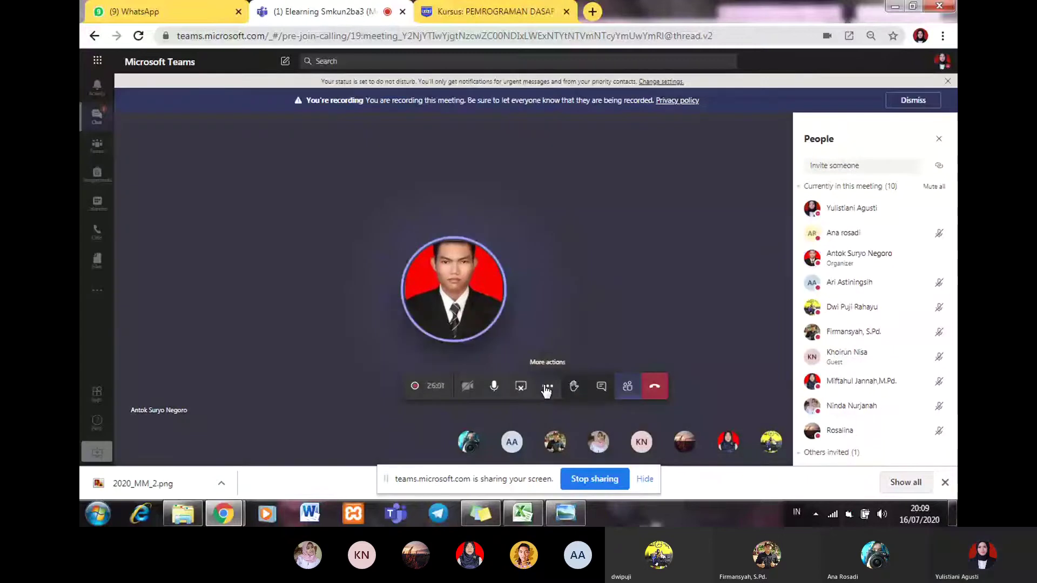
# Step: Glance at the Teams meeting's extra options, then switch to the PEMROGRAMAN DASAR course tab
pyautogui.click(546, 388)
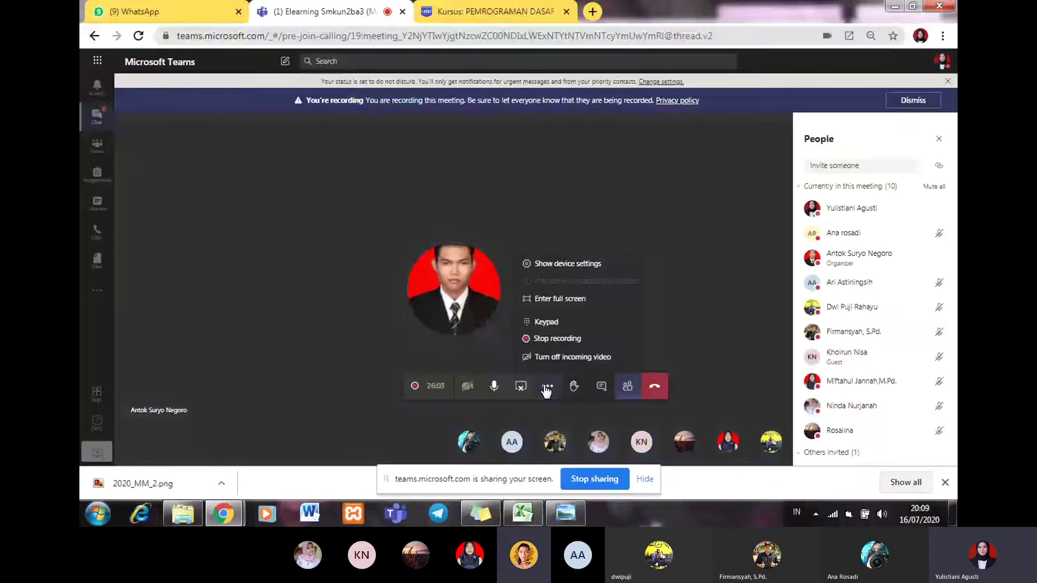
pyautogui.click(447, 176)
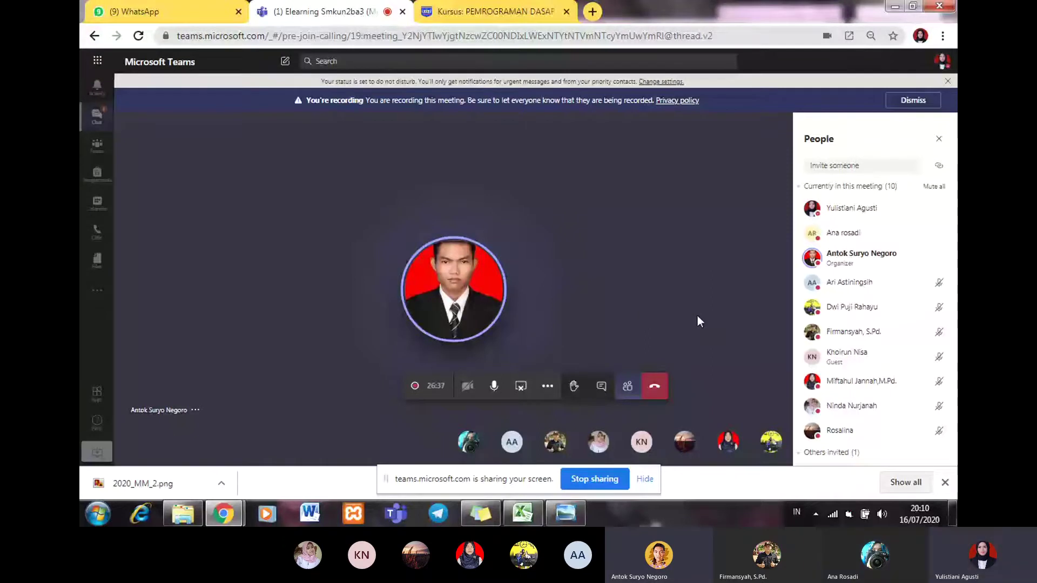
pyautogui.hotkey('ctrl', 'Tab')
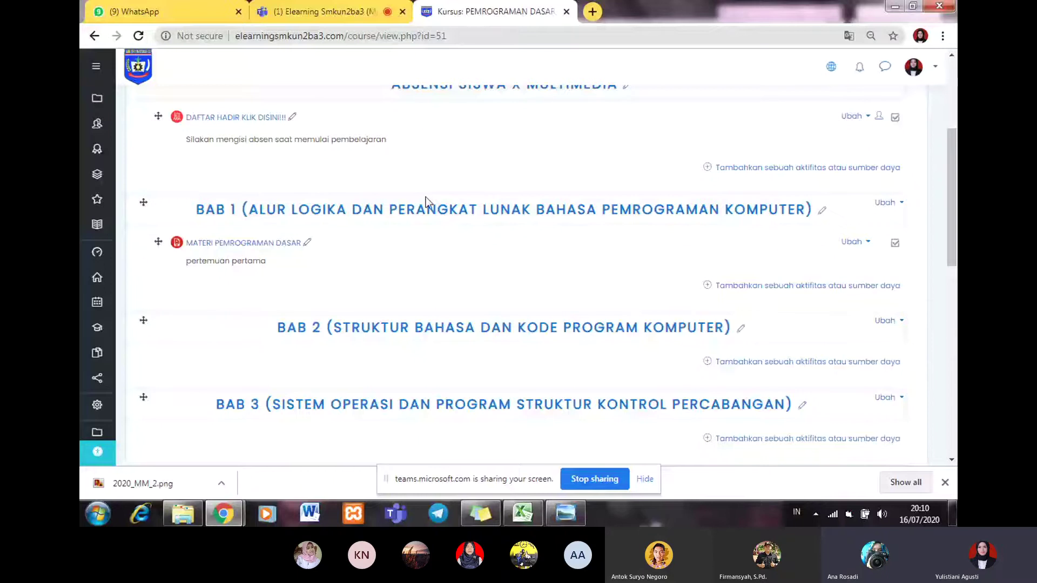
# Step: Switch off editing on PEMROGRAMAN DASAR X.MM with 'Matikan Mode Ubah' and review the student view
pyautogui.scroll(3, 939, 301)
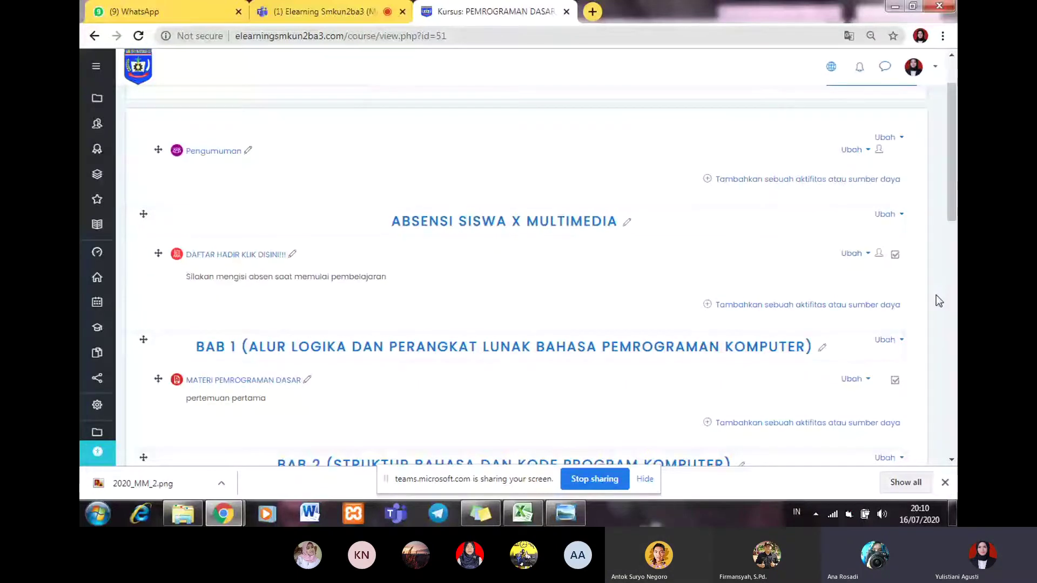
pyautogui.scroll(1, 939, 301)
pyautogui.click(852, 148)
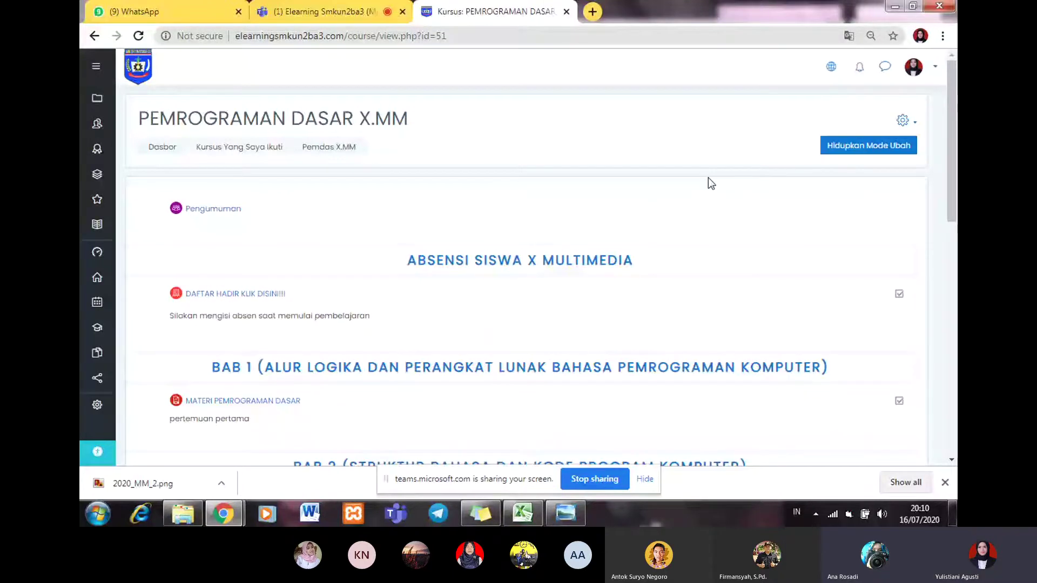
pyautogui.scroll(-1, 708, 178)
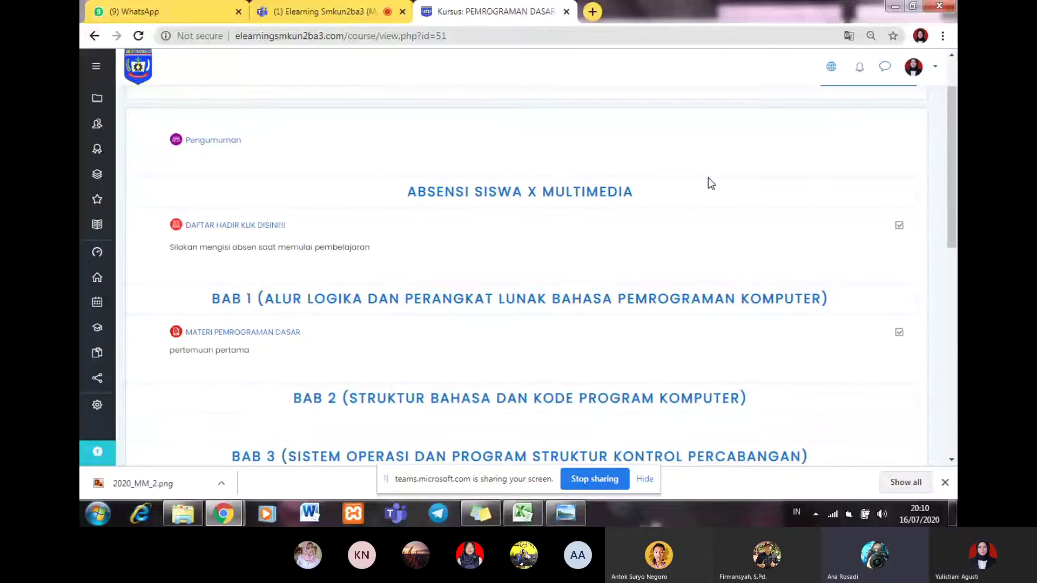
pyautogui.scroll(1, 708, 177)
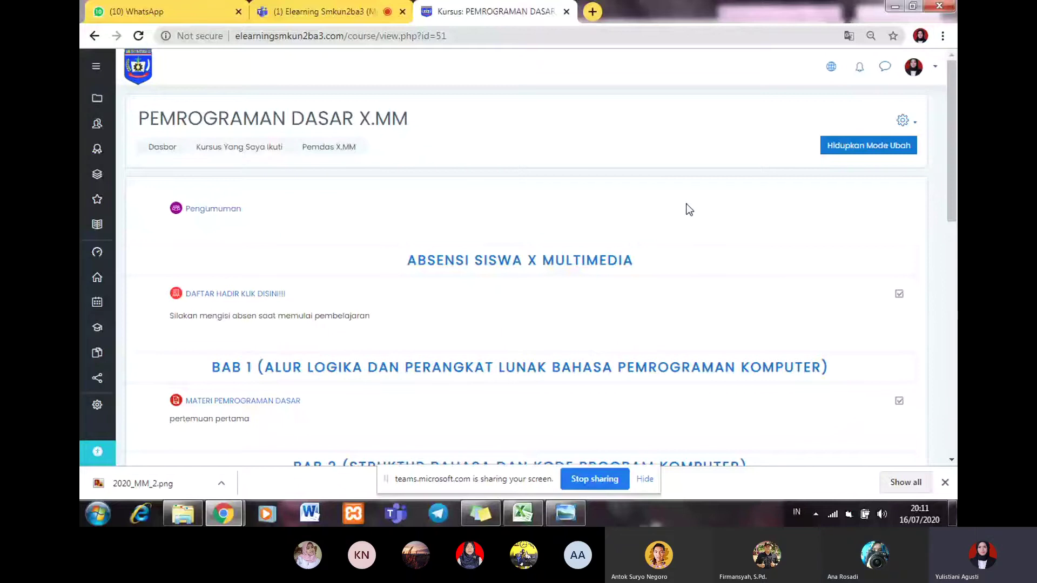
# Step: Scroll through the course's student view, then switch editing back on with 'Hidupkan Mode Ubah'
pyautogui.scroll(-1, 745, 221)
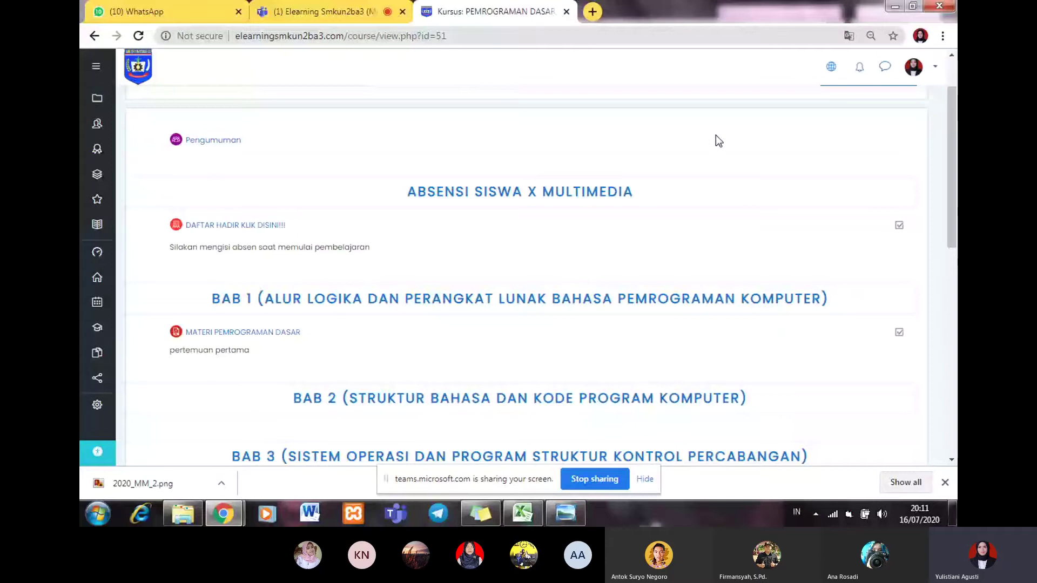
pyautogui.scroll(1, 773, 165)
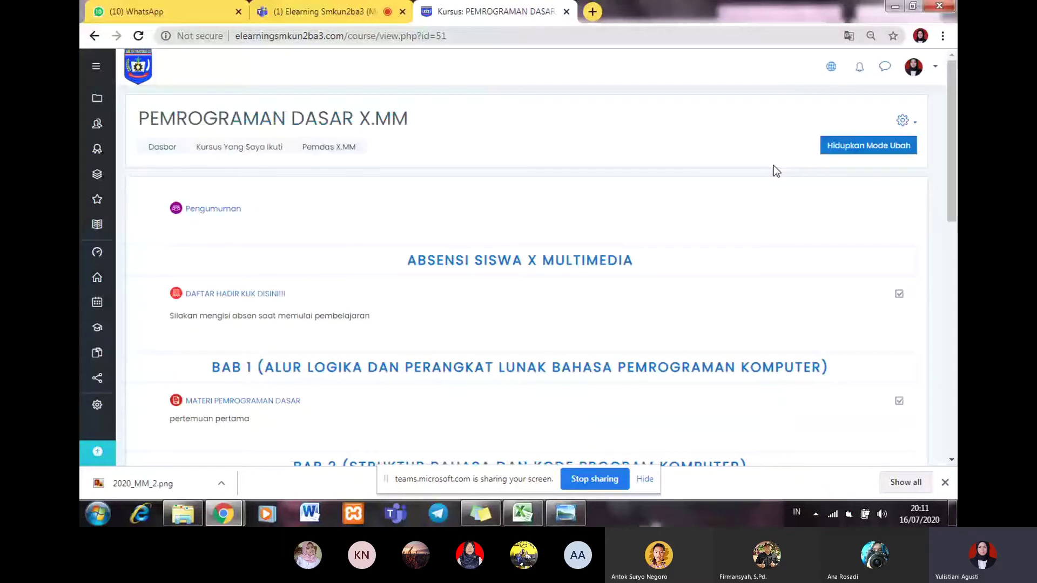
pyautogui.scroll(-1, 722, 203)
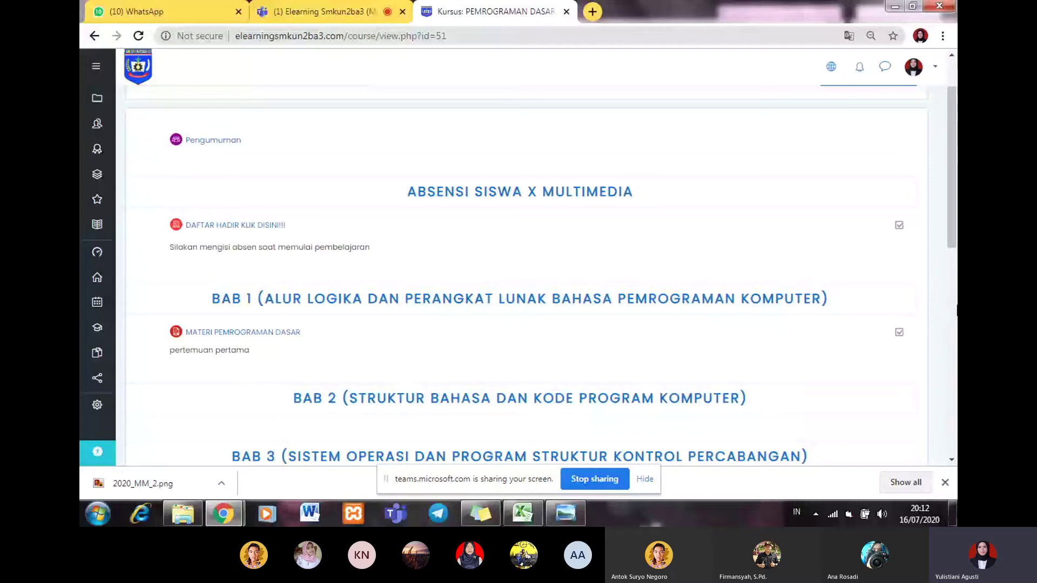
pyautogui.scroll(2, 812, 128)
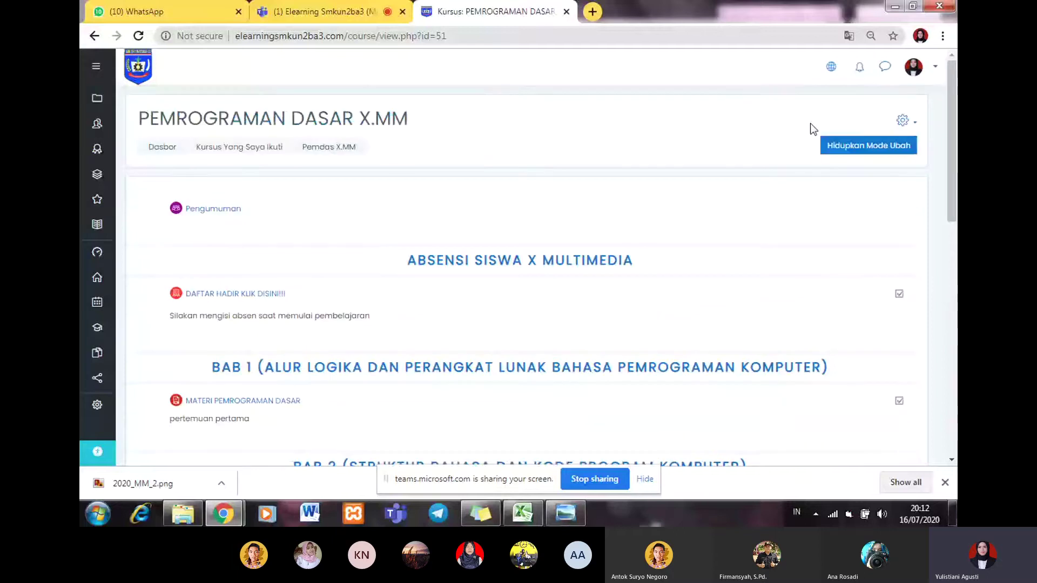
pyautogui.click(839, 148)
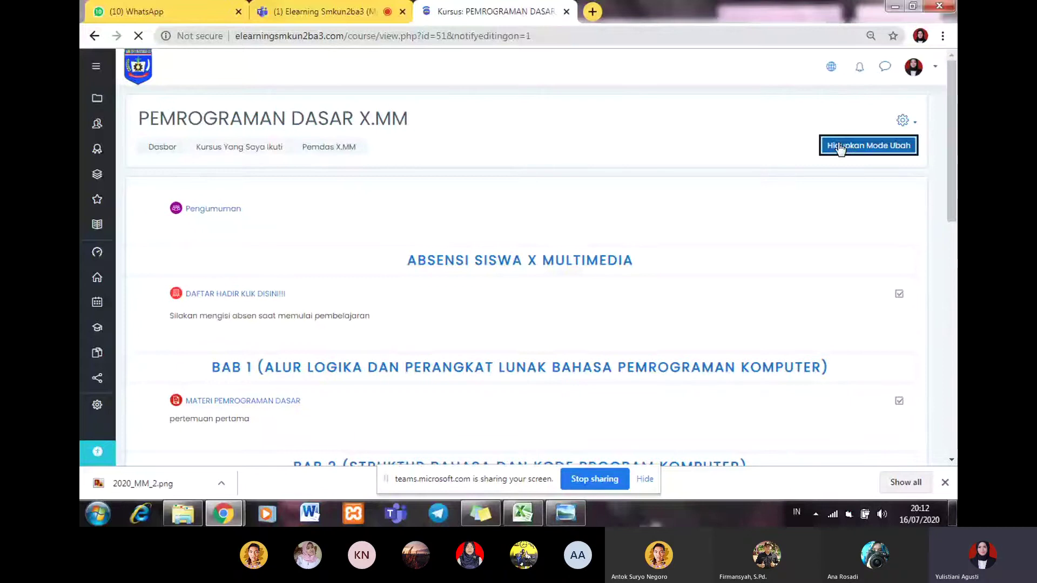
# Step: Start adding an activity or resource under the BAB 1 section
pyautogui.scroll(-2, 206, 370)
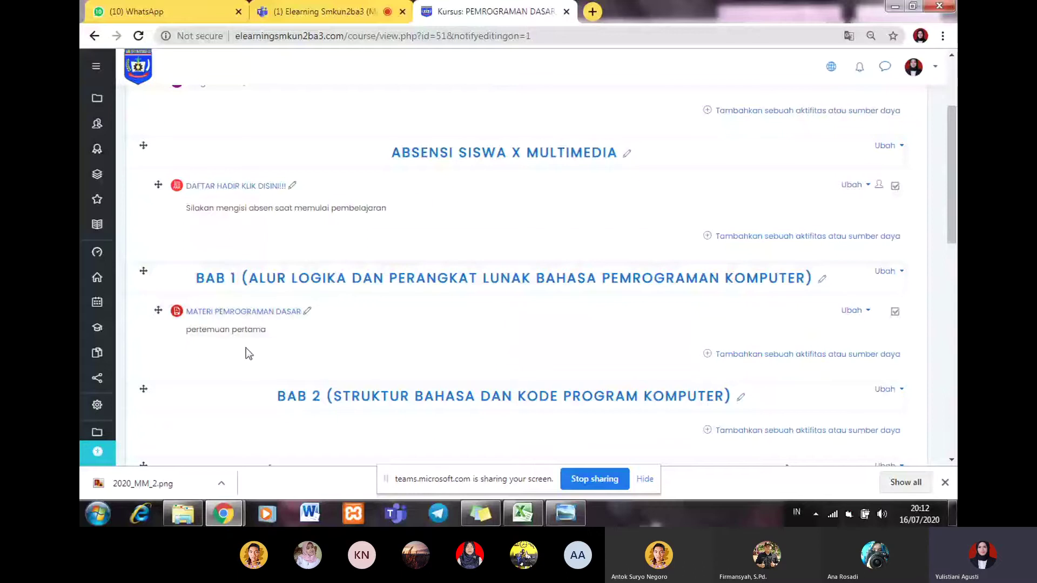
pyautogui.click(748, 356)
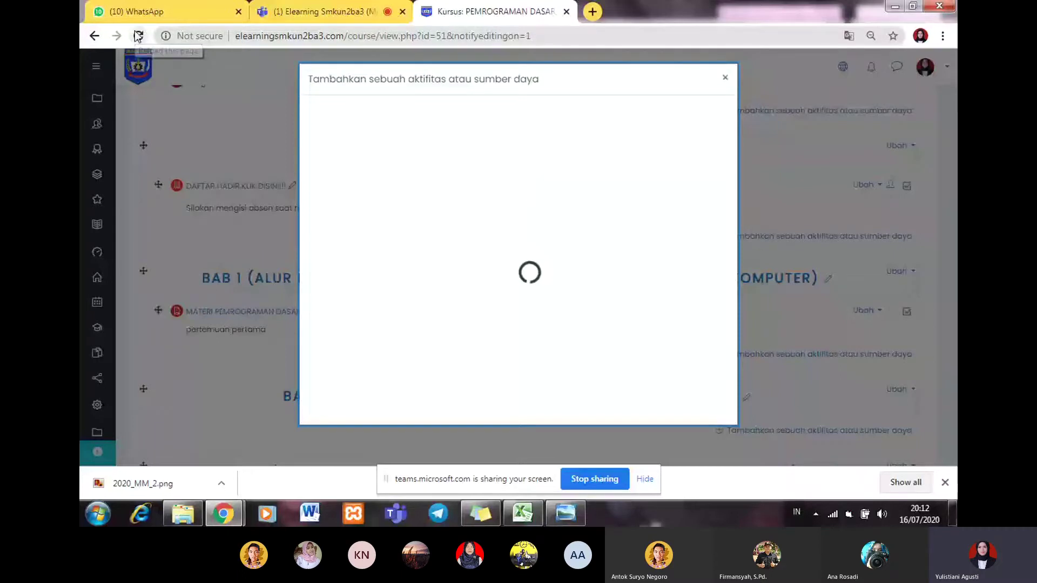
# Step: Dismiss the stalled activity chooser and reload the course page
pyautogui.click(725, 78)
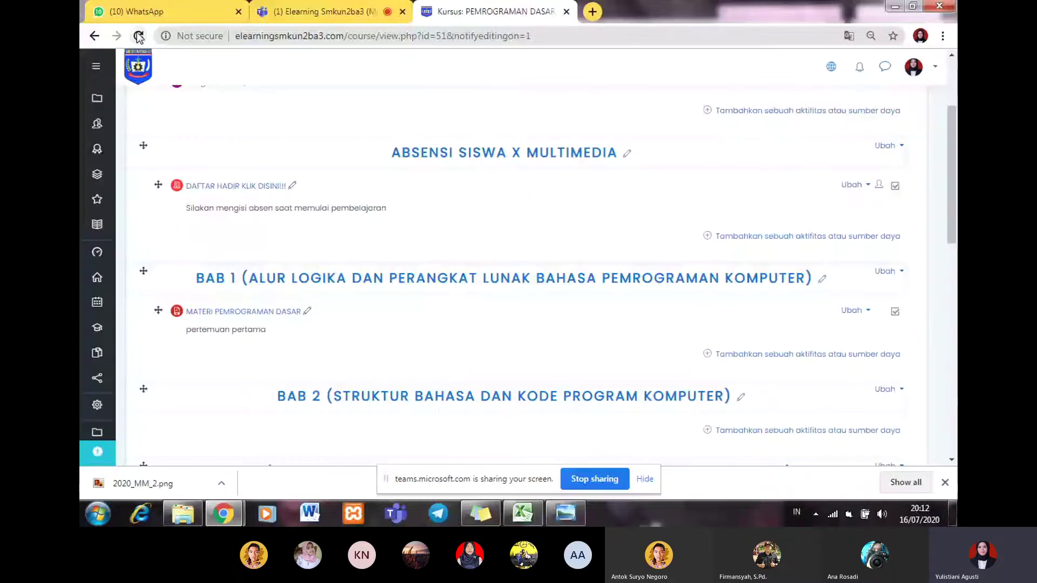
pyautogui.click(139, 37)
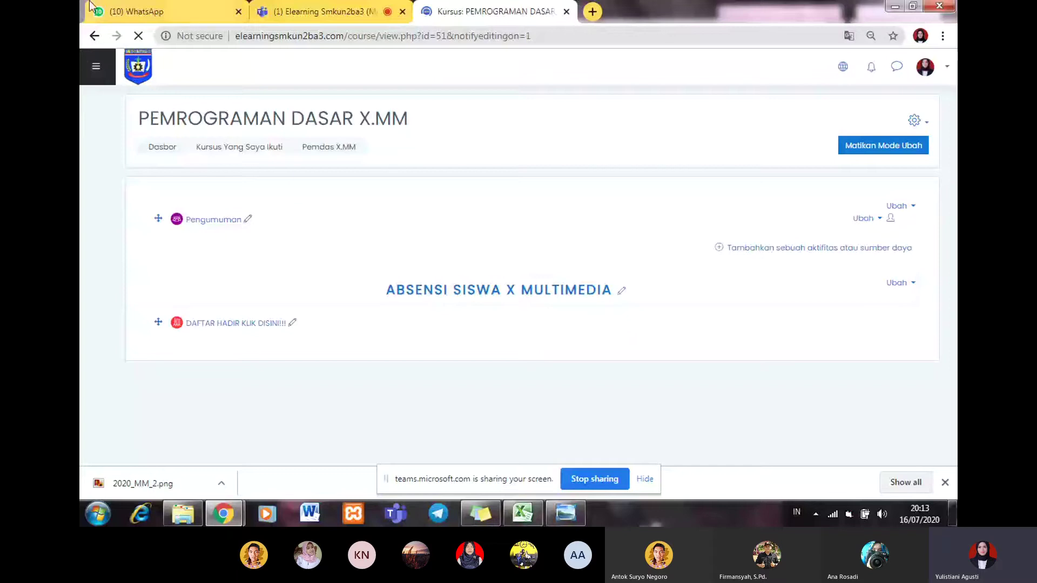
# Step: Reload the course again and reopen the 'Tambahkan sebuah aktifitas atau sumber daya' chooser
pyautogui.click(138, 36)
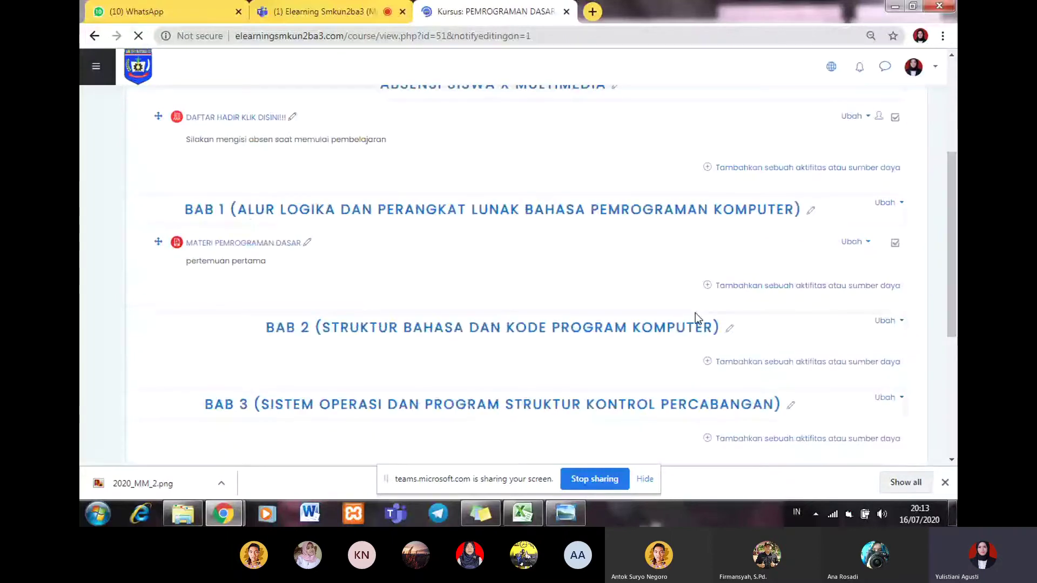
pyautogui.click(745, 293)
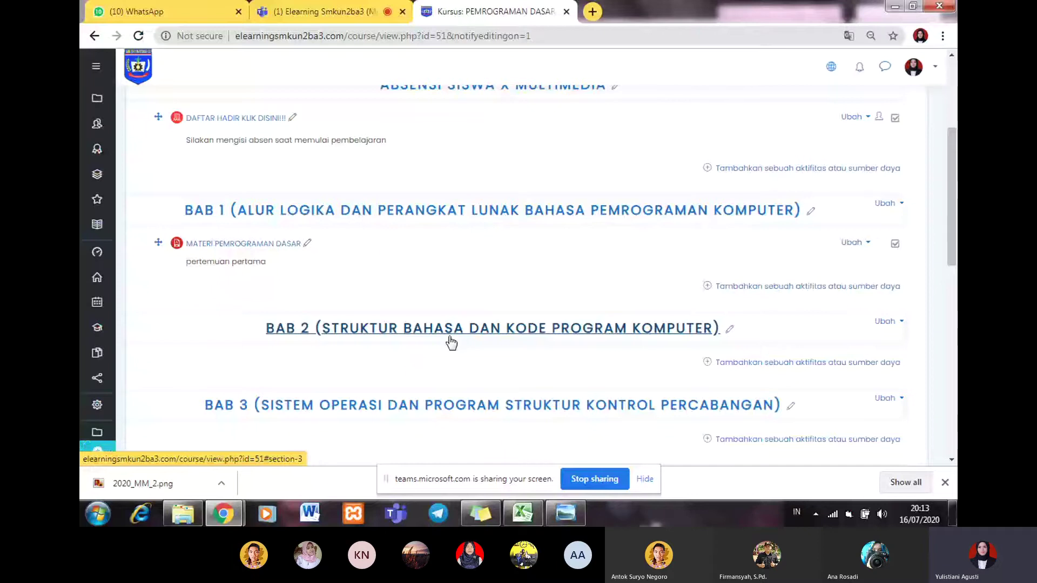
pyautogui.click(809, 363)
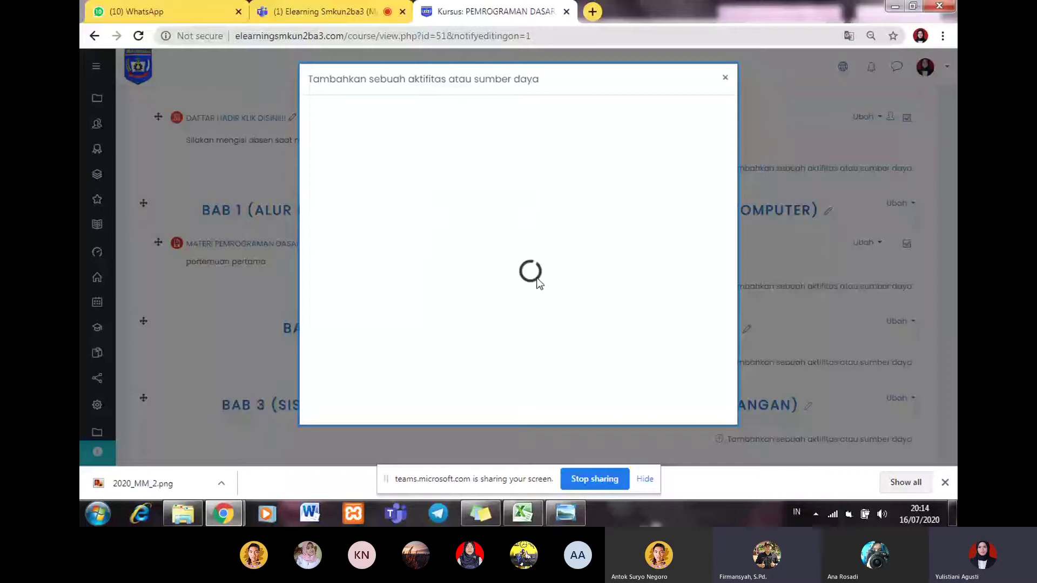
# Step: Reload and retry the BAB 1 activity chooser until its list loads, checking the network status
pyautogui.moveTo(533, 80); pyautogui.dragTo(356, 119)
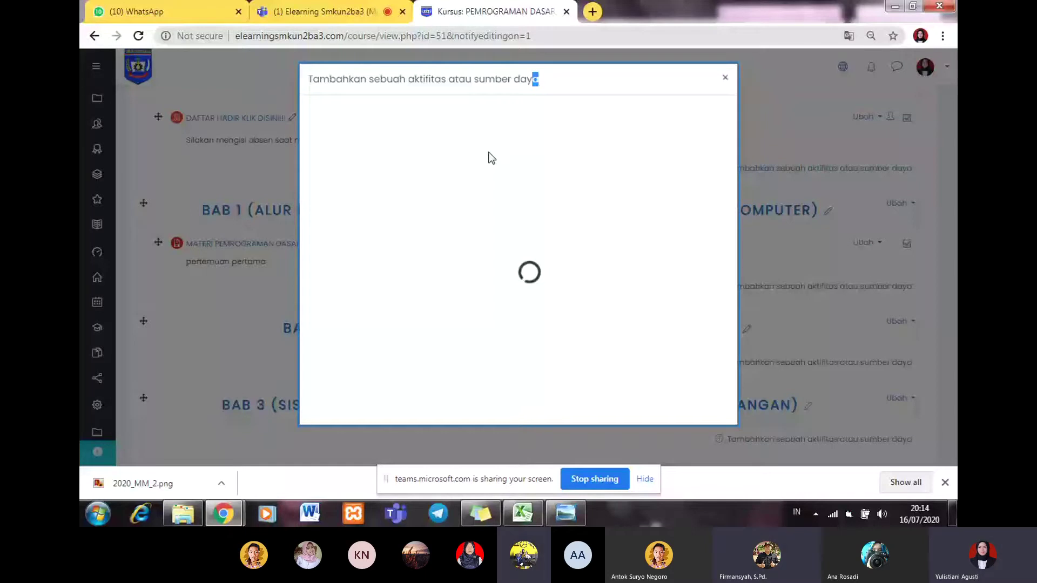
pyautogui.click(139, 38)
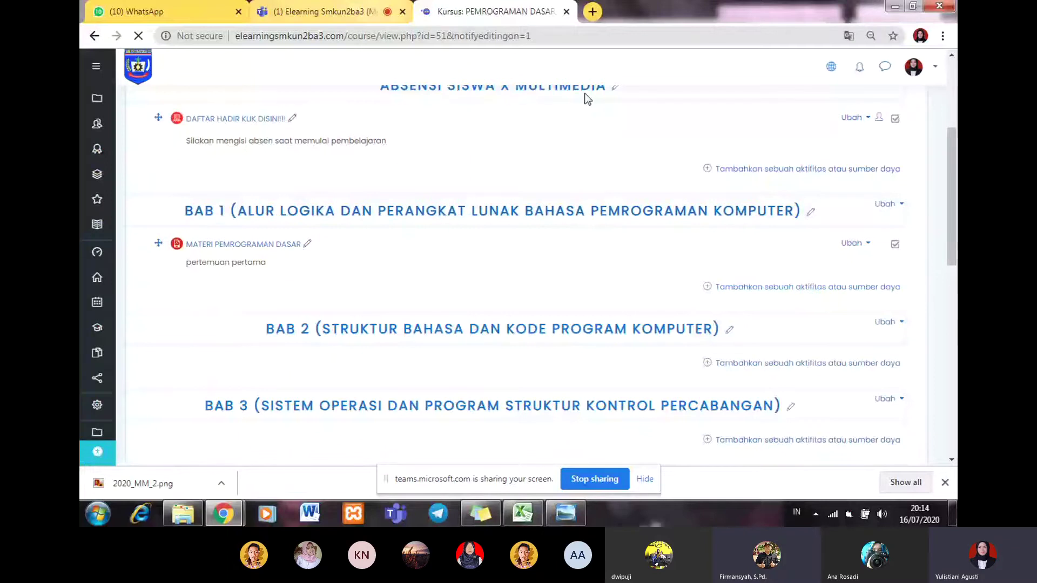
pyautogui.click(718, 292)
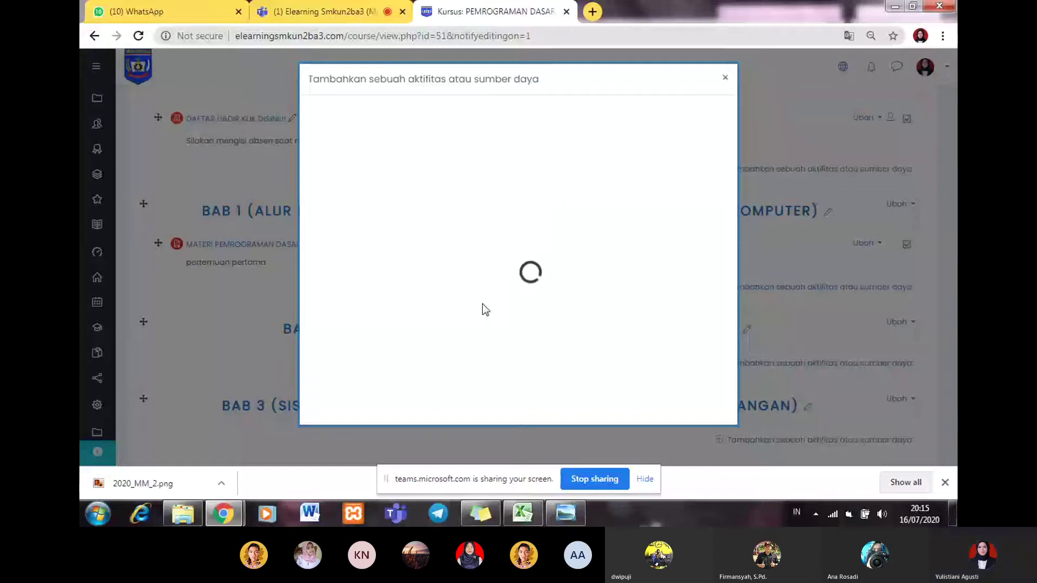
pyautogui.click(80, 352)
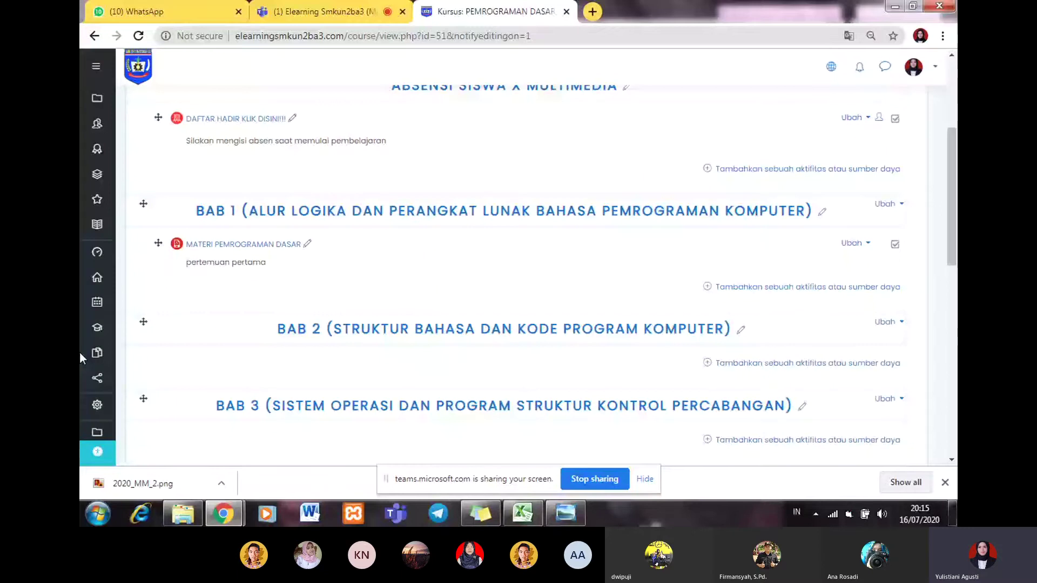
pyautogui.click(783, 287)
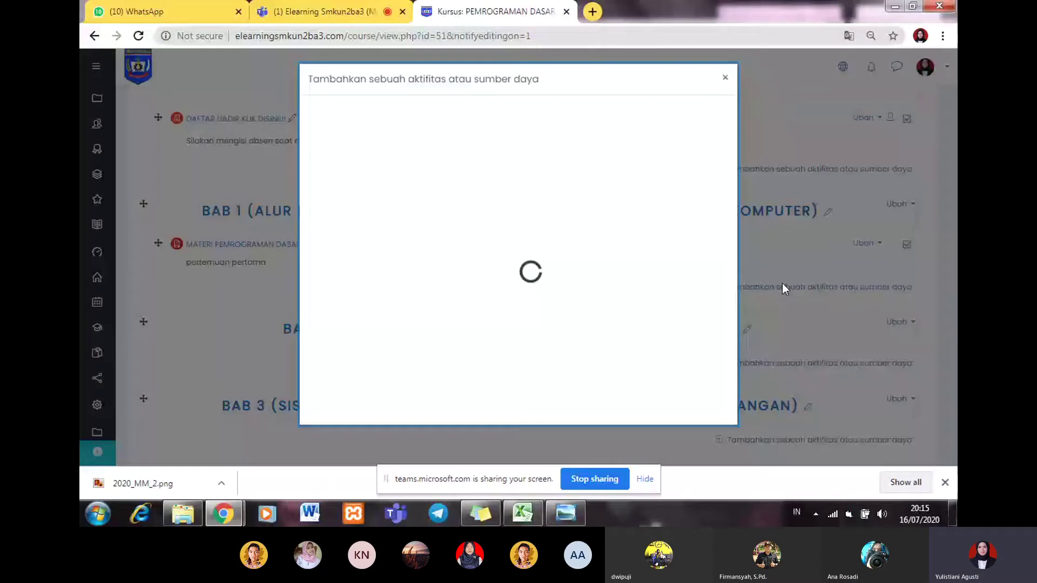
pyautogui.click(832, 516)
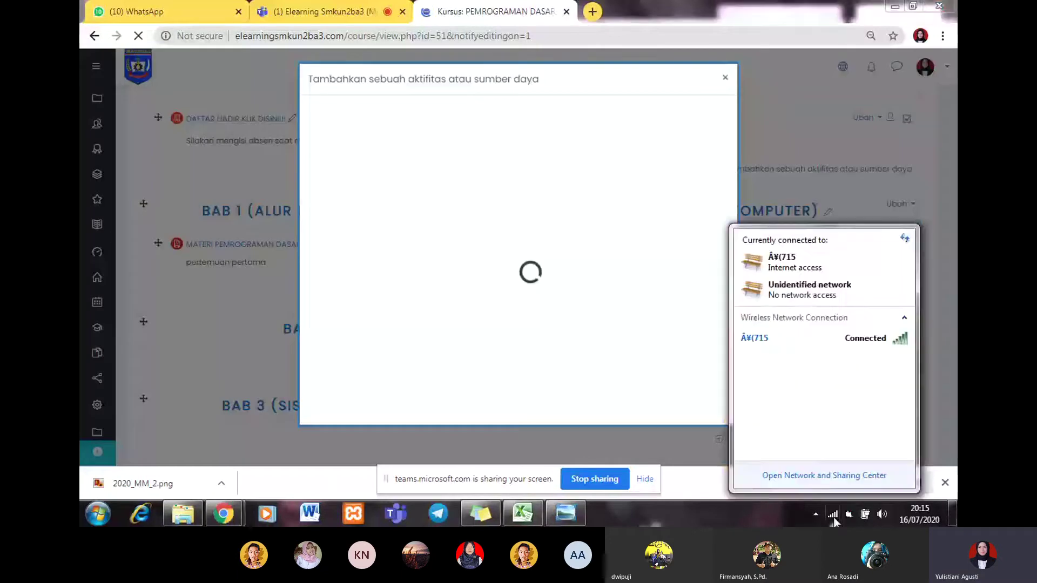
pyautogui.click(587, 226)
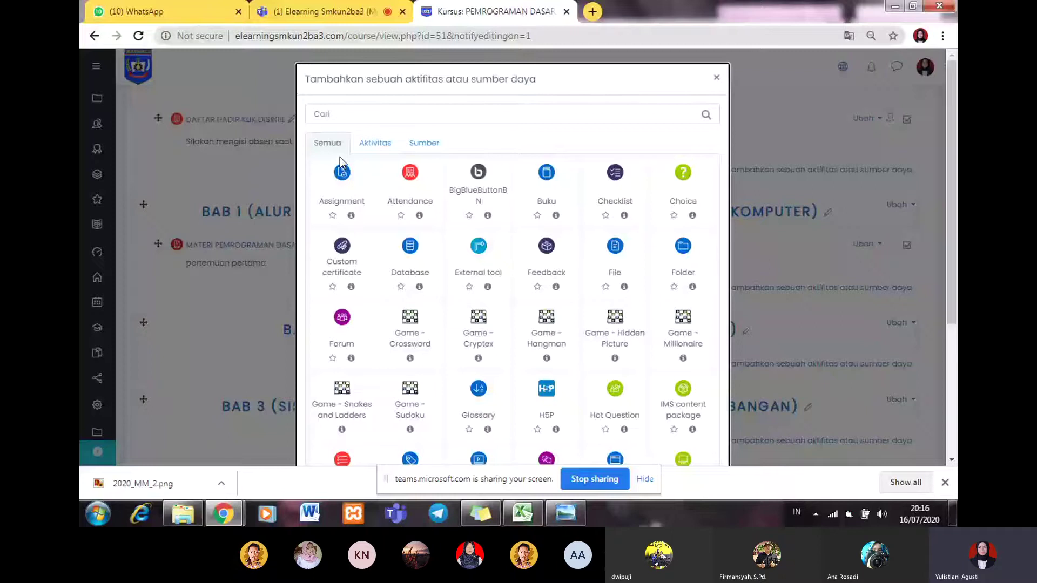
# Step: Scroll the activity chooser and pick the Obrolan (Chat) tile
pyautogui.scroll(-1, 512, 256)
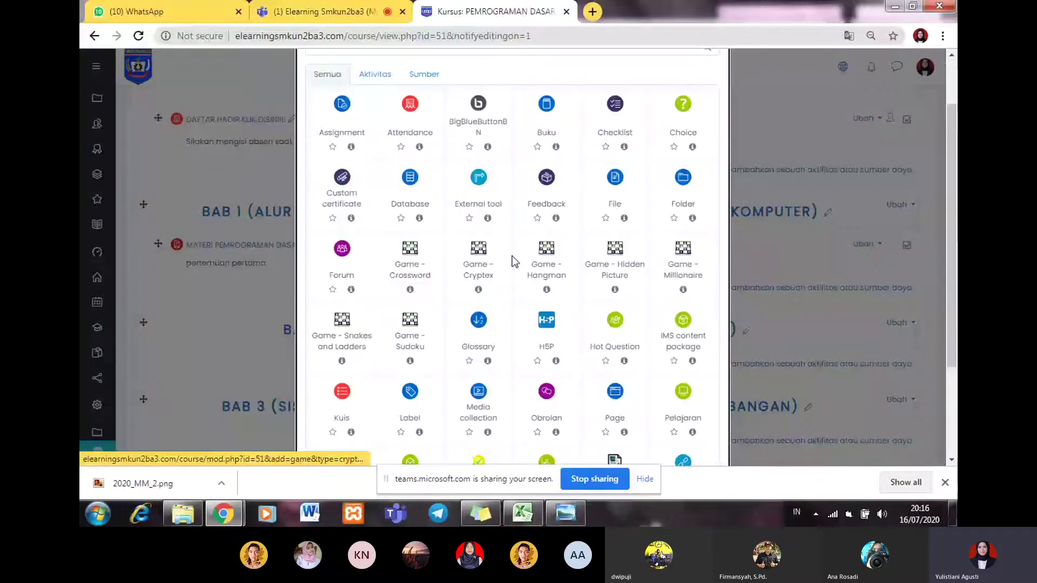
pyautogui.scroll(-2, 512, 256)
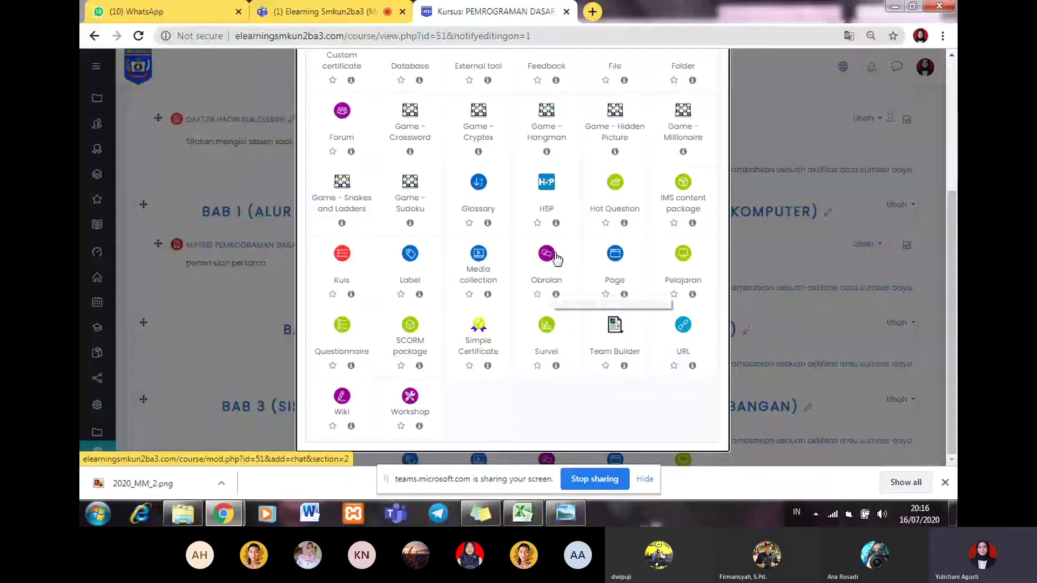
pyautogui.click(550, 280)
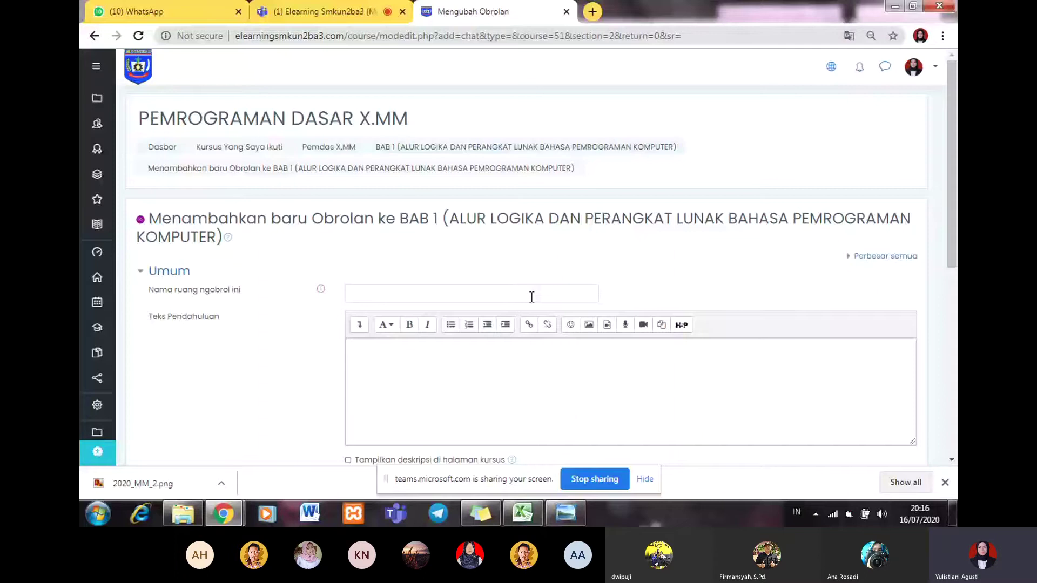
# Step: Fill Nama ruang ngobrol ini and Teks Pendahuluan with the chat name and introduction text
pyautogui.click(395, 291)
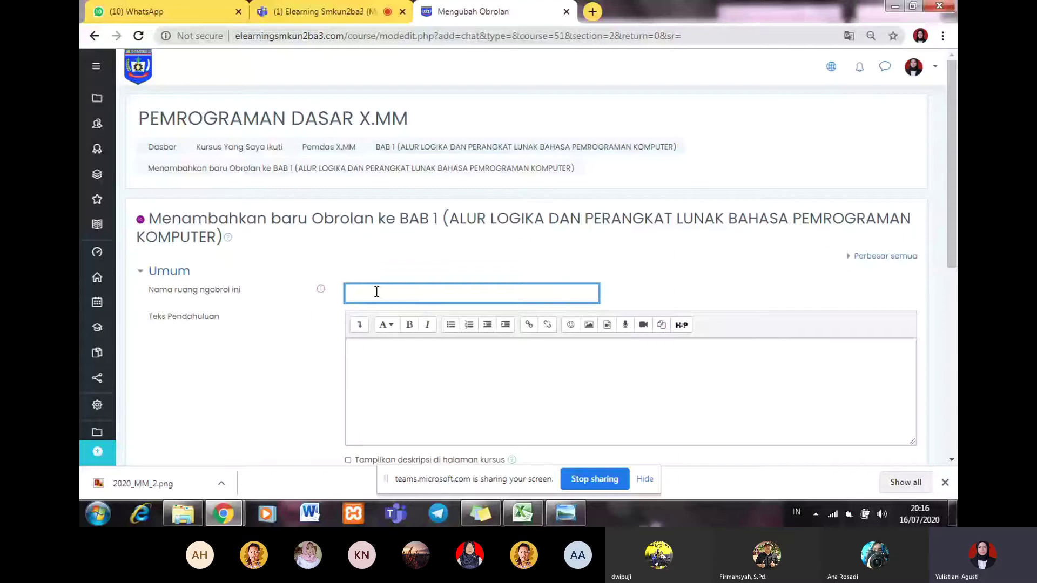
pyautogui.write('Obrolan pertemuan pertama klik d')
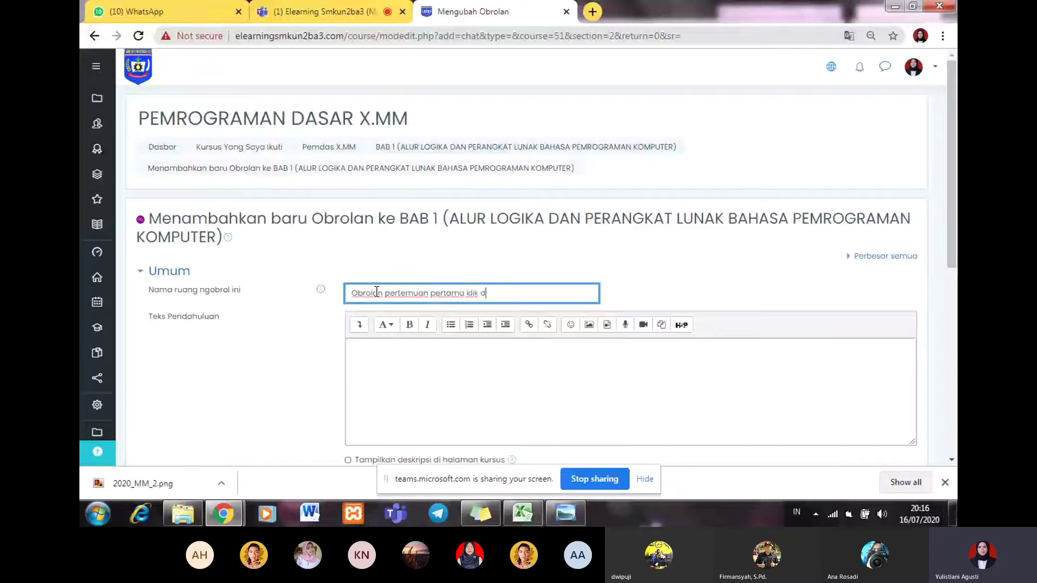
pyautogui.write('isini!!!')
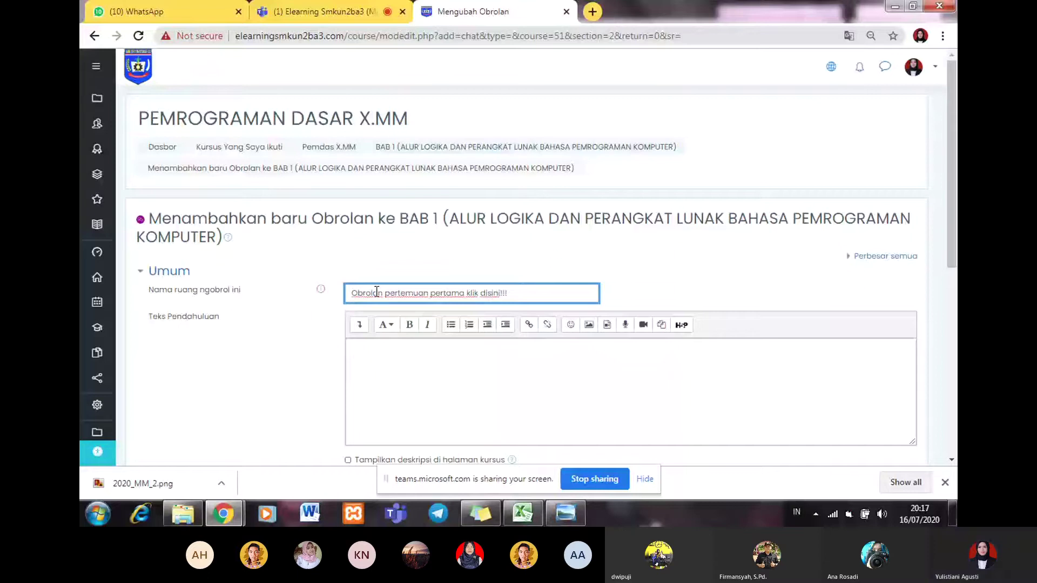
pyautogui.click(365, 376)
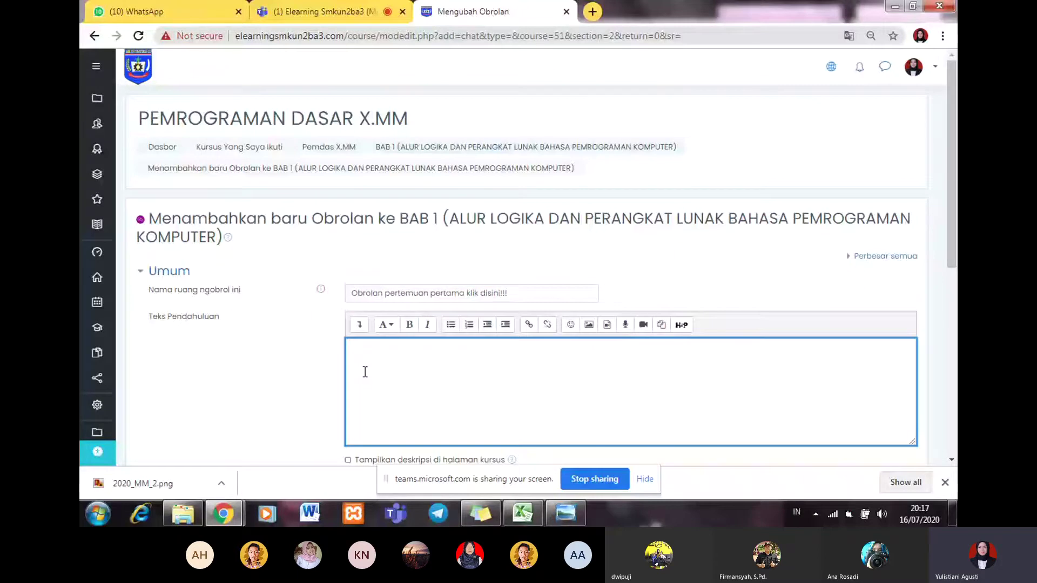
pyautogui.write('Setek')
pyautogui.press('BackSpace')
pyautogui.write('lah ')
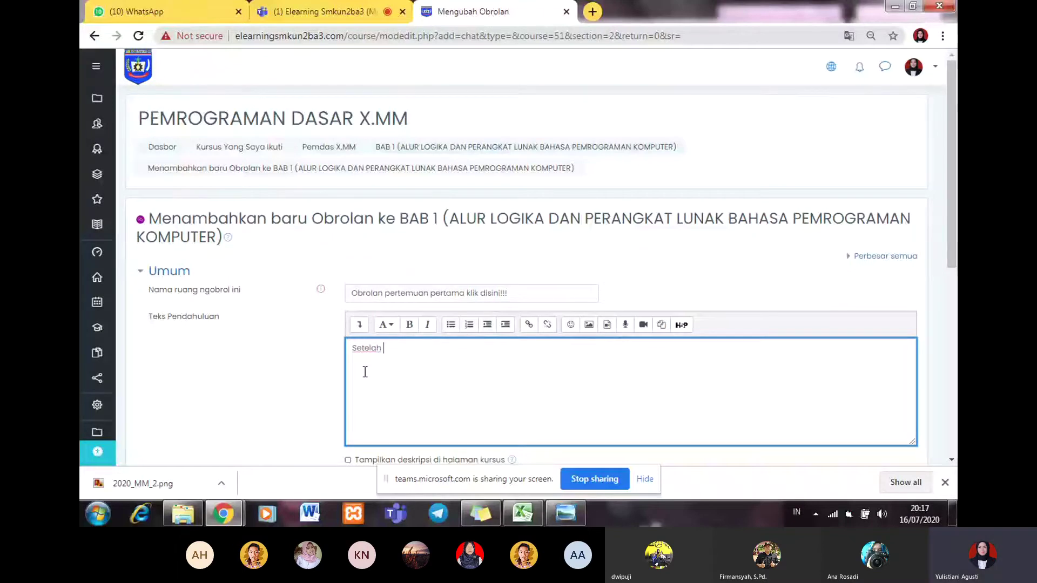
pyautogui.write('membaca materi')
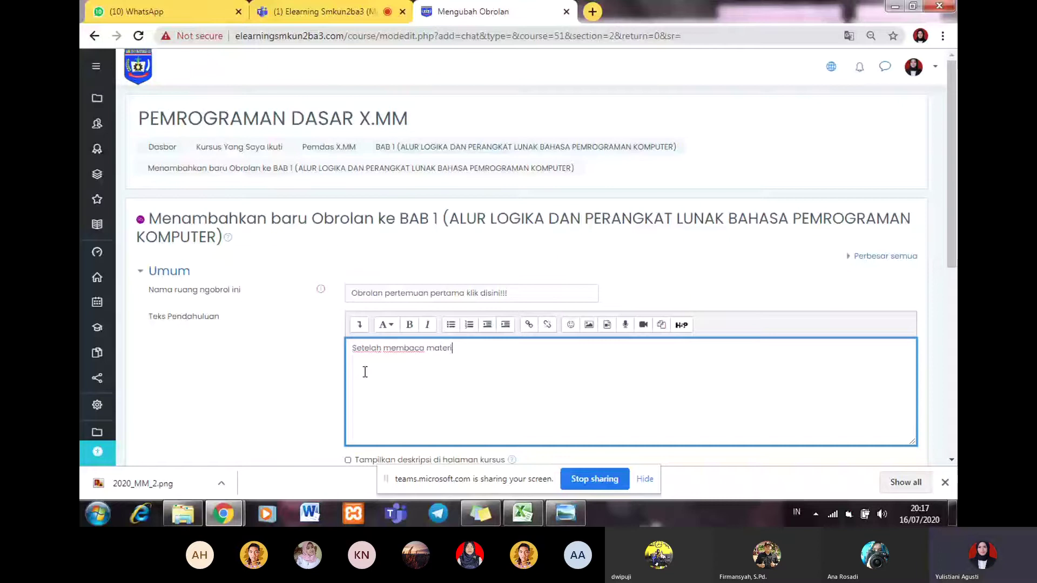
pyautogui.write('diatas kita ba')
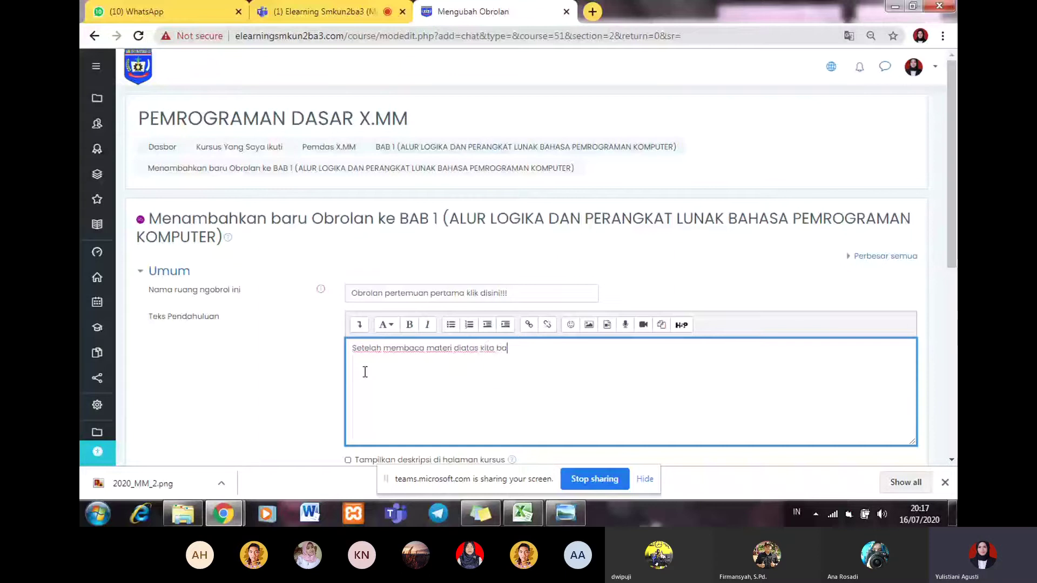
pyautogui.write('has obrolan ')
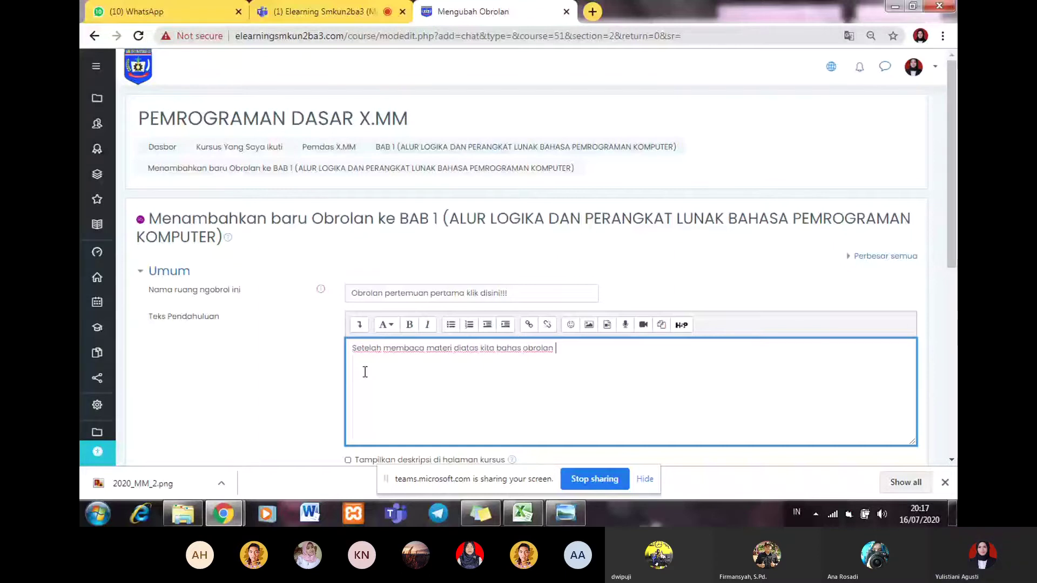
pyautogui.write('disini')
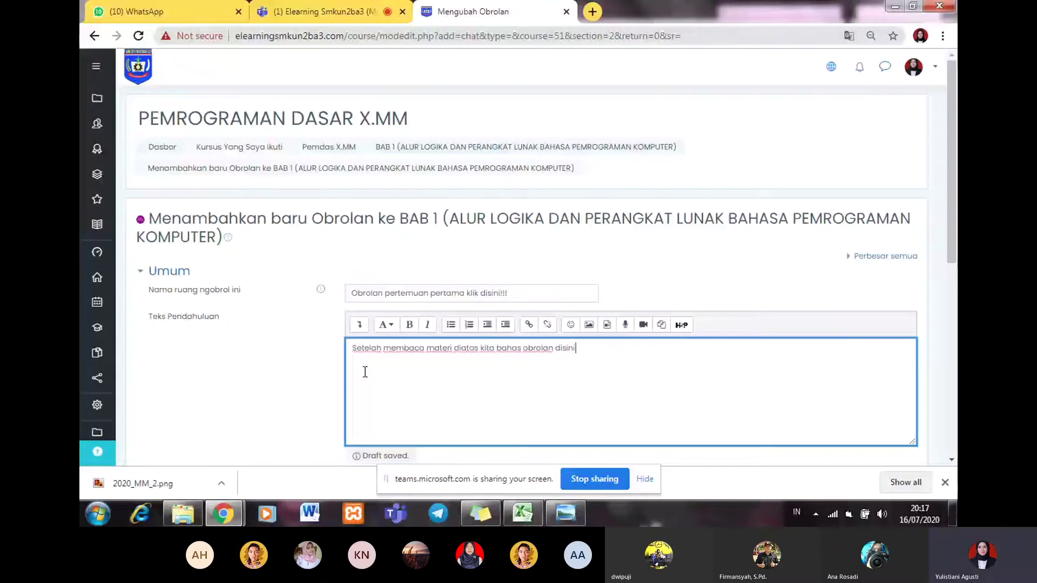
pyautogui.scroll(-3, 419, 259)
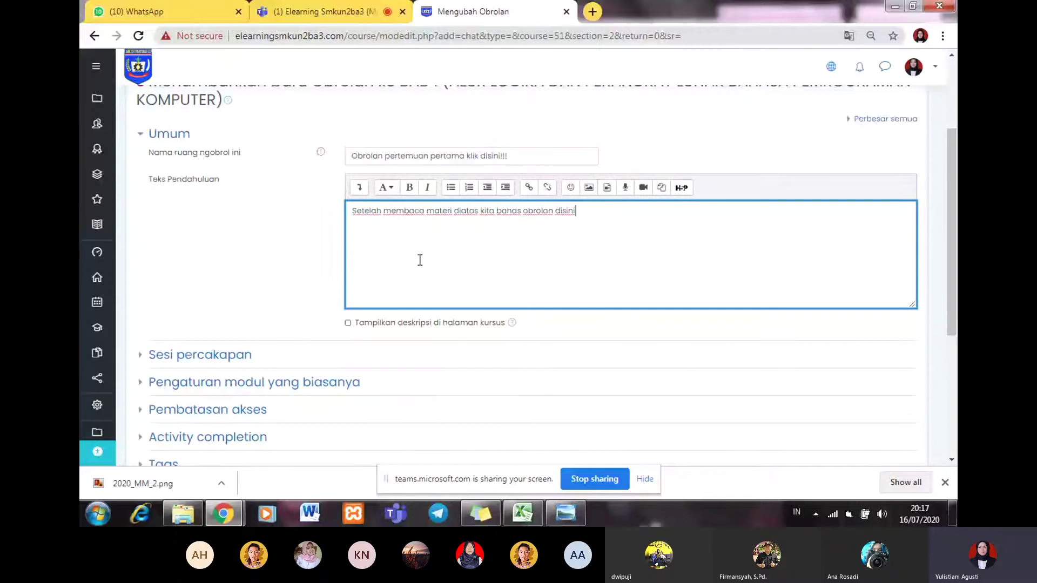
# Step: Restore and re-maximize the browser, then enable 'Tampilkan deskripsi di halaman kursus' for the chat
pyautogui.click(912, 6)
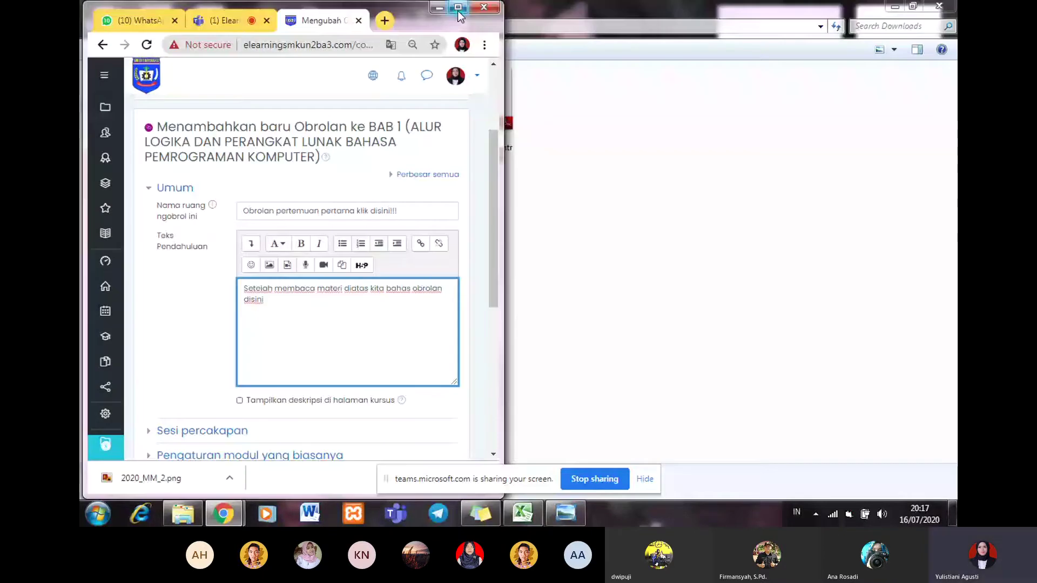
pyautogui.click(458, 7)
pyautogui.click(348, 323)
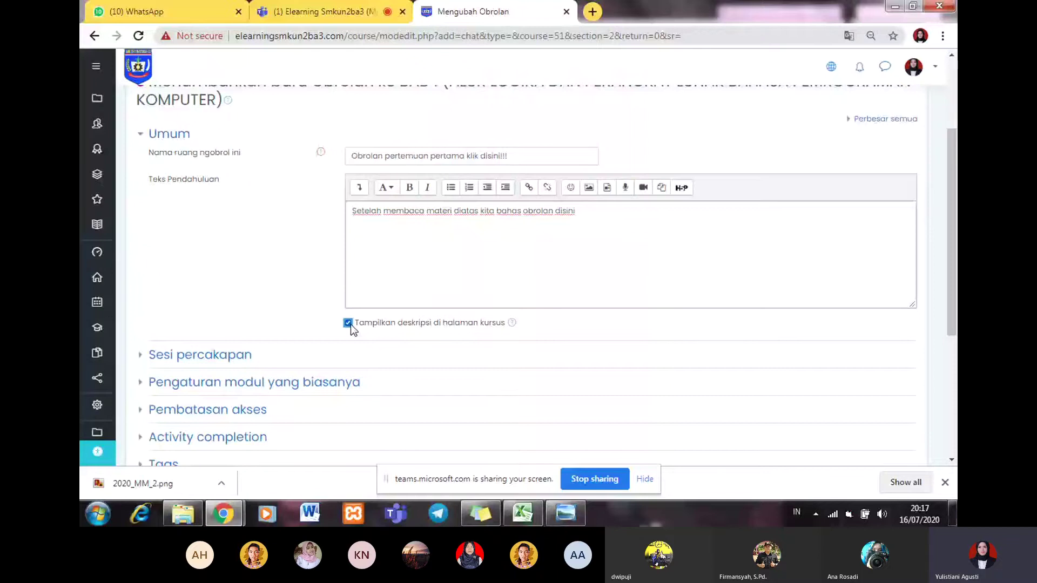
pyautogui.scroll(-5, 351, 324)
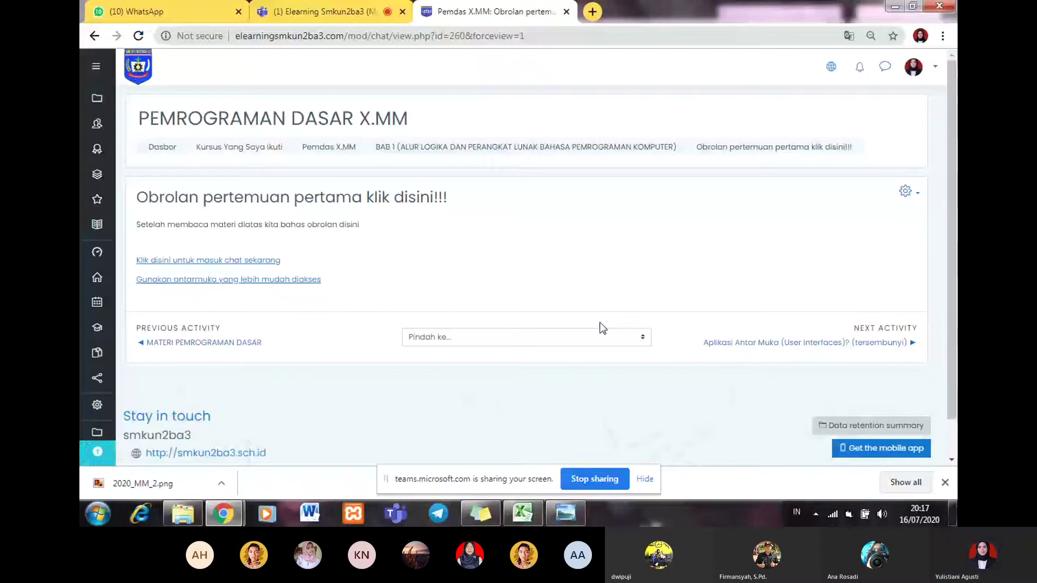
# Step: Go back to BAB 1 on the course page and reopen the 'Obrolan pertemuan pertama klik disini!!!' chat
pyautogui.click(589, 153)
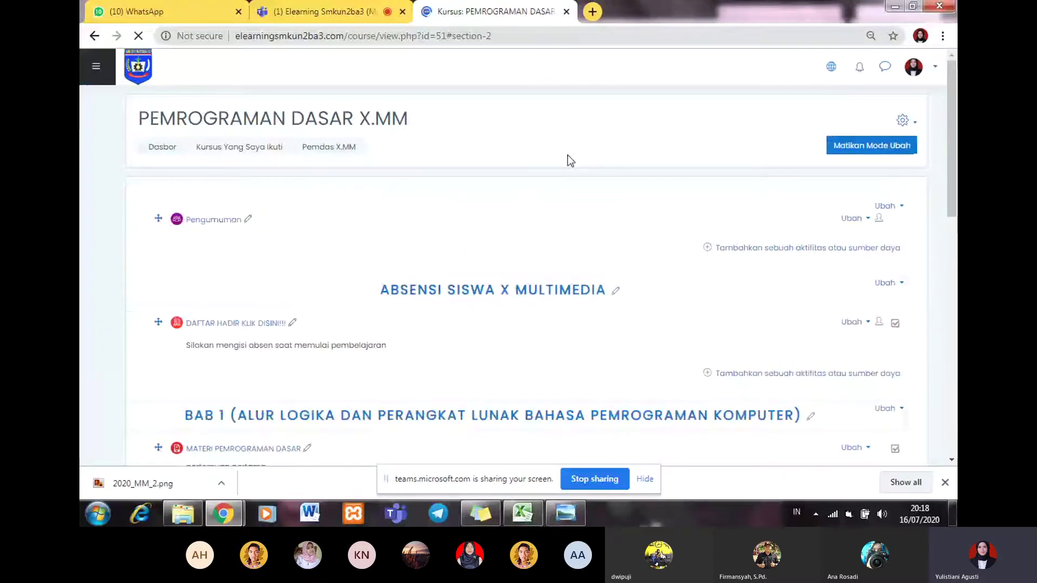
pyautogui.scroll(-3, 223, 305)
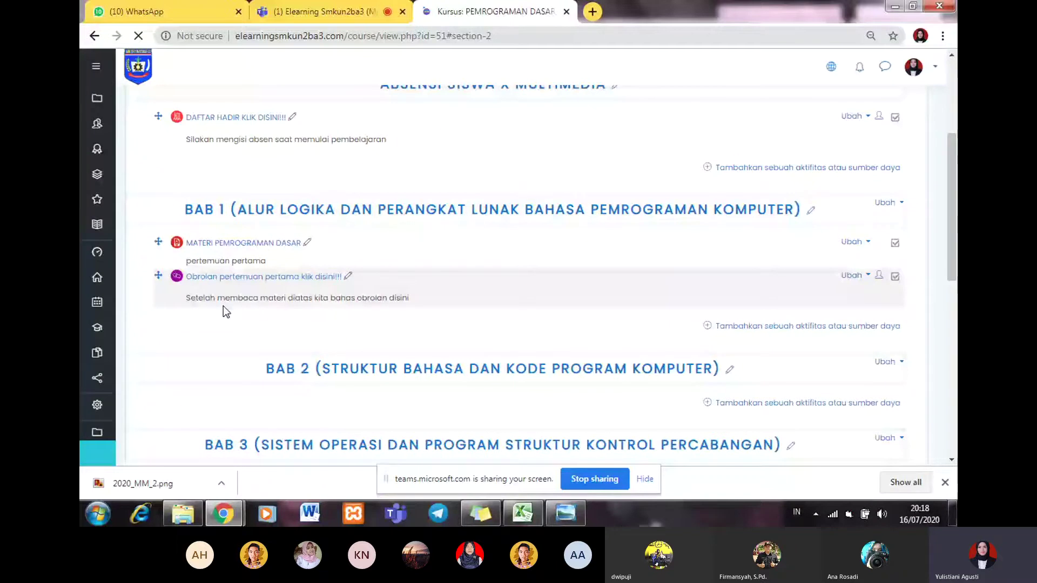
pyautogui.scroll(-2, 222, 305)
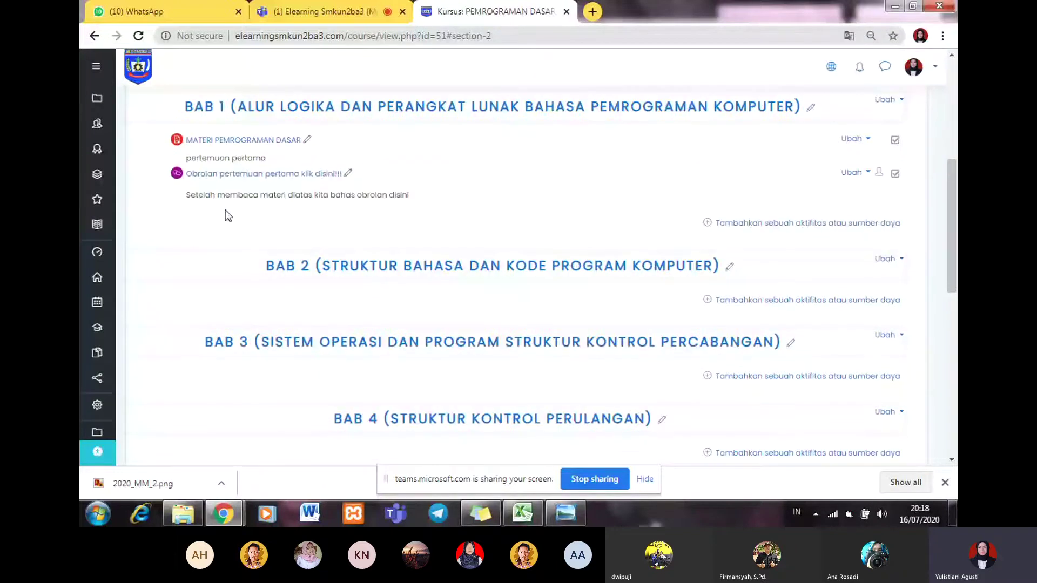
pyautogui.scroll(1, 227, 215)
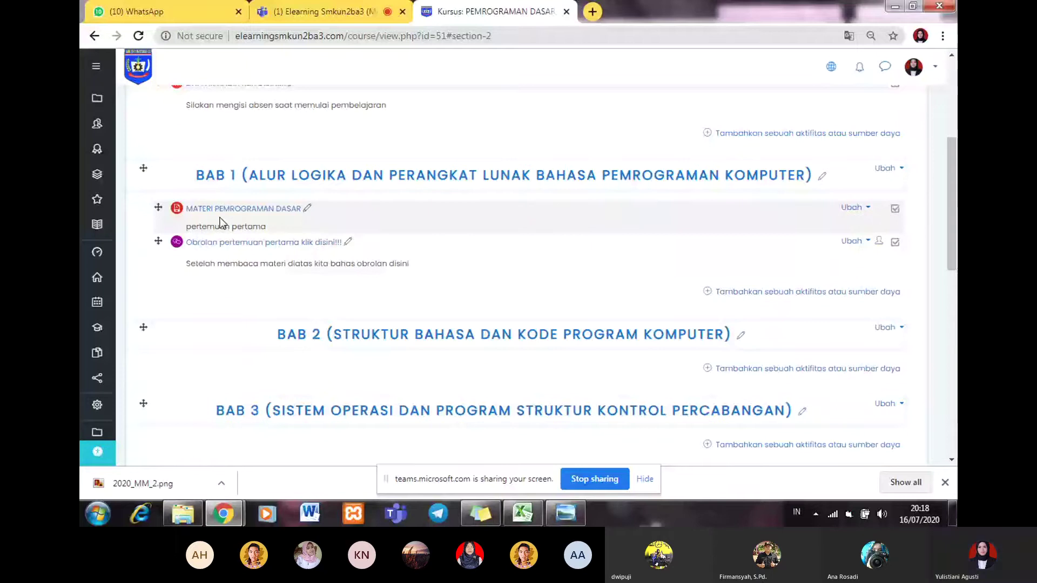
pyautogui.click(313, 245)
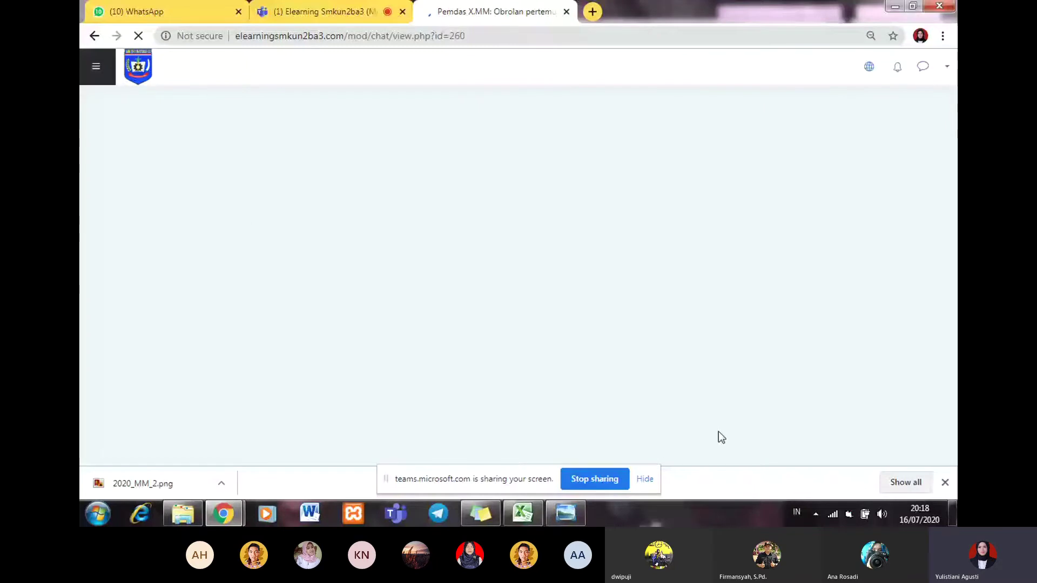
pyautogui.hotkey('alt', 'Tab')
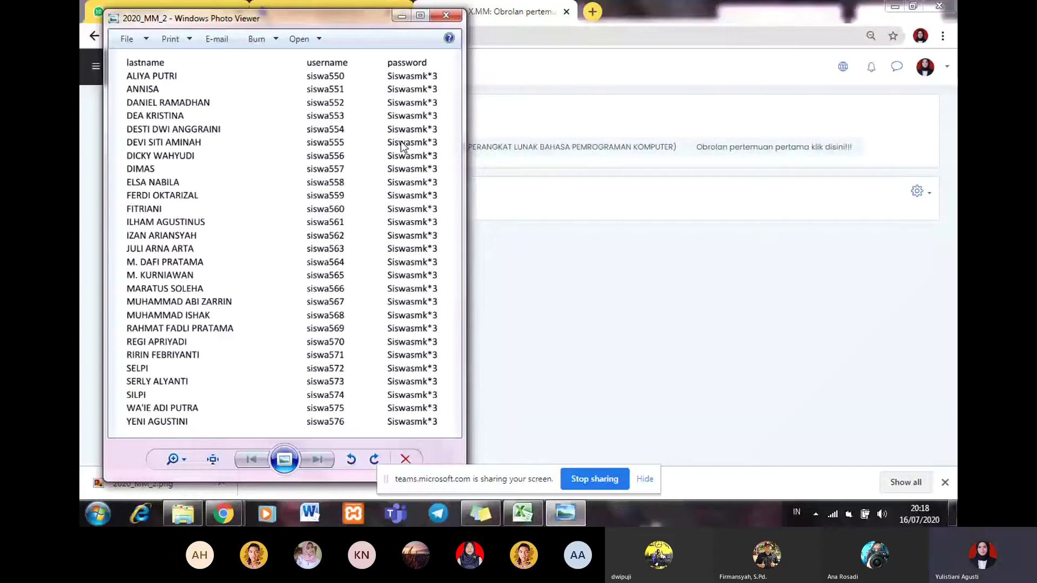
pyautogui.moveTo(324, 18); pyautogui.dragTo(325, 14)
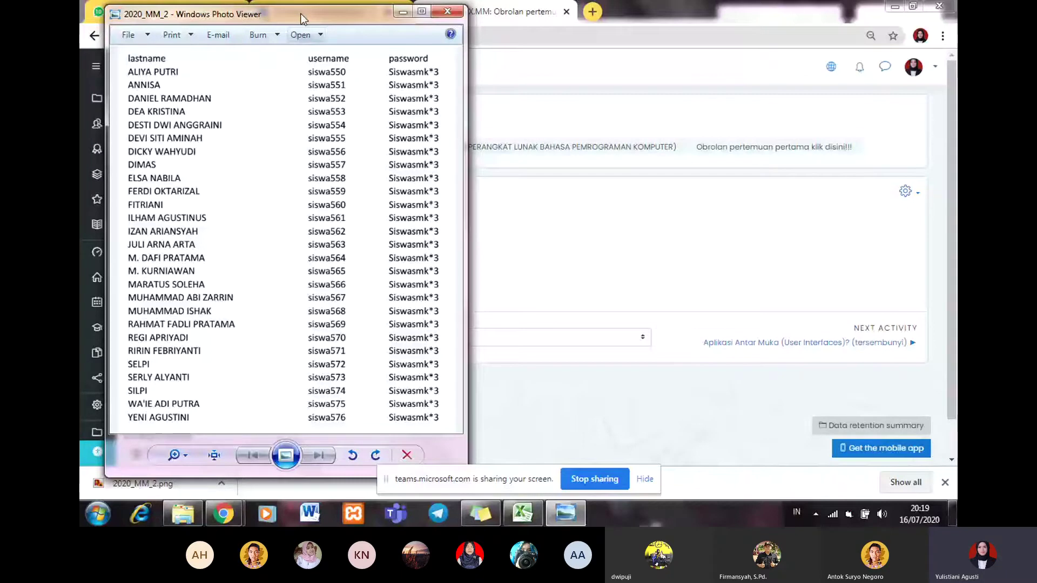
pyautogui.moveTo(300, 14); pyautogui.dragTo(284, 20)
pyautogui.moveTo(449, 428); pyautogui.dragTo(521, 428)
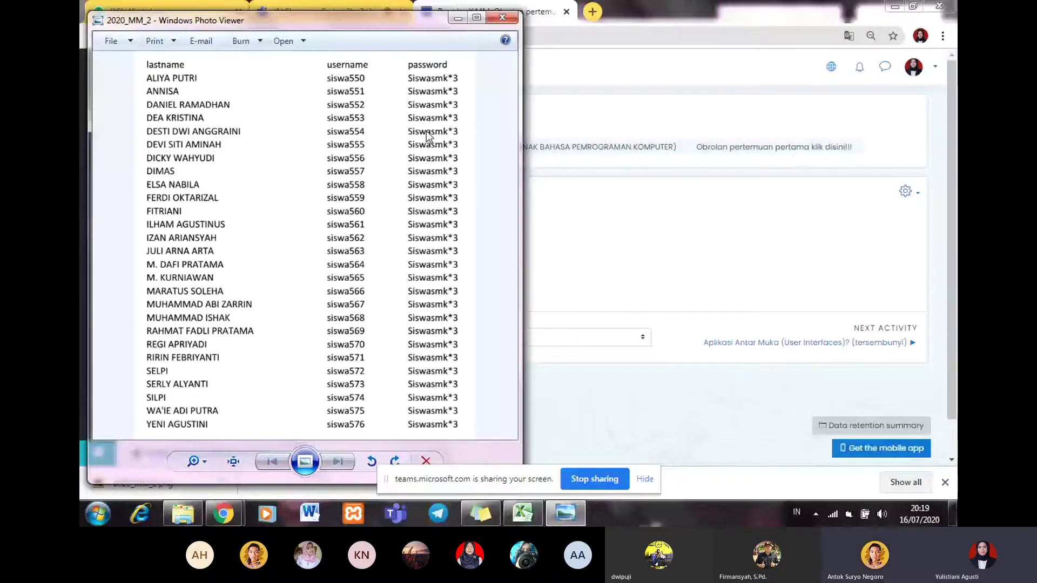
pyautogui.moveTo(399, 20); pyautogui.dragTo(404, 18)
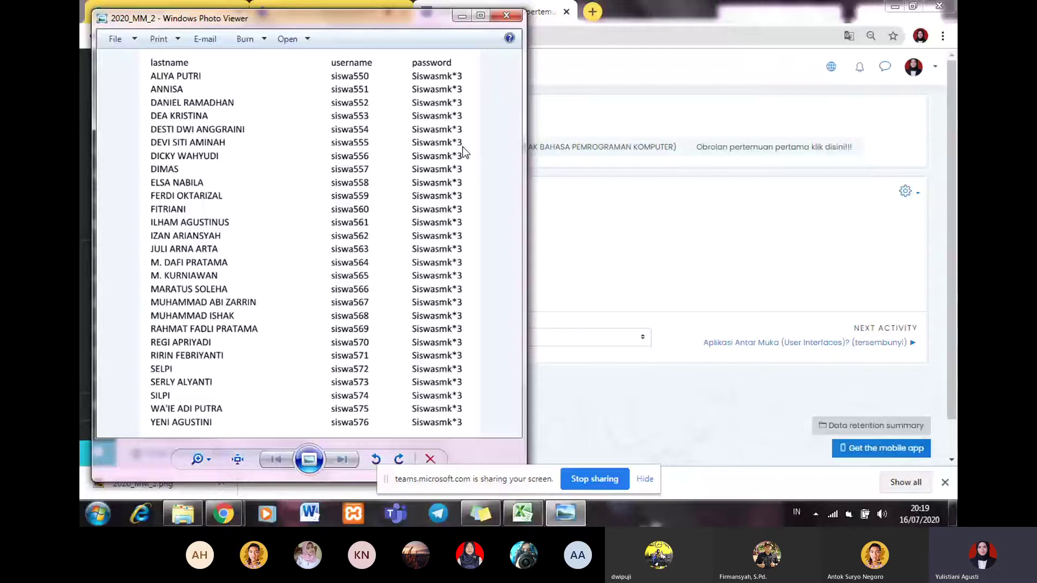
pyautogui.click(462, 17)
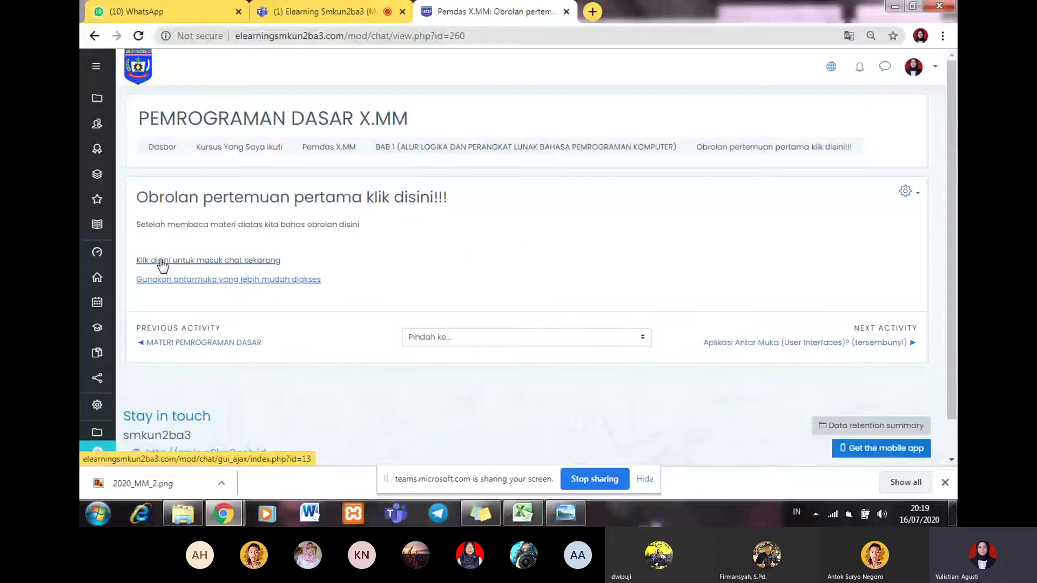
# Step: Enter the chat room in a separate window, switch it to the Gelembung theme, and reposition it
pyautogui.click(162, 261)
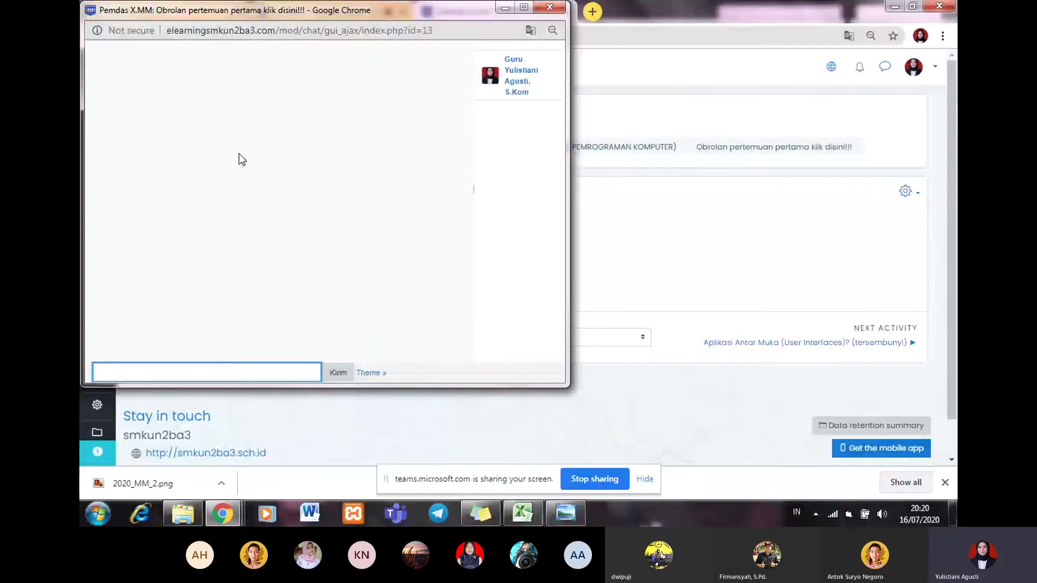
pyautogui.moveTo(397, 8); pyautogui.dragTo(422, 34)
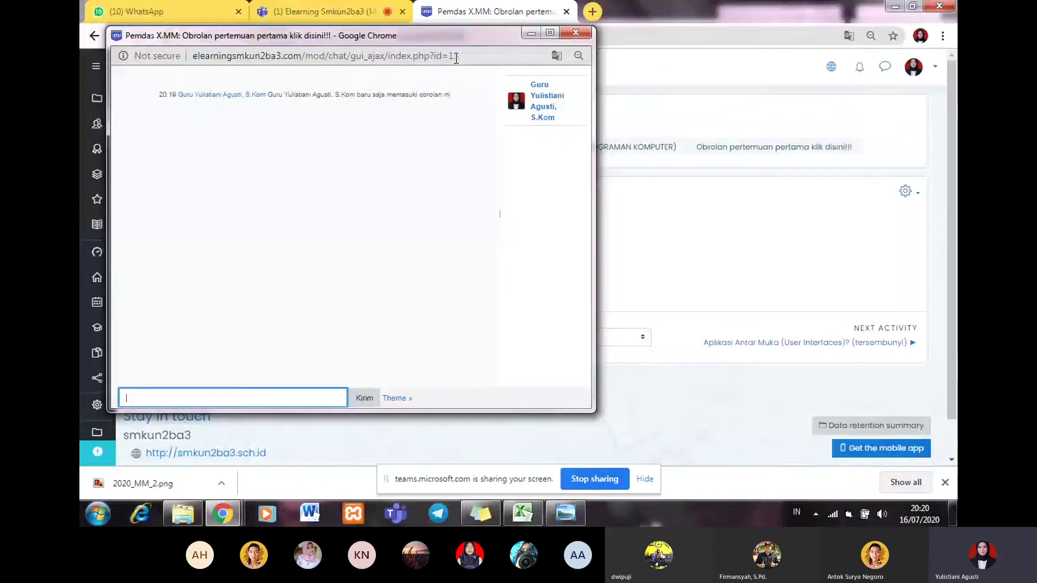
pyautogui.click(396, 399)
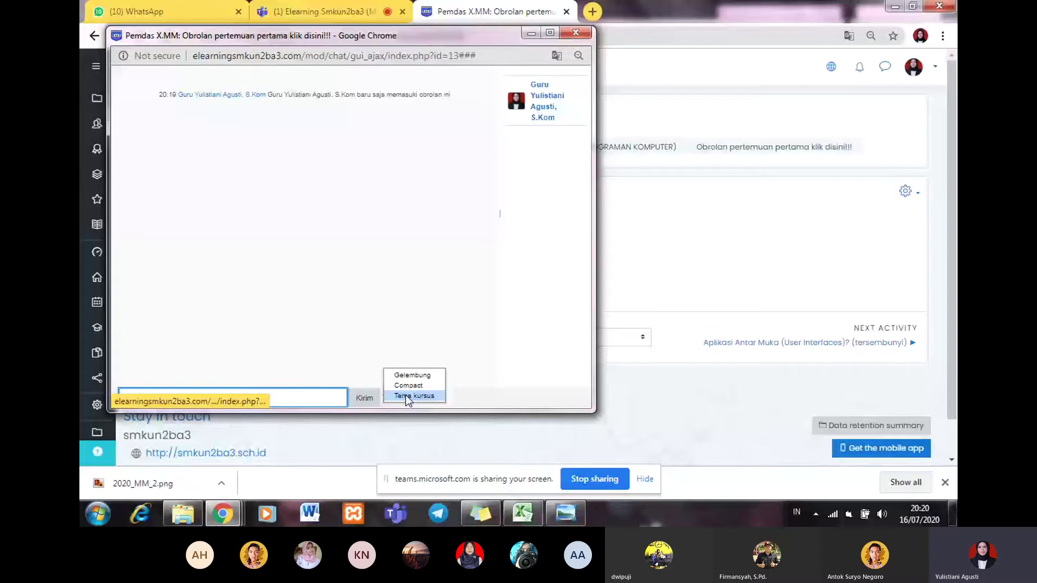
pyautogui.click(406, 374)
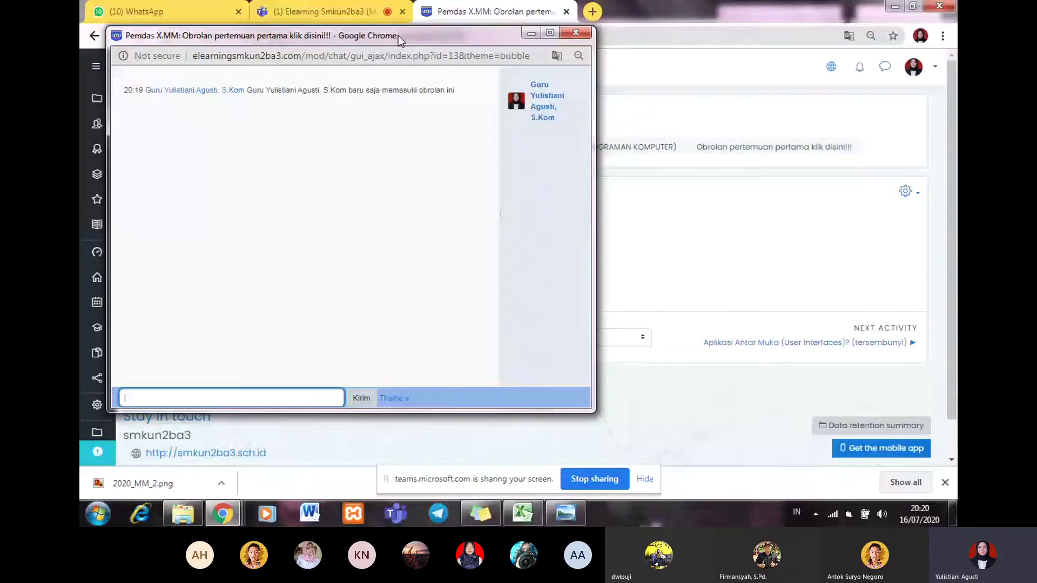
pyautogui.moveTo(397, 35); pyautogui.dragTo(442, 57)
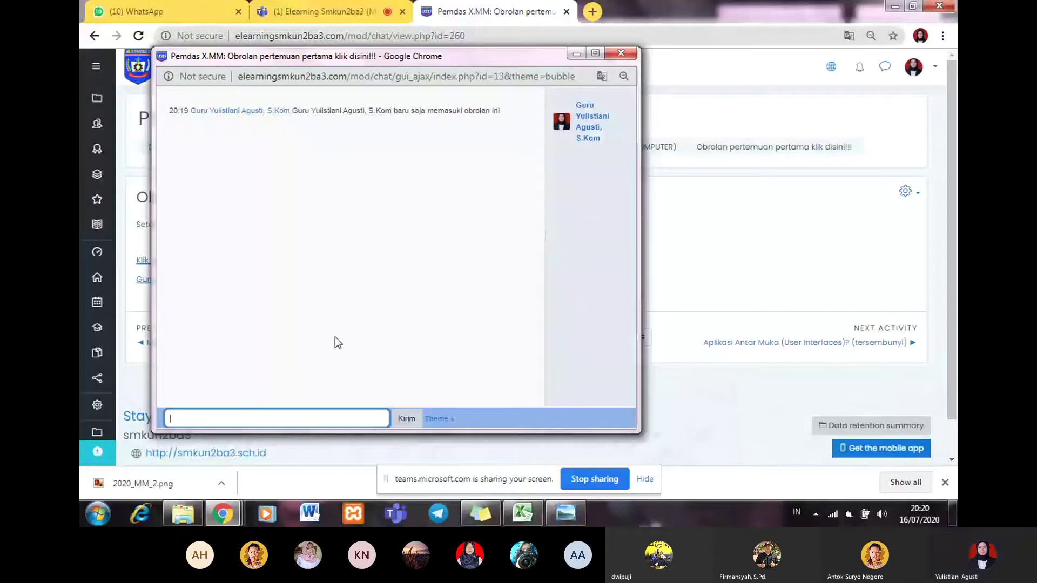
# Step: Send the greeting 'assalamualaikum anak2' in the chat and bring the student account list image forward
pyautogui.write('assalamualaikum')
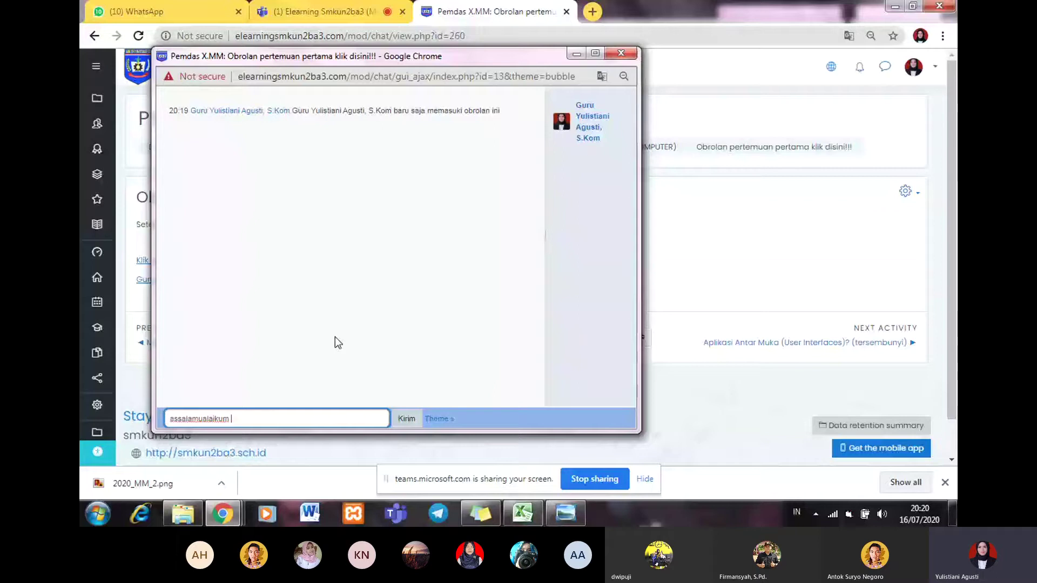
pyautogui.press('Return')
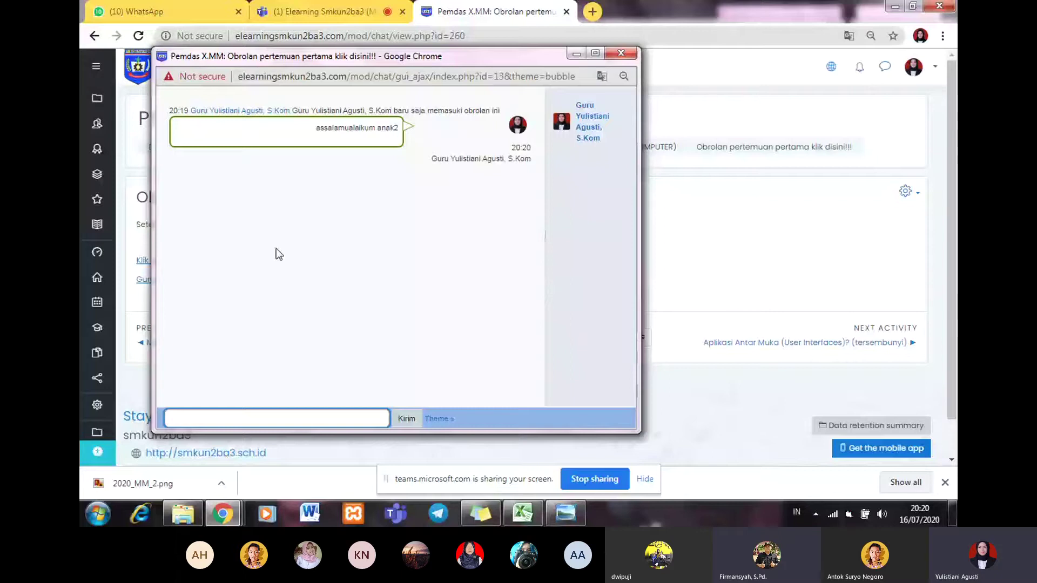
pyautogui.moveTo(485, 53); pyautogui.dragTo(472, 44)
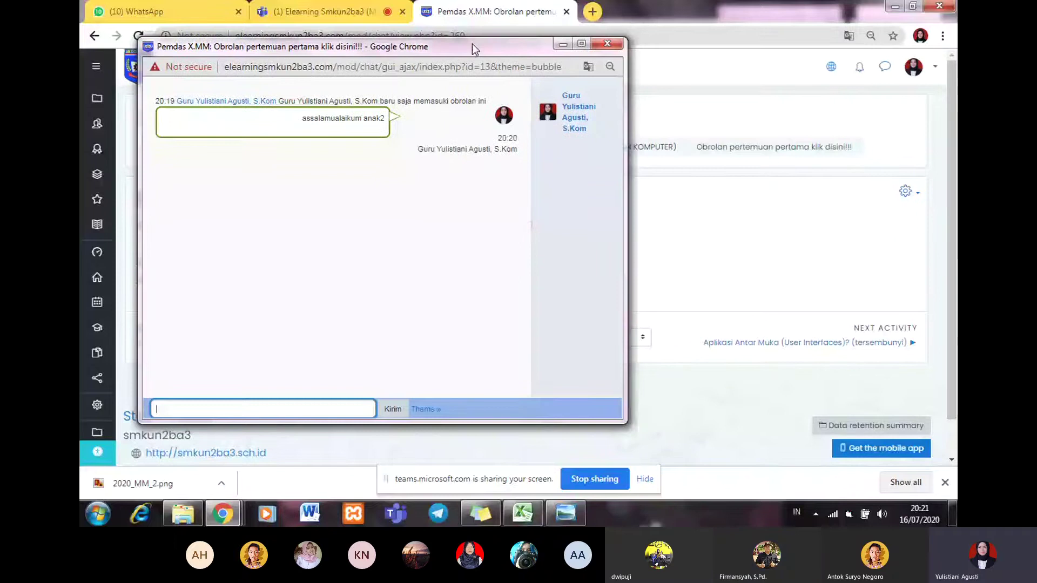
pyautogui.click(566, 514)
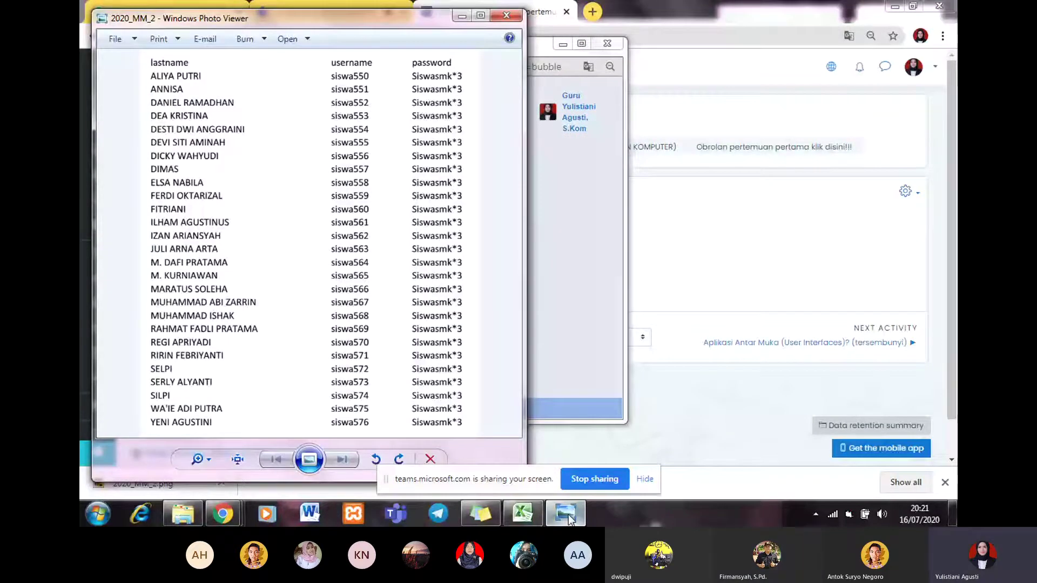
# Step: Move the 2020_MM_2.png account list window to the right side beside the chat
pyautogui.moveTo(299, 20)
pyautogui.mouseDown()
pyautogui.moveTo(342, 25)
pyautogui.moveTo(296, 20)
pyautogui.mouseUp()
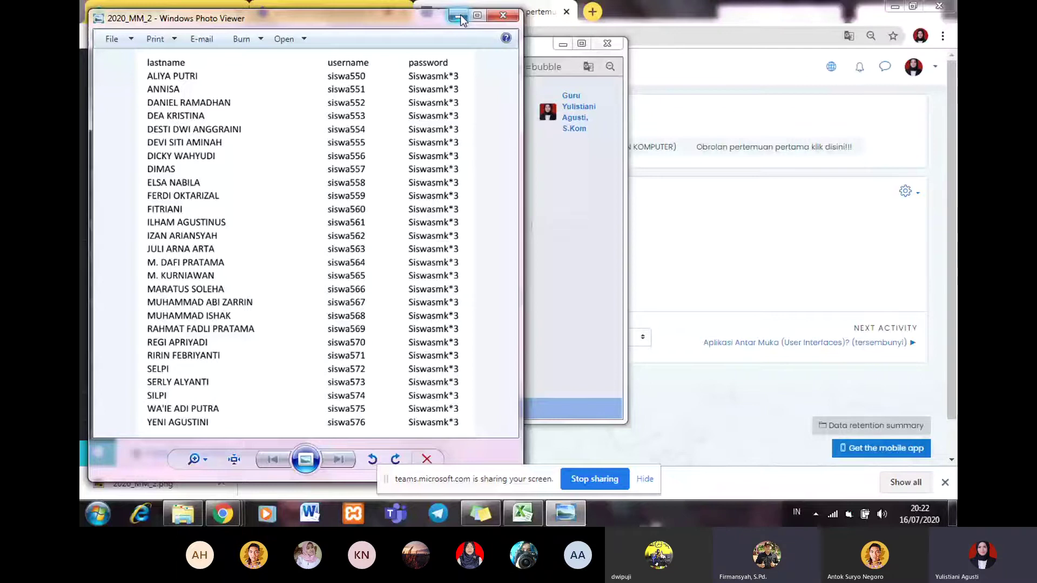
pyautogui.moveTo(342, 18); pyautogui.dragTo(653, 44)
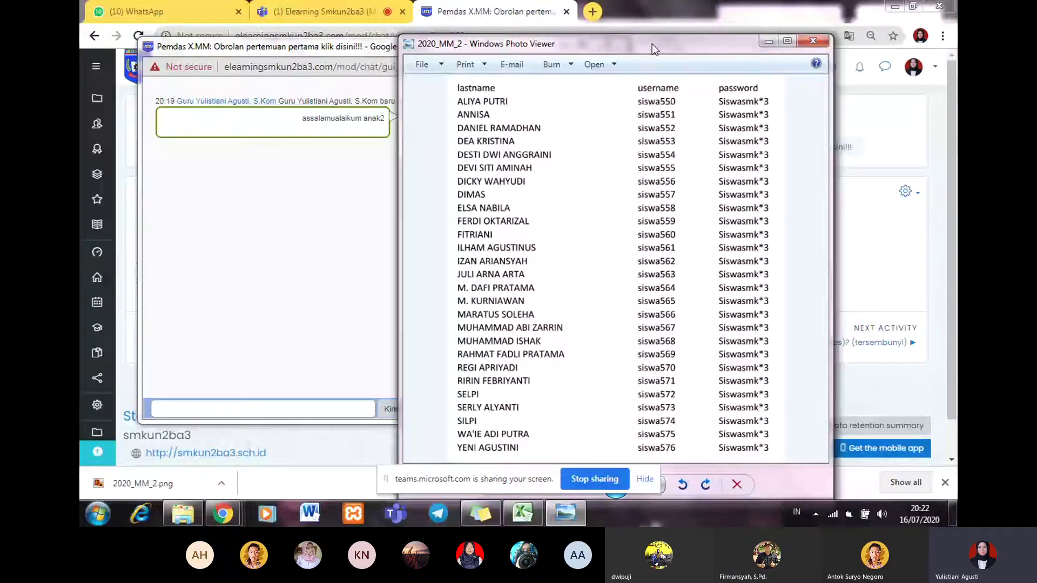
# Step: Narrow the chat window, arrange it beside the account list image, and click into its message box
pyautogui.moveTo(653, 43); pyautogui.dragTo(820, 19)
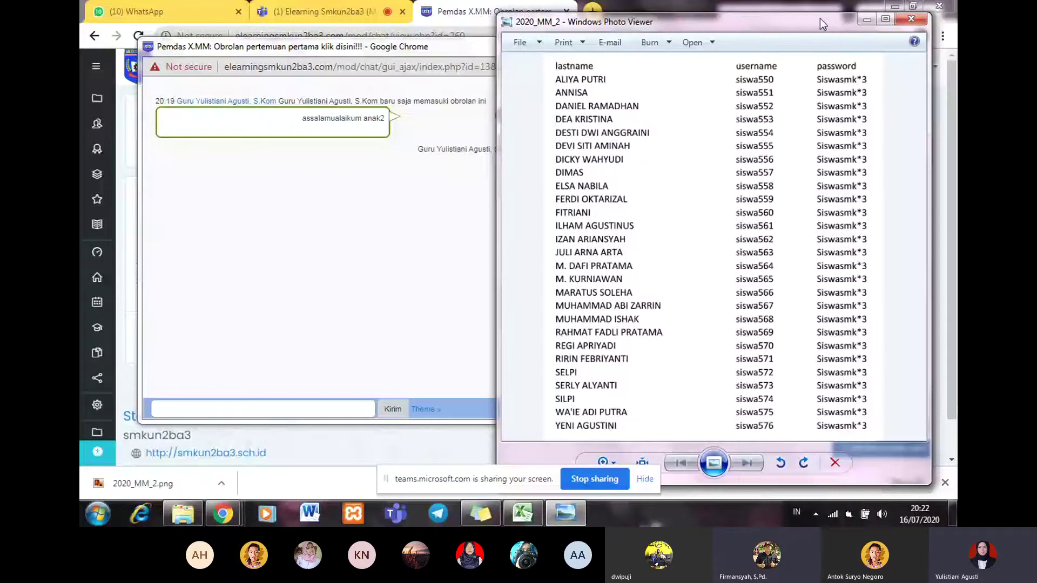
pyautogui.moveTo(459, 46); pyautogui.dragTo(422, 42)
pyautogui.moveTo(601, 101); pyautogui.dragTo(461, 101)
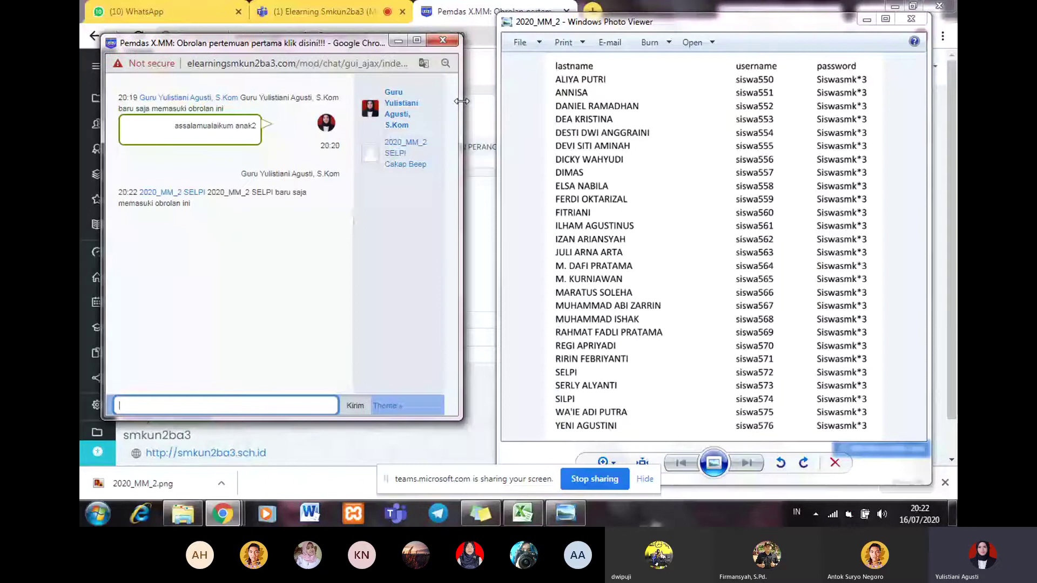
pyautogui.moveTo(291, 42); pyautogui.dragTo(300, 37)
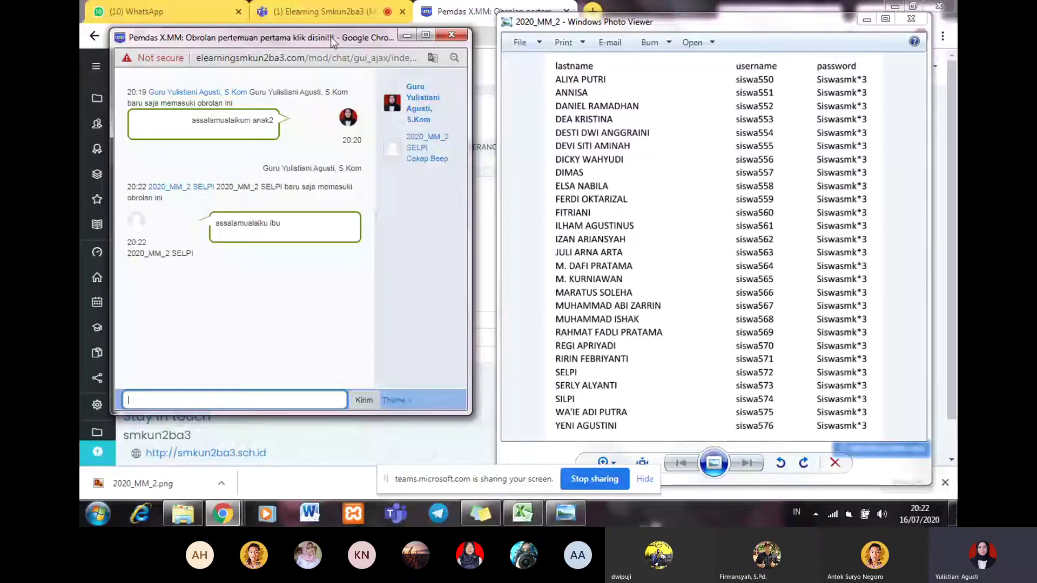
pyautogui.moveTo(330, 36); pyautogui.dragTo(335, 35)
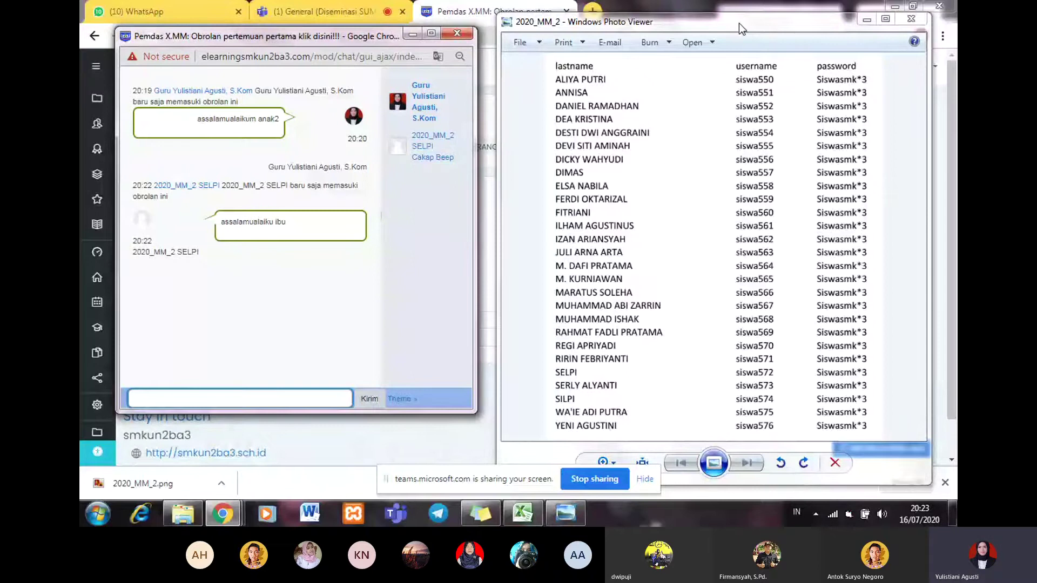
pyautogui.moveTo(738, 23); pyautogui.dragTo(740, 18)
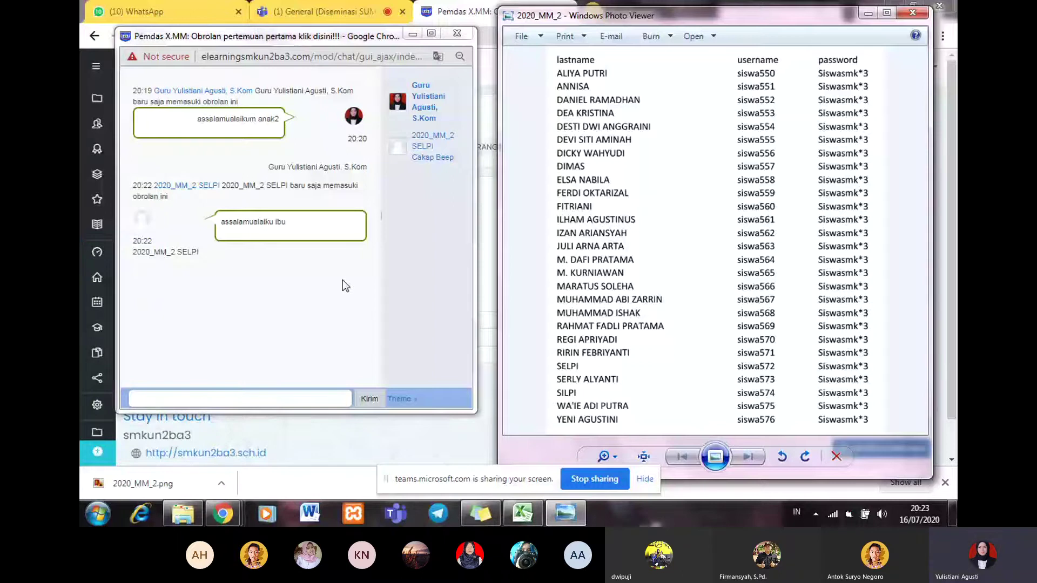
pyautogui.click(184, 397)
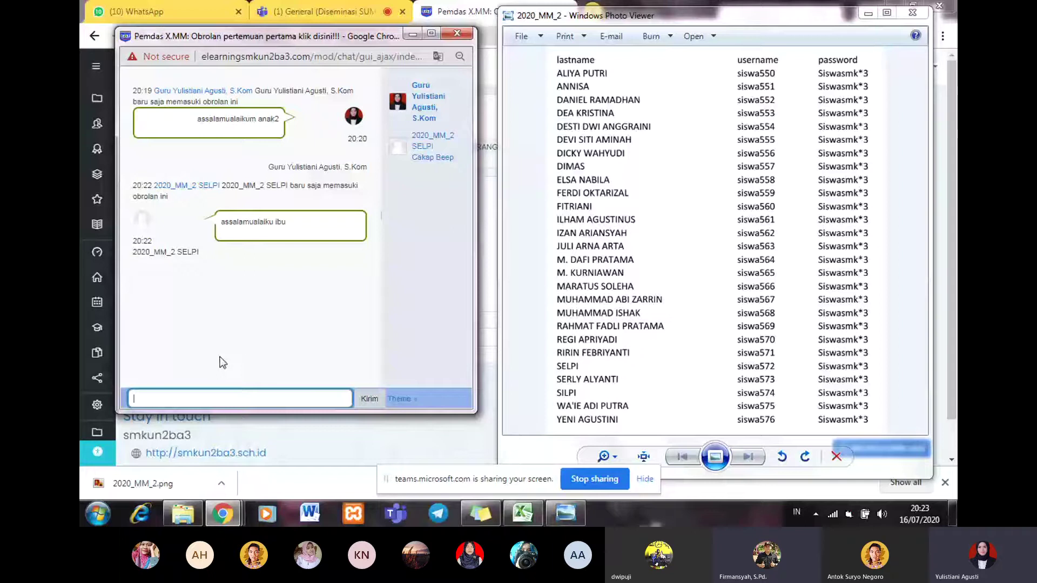
# Step: Reply 'waalaikum salam', scroll through the newer student messages, and hide the account list image
pyautogui.write('waala')
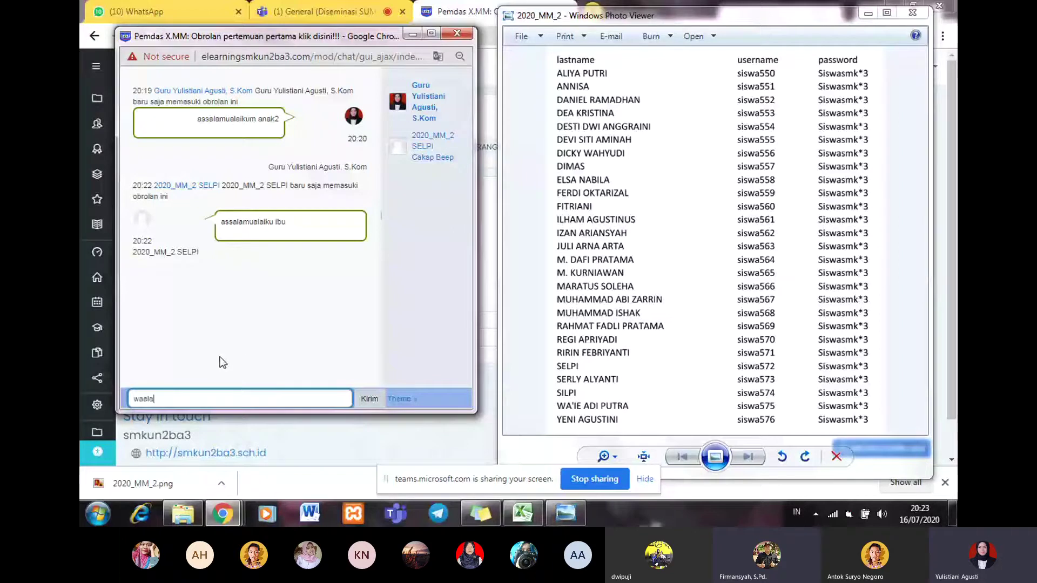
pyautogui.write('ikum sa')
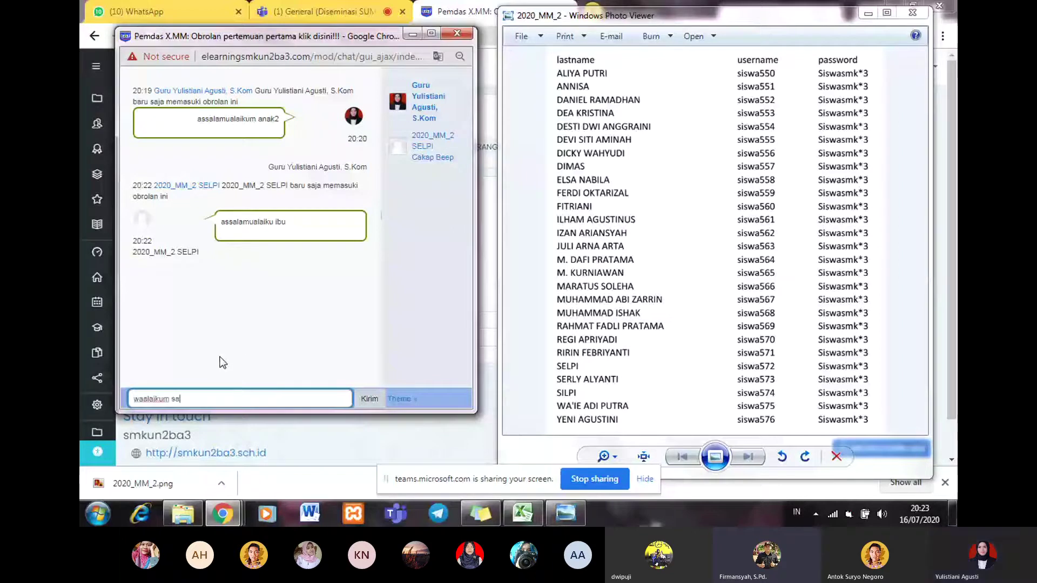
pyautogui.write('lam')
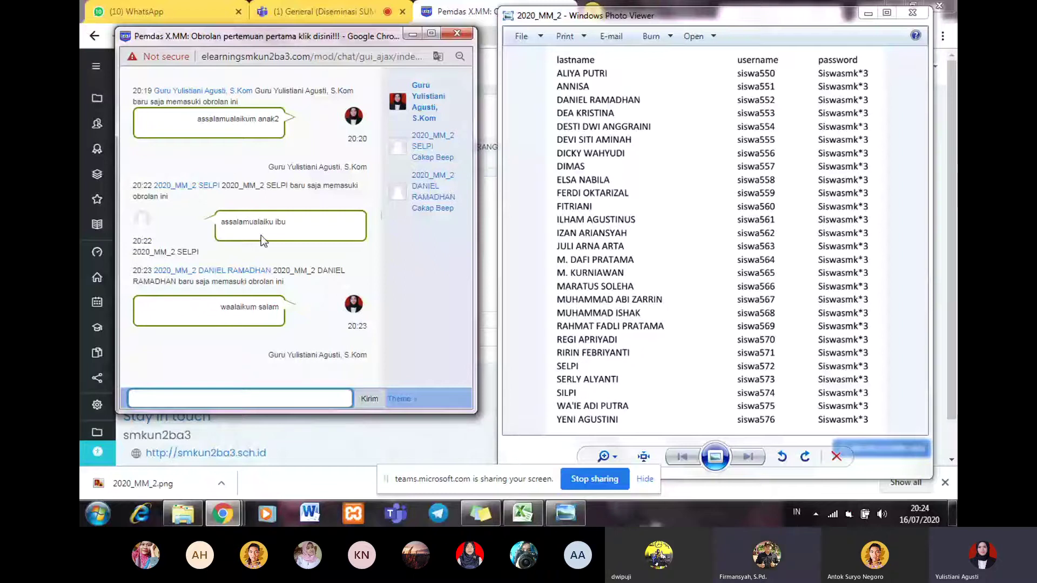
pyautogui.moveTo(338, 31); pyautogui.dragTo(347, 27)
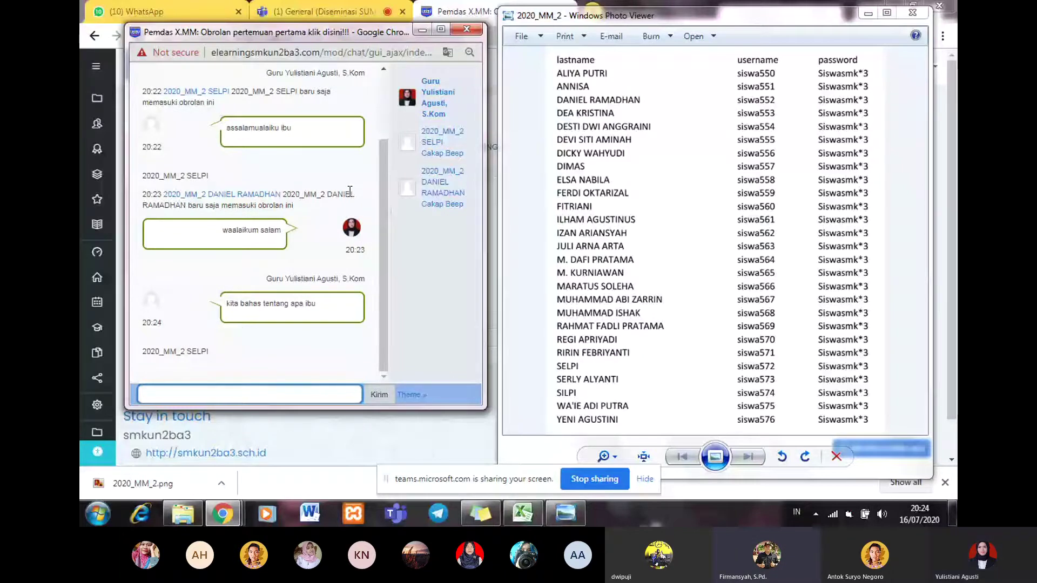
pyautogui.moveTo(383, 152); pyautogui.dragTo(391, 97)
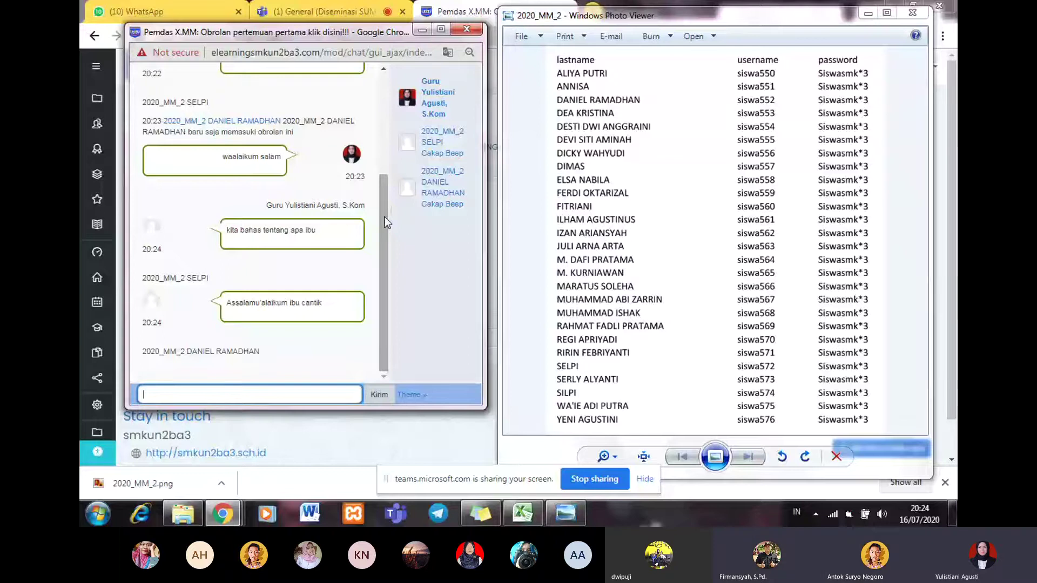
pyautogui.click(868, 16)
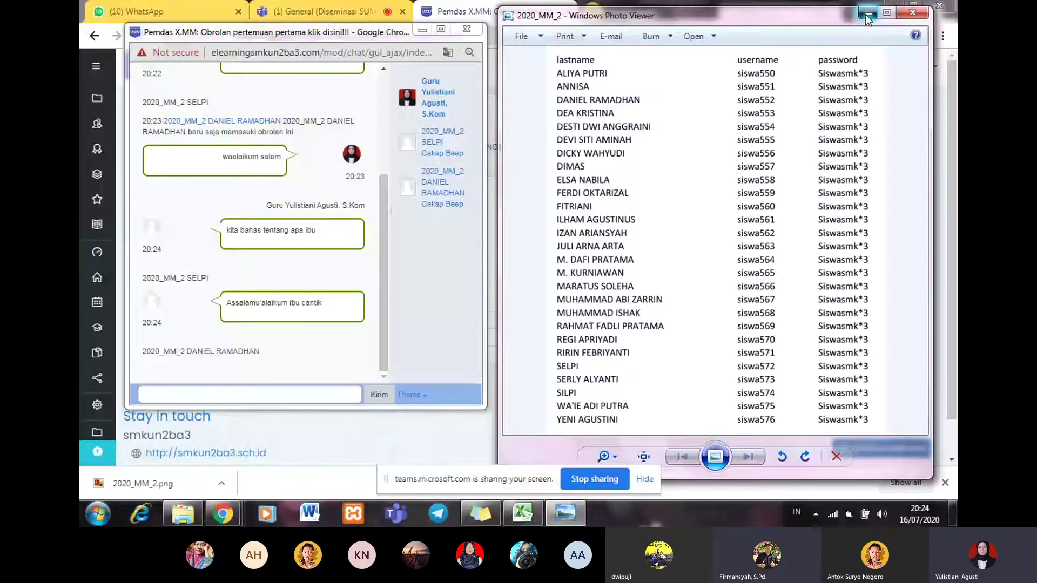
# Step: Reposition the chat window, then close the Pemdas chat activity tab in Chrome
pyautogui.moveTo(337, 41); pyautogui.dragTo(447, 98)
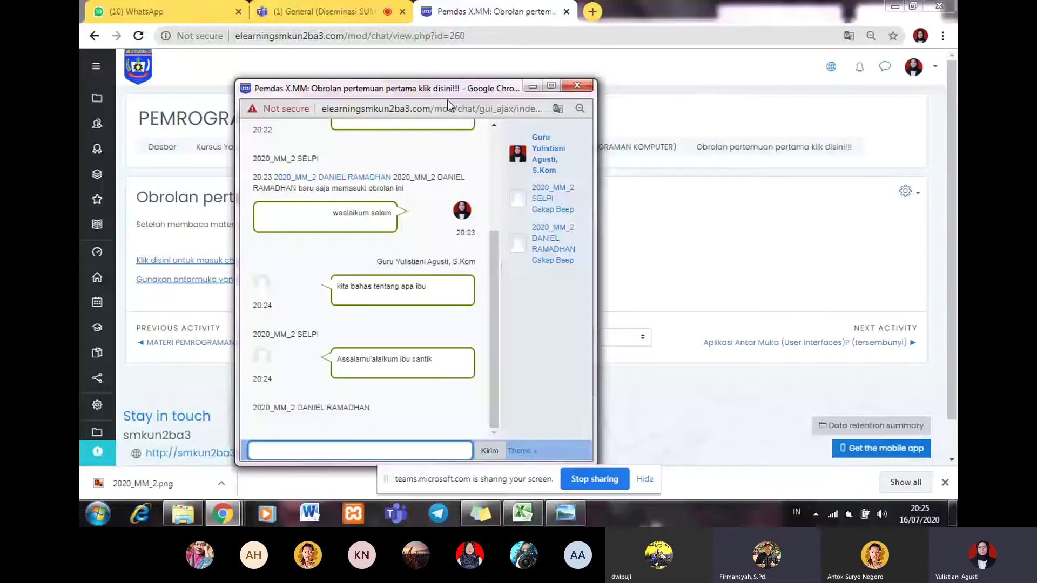
pyautogui.moveTo(447, 99); pyautogui.dragTo(315, 77)
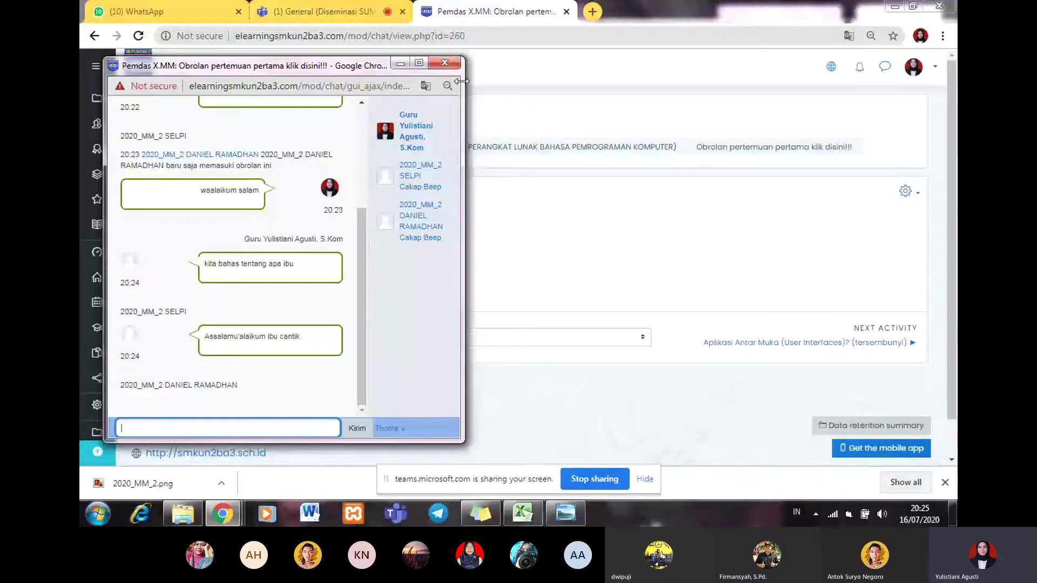
pyautogui.moveTo(282, 67); pyautogui.dragTo(358, 99)
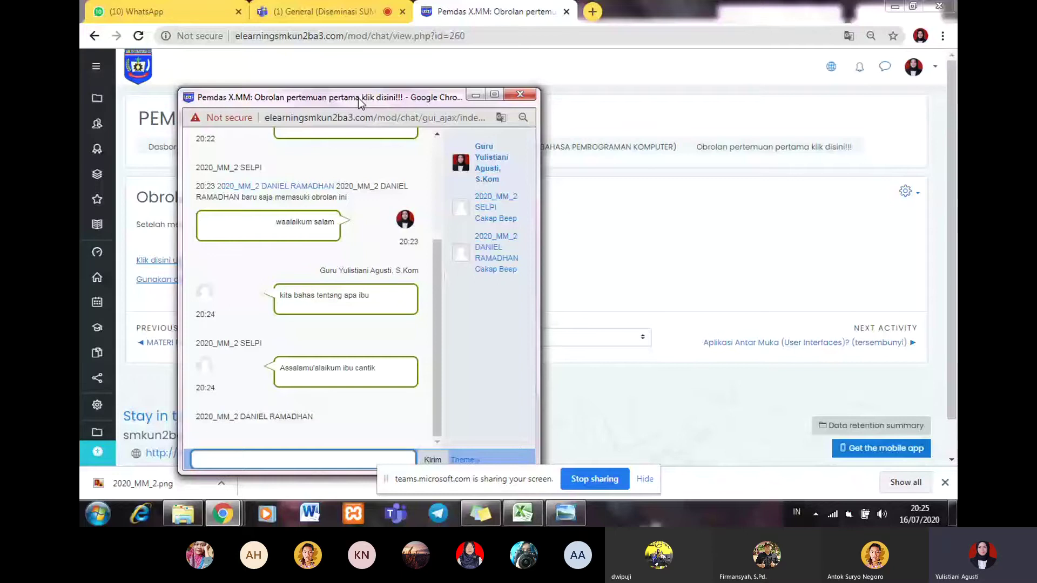
pyautogui.moveTo(449, 439)
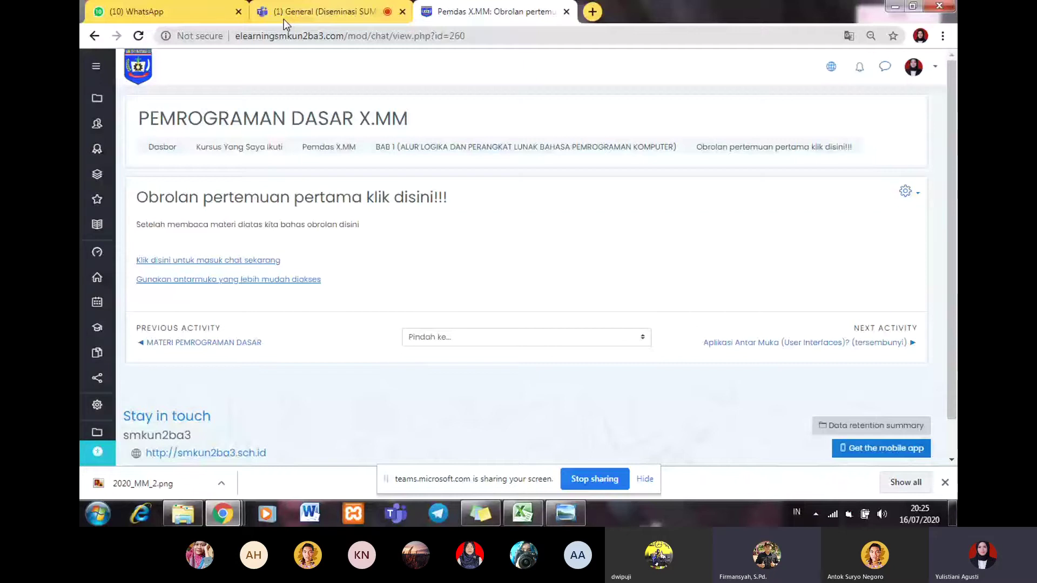
pyautogui.click(566, 12)
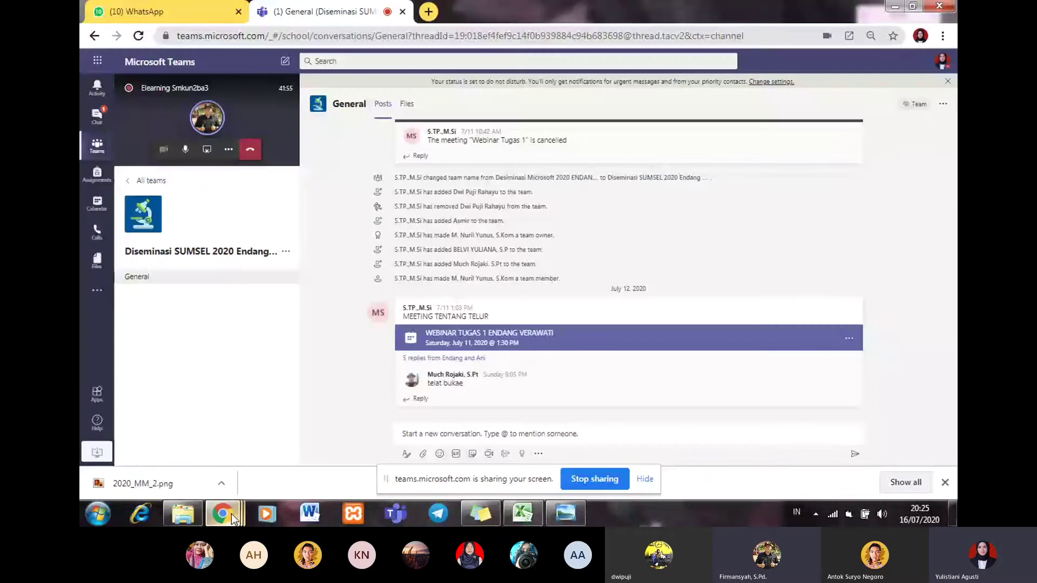
# Step: Bring the chat window back over Teams and send the message 'hai anak'
pyautogui.click(231, 513)
pyautogui.click(197, 435)
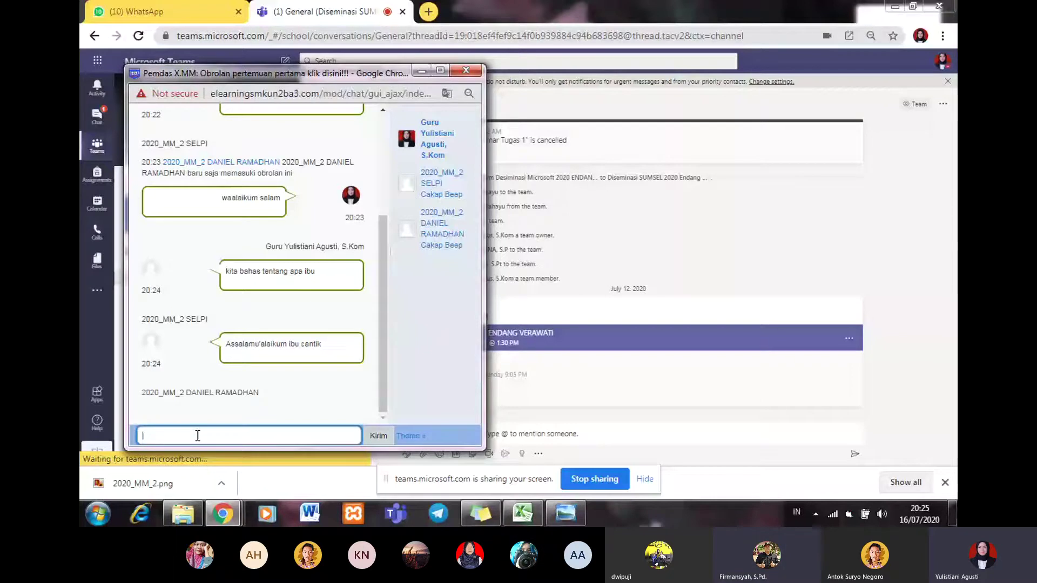
pyautogui.write('h')
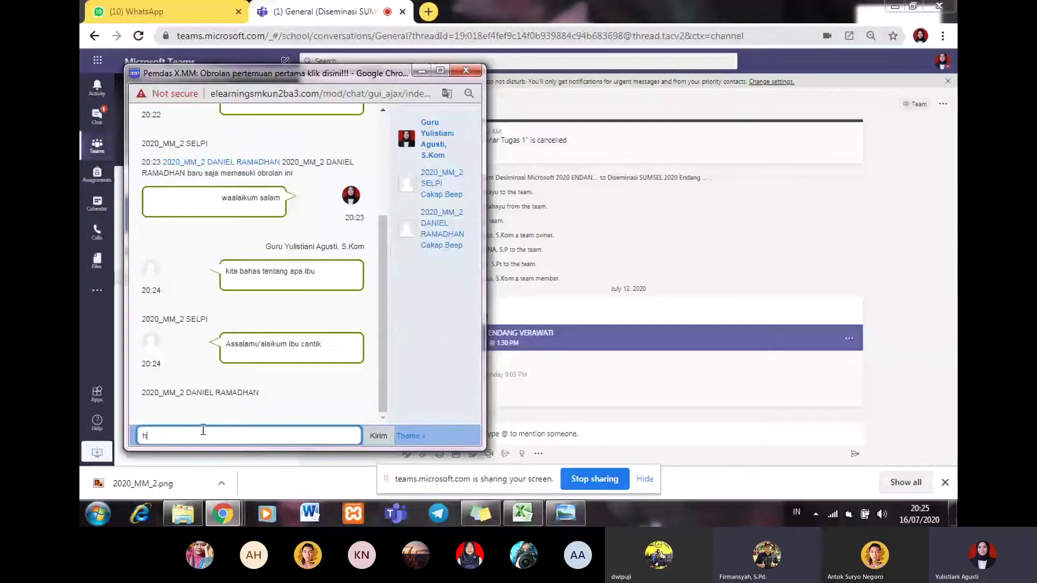
pyautogui.write('ai anak')
pyautogui.press('Return')
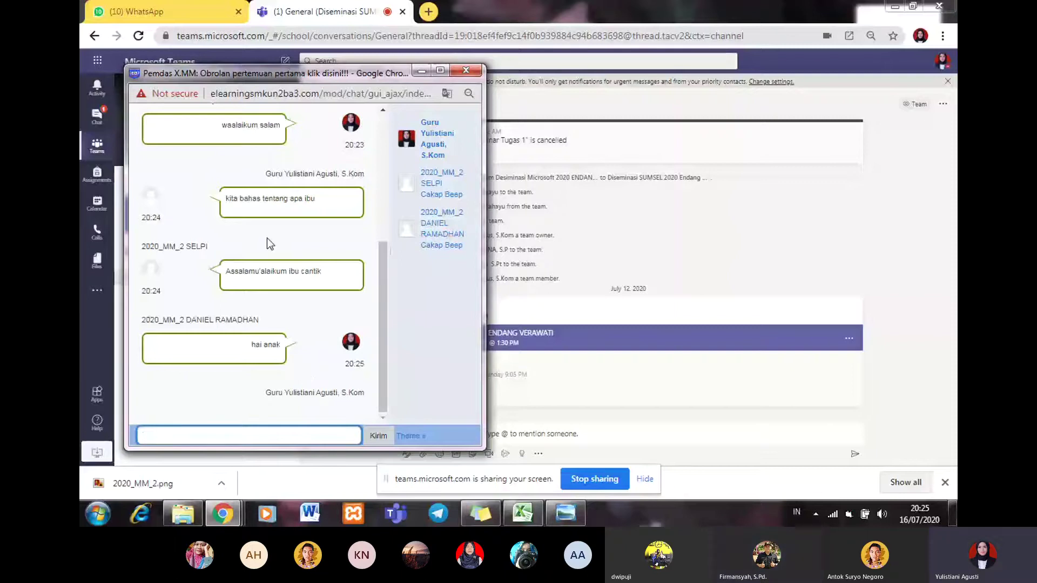
# Step: Reposition the chat window and scroll through the whole conversation up to the latest reply
pyautogui.moveTo(382, 266); pyautogui.dragTo(390, 140)
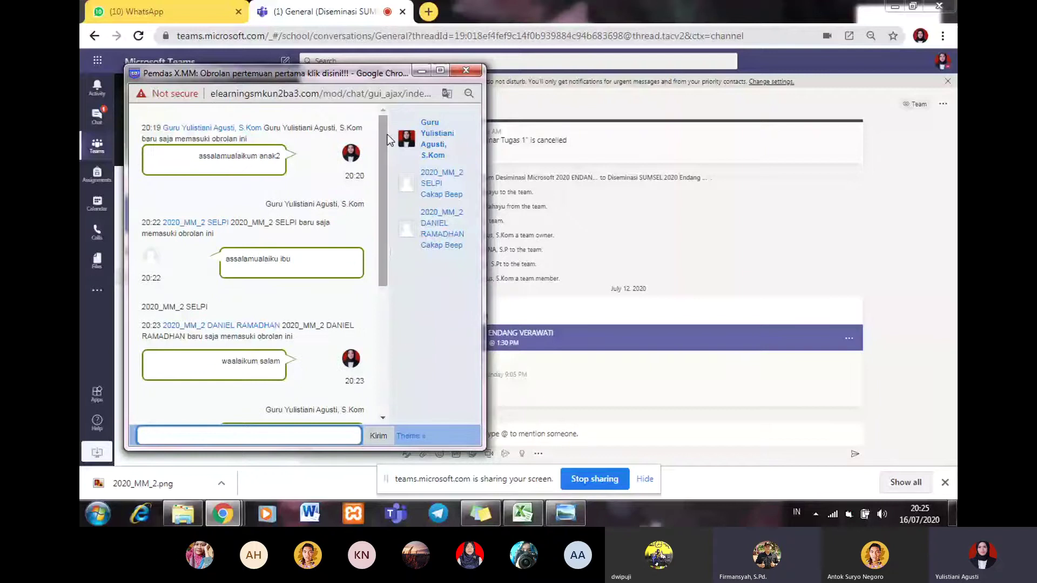
pyautogui.scroll(-10, 299, 351)
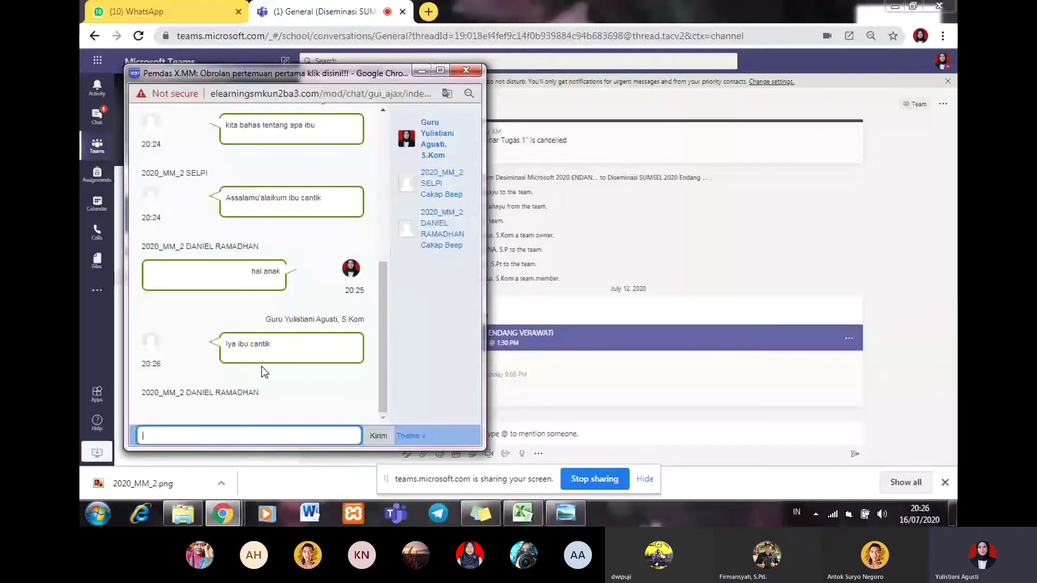
pyautogui.moveTo(335, 75); pyautogui.dragTo(345, 87)
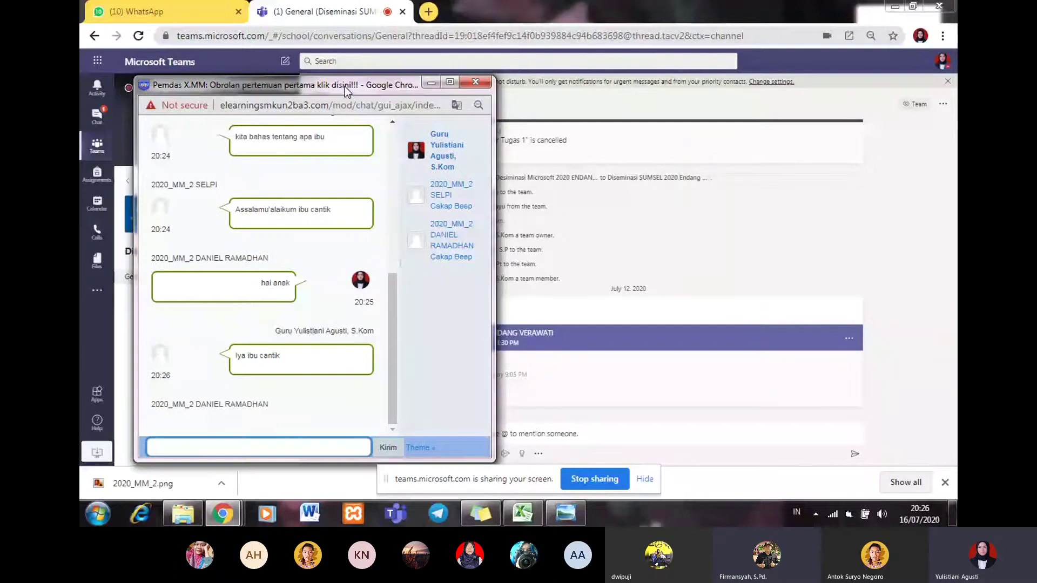
pyautogui.moveTo(345, 87); pyautogui.dragTo(276, 62)
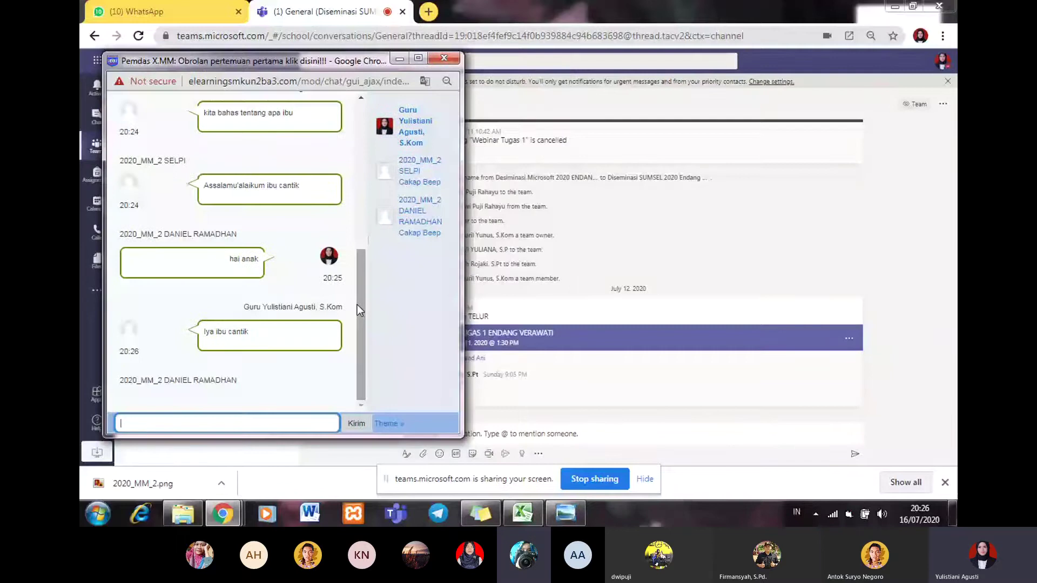
pyautogui.moveTo(358, 305); pyautogui.dragTo(361, 154)
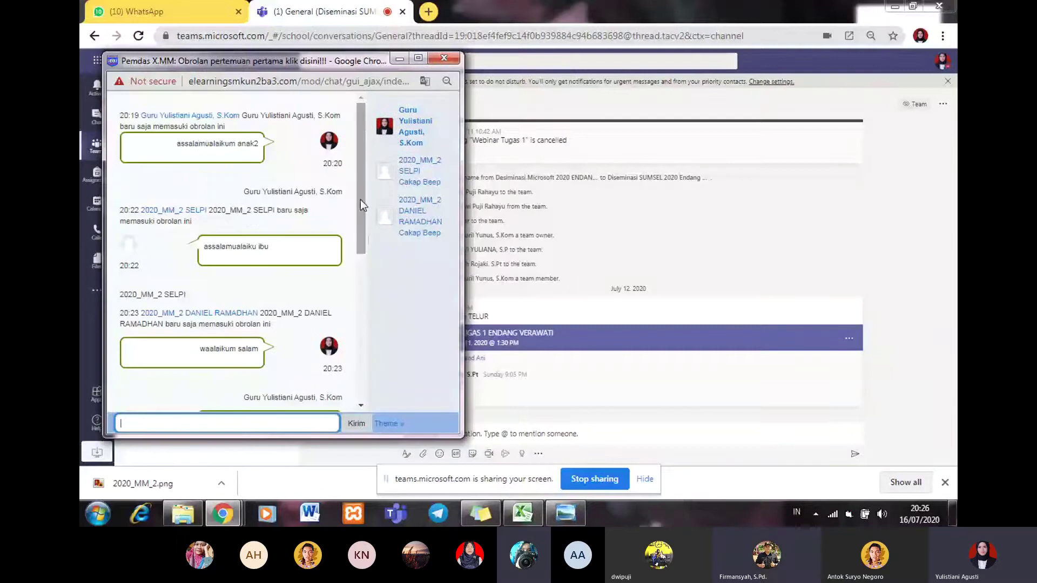
pyautogui.moveTo(361, 199); pyautogui.dragTo(353, 330)
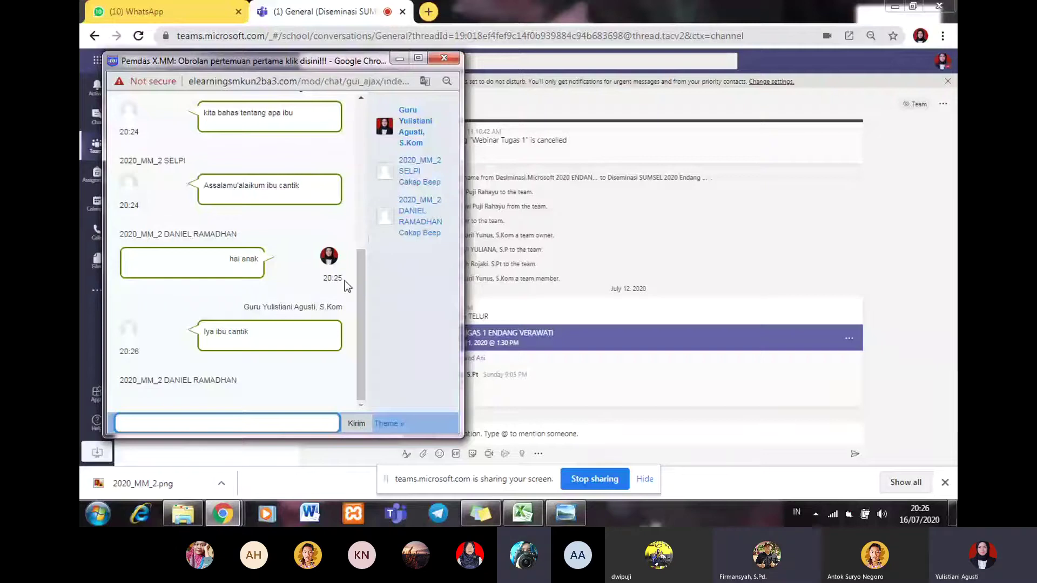
# Step: Scroll the chat, then bring Teams forward and return to the full meeting call view
pyautogui.moveTo(360, 280); pyautogui.dragTo(360, 117)
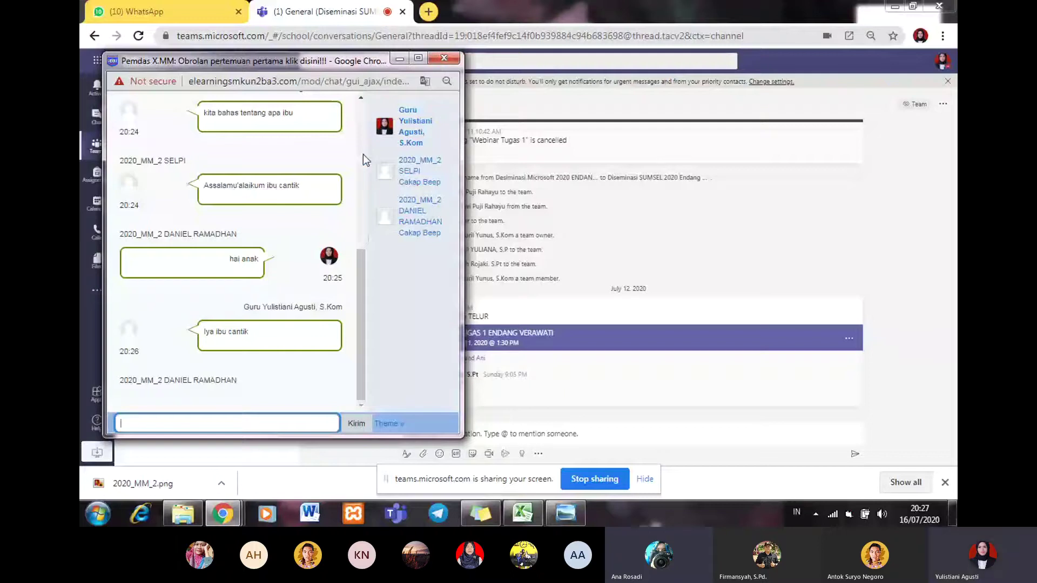
pyautogui.click(400, 59)
pyautogui.click(264, 104)
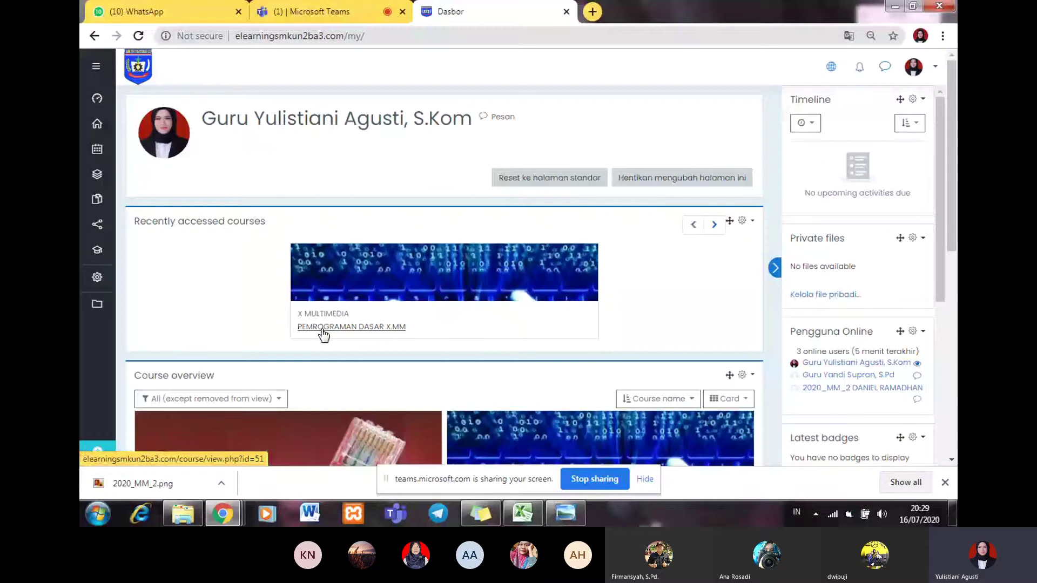
# Step: Open PEMROGRAMAN DASAR X.MM, open the first-meeting chat under BAB 1, and view its past sessions
pyautogui.click(323, 328)
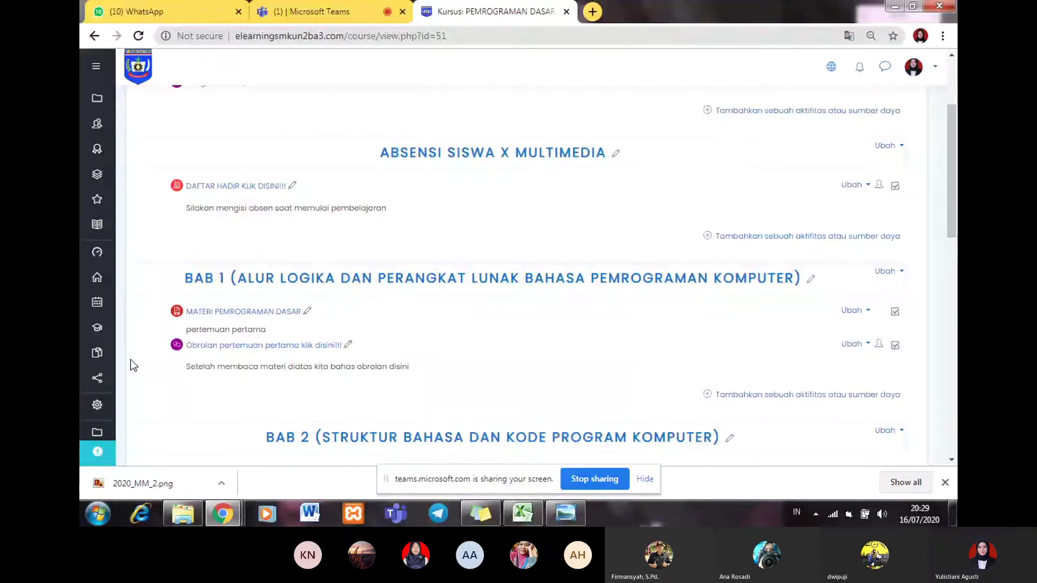
pyautogui.scroll(-1, 273, 285)
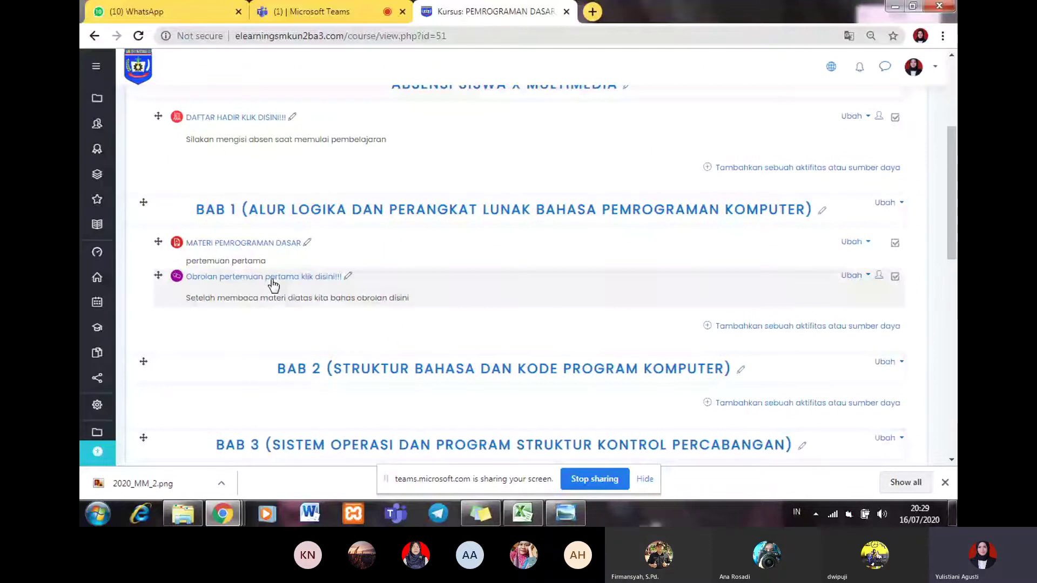
pyautogui.click(272, 277)
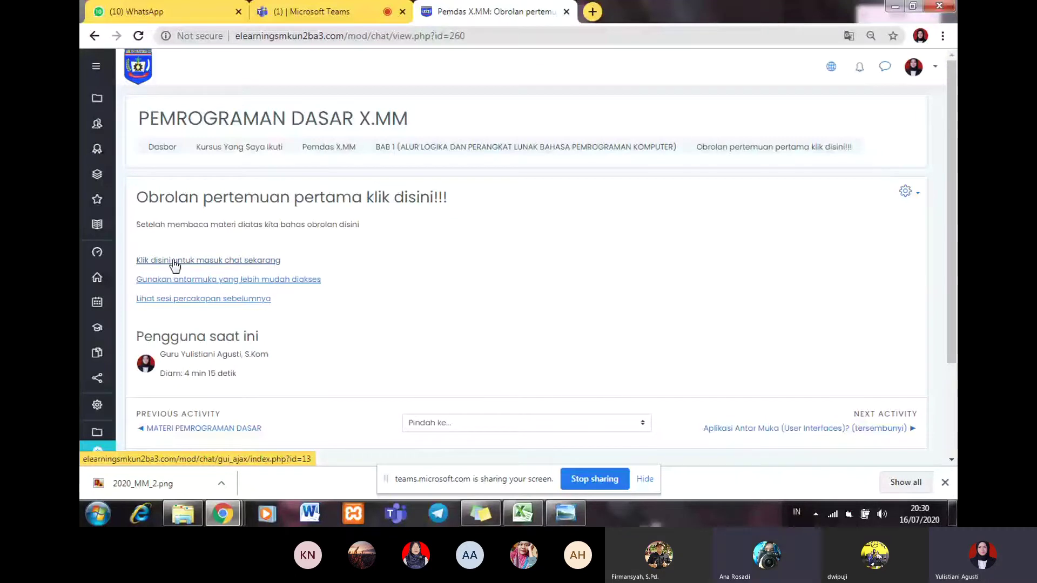
pyautogui.click(158, 300)
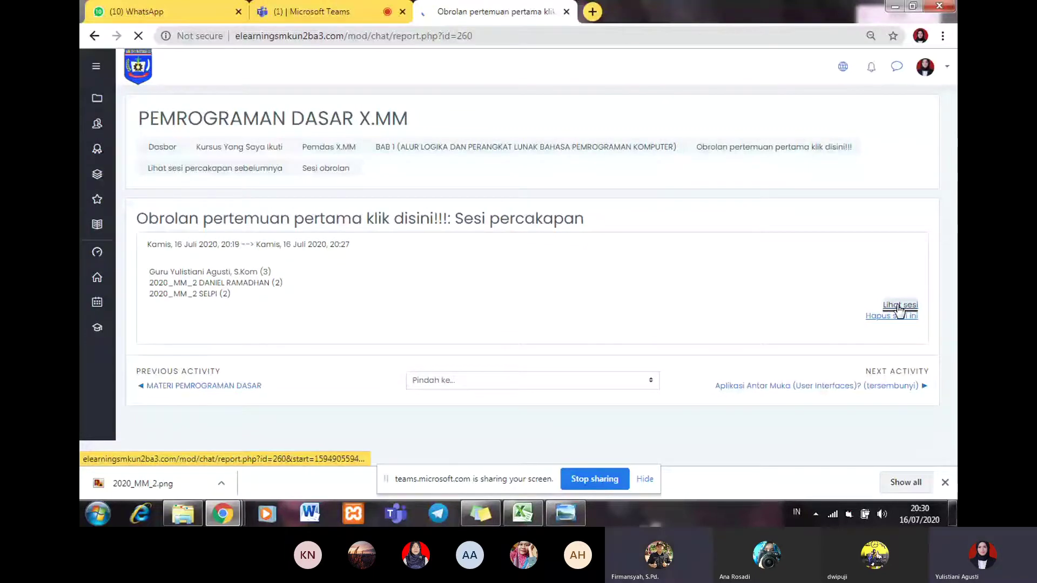
pyautogui.click(899, 305)
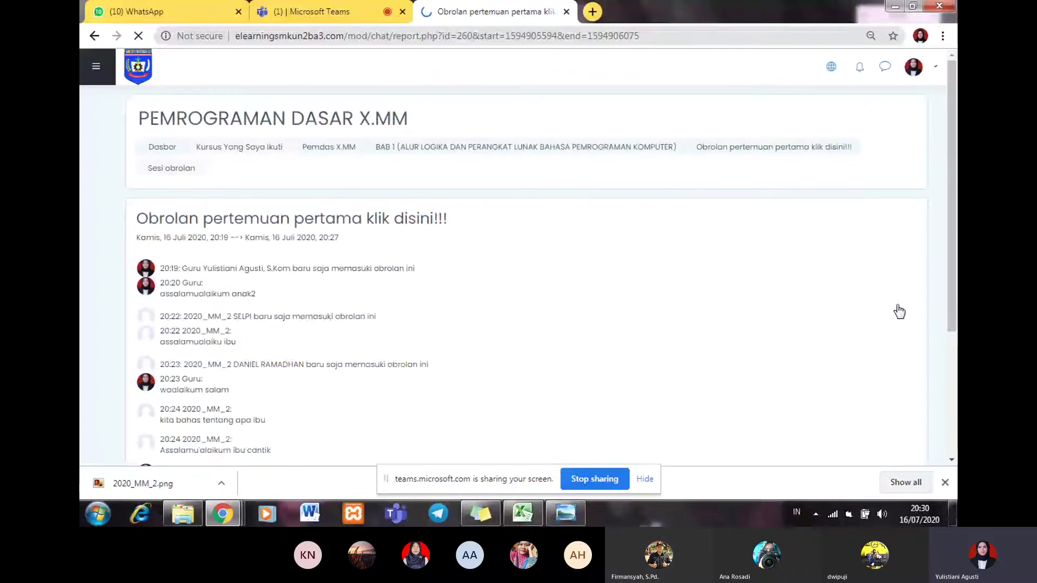
pyautogui.scroll(-3, 271, 160)
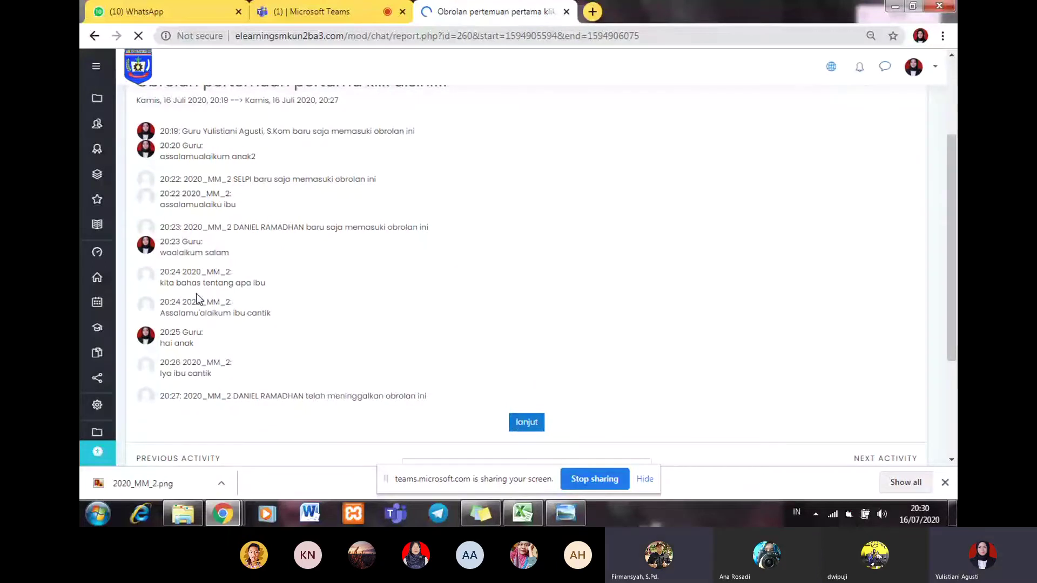
pyautogui.scroll(-3, 516, 258)
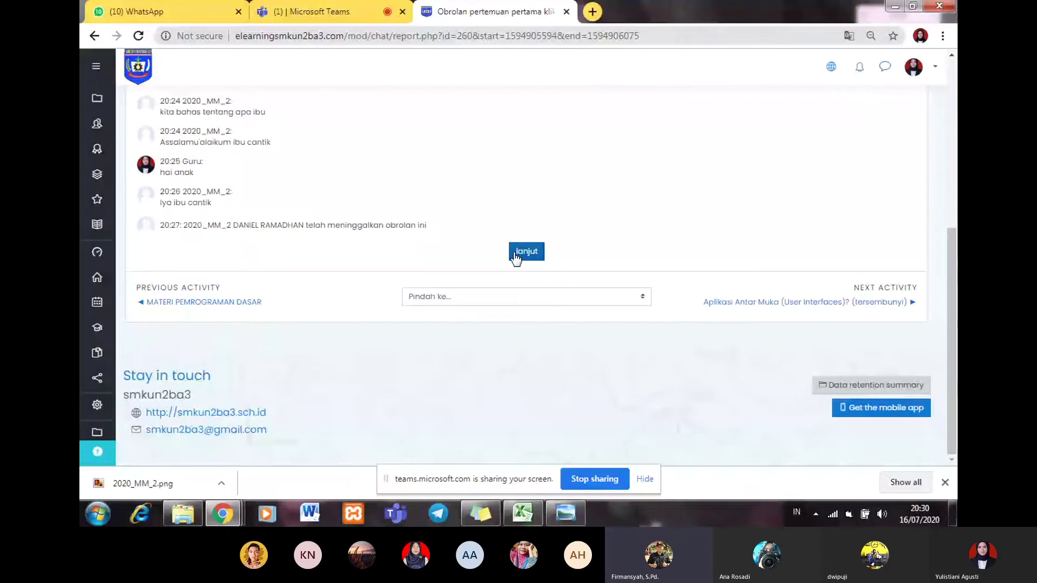
pyautogui.click(912, 6)
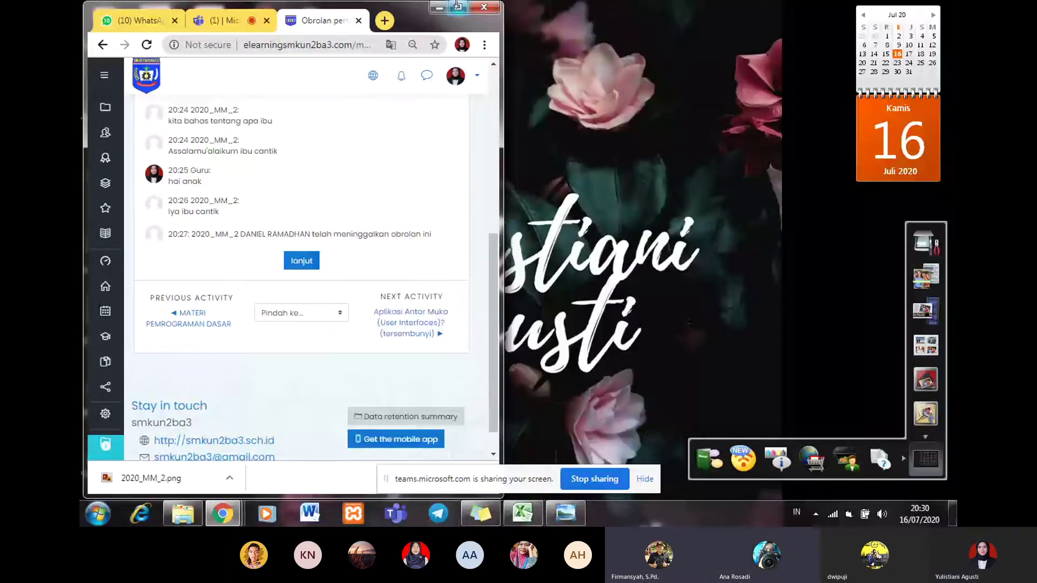
pyautogui.click(457, 7)
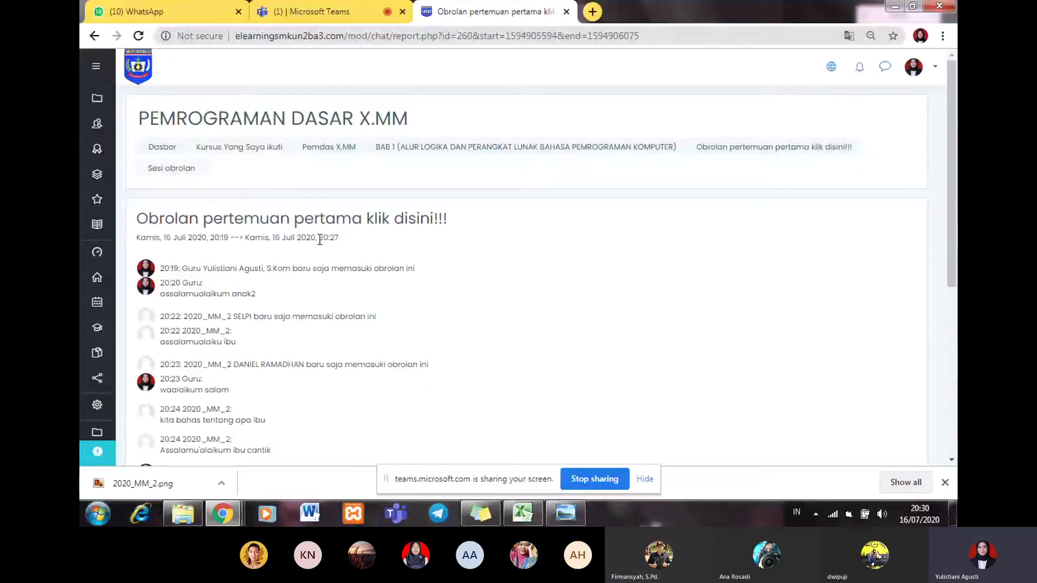
pyautogui.scroll(-4, 319, 240)
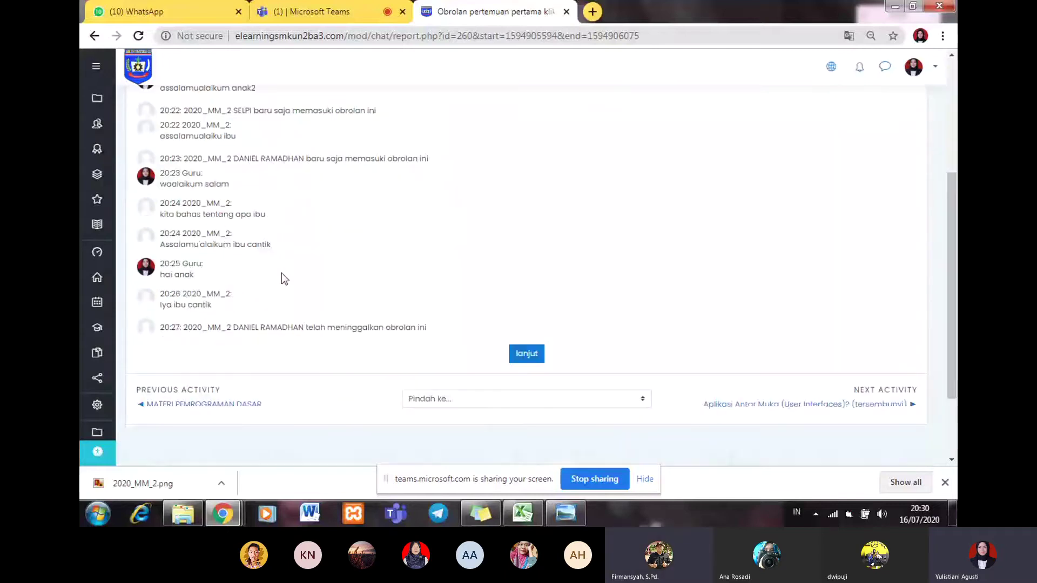
pyautogui.scroll(1, 281, 273)
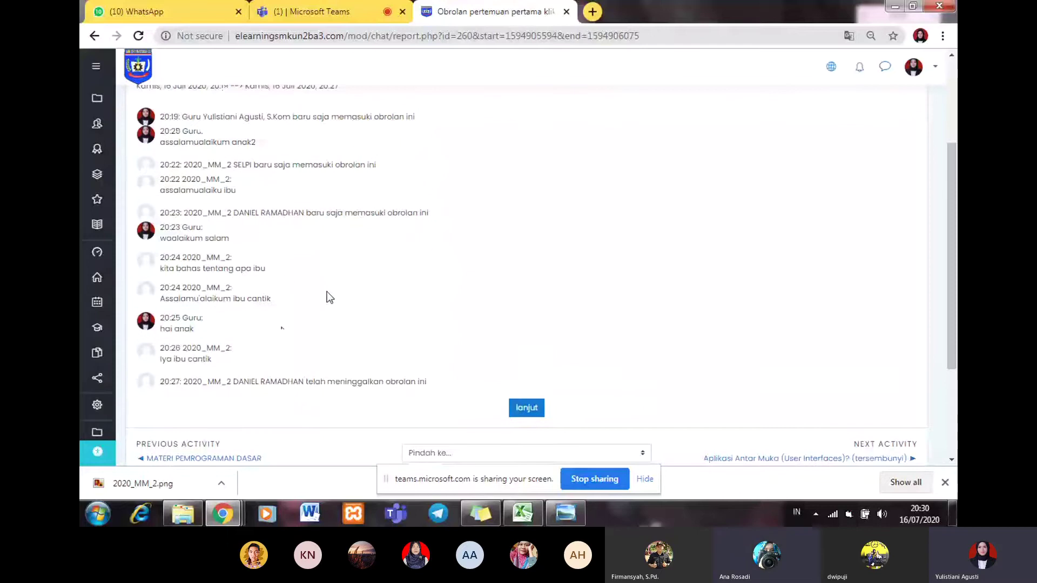
pyautogui.scroll(-1, 326, 292)
pyautogui.click(526, 354)
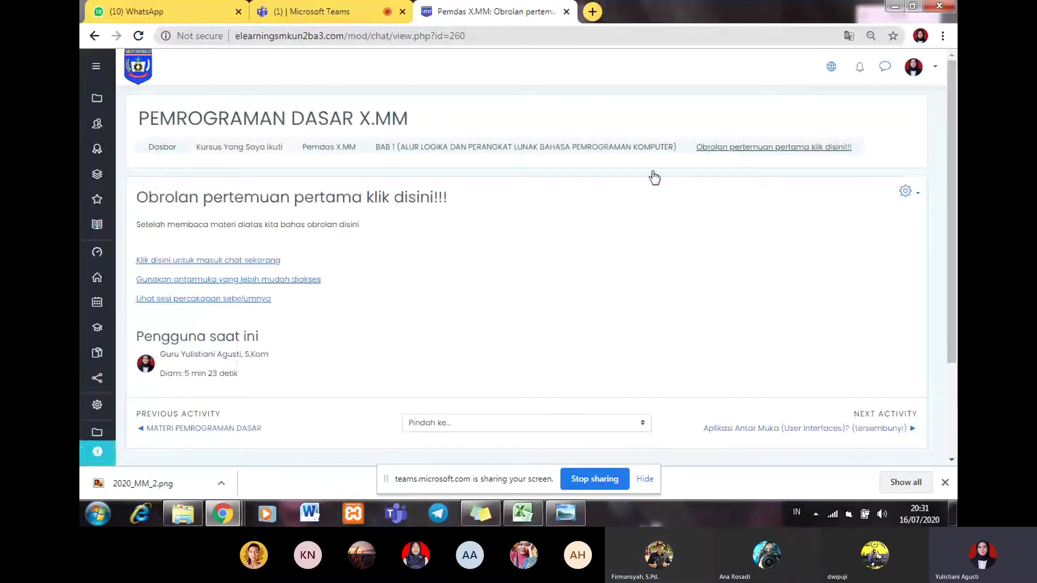
# Step: Open the first-meeting chat room in its own window and switch it to the first theme
pyautogui.click(201, 260)
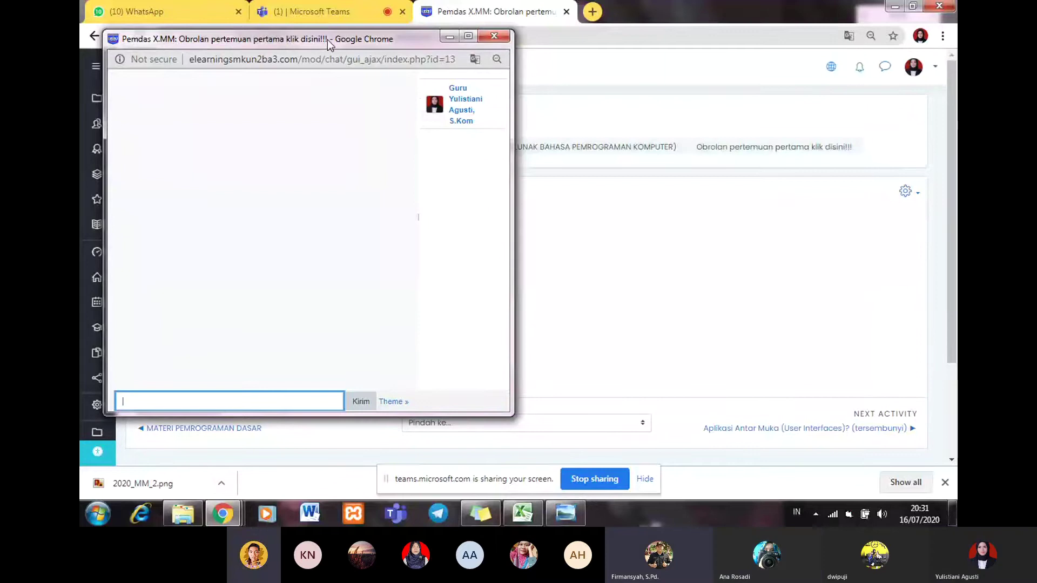
pyautogui.moveTo(327, 40); pyautogui.dragTo(321, 57)
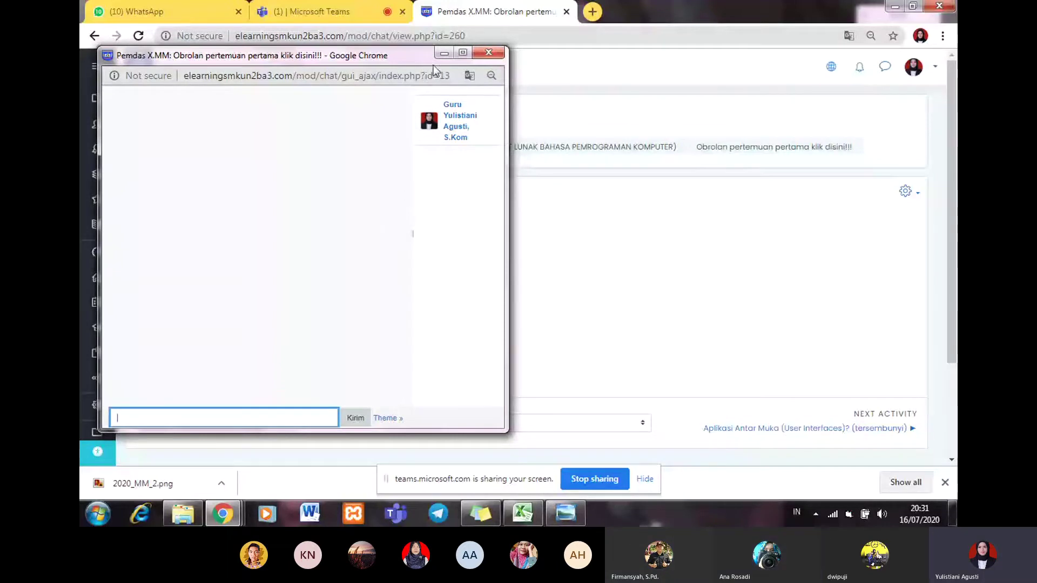
pyautogui.click(402, 417)
pyautogui.click(413, 392)
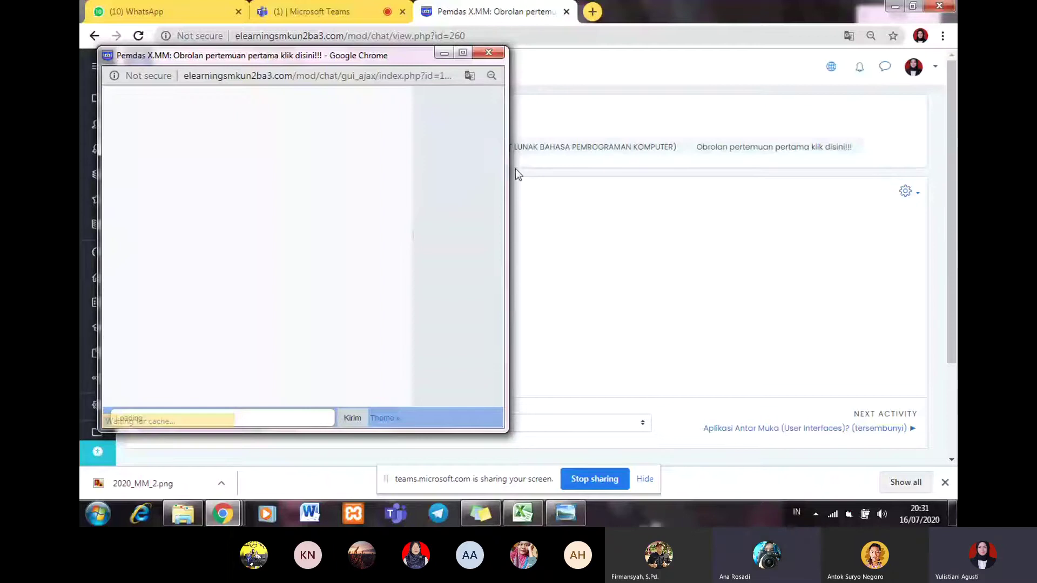
pyautogui.moveTo(307, 49)
pyautogui.mouseDown()
pyautogui.moveTo(300, 33)
pyautogui.moveTo(322, 40)
pyautogui.mouseUp()
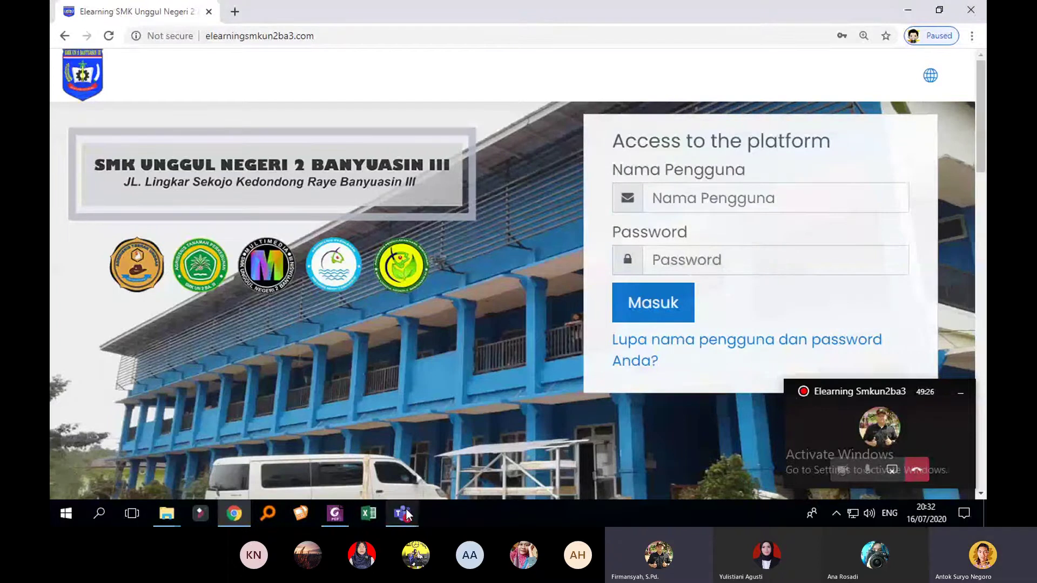
# Step: Hide the floating Teams call window and minimize Chrome to reveal the desktop
pyautogui.moveTo(409, 500)
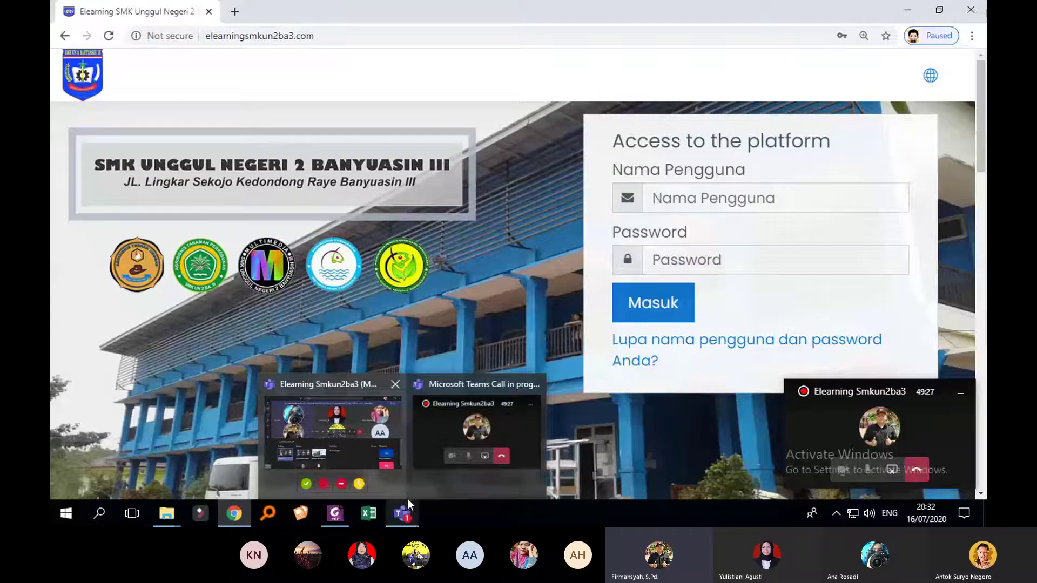
pyautogui.moveTo(391, 482)
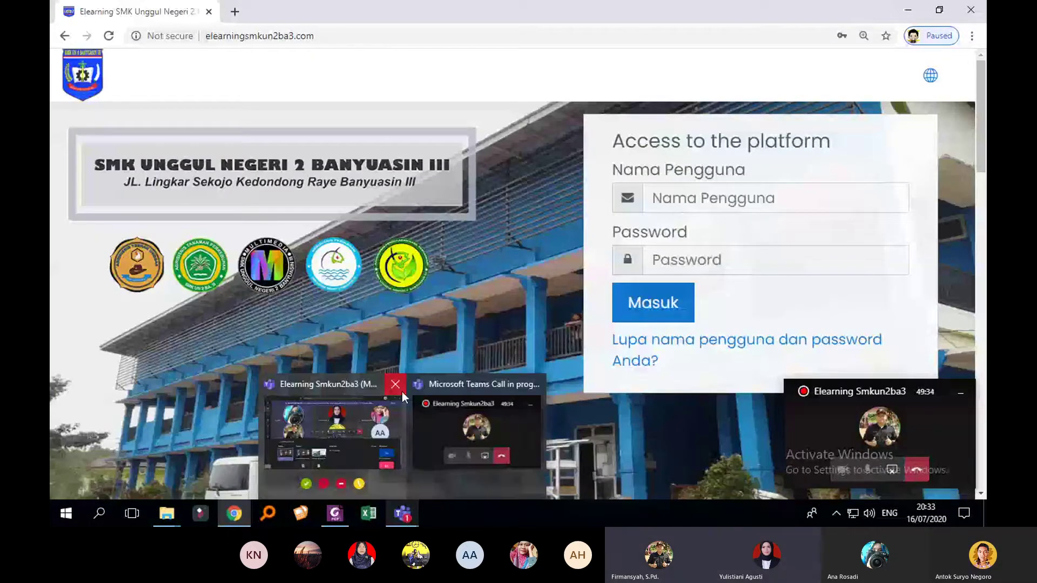
pyautogui.moveTo(382, 415)
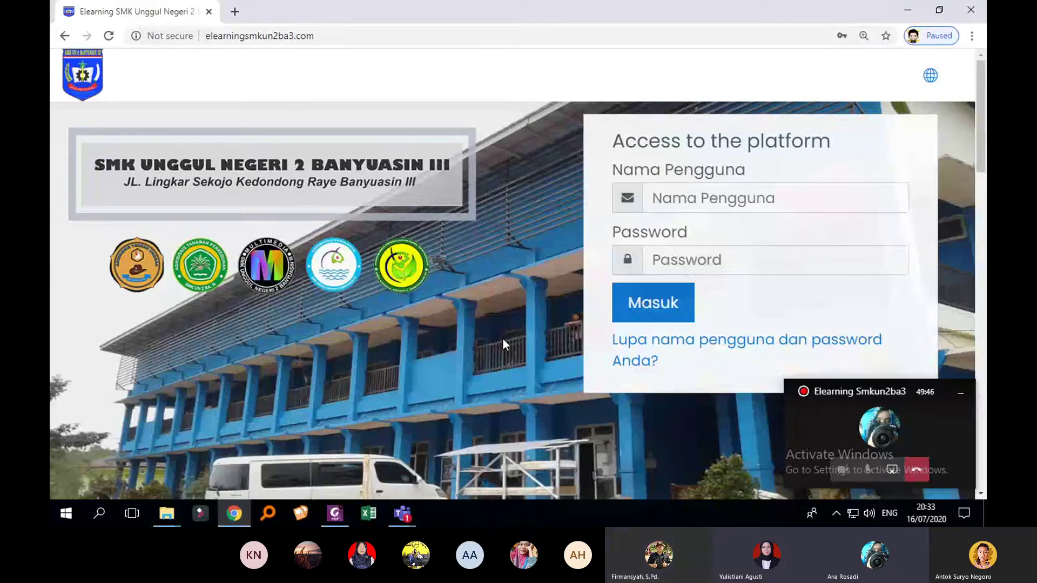
pyautogui.click(961, 393)
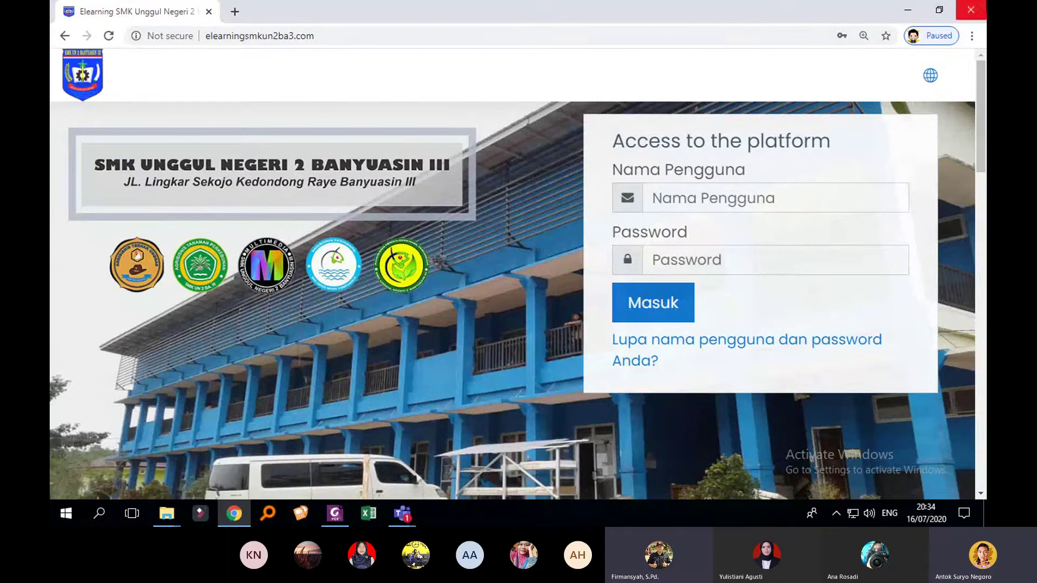
pyautogui.click(909, 11)
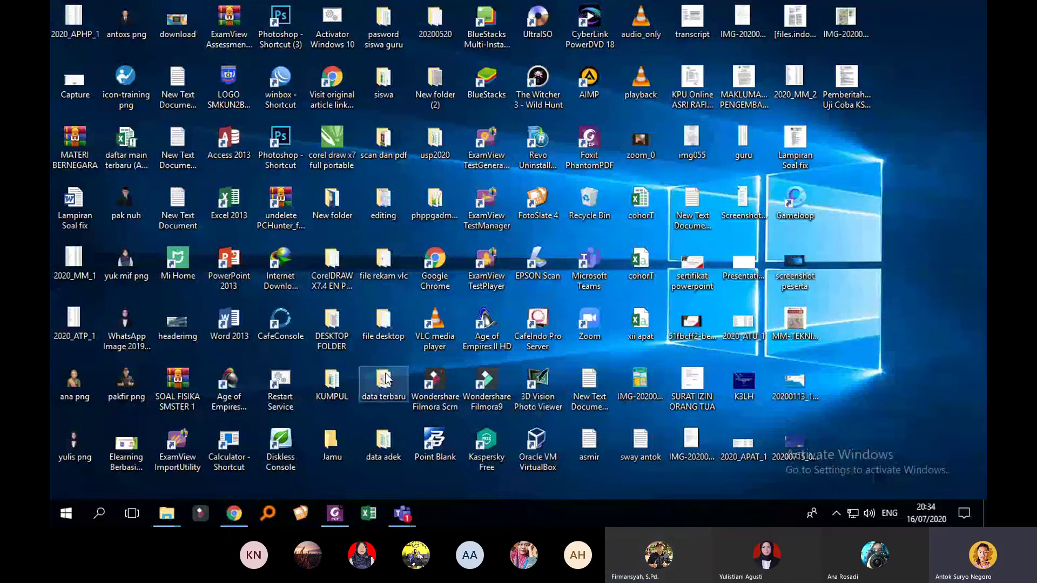
# Step: Search Everything for 'teknik anim', open the teknik animasi 2d dan 3d exam document, then close it
pyautogui.click(268, 515)
pyautogui.write('t')
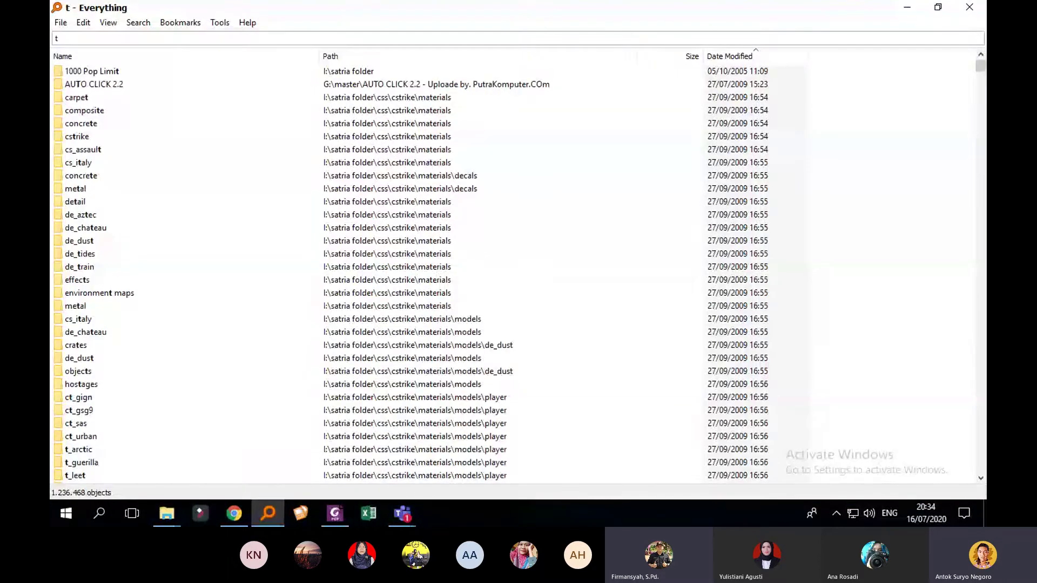
pyautogui.write('eknik')
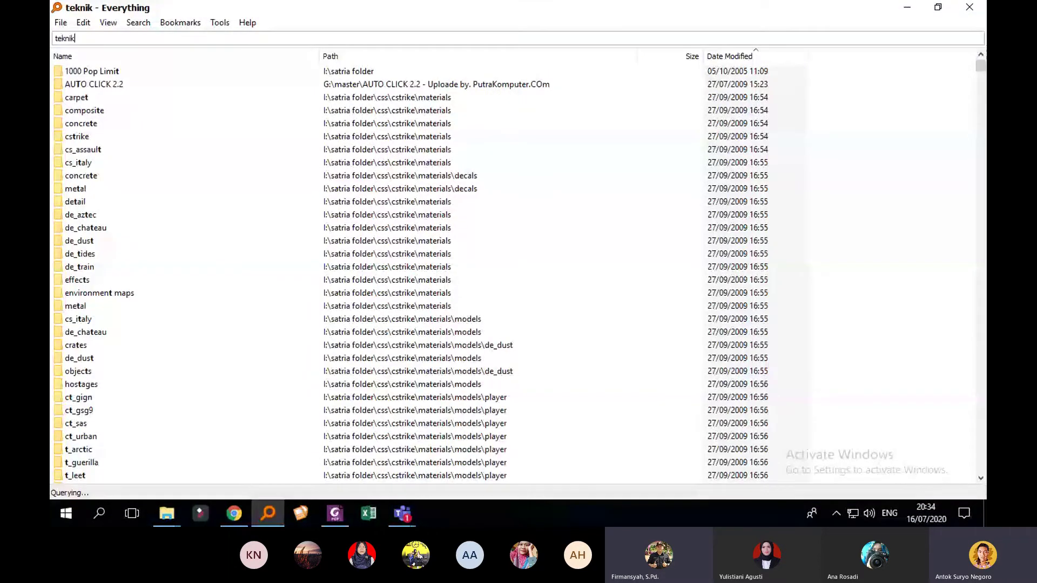
pyautogui.write(' an')
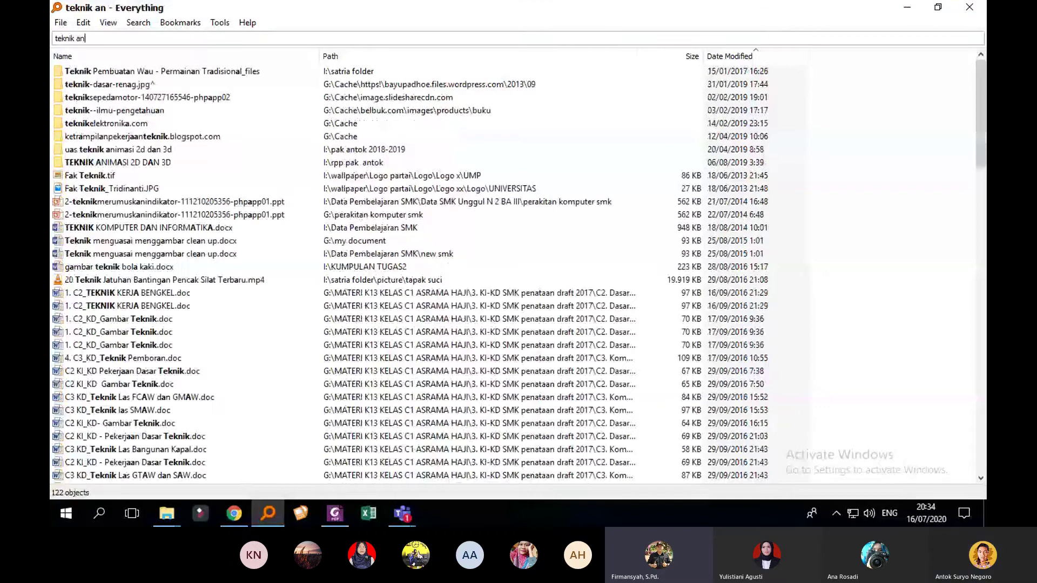
pyautogui.write('im')
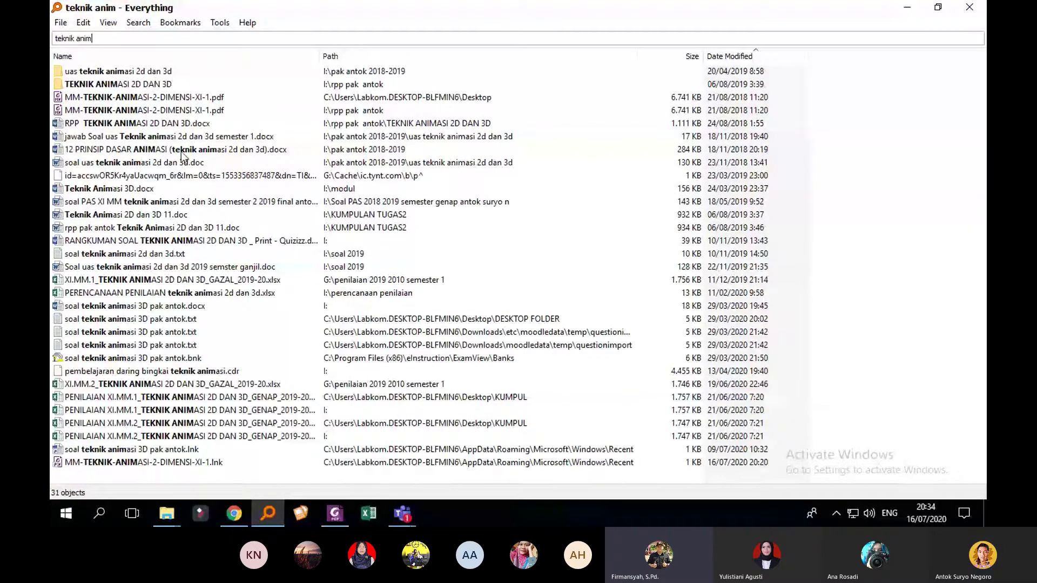
pyautogui.doubleClick(184, 162)
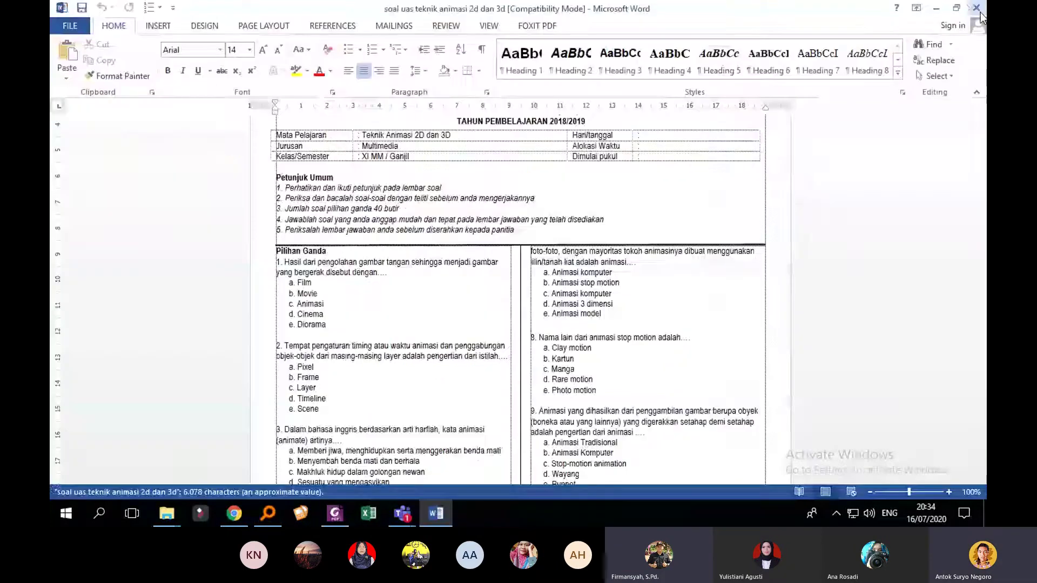
pyautogui.click(976, 8)
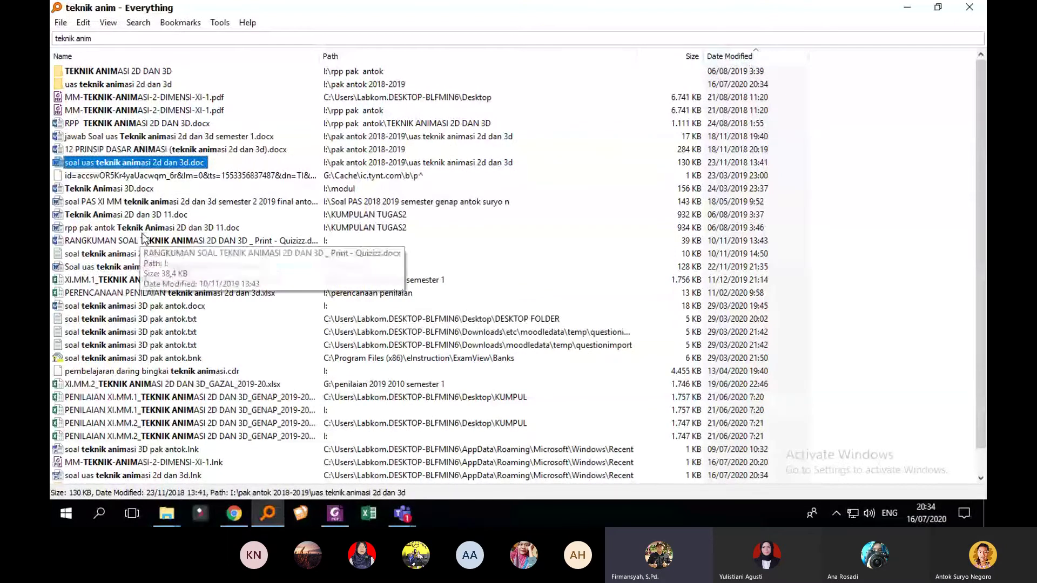
# Step: Search for 'soal campu' and open SOAL CAMPUR BARU.rtf in Word
pyautogui.scroll(-1, 162, 189)
pyautogui.scroll(1, 173, 175)
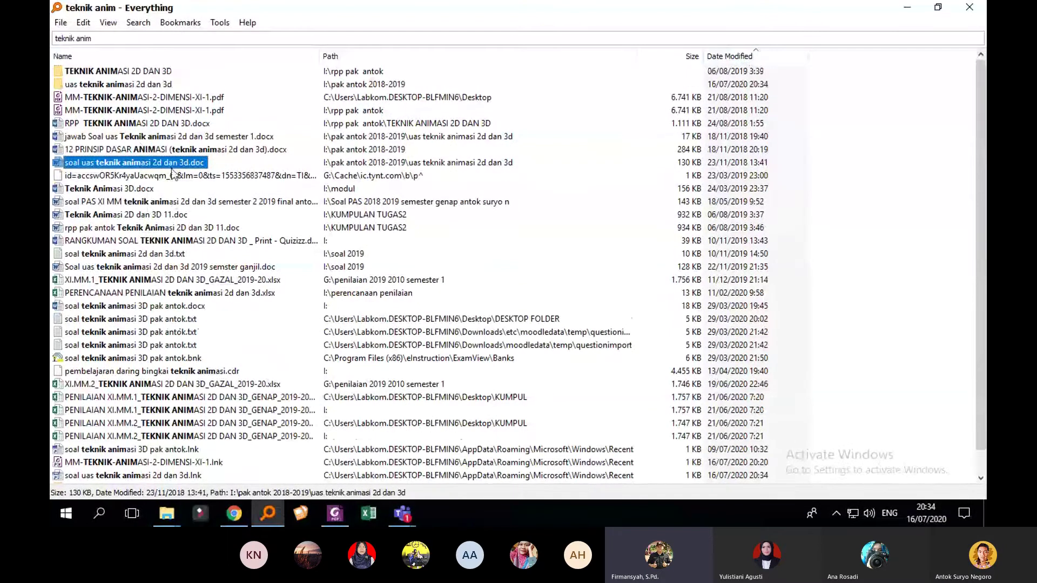
pyautogui.click(52, 41)
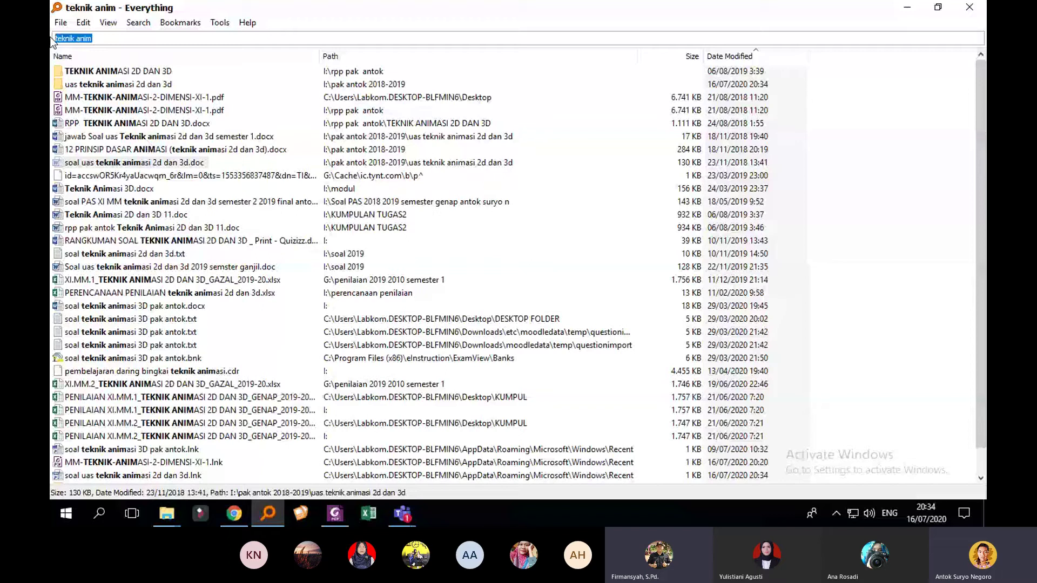
pyautogui.write('soal ca')
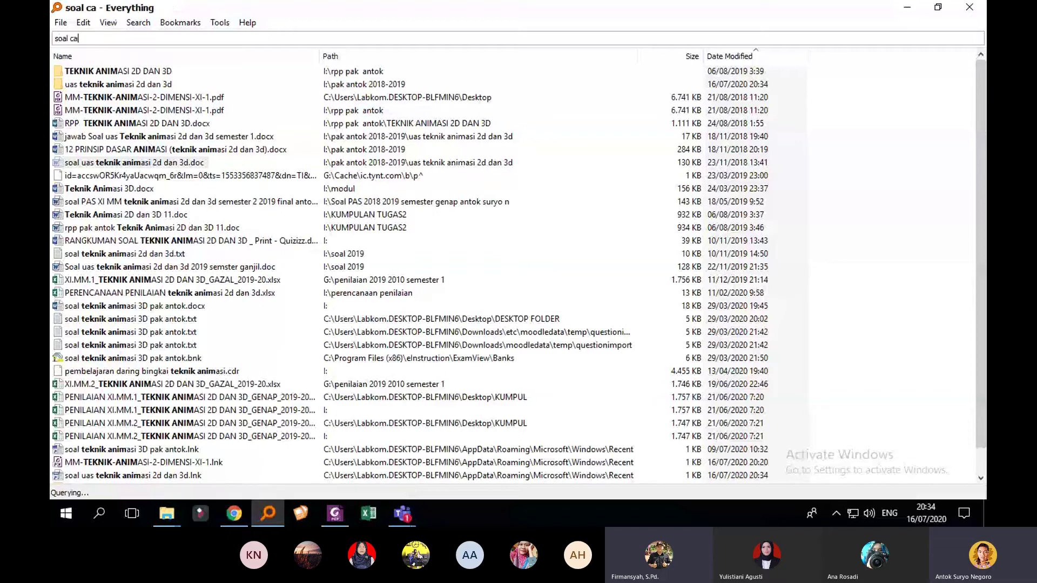
pyautogui.write('mpu')
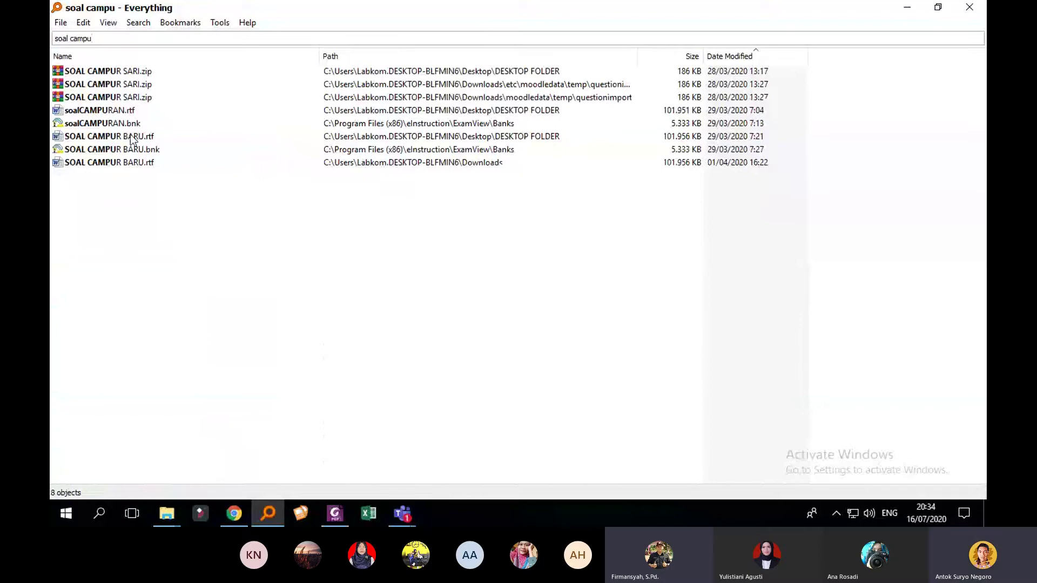
pyautogui.doubleClick(124, 163)
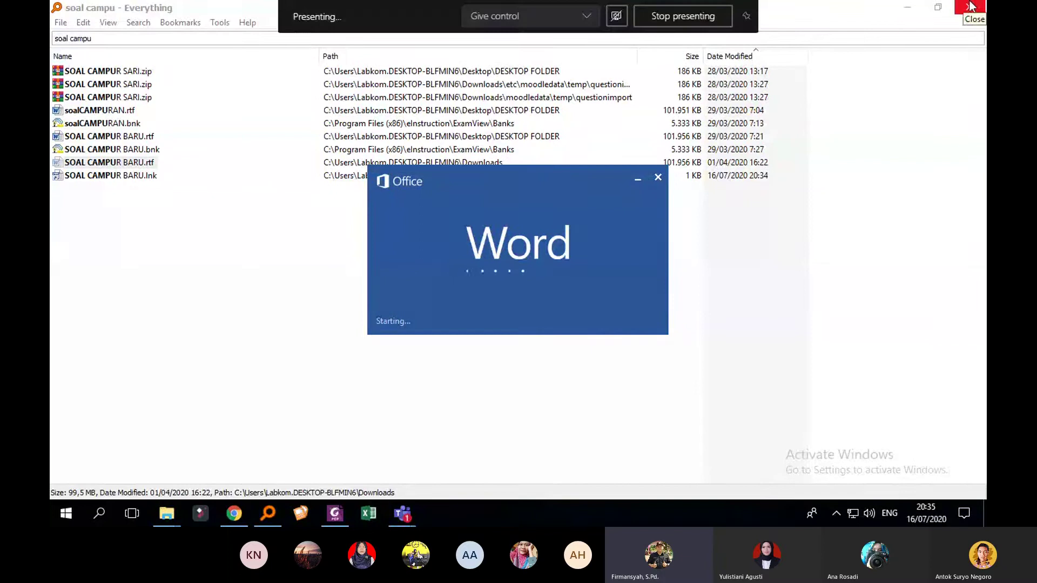
# Step: Insert a blank line after the FISIKA PENILAIAN TENGAH SEMESTER title
pyautogui.click(916, 15)
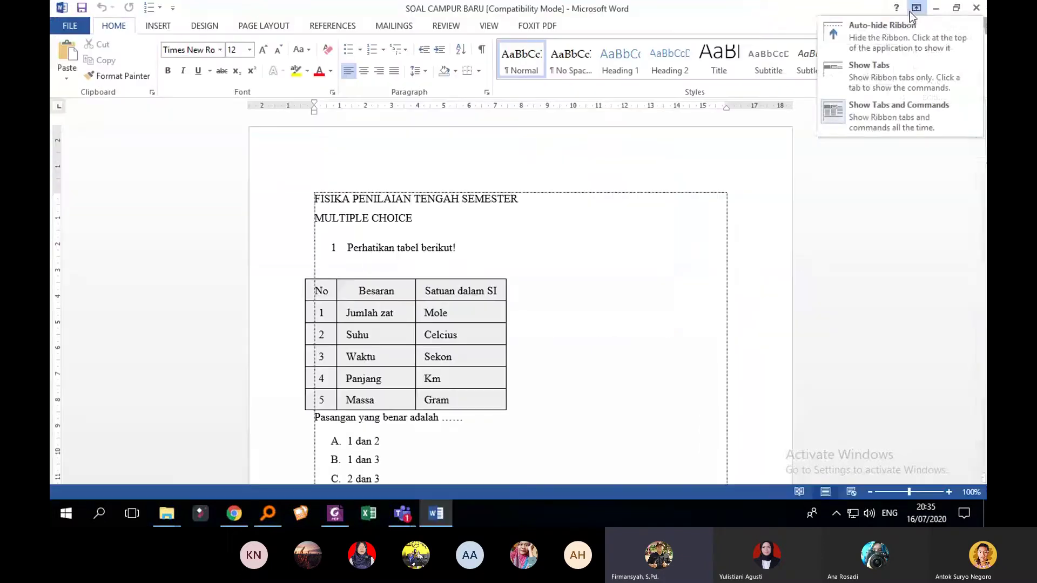
pyautogui.click(630, 247)
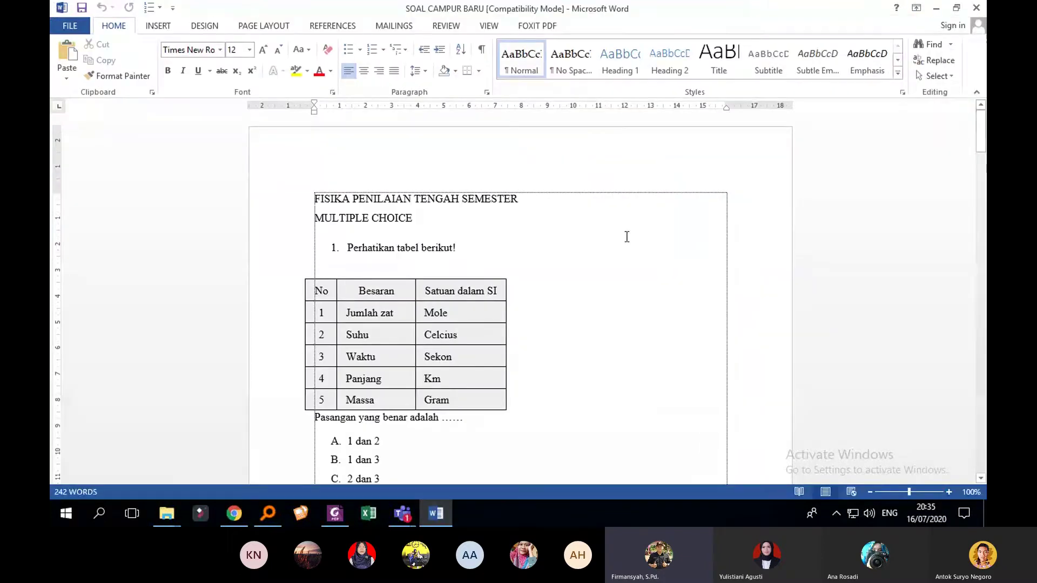
pyautogui.scroll(-3, 629, 235)
pyautogui.scroll(2, 638, 227)
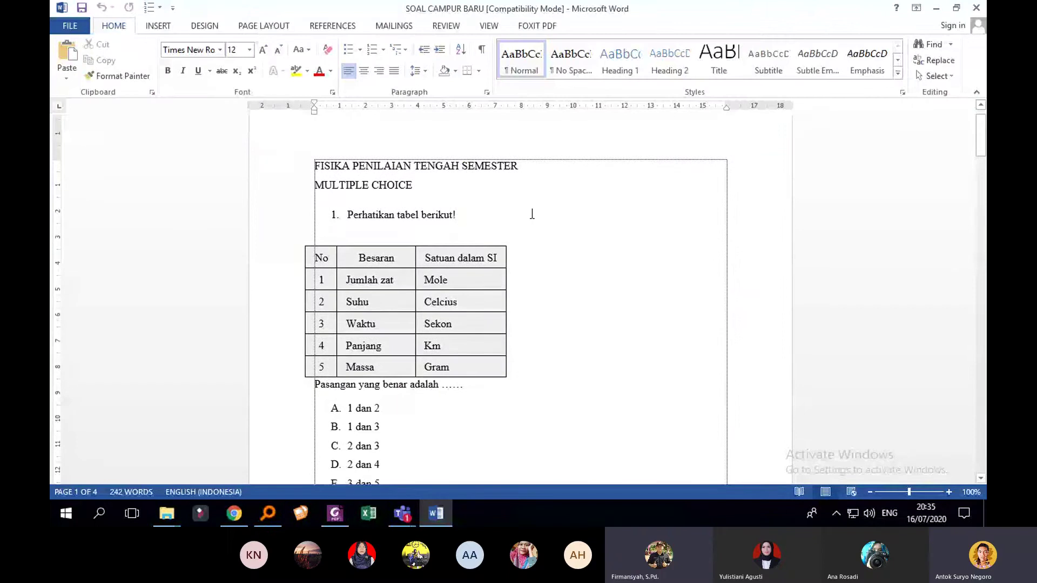
pyautogui.click(538, 169)
pyautogui.press('Return')
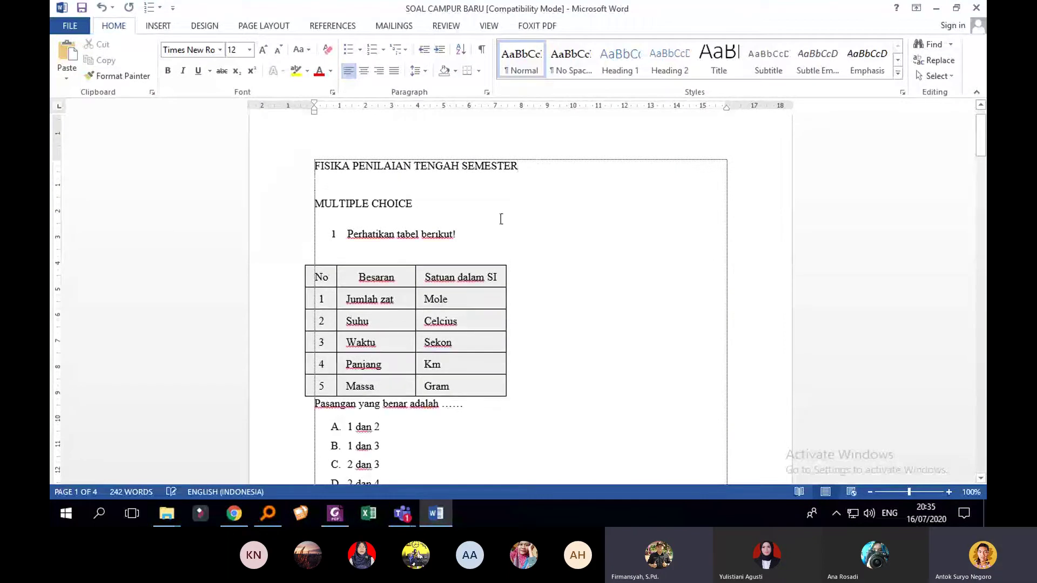
# Step: Scroll through the quiz questions to the end, selecting question 2's vernier picture, then back up
pyautogui.scroll(-1, 514, 233)
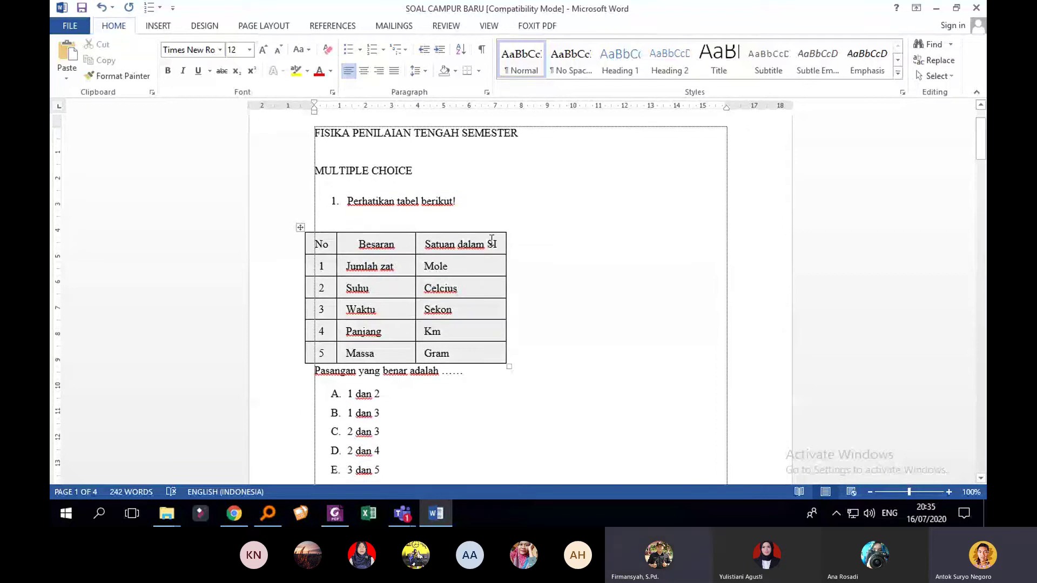
pyautogui.scroll(-12, 491, 240)
pyautogui.click(492, 200)
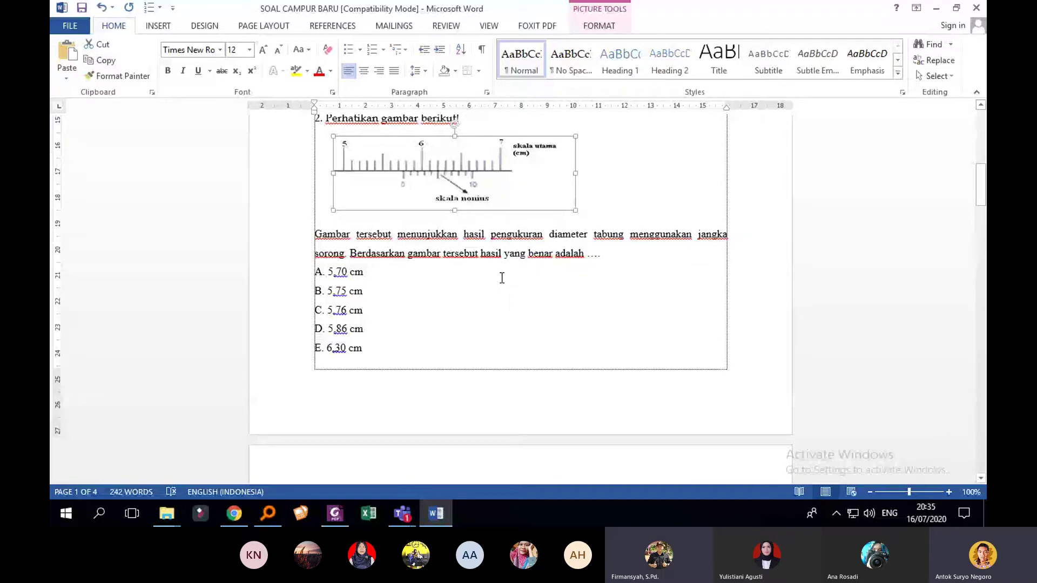
pyautogui.scroll(-8, 501, 278)
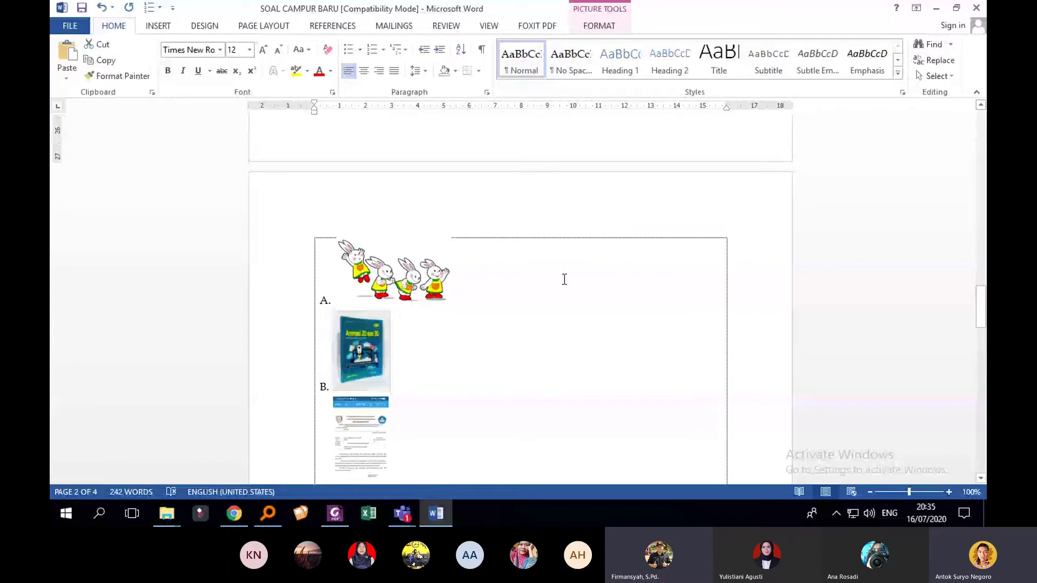
pyautogui.scroll(-10, 416, 301)
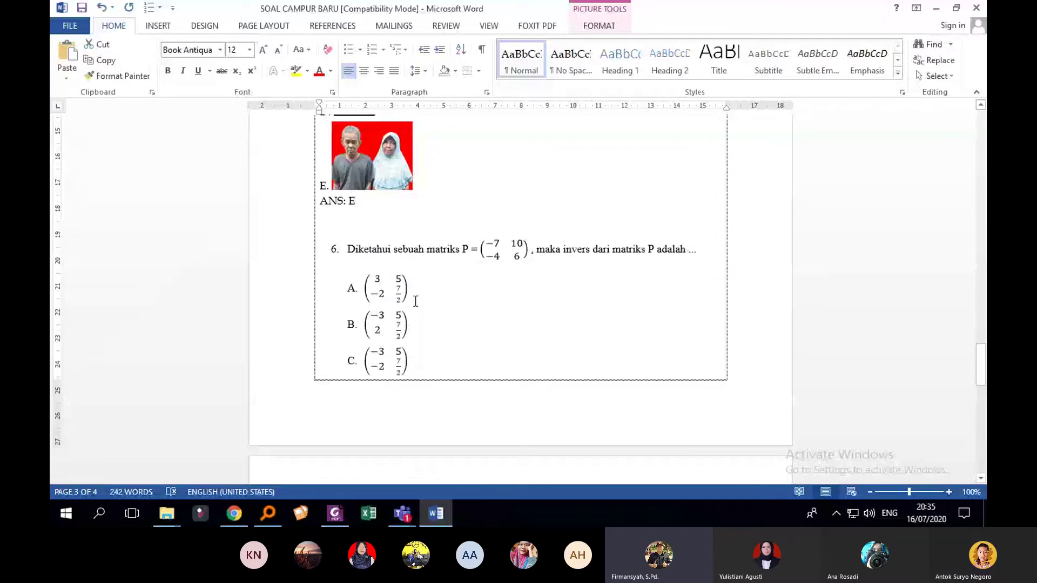
pyautogui.scroll(-3, 480, 346)
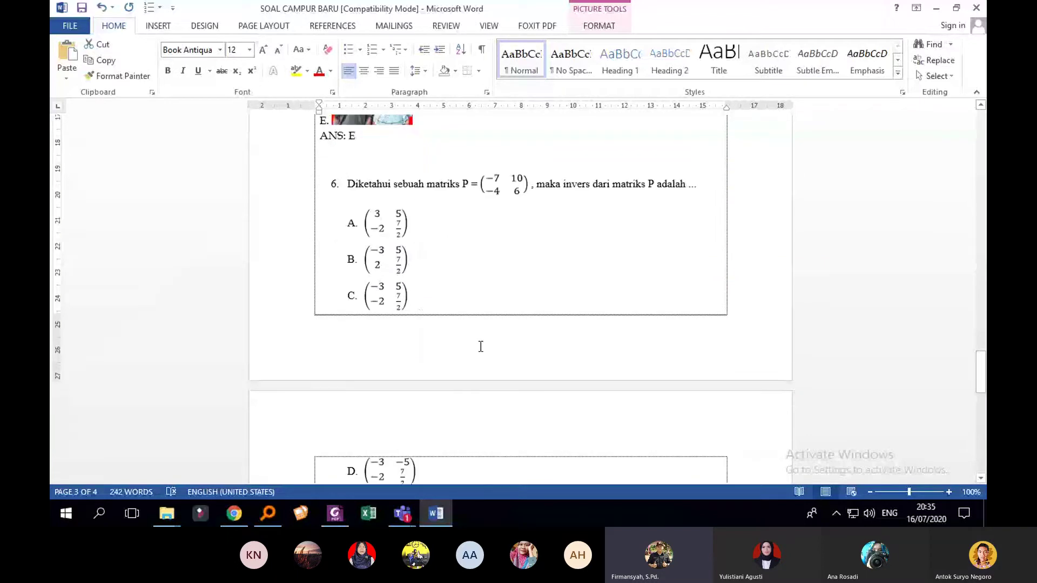
pyautogui.scroll(-15, 481, 346)
pyautogui.scroll(-12, 486, 348)
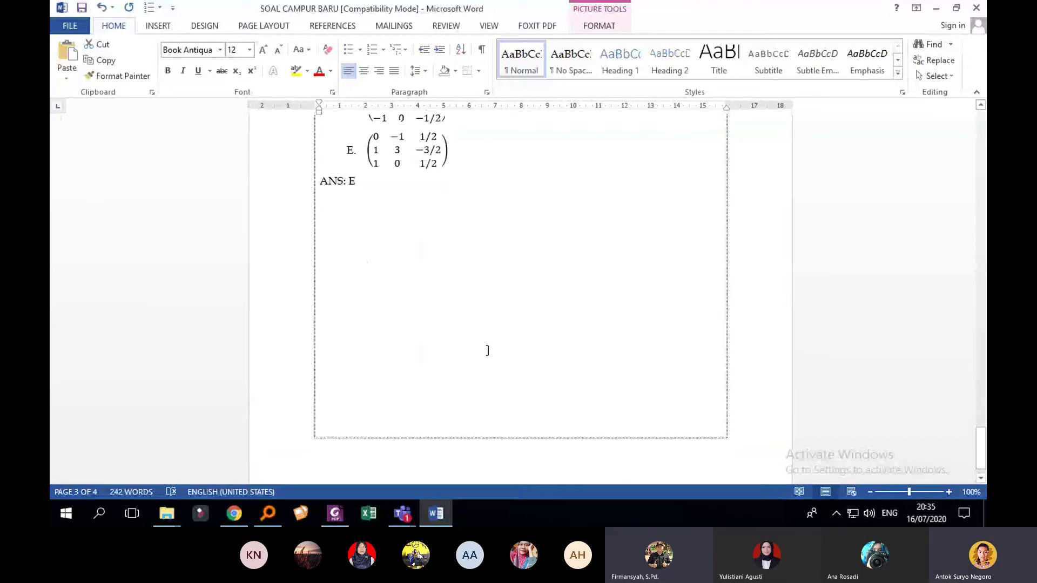
pyautogui.scroll(20, 487, 350)
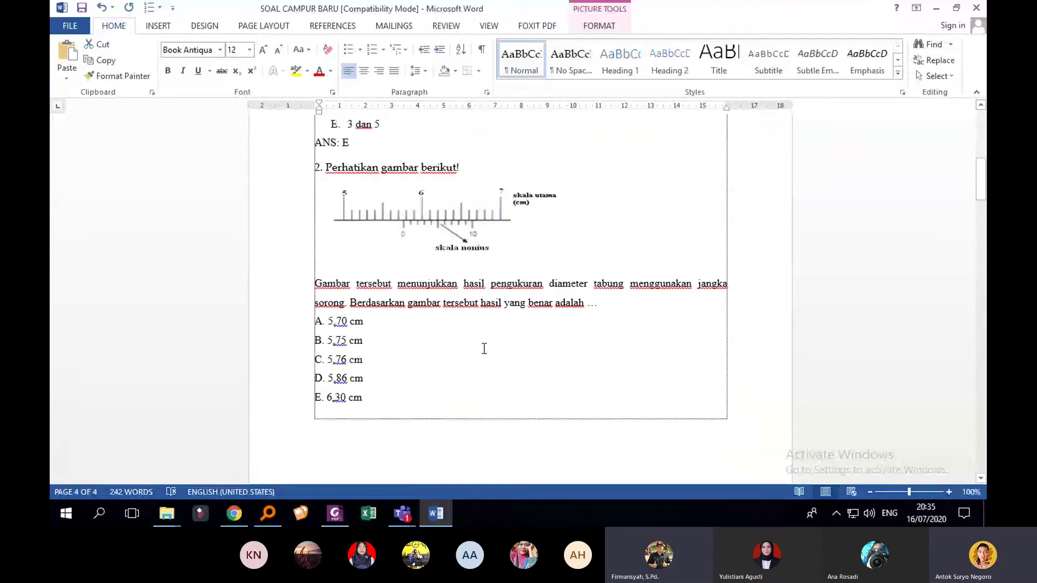
pyautogui.scroll(8, 483, 348)
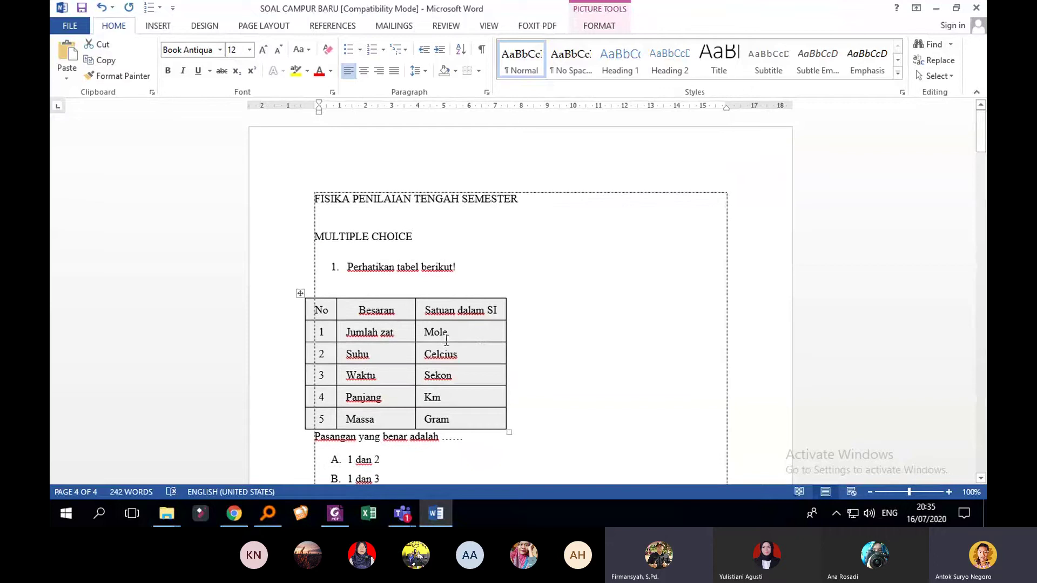
# Step: Select the FISIKA PENILAIAN TENGAH SEMESTER title, deselect it, and zoom the document in two steps
pyautogui.click(380, 205)
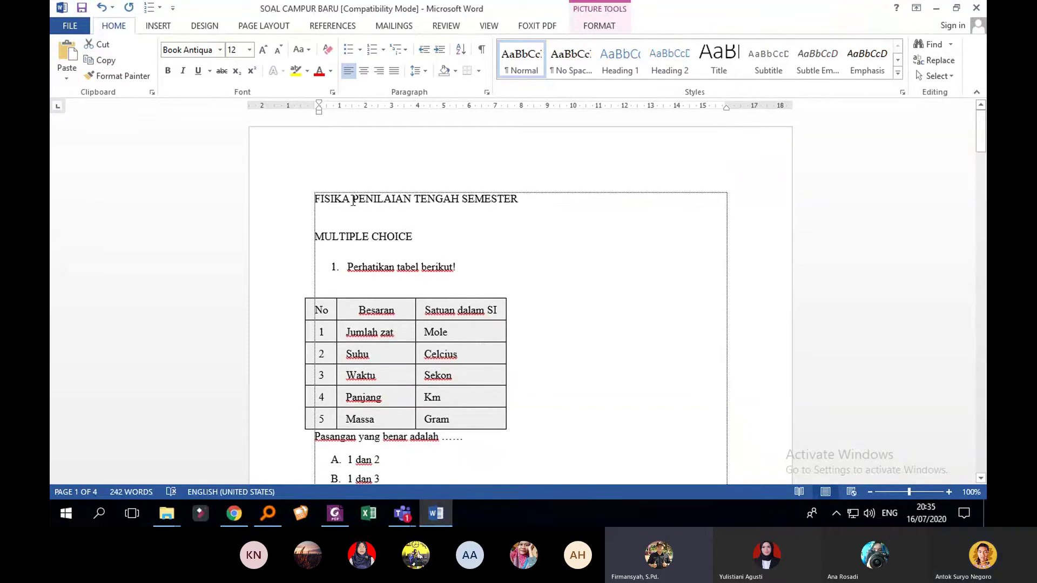
pyautogui.click(317, 201)
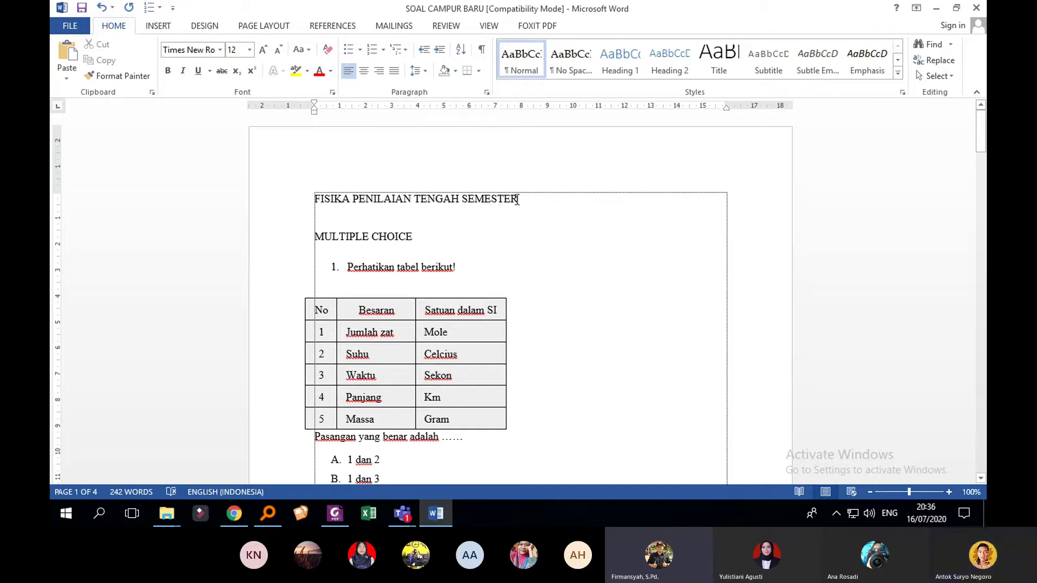
pyautogui.moveTo(520, 200); pyautogui.dragTo(322, 210)
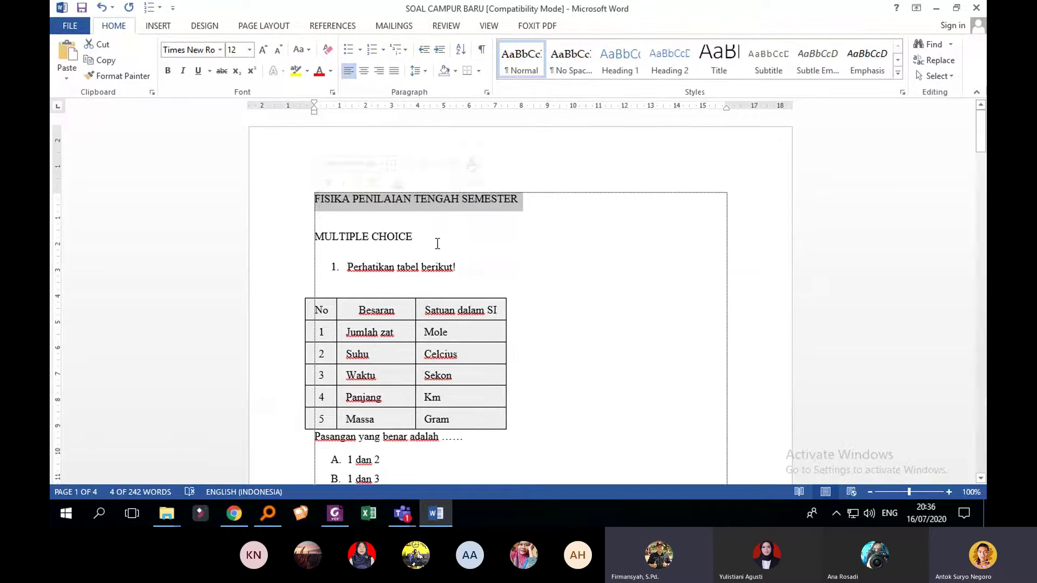
pyautogui.click(416, 236)
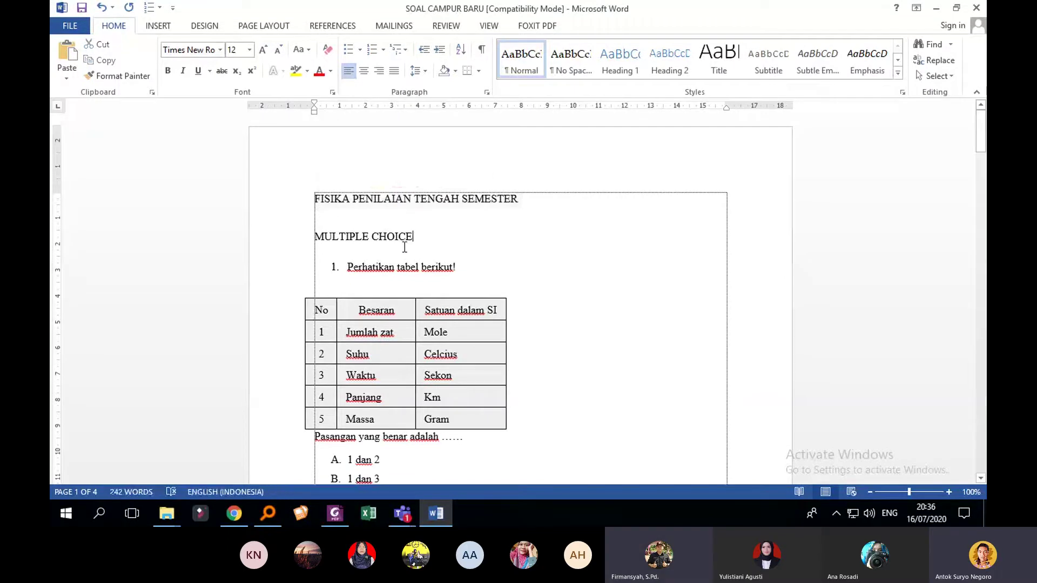
pyautogui.click(948, 491)
pyautogui.click(948, 492)
pyautogui.click(948, 492)
pyautogui.click(948, 492)
pyautogui.click(948, 492)
pyautogui.click(948, 492)
pyautogui.click(948, 491)
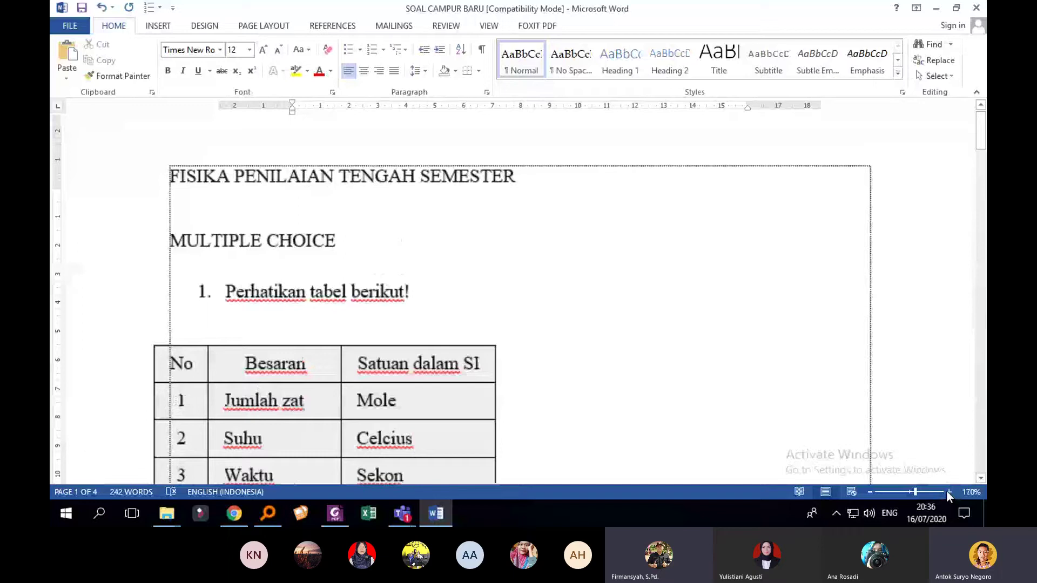
pyautogui.click(948, 491)
pyautogui.click(948, 492)
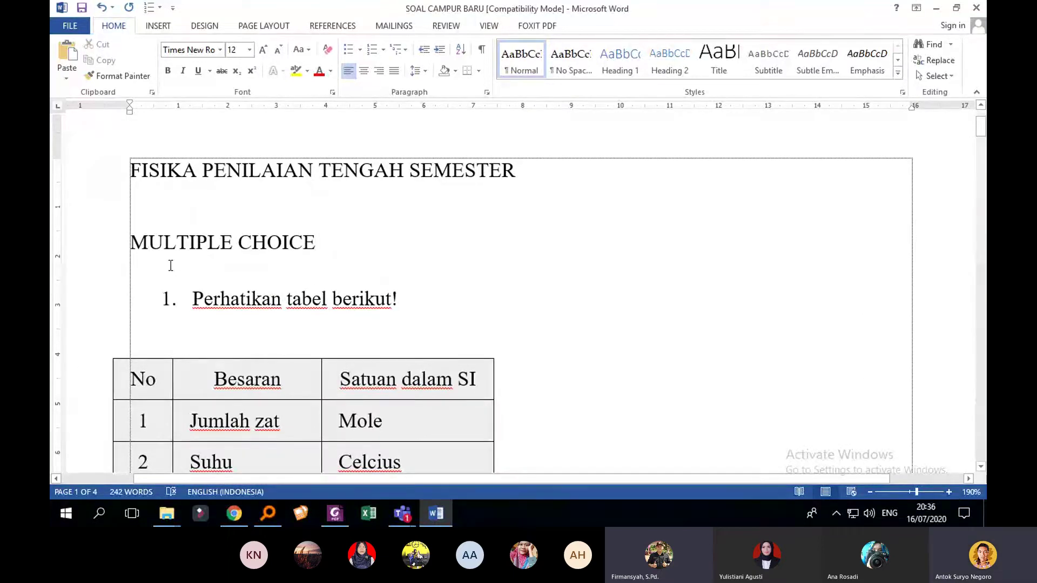
pyautogui.moveTo(722, 480); pyautogui.dragTo(643, 480)
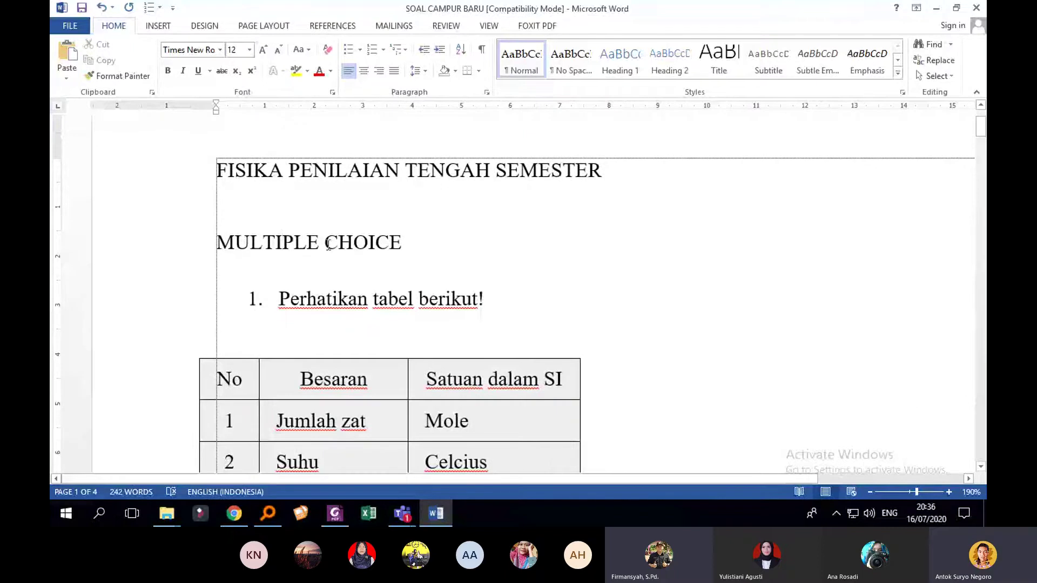
pyautogui.scroll(-2, 335, 246)
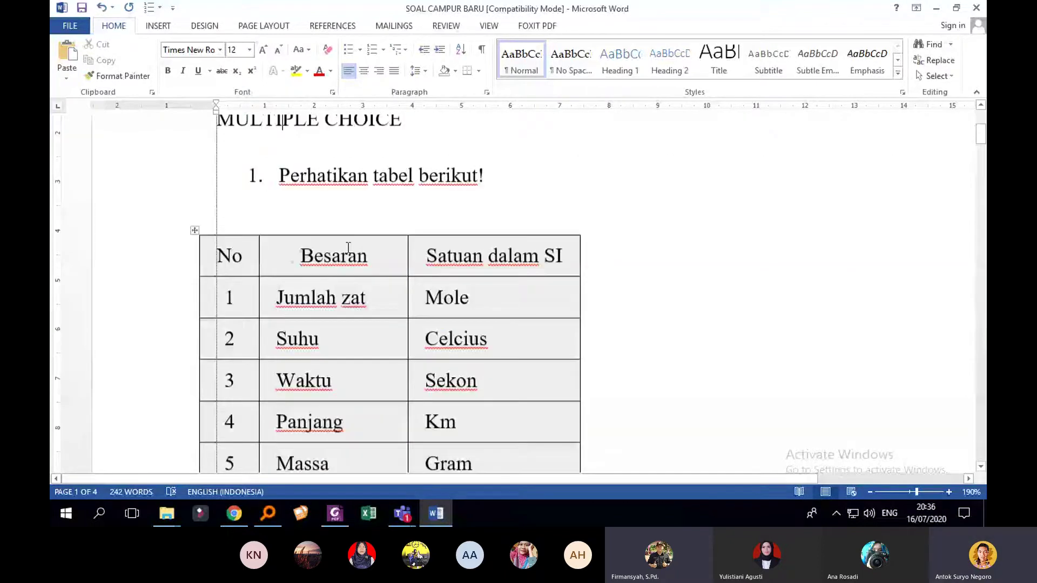
pyautogui.scroll(3, 348, 247)
pyautogui.click(266, 367)
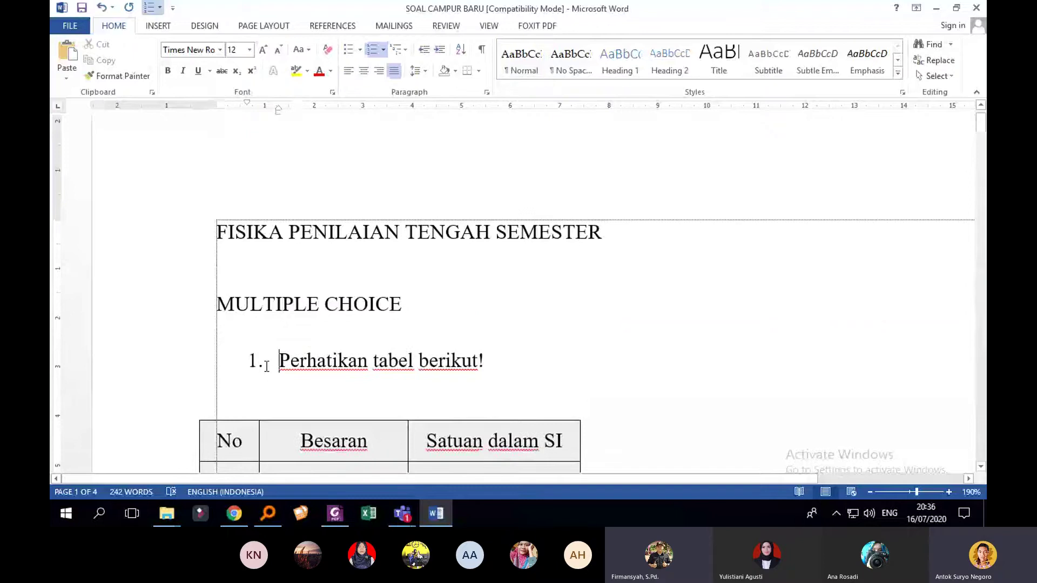
pyautogui.click(259, 365)
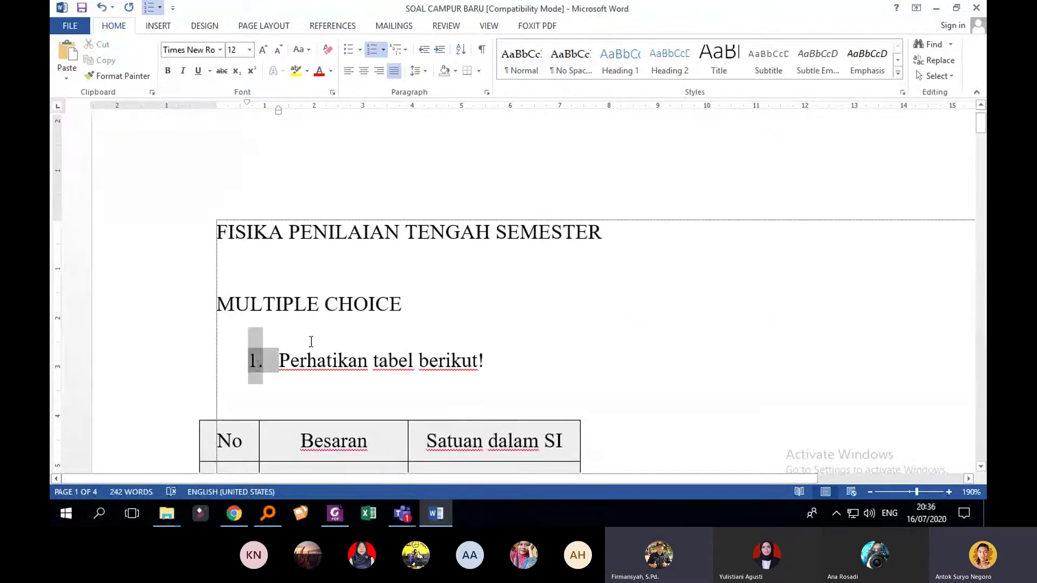
pyautogui.scroll(-4, 382, 328)
pyautogui.scroll(-3, 406, 323)
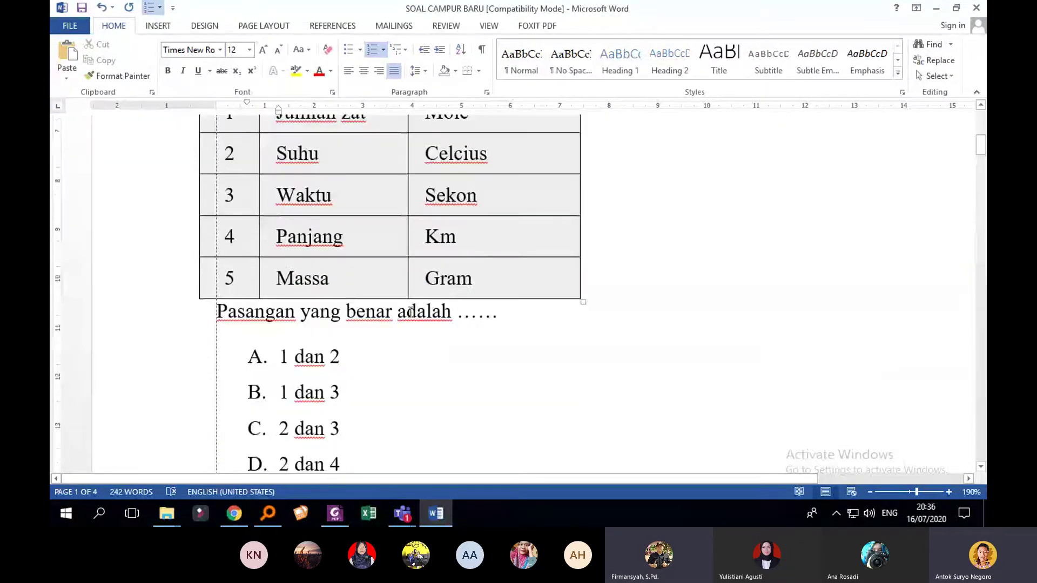
pyautogui.scroll(4, 377, 319)
pyautogui.scroll(2, 270, 244)
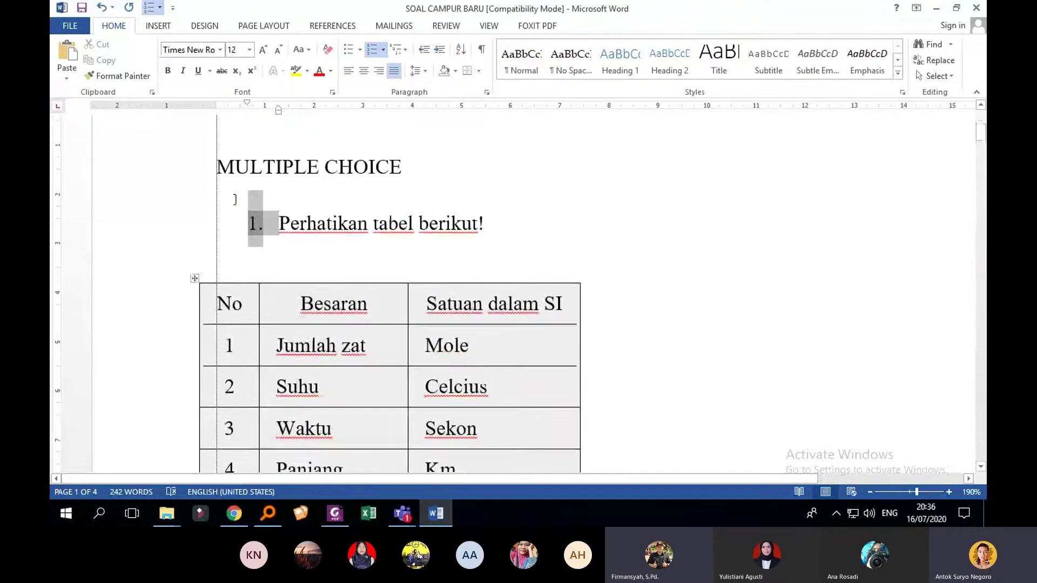
pyautogui.scroll(-1, 254, 305)
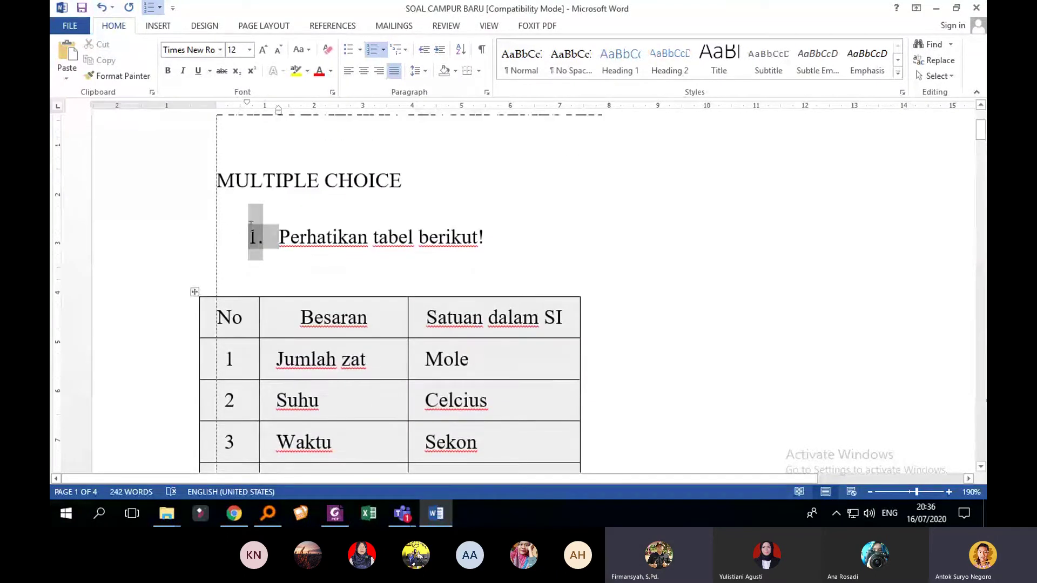
pyautogui.click(268, 242)
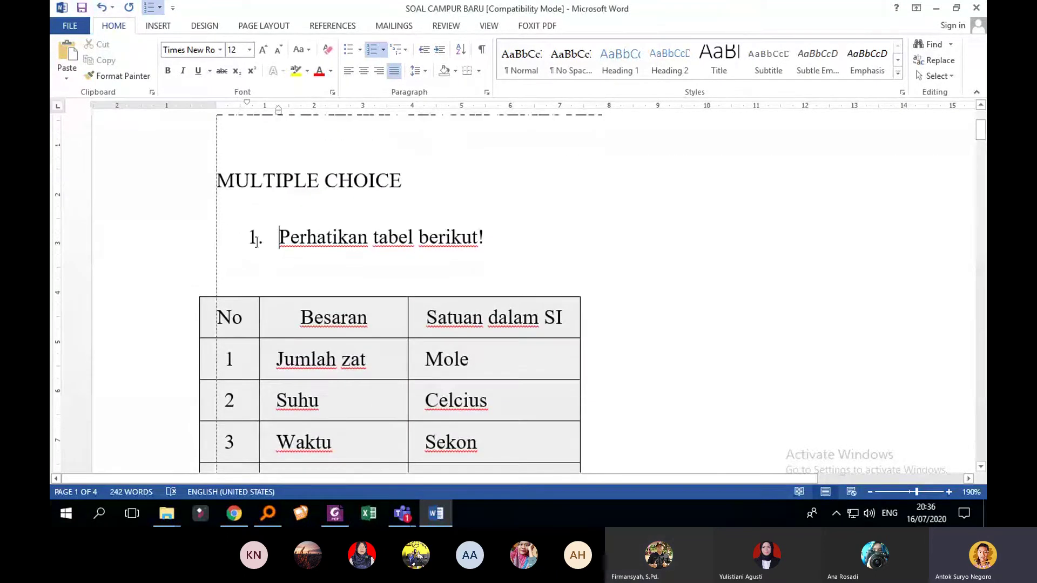
pyautogui.click(256, 240)
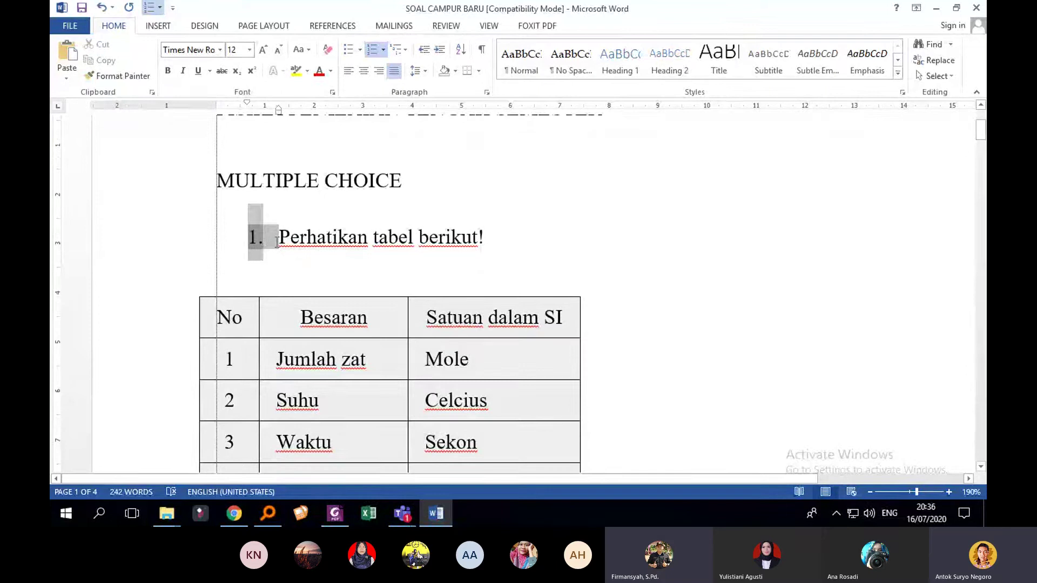
pyautogui.click(277, 242)
pyautogui.scroll(-2, 288, 239)
pyautogui.scroll(-4, 292, 243)
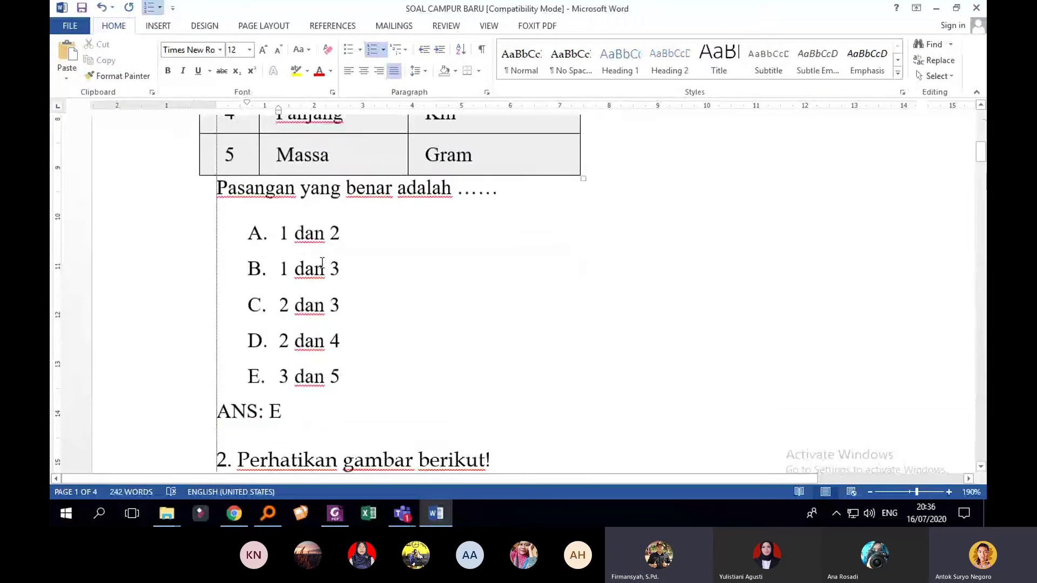
pyautogui.click(258, 234)
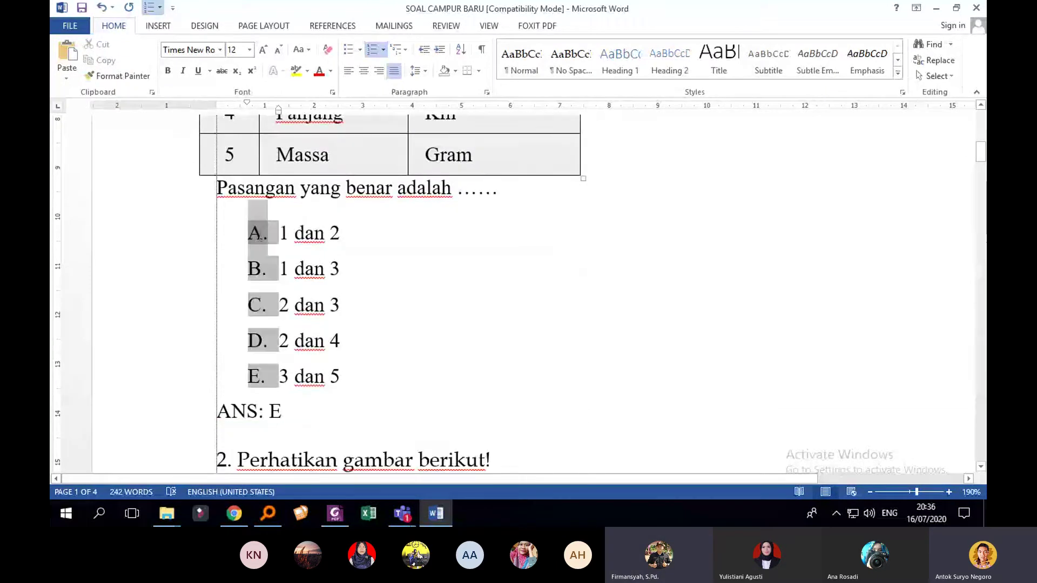
pyautogui.click(270, 243)
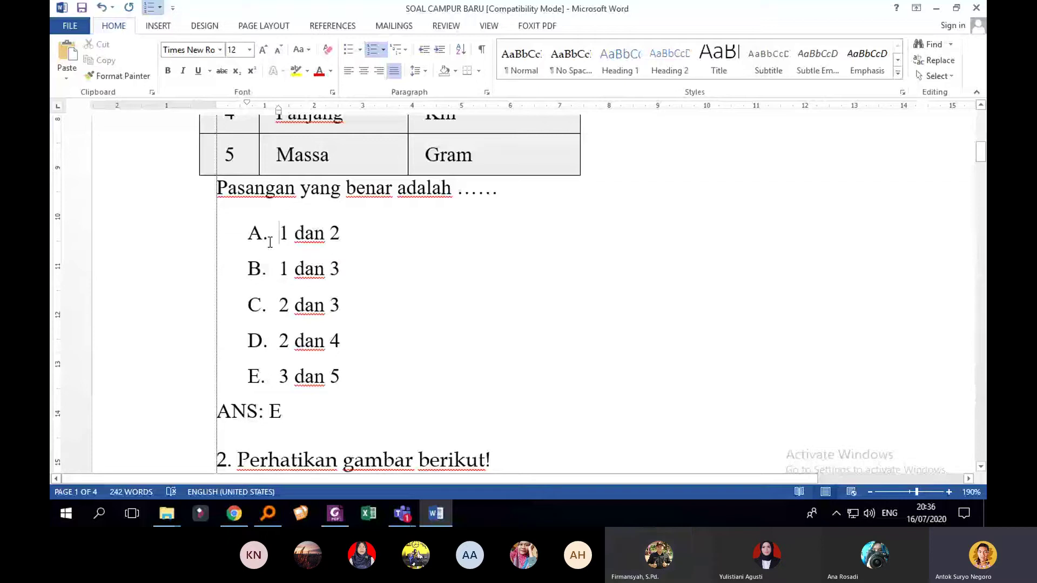
pyautogui.click(253, 270)
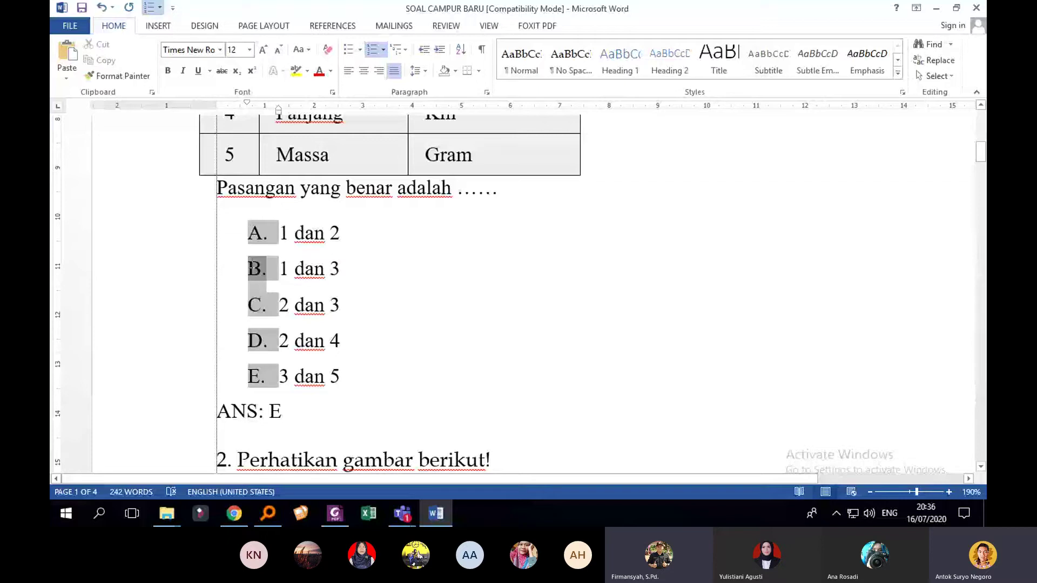
pyautogui.scroll(-1, 263, 254)
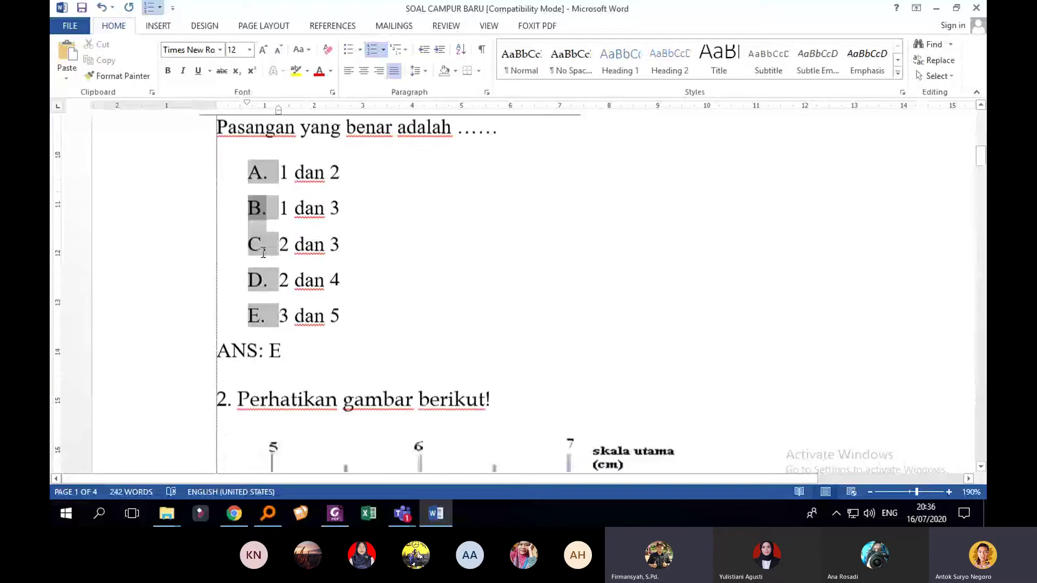
pyautogui.scroll(-7, 267, 227)
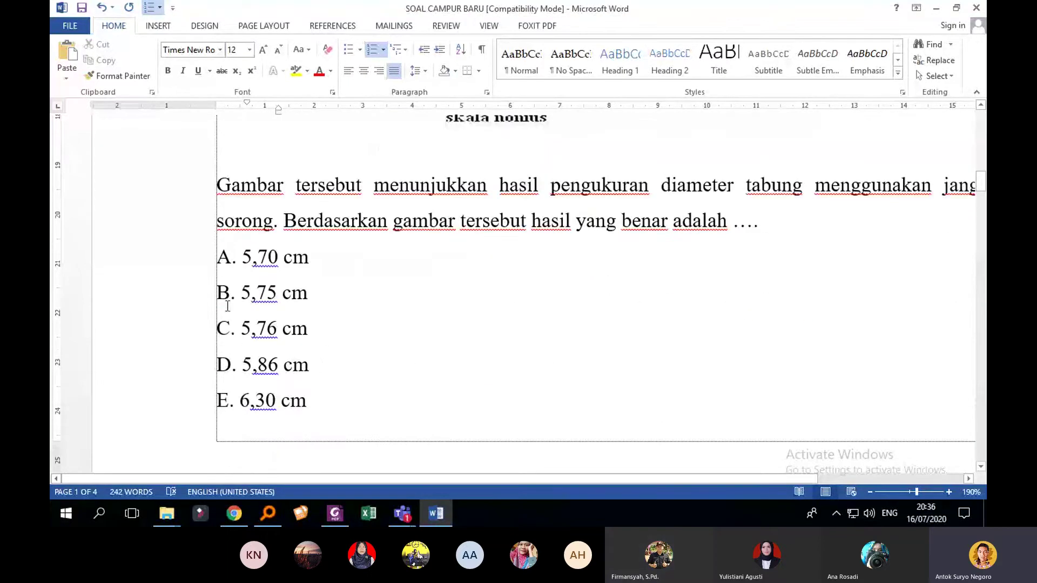
pyautogui.scroll(-2, 227, 306)
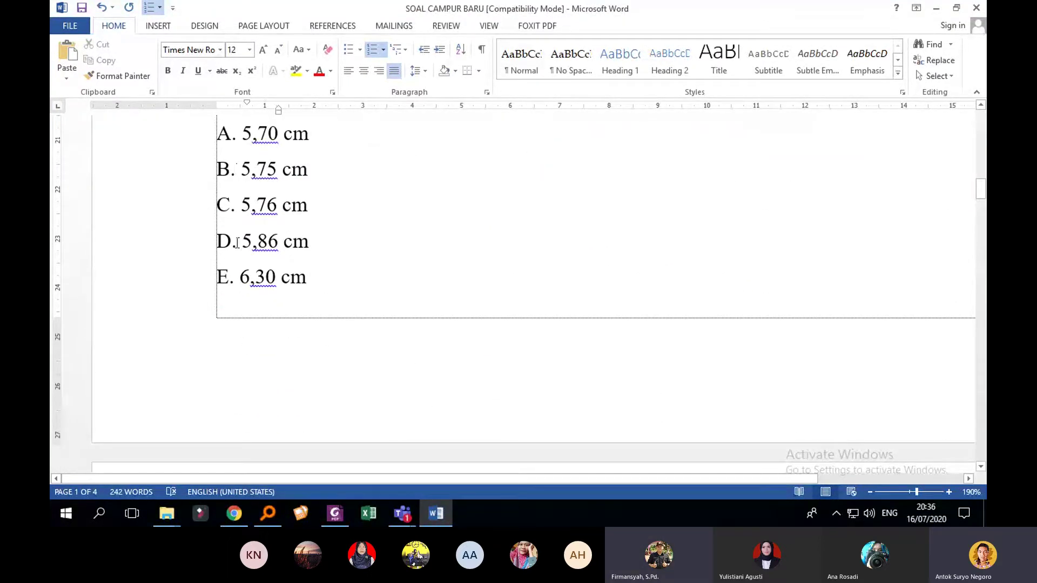
pyautogui.scroll(-12, 250, 261)
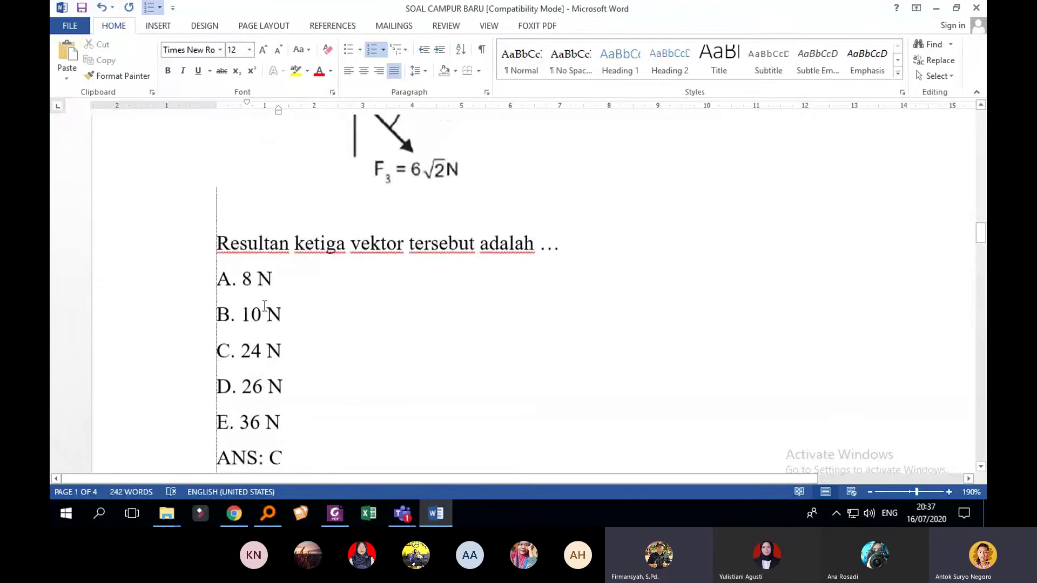
pyautogui.scroll(-3, 265, 307)
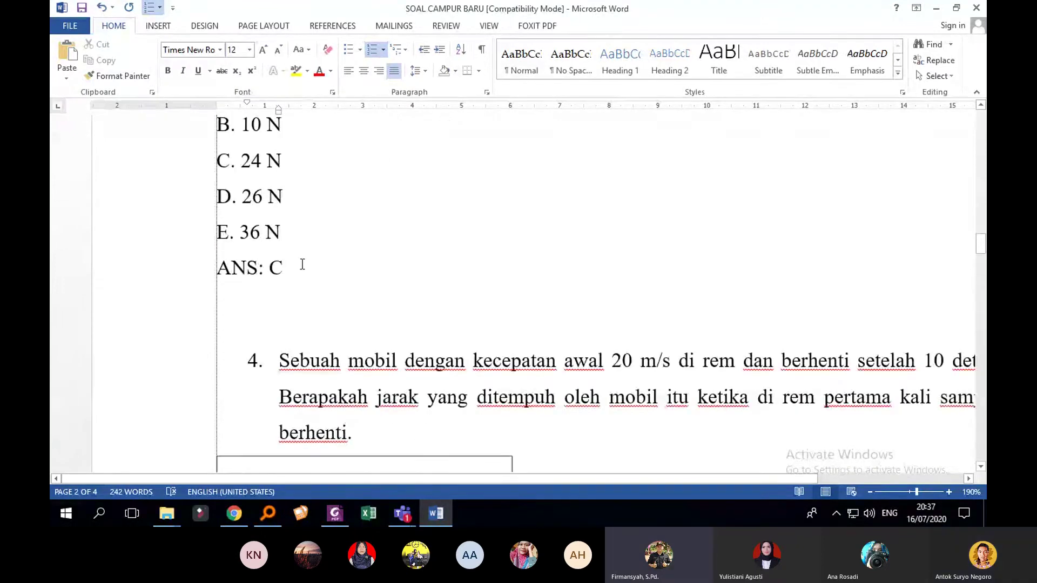
pyautogui.scroll(20, 302, 264)
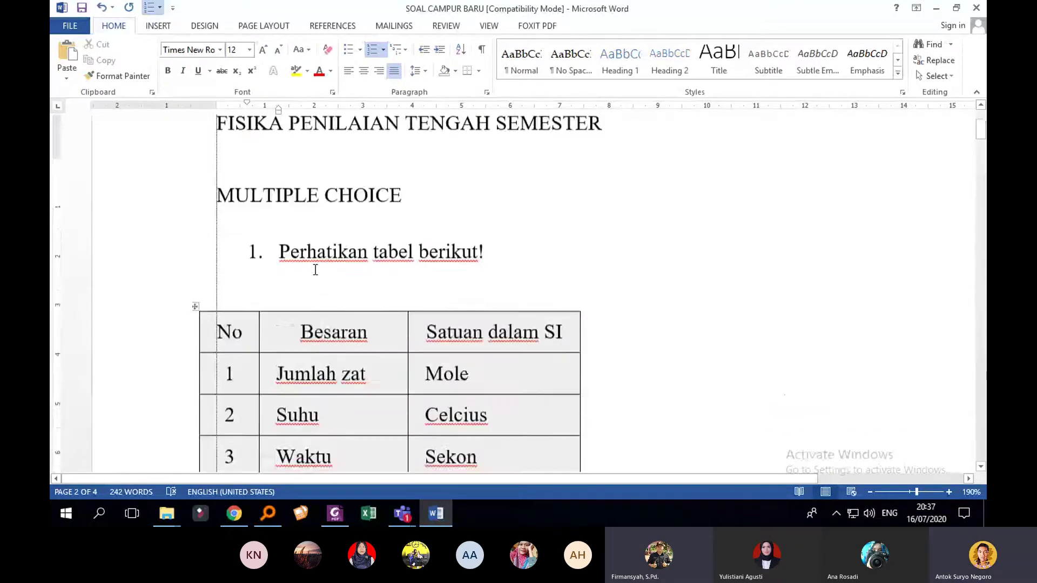
pyautogui.scroll(3, 316, 270)
pyautogui.scroll(-8, 317, 297)
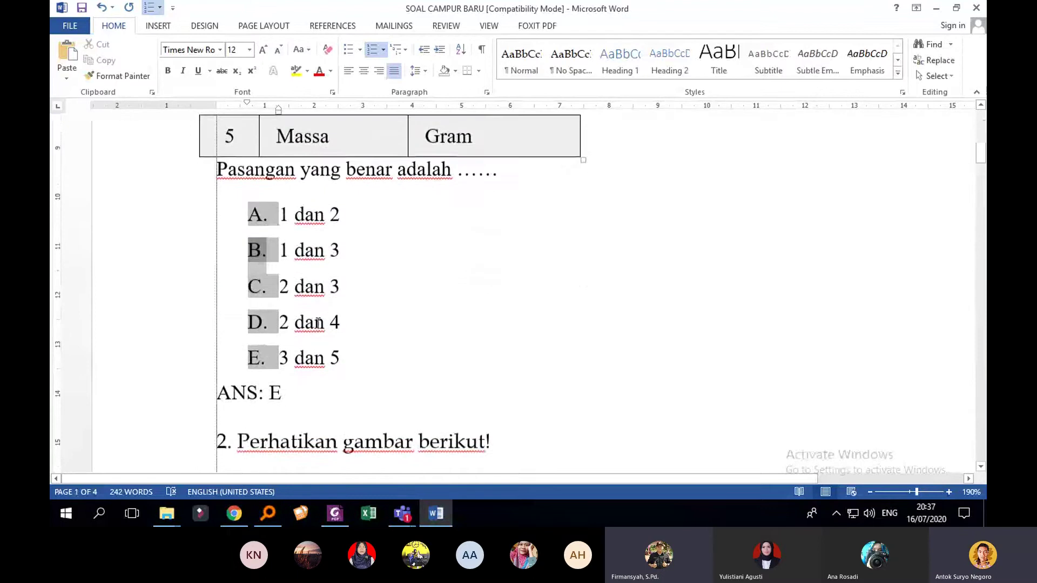
pyautogui.click(245, 396)
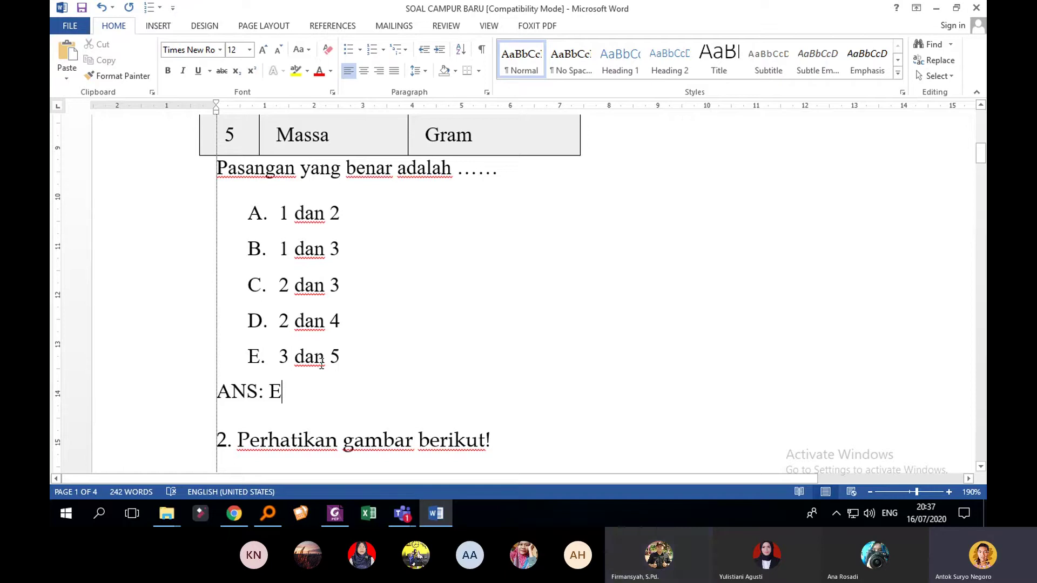
pyautogui.click(226, 394)
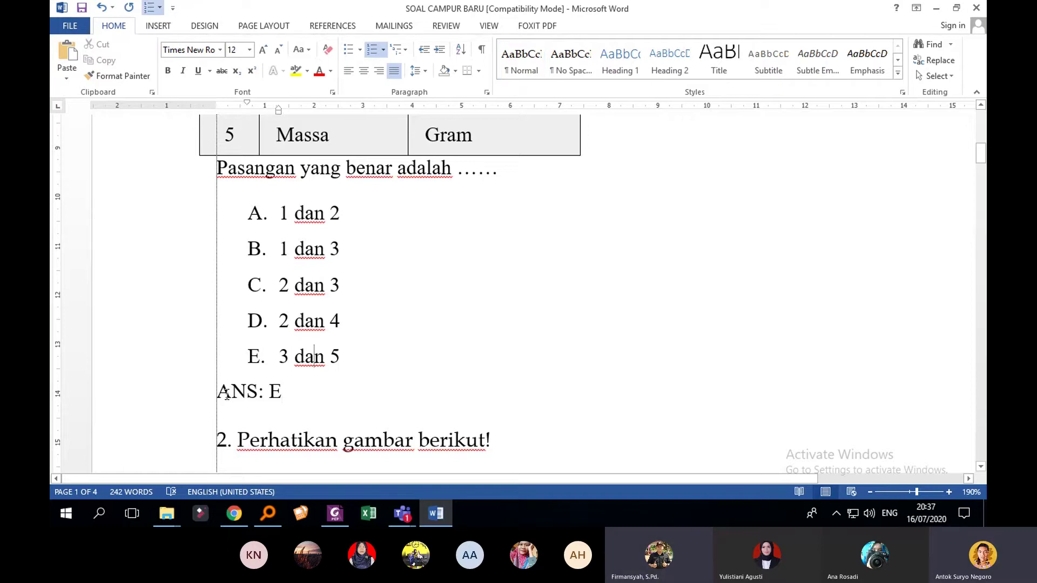
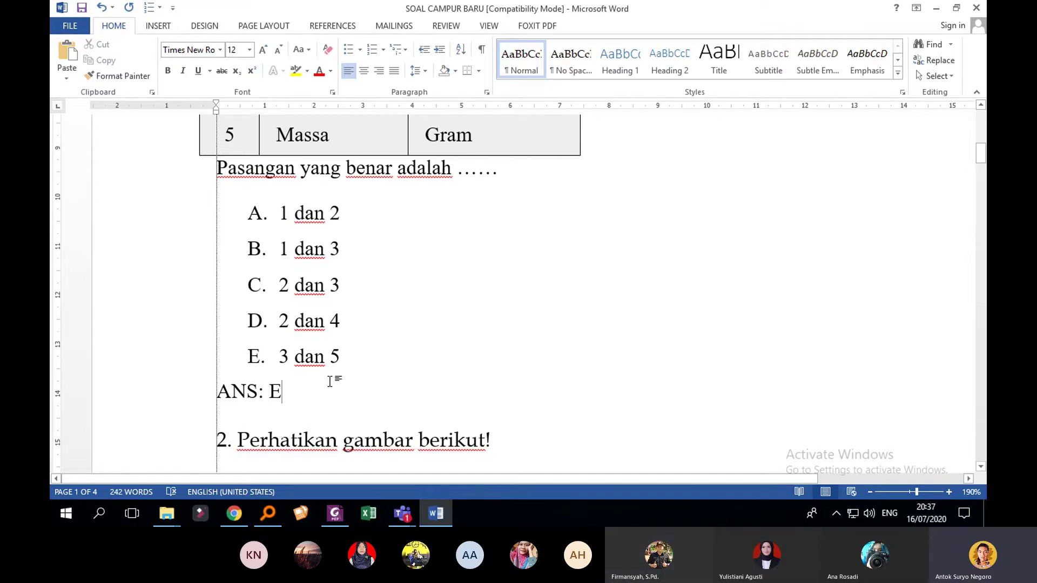
# Step: Set question 2's vernier-caliper picture to In Line with Text wrapping
pyautogui.scroll(3, 359, 373)
pyautogui.scroll(3, 359, 376)
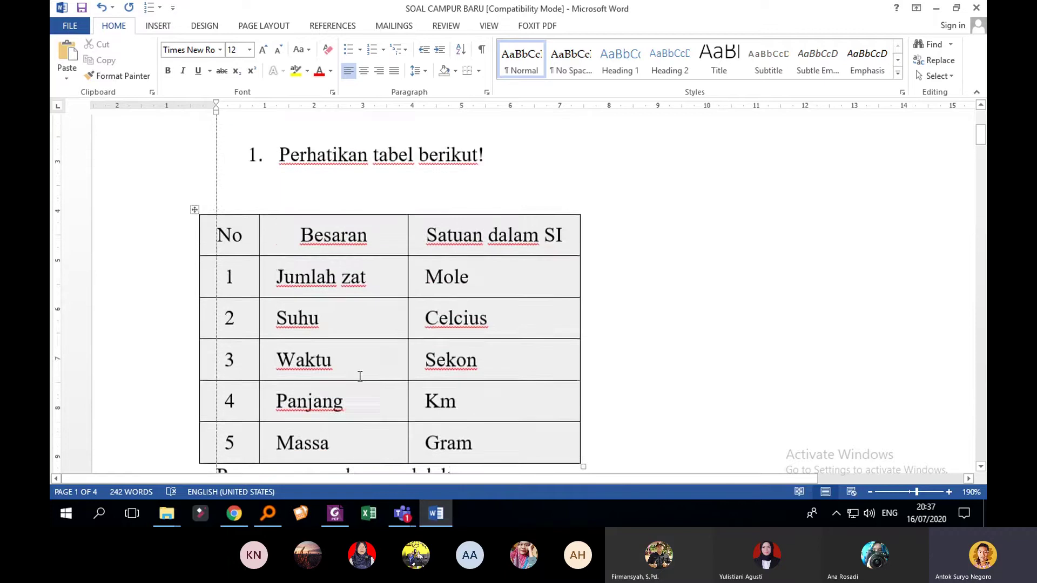
pyautogui.scroll(-10, 360, 376)
pyautogui.scroll(15, 433, 377)
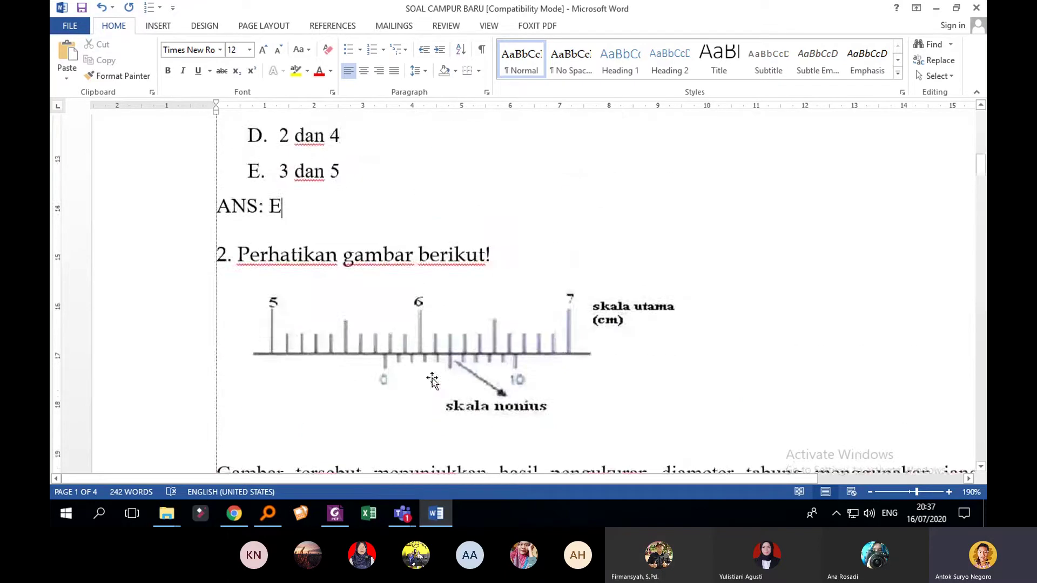
pyautogui.scroll(-6, 433, 378)
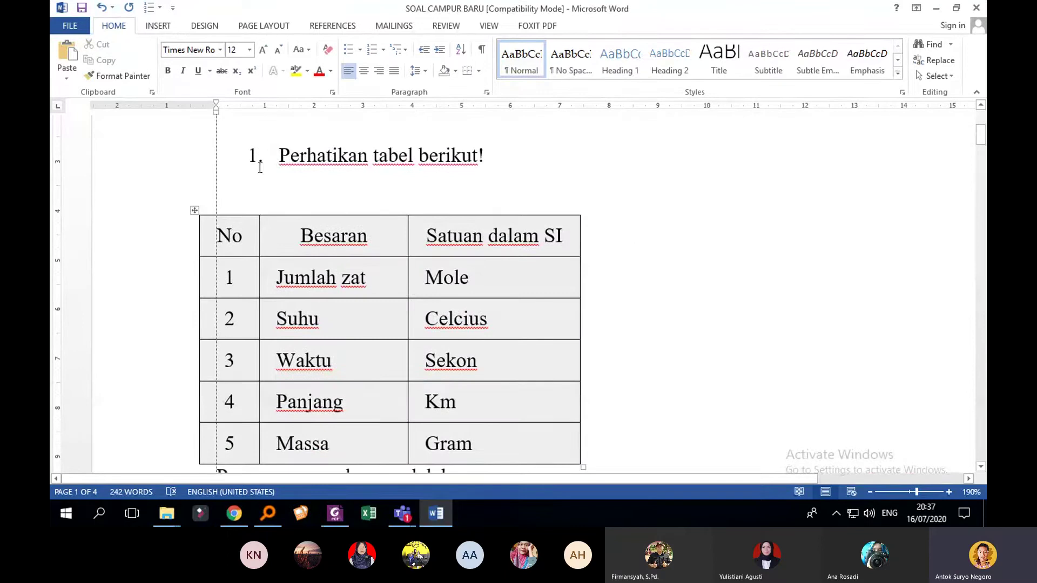
pyautogui.scroll(1, 259, 167)
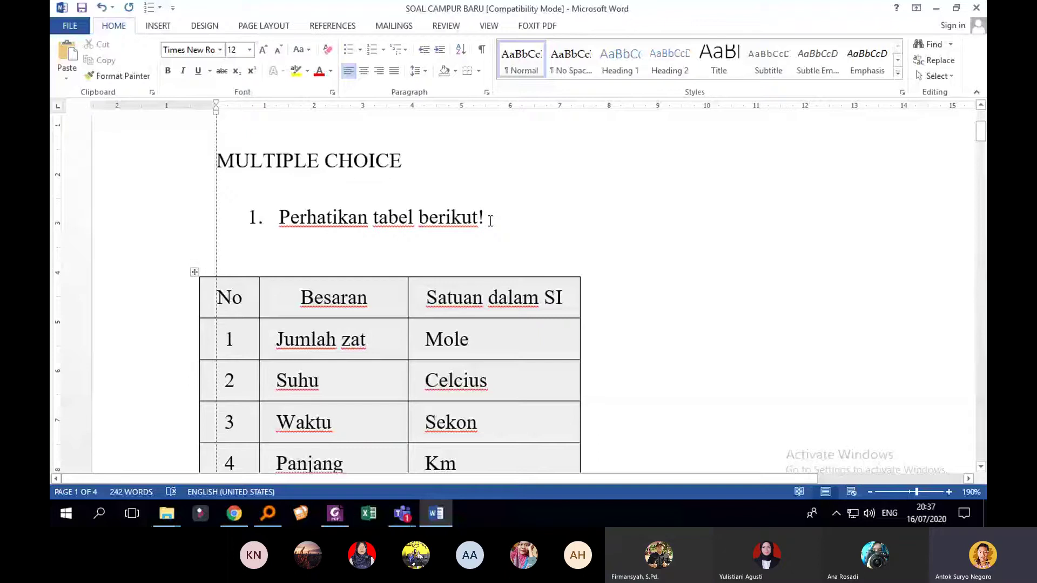
pyautogui.click(491, 220)
pyautogui.scroll(-1, 643, 262)
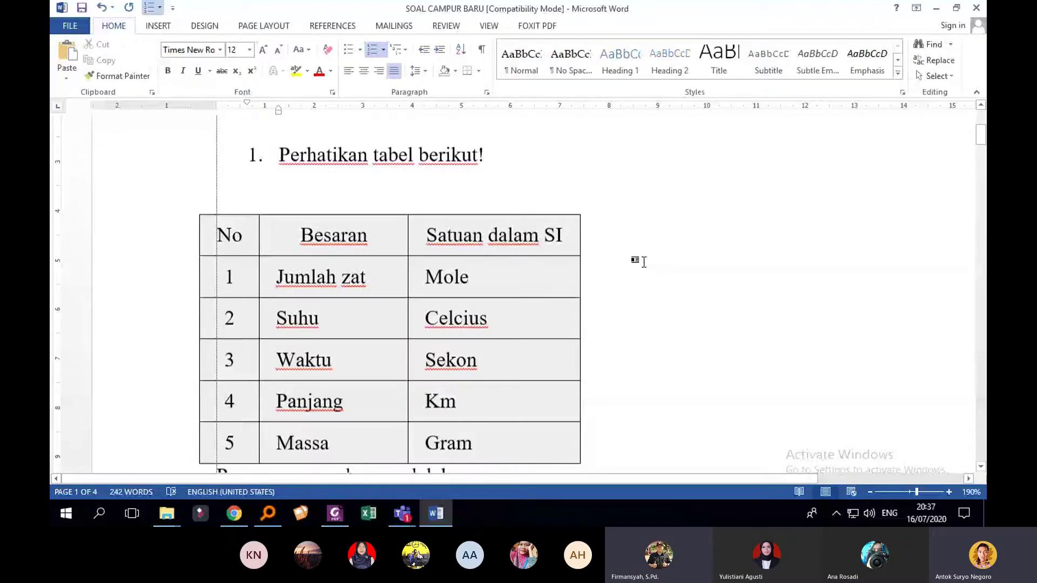
pyautogui.rightClick(509, 321)
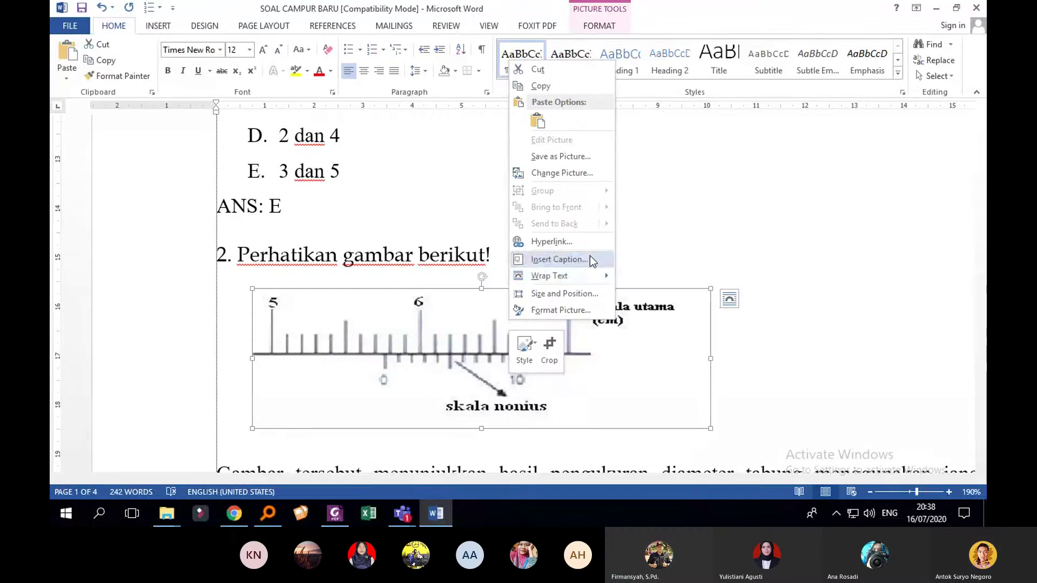
pyautogui.moveTo(576, 275)
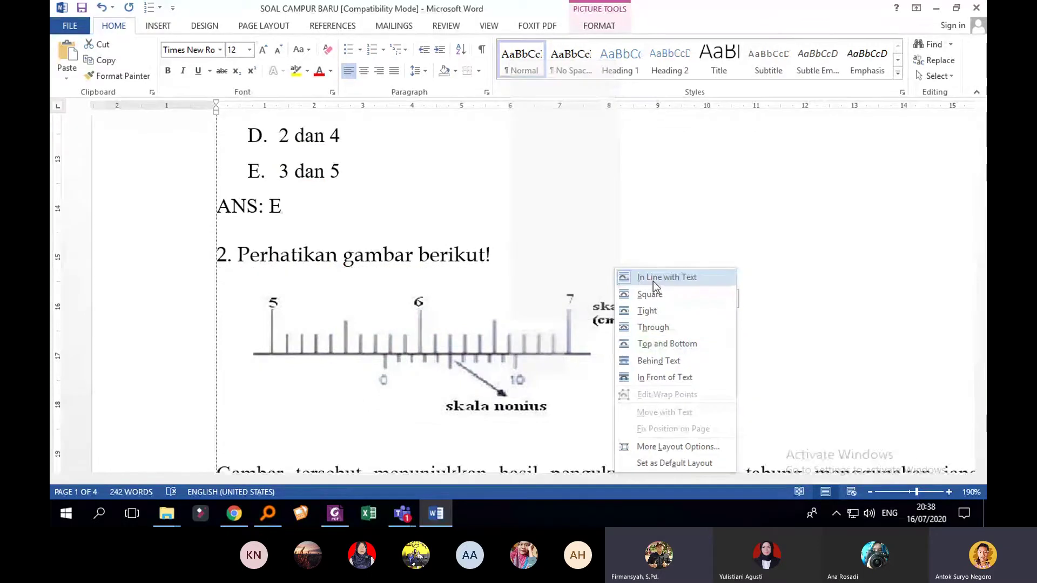
pyautogui.click(354, 268)
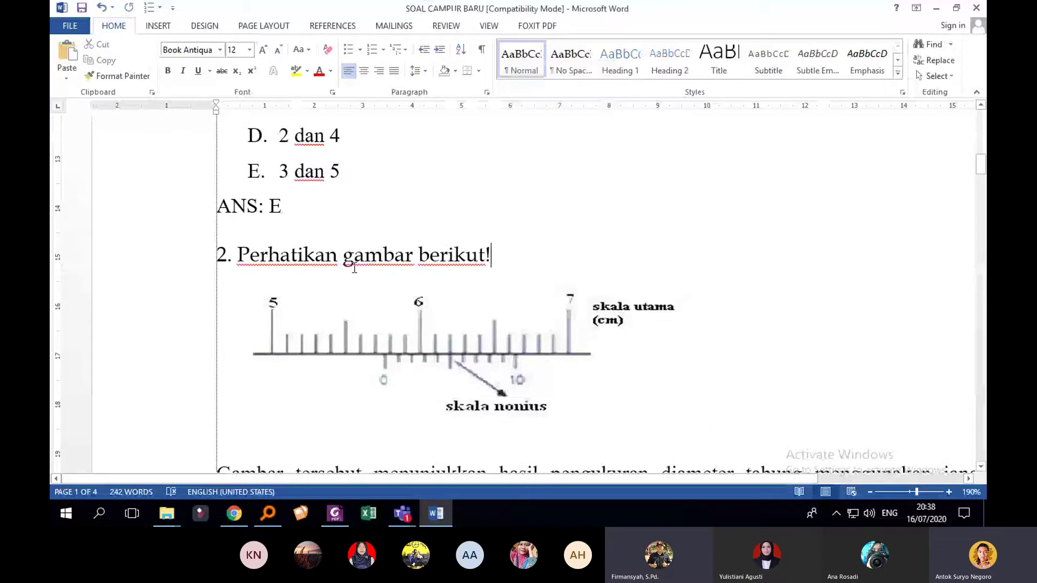
# Step: Resize the caliper picture from its corner handle, leaving it slightly smaller
pyautogui.click(547, 303)
pyautogui.scroll(-3, 548, 301)
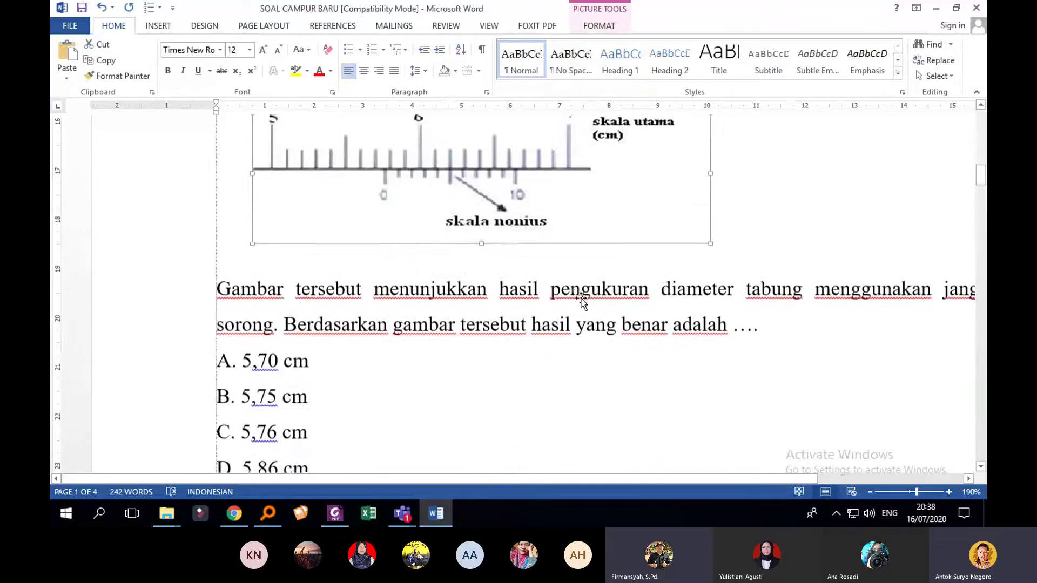
pyautogui.scroll(5, 581, 302)
pyautogui.scroll(-3, 574, 294)
pyautogui.scroll(2, 606, 296)
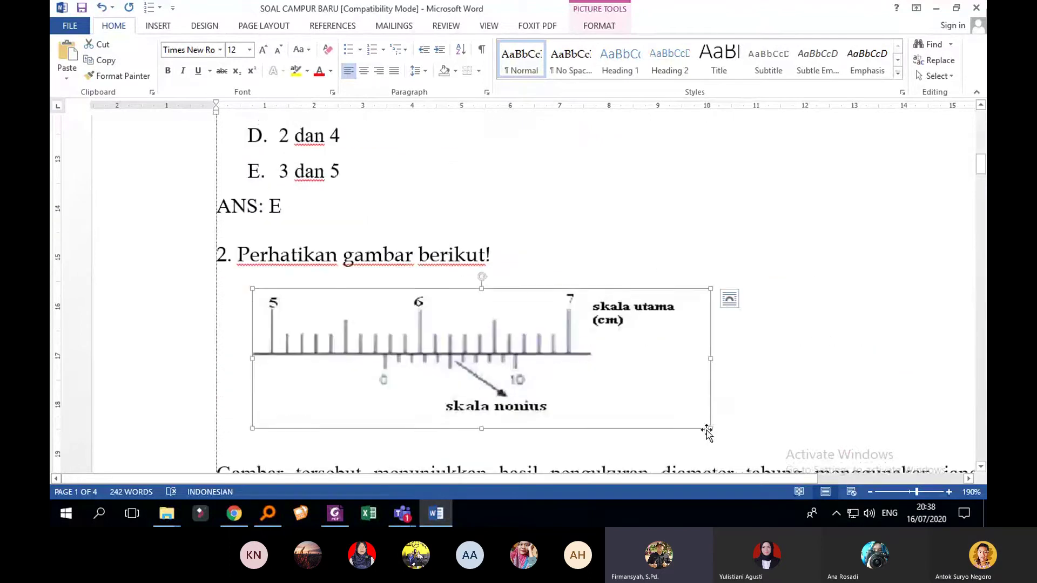
pyautogui.moveTo(711, 428); pyautogui.dragTo(643, 289)
pyautogui.scroll(2, 646, 297)
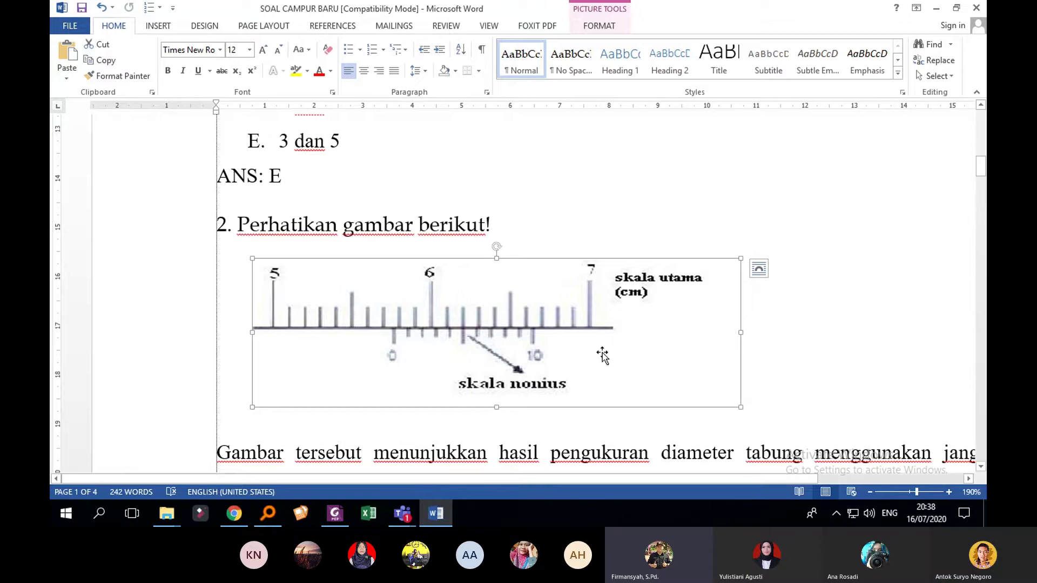
pyautogui.moveTo(740, 407); pyautogui.dragTo(695, 384)
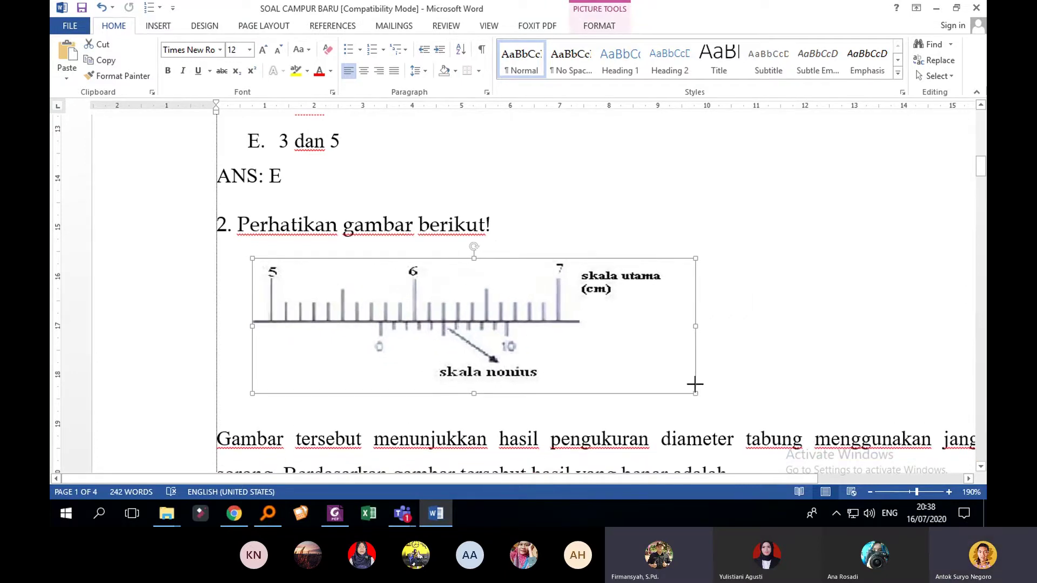
# Step: Enlarge question 3's force-vector diagram by dragging its bottom-right handle outward
pyautogui.scroll(8, 615, 342)
pyautogui.scroll(-4, 613, 343)
pyautogui.scroll(-12, 613, 343)
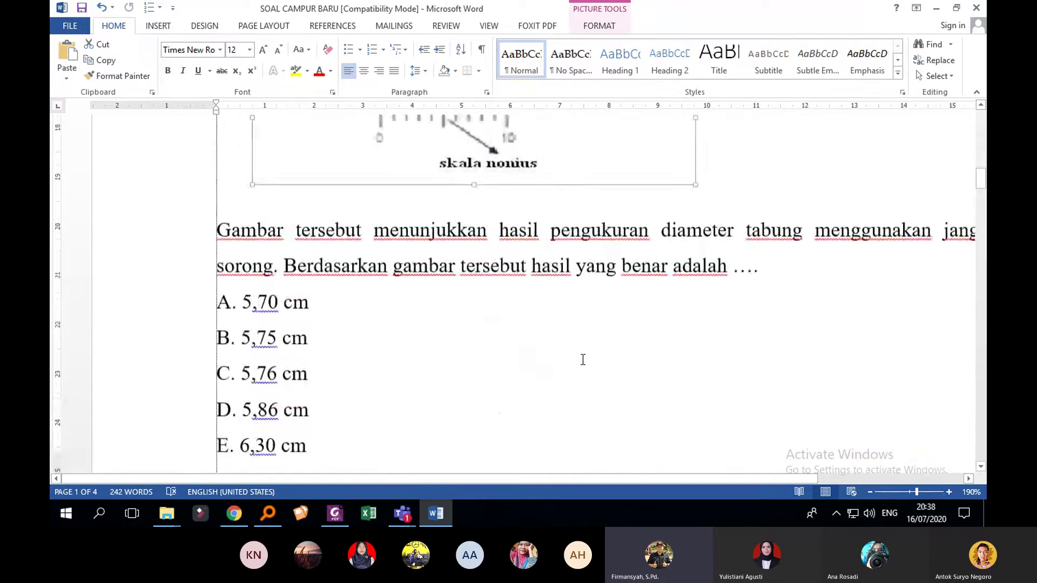
pyautogui.scroll(6, 580, 358)
pyautogui.scroll(-10, 581, 360)
pyautogui.scroll(4, 581, 361)
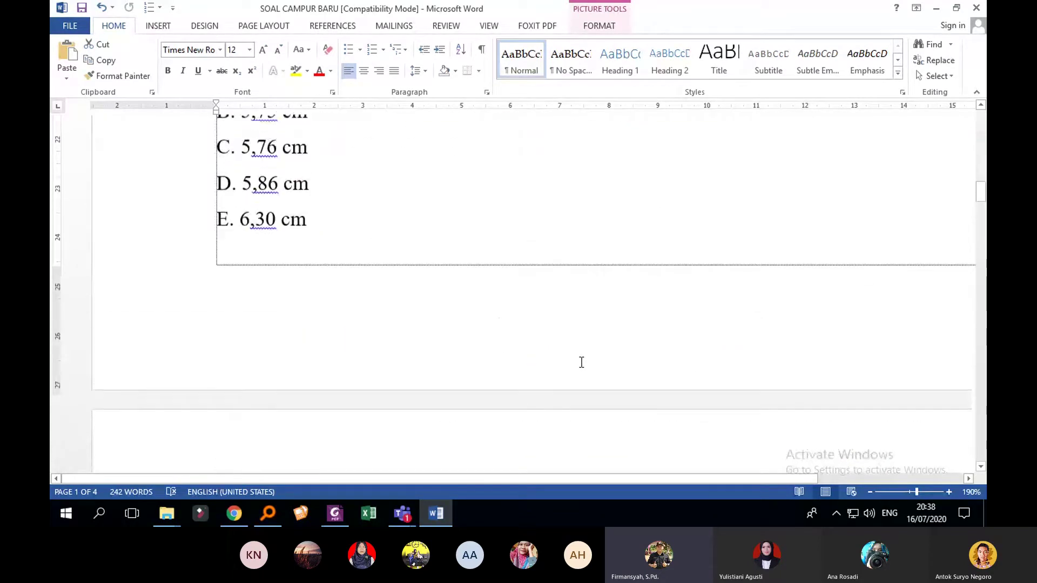
pyautogui.scroll(-9, 581, 361)
pyautogui.click(416, 278)
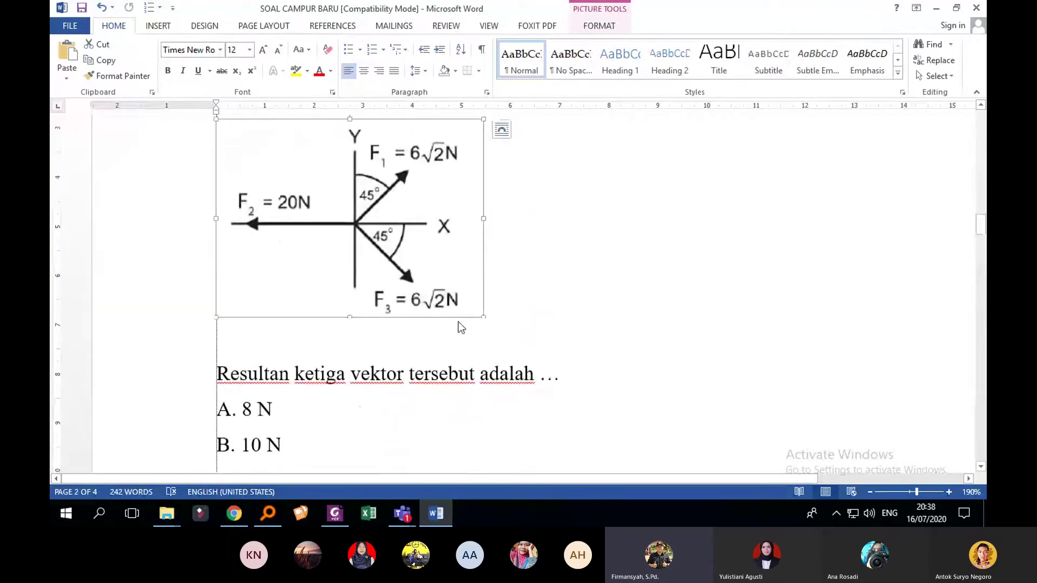
pyautogui.moveTo(483, 319); pyautogui.dragTo(514, 342)
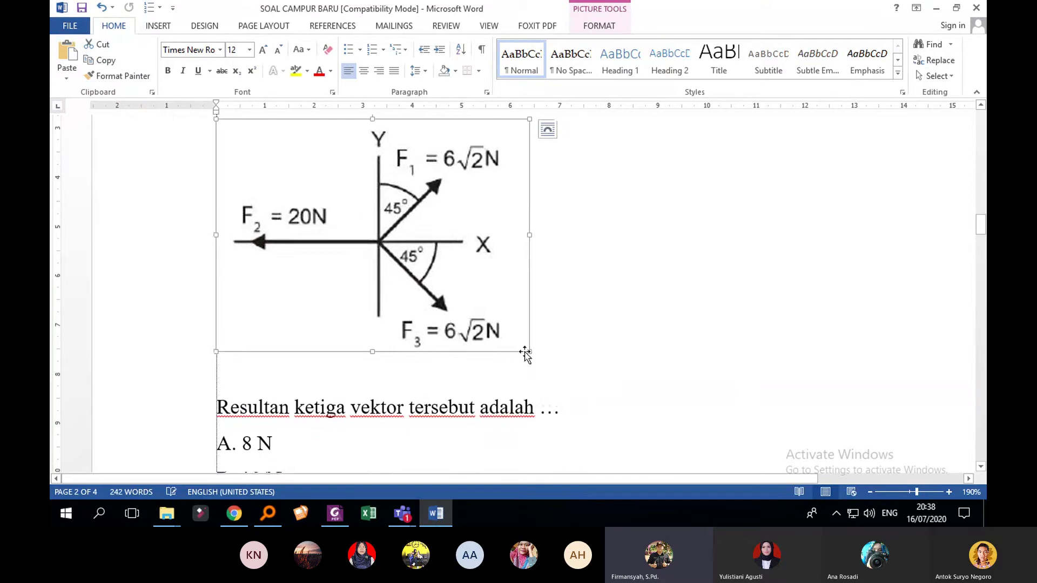
# Step: Scroll down and check the Animasi 2D dan 3D book and bunny pictures
pyautogui.scroll(-9, 523, 351)
pyautogui.scroll(4, 526, 351)
pyautogui.scroll(4, 527, 350)
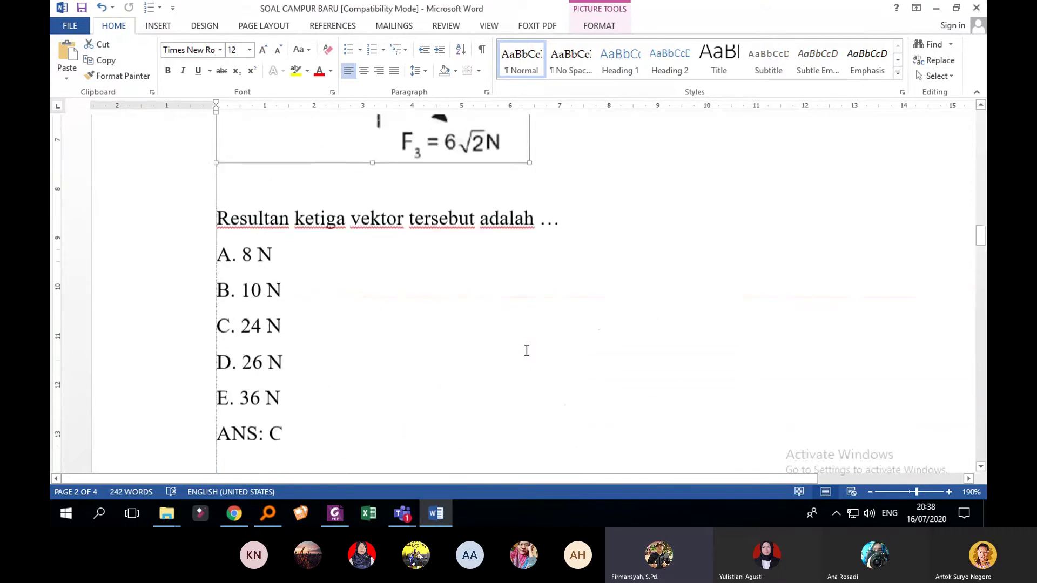
pyautogui.scroll(-18, 529, 350)
pyautogui.scroll(4, 534, 348)
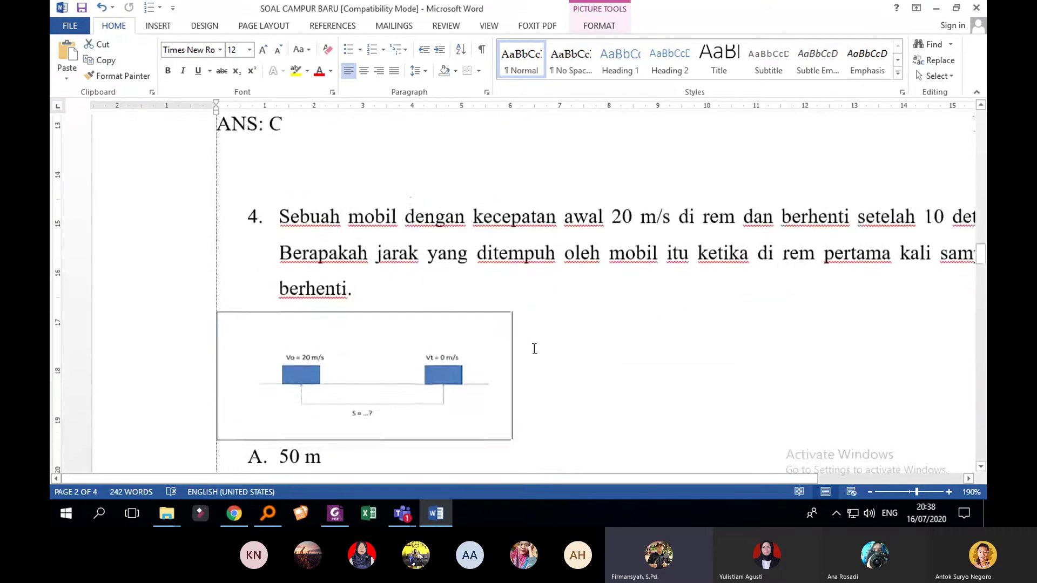
pyautogui.scroll(-8, 534, 348)
pyautogui.scroll(-4, 535, 347)
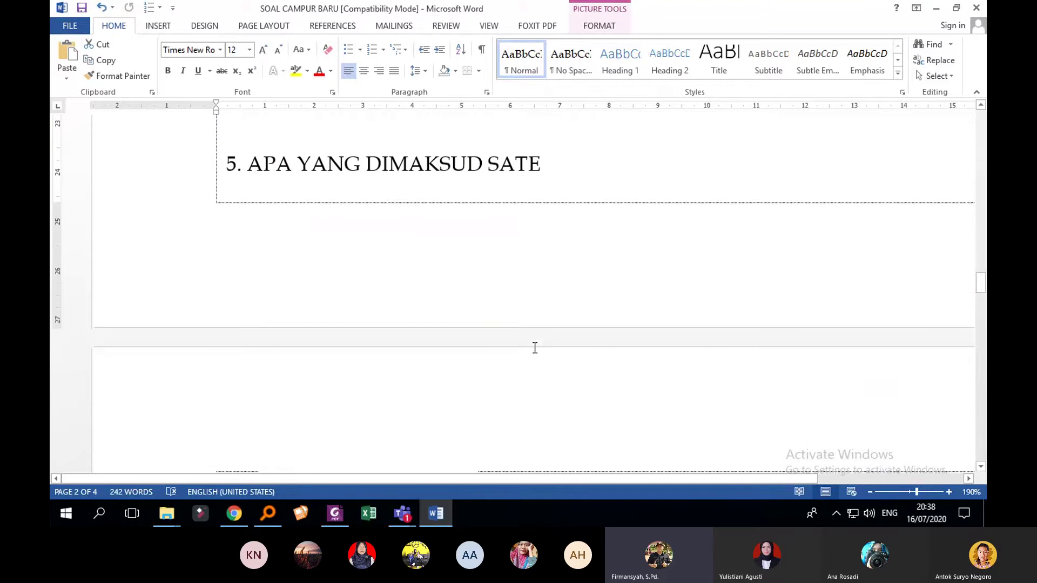
pyautogui.scroll(6, 400, 269)
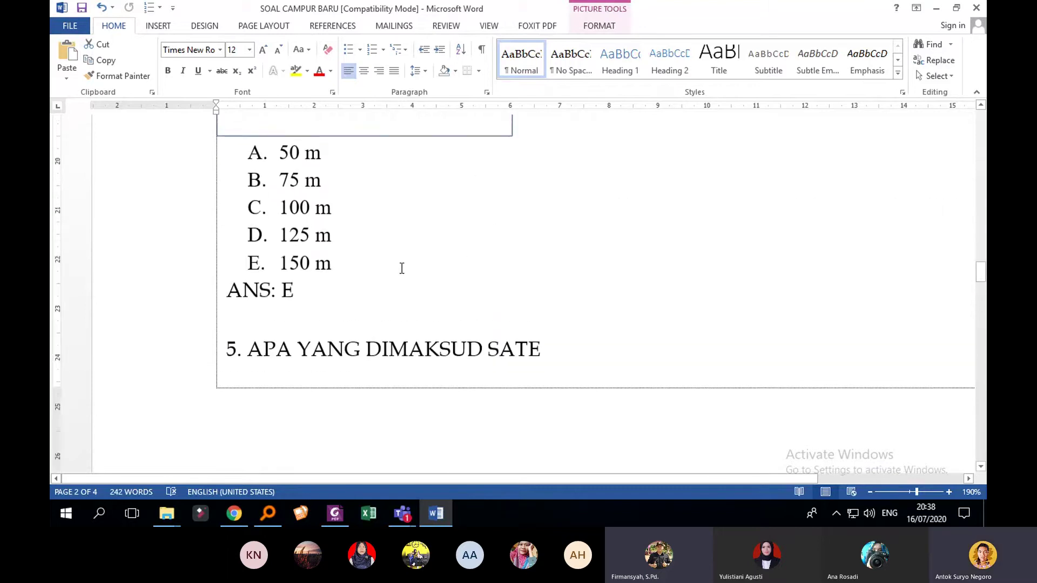
pyautogui.scroll(-4, 509, 342)
pyautogui.scroll(12, 510, 345)
pyautogui.scroll(5, 510, 345)
pyautogui.scroll(-20, 546, 329)
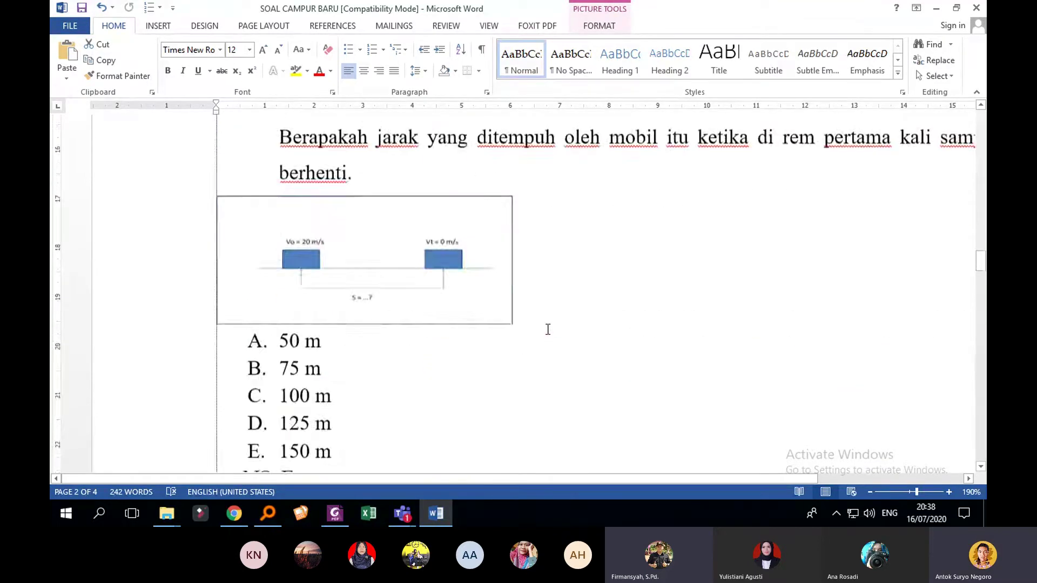
pyautogui.scroll(-5, 546, 329)
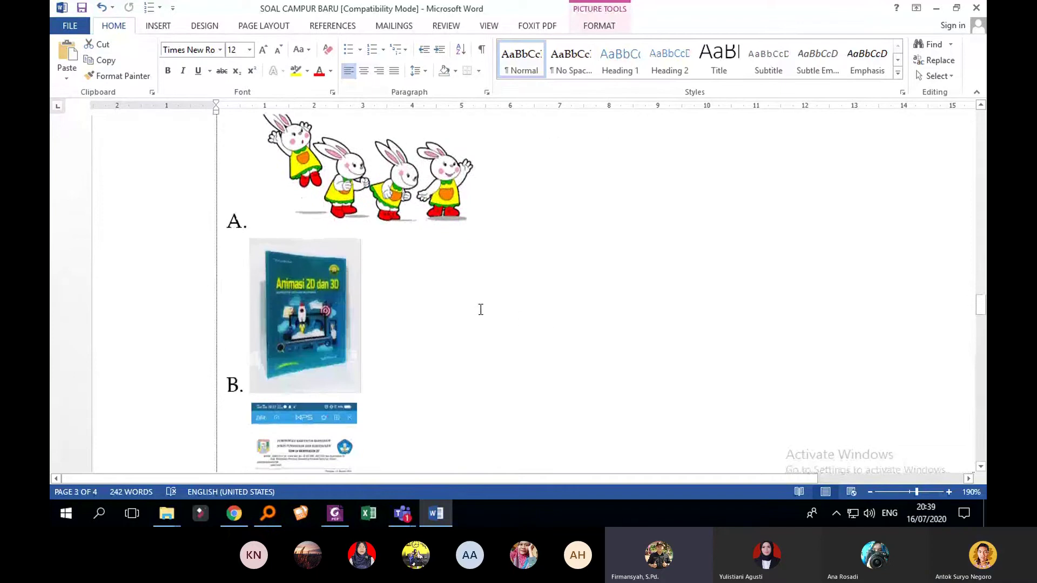
pyautogui.click(308, 273)
pyautogui.scroll(3, 349, 290)
pyautogui.scroll(6, 350, 292)
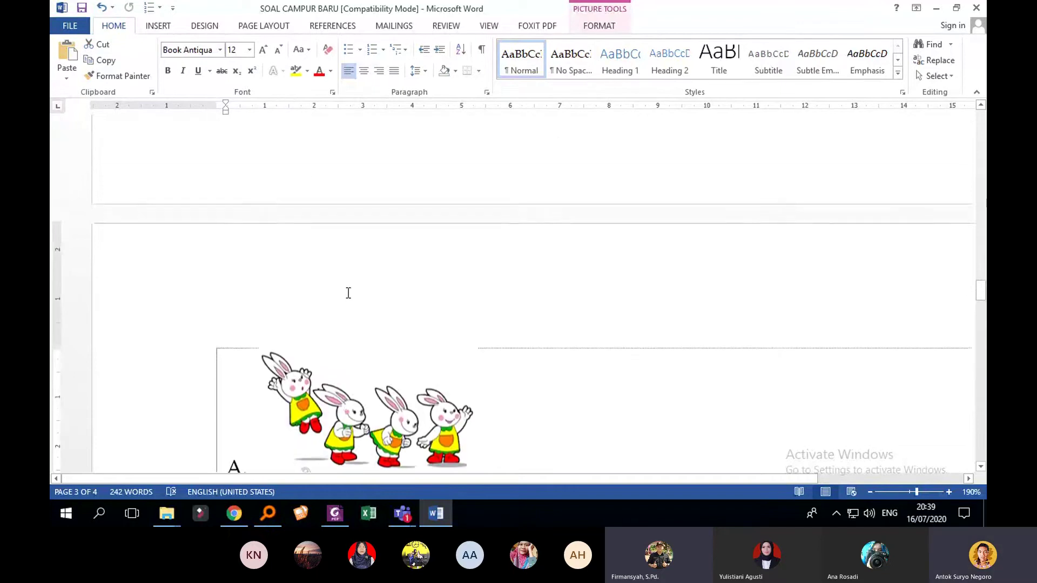
pyautogui.scroll(-6, 331, 270)
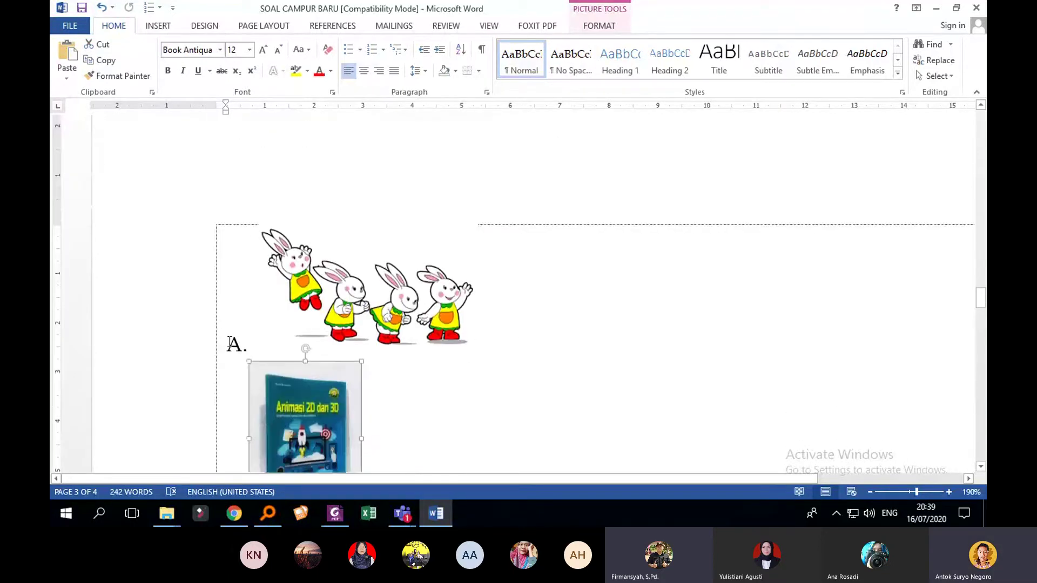
pyautogui.click(249, 343)
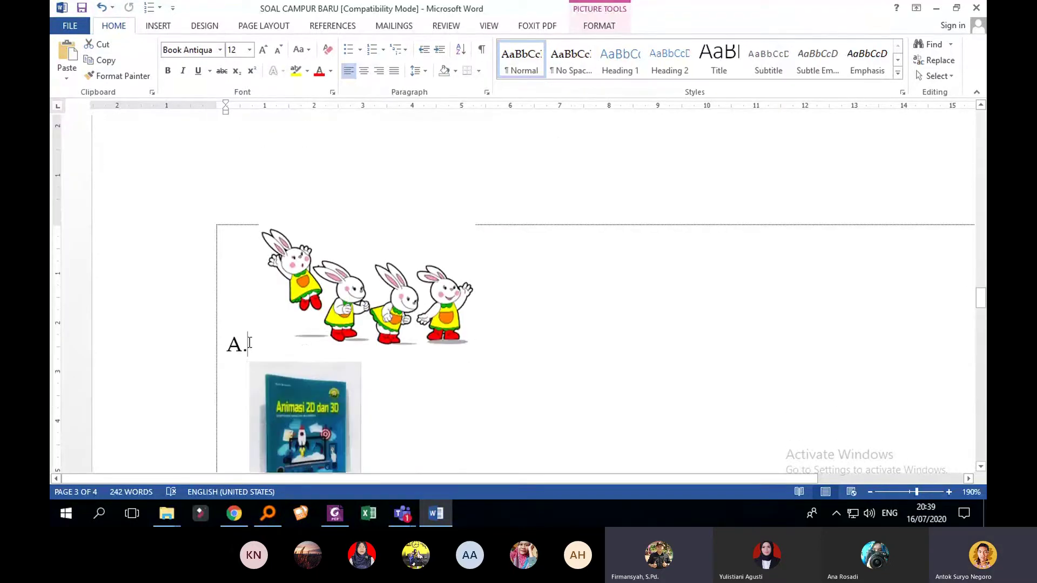
pyautogui.click(409, 318)
# Step: Check question 5's book and phone-screenshot option pictures, continuing down to question 6's matrix
pyautogui.scroll(-2, 409, 318)
pyautogui.scroll(2, 412, 313)
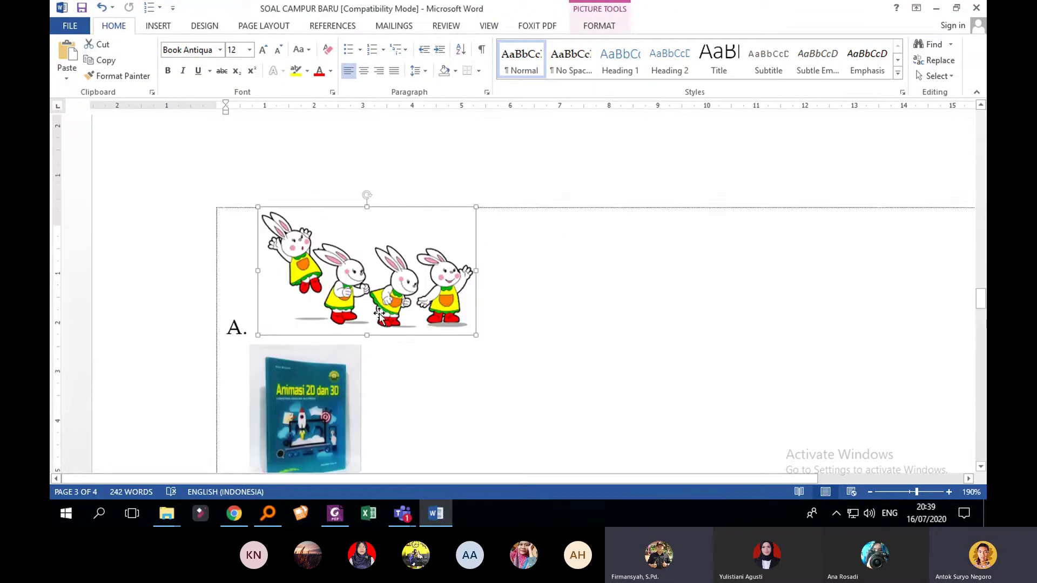
pyautogui.scroll(-1, 379, 313)
pyautogui.scroll(-1, 318, 344)
pyautogui.scroll(2, 318, 335)
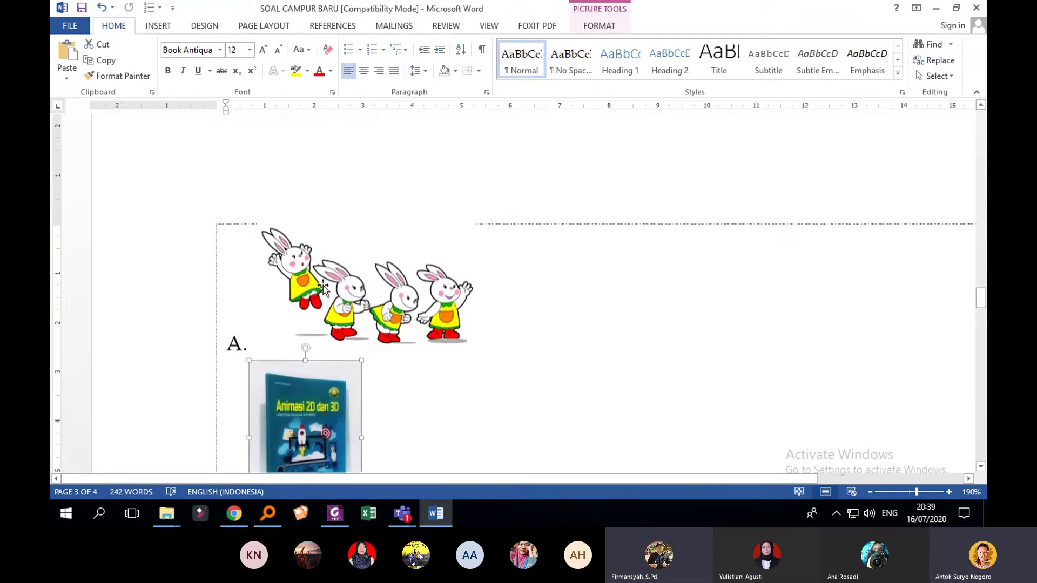
pyautogui.scroll(-3, 323, 310)
pyautogui.click(323, 311)
pyautogui.scroll(-3, 305, 324)
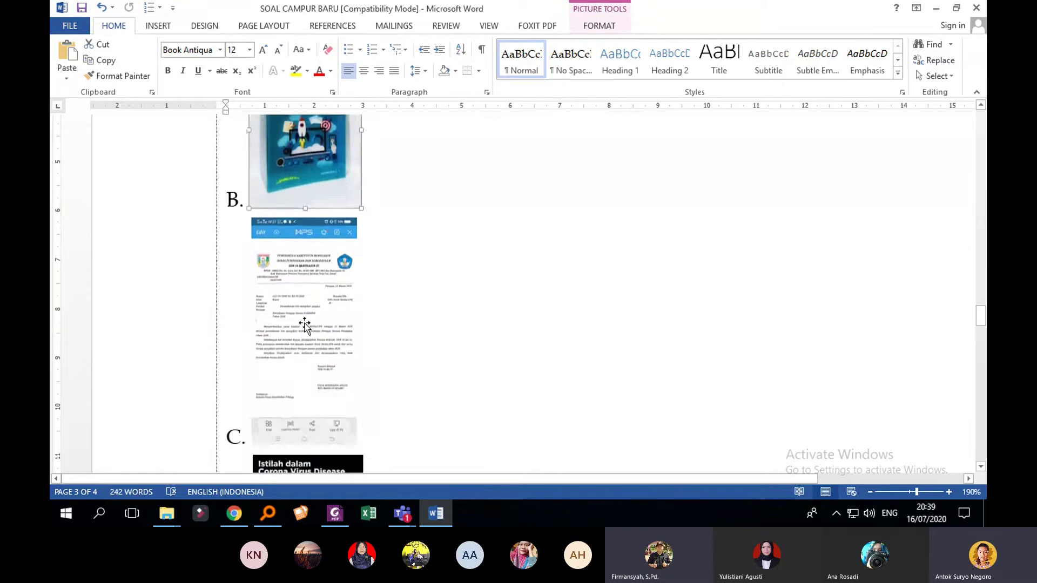
pyautogui.click(310, 332)
pyautogui.scroll(-4, 377, 325)
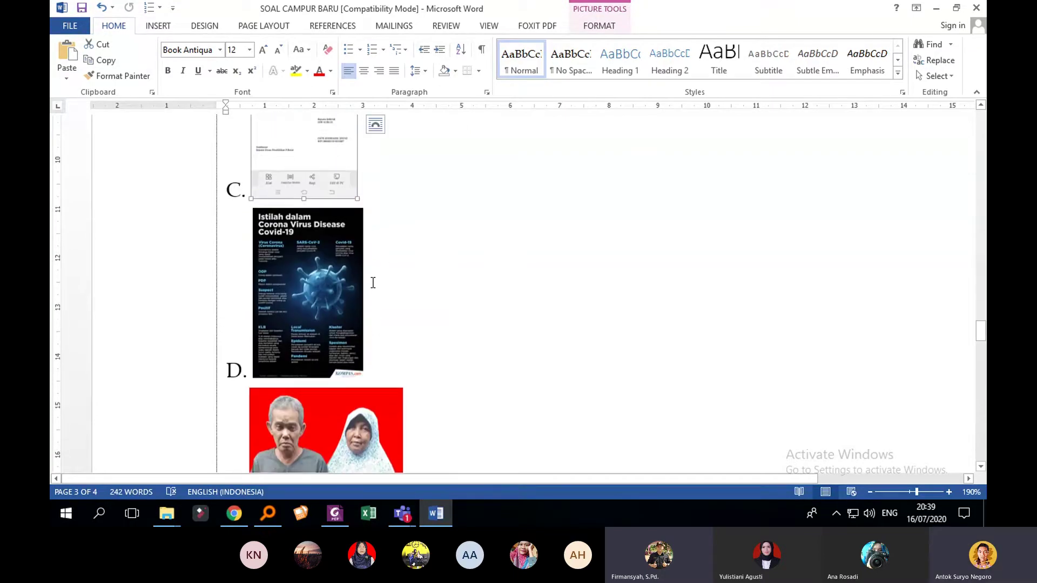
pyautogui.scroll(-5, 378, 284)
pyautogui.scroll(-1, 431, 246)
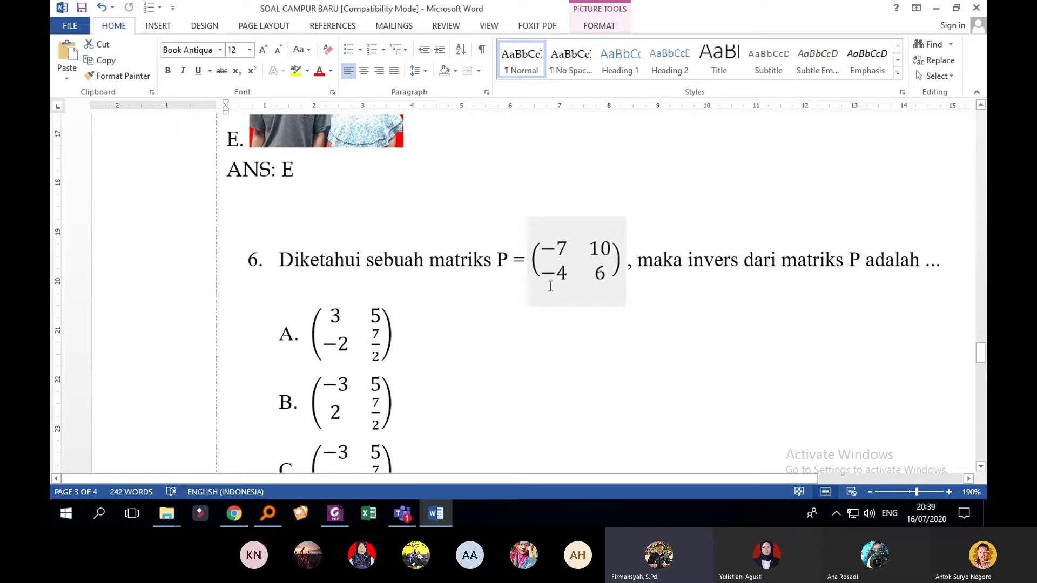
pyautogui.click(601, 273)
pyautogui.doubleClick(567, 263)
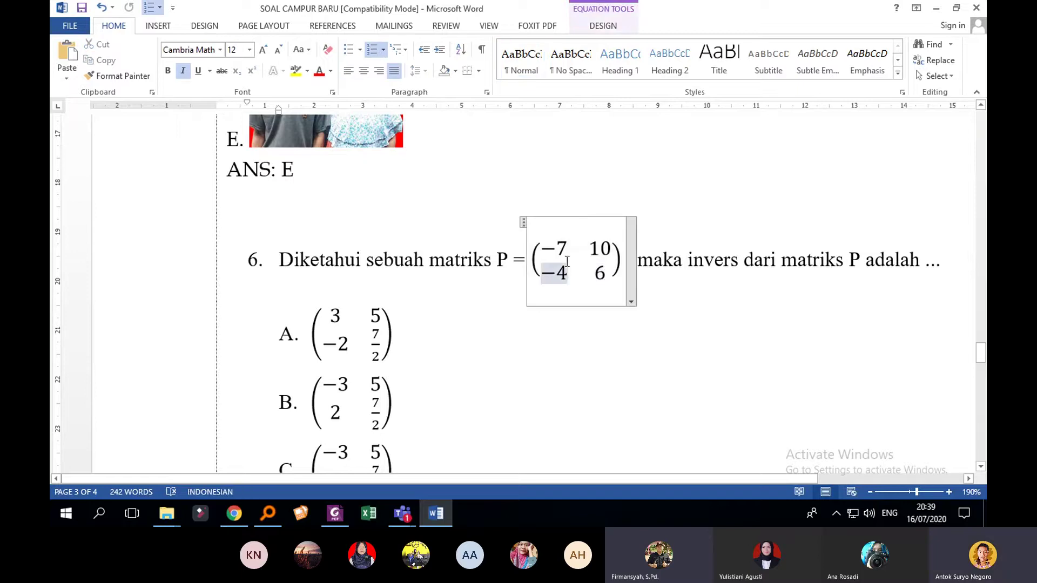
pyautogui.doubleClick(564, 250)
pyautogui.scroll(-3, 581, 287)
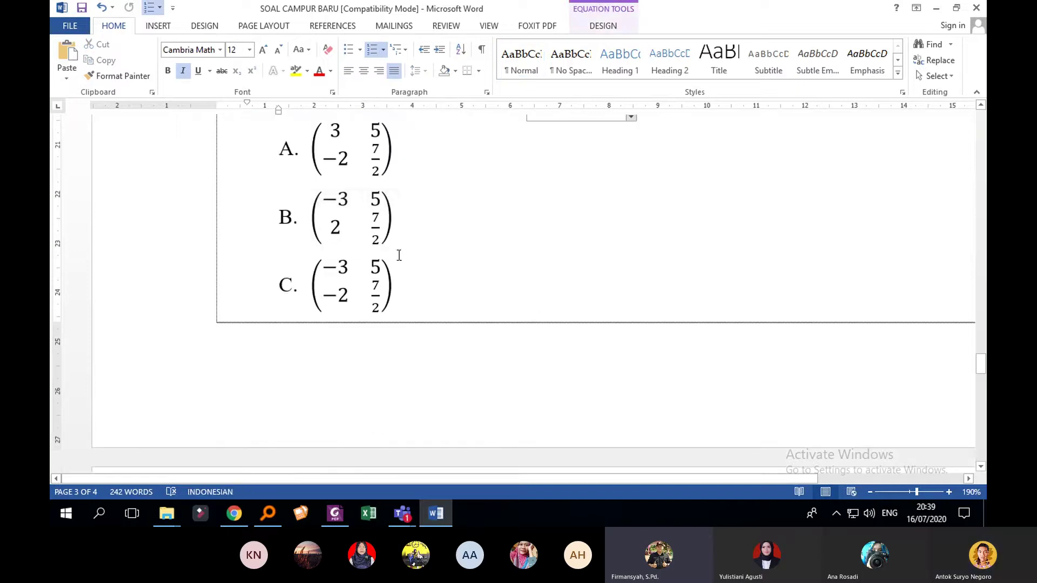
pyautogui.click(375, 217)
pyautogui.doubleClick(335, 227)
pyautogui.scroll(-5, 453, 283)
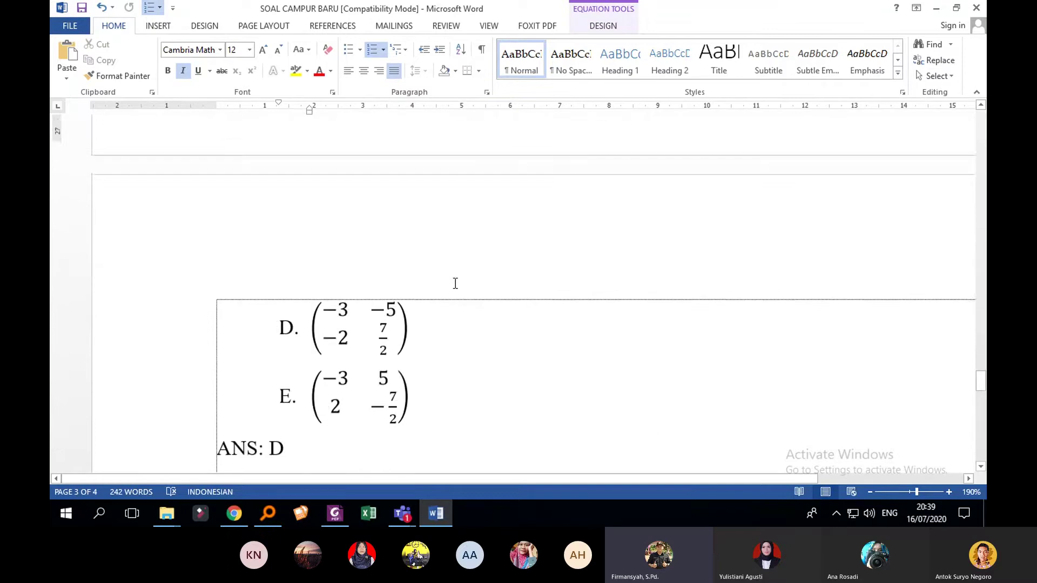
pyautogui.scroll(-10, 456, 283)
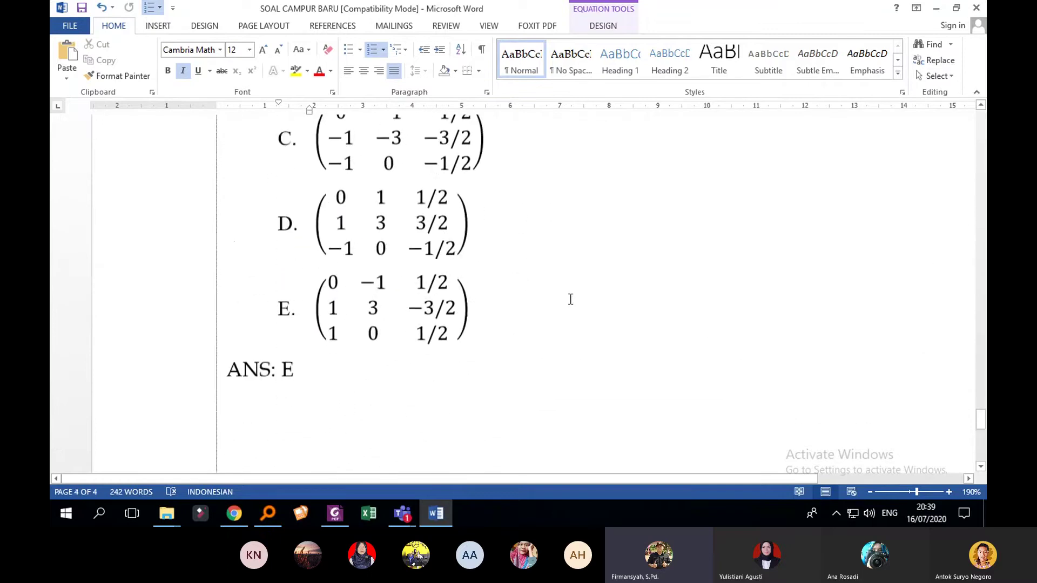
pyautogui.scroll(-3, 571, 299)
pyautogui.scroll(15, 570, 300)
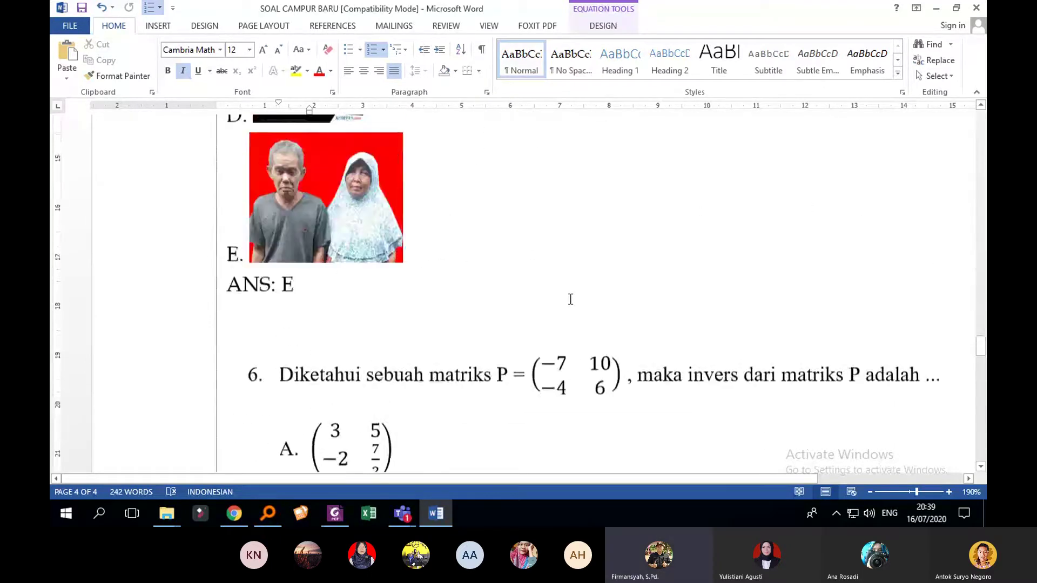
pyautogui.scroll(15, 570, 300)
pyautogui.scroll(10, 570, 299)
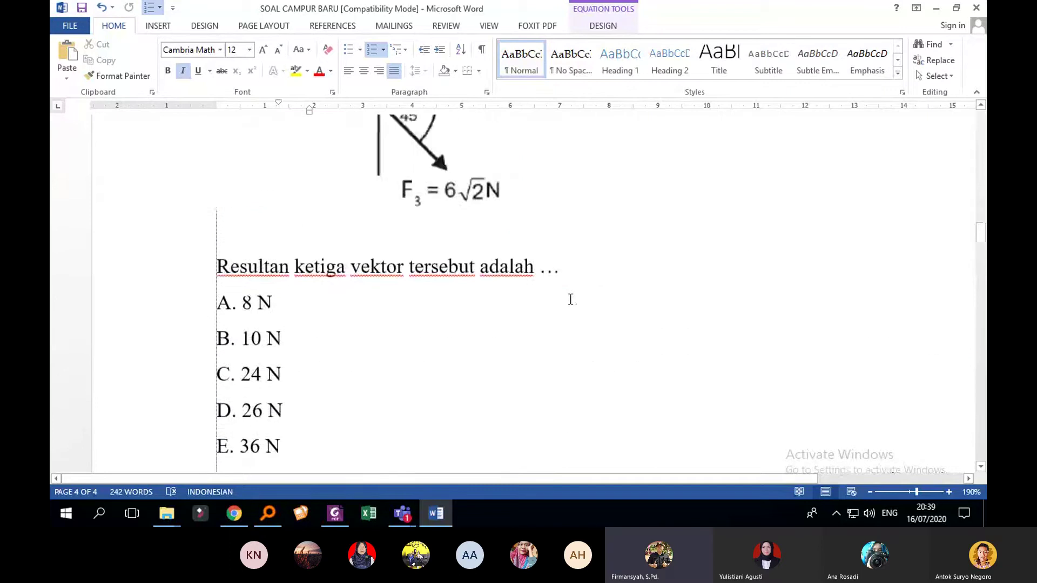
pyautogui.scroll(-1, 570, 300)
pyautogui.scroll(15, 570, 299)
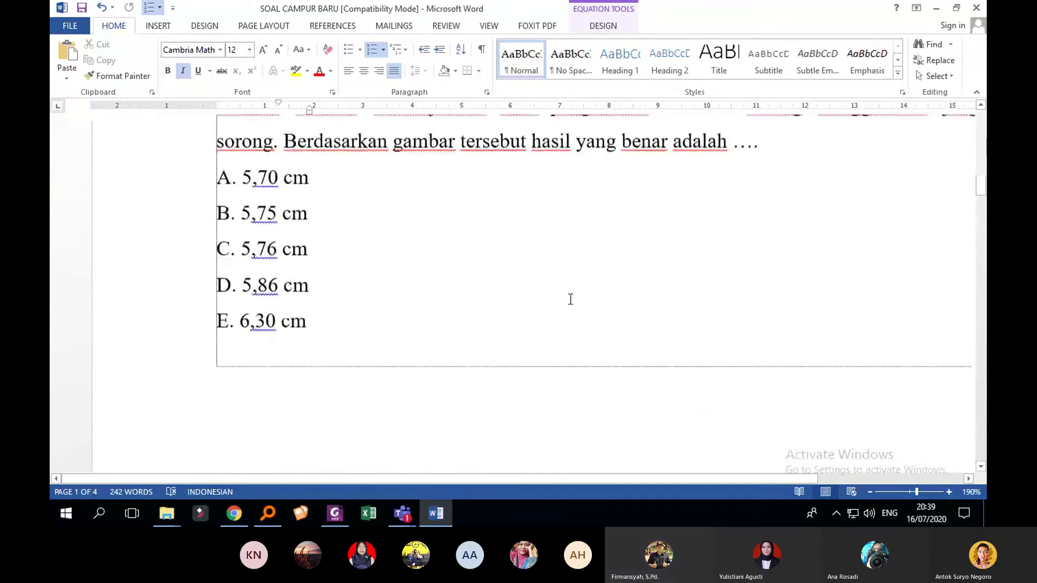
pyautogui.scroll(6, 570, 299)
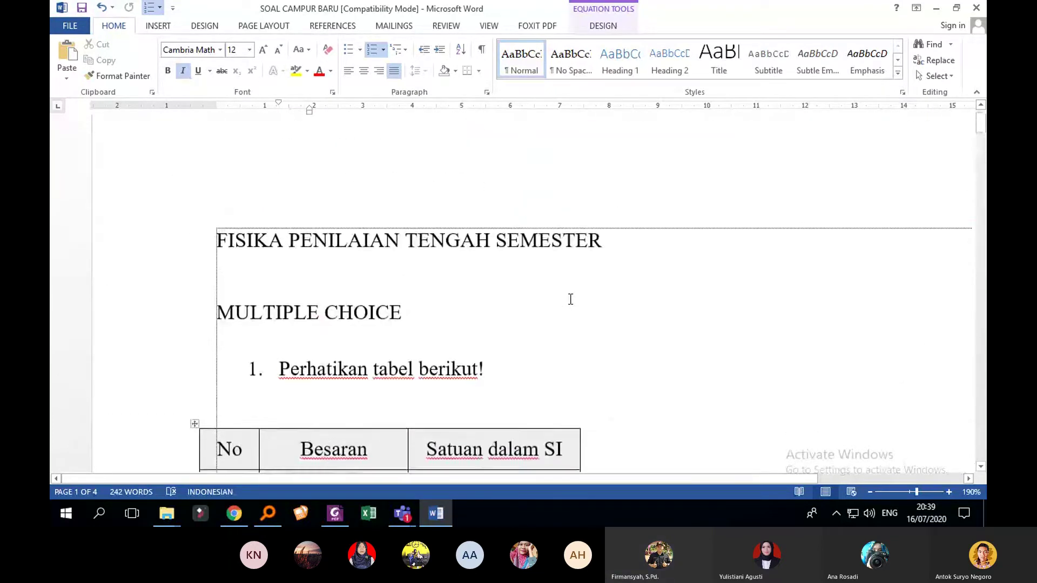
pyautogui.scroll(-6, 521, 305)
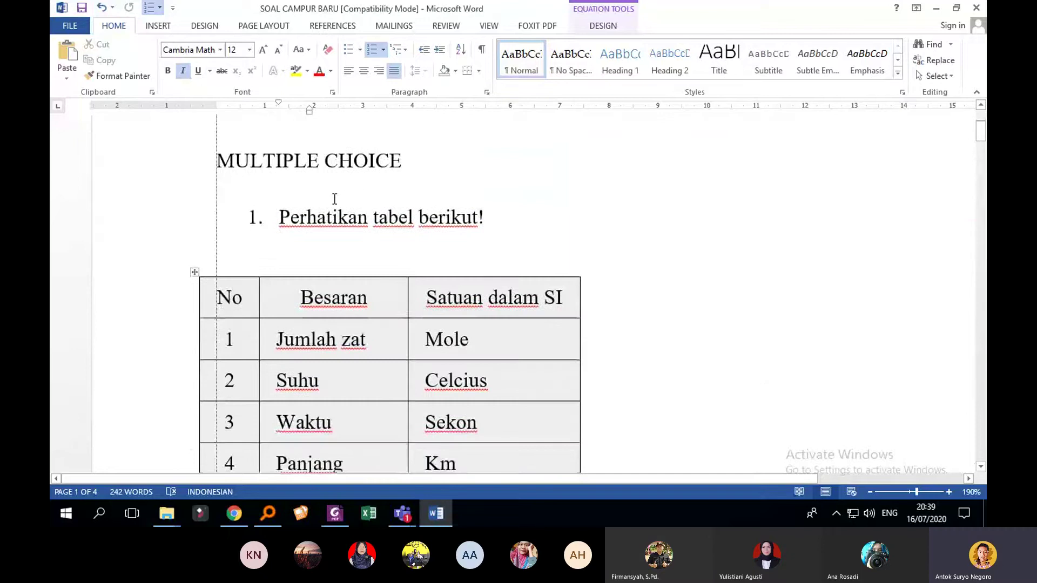
pyautogui.scroll(3, 335, 202)
pyautogui.click(463, 216)
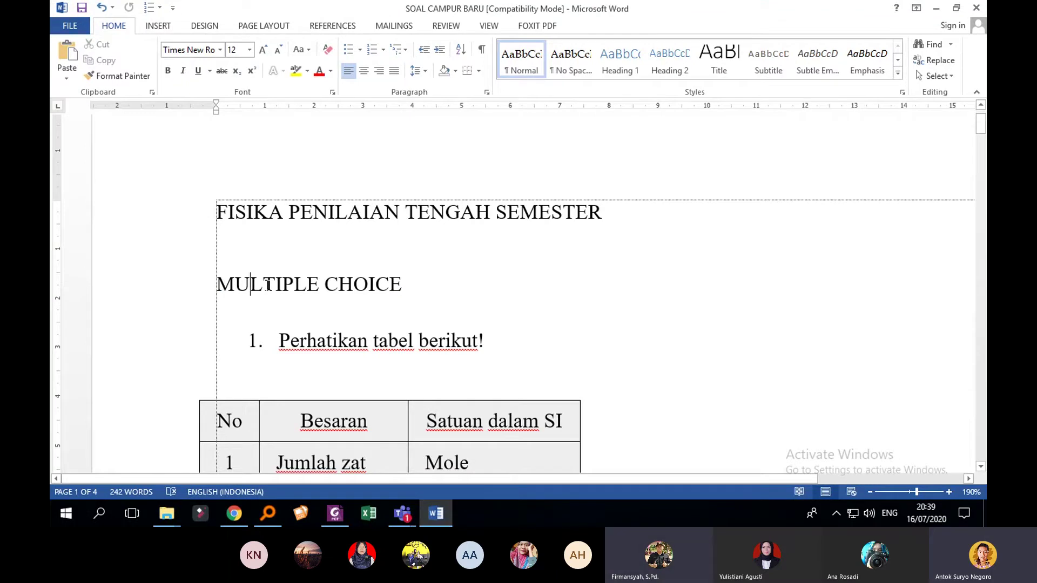
pyautogui.click(295, 286)
pyautogui.click(325, 286)
pyautogui.click(410, 287)
pyautogui.scroll(-1, 425, 291)
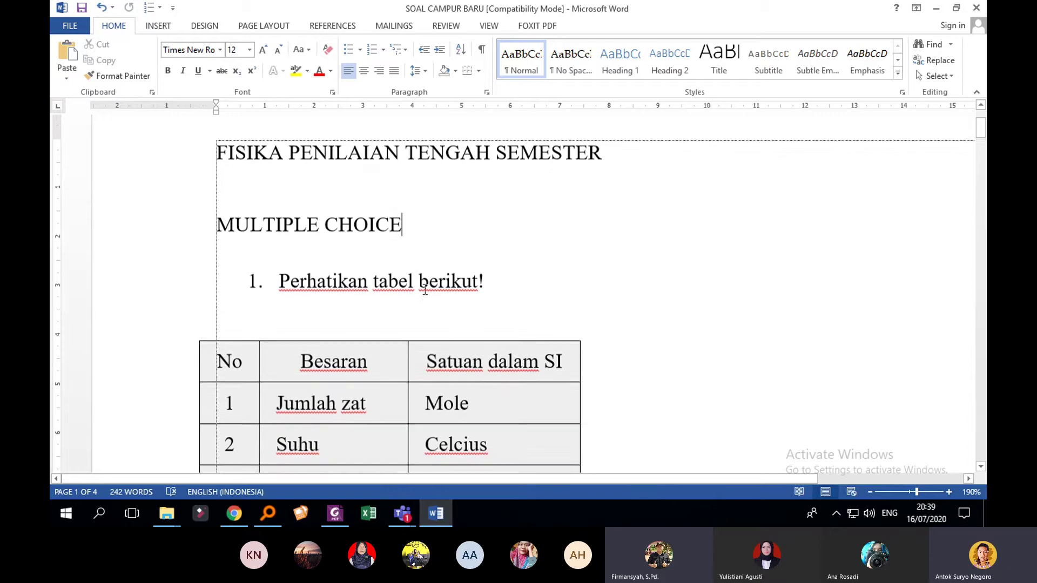
pyautogui.scroll(-4, 364, 262)
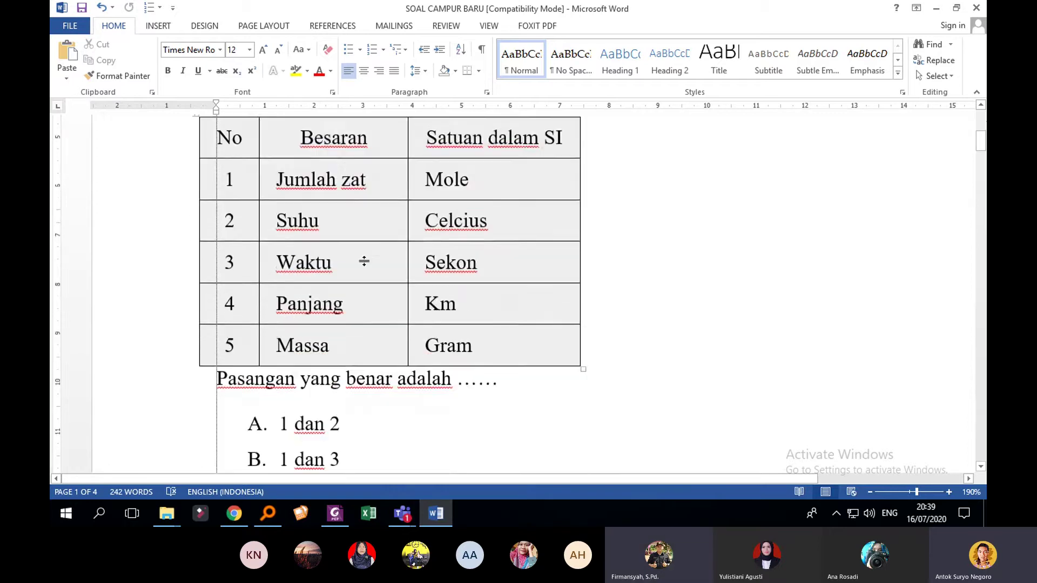
pyautogui.scroll(3, 360, 258)
pyautogui.scroll(-4, 306, 269)
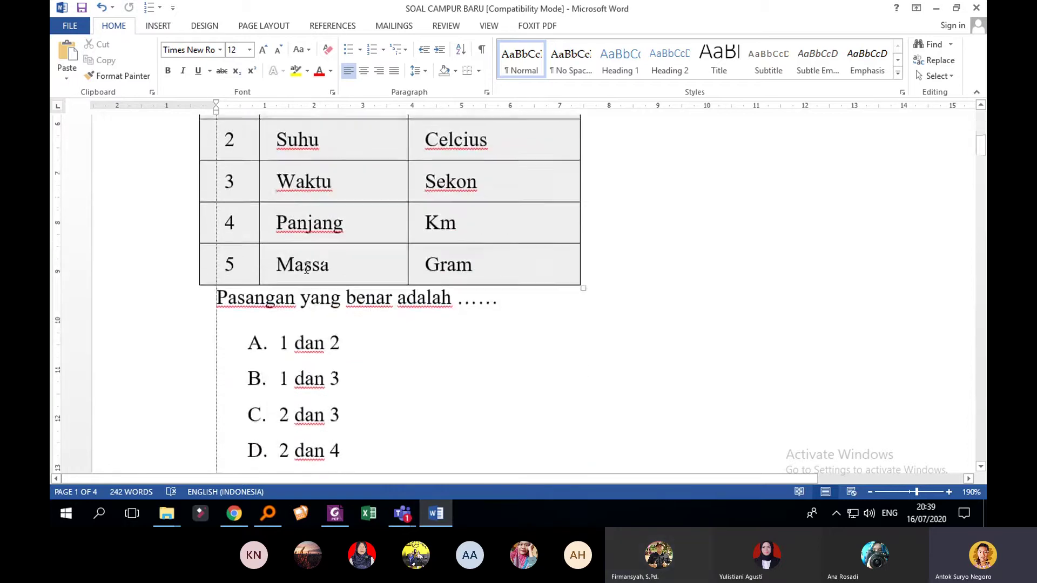
pyautogui.scroll(-5, 259, 326)
pyautogui.click(229, 319)
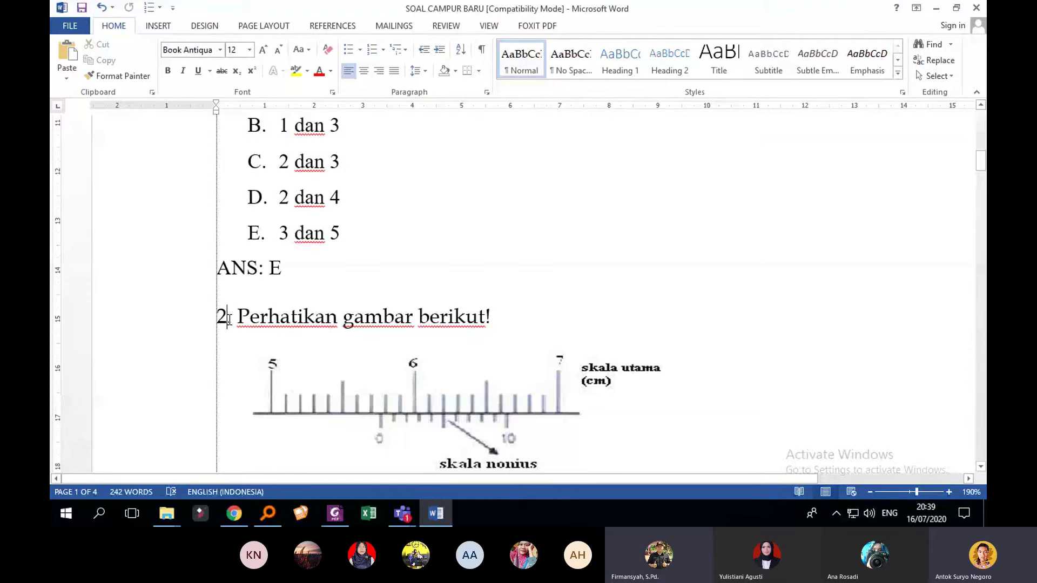
pyautogui.scroll(-7, 296, 321)
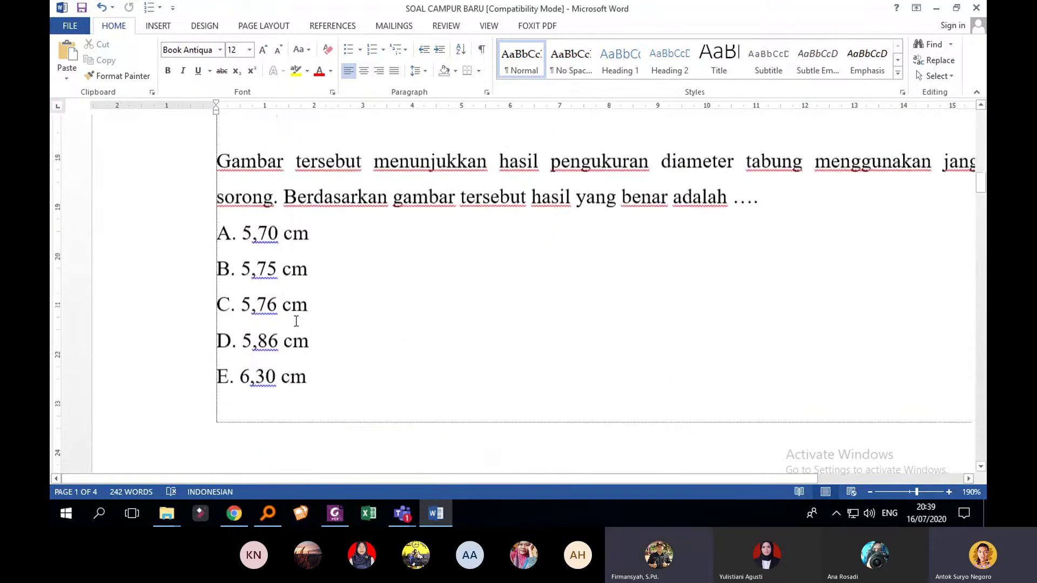
pyautogui.scroll(9, 296, 321)
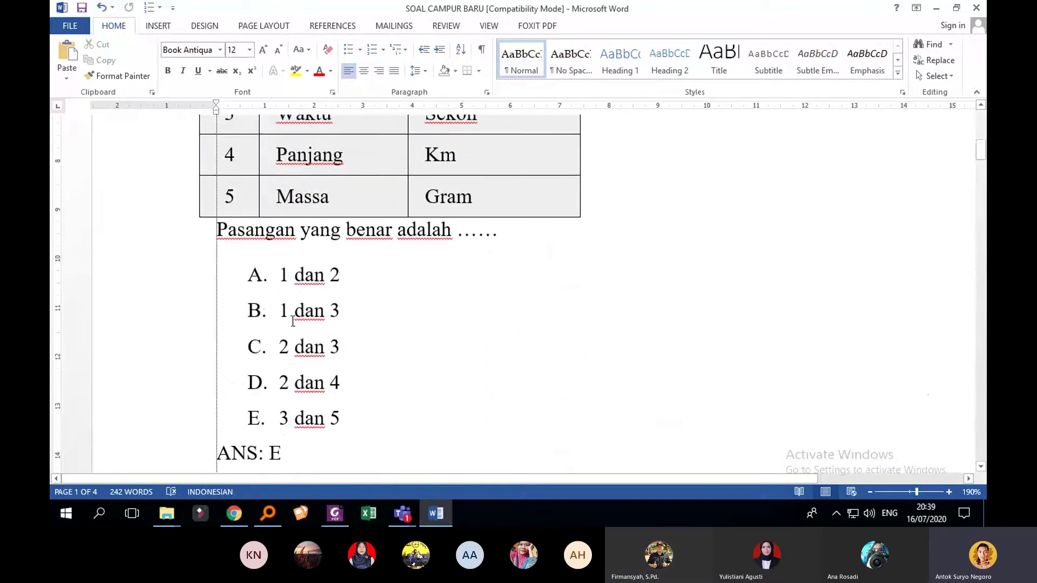
pyautogui.click(258, 279)
pyautogui.click(275, 283)
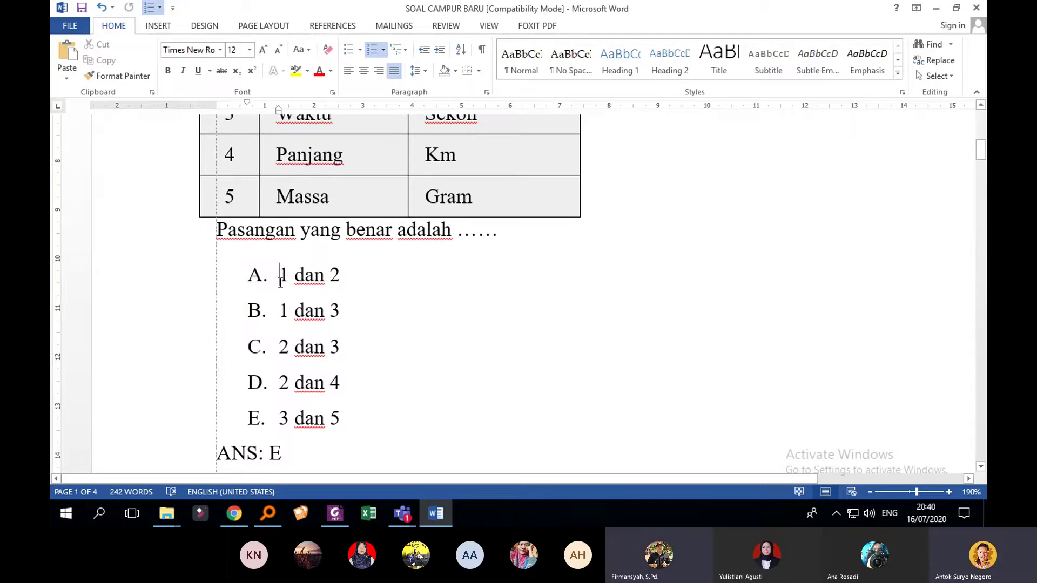
pyautogui.scroll(-10, 260, 280)
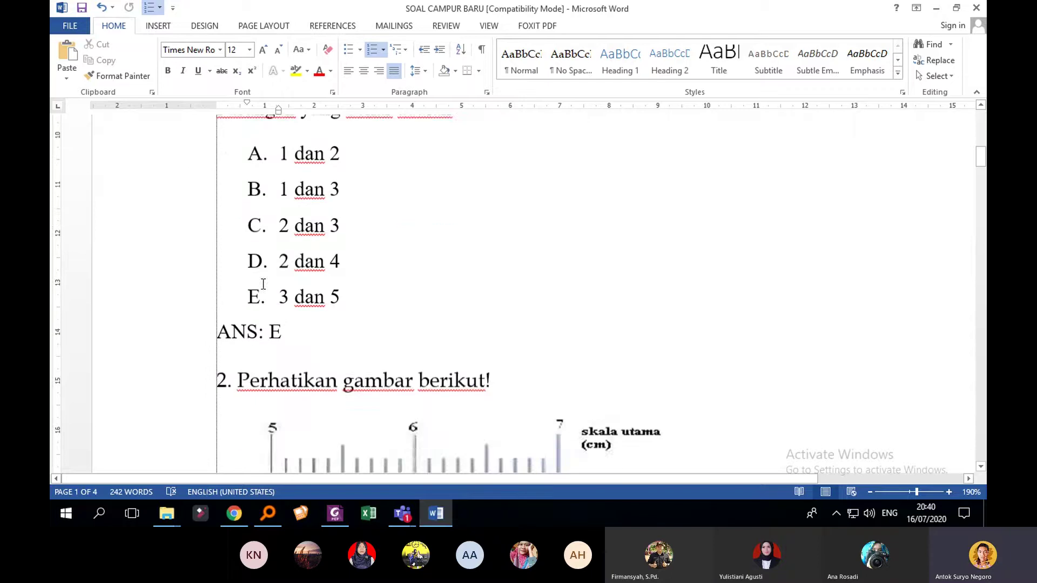
pyautogui.scroll(-15, 232, 383)
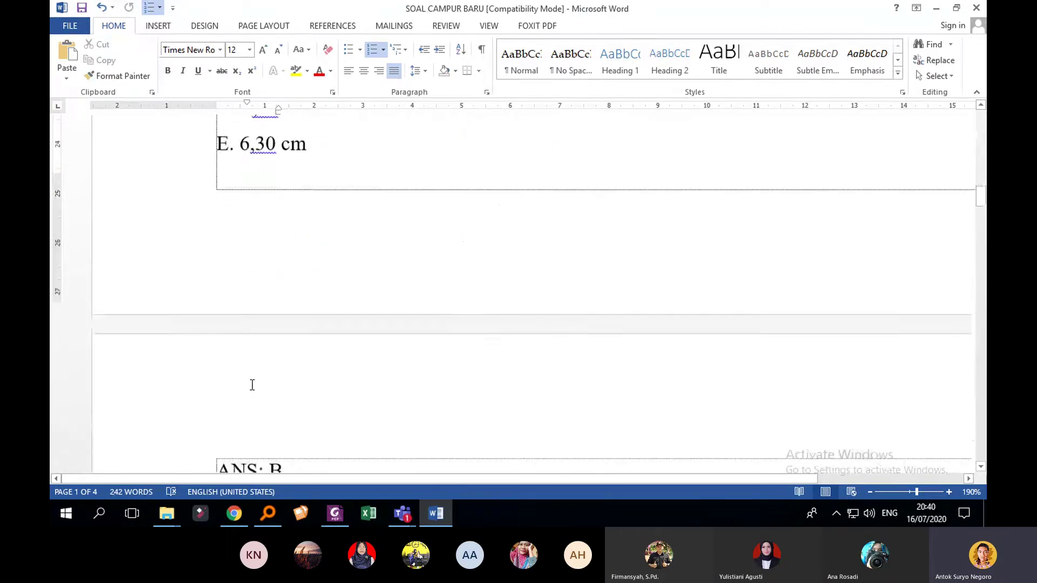
pyautogui.scroll(20, 376, 351)
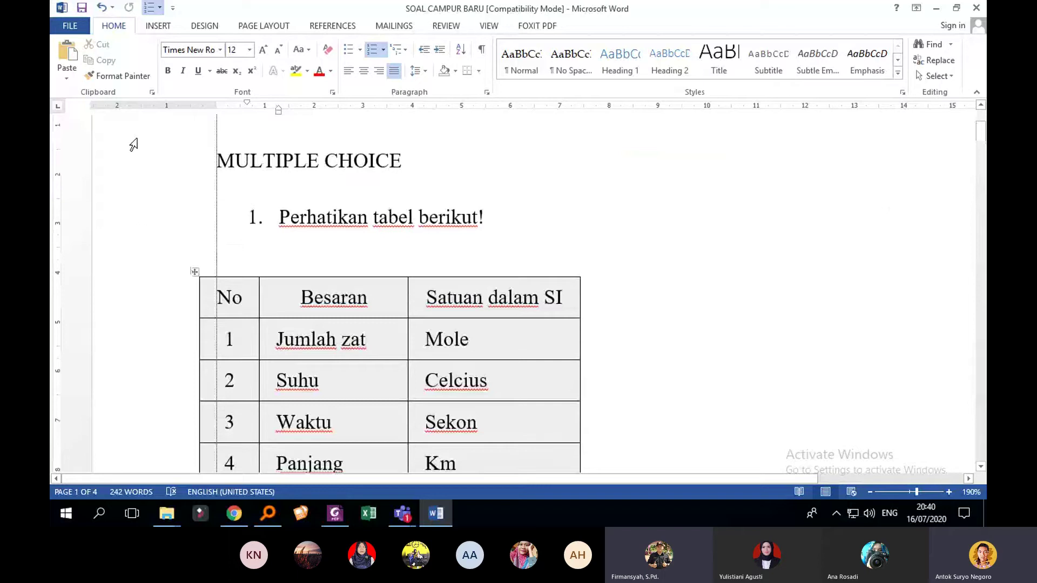
# Step: Start Save As and choose the Desktop as the save location
pyautogui.click(78, 27)
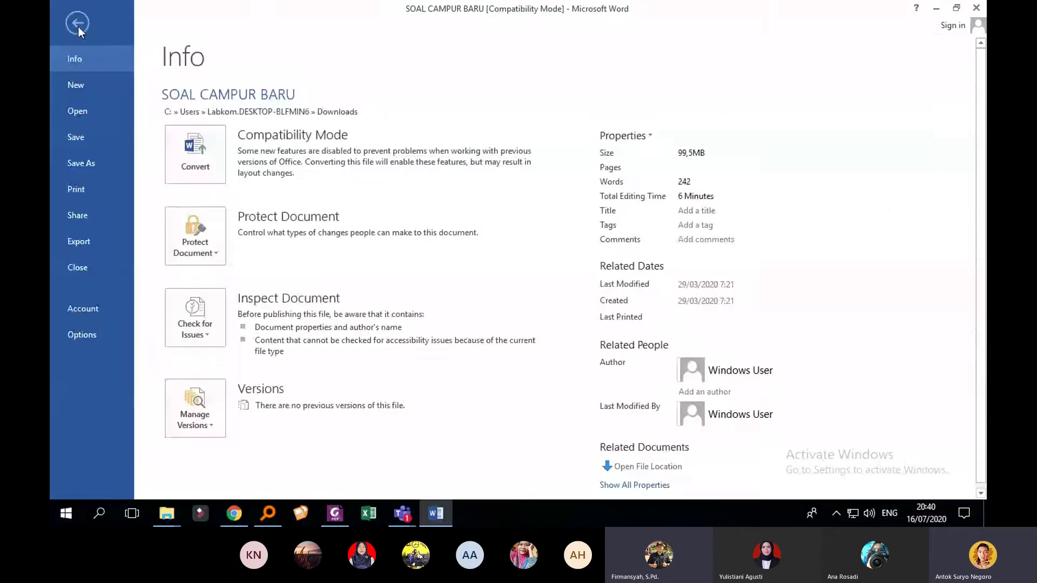
pyautogui.click(98, 161)
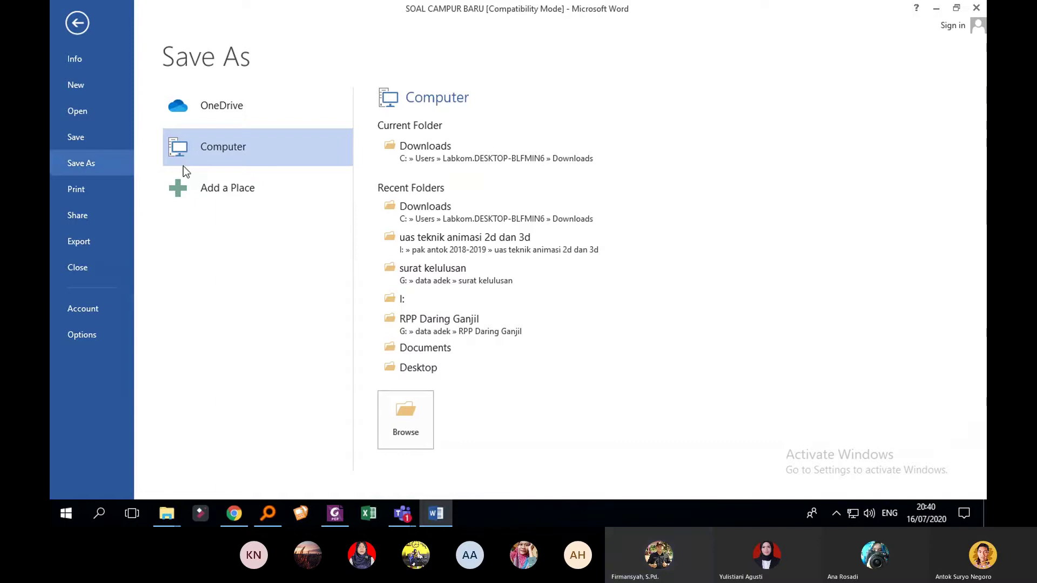
pyautogui.click(419, 423)
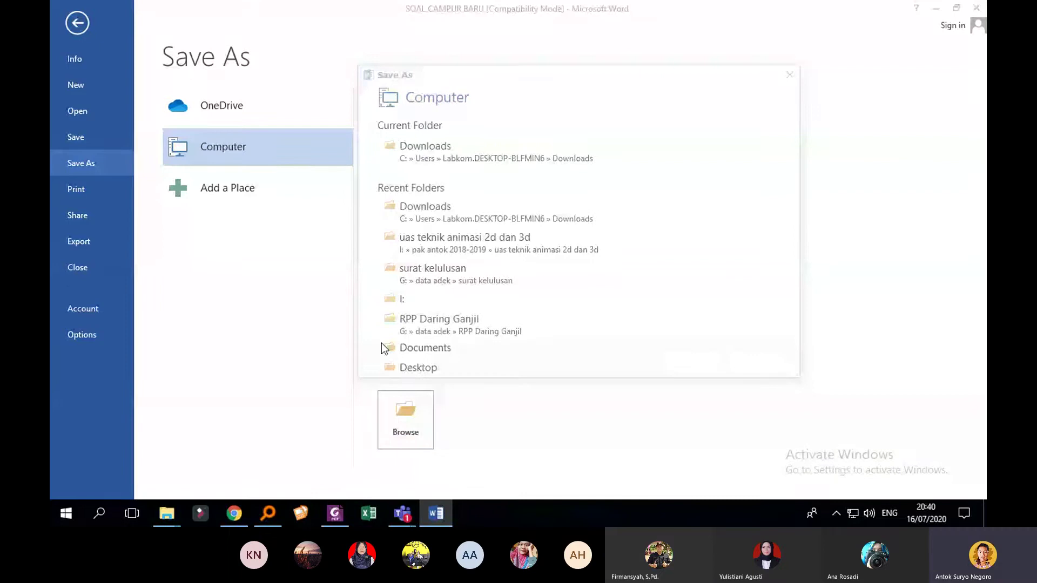
pyautogui.click(407, 174)
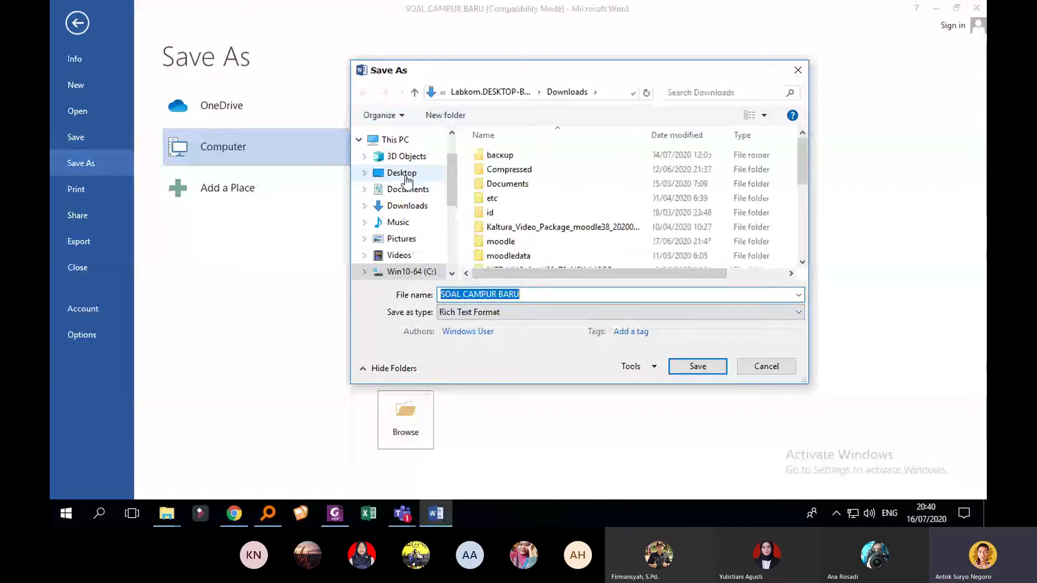
# Step: Change the file name to SOAL CAMPURAN UJI COBA
pyautogui.click(590, 293)
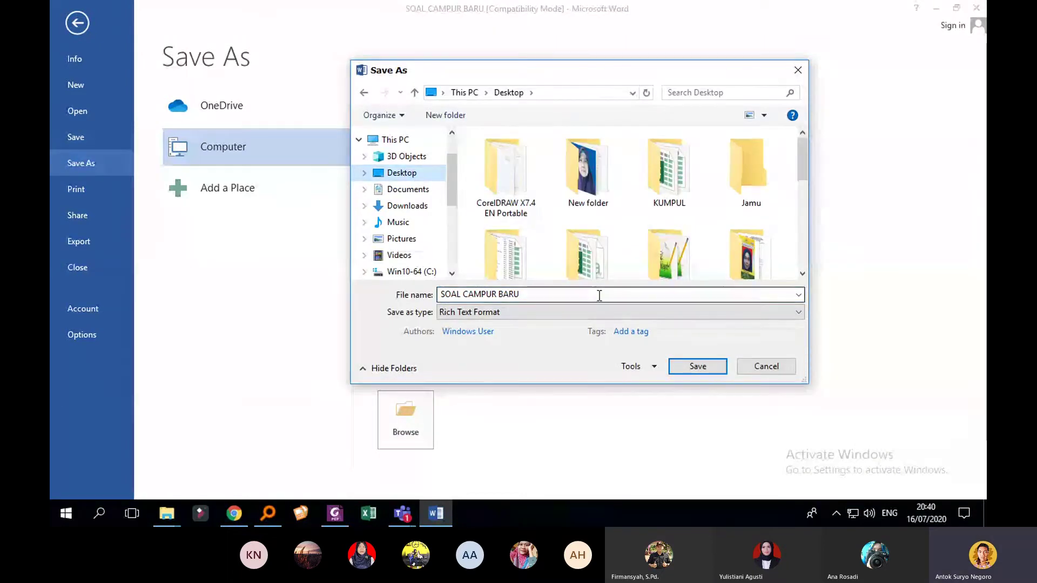
pyautogui.hotkey('ctrl', 'a')
pyautogui.click(529, 293)
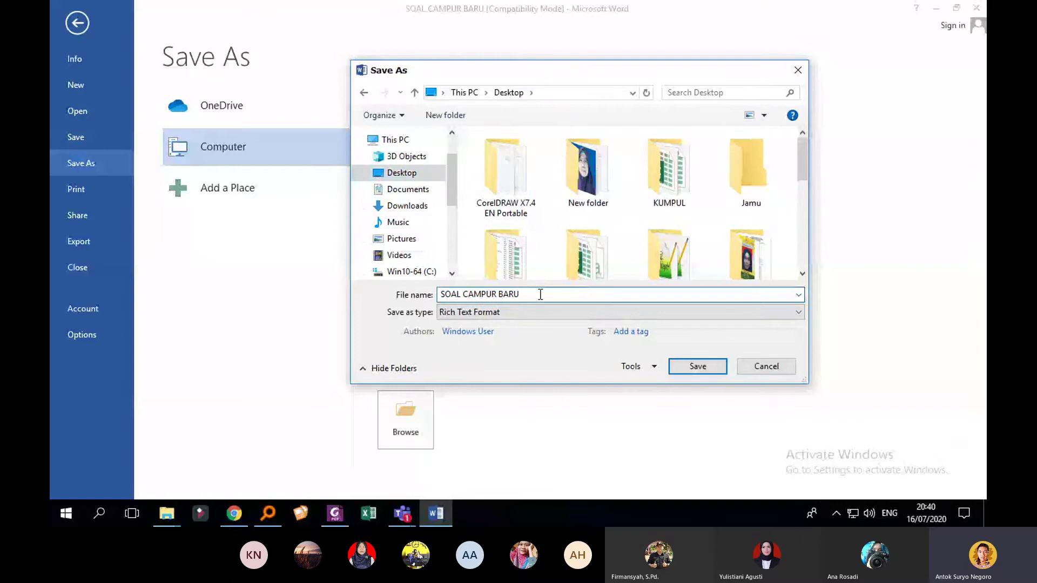
pyautogui.moveTo(529, 293); pyautogui.dragTo(497, 297)
pyautogui.write('an')
pyautogui.press('BackSpace')
pyautogui.press('BackSpace')
pyautogui.write('AN UJI COBA')
# Step: Keep Rich Text Format and save to the Desktop as SOAL CAMPURAN UJI COBA
pyautogui.click(493, 313)
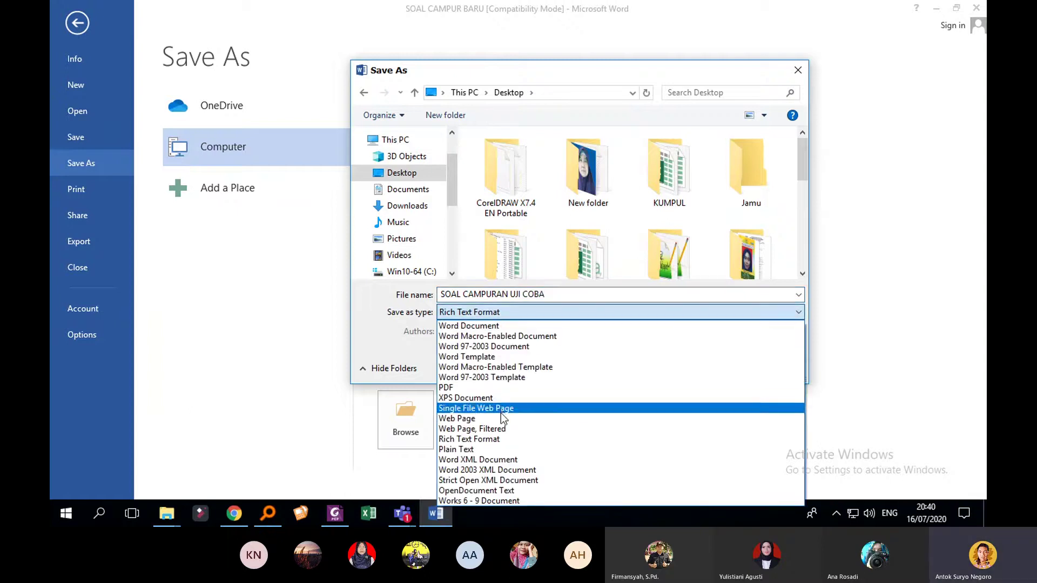
pyautogui.click(507, 439)
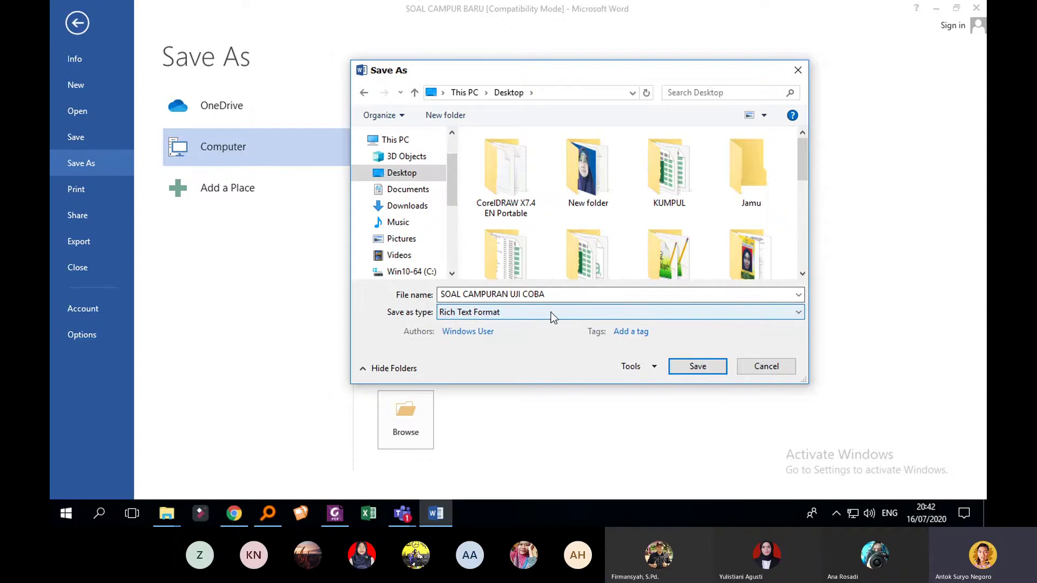
pyautogui.click(585, 310)
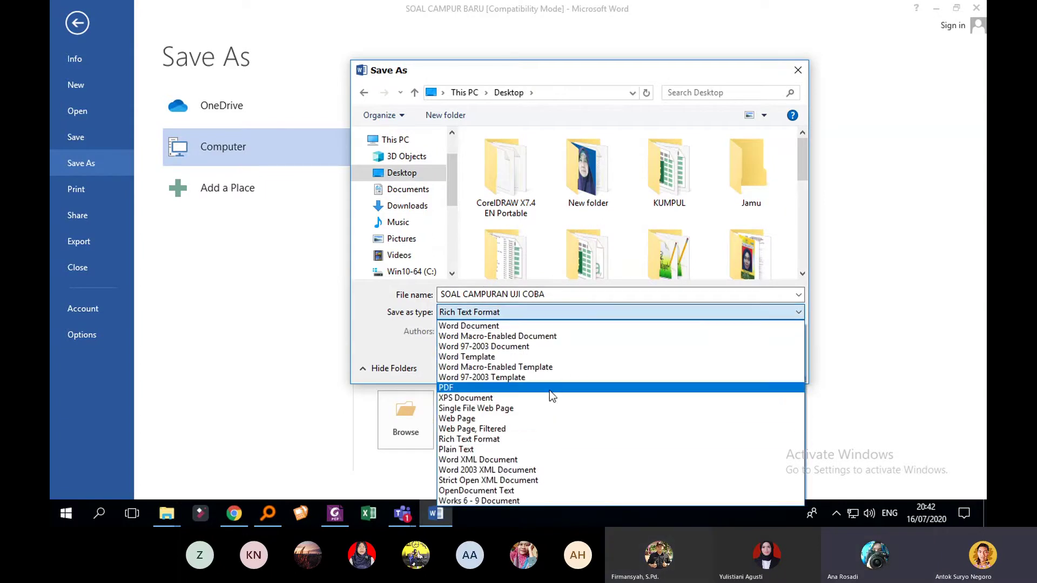
pyautogui.click(531, 441)
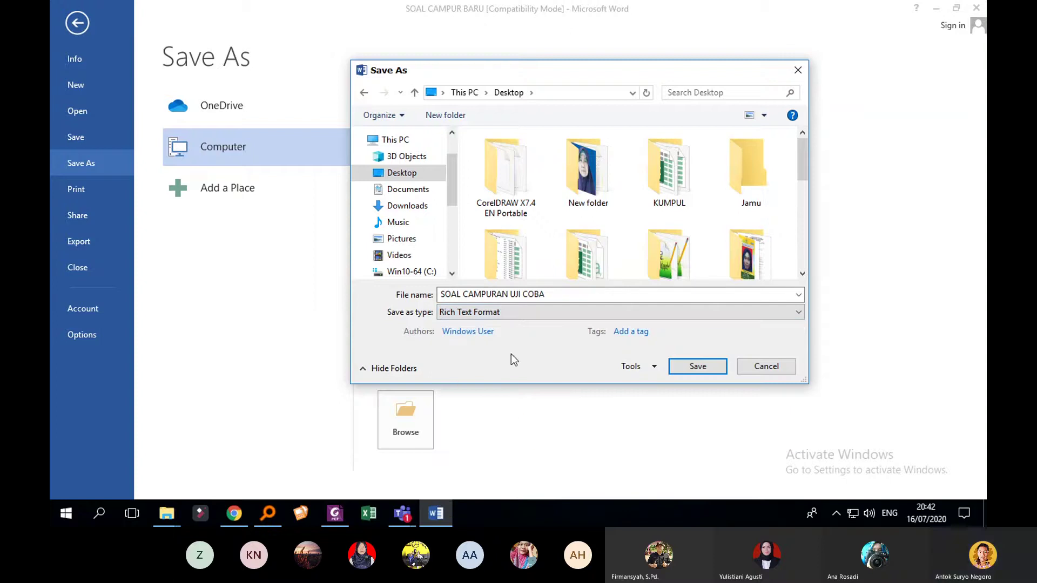
pyautogui.click(414, 190)
pyautogui.click(415, 177)
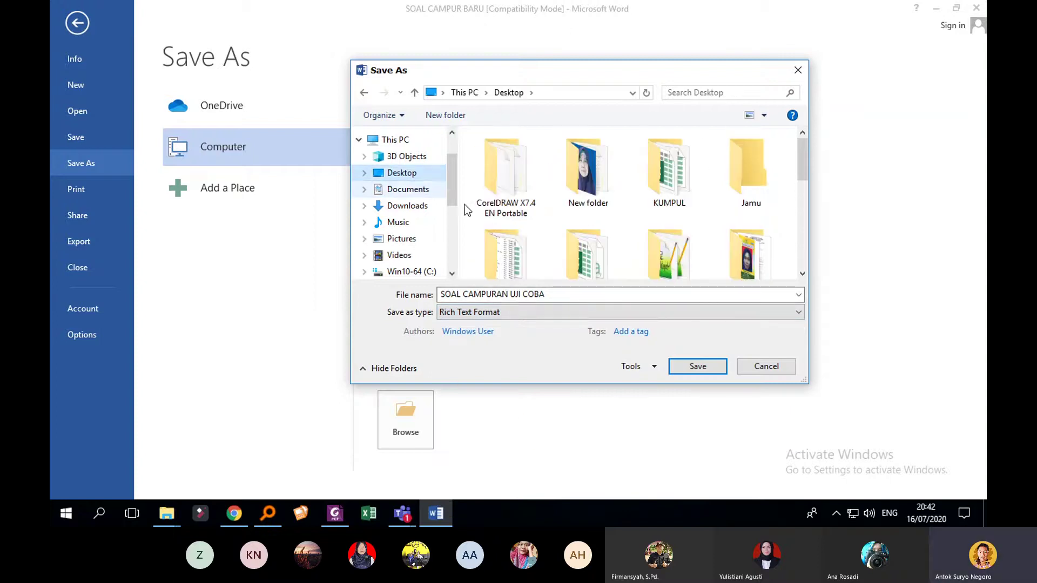
pyautogui.click(697, 366)
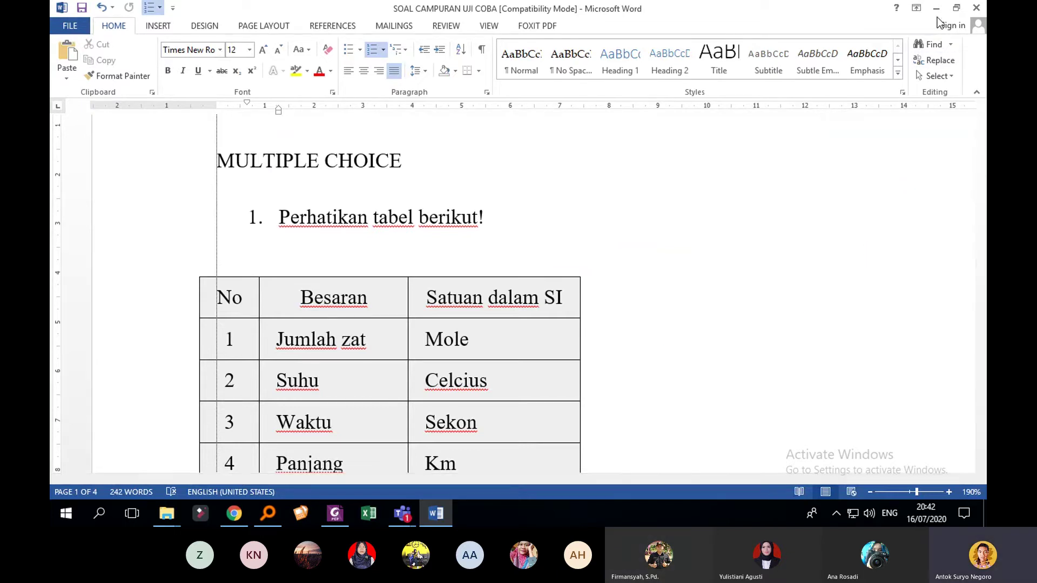
# Step: Close Word and search Windows for 'UNINSTA' to reach Apps & features
pyautogui.click(977, 10)
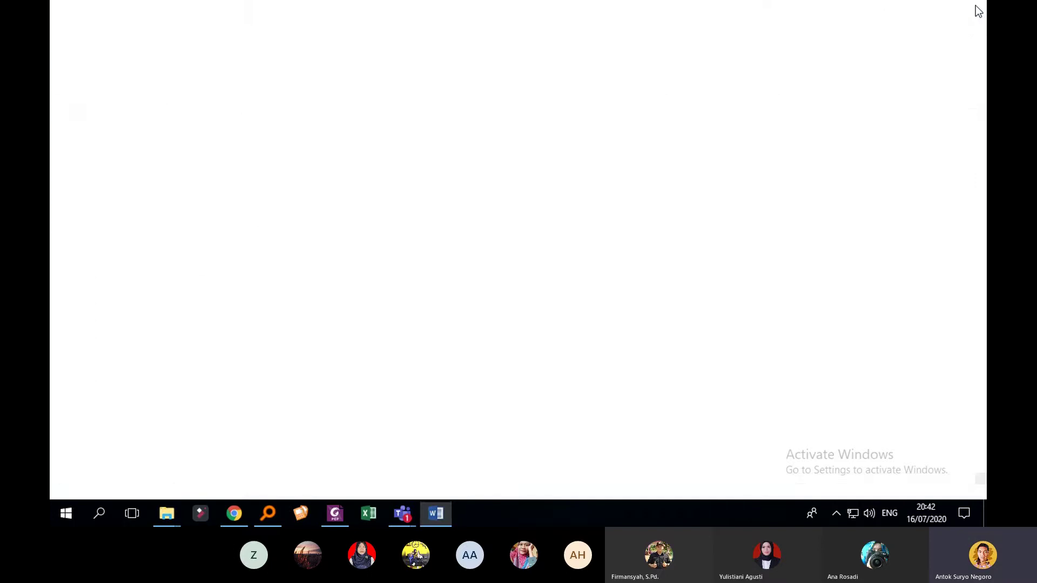
pyautogui.click(899, 7)
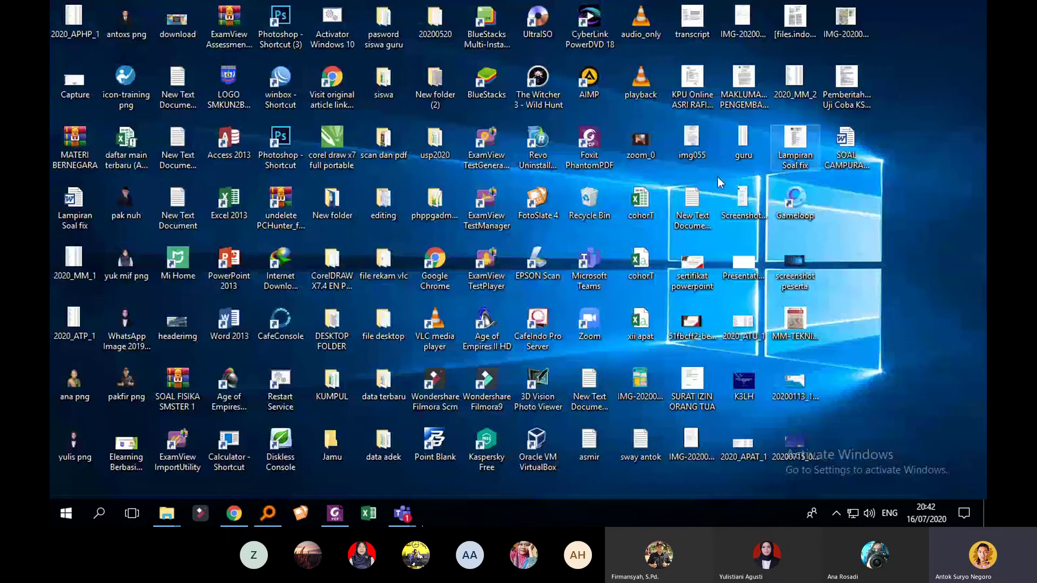
pyautogui.click(67, 504)
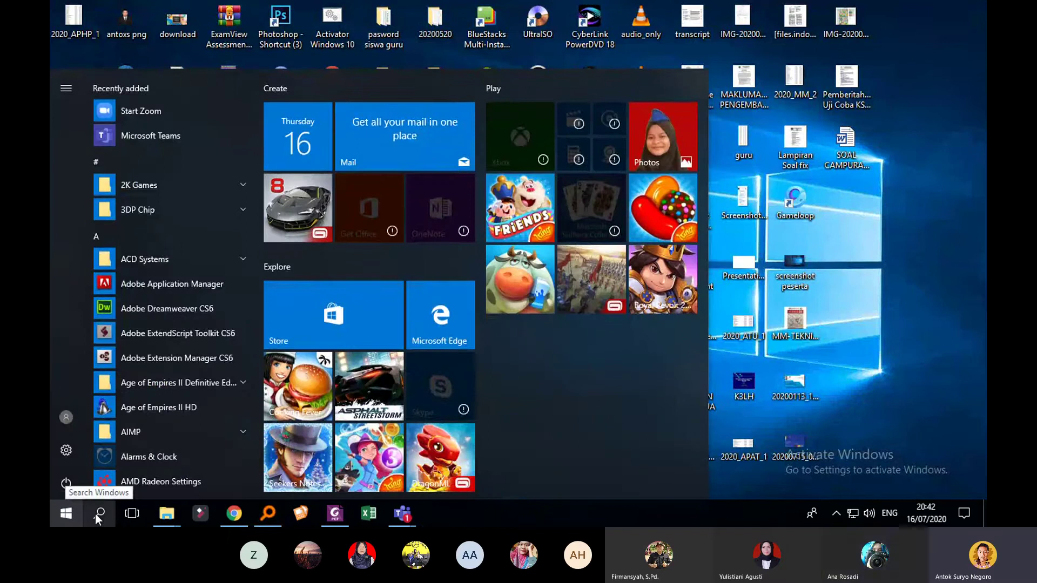
pyautogui.click(95, 514)
pyautogui.write('UNIN')
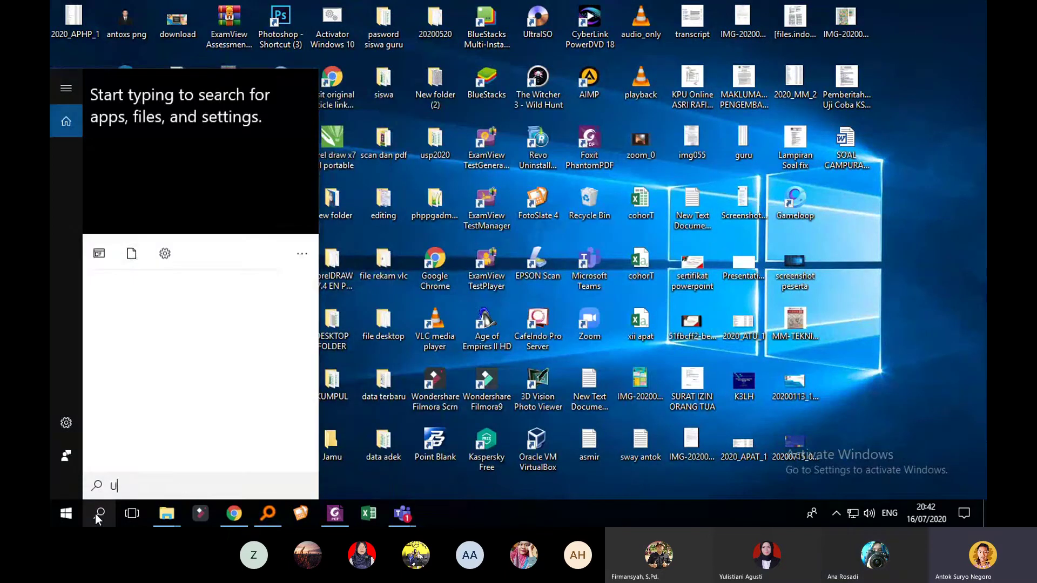
pyautogui.write('STA')
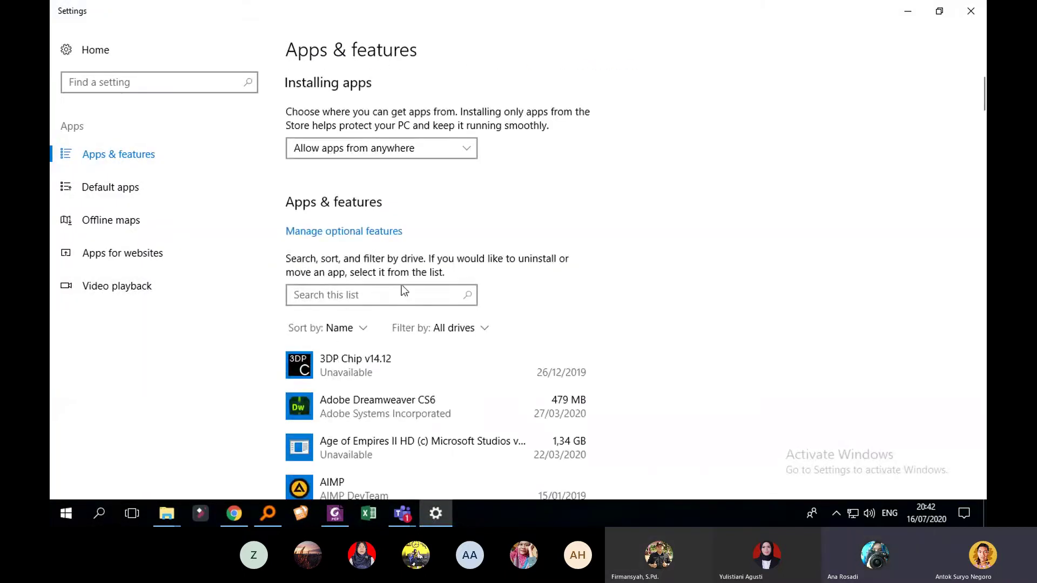
pyautogui.scroll(-5, 485, 315)
pyautogui.scroll(-7, 485, 313)
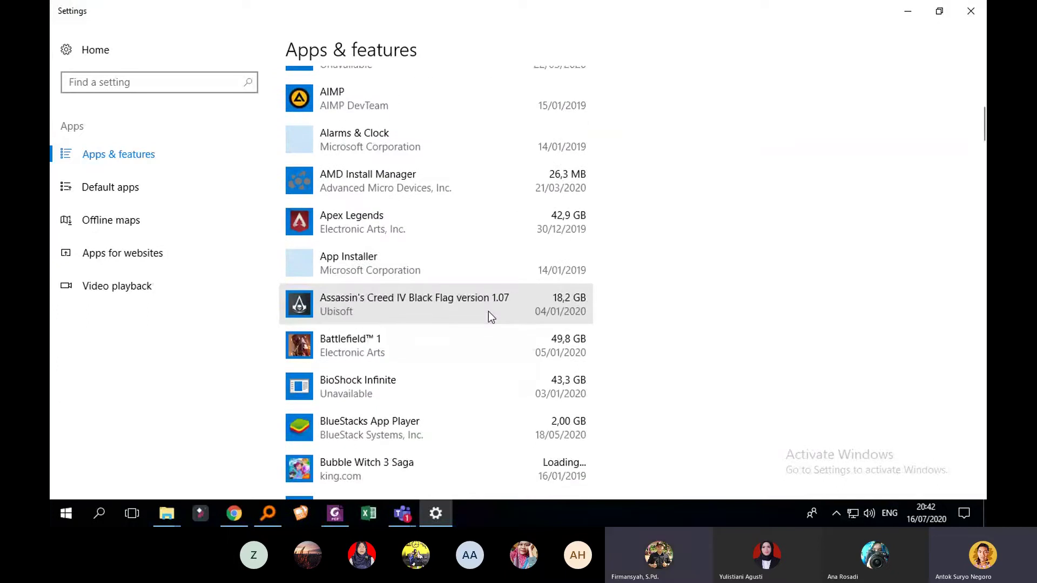
pyautogui.scroll(12, 488, 311)
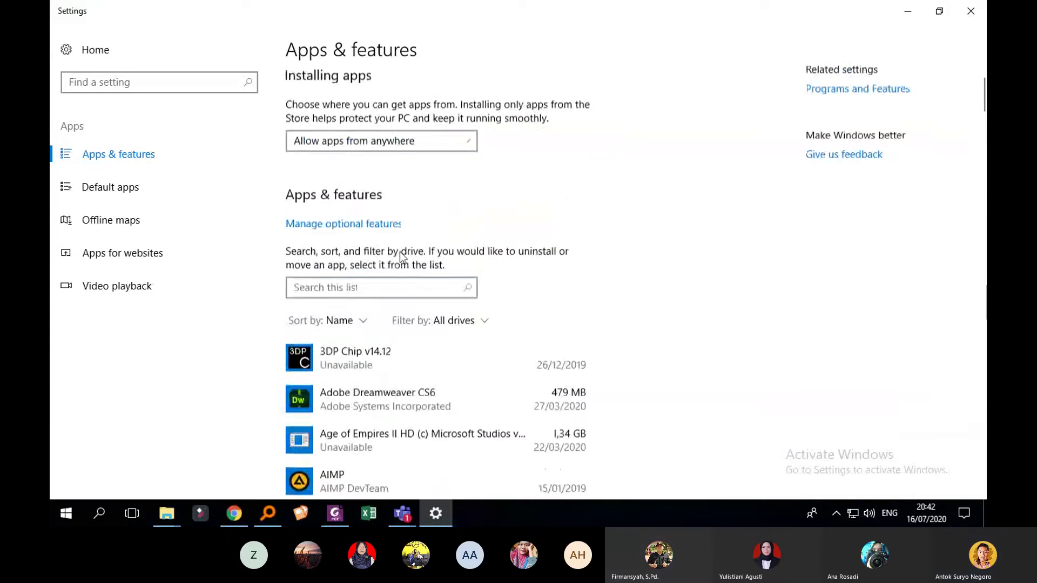
# Step: Filter the apps list for EXAMVIE and uninstall ExamView Assessment Suite
pyautogui.click(359, 294)
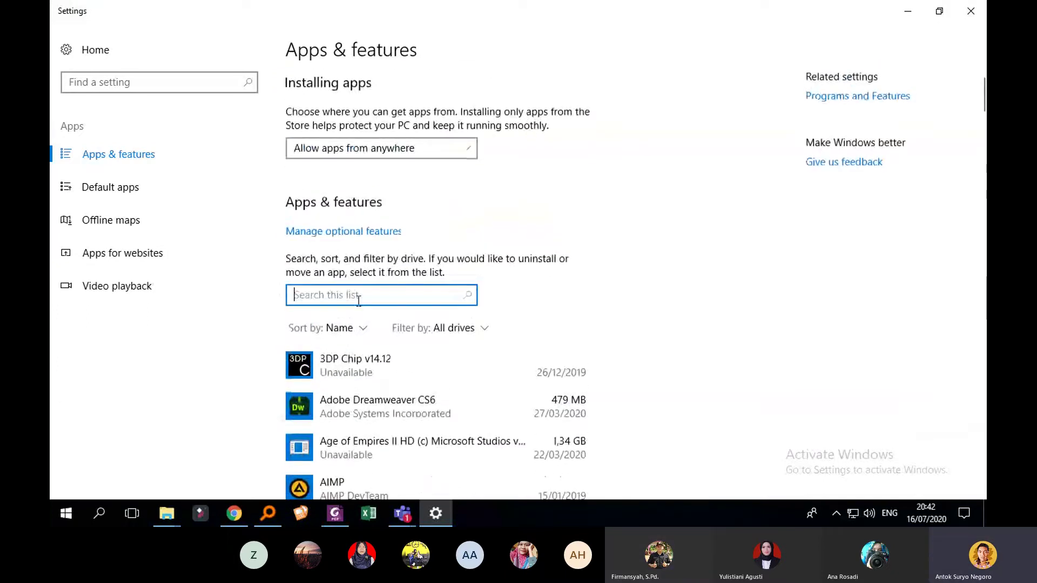
pyautogui.write('EXAMVIE')
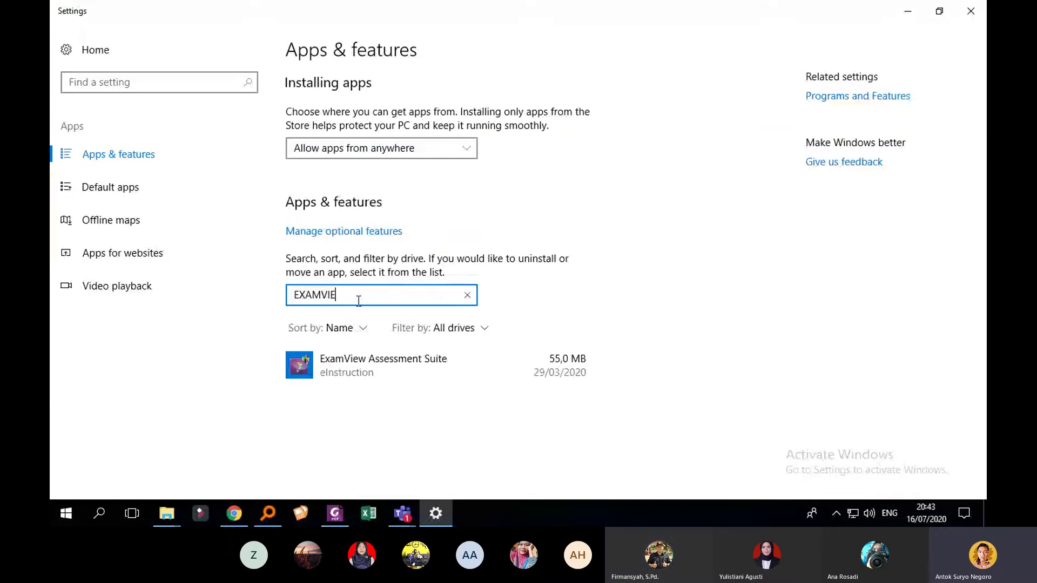
pyautogui.click(498, 369)
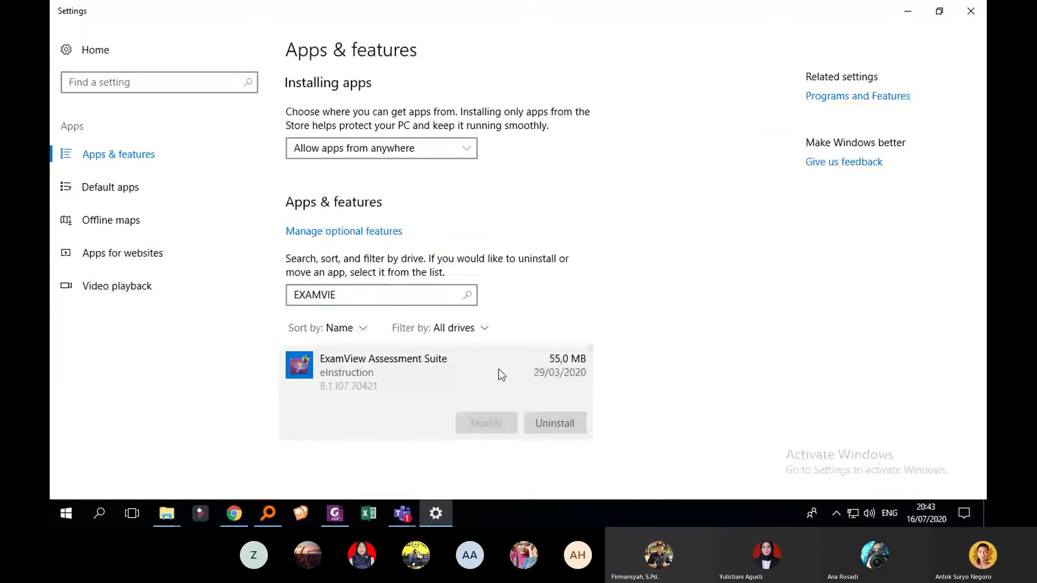
pyautogui.click(536, 421)
pyautogui.click(623, 381)
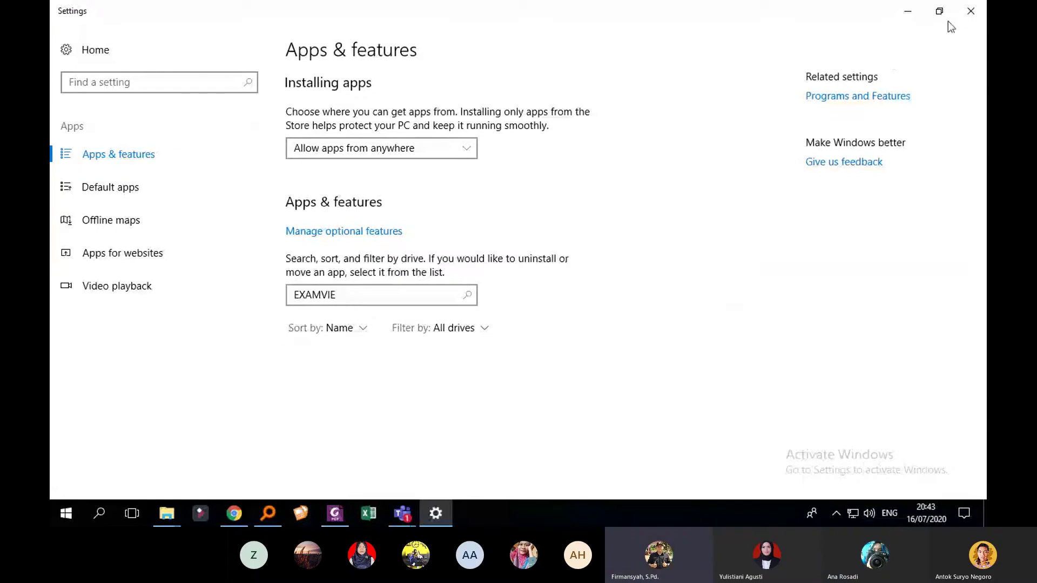
# Step: Close Settings, find the ExamView zip via 'EXAMVIEW' in Everything, and paste it onto the desktop
pyautogui.click(970, 11)
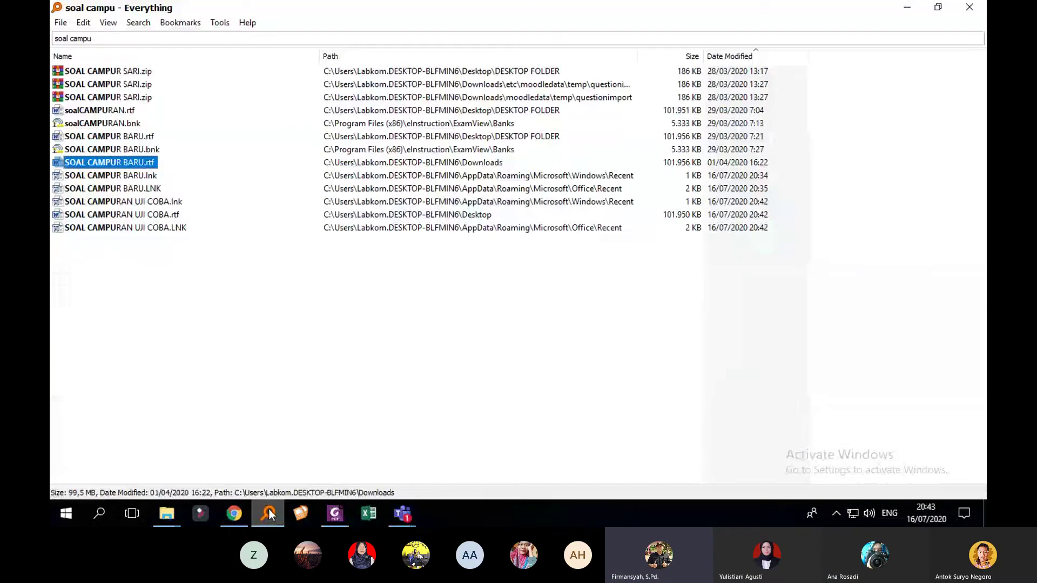
pyautogui.click(97, 35)
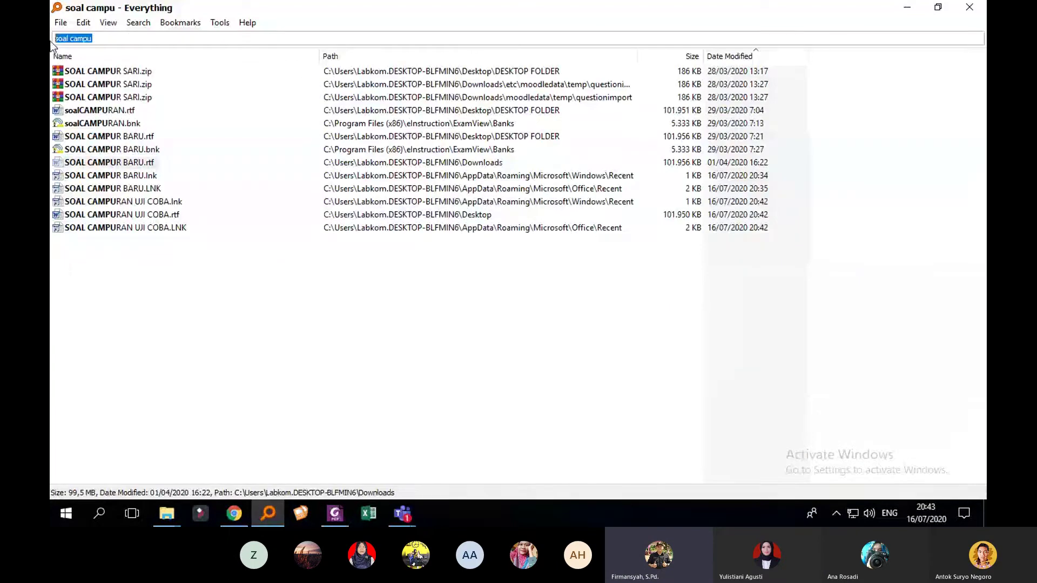
pyautogui.write('EXAM')
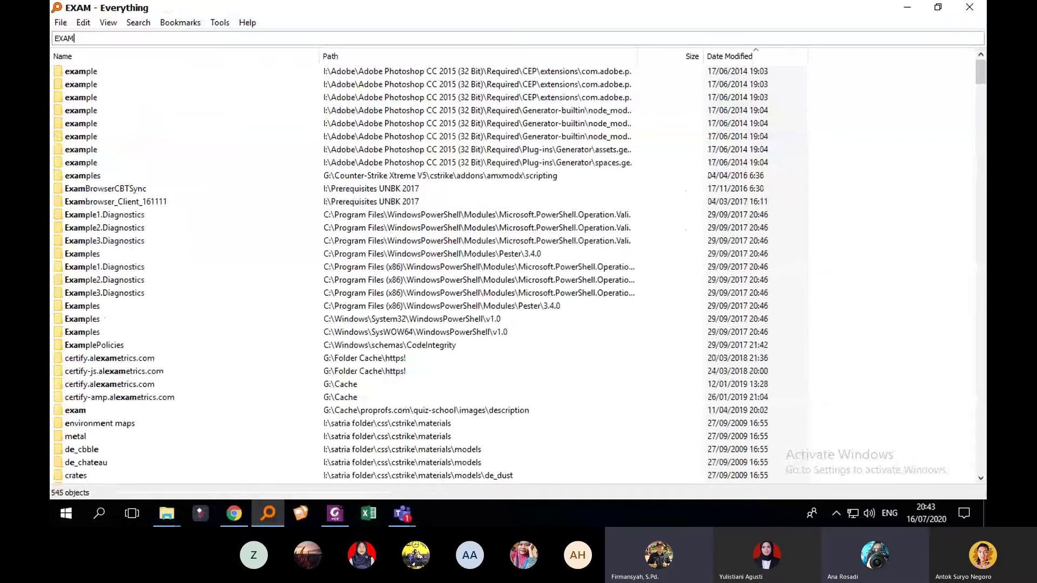
pyautogui.write('VIEW')
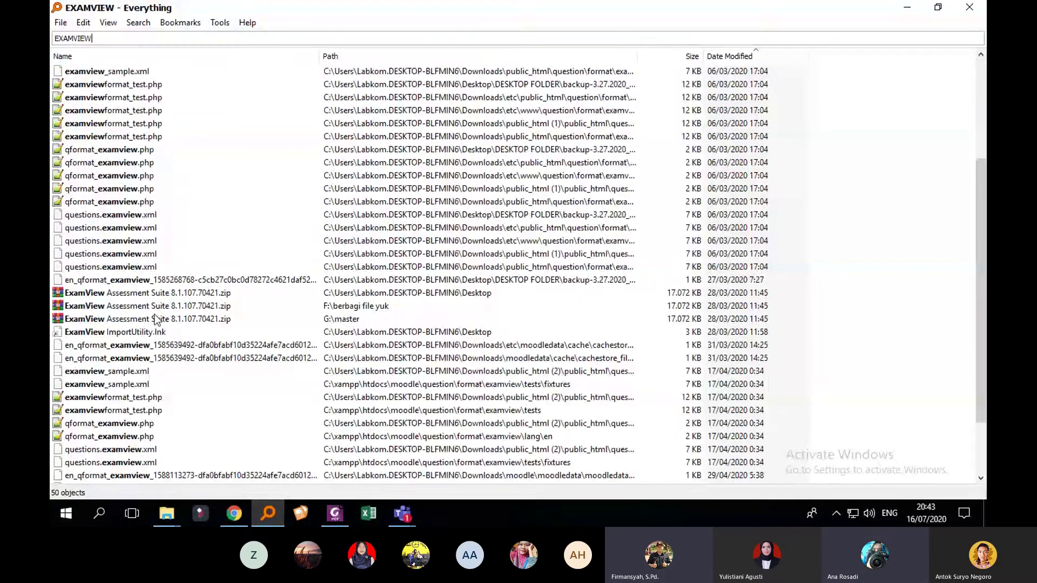
pyautogui.rightClick(157, 320)
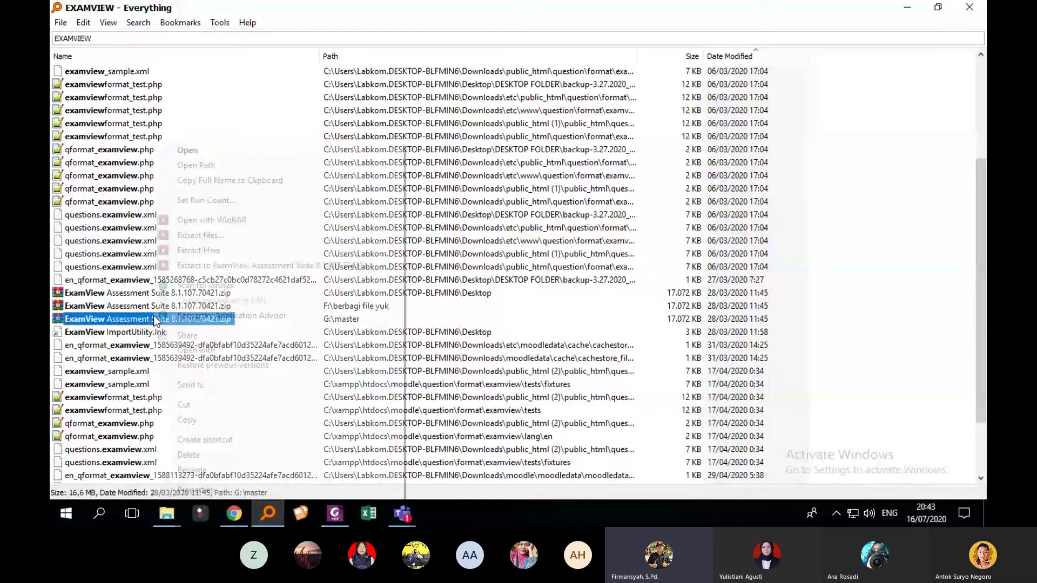
pyautogui.click(902, 36)
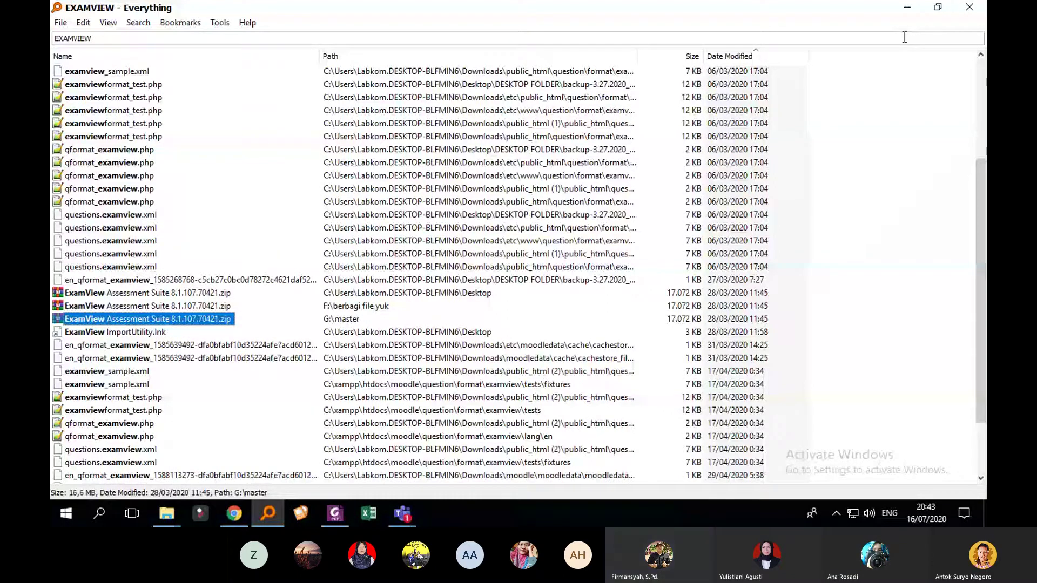
pyautogui.click(907, 8)
pyautogui.hotkey('ctrl', 'v')
pyautogui.click(551, 164)
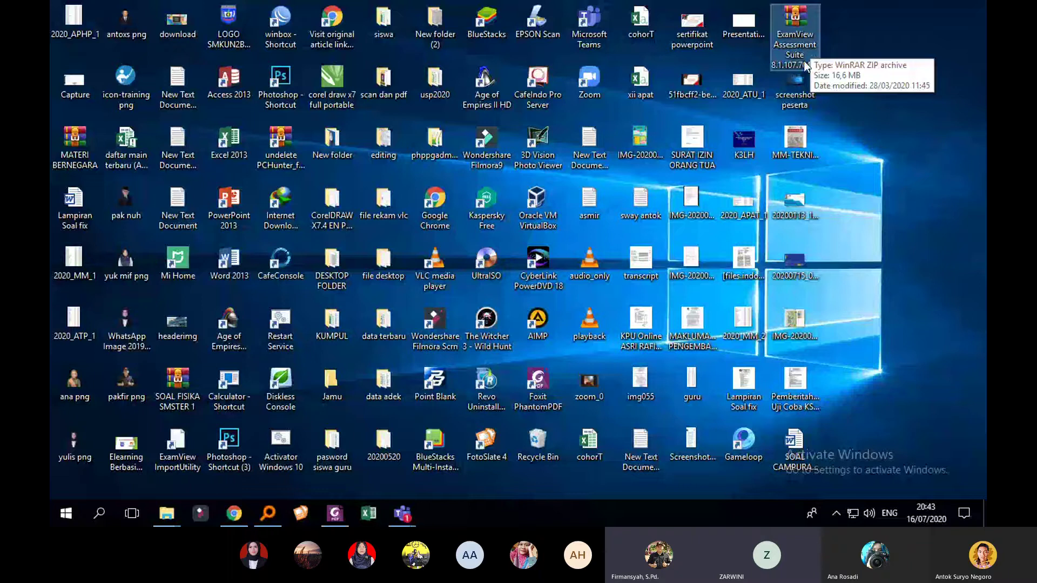
# Step: Switch back to the Teams meeting window with Alt+Tab
pyautogui.moveTo(403, 513)
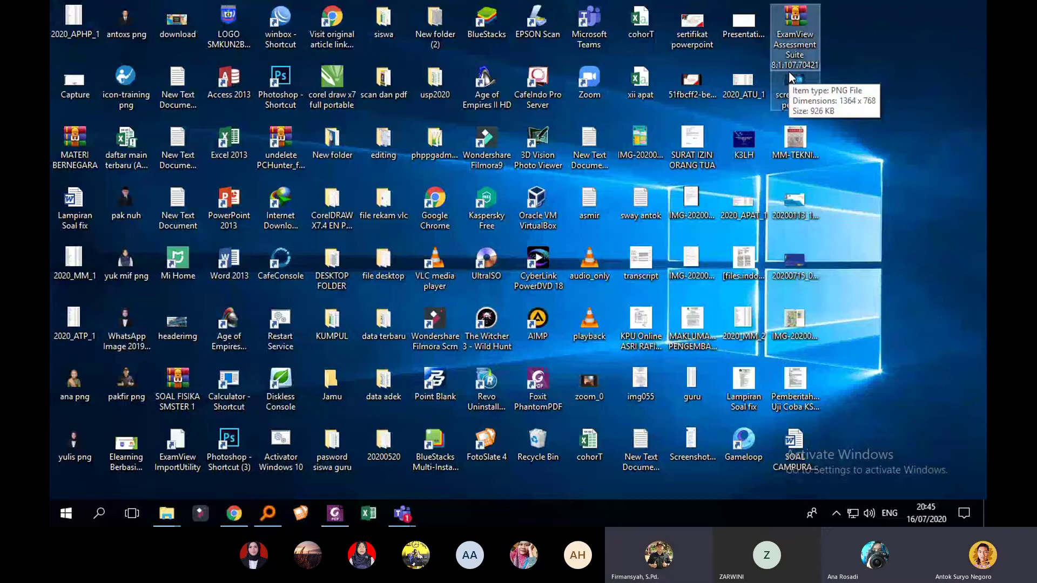
pyautogui.hotkey('alt', 'Tab')
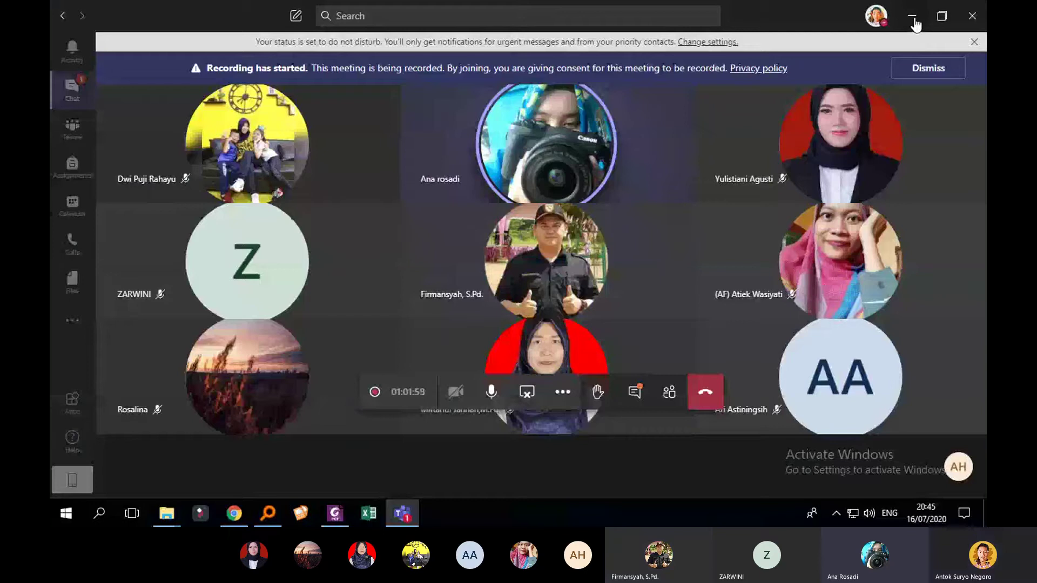
# Step: Minimize both the Teams meeting window and its mini meeting window
pyautogui.click(914, 18)
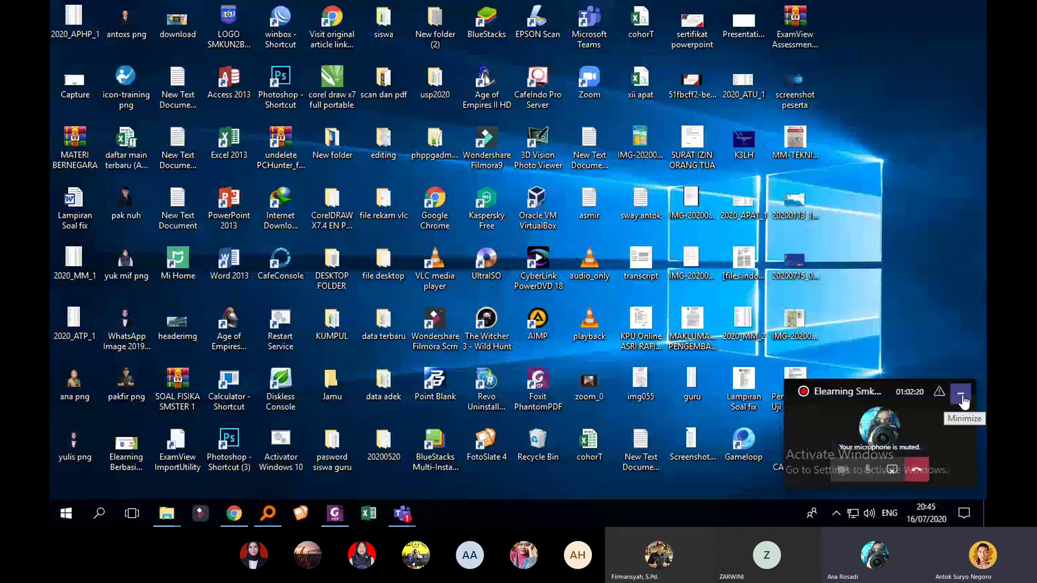
pyautogui.click(962, 398)
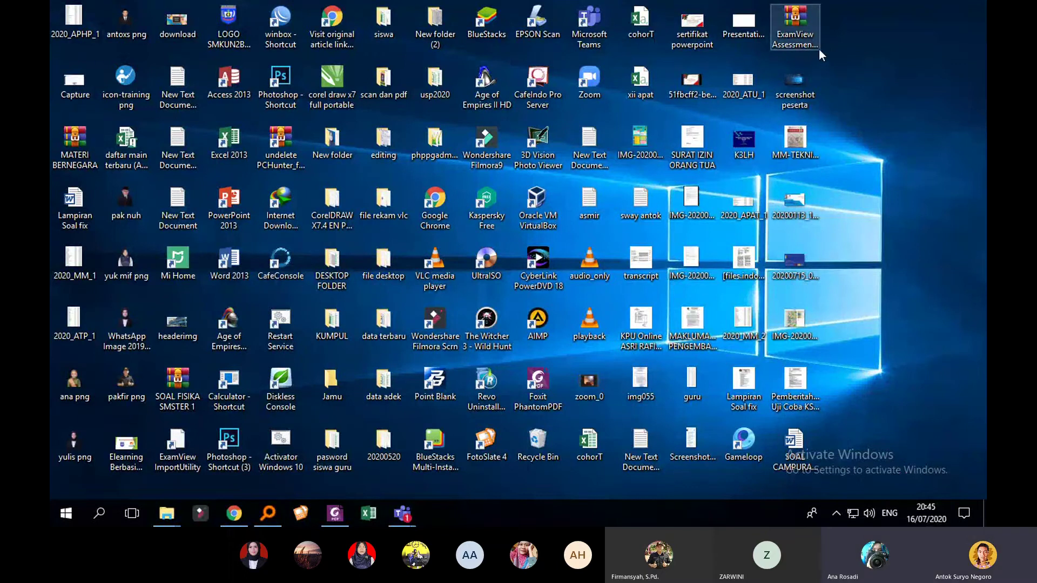
pyautogui.click(806, 37)
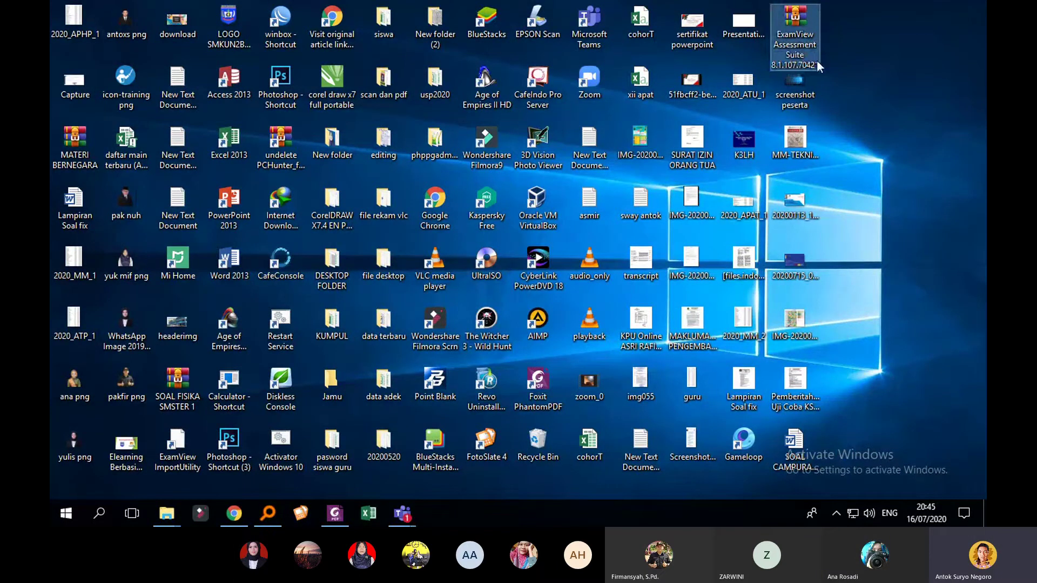
pyautogui.click(810, 45)
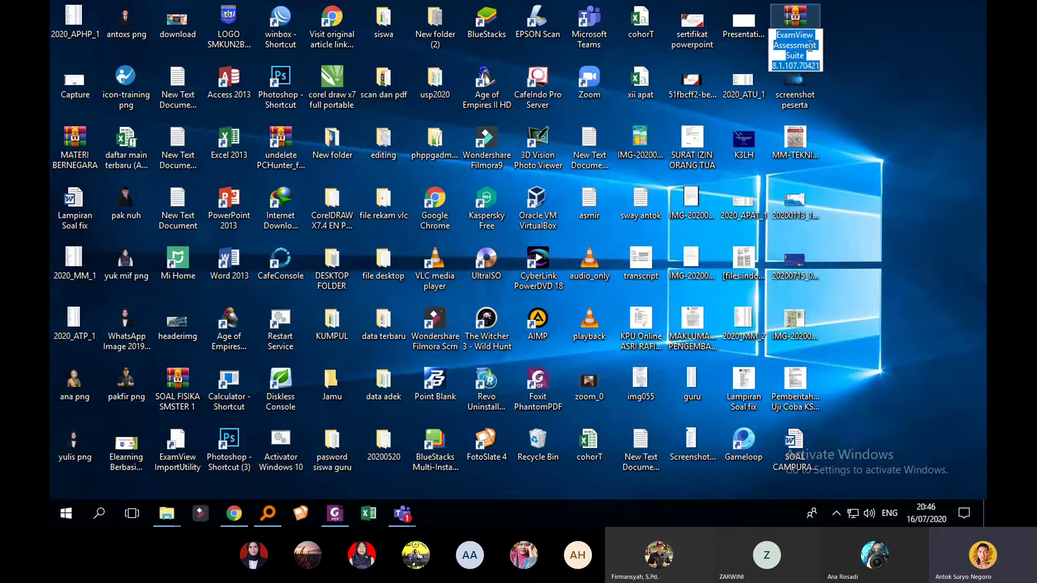
pyautogui.click(836, 52)
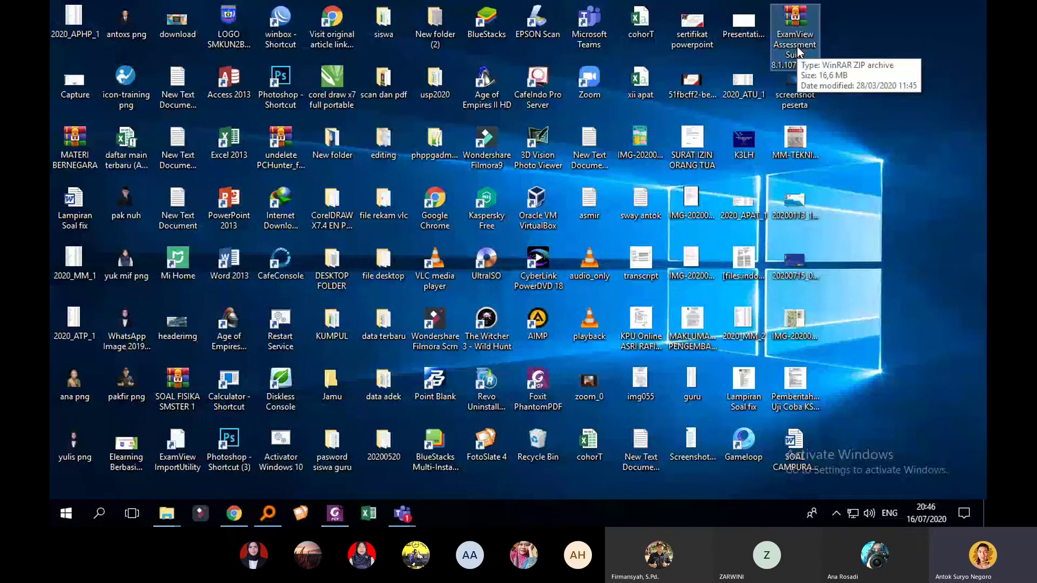
# Step: Open the ExamView zip in WinRAR and run the .msi installer inside it
pyautogui.doubleClick(795, 27)
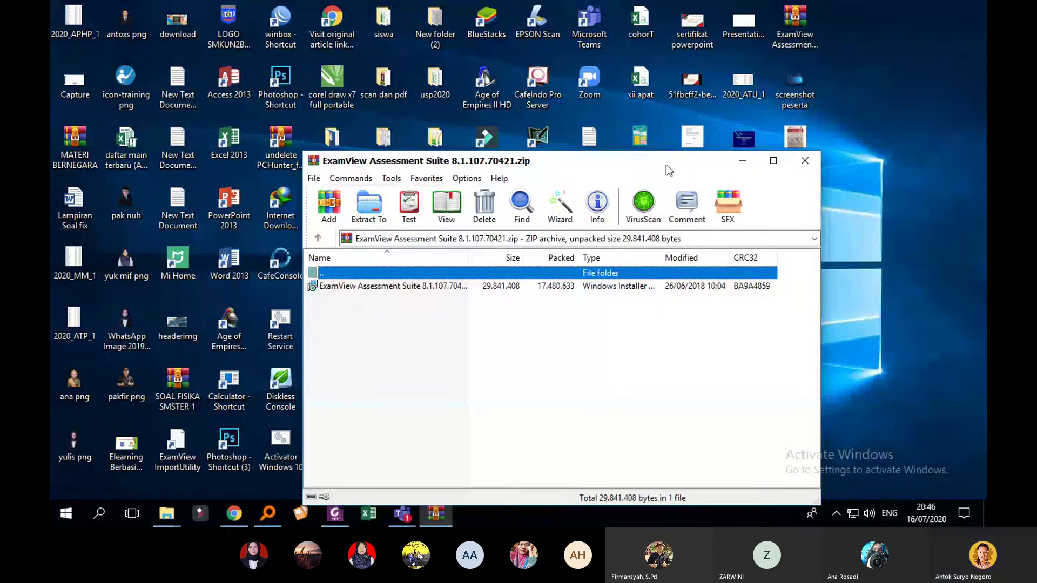
pyautogui.moveTo(666, 164); pyautogui.dragTo(625, 79)
pyautogui.doubleClick(365, 202)
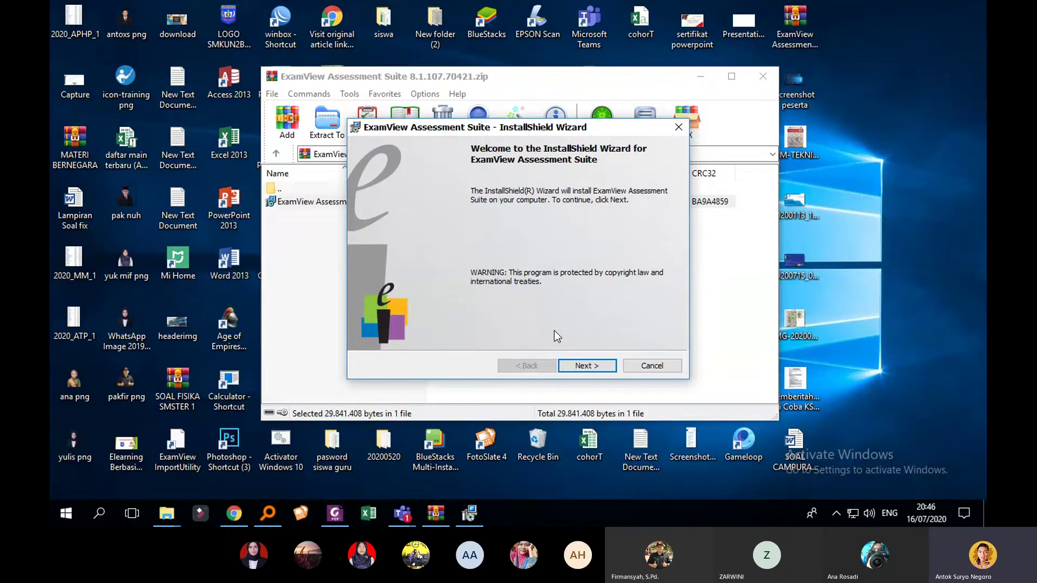
# Step: Install ExamView Assessment Suite with the licence accepted and Complete setup, then finish and minimize WinRAR
pyautogui.click(591, 367)
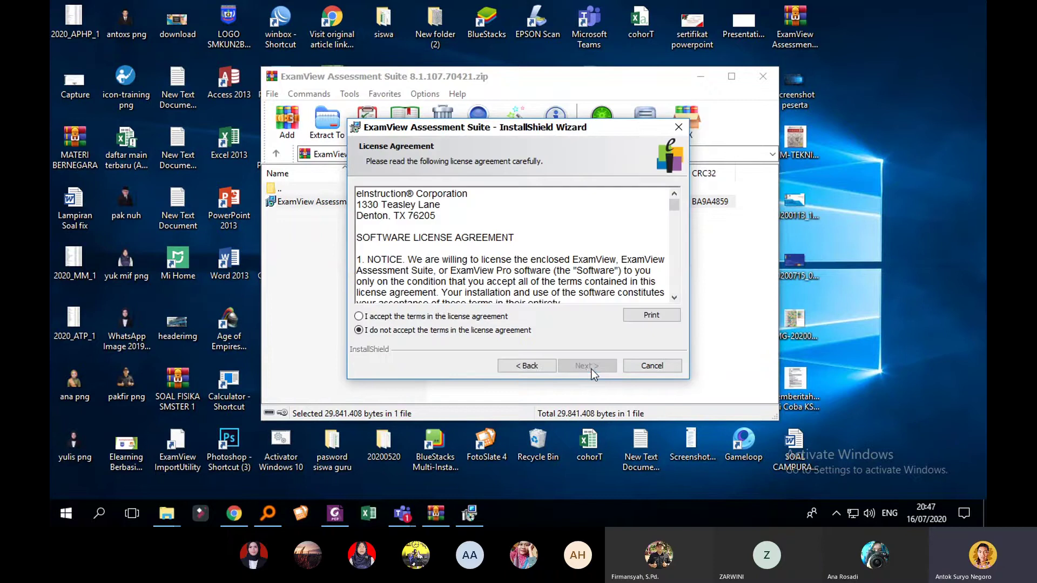
pyautogui.click(424, 319)
pyautogui.click(583, 372)
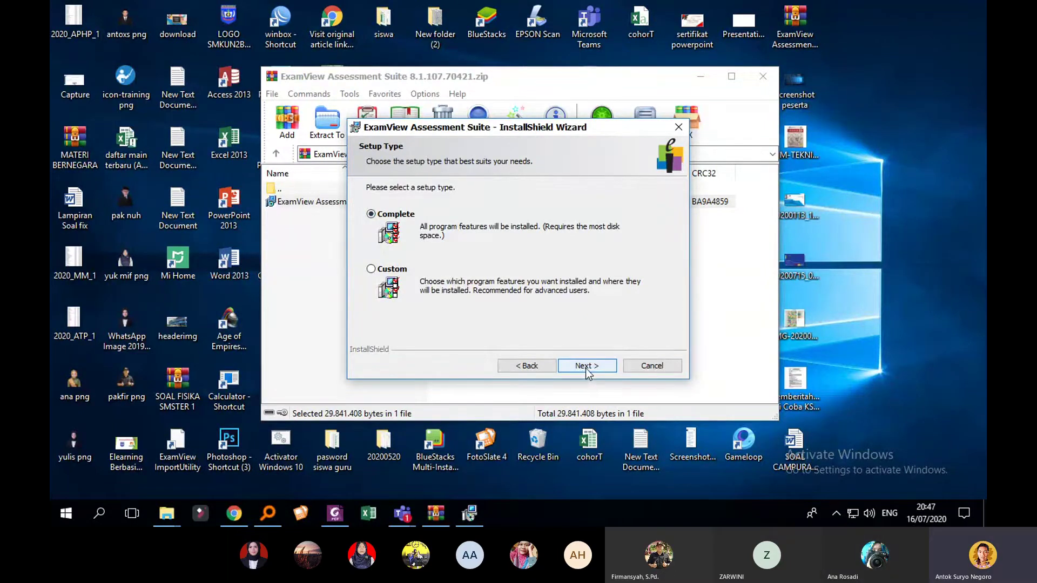
pyautogui.click(588, 367)
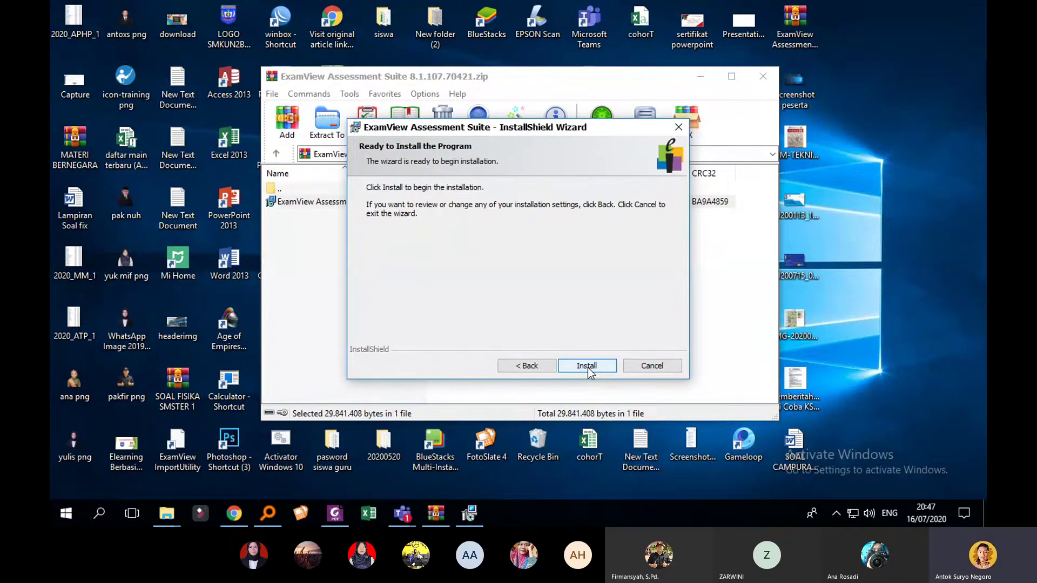
pyautogui.click(587, 367)
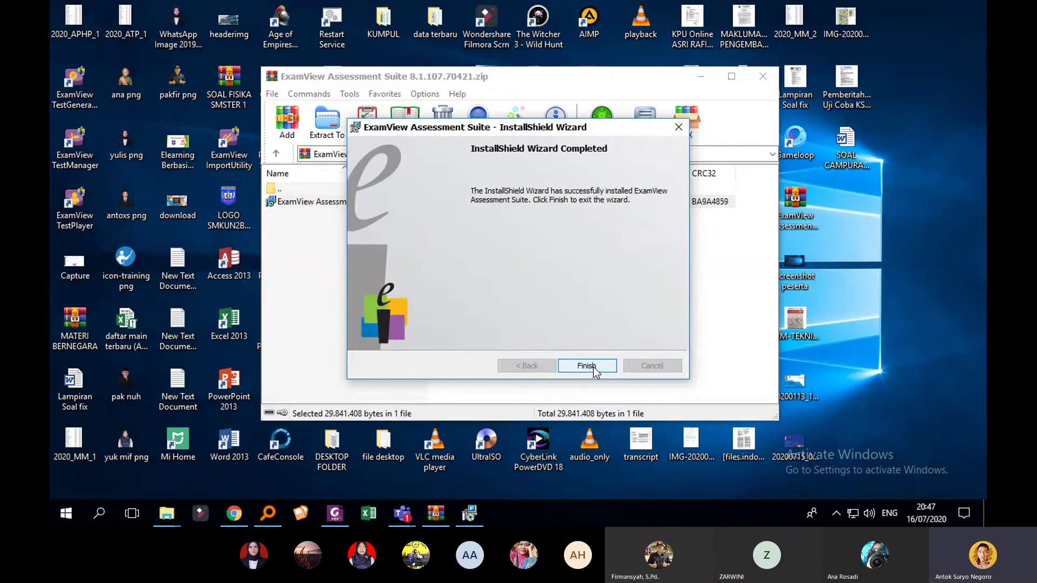
pyautogui.click(586, 366)
pyautogui.click(701, 76)
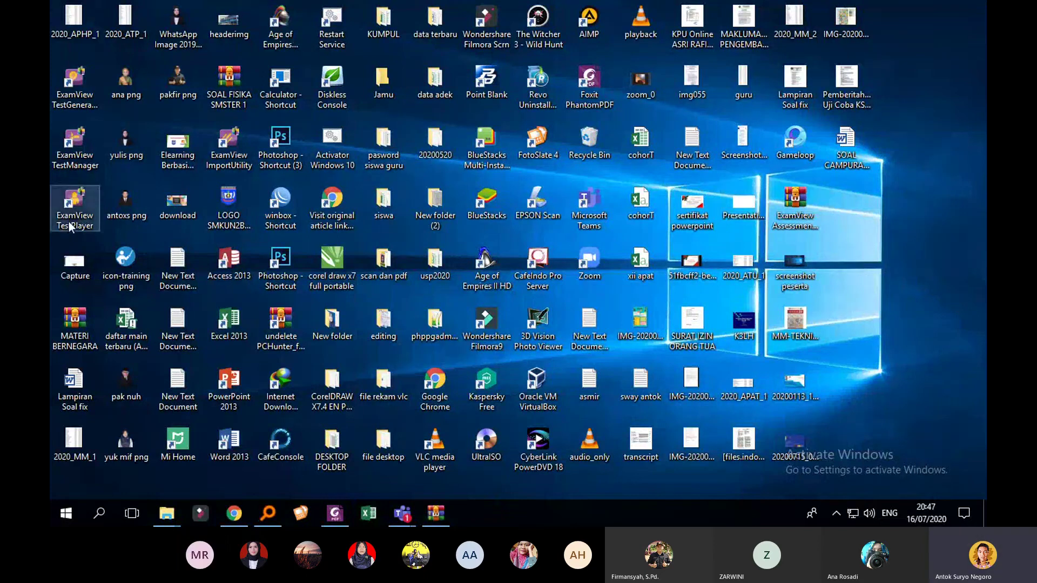
# Step: Delete the ExamView ImportUtility desktop shortcut and select the three remaining ExamView shortcuts
pyautogui.rightClick(227, 161)
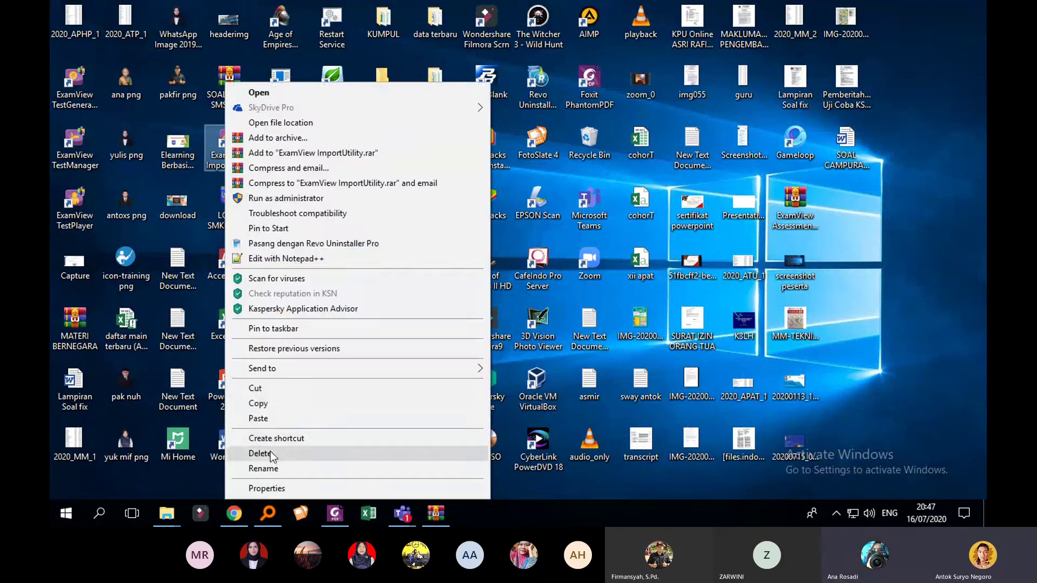
pyautogui.click(264, 454)
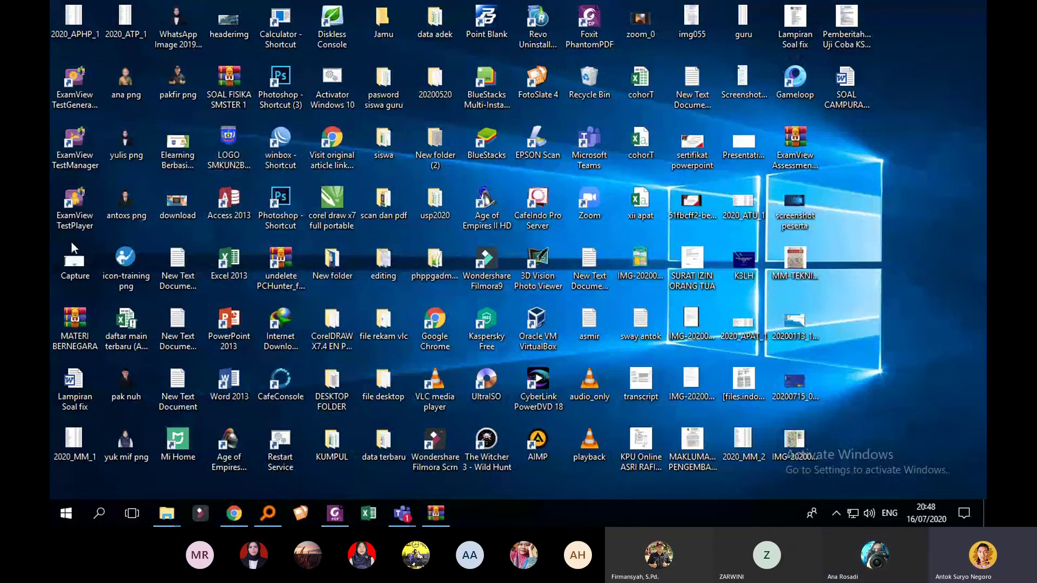
pyautogui.moveTo(71, 242); pyautogui.dragTo(89, 82)
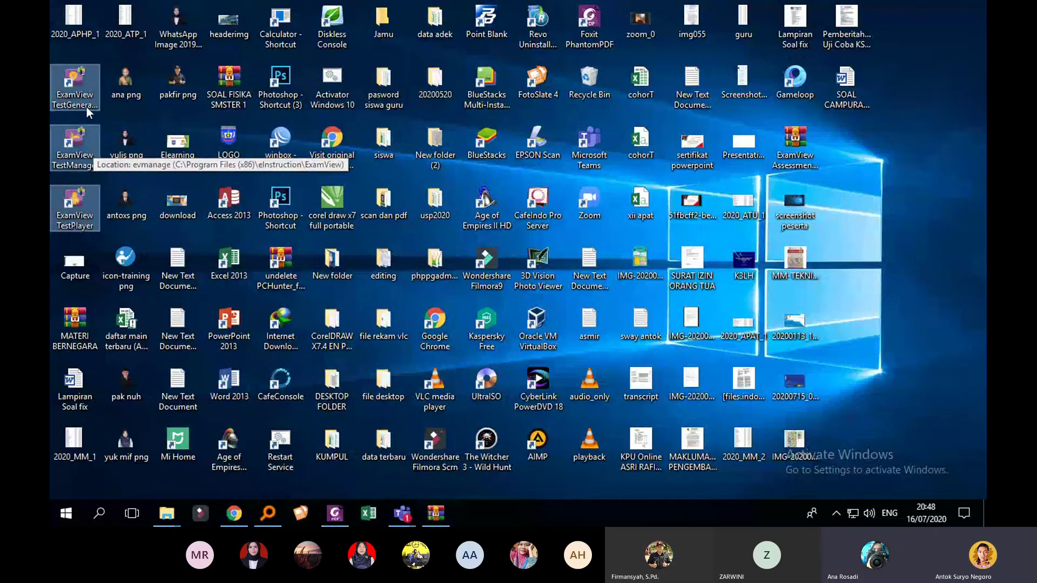
# Step: Select the TestGenerator, TestManager and TestPlayer shortcuts in turn, then show TestPlayer's context menu
pyautogui.click(85, 98)
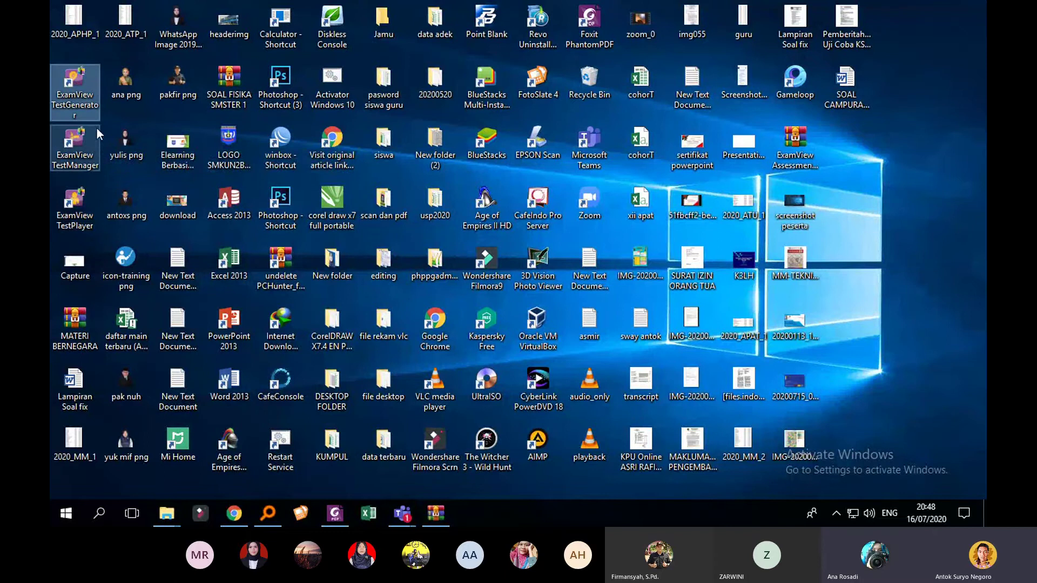
pyautogui.click(90, 158)
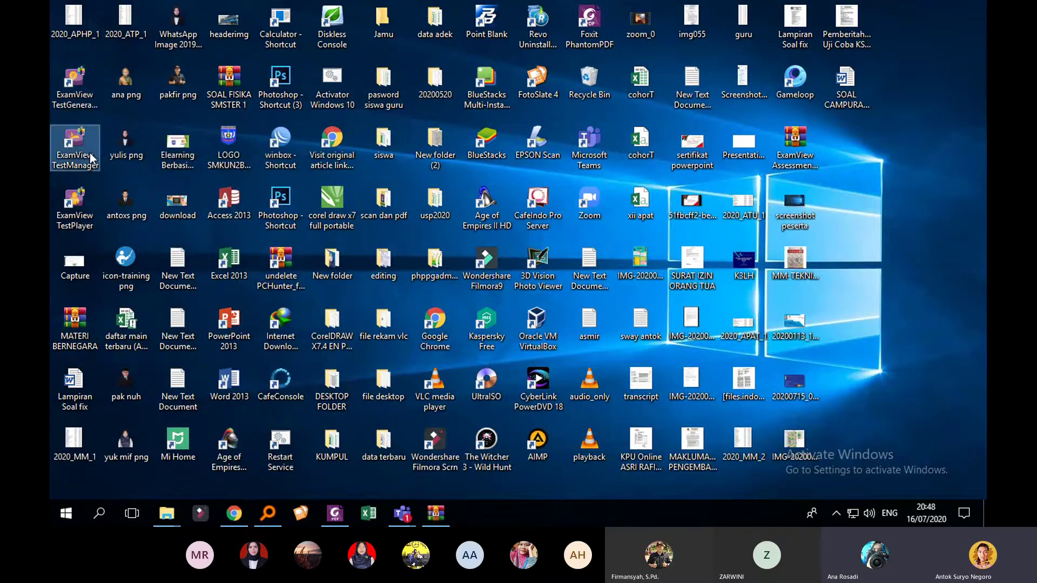
pyautogui.click(90, 228)
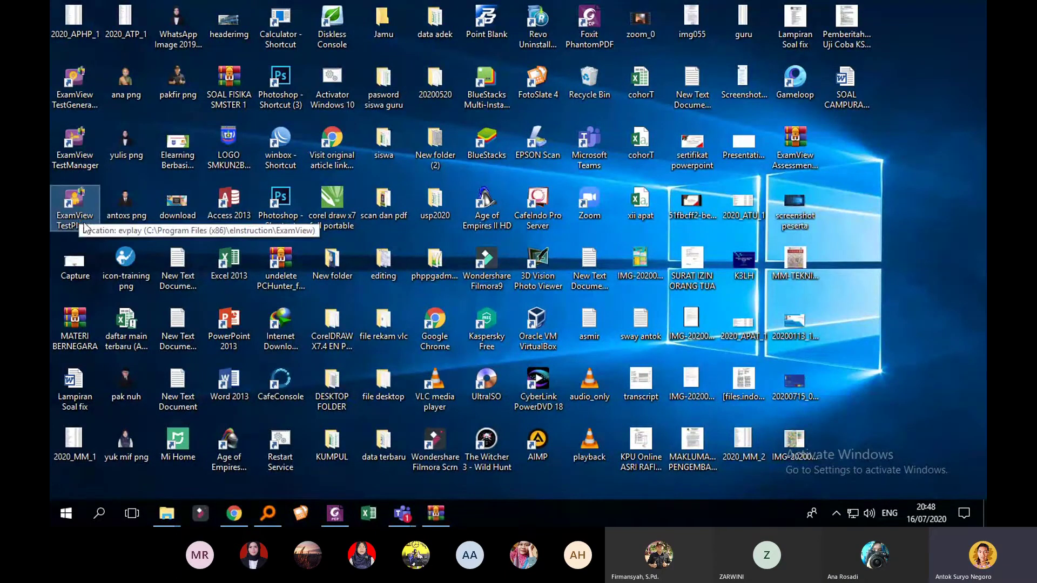
pyautogui.click(78, 167)
pyautogui.rightClick(73, 212)
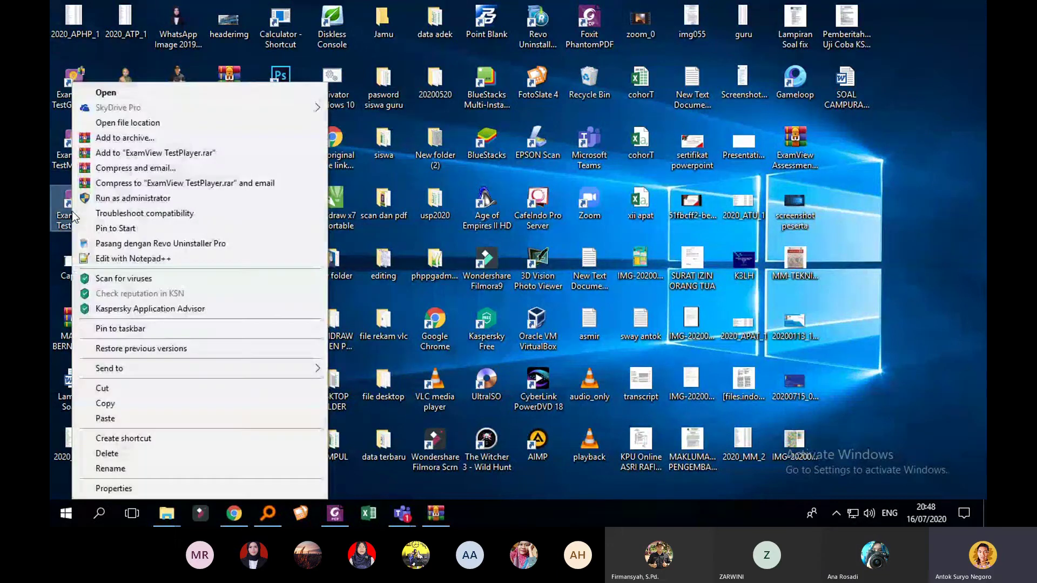
# Step: Send evimport from the ExamView install folder to the desktop as a shortcut, then minimize Explorer
pyautogui.click(170, 123)
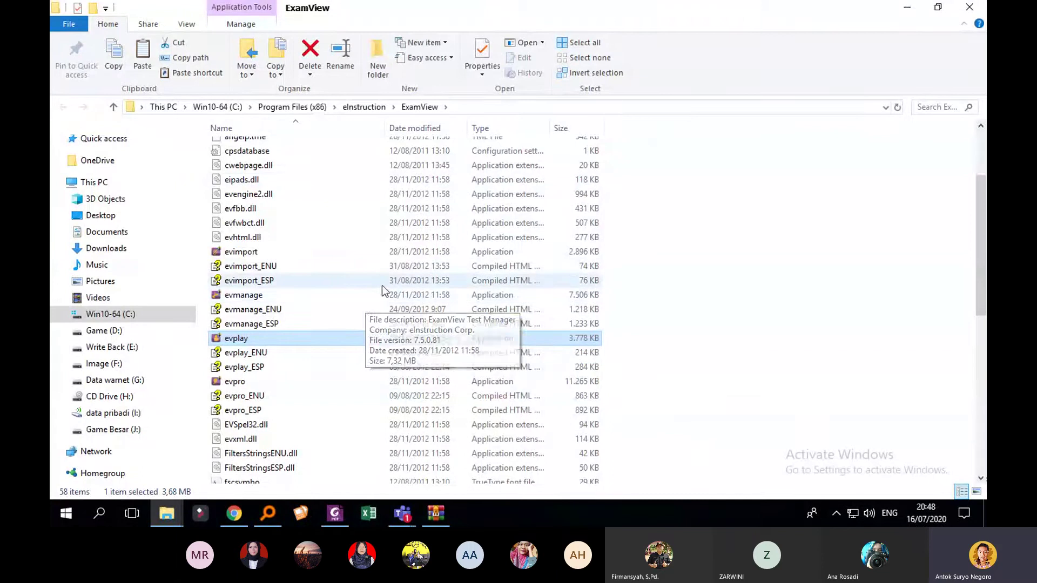
pyautogui.click(403, 257)
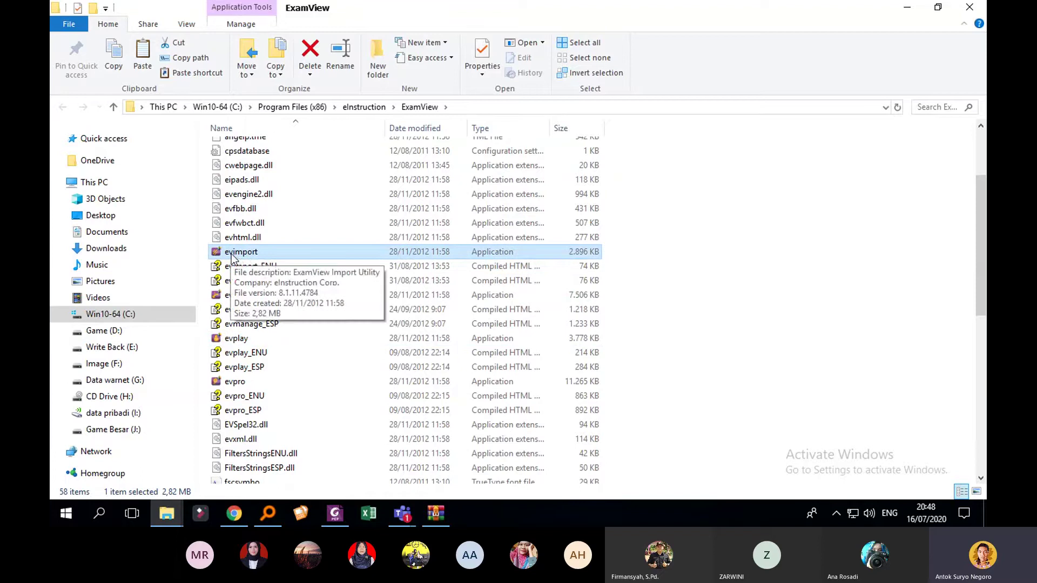
pyautogui.rightClick(292, 252)
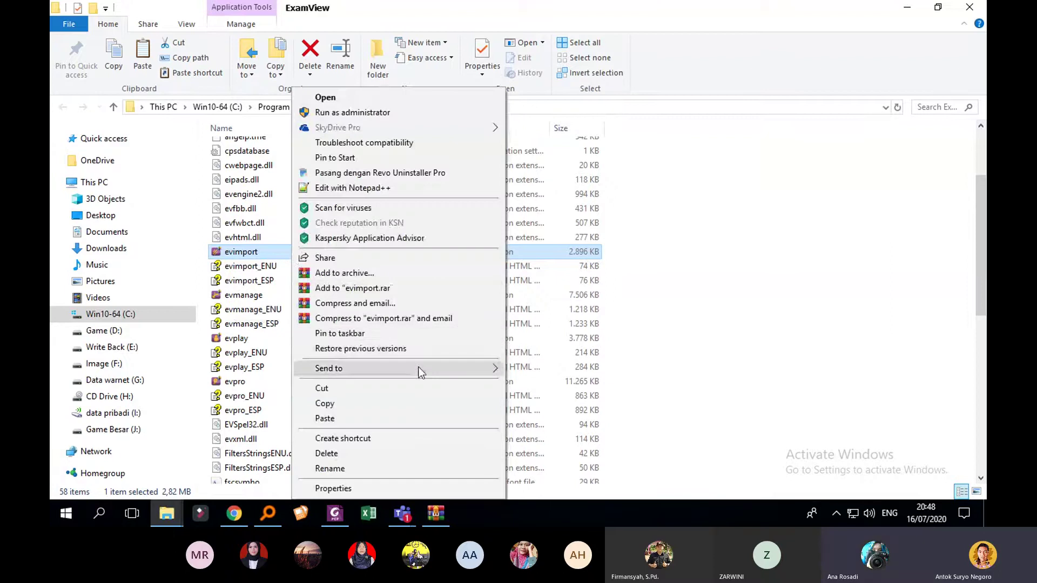
pyautogui.moveTo(420, 369)
pyautogui.click(553, 400)
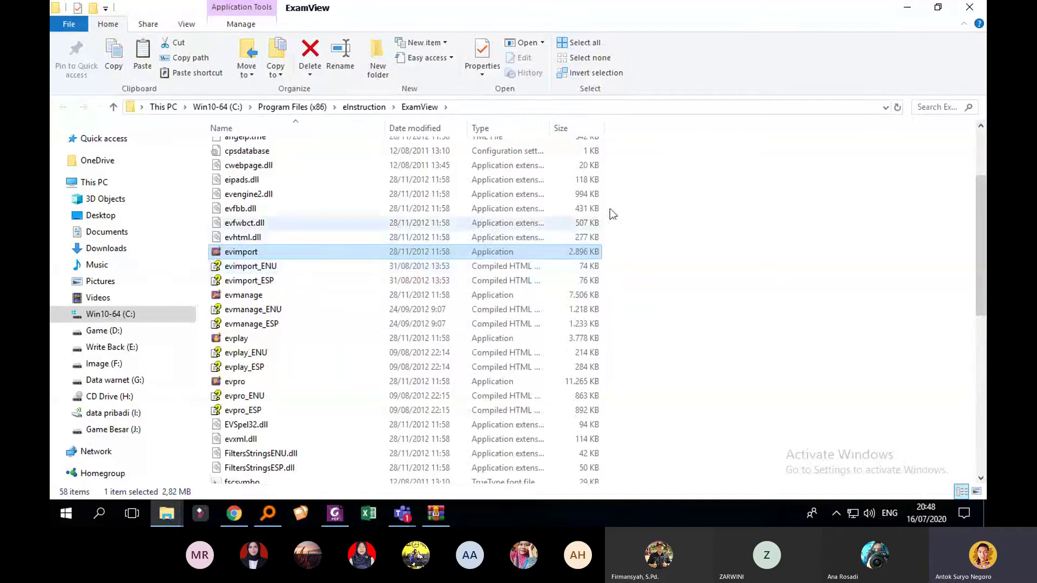
pyautogui.click(907, 7)
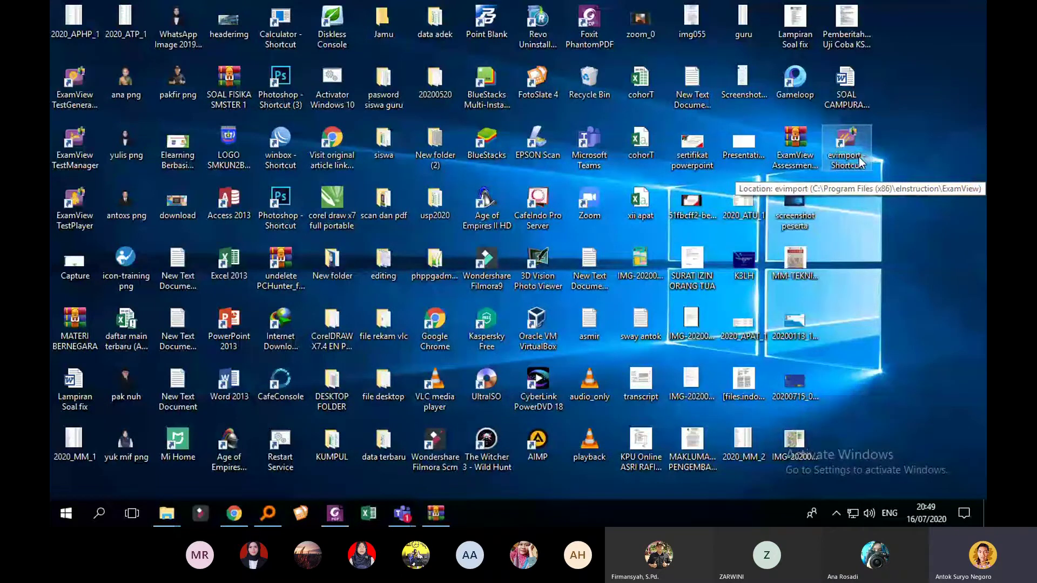
# Step: Launch the Import Utility from the evimport shortcut and set the Desktop as the RTF source folder
pyautogui.doubleClick(860, 162)
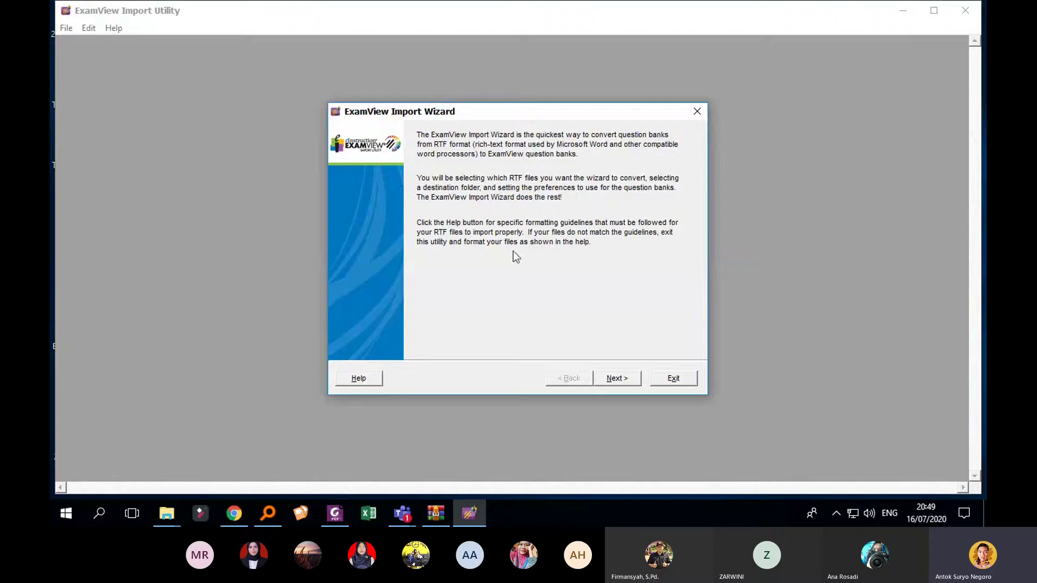
pyautogui.click(626, 380)
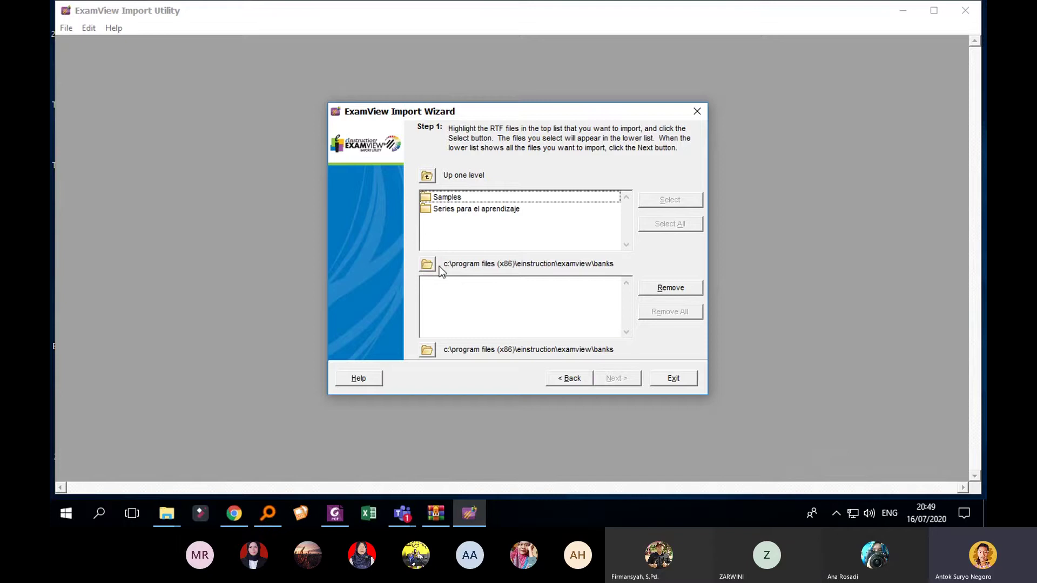
pyautogui.click(429, 269)
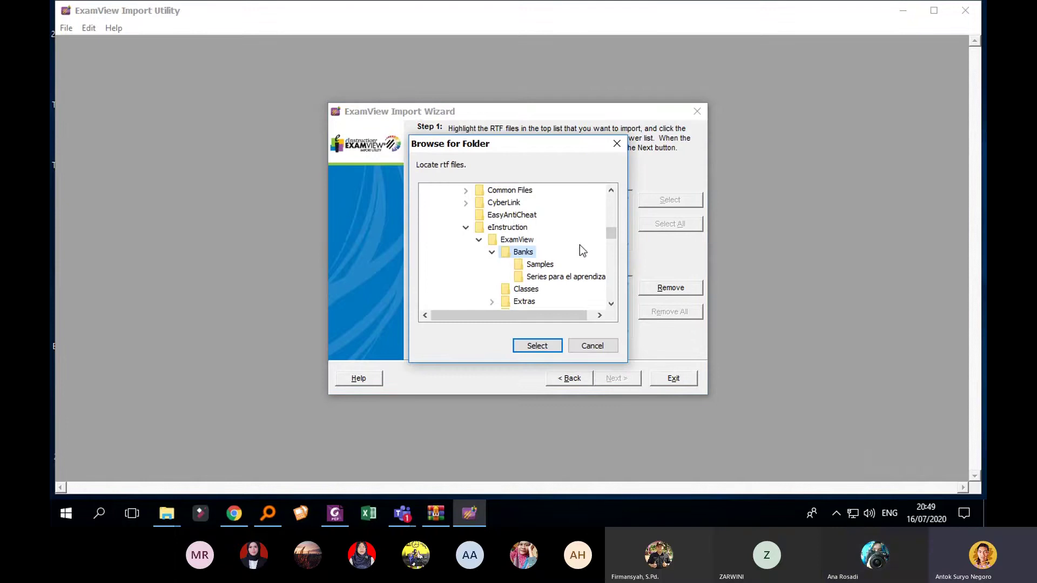
pyautogui.moveTo(609, 235); pyautogui.dragTo(613, 206)
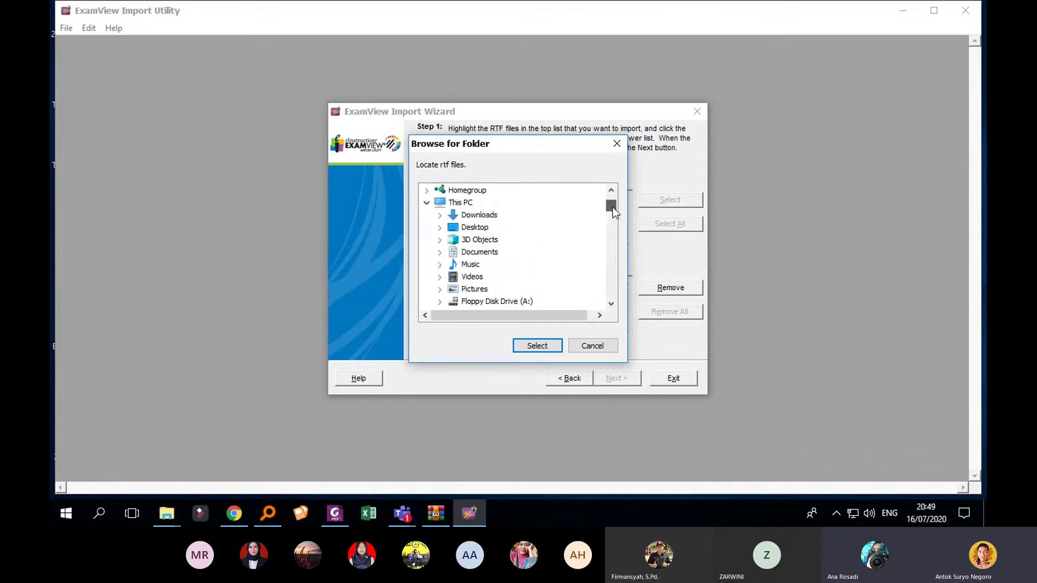
pyautogui.click(475, 228)
pyautogui.click(538, 348)
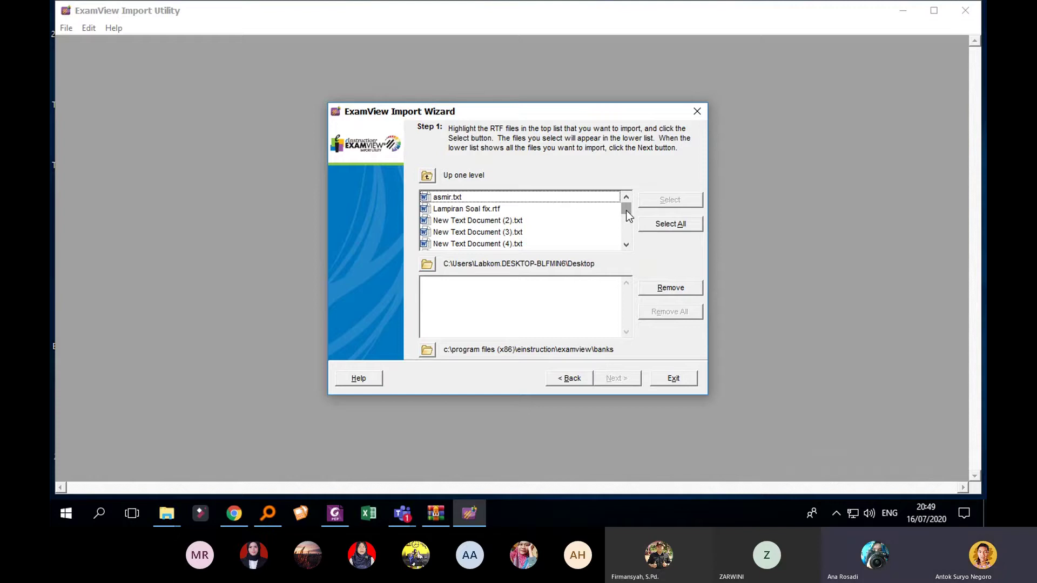
# Step: Add SOAL CAMPURAN UJI COBA.rtf to the import list
pyautogui.moveTo(626, 210); pyautogui.dragTo(626, 215)
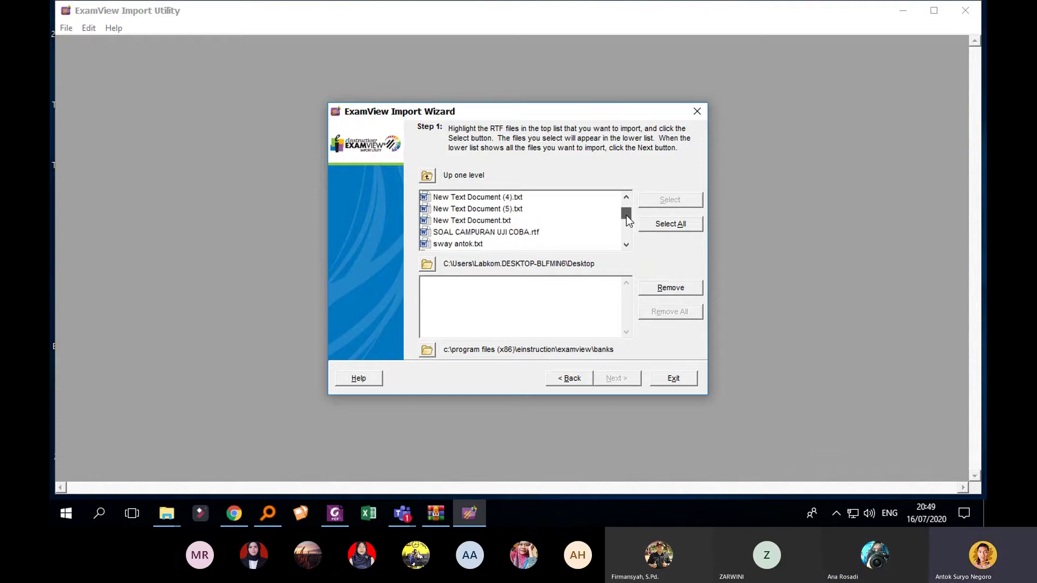
pyautogui.click(529, 236)
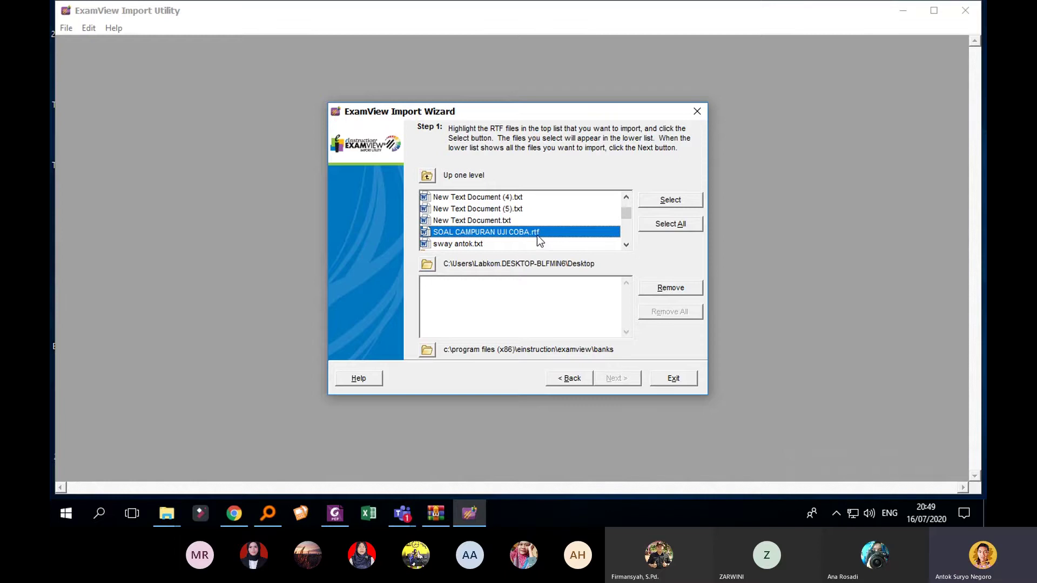
pyautogui.click(670, 200)
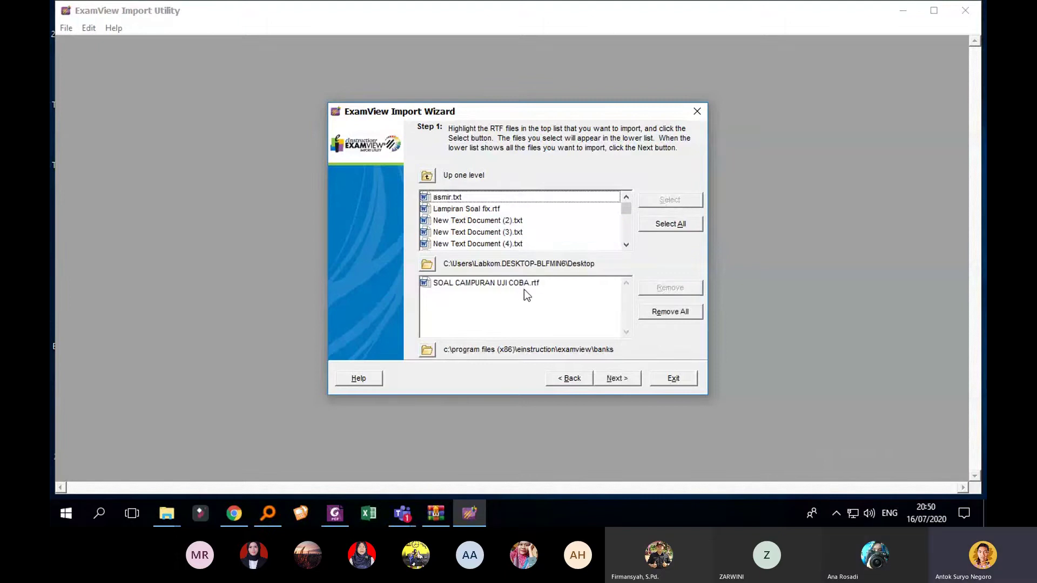
# Step: Advance to the font and style settings, keeping 1. as the question number style
pyautogui.click(617, 378)
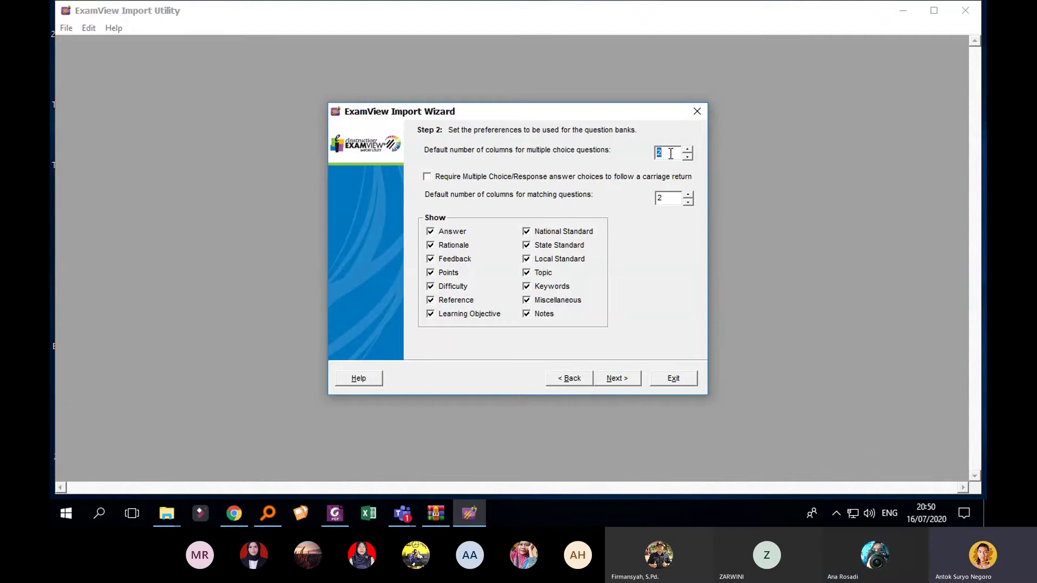
pyautogui.click(626, 379)
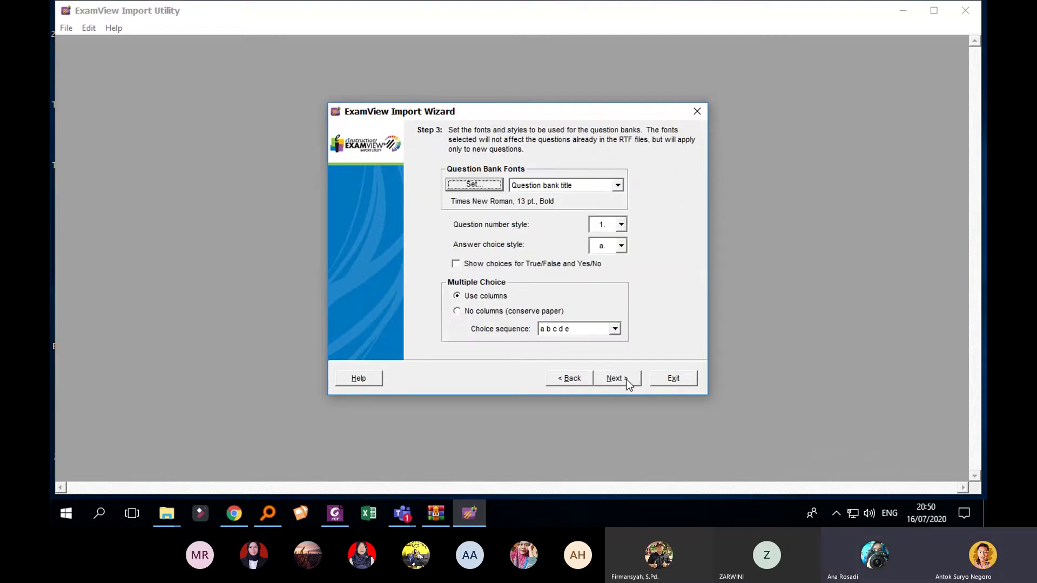
pyautogui.click(621, 226)
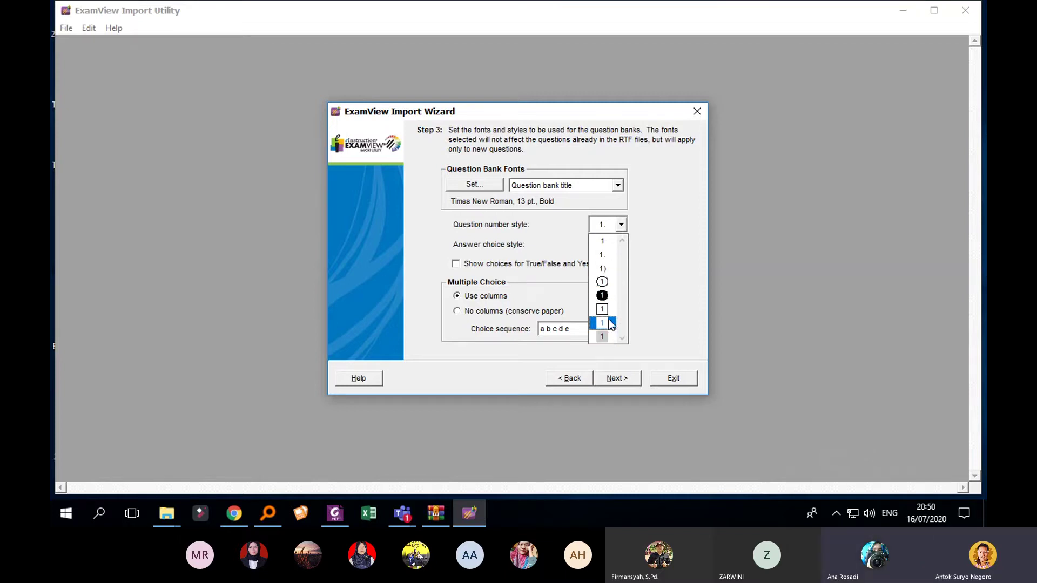
pyautogui.click(607, 257)
pyautogui.click(620, 259)
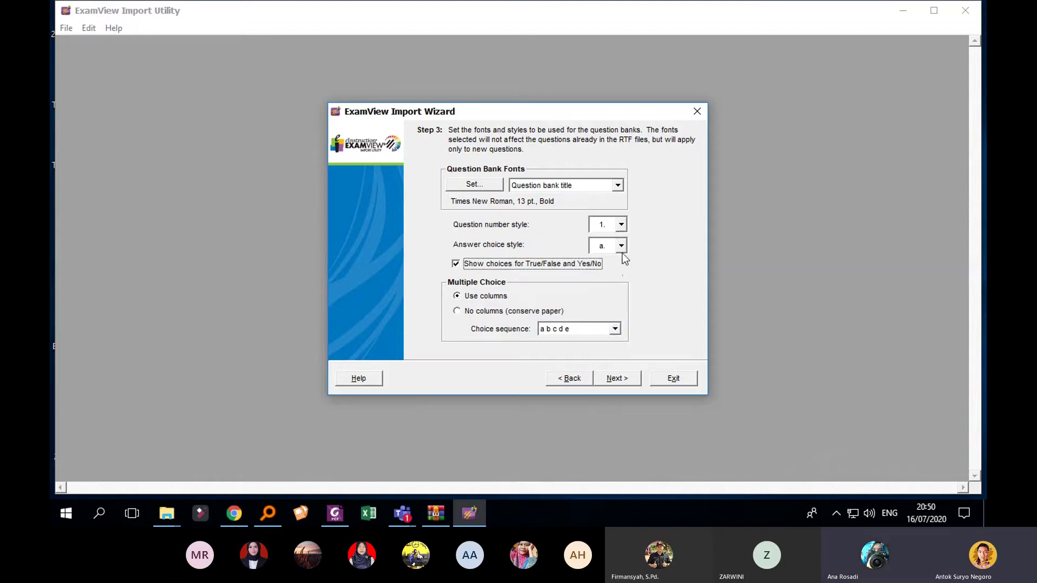
pyautogui.click(601, 264)
# Step: Set answer choices to capital A. style and advance to the final import step
pyautogui.click(622, 246)
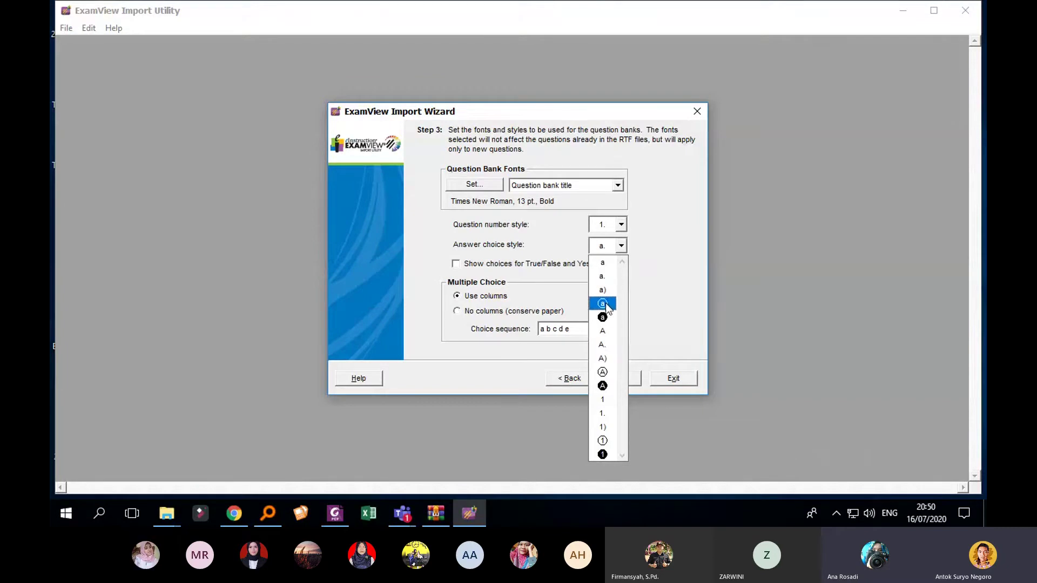
pyautogui.click(608, 348)
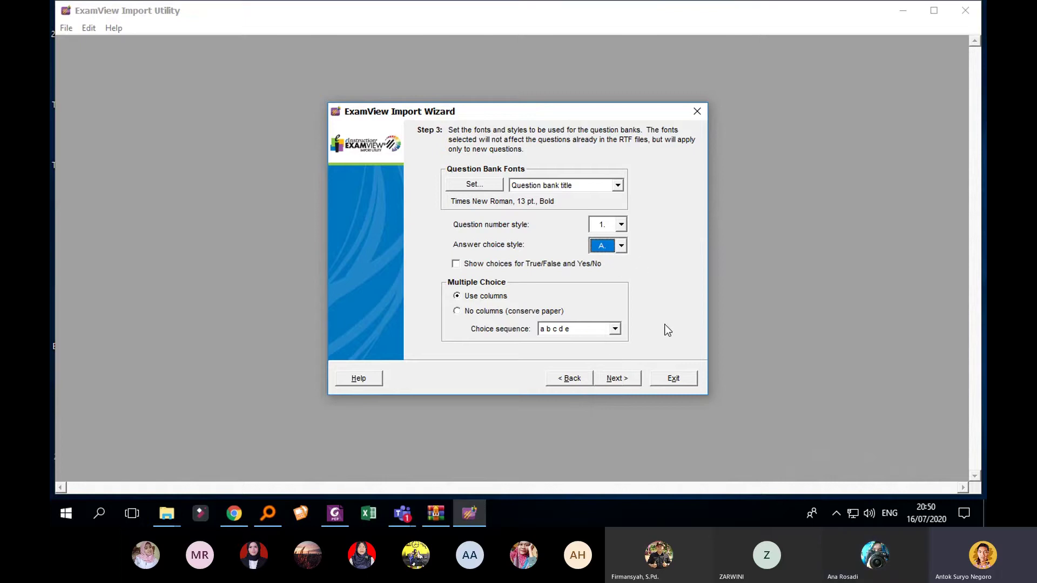
pyautogui.click(618, 380)
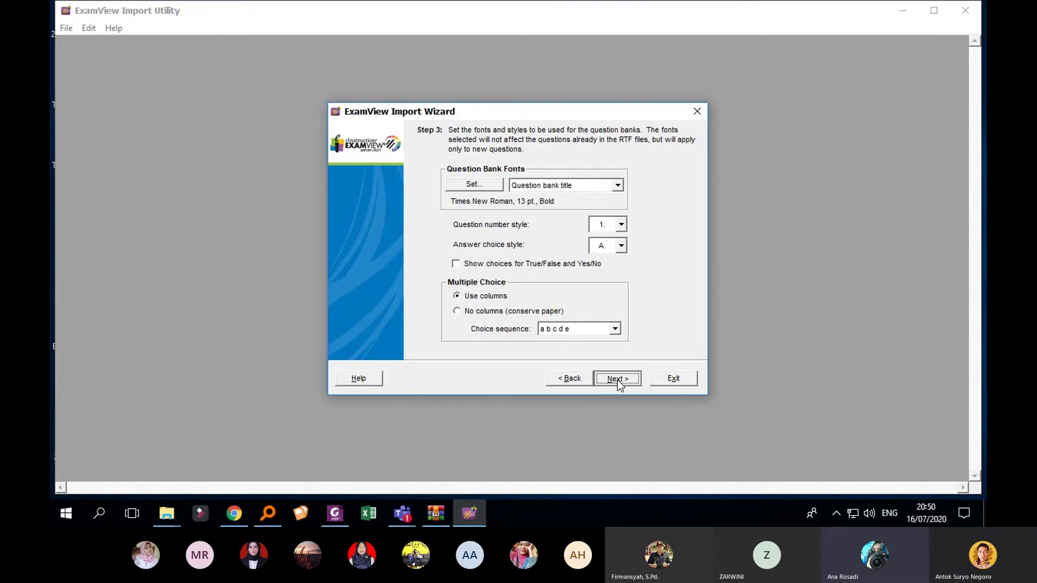
pyautogui.click(617, 381)
pyautogui.click(617, 380)
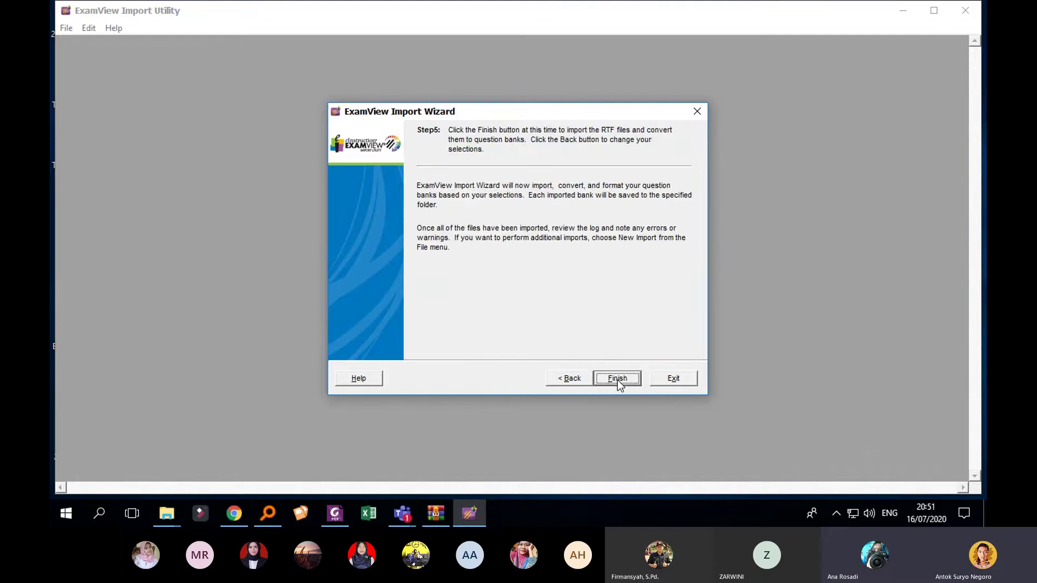
# Step: Finish the wizard to start importing SOAL CAMPURAN UJI COBA.rtf
pyautogui.click(617, 379)
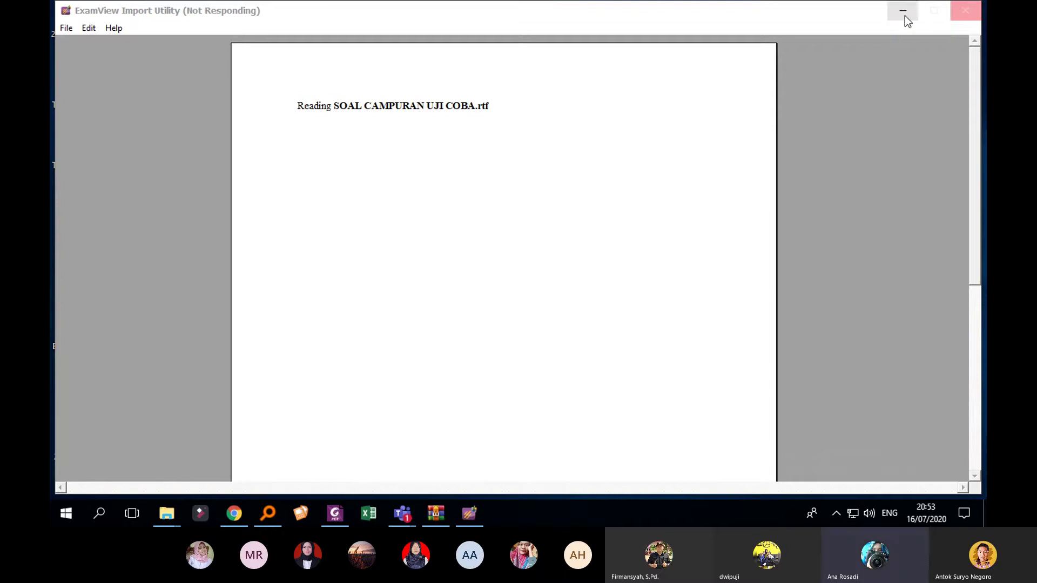
# Step: Minimize the busy ExamView Import Utility window
pyautogui.click(905, 16)
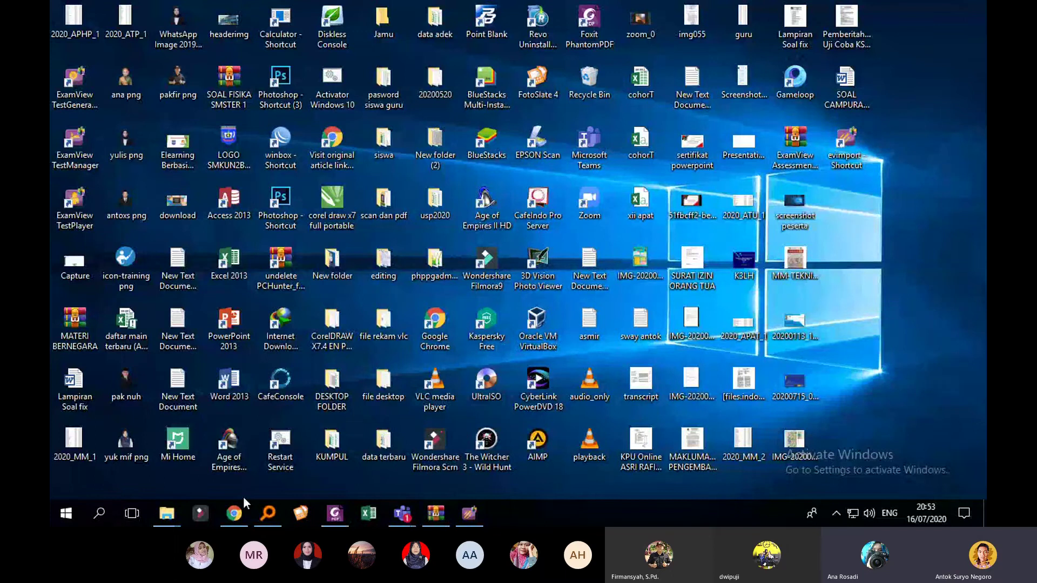
# Step: Search Everything for .RTF and scroll the 495 results to the TA2D3D BAB 19 file
pyautogui.click(268, 513)
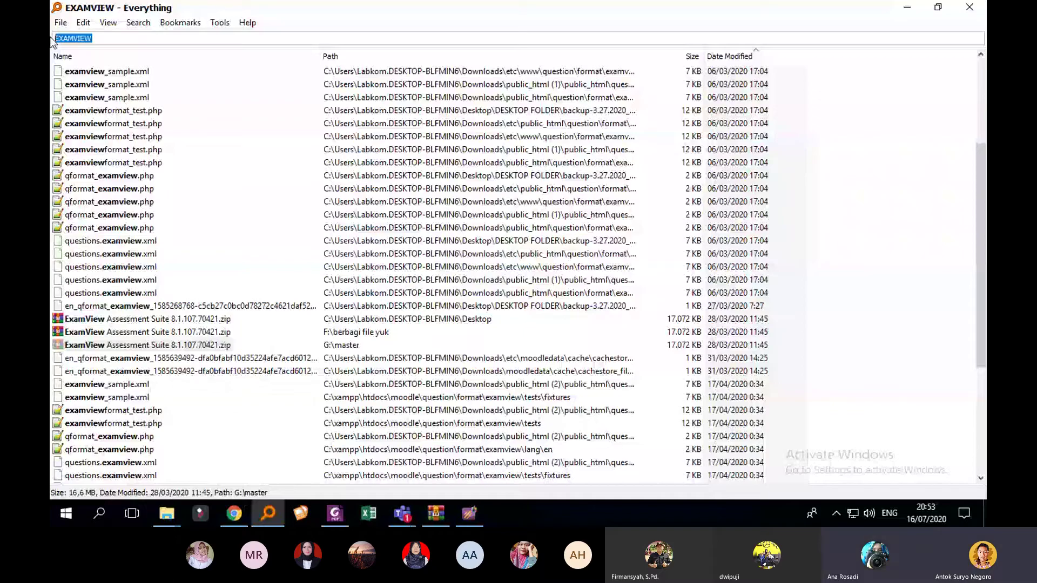
pyautogui.write('.RTF')
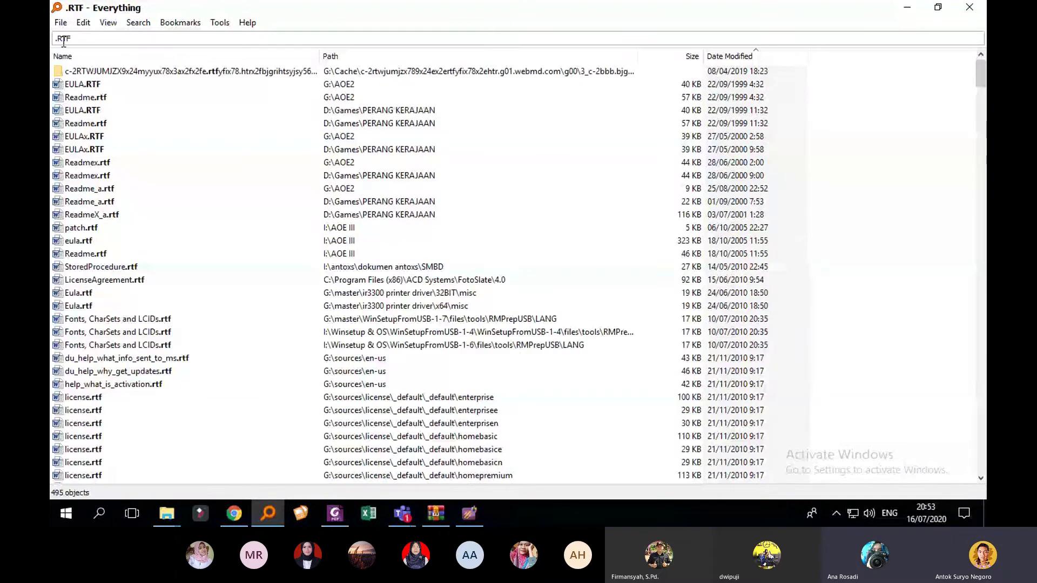
pyautogui.scroll(-19, 183, 219)
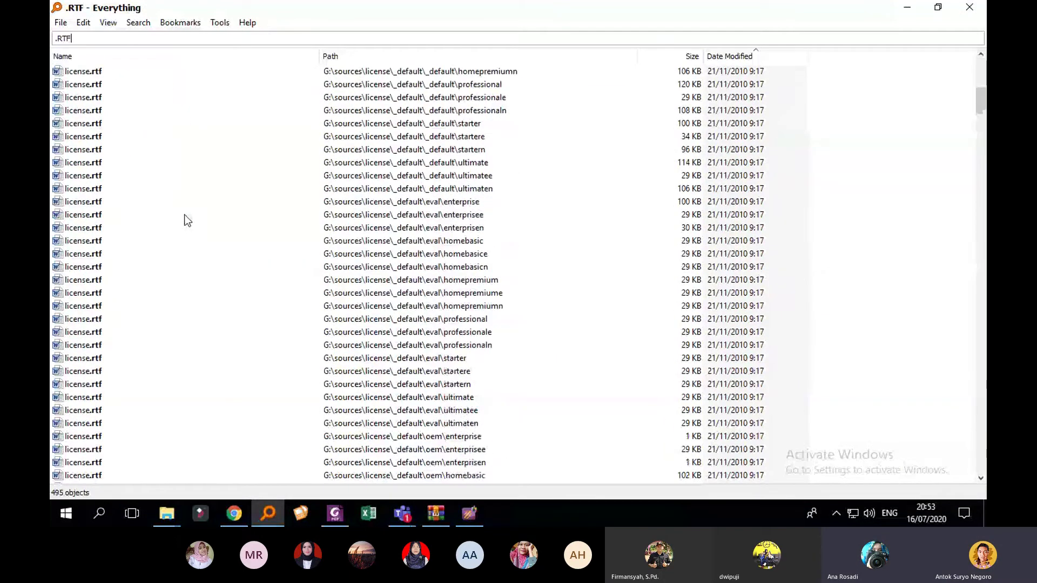
pyautogui.scroll(-20, 211, 213)
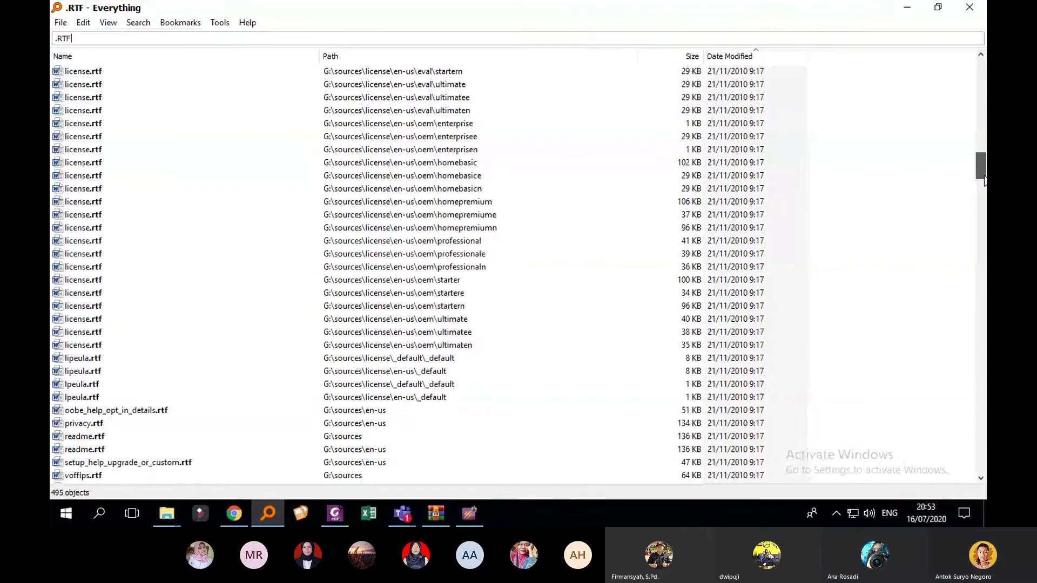
pyautogui.scroll(4, 513, 273)
pyautogui.scroll(-11, 513, 272)
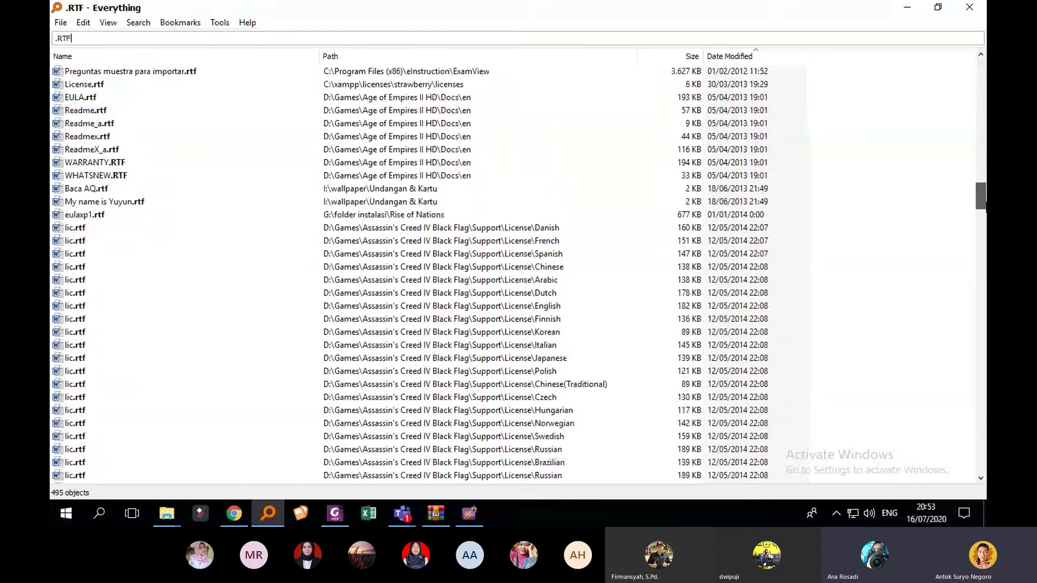
pyautogui.moveTo(981, 216); pyautogui.dragTo(937, 462)
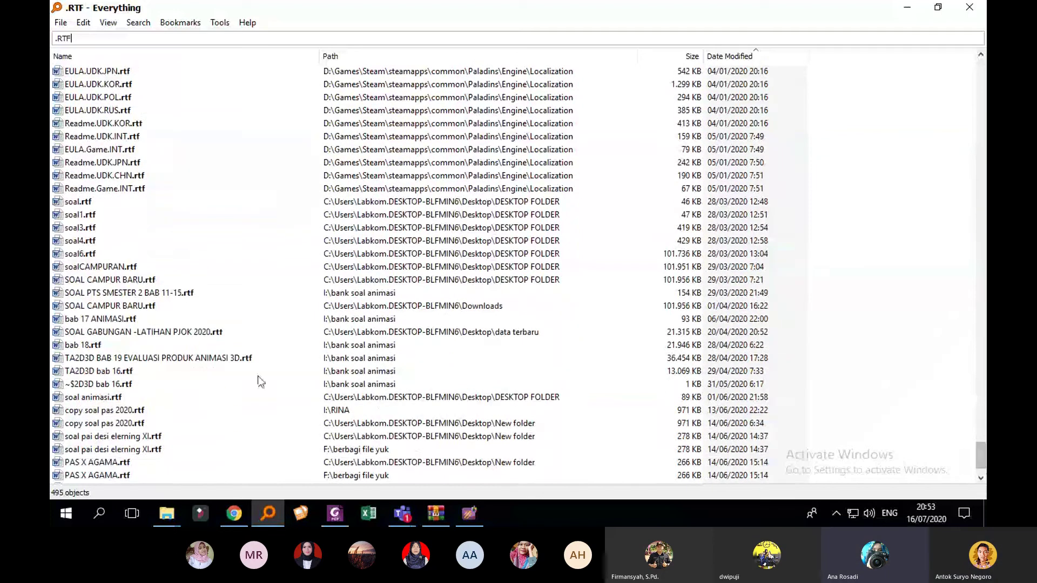
# Step: Review TA2D3D BAB 19 EVALUASI PRODUK ANIMASI 3D.rtf in Word, close it, and show its file actions
pyautogui.rightClick(204, 361)
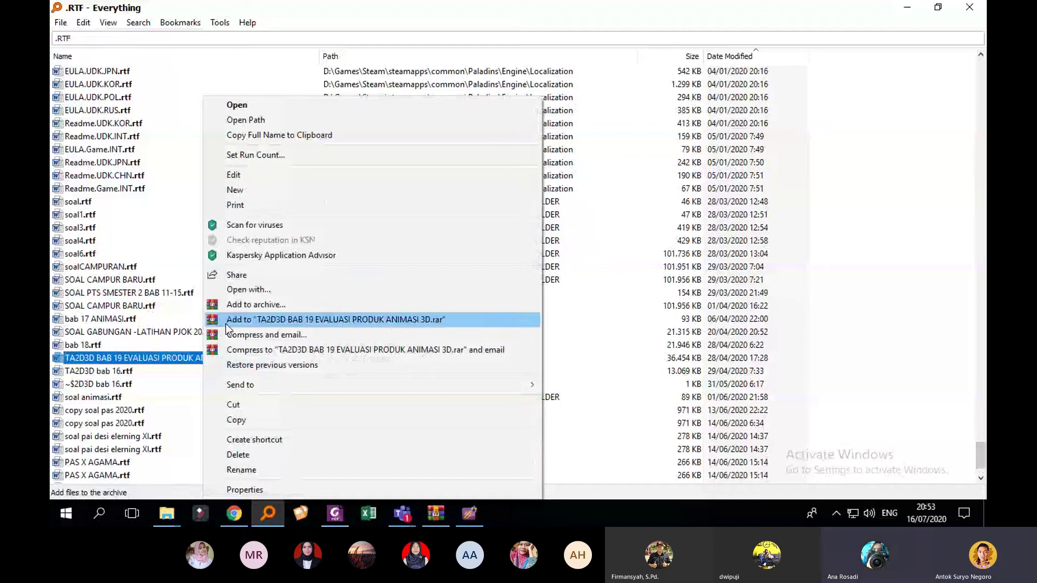
pyautogui.doubleClick(173, 361)
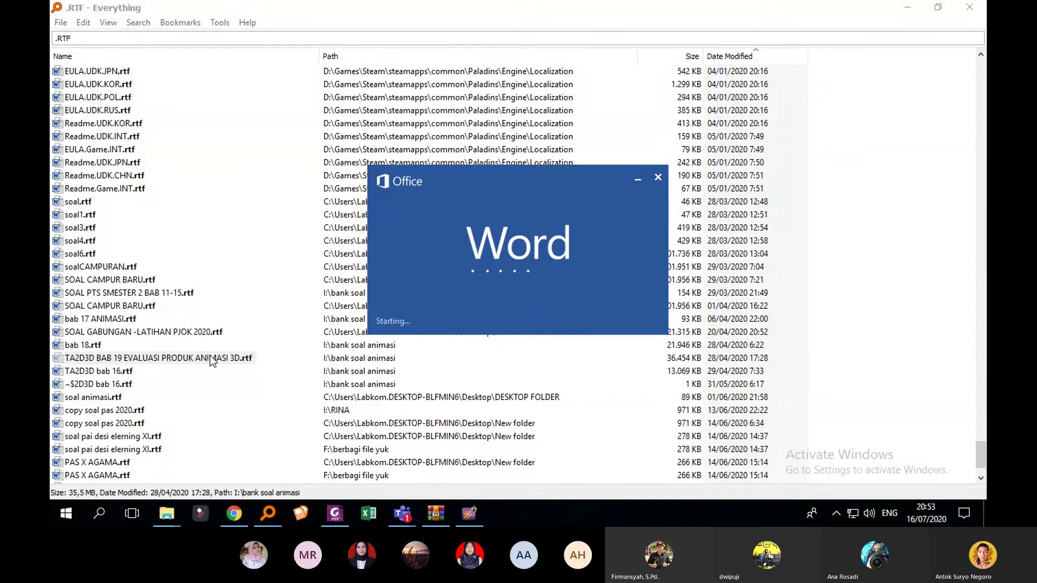
pyautogui.scroll(-10, 577, 292)
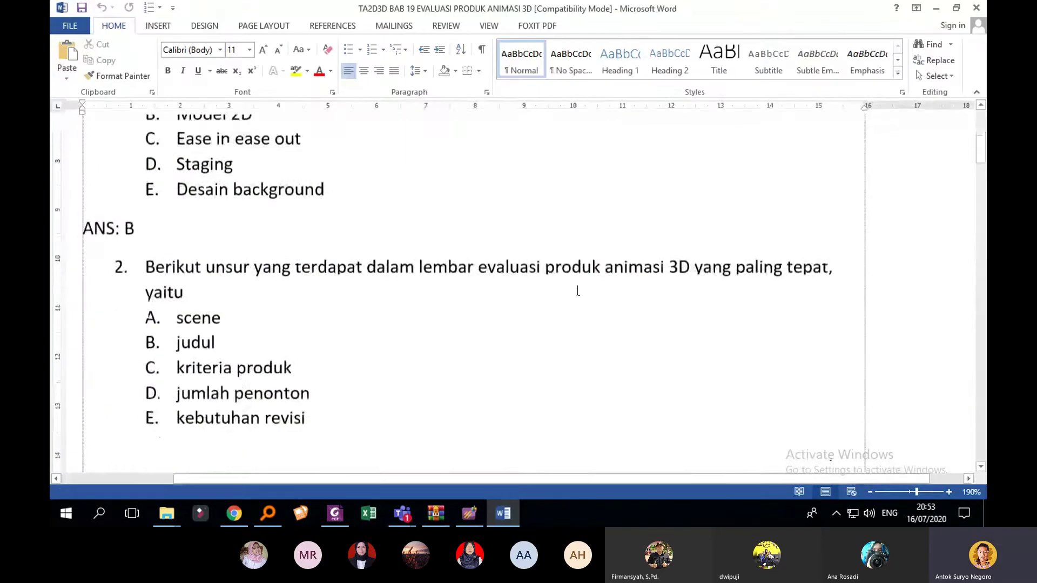
pyautogui.scroll(-20, 607, 287)
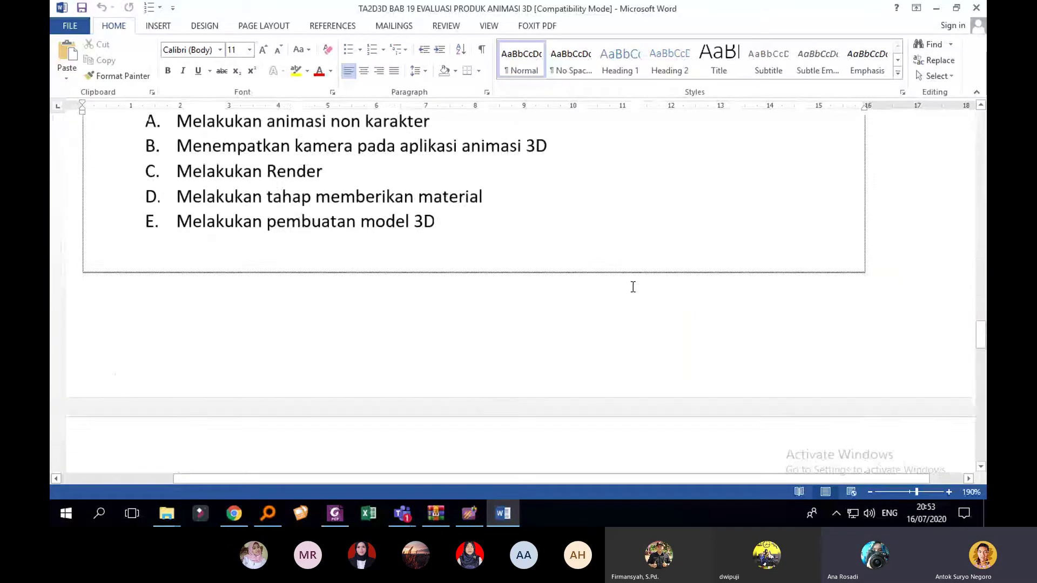
pyautogui.scroll(-12, 635, 288)
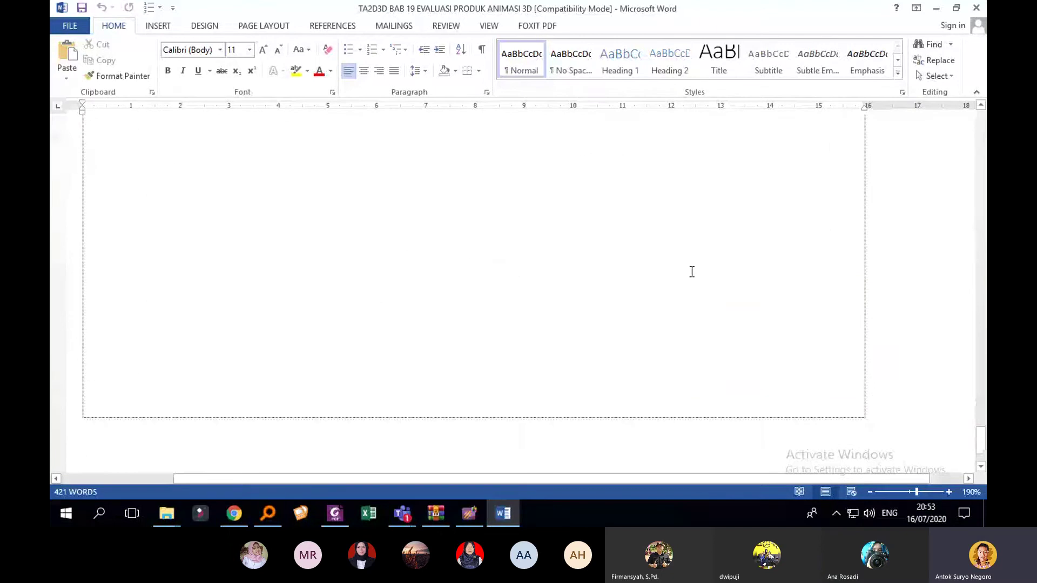
pyautogui.scroll(3, 740, 237)
pyautogui.scroll(7, 739, 237)
pyautogui.click(976, 8)
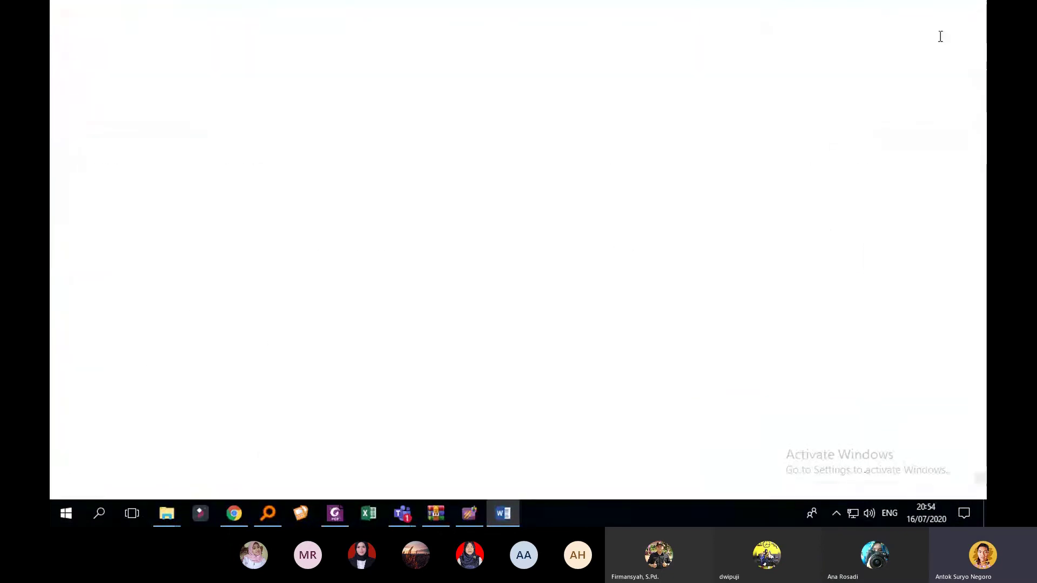
pyautogui.rightClick(264, 359)
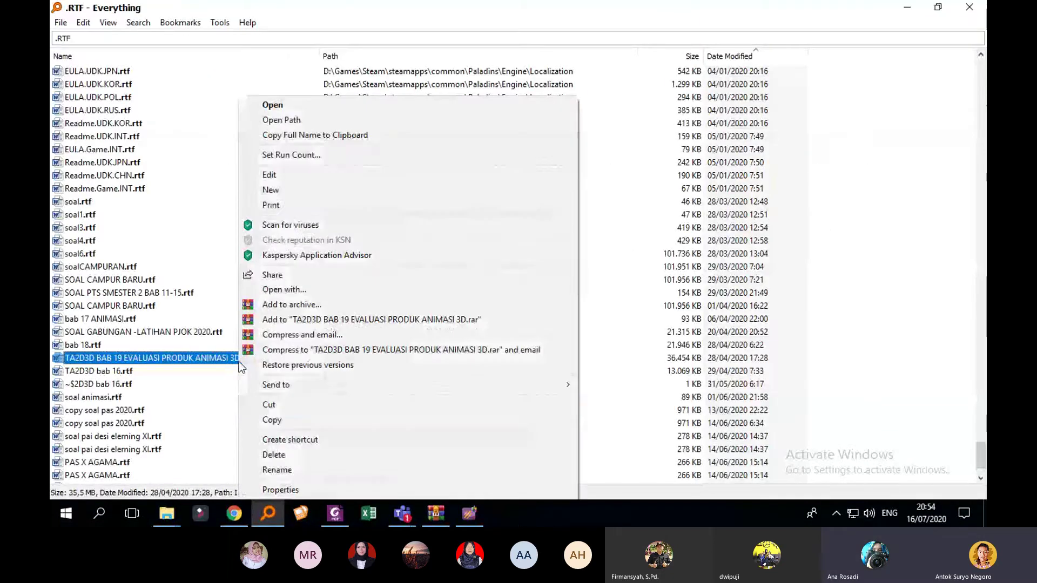
# Step: Copy the TA2D3D BAB 19 file, minimize Everything and close the ExamView Import Utility
pyautogui.click(273, 420)
pyautogui.click(907, 8)
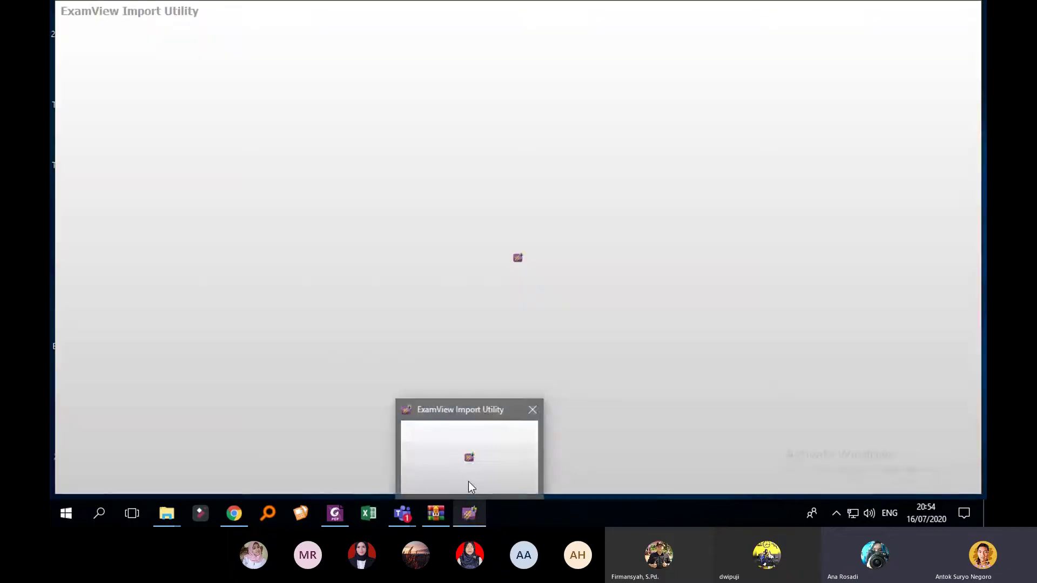
pyautogui.click(468, 482)
pyautogui.rightClick(468, 513)
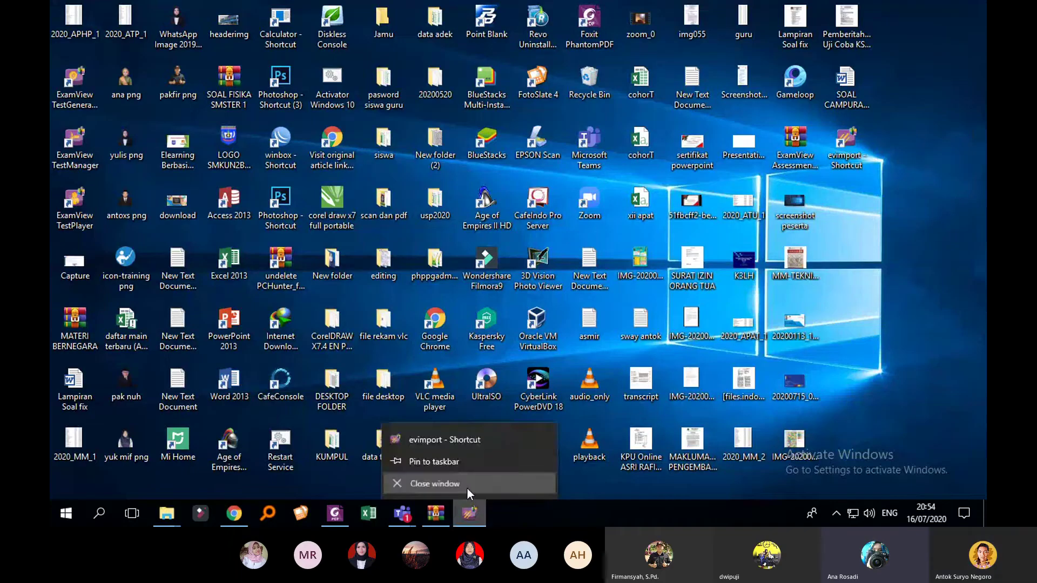
# Step: Paste the TA2D3D BAB 19 file onto the desktop and launch the evimport shortcut
pyautogui.rightClick(899, 231)
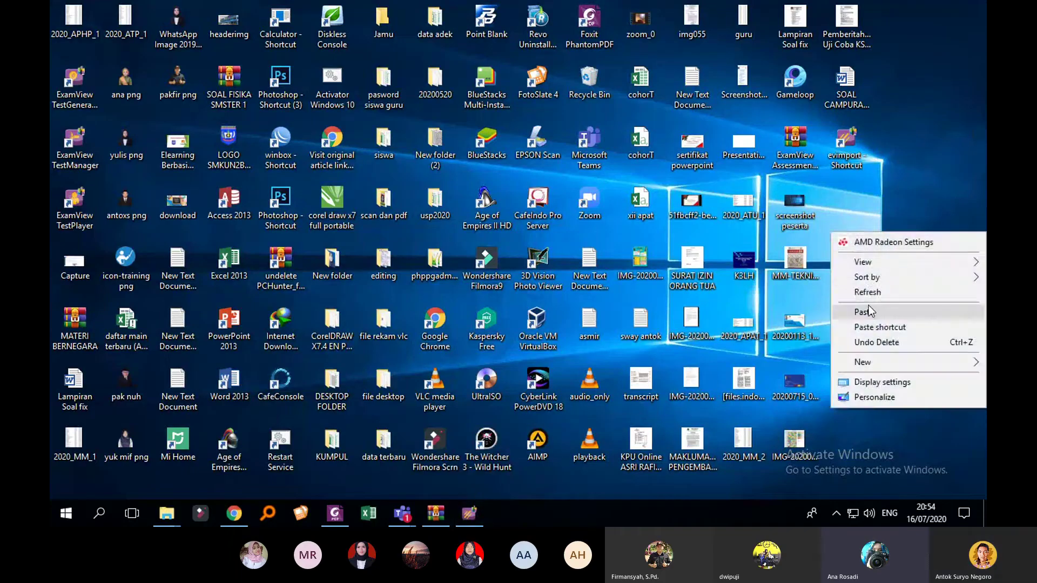
pyautogui.click(866, 311)
pyautogui.click(896, 244)
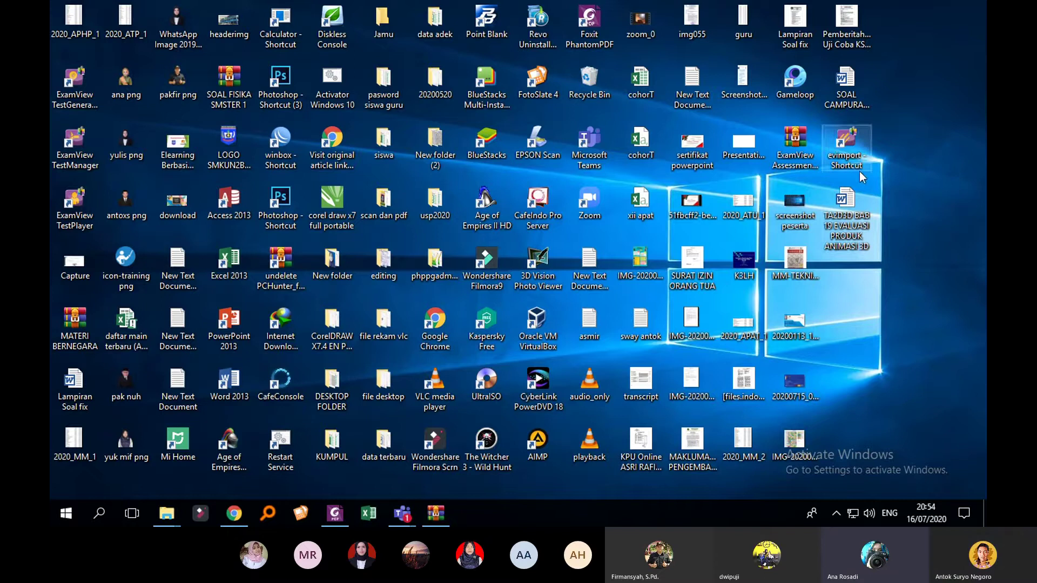
pyautogui.moveTo(864, 227)
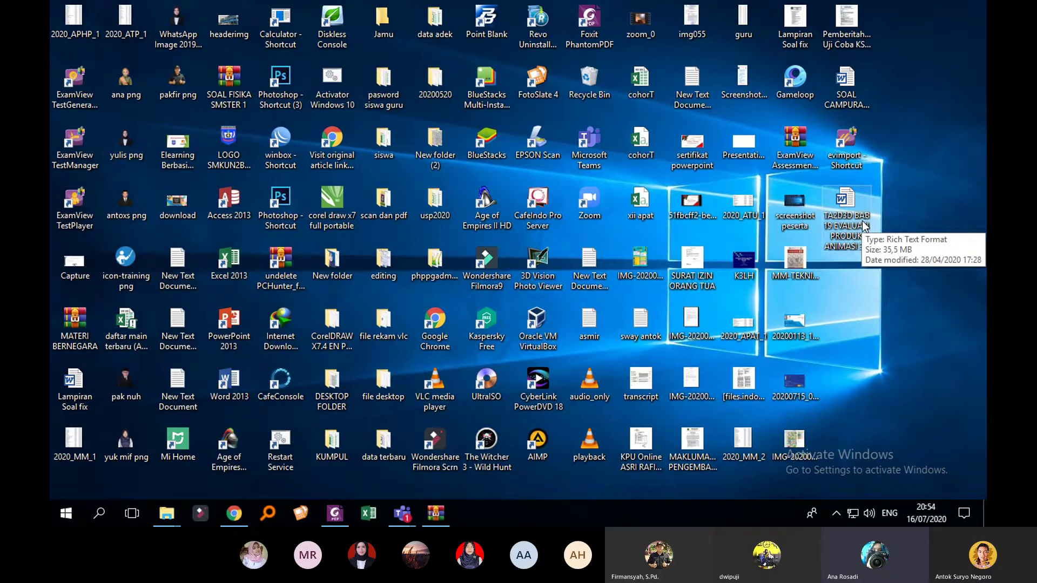
pyautogui.click(841, 163)
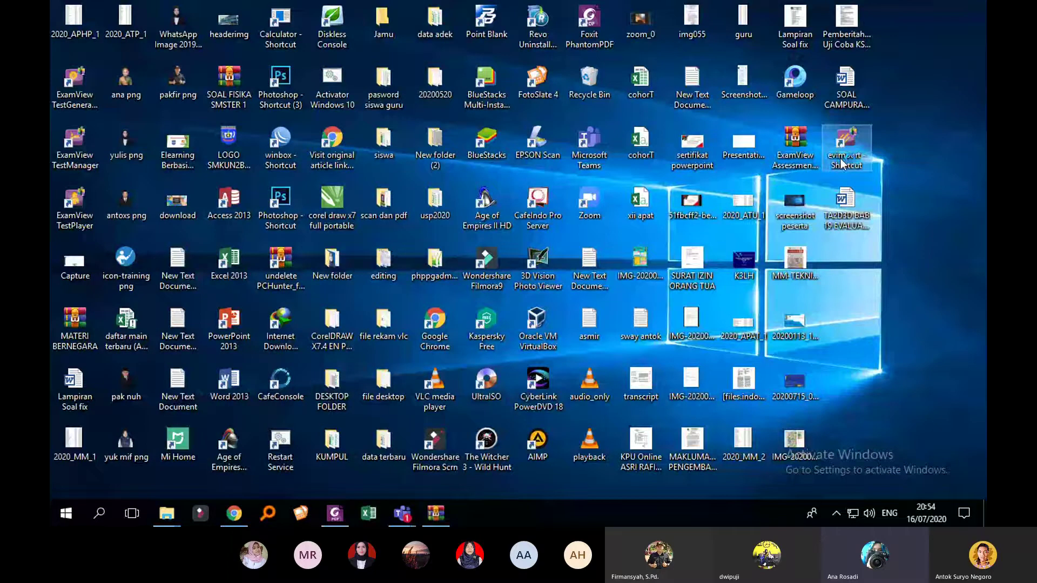
pyautogui.doubleClick(842, 163)
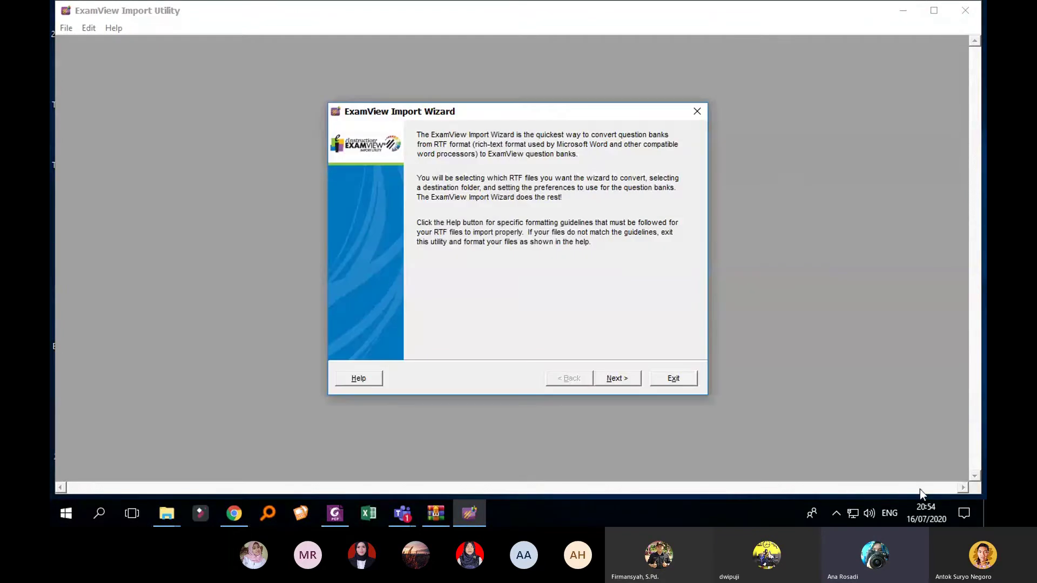
pyautogui.click(985, 513)
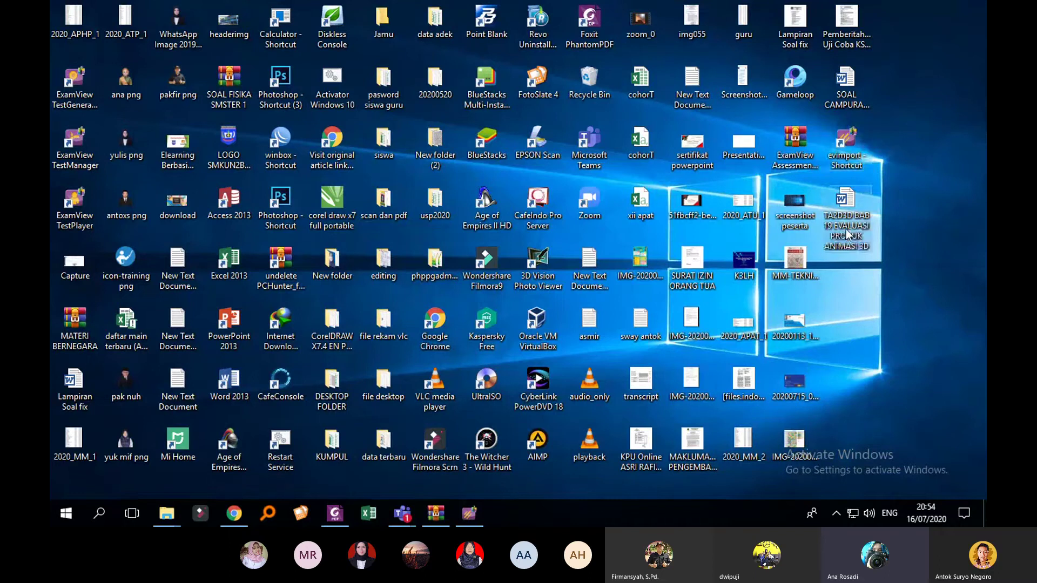
pyautogui.doubleClick(847, 234)
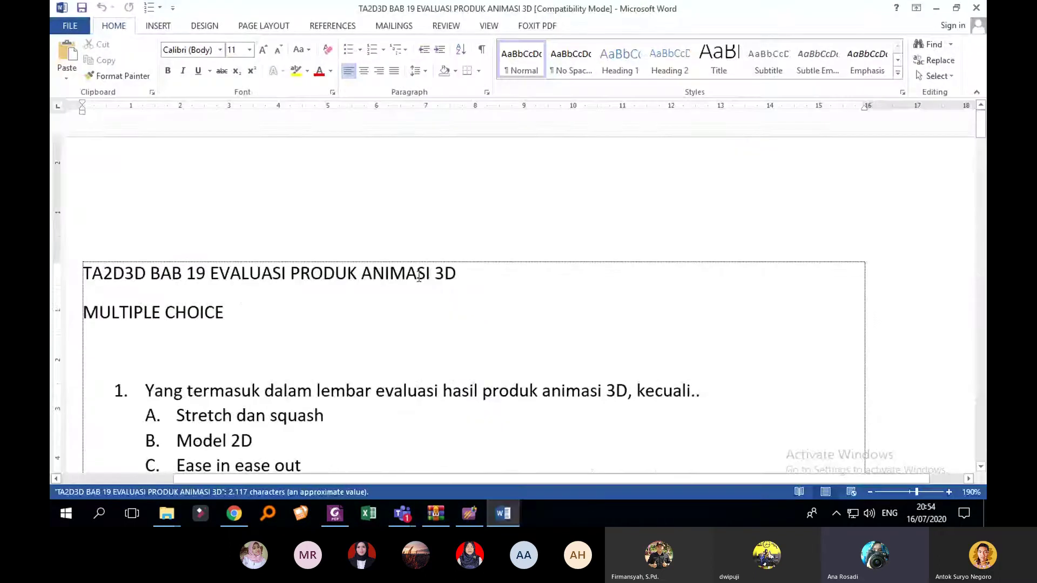
pyautogui.scroll(-4, 419, 276)
pyautogui.scroll(3, 413, 278)
pyautogui.scroll(-4, 405, 286)
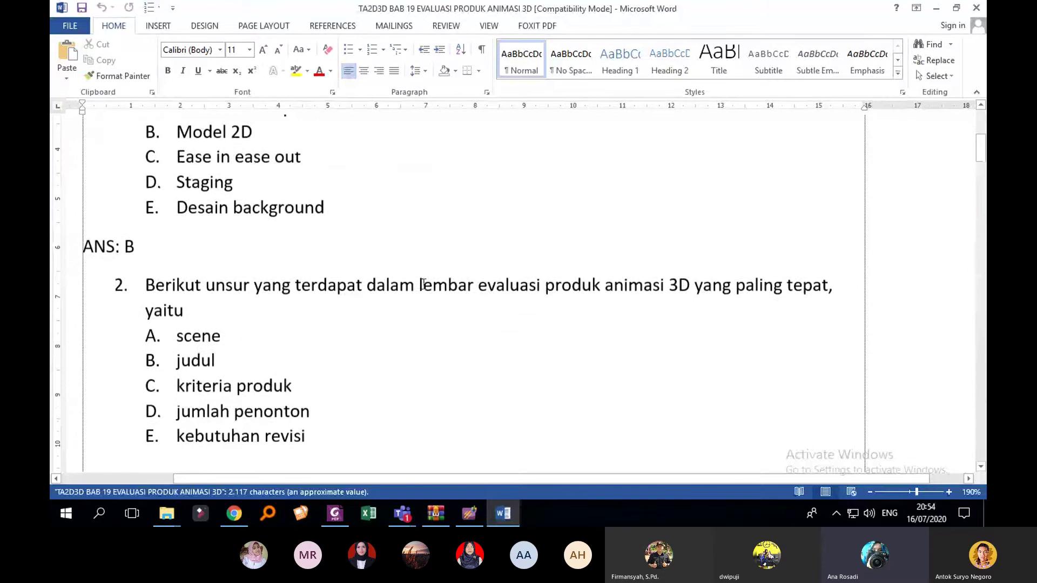
pyautogui.scroll(-12, 424, 284)
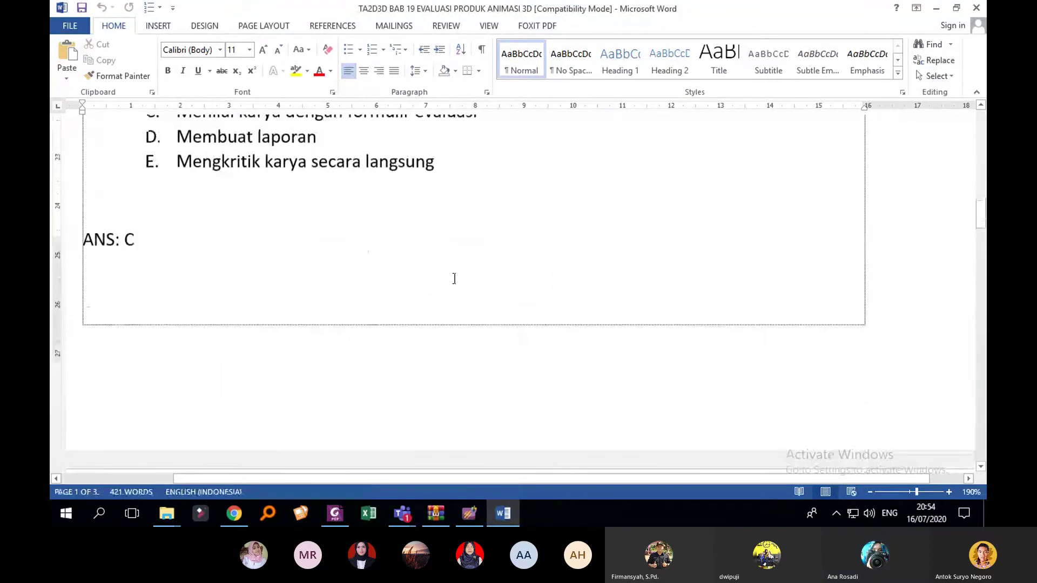
pyautogui.scroll(-4, 454, 278)
pyautogui.click(976, 8)
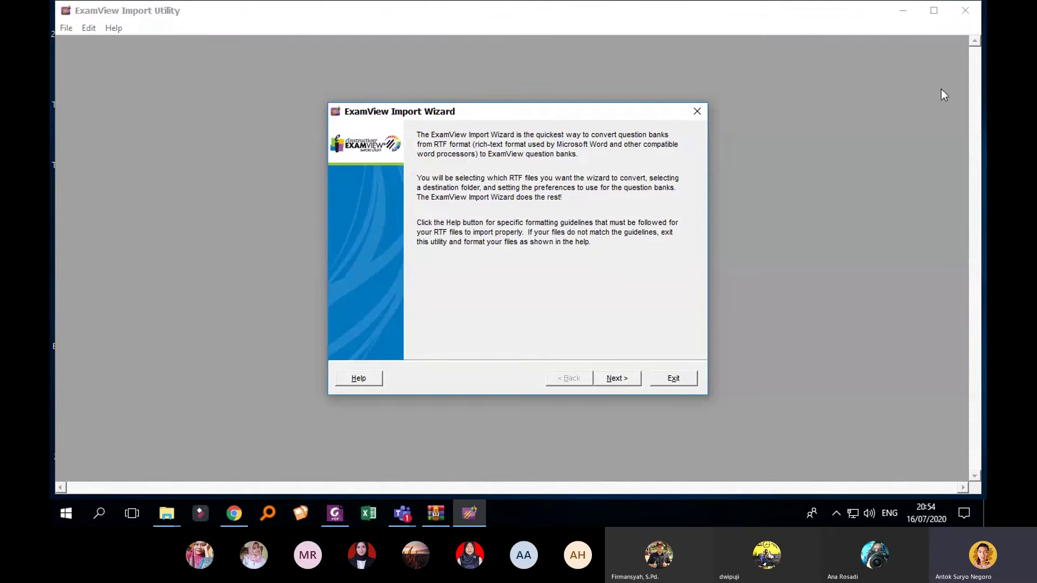
# Step: Advance to file selection and choose the Desktop, via This PC, as the RTF source folder
pyautogui.click(621, 379)
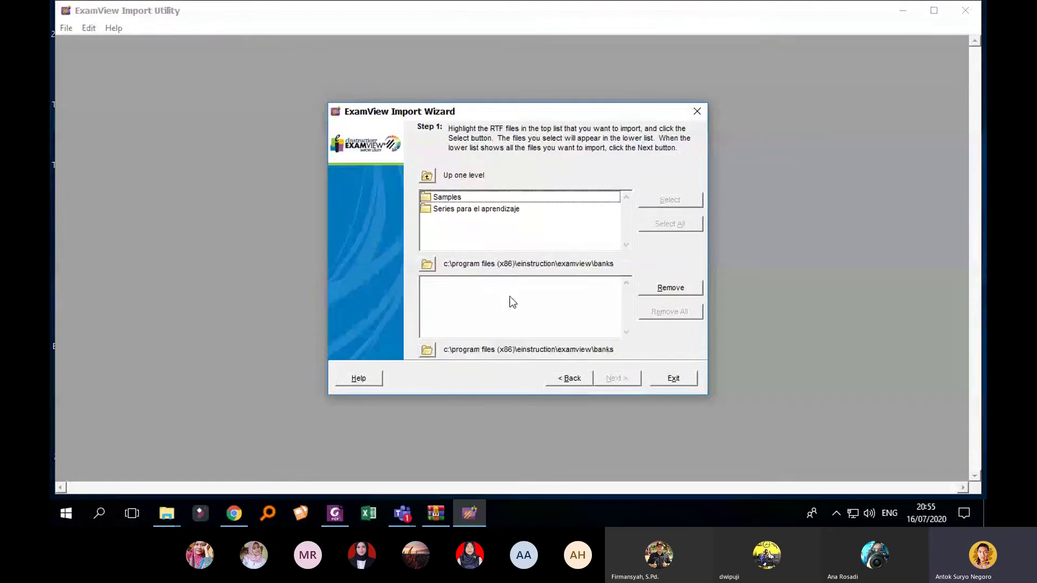
pyautogui.click(434, 266)
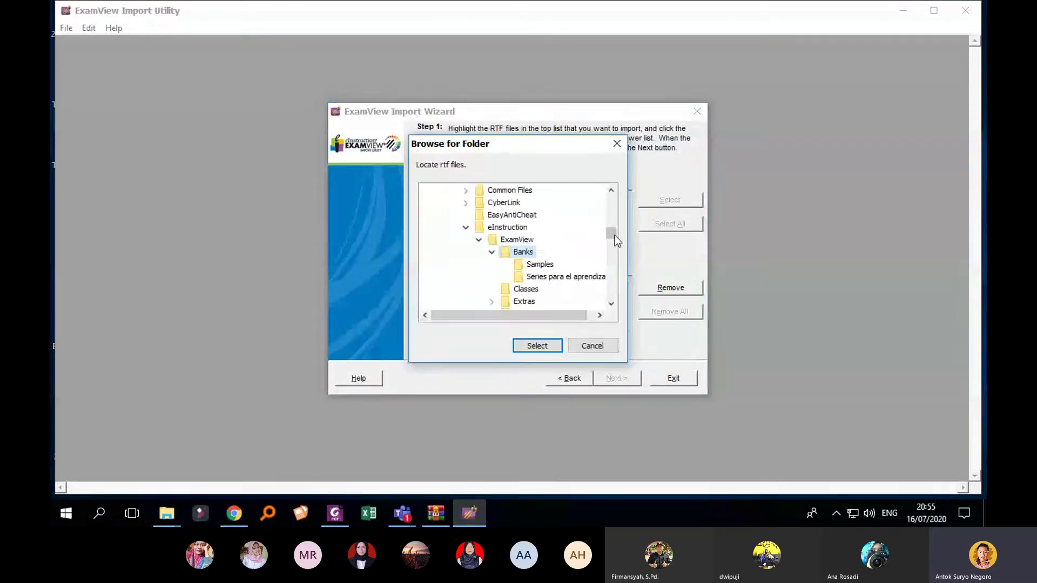
pyautogui.moveTo(613, 234); pyautogui.dragTo(618, 206)
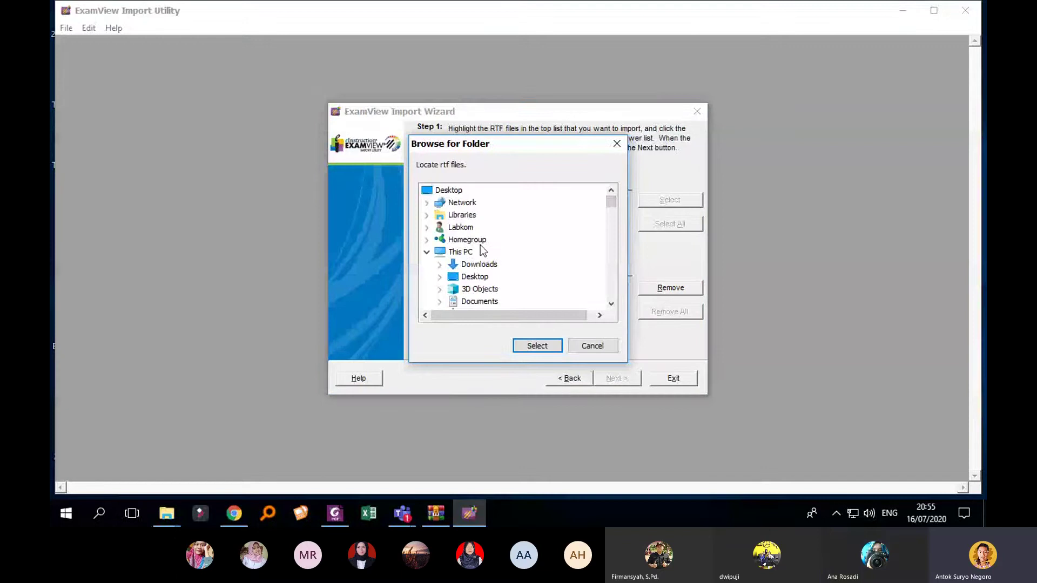
pyautogui.scroll(-1, 479, 252)
pyautogui.scroll(1, 479, 251)
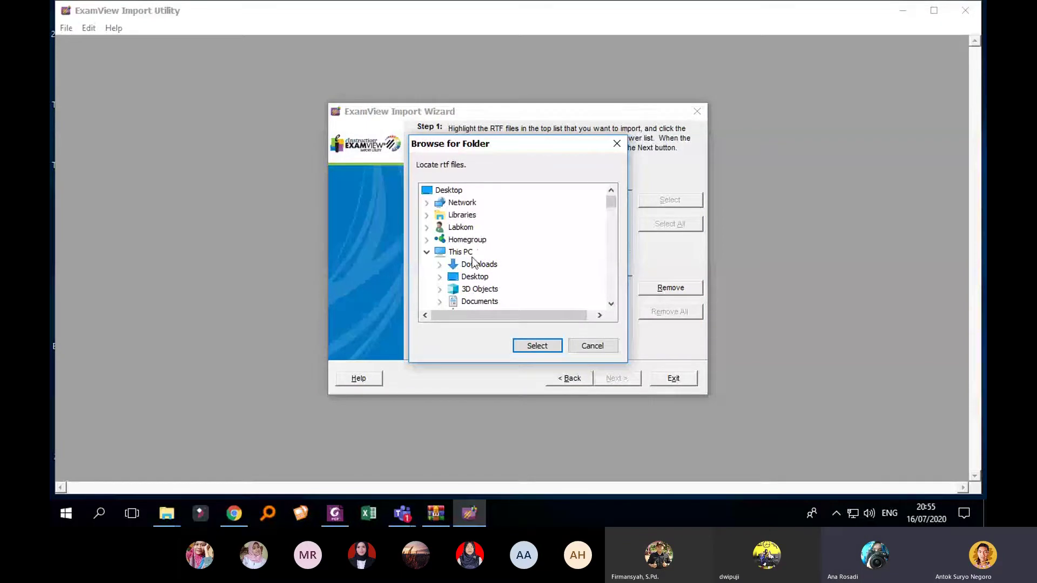
pyautogui.click(461, 252)
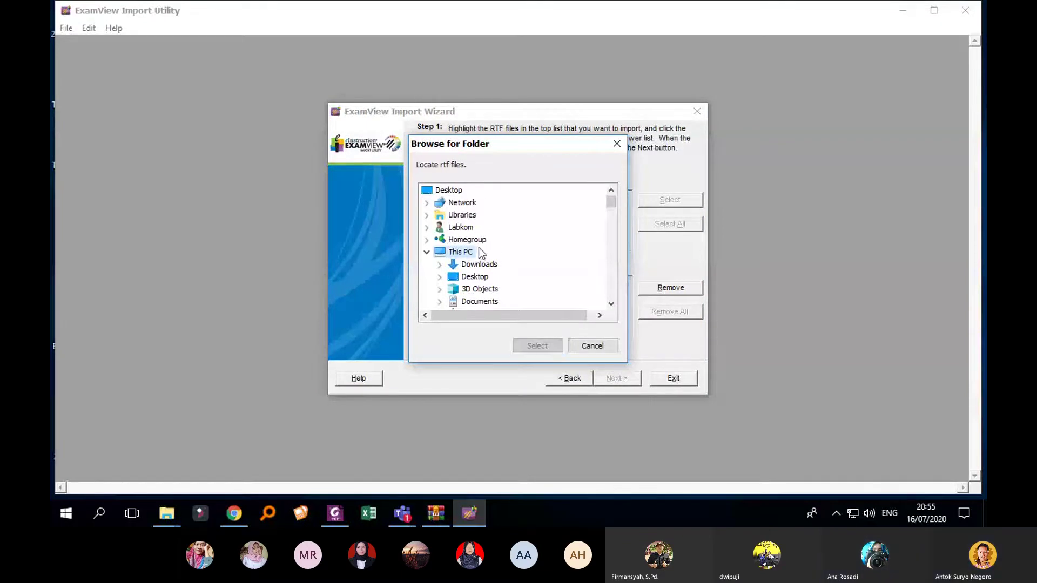
pyautogui.click(449, 190)
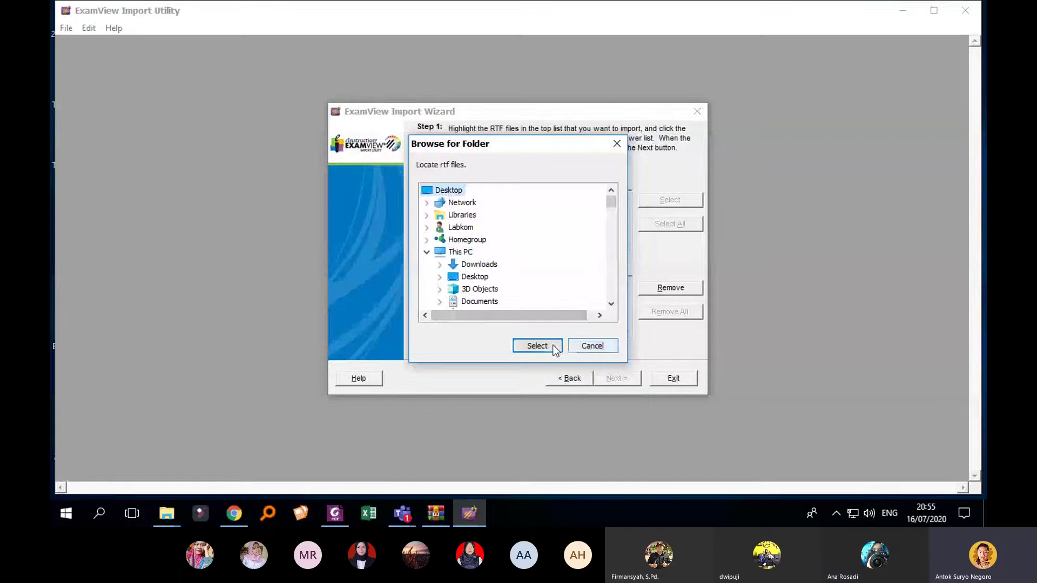
pyautogui.click(537, 346)
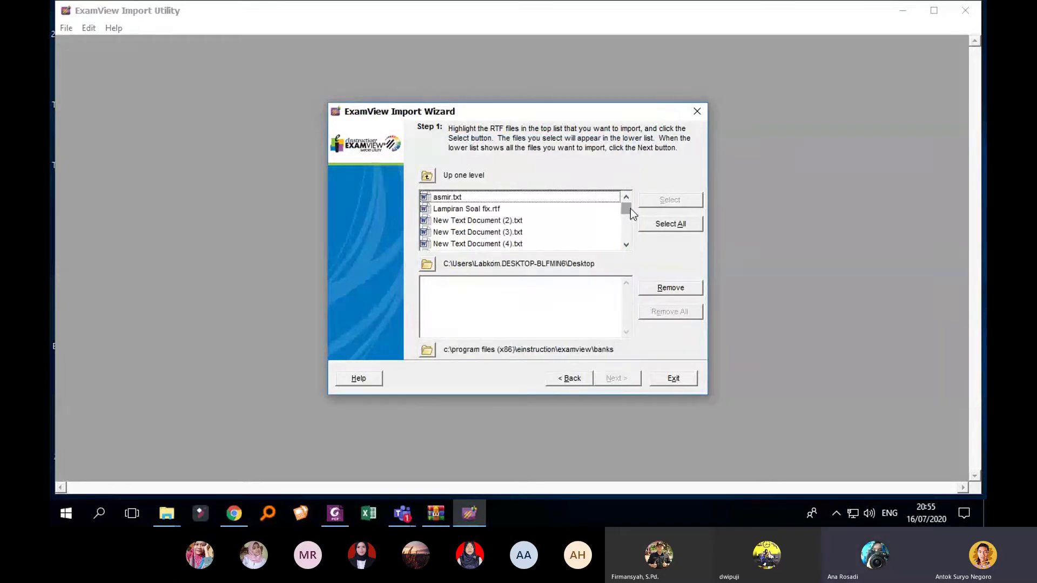
# Step: Queue TA2D3D BAB 19 EVALUASI PRODUK ANIMASI 3D.rtf and continue to question bank preferences
pyautogui.moveTo(630, 208); pyautogui.dragTo(628, 218)
pyautogui.click(579, 222)
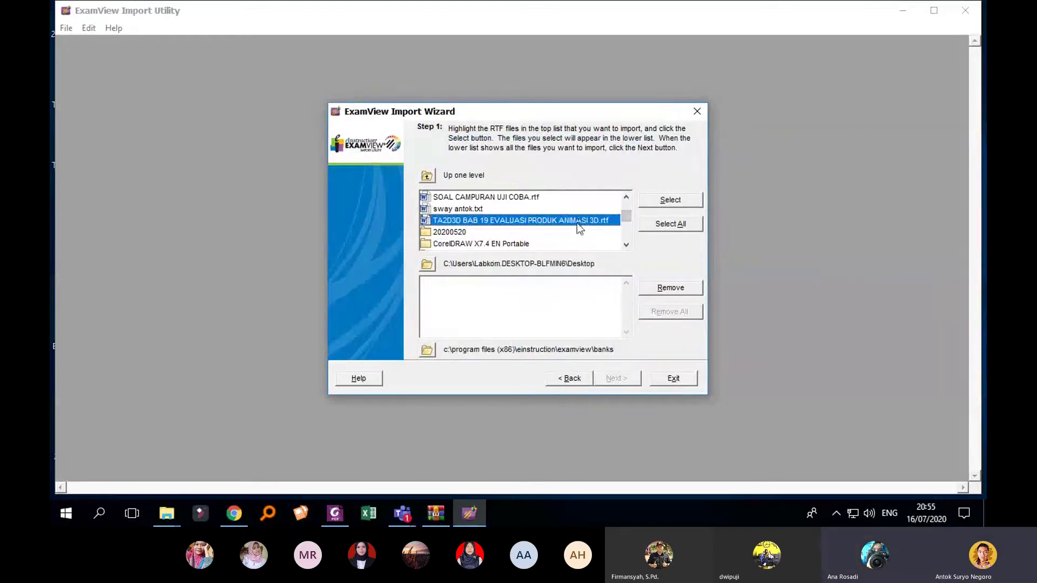
pyautogui.click(682, 200)
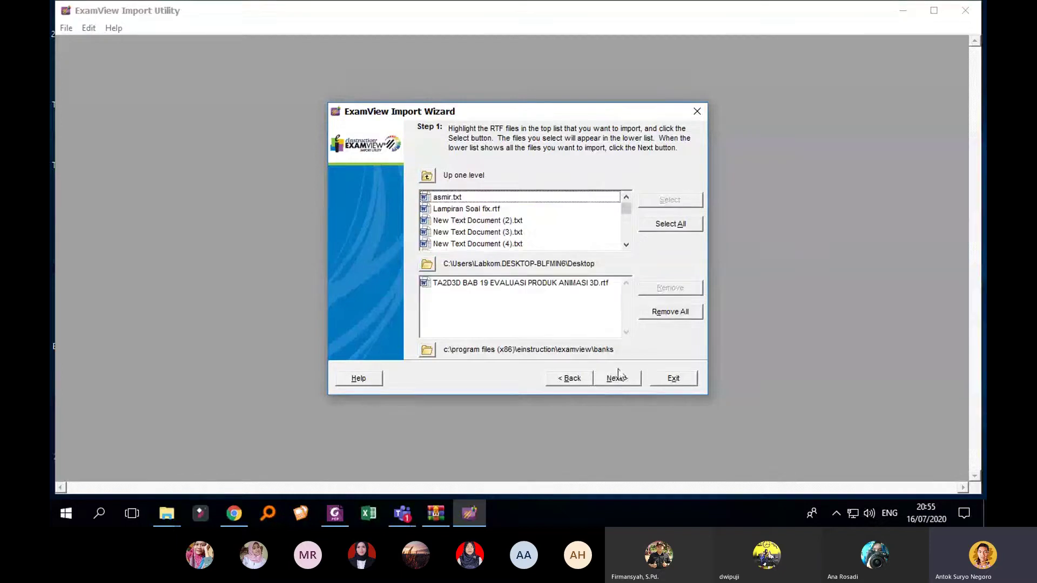
pyautogui.click(617, 378)
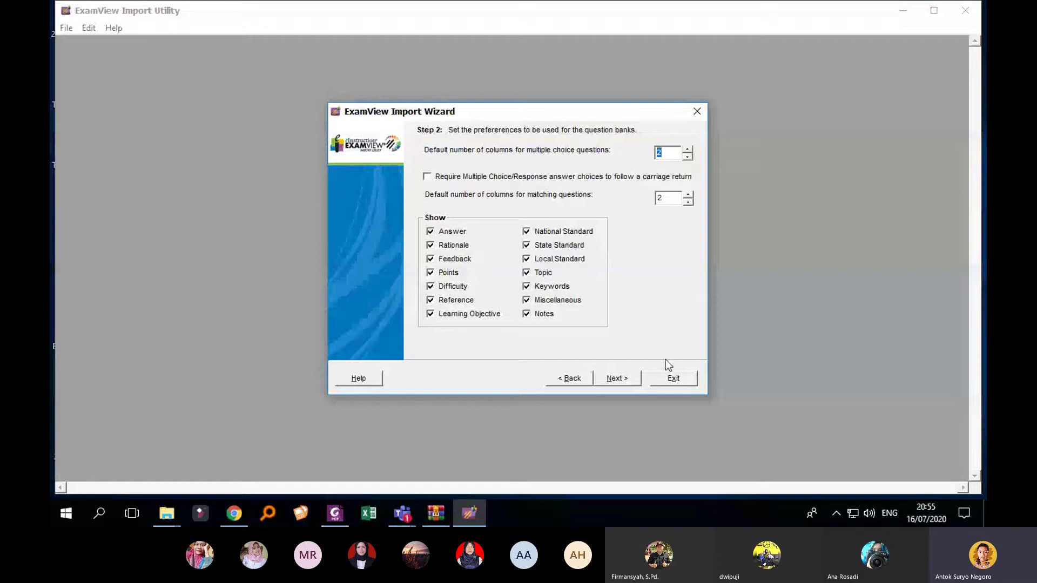
# Step: Keep question numbering at 1., set the answer choice style to A., and move on
pyautogui.click(623, 380)
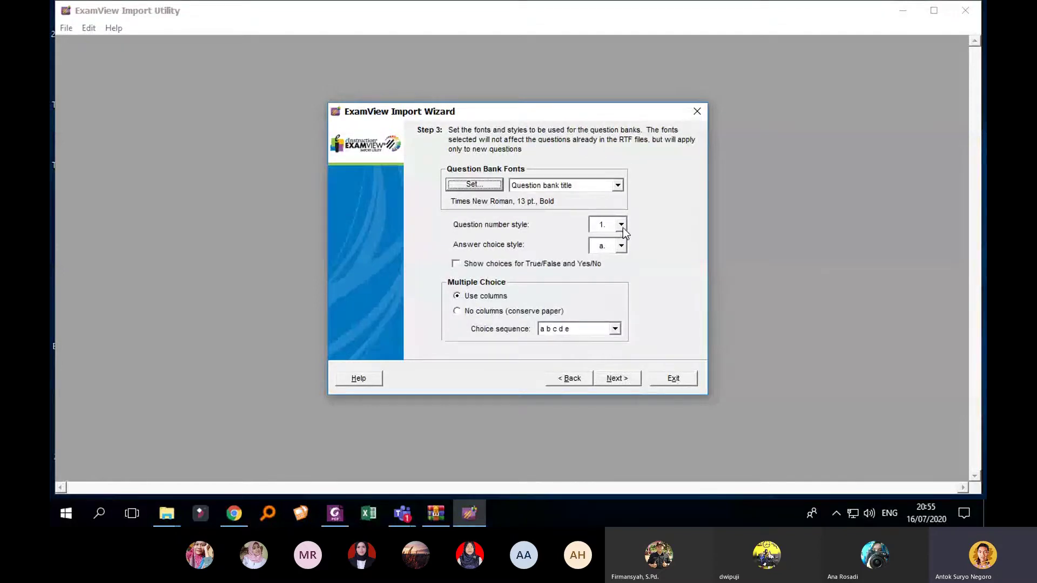
pyautogui.click(621, 225)
pyautogui.click(622, 226)
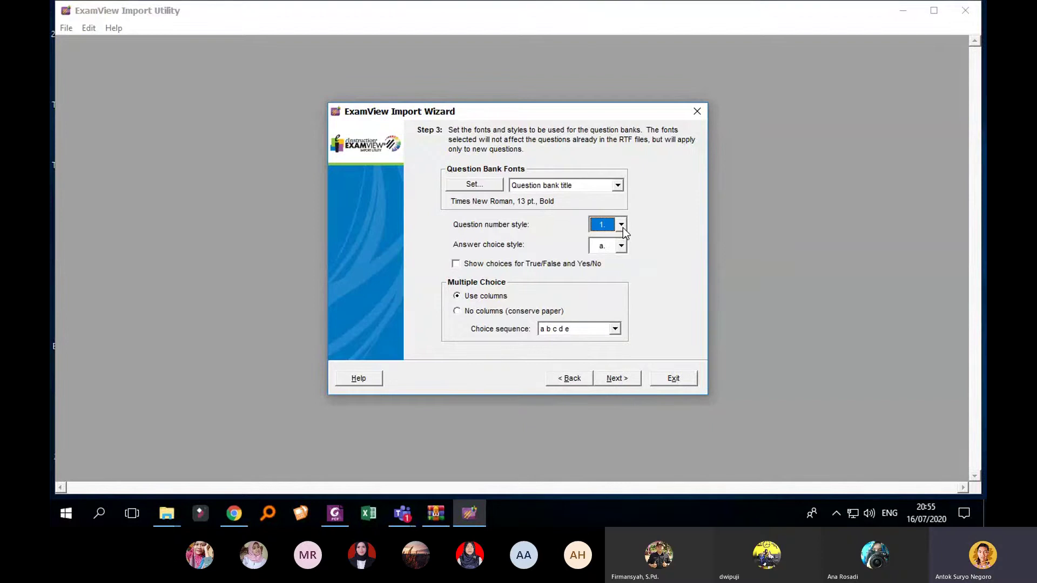
pyautogui.click(625, 249)
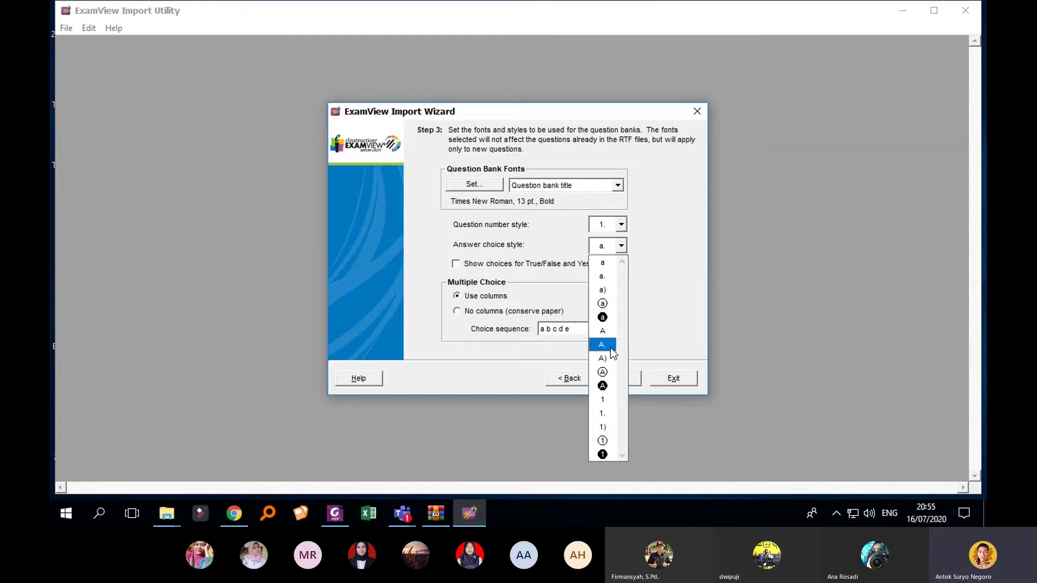
pyautogui.click(610, 348)
pyautogui.click(639, 270)
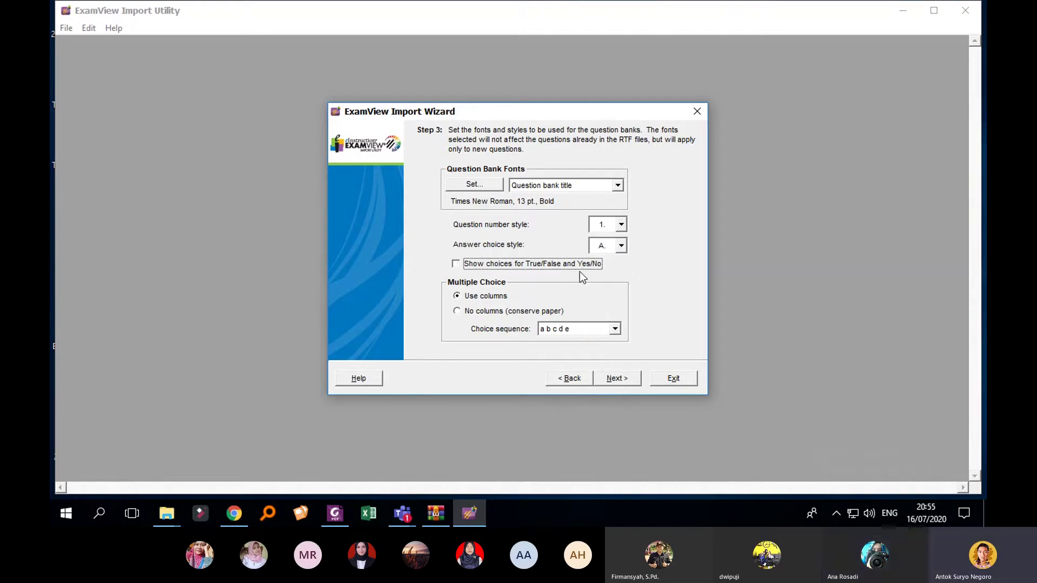
# Step: Skip the keyword step and run the import of the TA2D3D BAB 19 RTF file
pyautogui.click(628, 379)
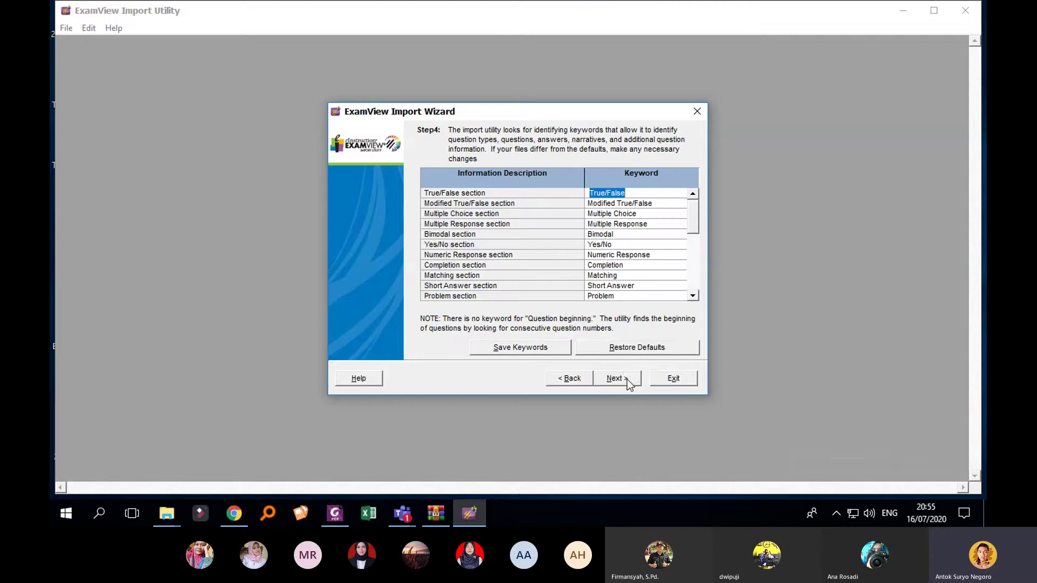
pyautogui.click(624, 379)
pyautogui.click(624, 379)
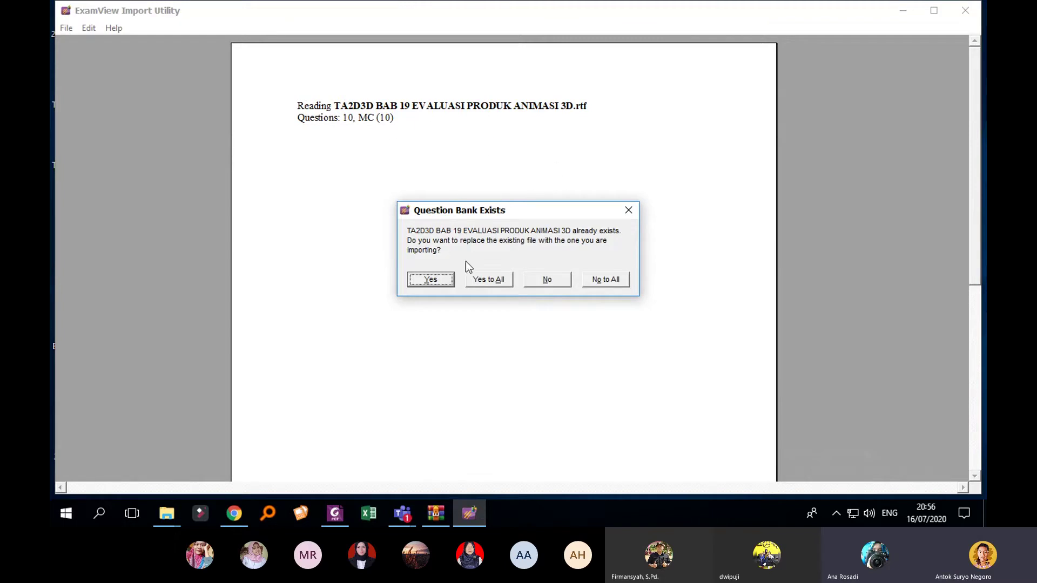
# Step: Replace the existing question bank and check the log's total of 10 MC questions
pyautogui.click(494, 282)
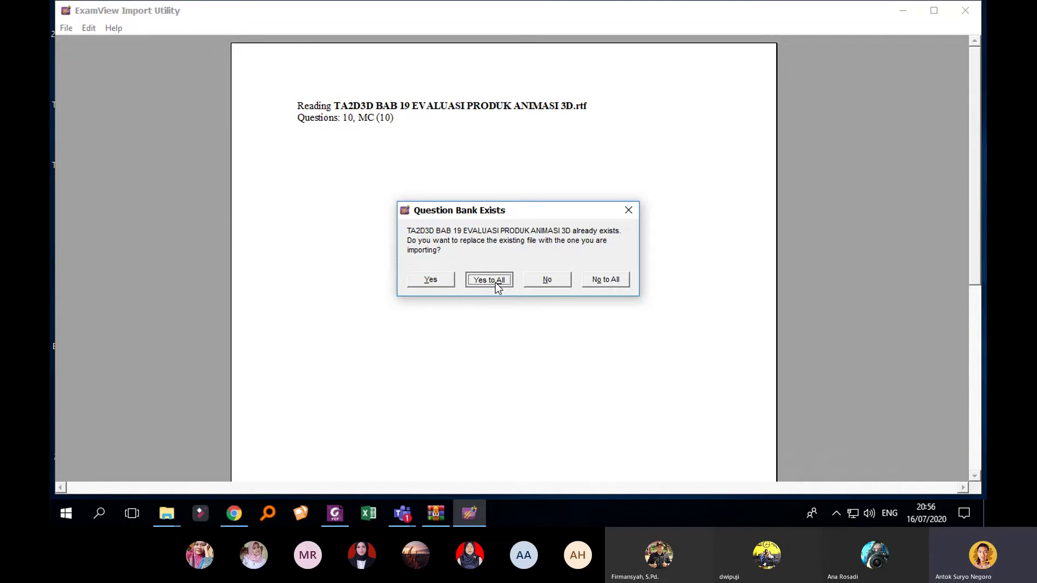
pyautogui.click(495, 283)
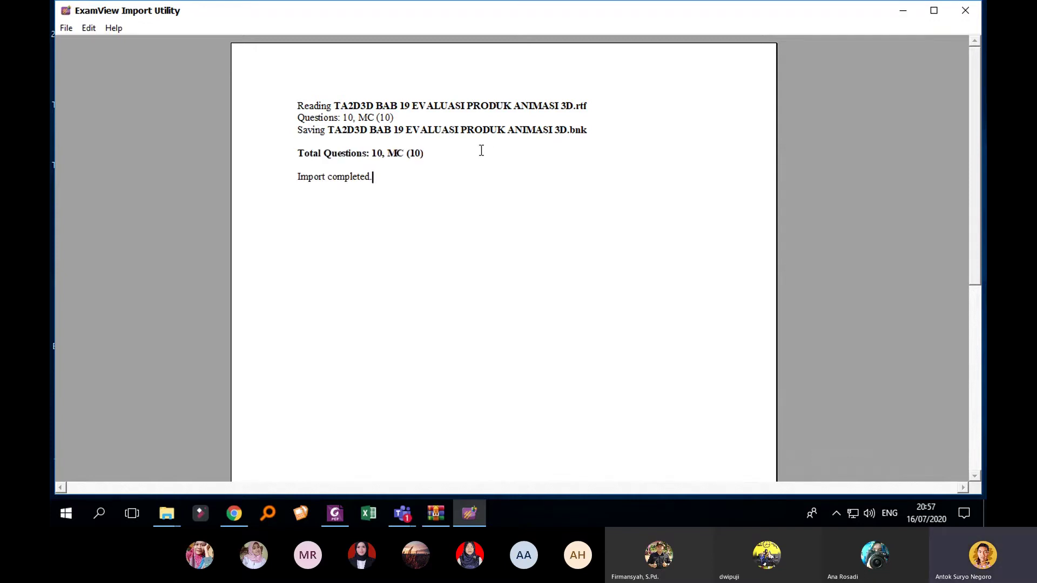
pyautogui.moveTo(322, 149); pyautogui.dragTo(424, 154)
pyautogui.click(357, 162)
pyautogui.click(399, 161)
pyautogui.click(298, 164)
# Step: Minimize the import utility and open the TA2D3D BAB 19 Word document from the desktop
pyautogui.click(379, 177)
pyautogui.click(907, 8)
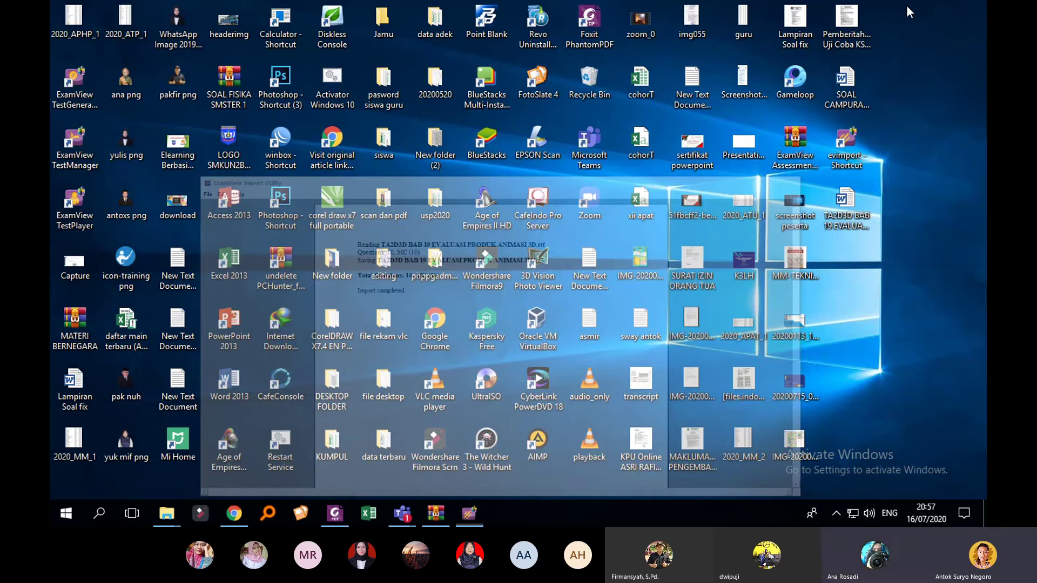
pyautogui.doubleClick(843, 219)
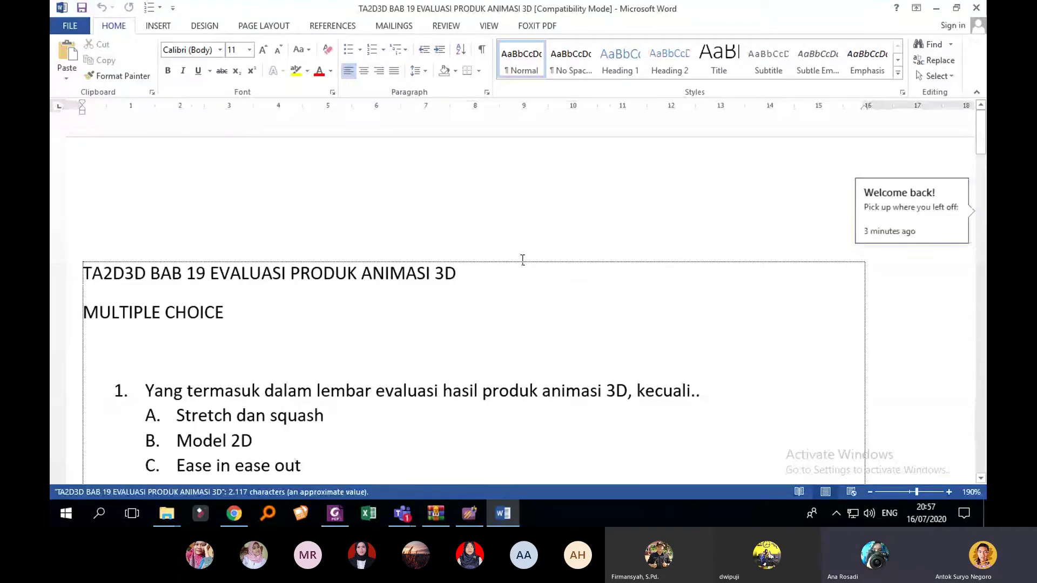
pyautogui.scroll(-3, 481, 271)
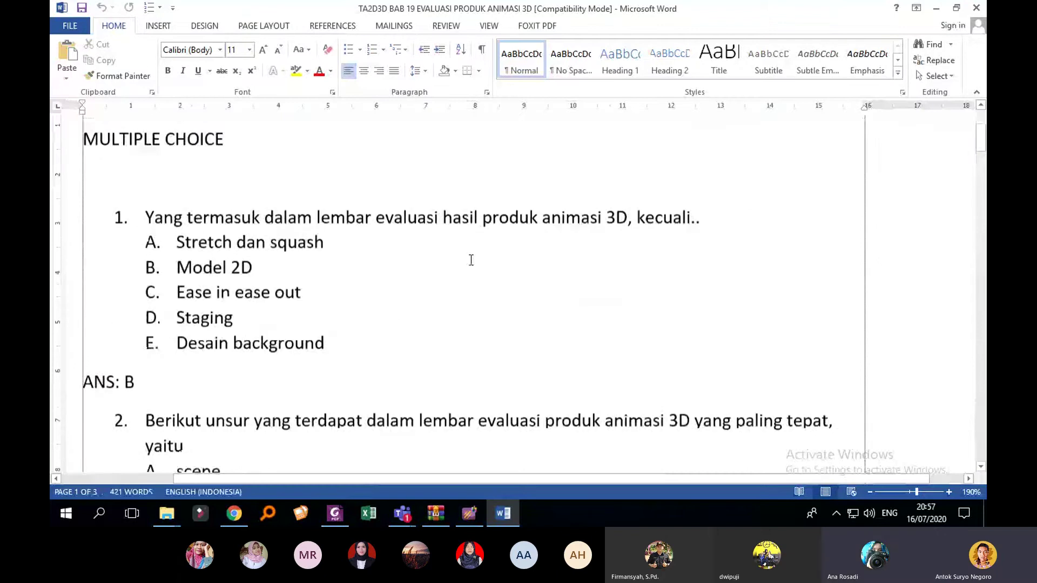
pyautogui.click(122, 205)
pyautogui.scroll(3, 146, 226)
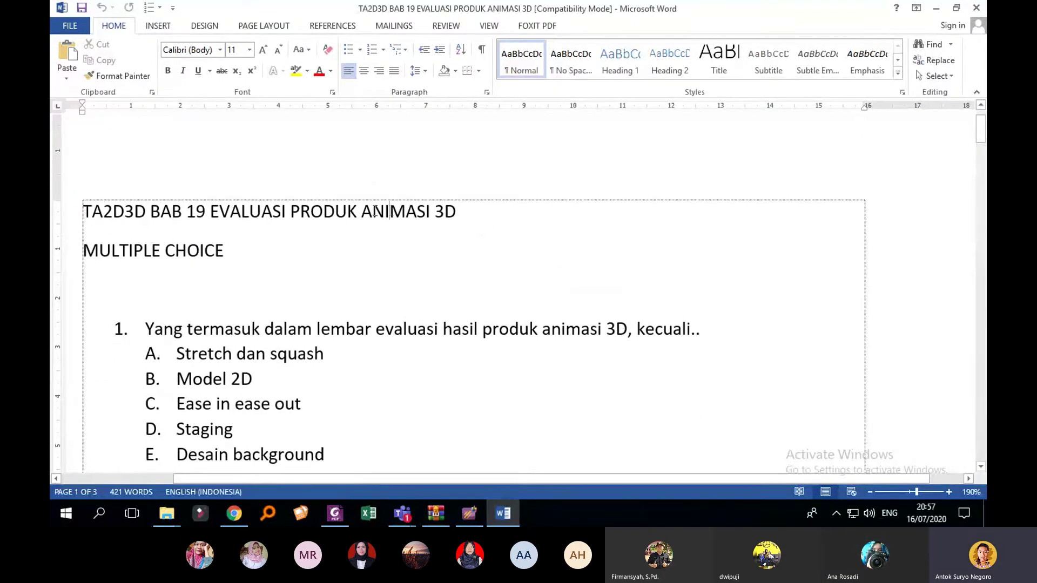
pyautogui.moveTo(435, 212); pyautogui.dragTo(210, 212)
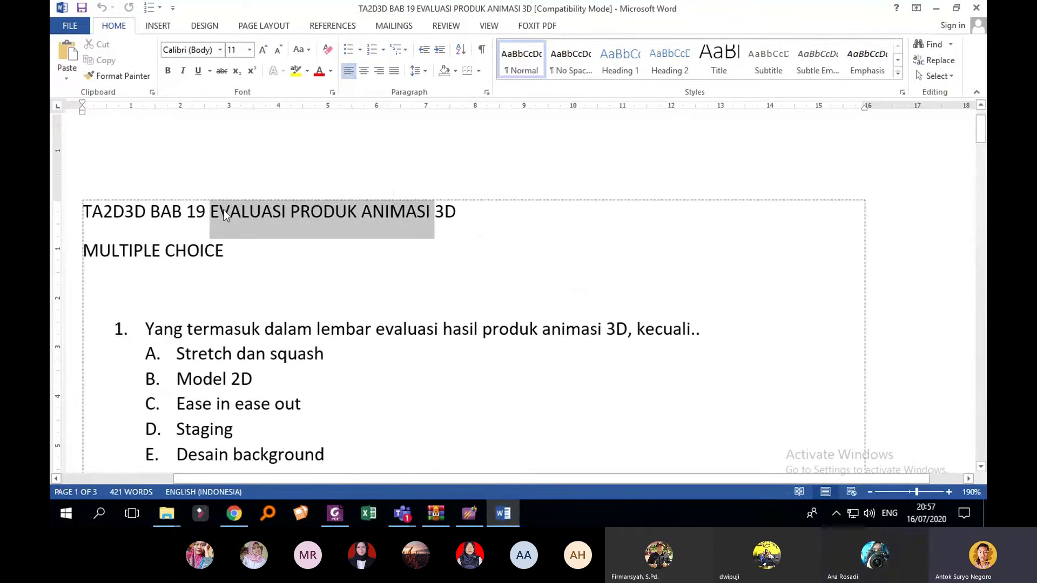
pyautogui.moveTo(125, 212); pyautogui.dragTo(318, 212)
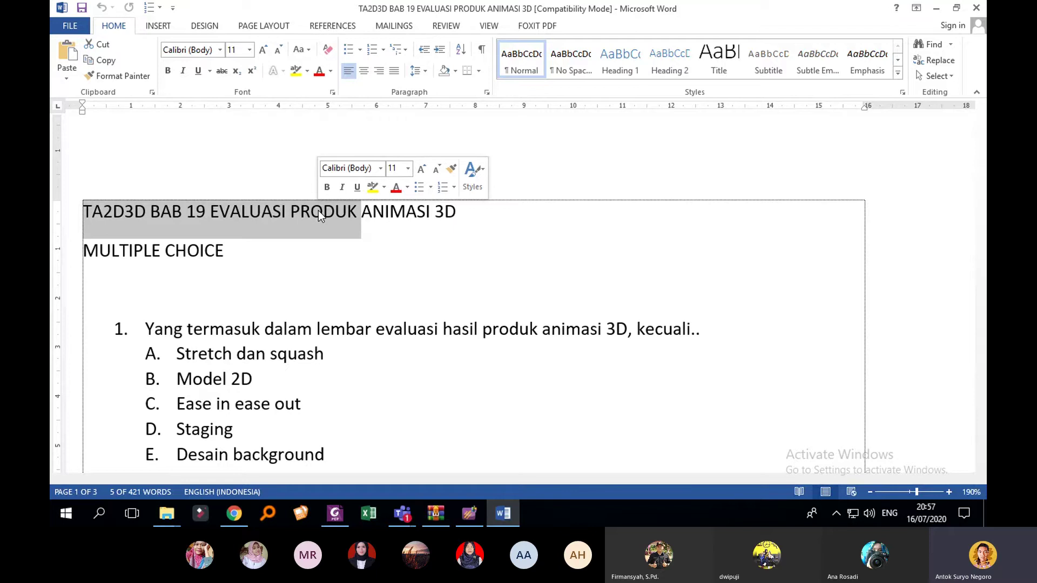
pyautogui.click(295, 257)
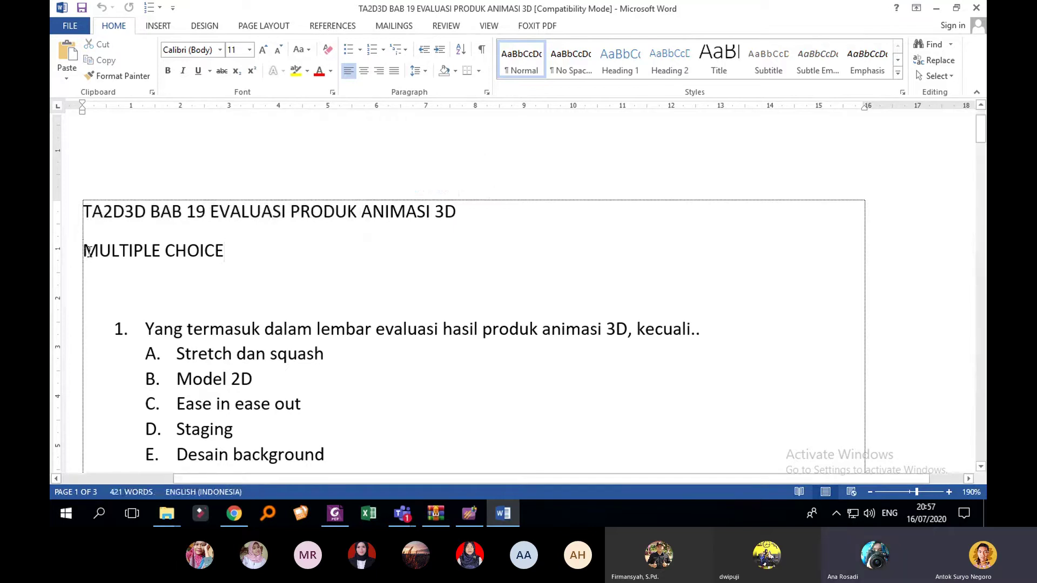
pyautogui.moveTo(88, 251); pyautogui.dragTo(160, 254)
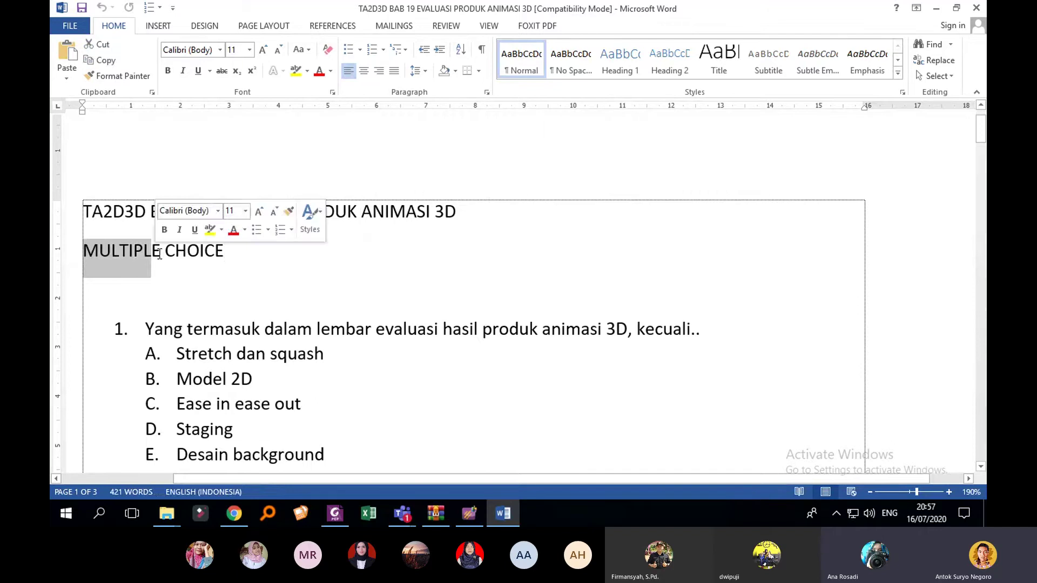
pyautogui.click(159, 254)
pyautogui.moveTo(92, 252); pyautogui.dragTo(214, 252)
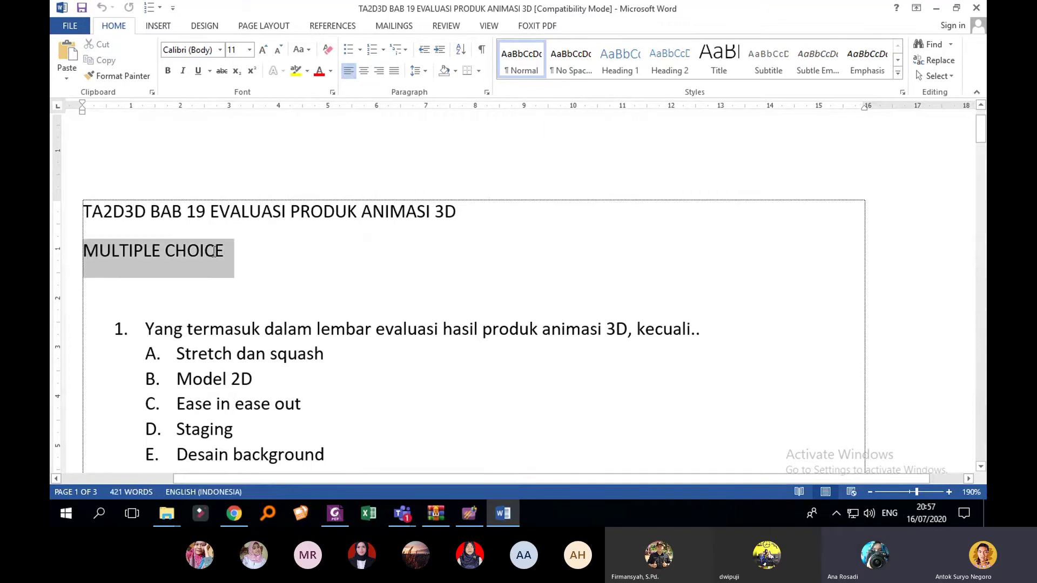
pyautogui.click(213, 255)
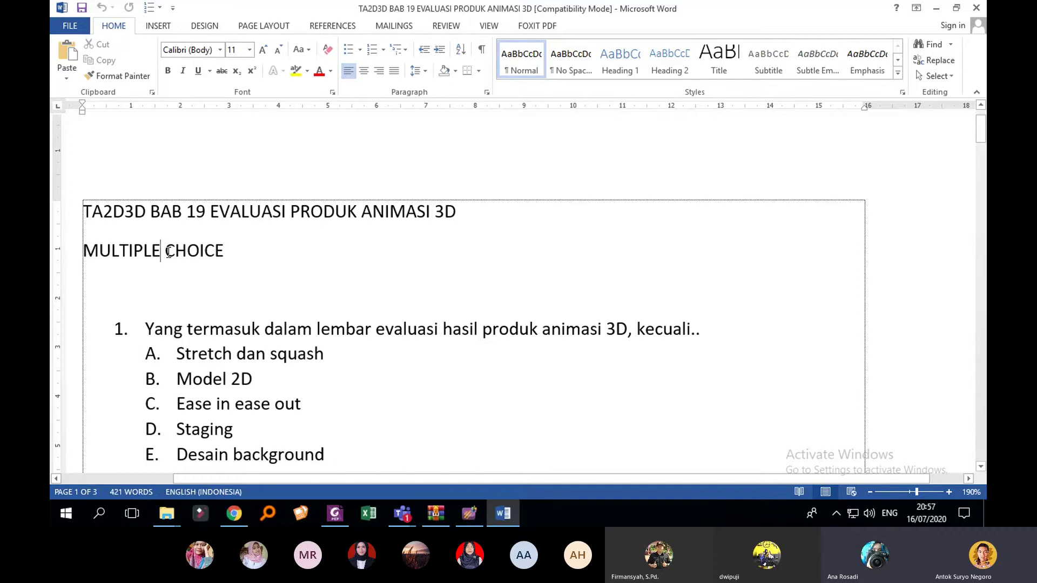
pyautogui.click(225, 252)
pyautogui.scroll(-4, 234, 252)
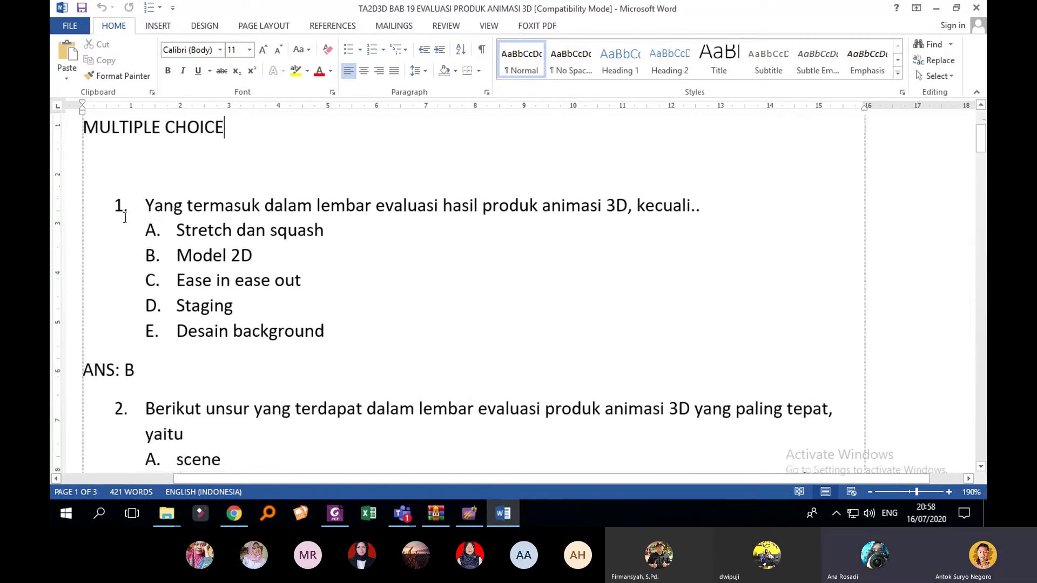
pyautogui.click(122, 209)
pyautogui.scroll(-4, 125, 213)
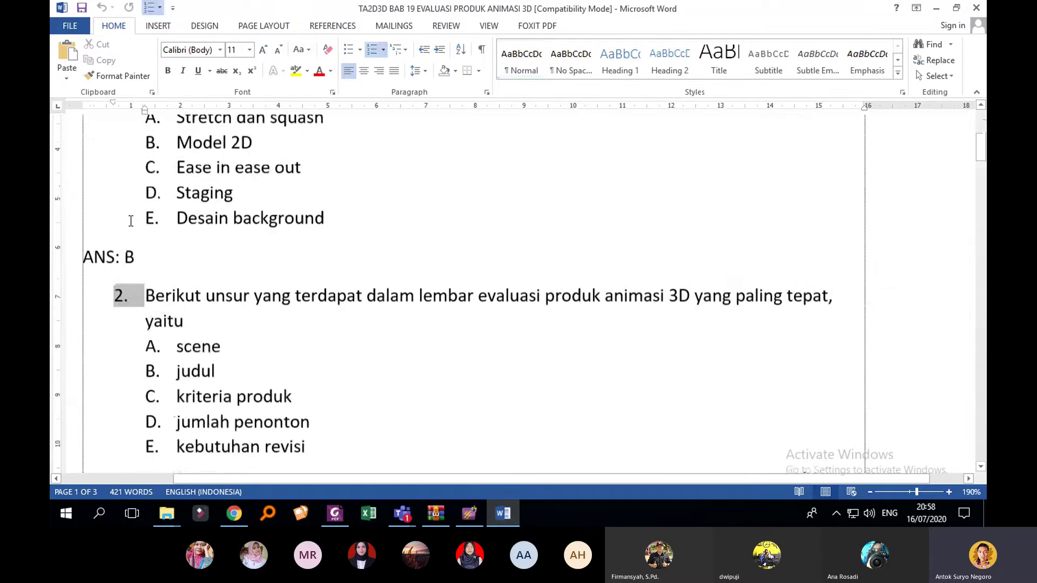
pyautogui.scroll(6, 146, 238)
pyautogui.scroll(-4, 178, 238)
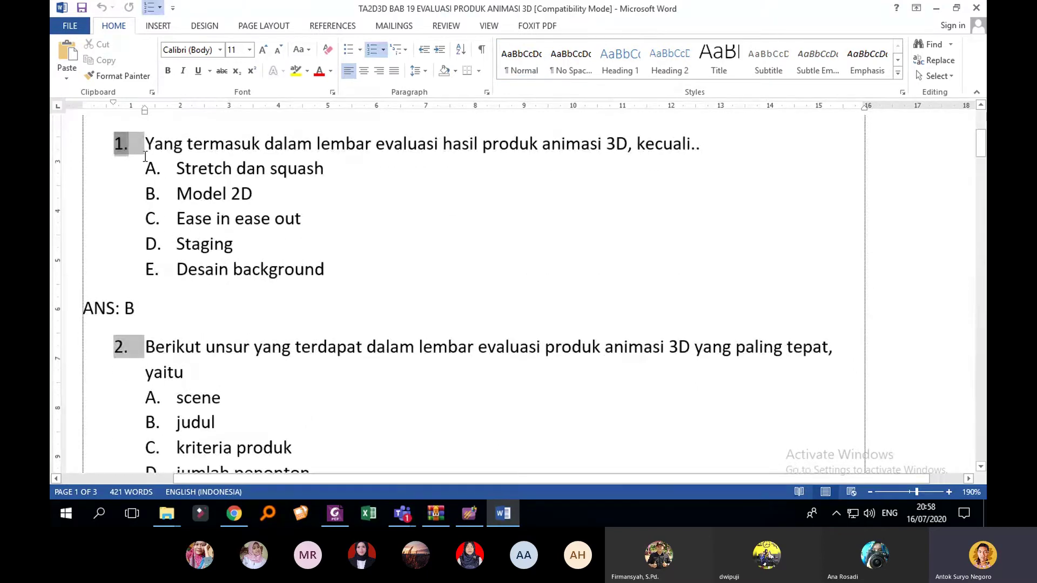
pyautogui.click(128, 347)
pyautogui.scroll(-5, 133, 357)
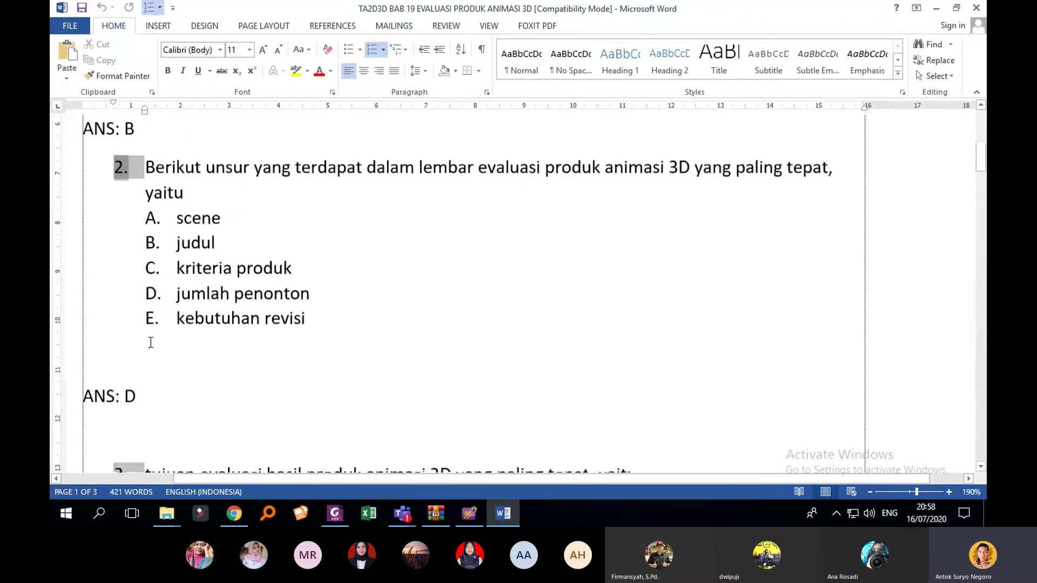
pyautogui.scroll(-5, 134, 374)
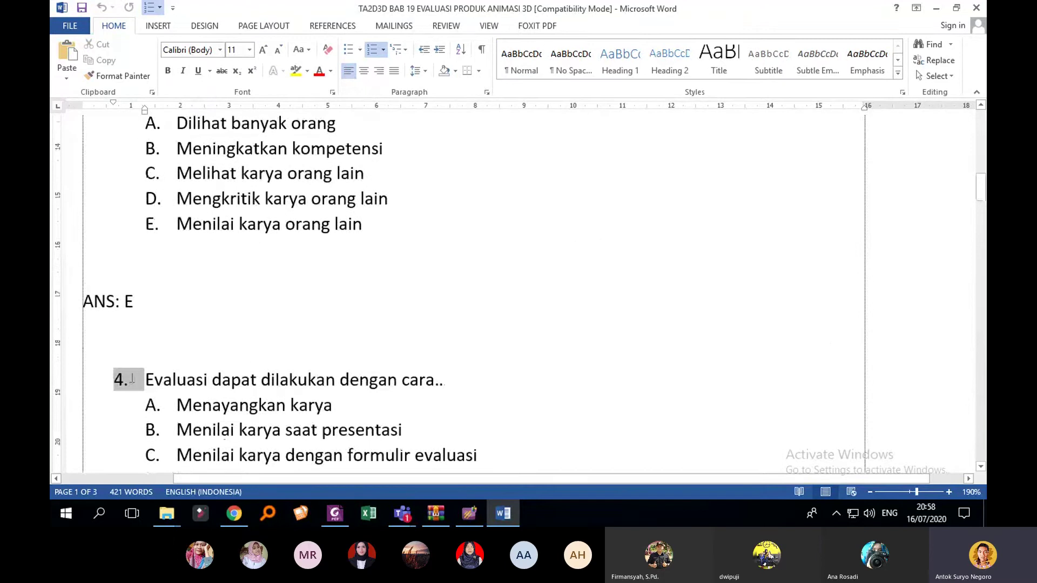
pyautogui.scroll(6, 128, 379)
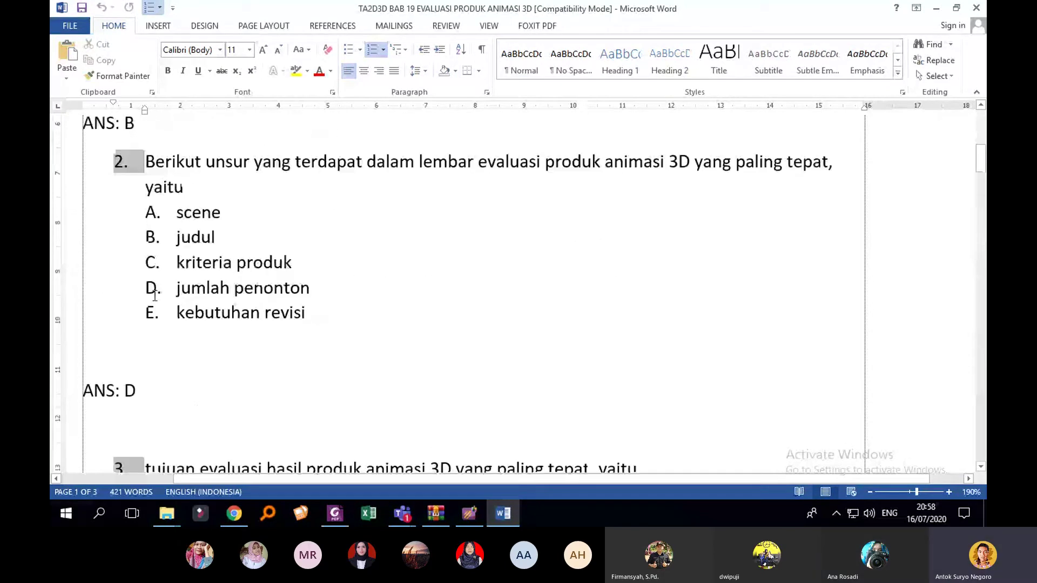
pyautogui.click(155, 219)
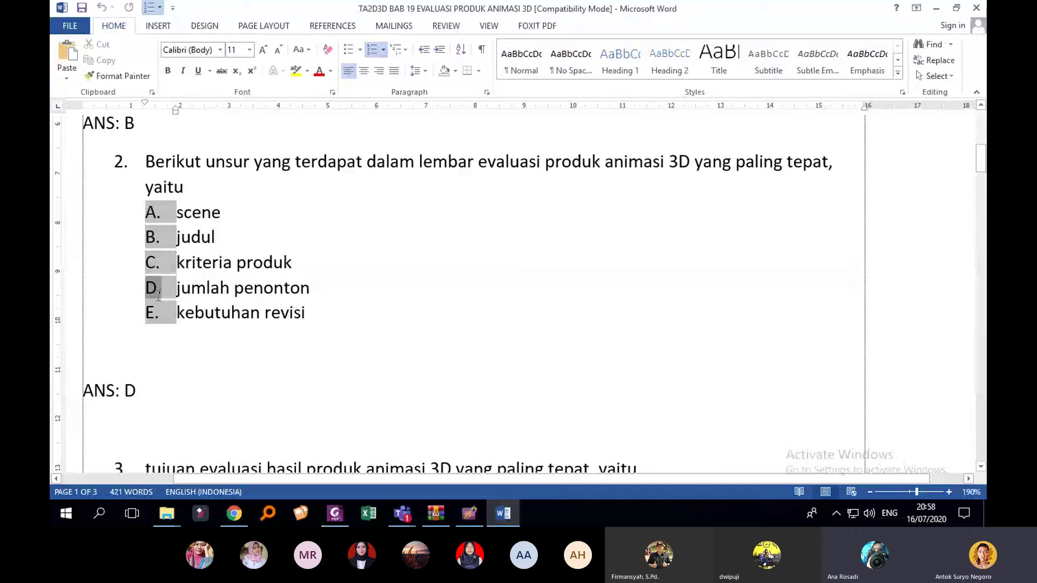
pyautogui.click(369, 318)
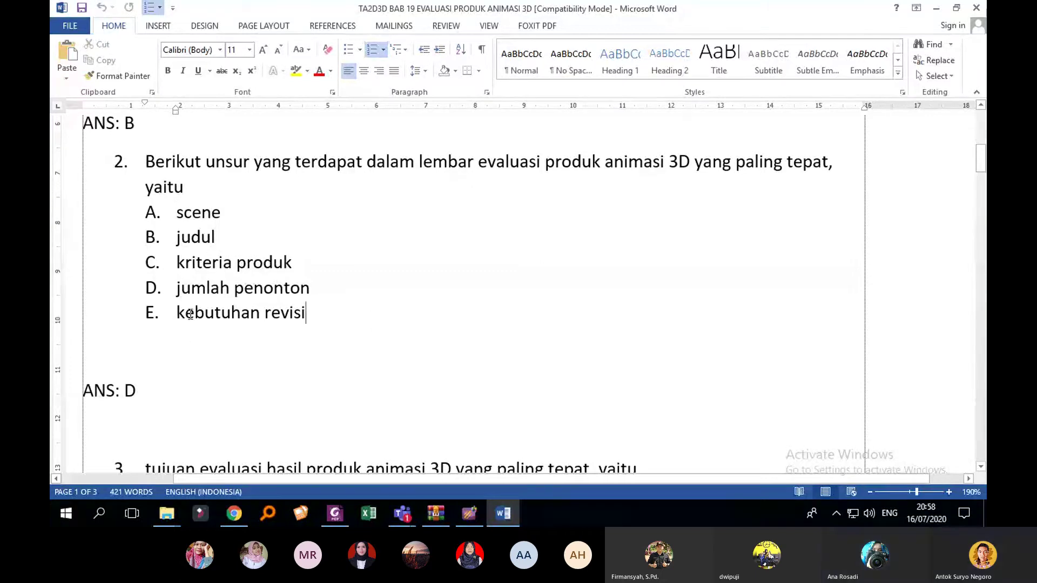
pyautogui.scroll(-5, 184, 297)
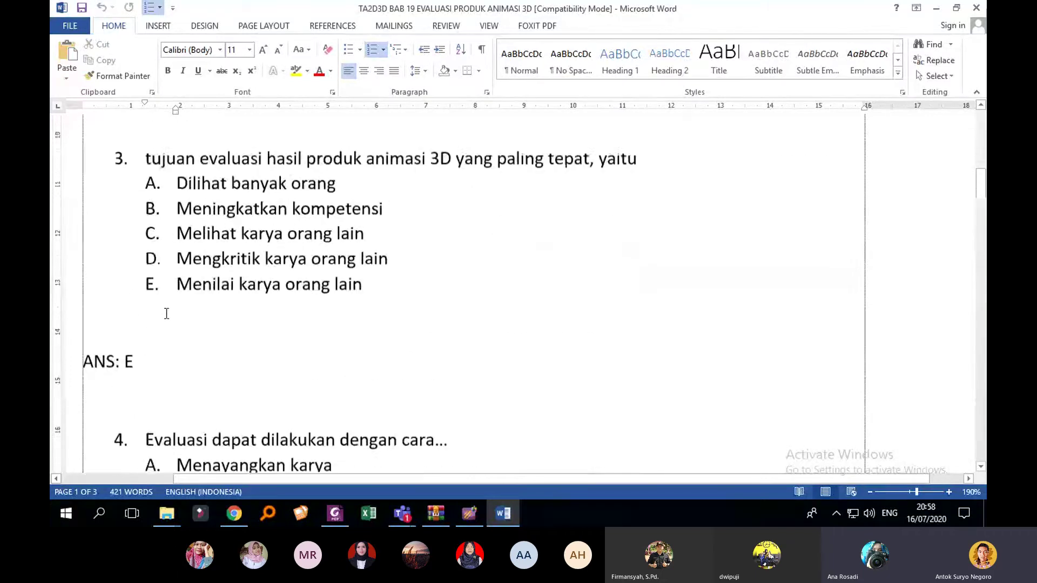
pyautogui.scroll(4, 168, 312)
pyautogui.scroll(1, 168, 311)
pyautogui.click(107, 388)
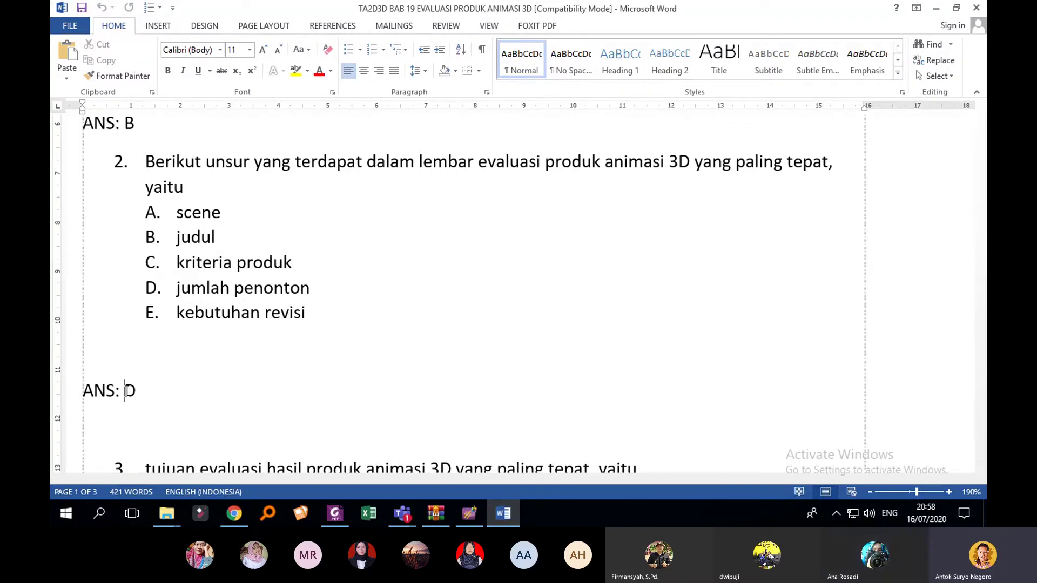
pyautogui.scroll(-1, 139, 370)
pyautogui.scroll(-1, 114, 344)
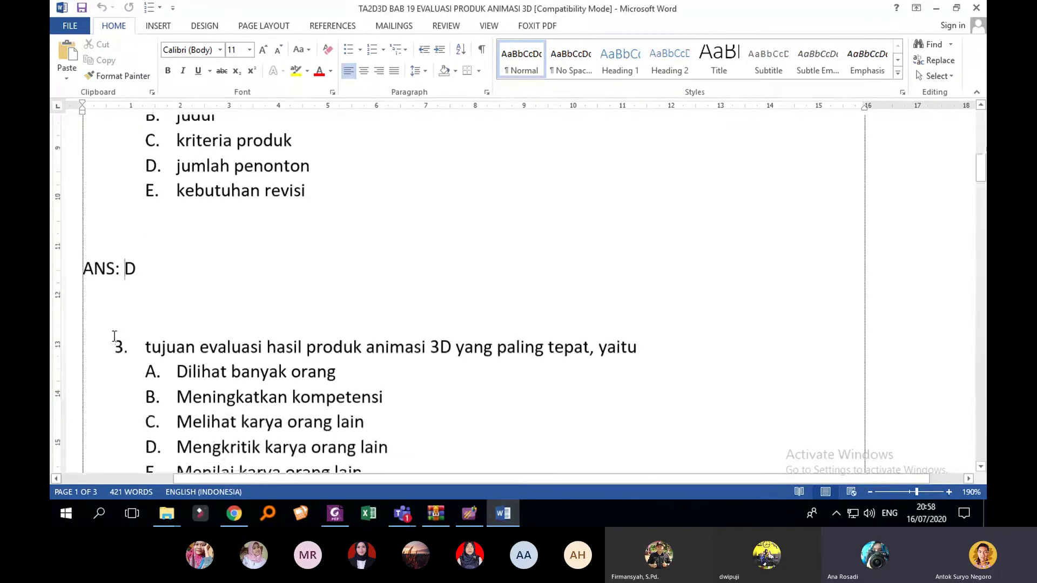
pyautogui.click(92, 270)
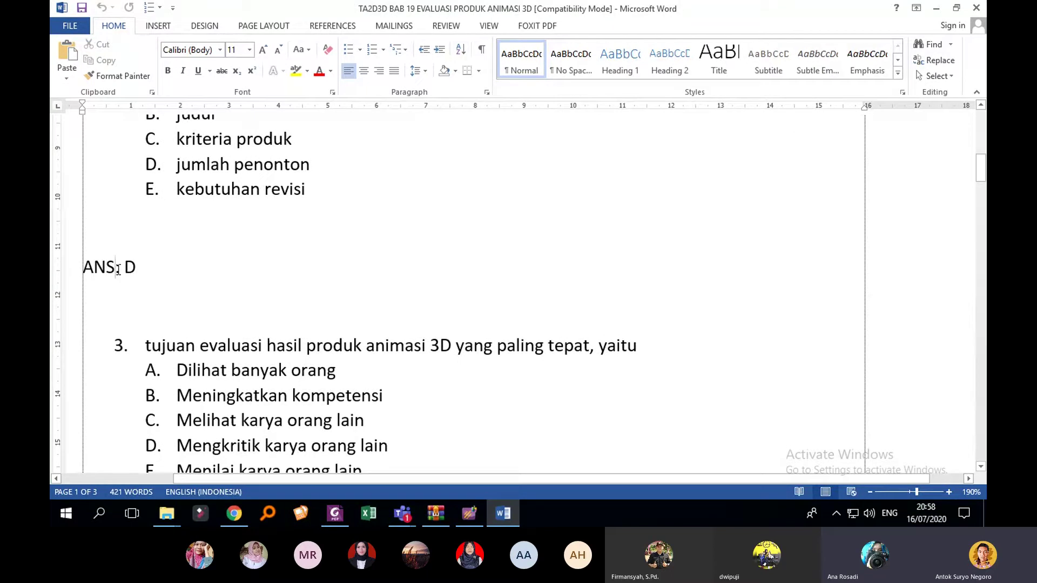
pyautogui.click(120, 269)
pyautogui.click(136, 268)
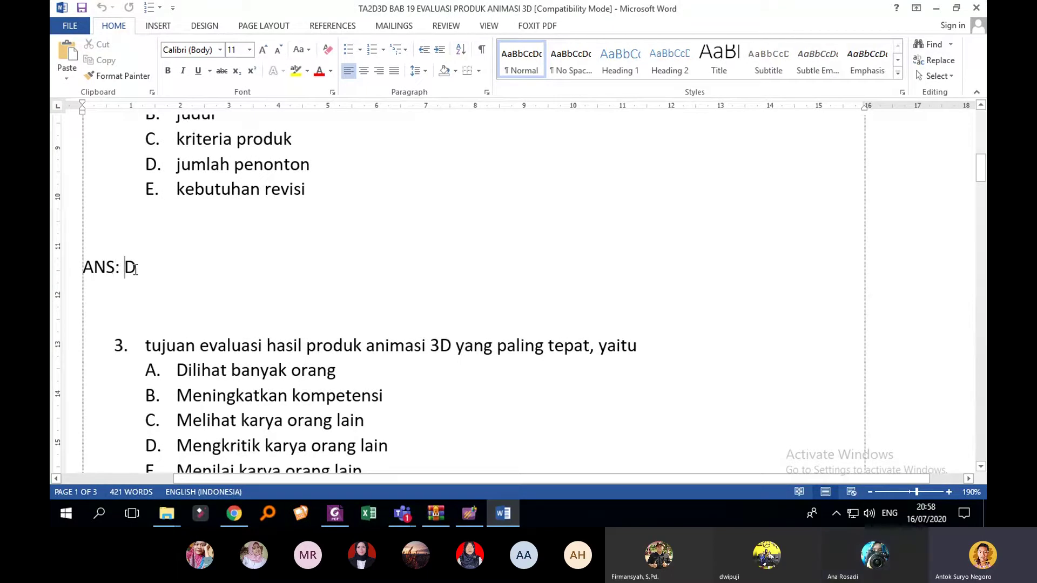
pyautogui.scroll(-4, 370, 287)
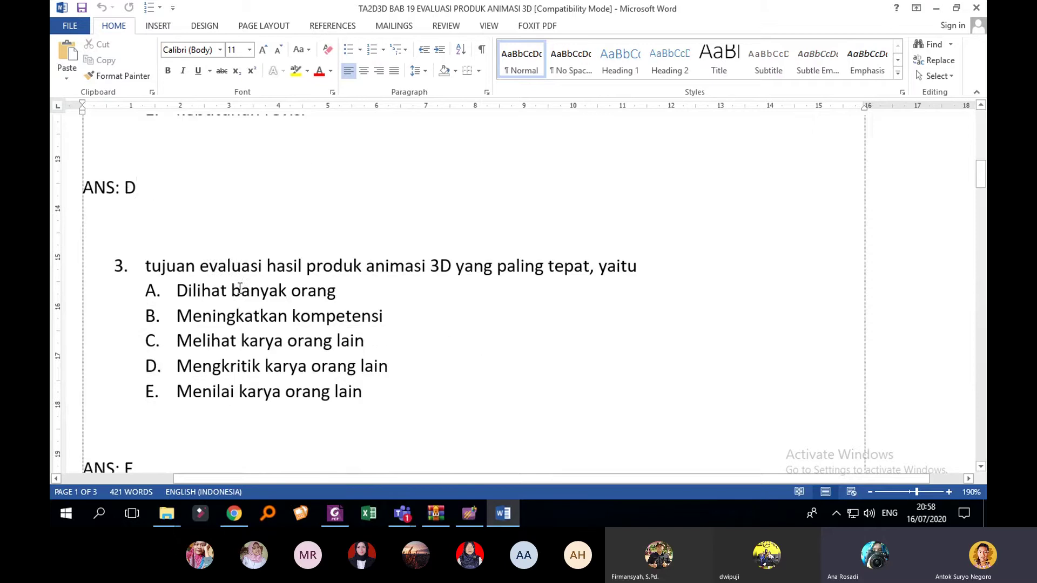
pyautogui.scroll(3, 370, 287)
pyautogui.scroll(1, 370, 287)
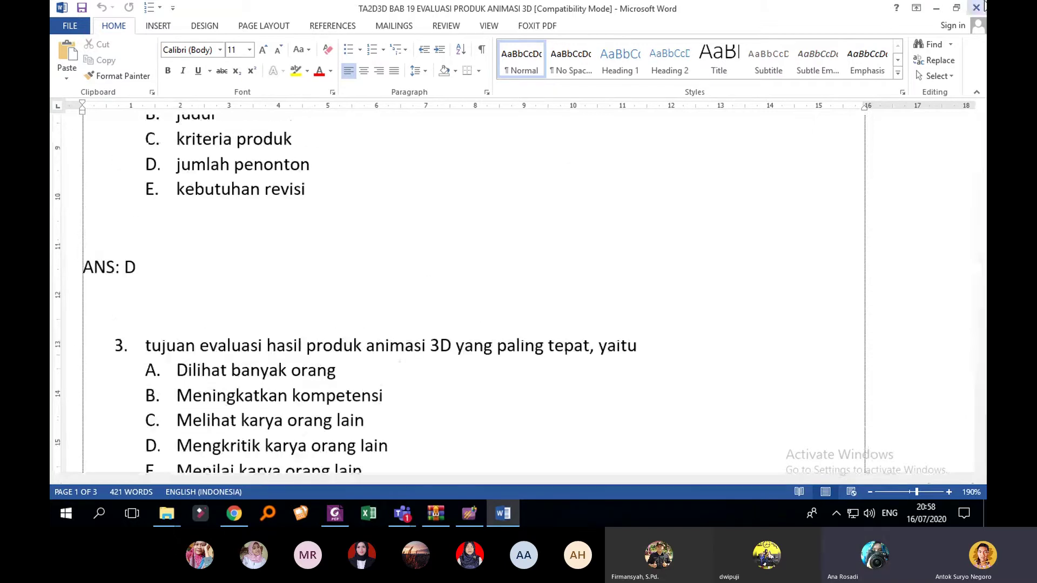
# Step: Close Word and the ExamView Import Utility to get back to the desktop
pyautogui.click(975, 7)
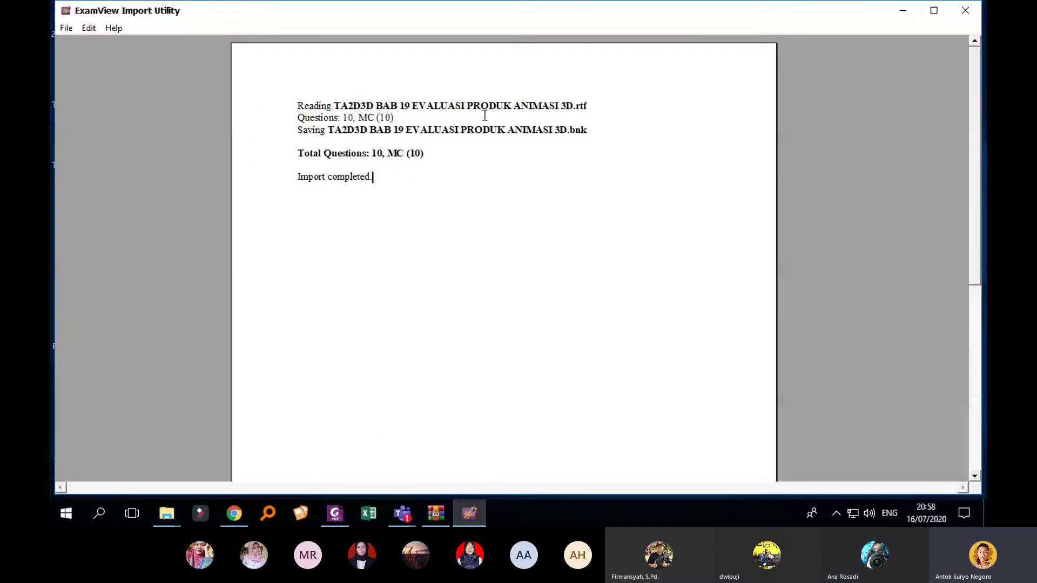
pyautogui.click(964, 11)
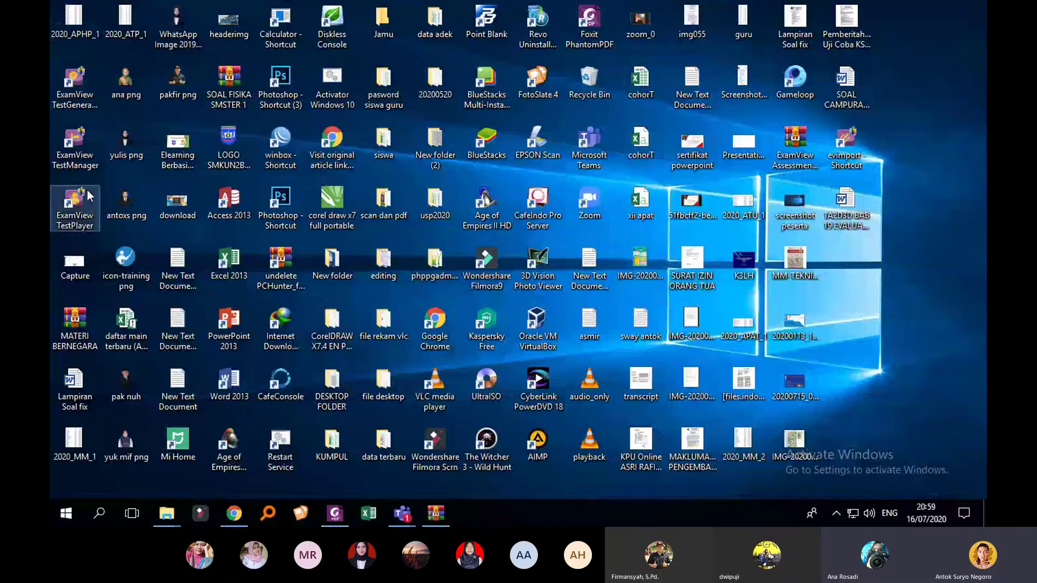
# Step: Launch ExamView Test Generator and select the TA2D3D BAB 19 bank in the Banks folder
pyautogui.doubleClick(86, 104)
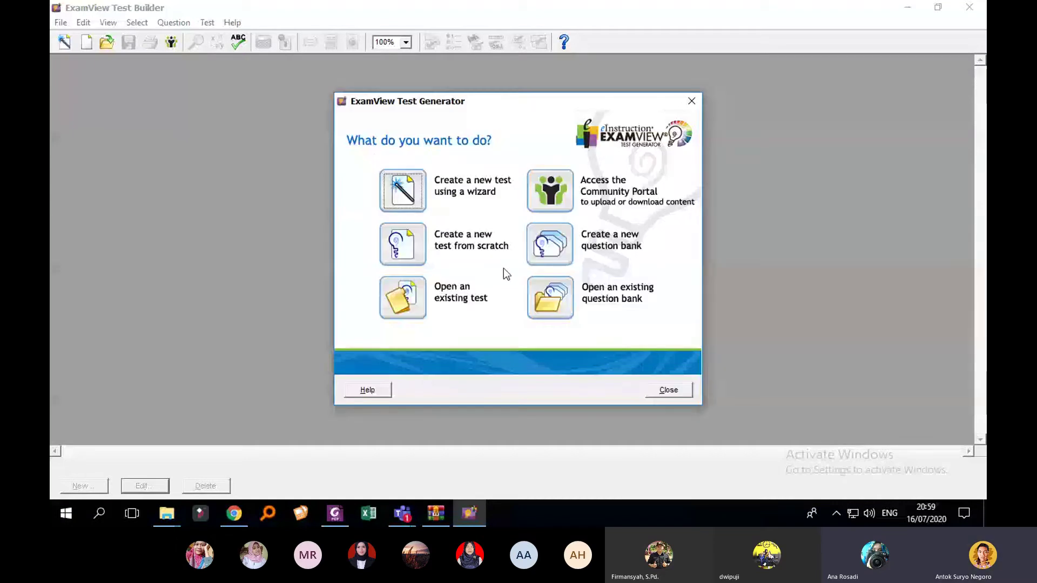
pyautogui.click(551, 304)
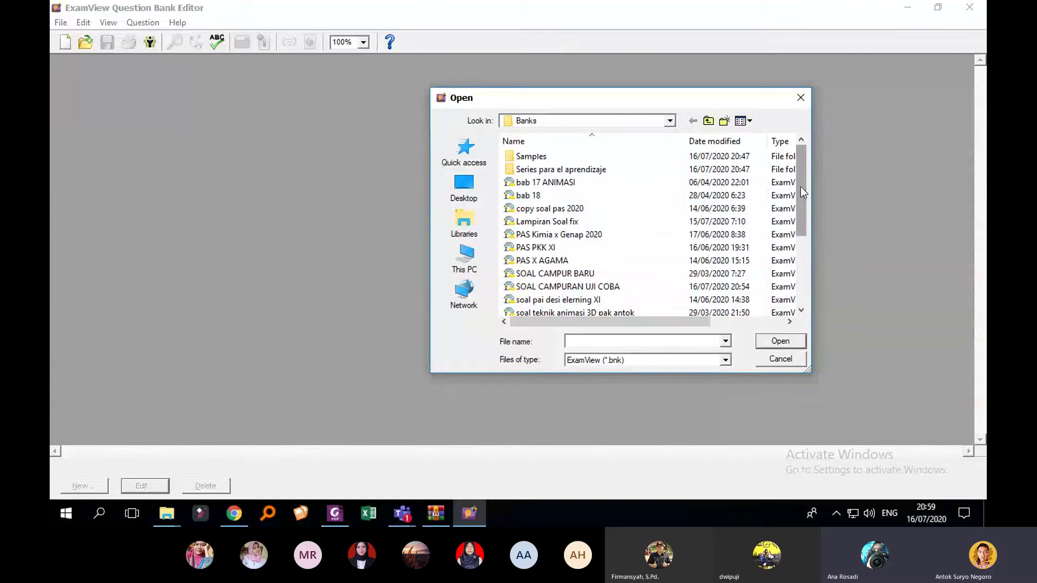
pyautogui.moveTo(801, 187); pyautogui.dragTo(796, 251)
pyautogui.click(666, 258)
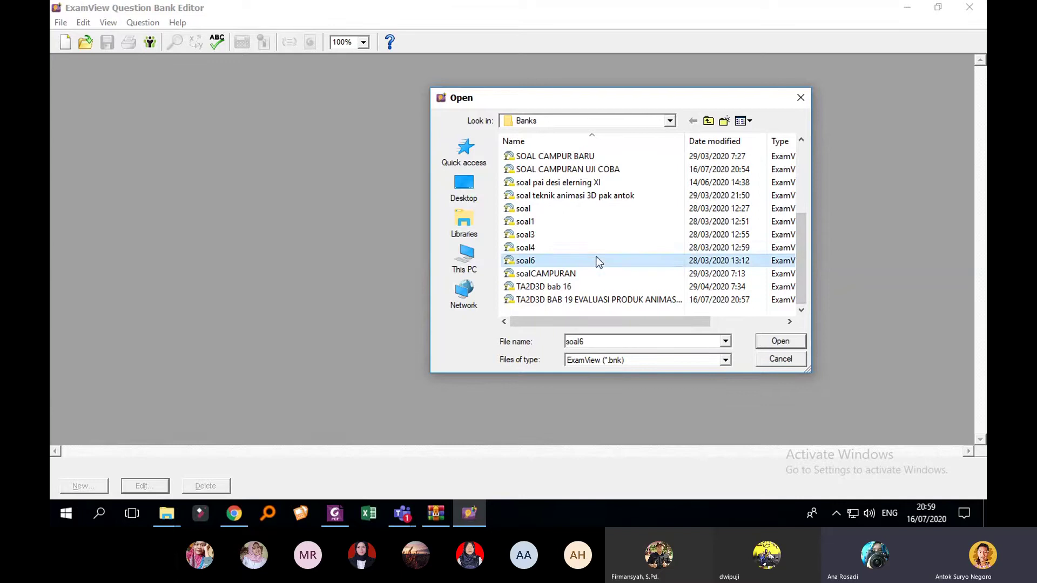
pyautogui.scroll(2, 707, 246)
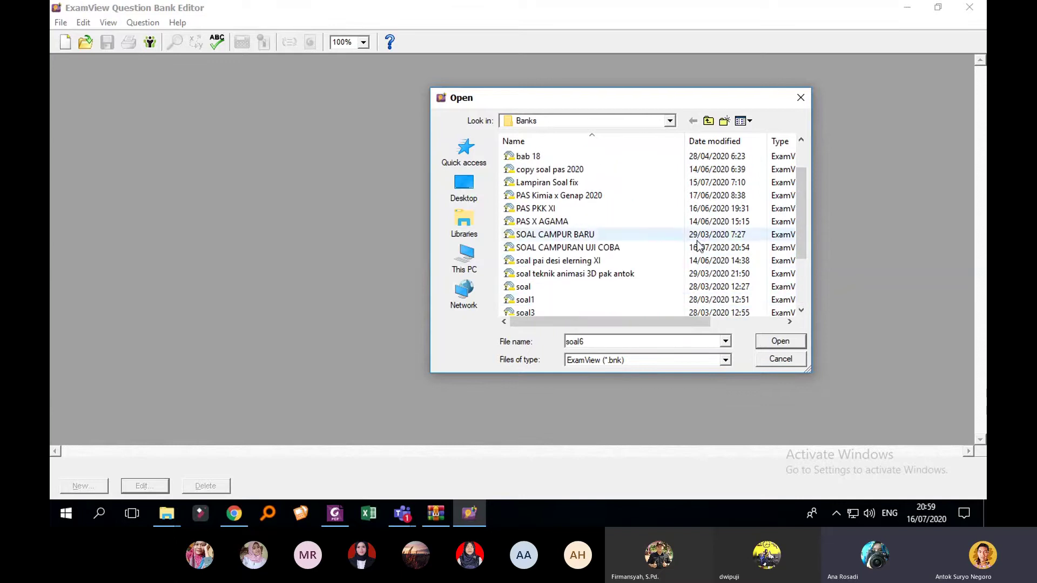
pyautogui.scroll(1, 661, 219)
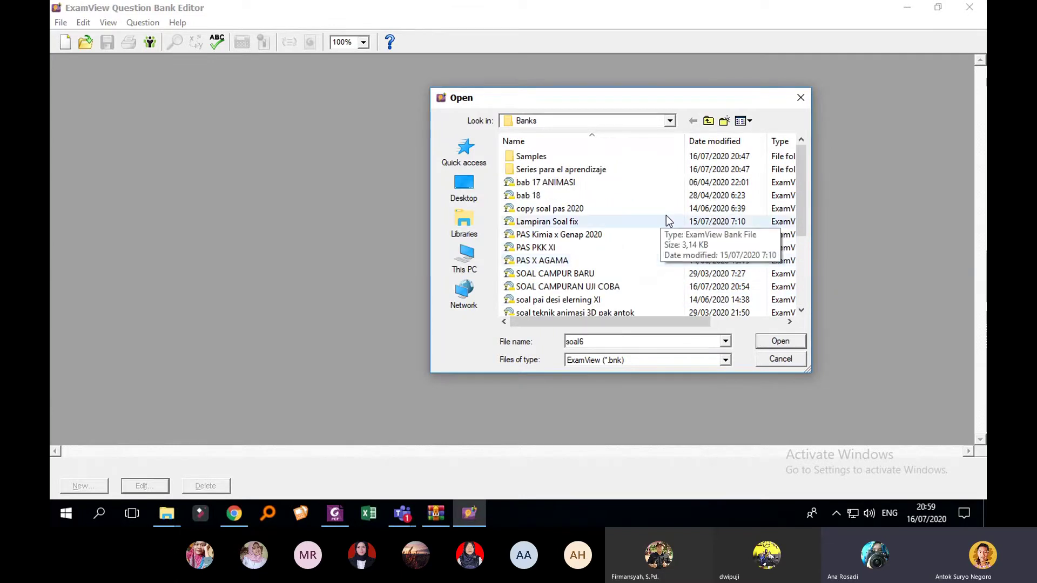
pyautogui.scroll(-1, 702, 217)
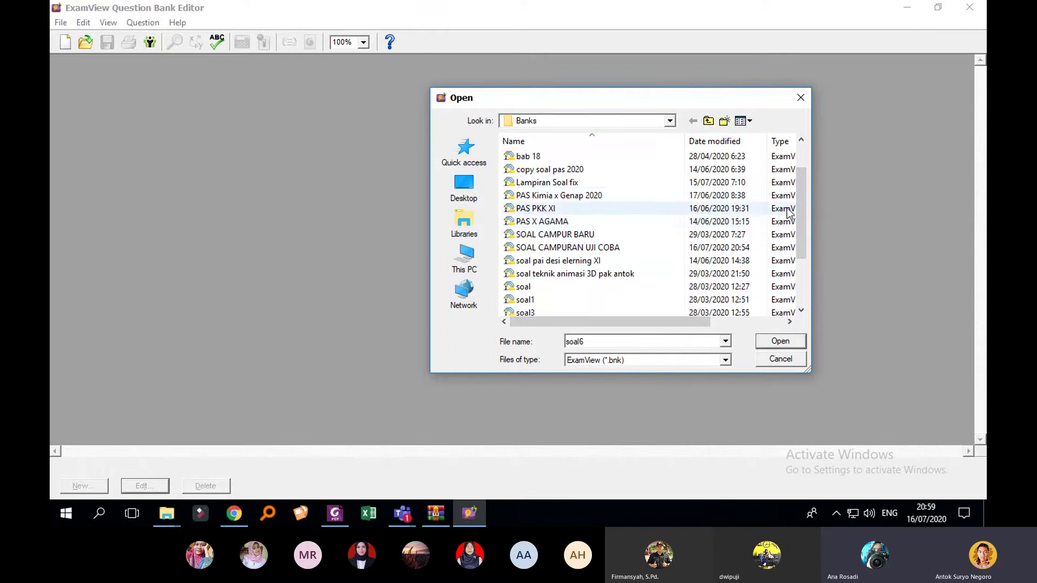
pyautogui.moveTo(803, 209); pyautogui.dragTo(790, 263)
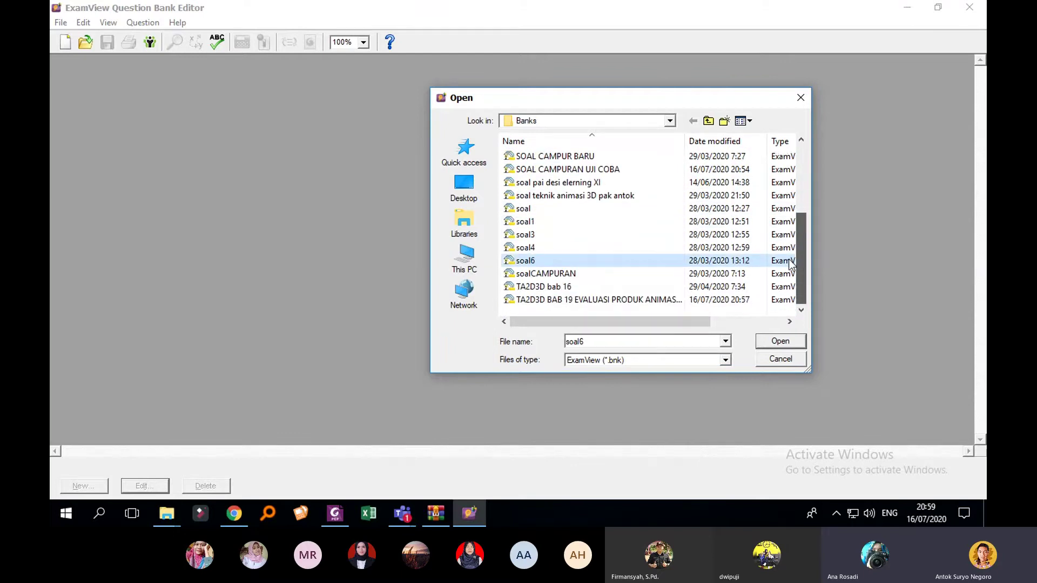
pyautogui.click(621, 300)
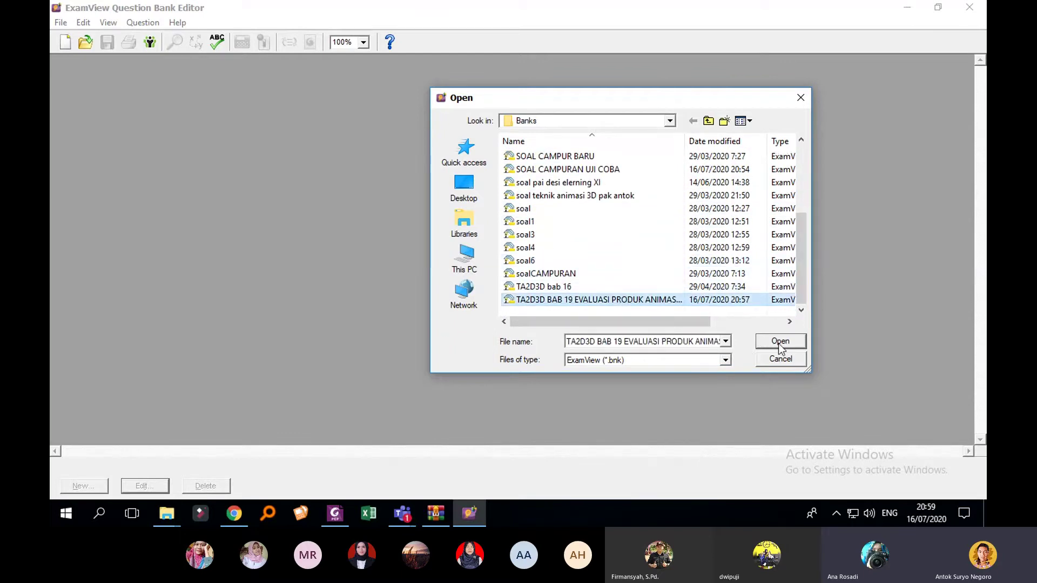
pyautogui.click(597, 287)
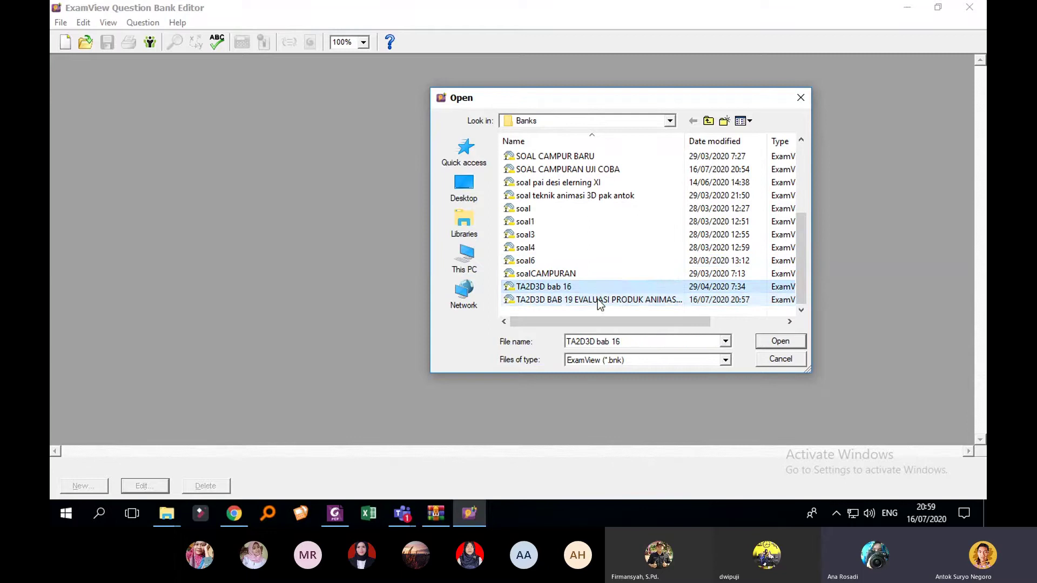
pyautogui.click(597, 299)
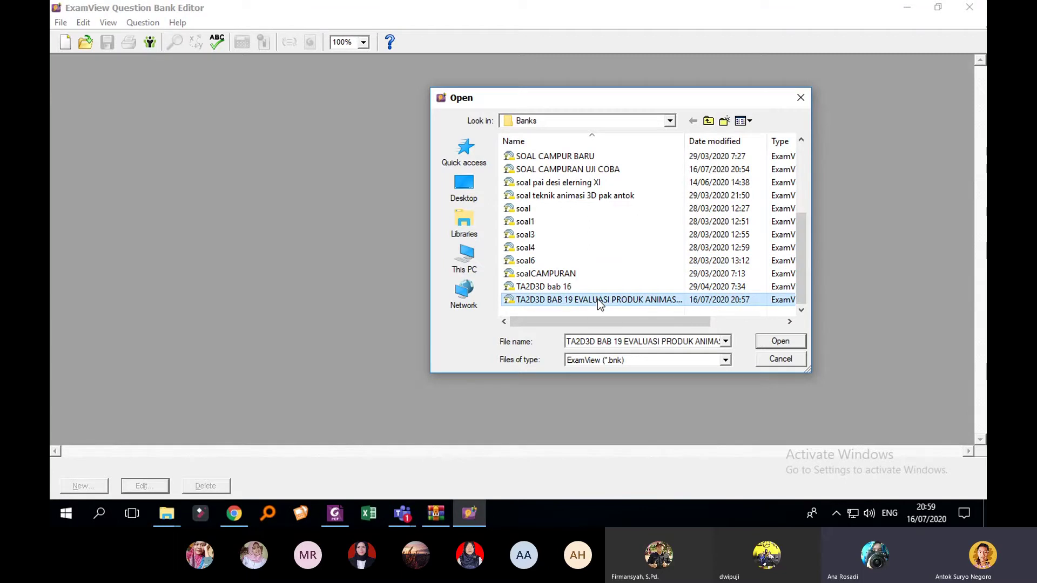
# Step: Open the TA2D3D BAB 19 bank, scroll through its 10 questions, and select question 1
pyautogui.click(792, 344)
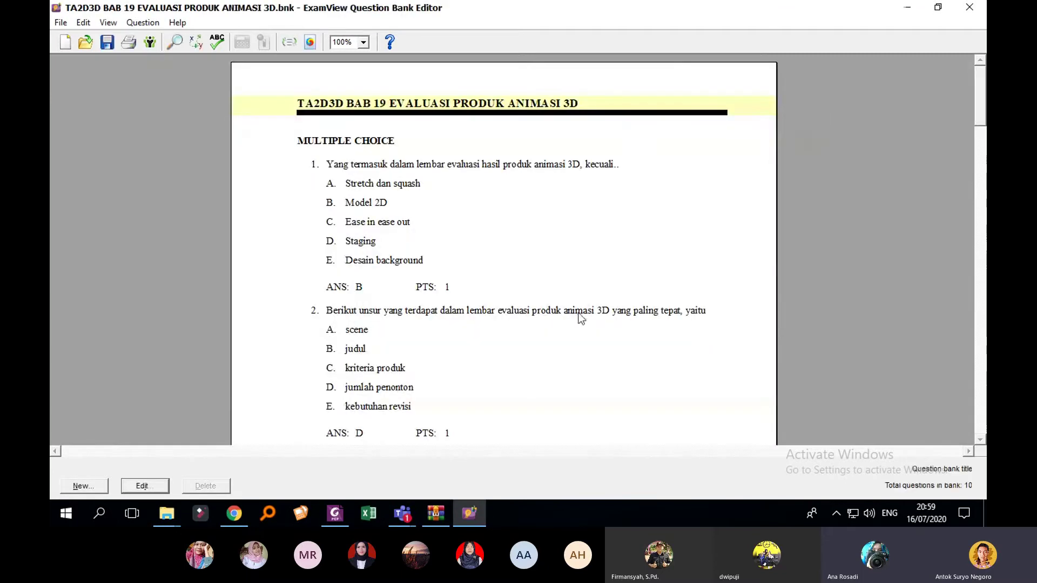
pyautogui.scroll(-5, 595, 207)
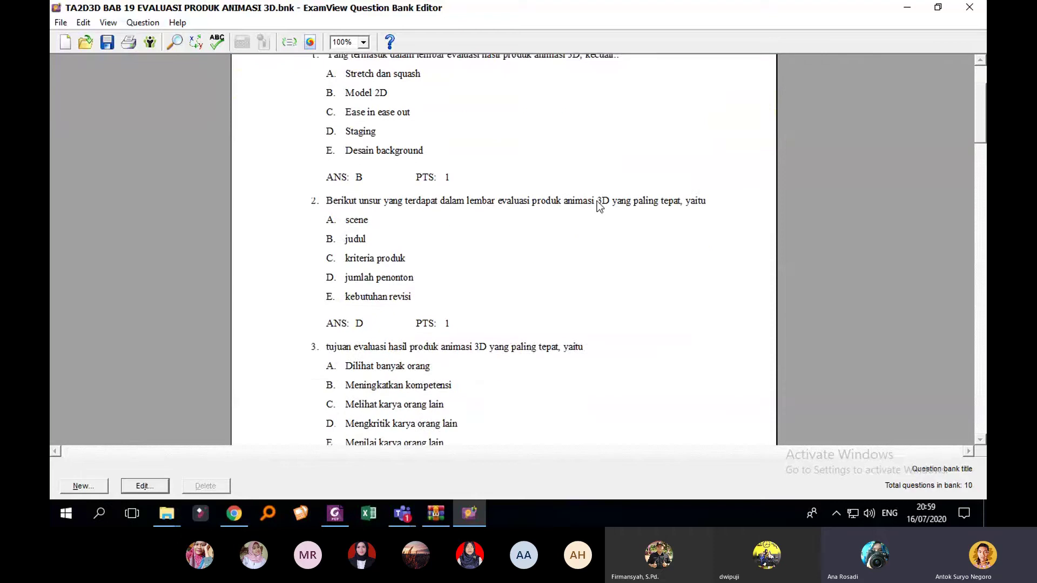
pyautogui.scroll(-7, 610, 211)
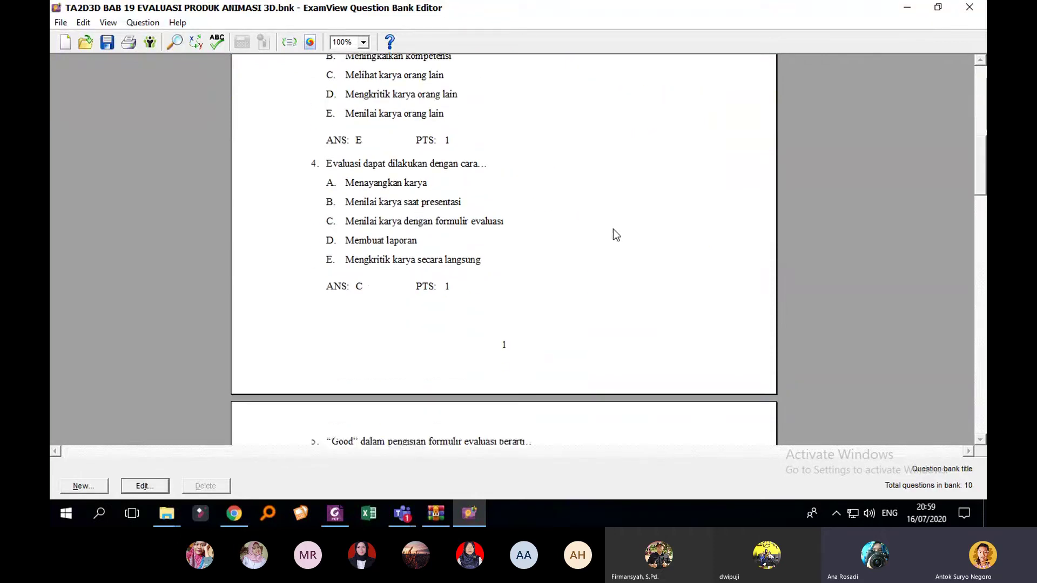
pyautogui.scroll(-5, 621, 225)
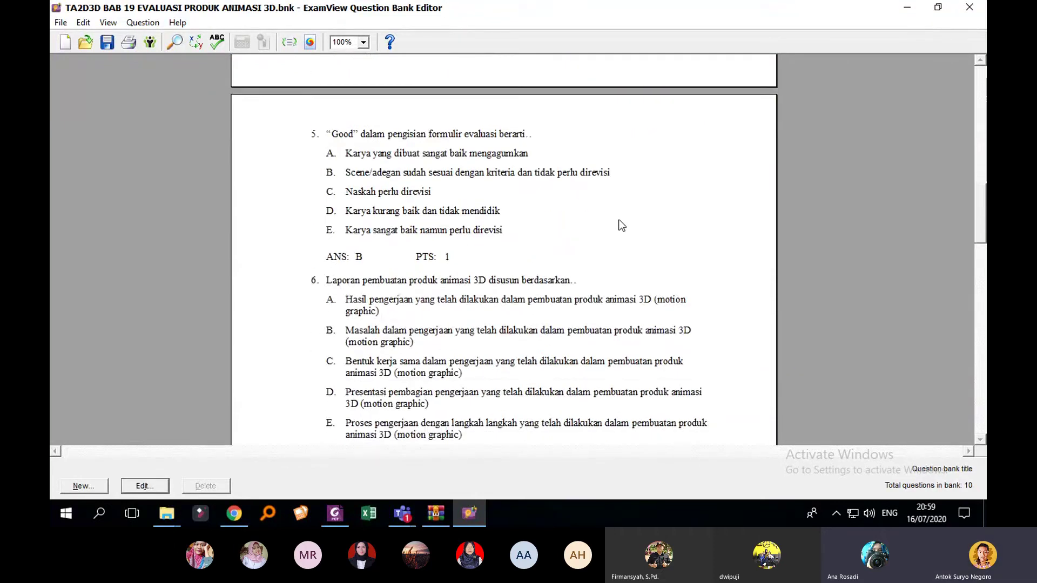
pyautogui.scroll(3, 622, 226)
pyautogui.scroll(13, 621, 225)
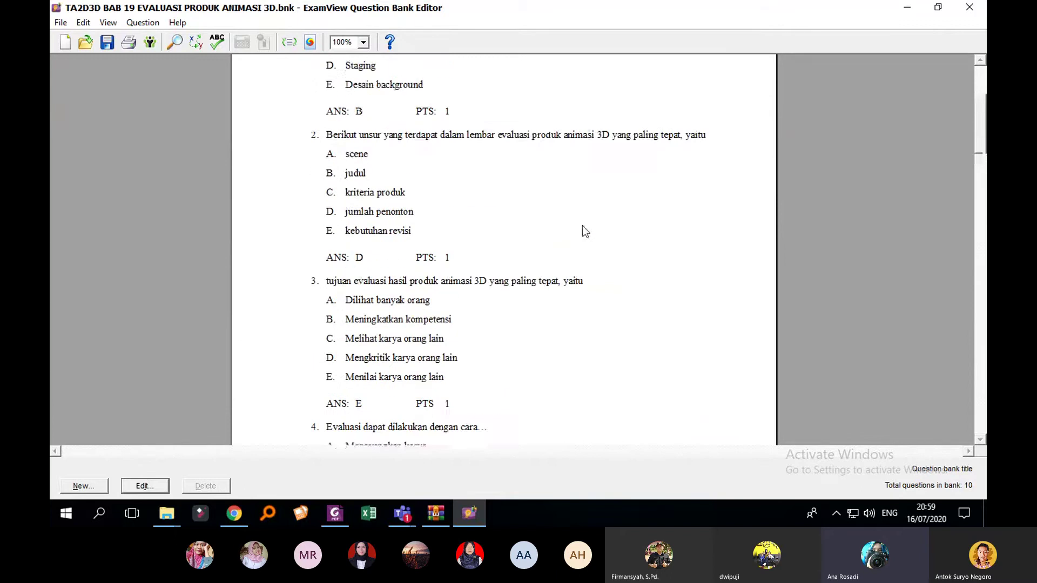
pyautogui.scroll(3, 351, 179)
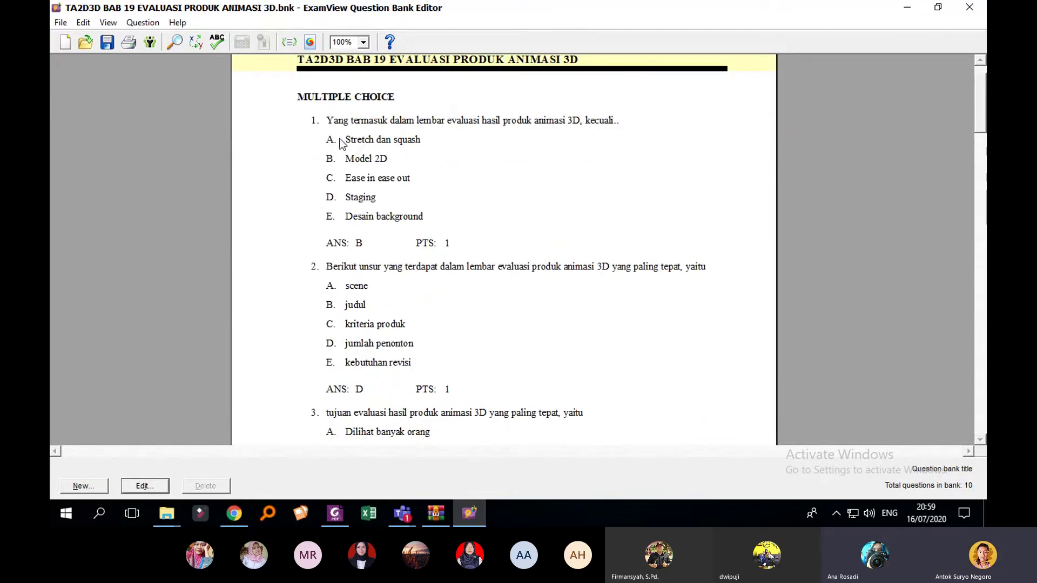
pyautogui.click(402, 143)
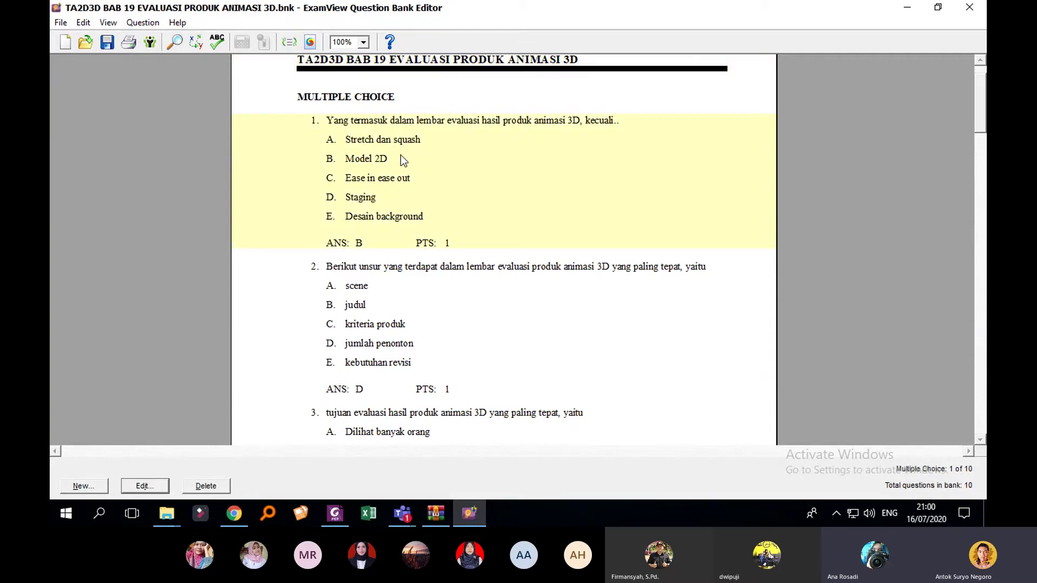
# Step: Bold then unbold 'Model 2D' in question 1, recording it with no net change
pyautogui.rightClick(420, 156)
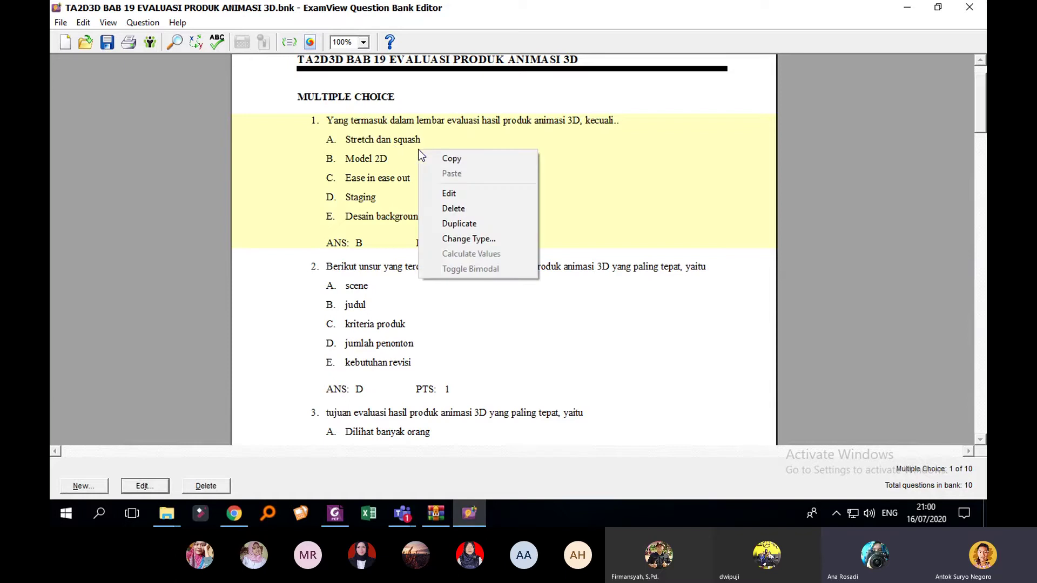
pyautogui.click(399, 159)
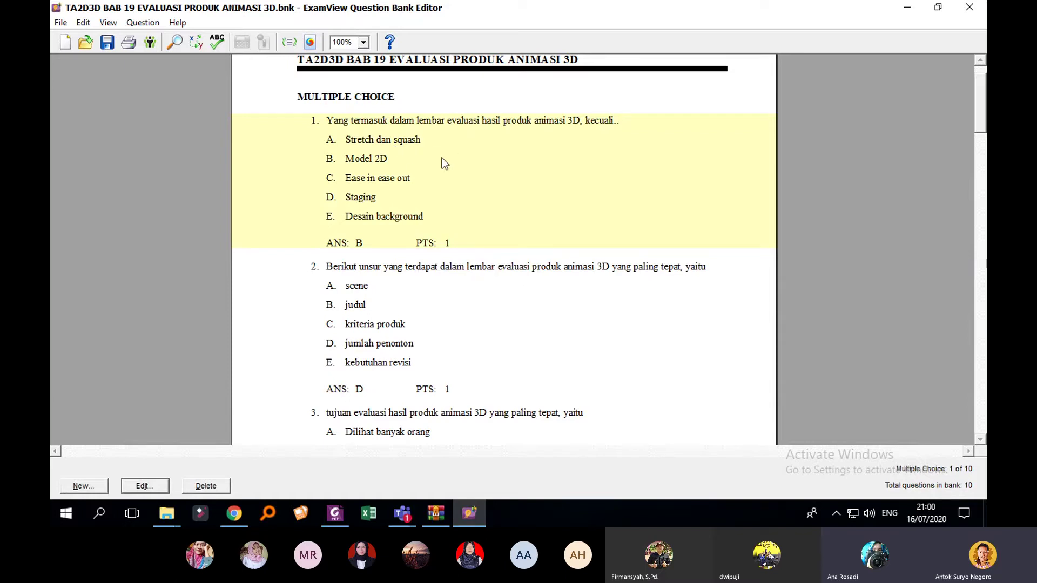
pyautogui.doubleClick(442, 158)
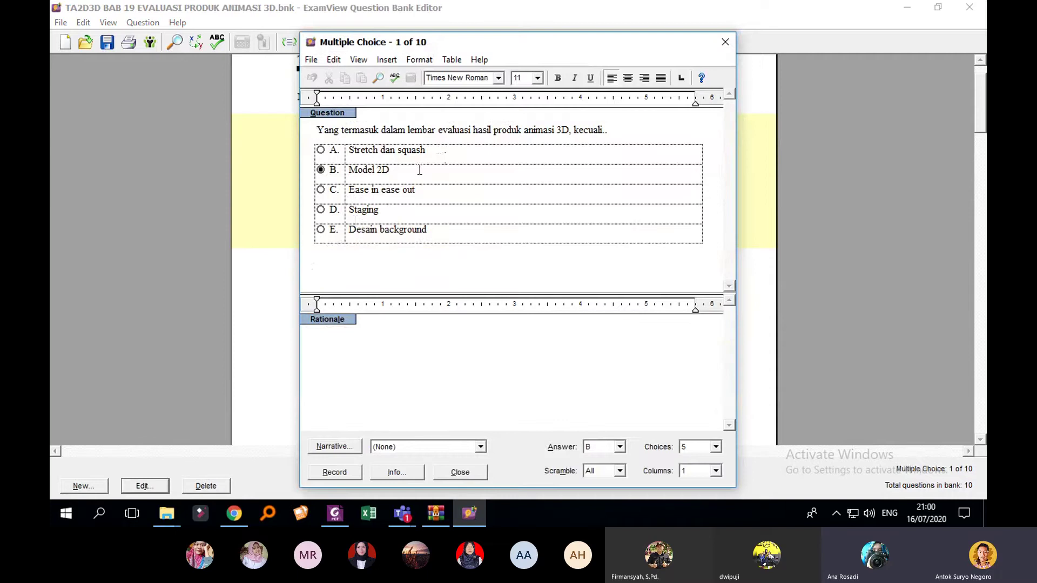
pyautogui.moveTo(493, 45); pyautogui.dragTo(573, 71)
pyautogui.click(496, 195)
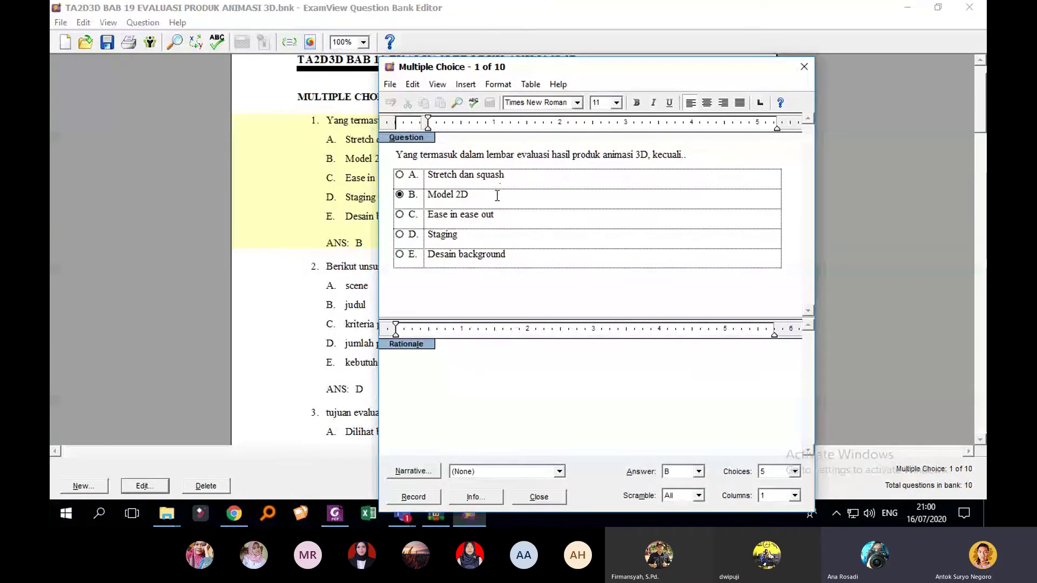
pyautogui.moveTo(497, 196); pyautogui.dragTo(424, 196)
pyautogui.click(637, 103)
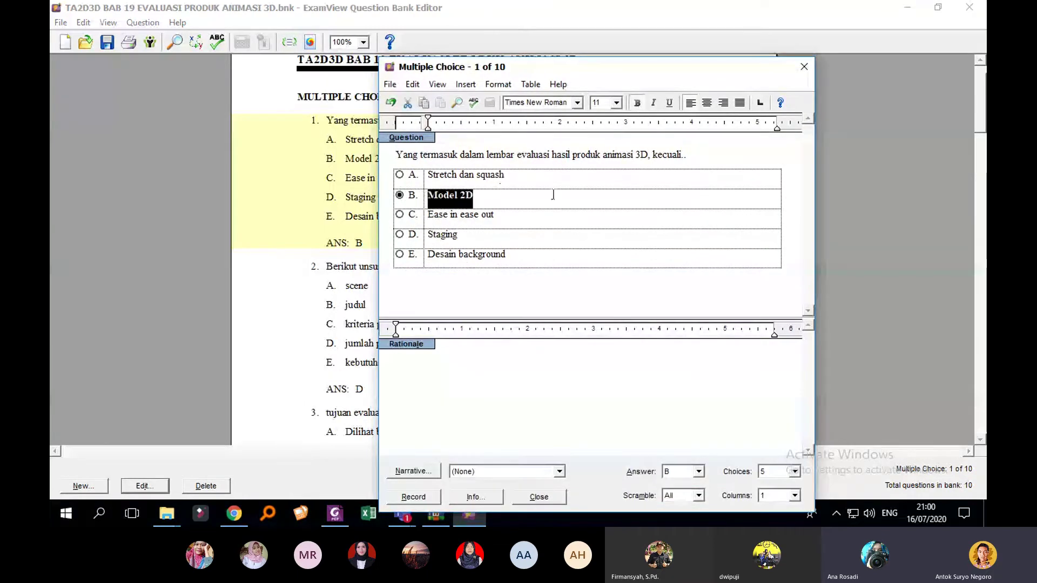
pyautogui.moveTo(553, 194); pyautogui.dragTo(426, 196)
pyautogui.click(637, 103)
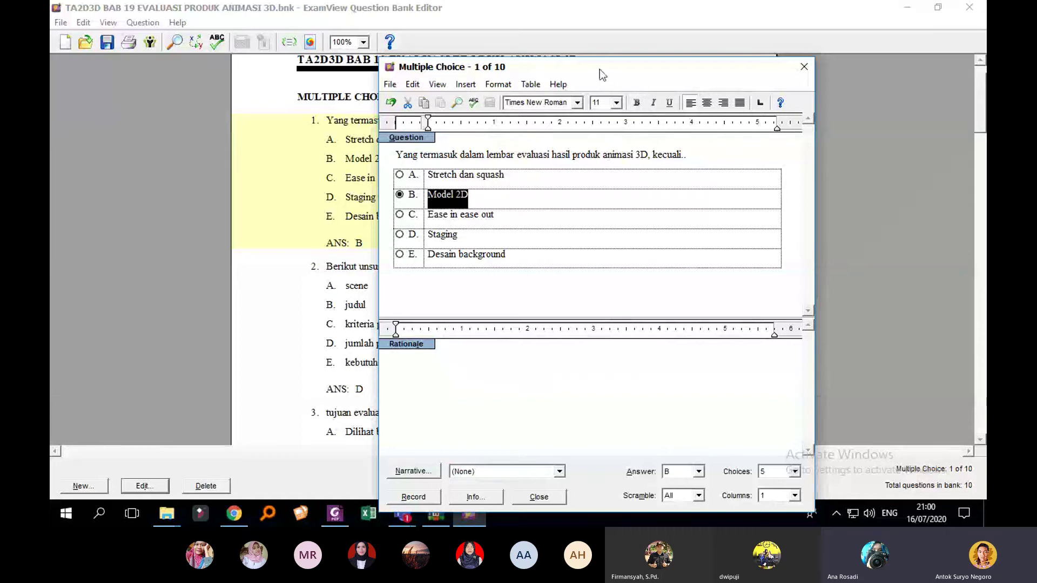
pyautogui.moveTo(599, 69); pyautogui.dragTo(560, 21)
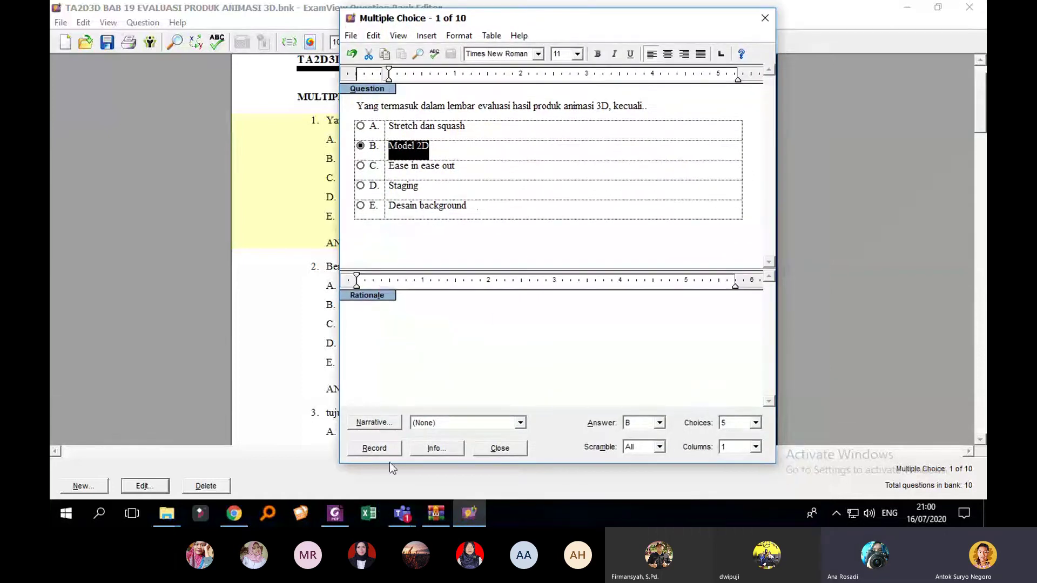
pyautogui.click(384, 448)
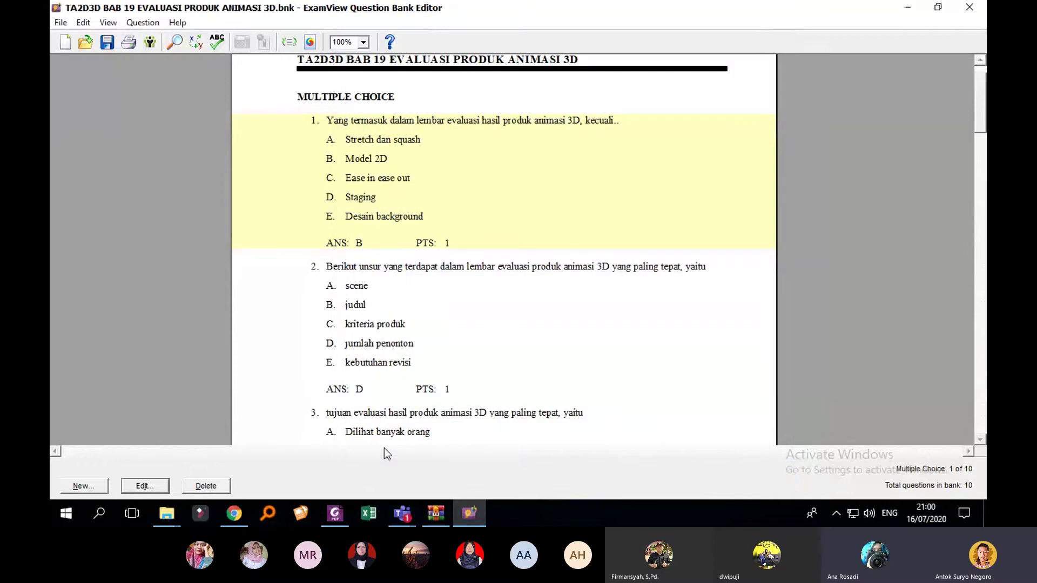
# Step: Italicise 'yang terdapat dalam' in question 2's stem and record the question
pyautogui.scroll(-1, 482, 254)
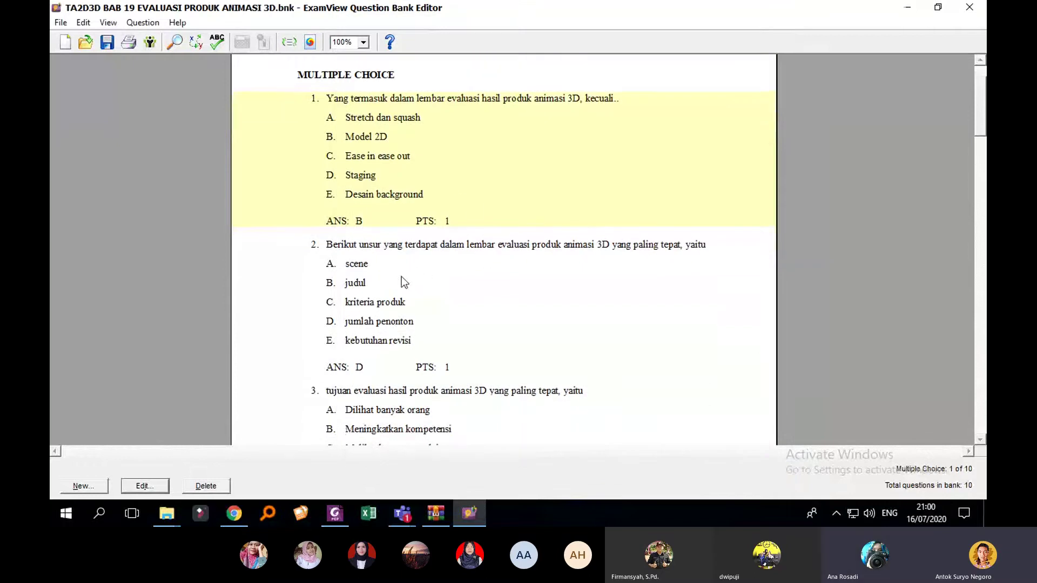
pyautogui.doubleClick(387, 308)
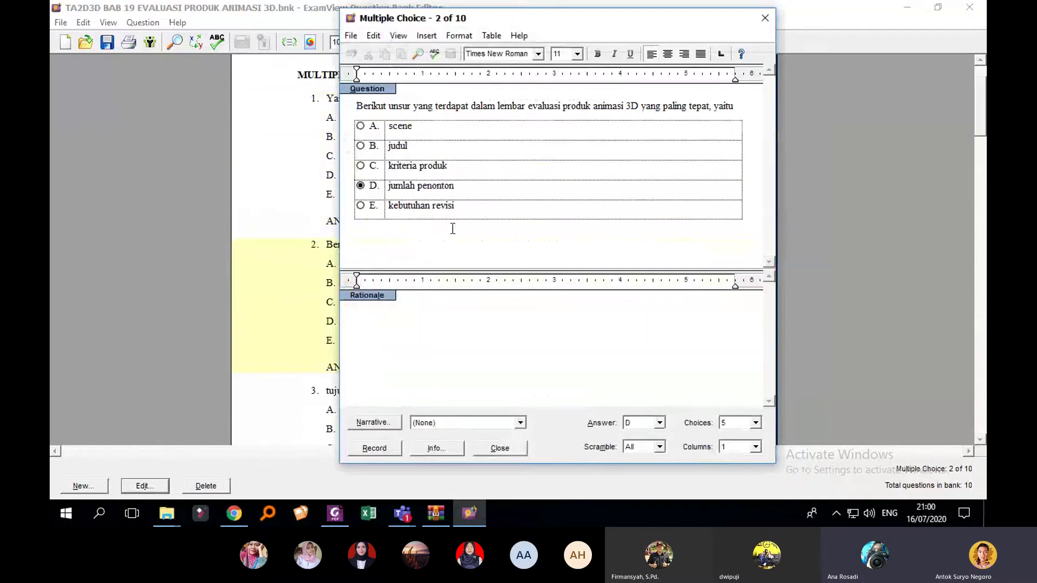
pyautogui.click(412, 106)
pyautogui.moveTo(412, 107); pyautogui.dragTo(497, 106)
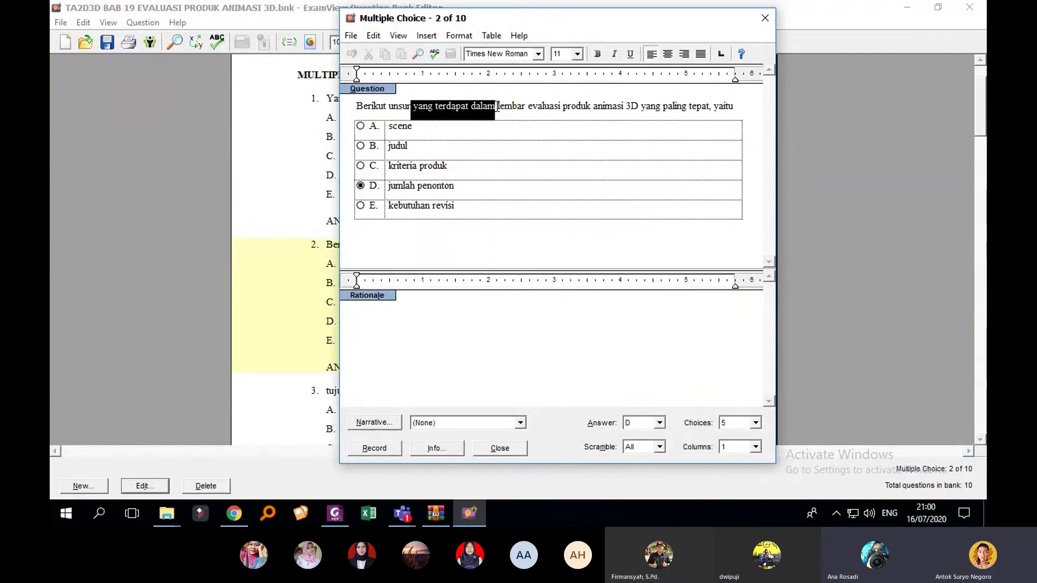
pyautogui.click(614, 55)
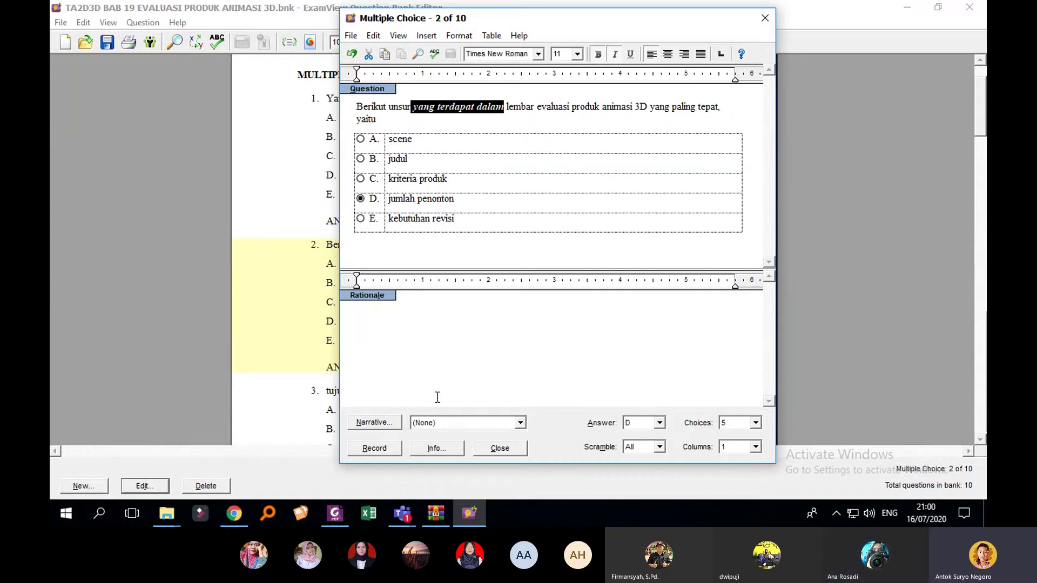
pyautogui.click(376, 448)
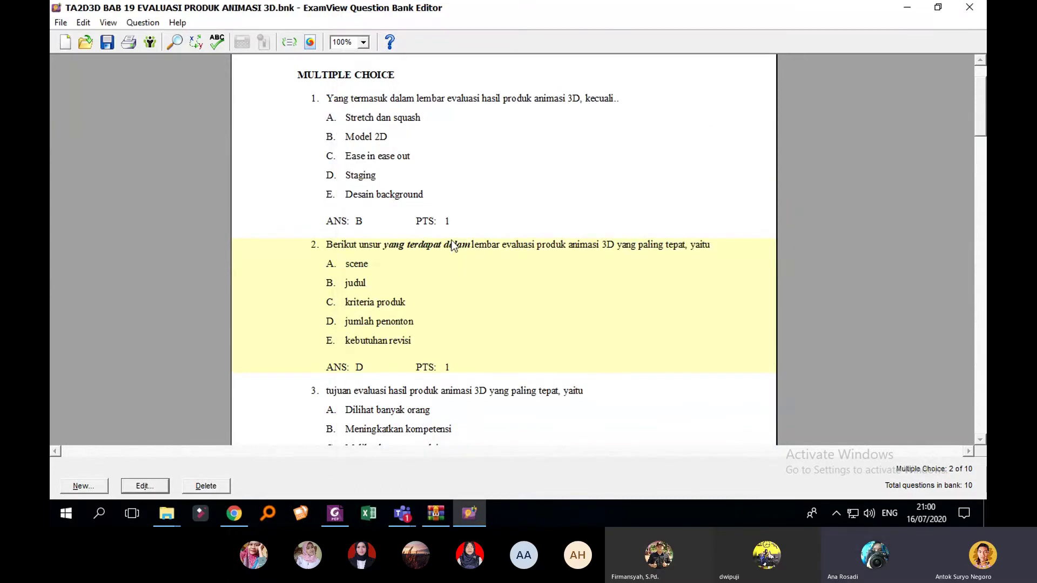
# Step: Scroll down the bank past question 3 to reach question 9
pyautogui.scroll(-1, 510, 259)
pyautogui.click(486, 378)
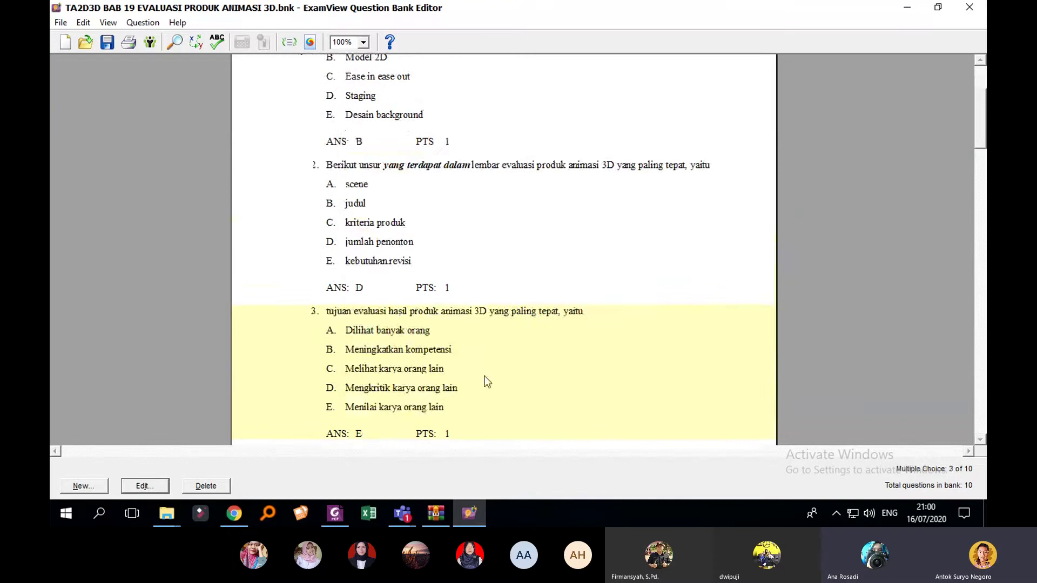
pyautogui.scroll(-5, 523, 198)
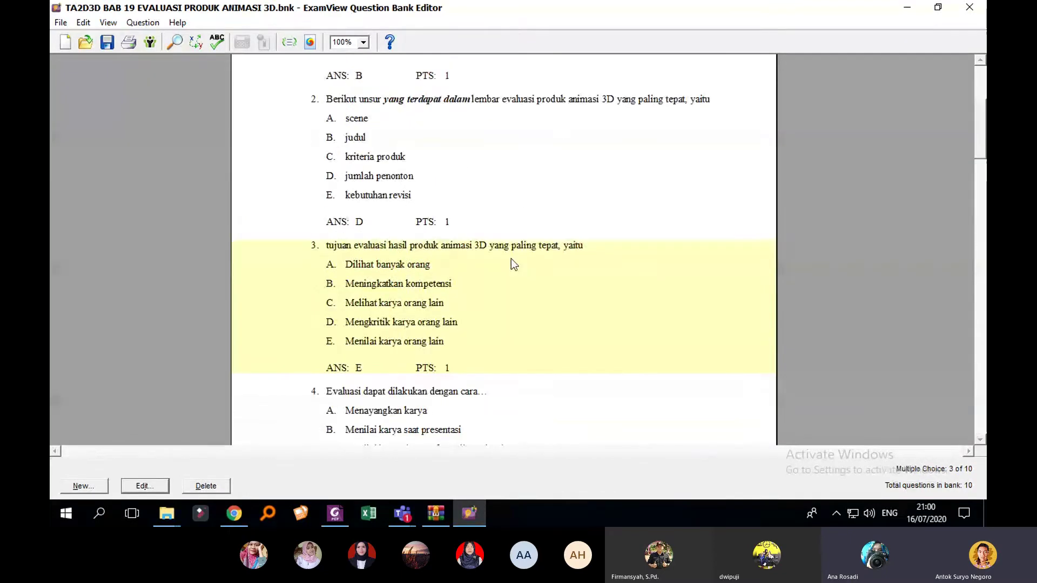
pyautogui.scroll(-10, 663, 290)
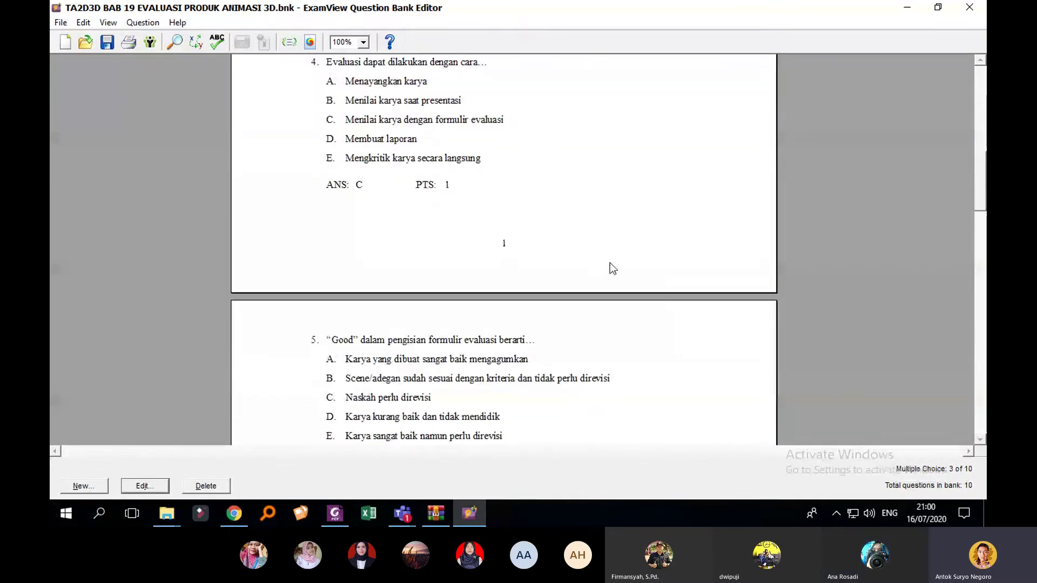
pyautogui.scroll(-3, 610, 263)
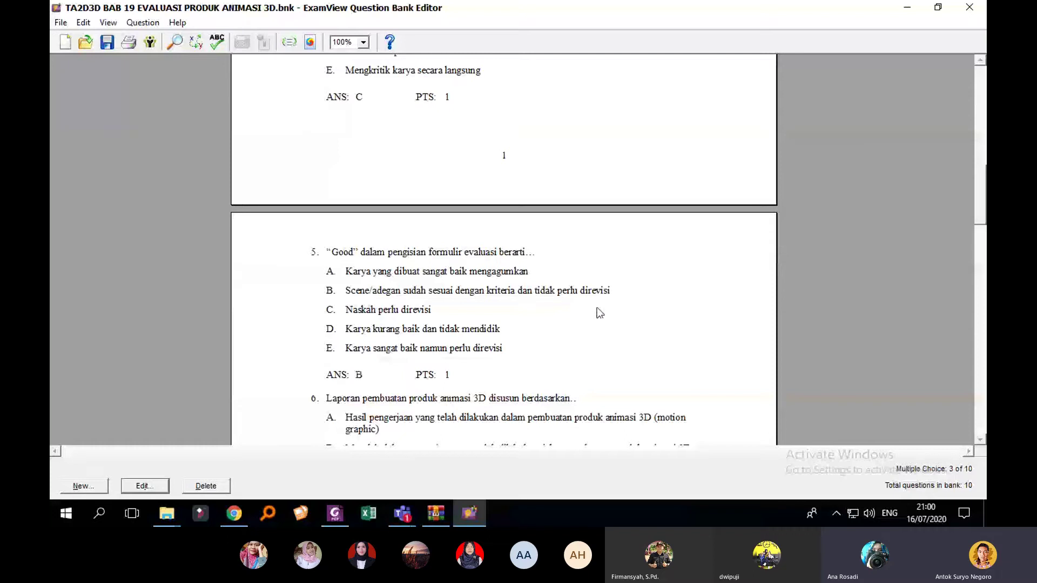
pyautogui.scroll(-2, 597, 306)
pyautogui.scroll(-8, 573, 307)
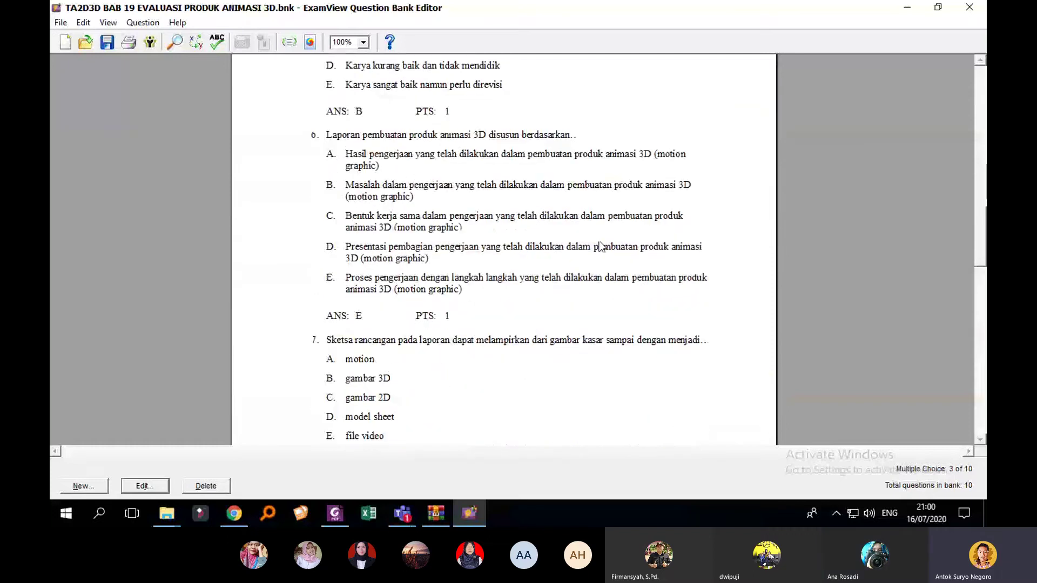
pyautogui.scroll(-1, 561, 277)
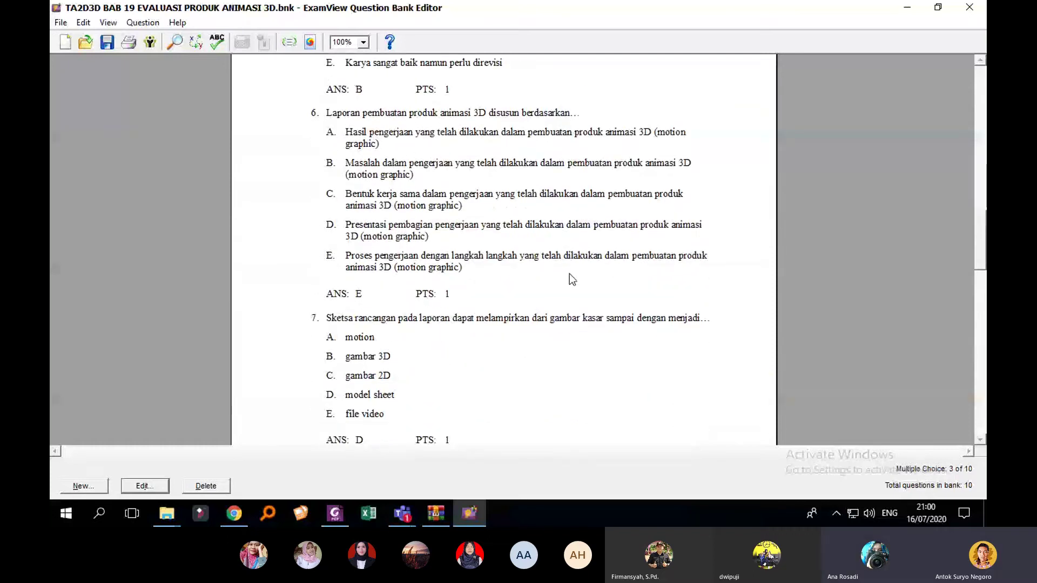
pyautogui.scroll(-2, 569, 274)
pyautogui.scroll(-7, 562, 297)
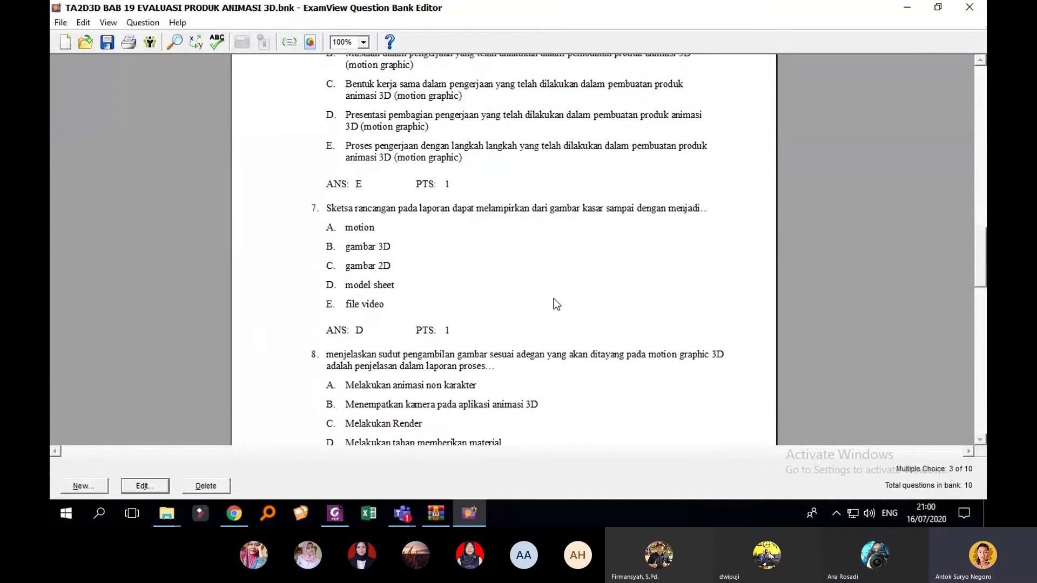
pyautogui.scroll(-12, 579, 301)
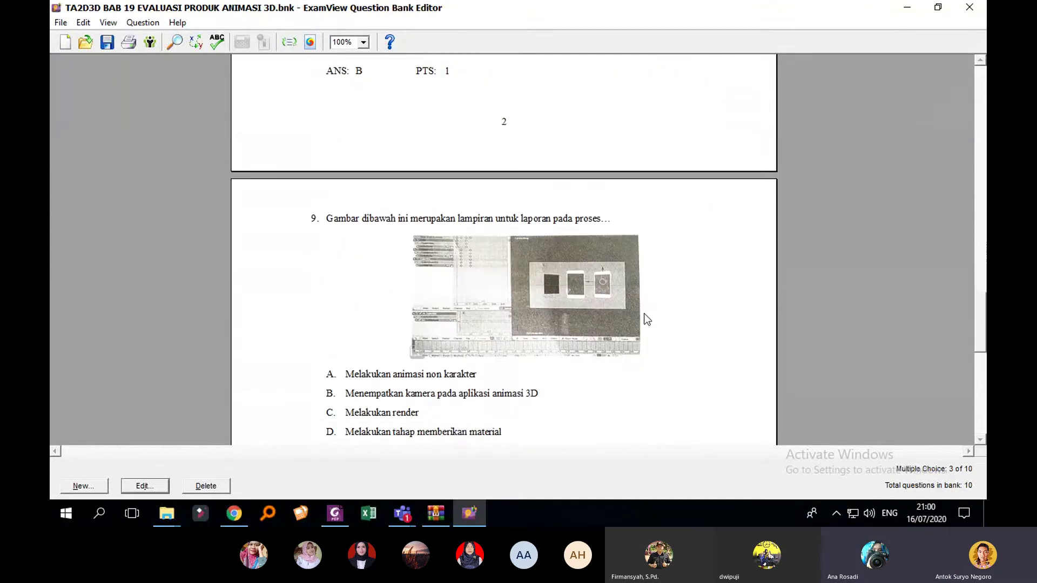
# Step: Enlarge the screenshot image in question 9 and record the edited question
pyautogui.doubleClick(540, 261)
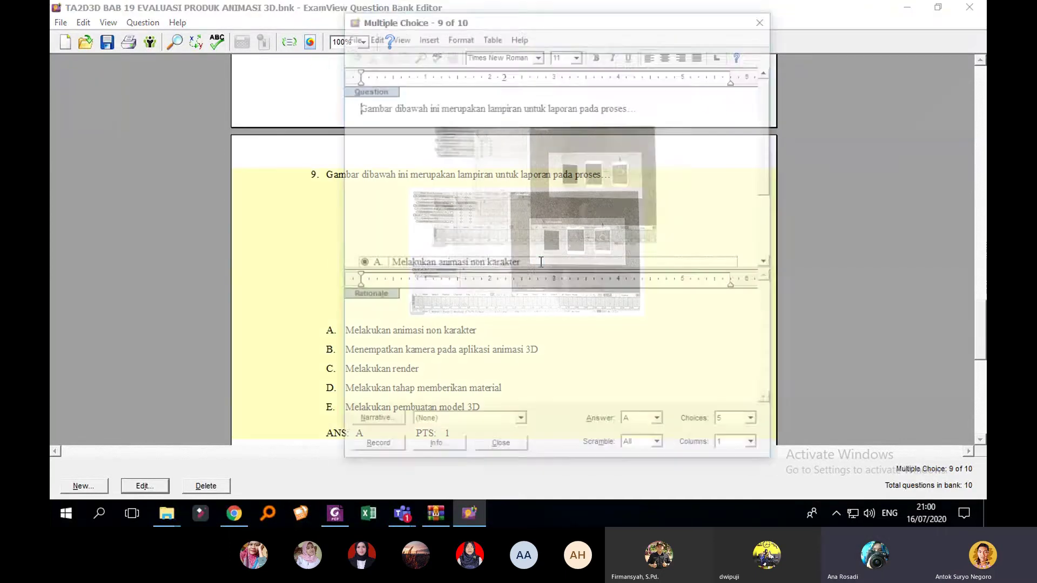
pyautogui.click(554, 245)
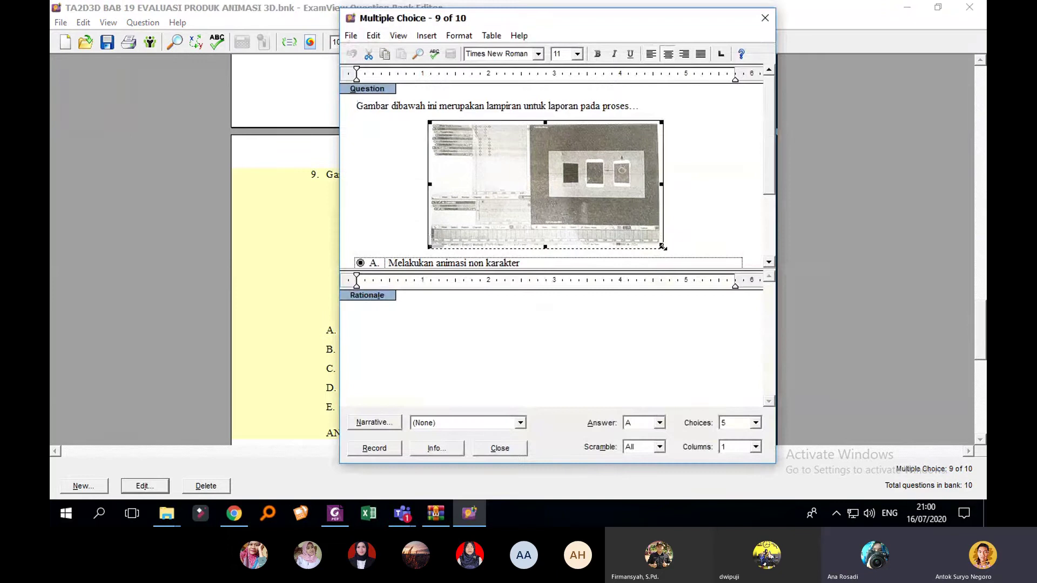
pyautogui.moveTo(661, 246); pyautogui.dragTo(711, 285)
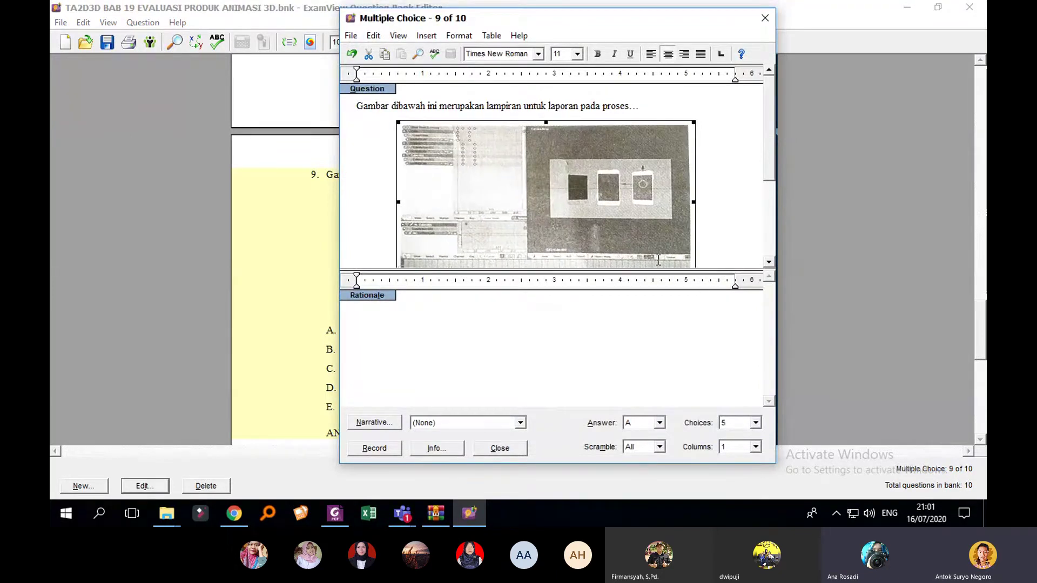
pyautogui.click(379, 448)
pyautogui.scroll(-3, 556, 293)
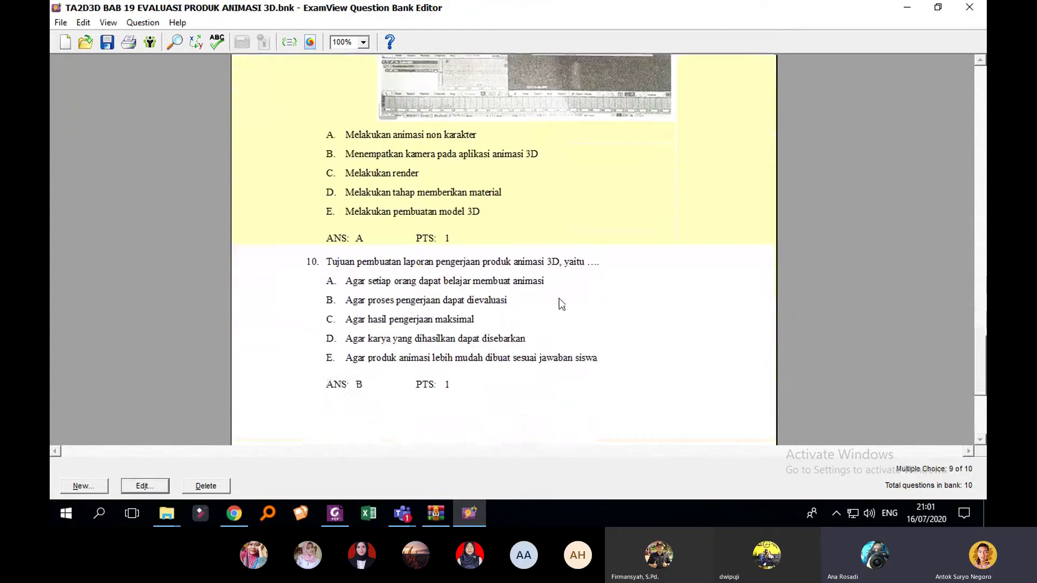
pyautogui.scroll(-4, 607, 326)
pyautogui.scroll(8, 607, 325)
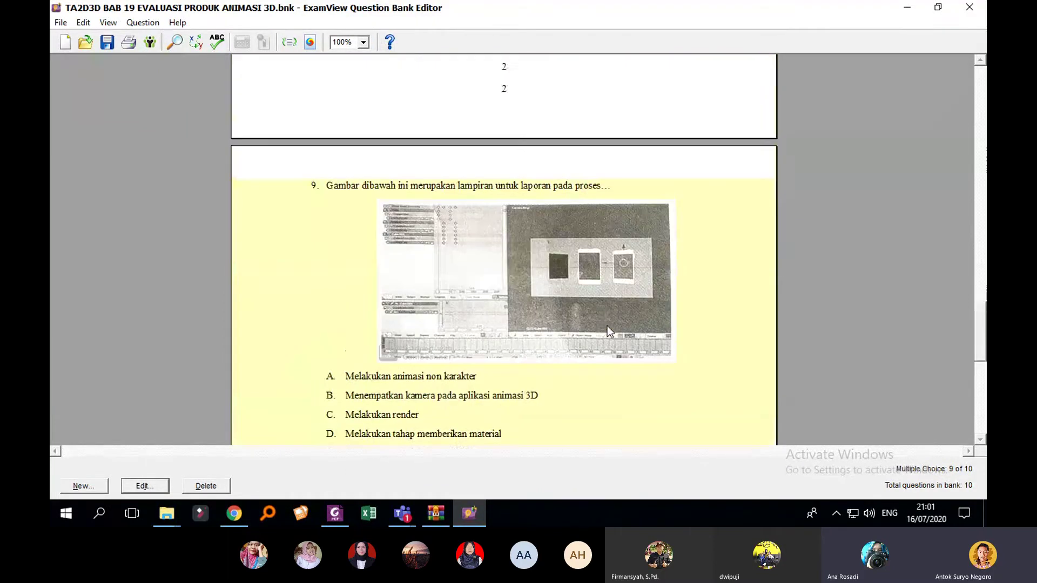
pyautogui.scroll(1, 607, 326)
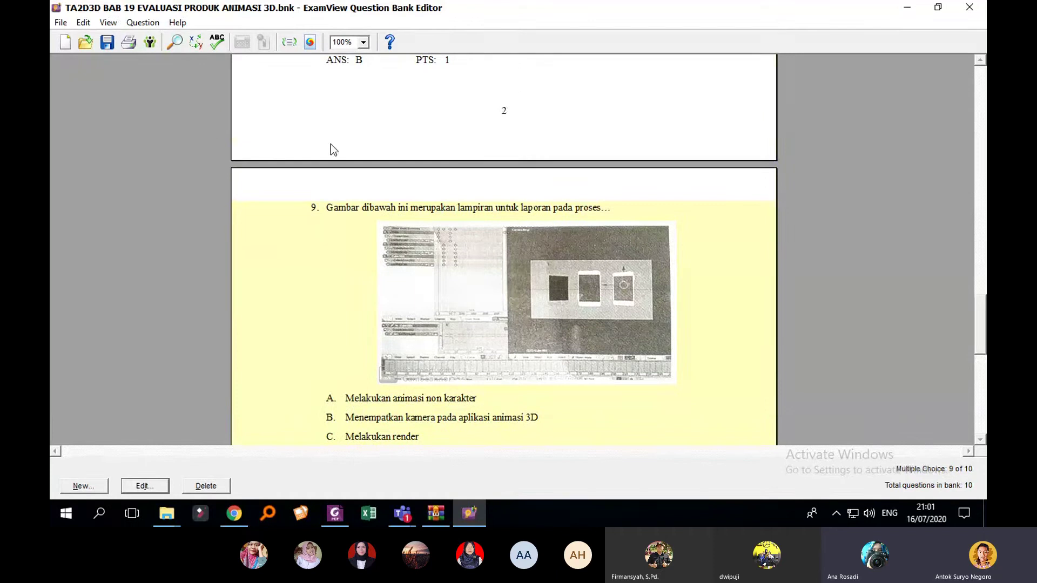
# Step: Start a Blackboard 7.1–9.0 export of the bank, saving to the Desktop
pyautogui.click(60, 24)
pyautogui.moveTo(97, 154)
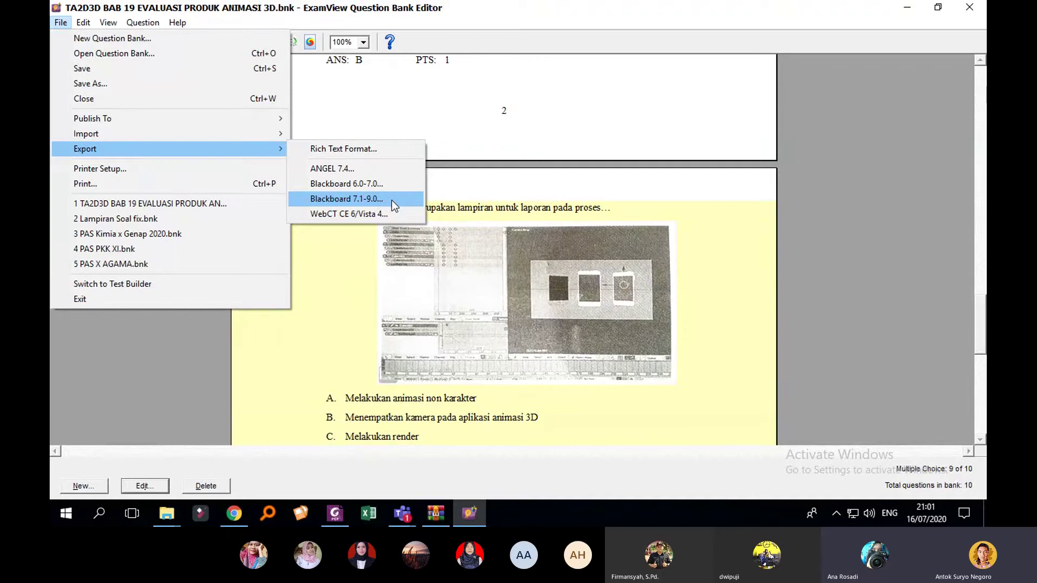
pyautogui.click(392, 201)
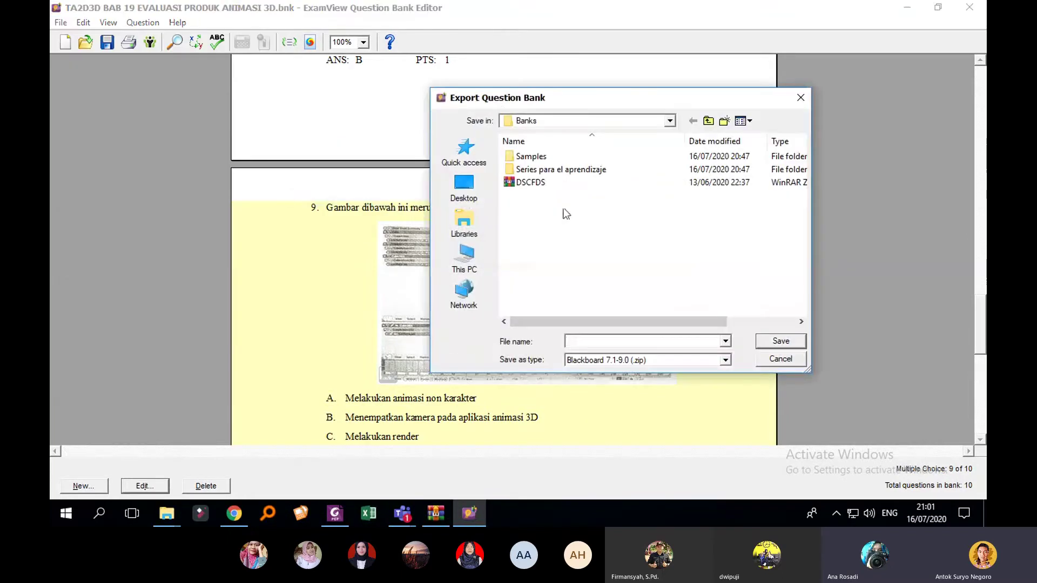
pyautogui.click(477, 199)
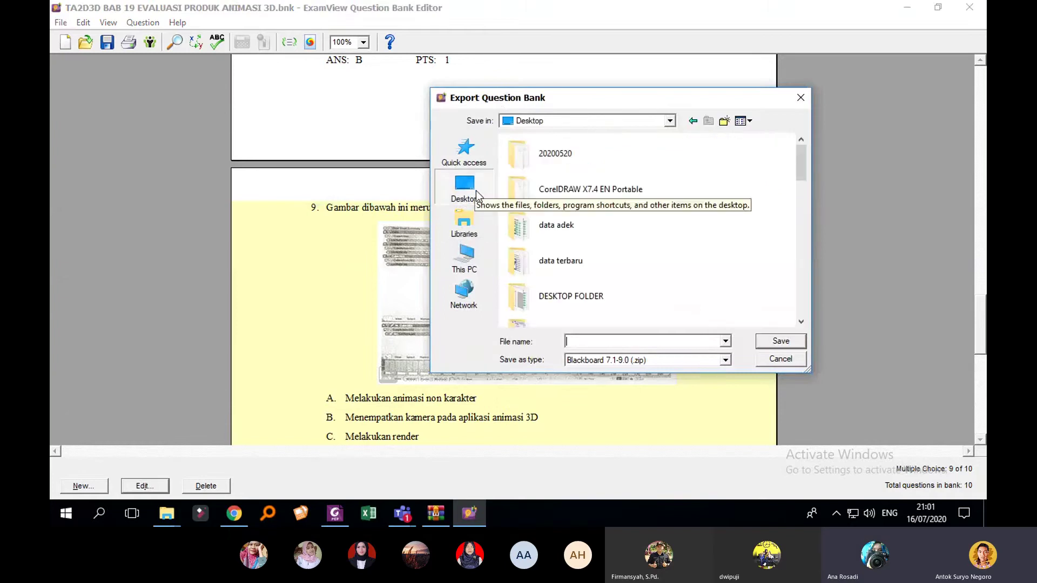
# Step: Name the export file 'BAB 19 BANK SOAL ANIMASI' and copy that name
pyautogui.click(624, 343)
pyautogui.write('BAB')
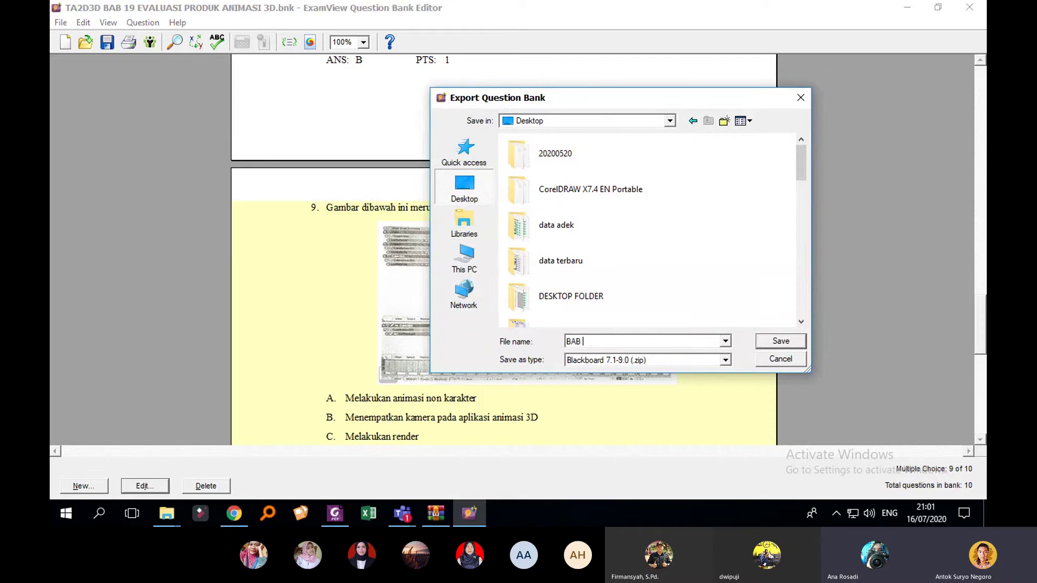
pyautogui.write(' 19 BANK SOAL ANIMASI')
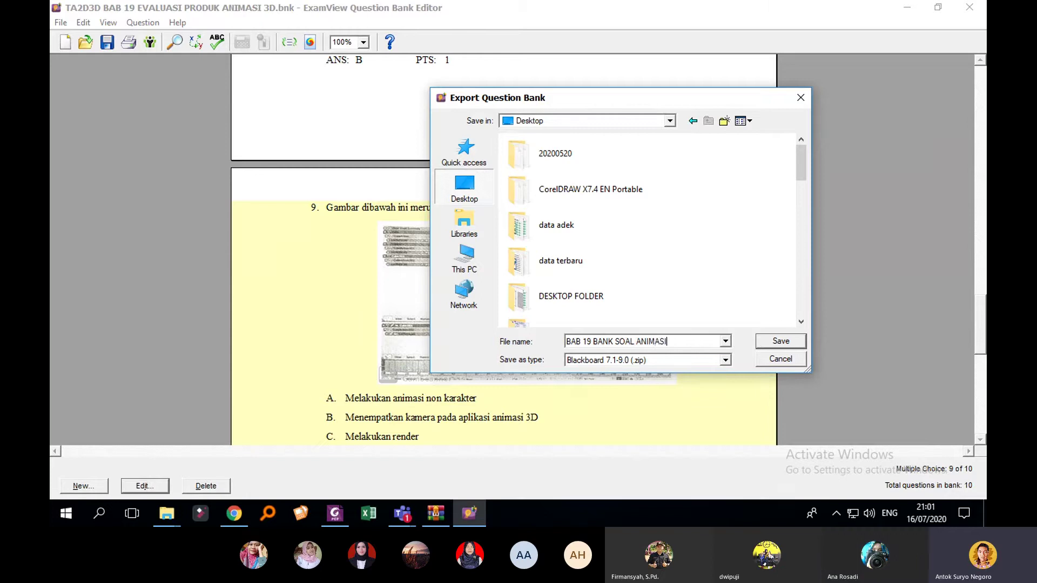
pyautogui.moveTo(677, 340); pyautogui.dragTo(565, 342)
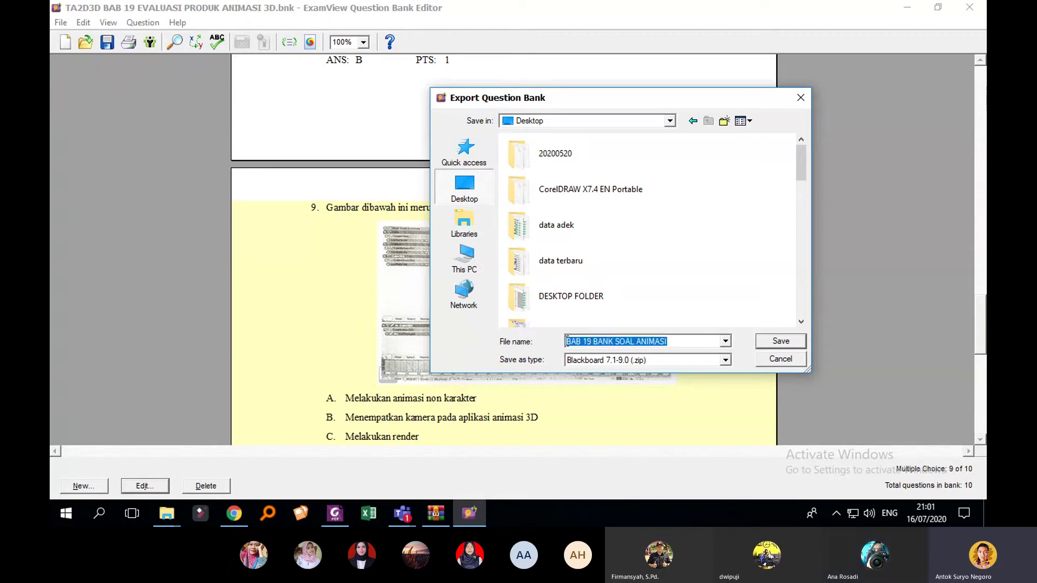
pyautogui.rightClick(593, 345)
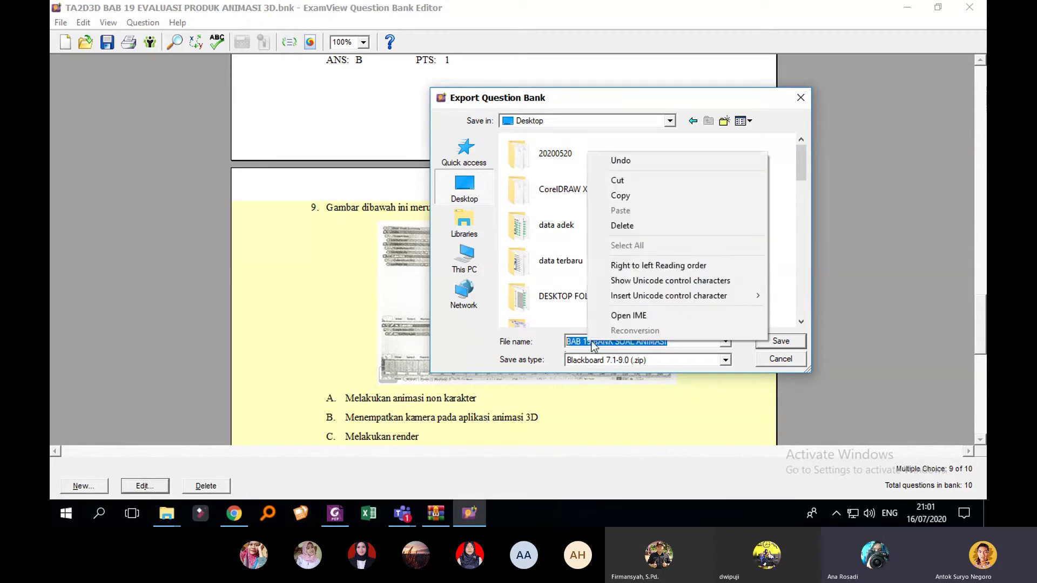
pyautogui.click(634, 202)
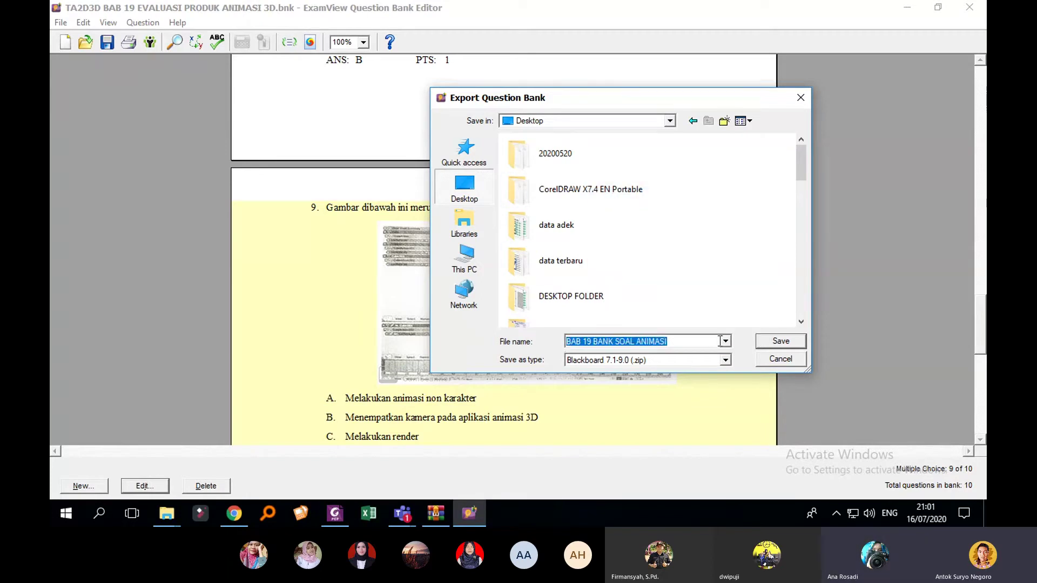
# Step: Finish the export using 'BAB 19 BANK SOAL ANIMASI' as pool and image directory names, then minimise
pyautogui.click(777, 343)
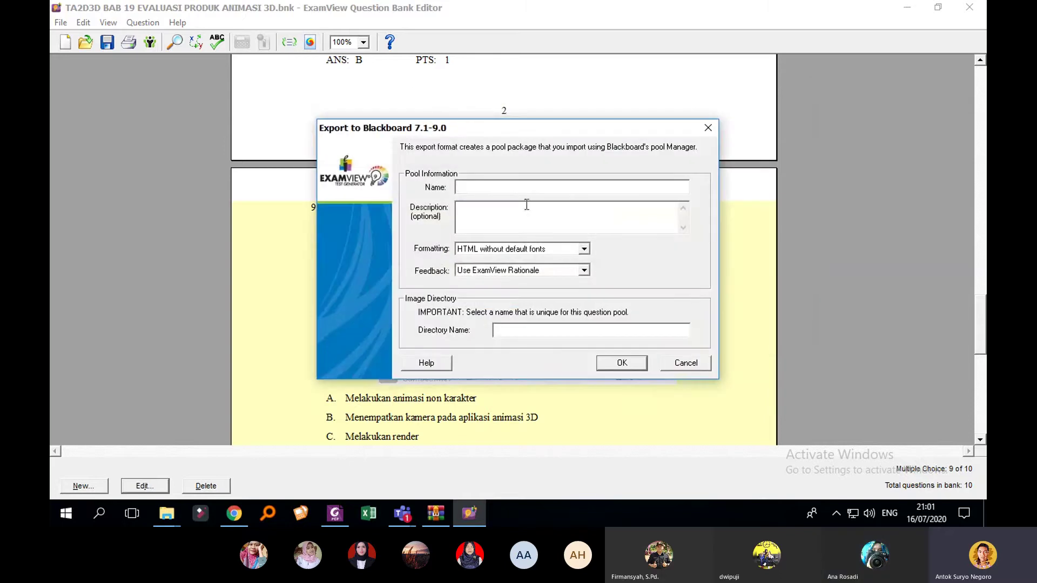
pyautogui.rightClick(518, 185)
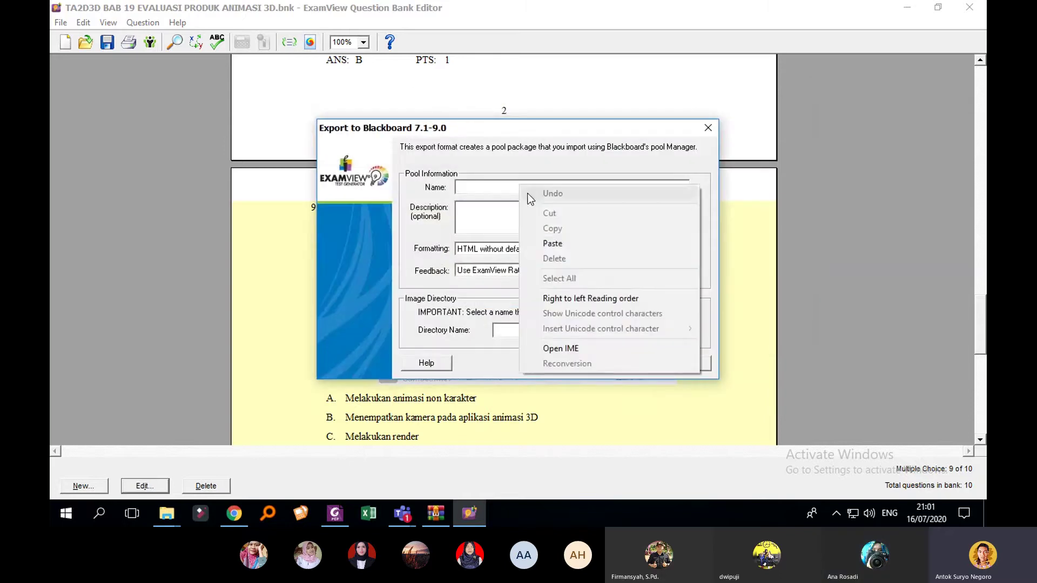
pyautogui.click(554, 241)
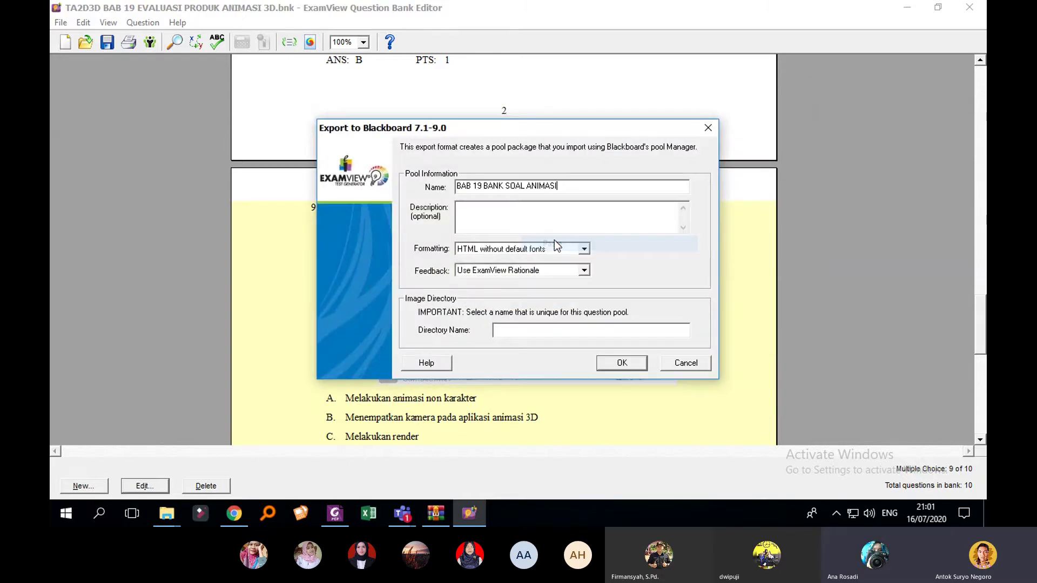
pyautogui.rightClick(514, 333)
pyautogui.click(565, 208)
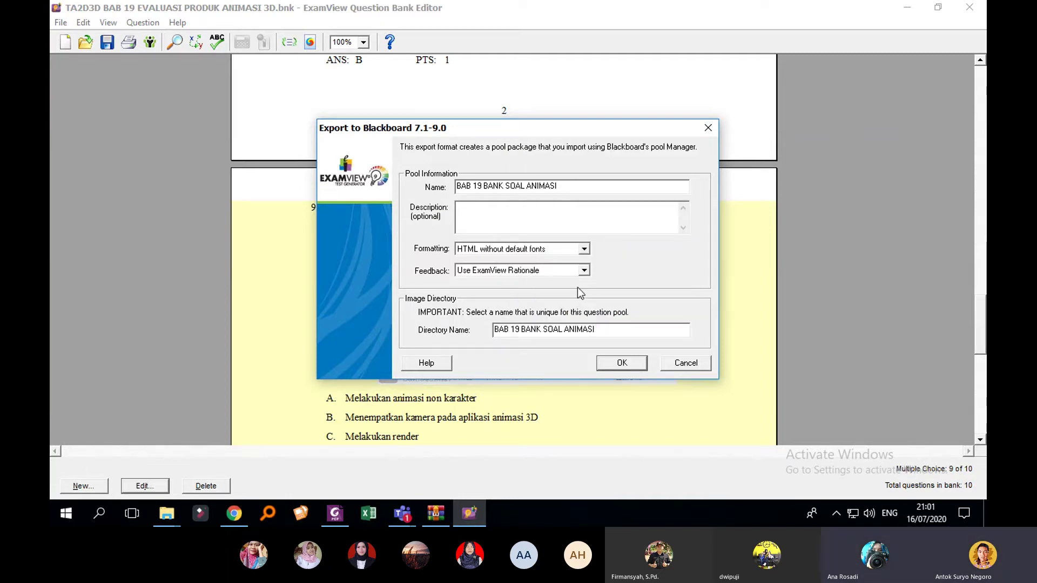
pyautogui.click(621, 367)
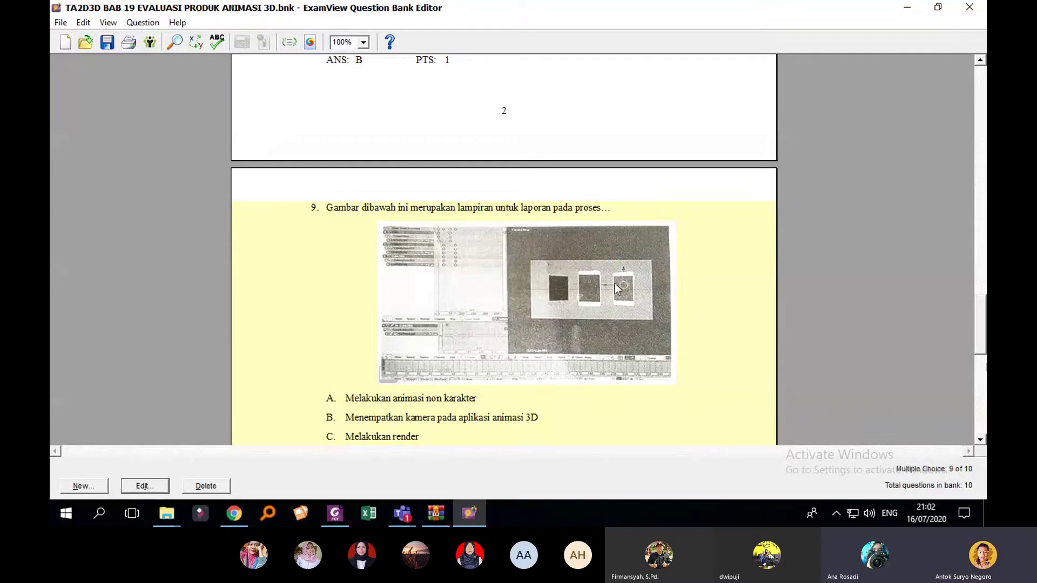
pyautogui.click(904, 10)
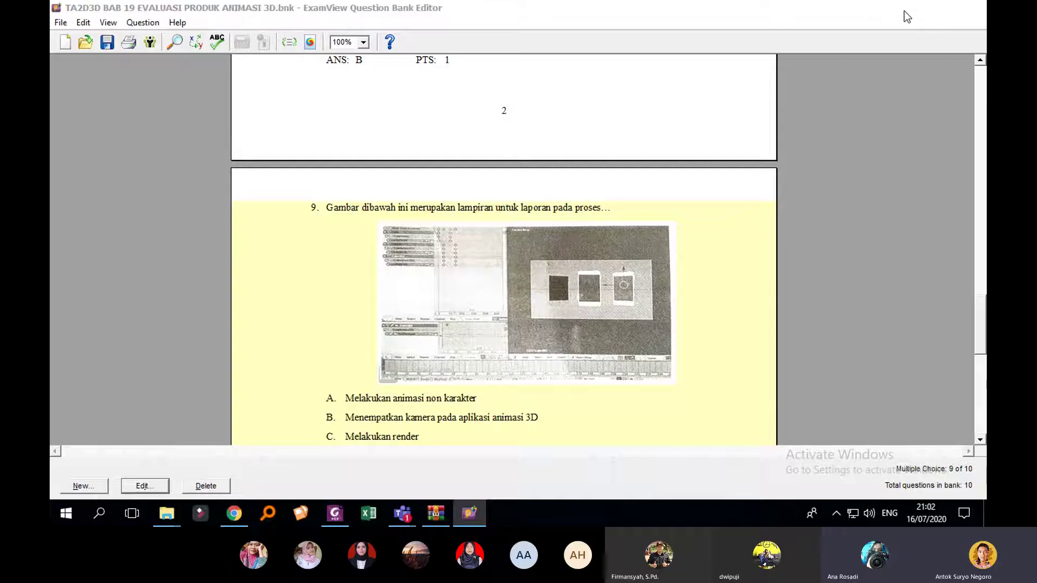
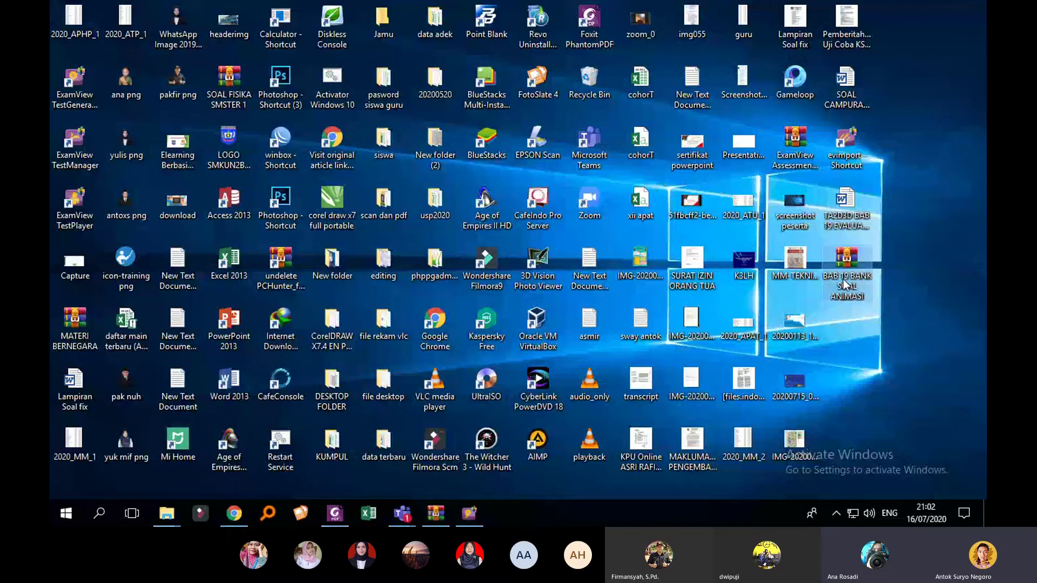
# Step: Bring the Chrome window showing the school e-learning login page forward
pyautogui.moveTo(847, 277)
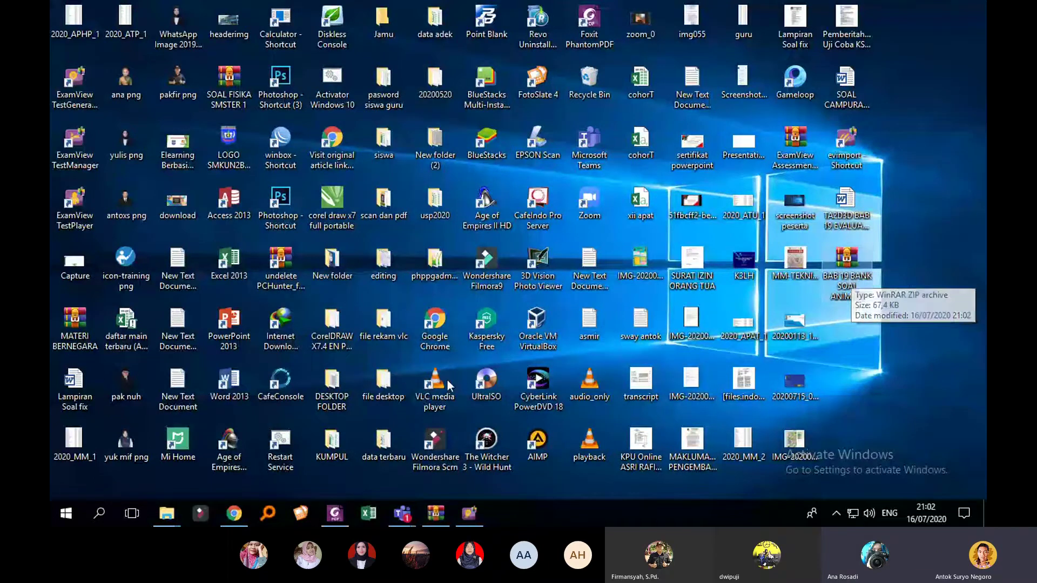
# Step: Log in to the e-learning site with the saved teacher login from Chrome's dropdown
pyautogui.click(245, 513)
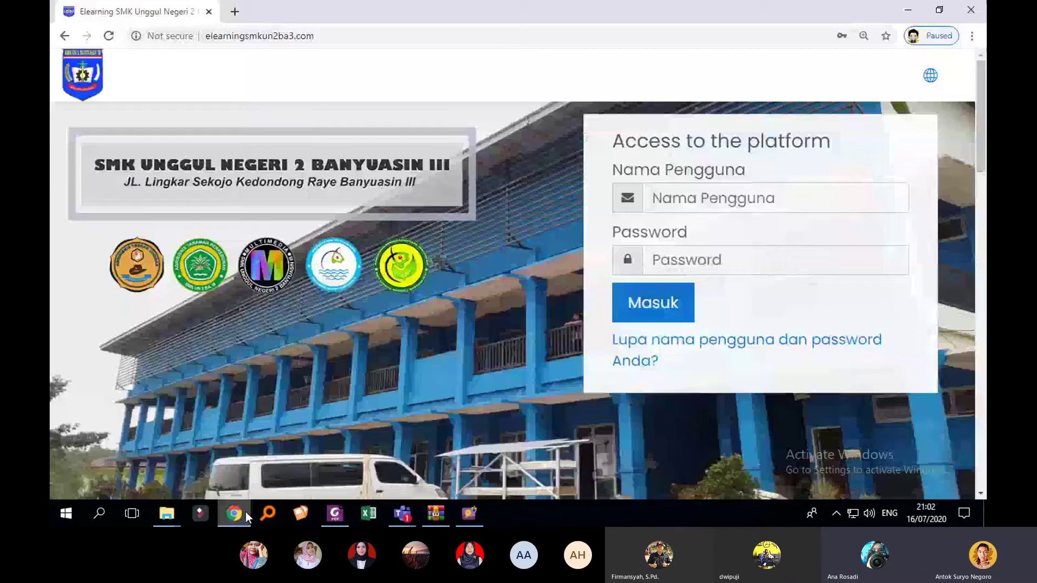
pyautogui.click(755, 204)
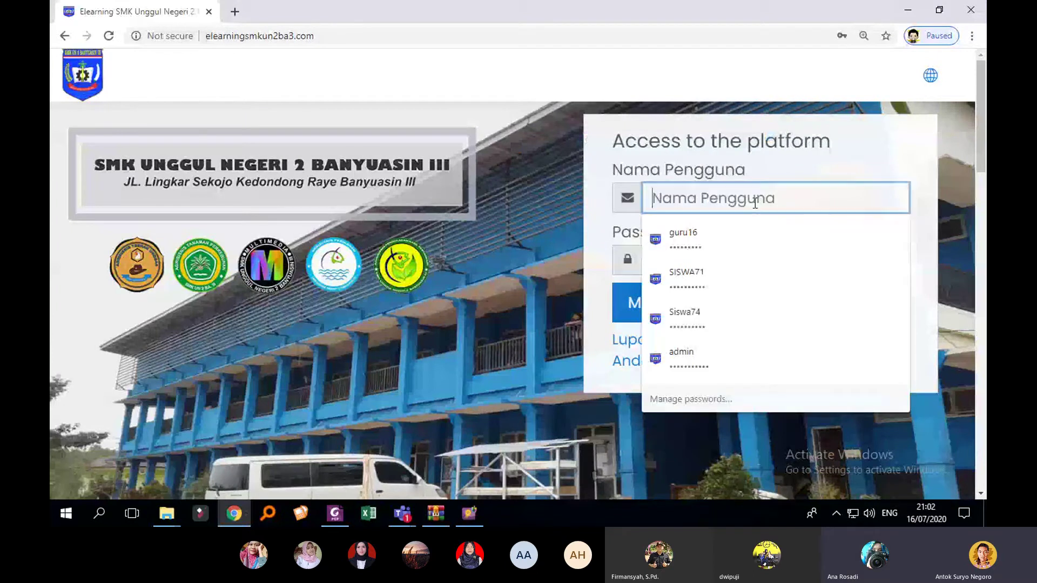
pyautogui.click(724, 242)
pyautogui.click(650, 320)
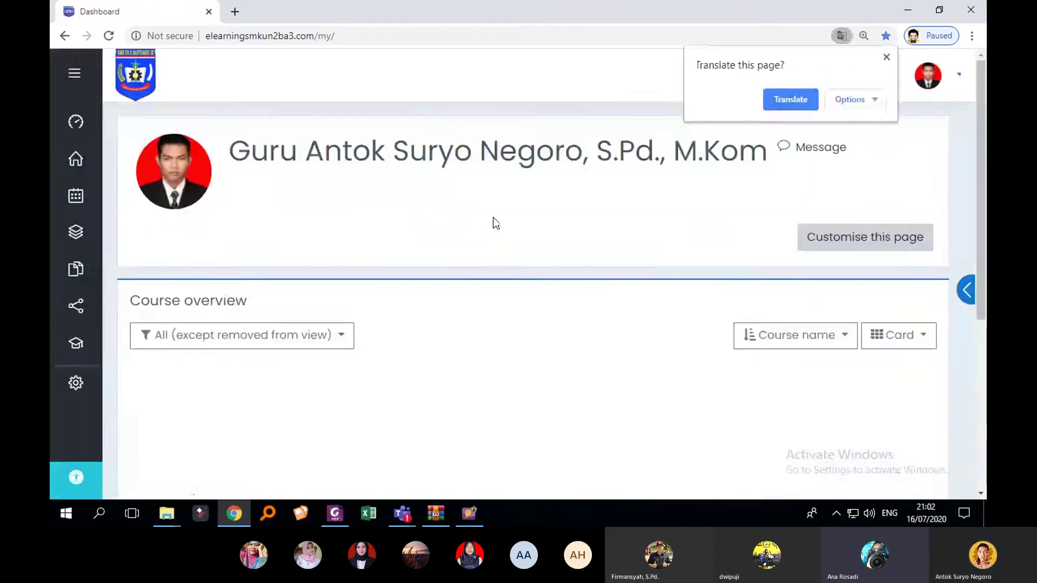
# Step: Dismiss the translation offer and open the TEKNIK ANIMASI 2D DAN 3D XI MM course
pyautogui.scroll(-3, 582, 218)
pyautogui.scroll(3, 582, 218)
pyautogui.click(885, 57)
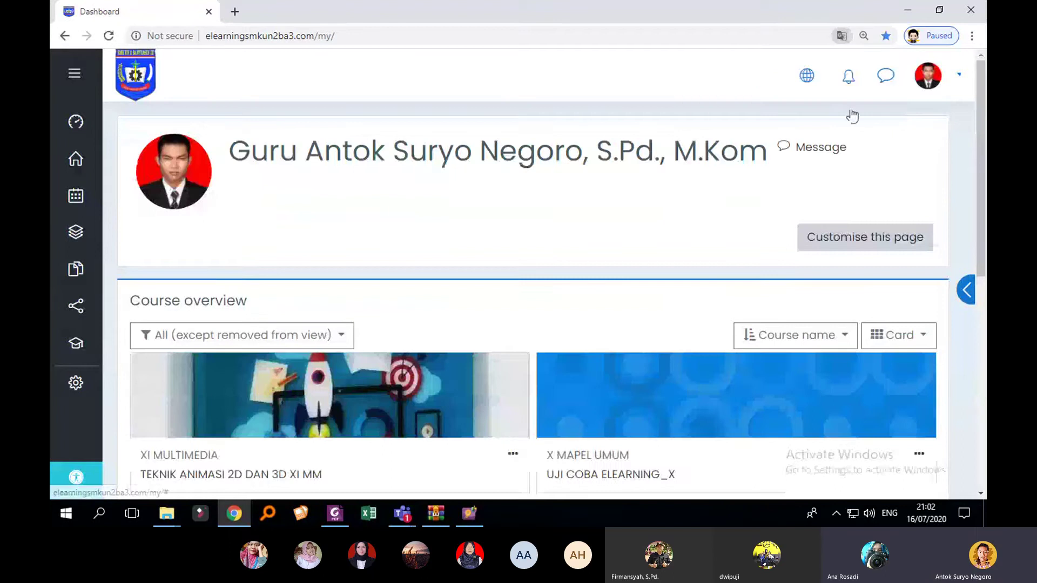
pyautogui.scroll(-3, 350, 349)
pyautogui.click(261, 340)
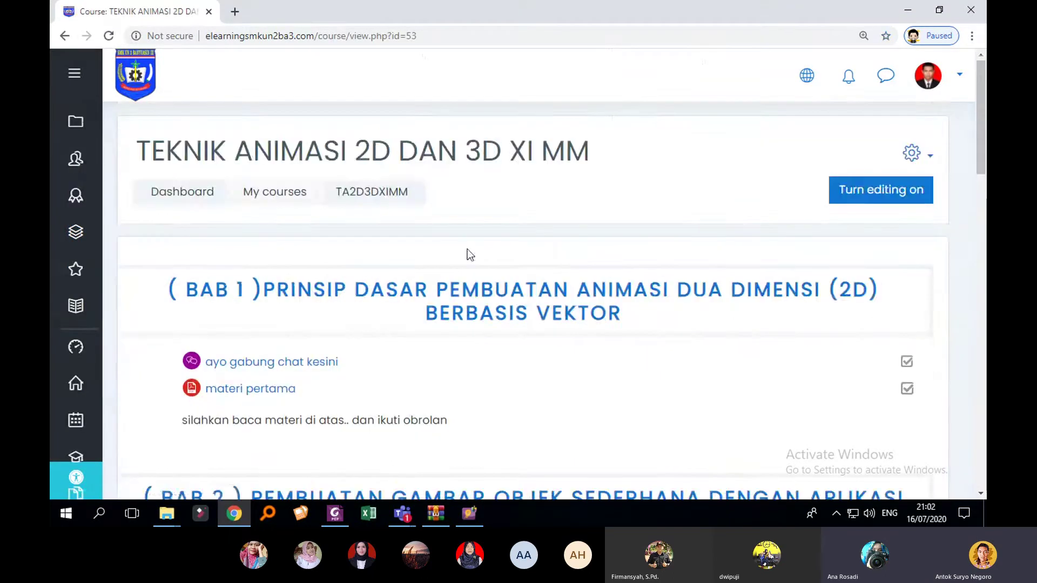
# Step: Look over the course page and open its gear settings menu
pyautogui.scroll(-5, 561, 273)
pyautogui.scroll(-1, 611, 282)
pyautogui.scroll(3, 565, 287)
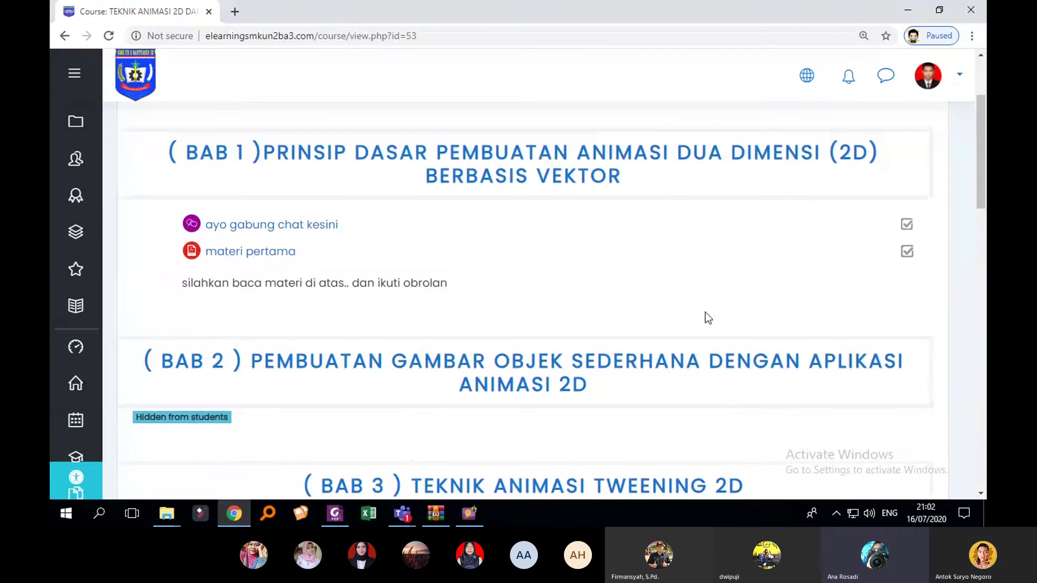
pyautogui.scroll(-2, 760, 316)
pyautogui.scroll(2, 760, 315)
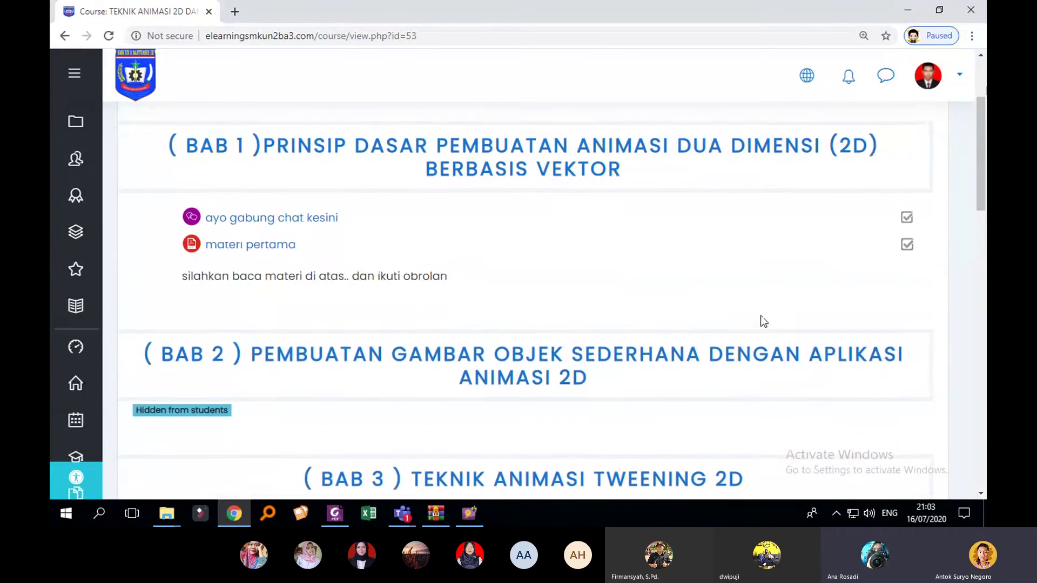
pyautogui.scroll(3, 839, 331)
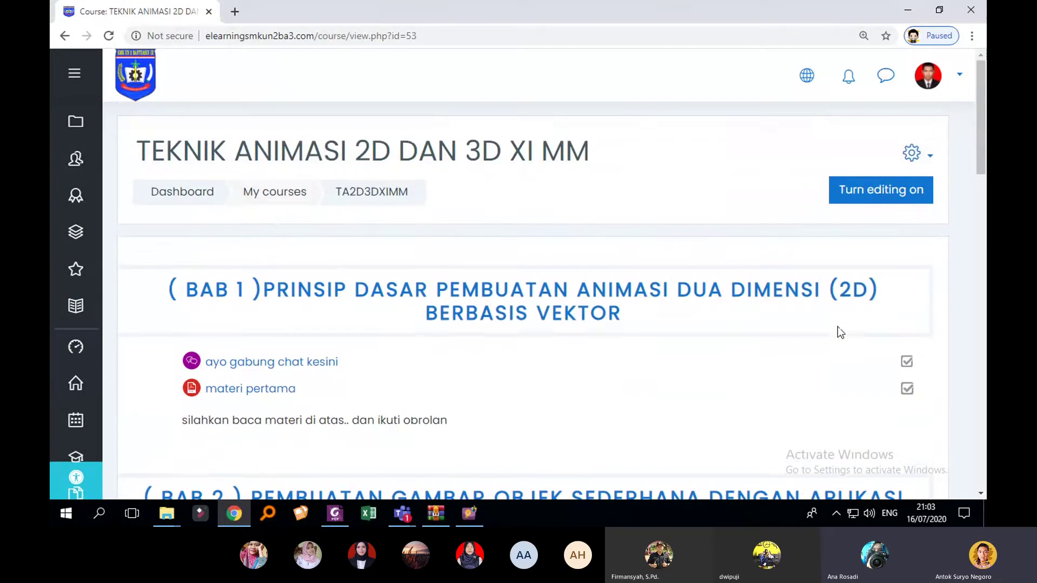
pyautogui.scroll(-1, 838, 331)
pyautogui.scroll(1, 842, 328)
pyautogui.click(926, 163)
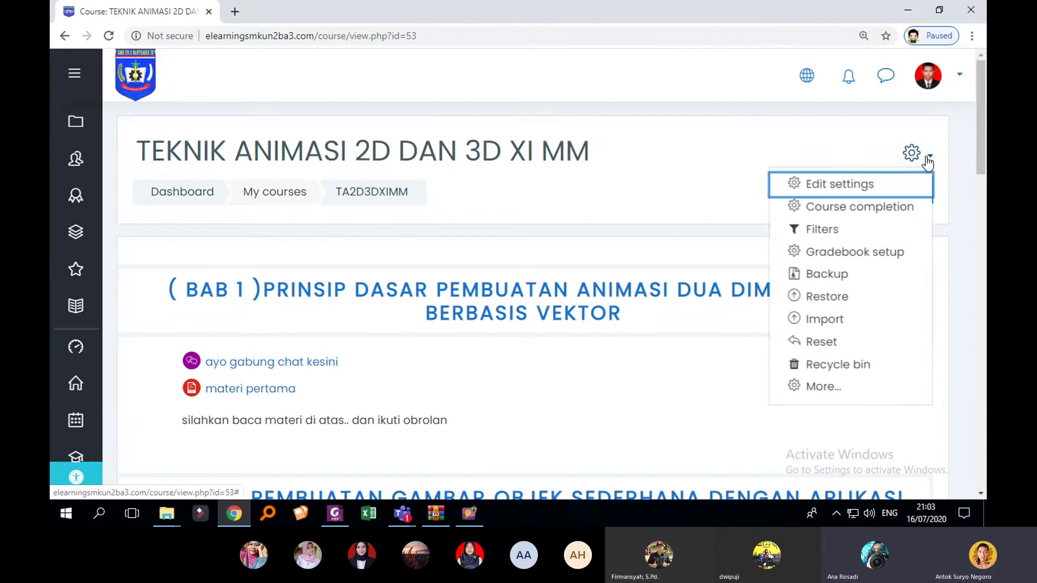
pyautogui.click(927, 162)
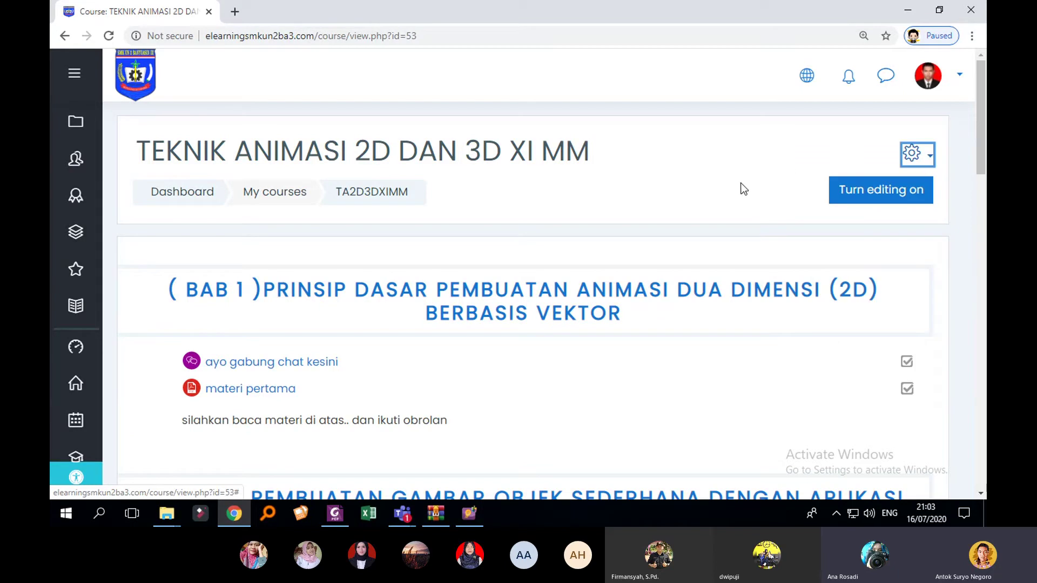
pyautogui.click(929, 163)
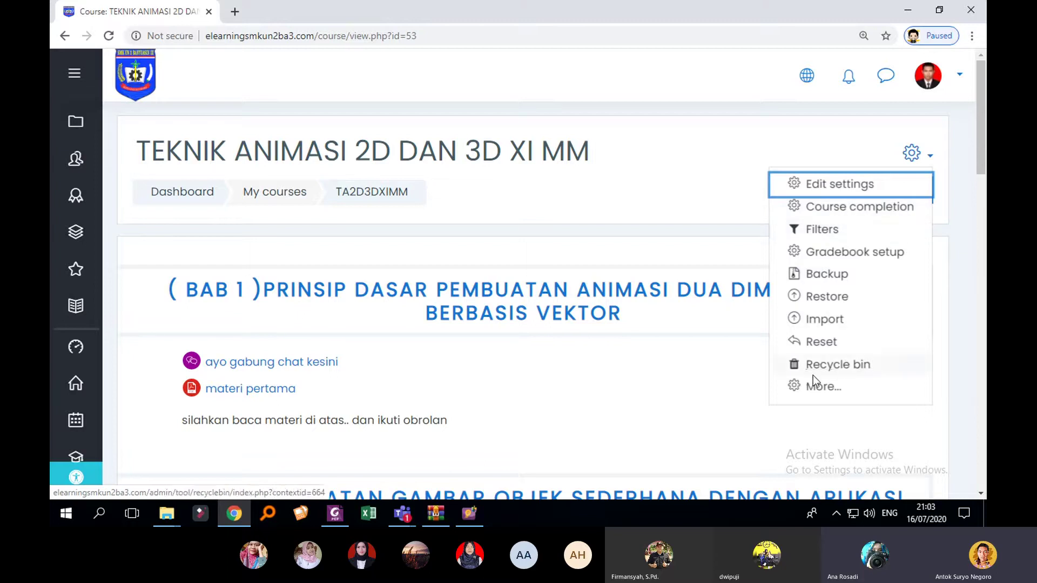
pyautogui.click(917, 161)
pyautogui.click(918, 161)
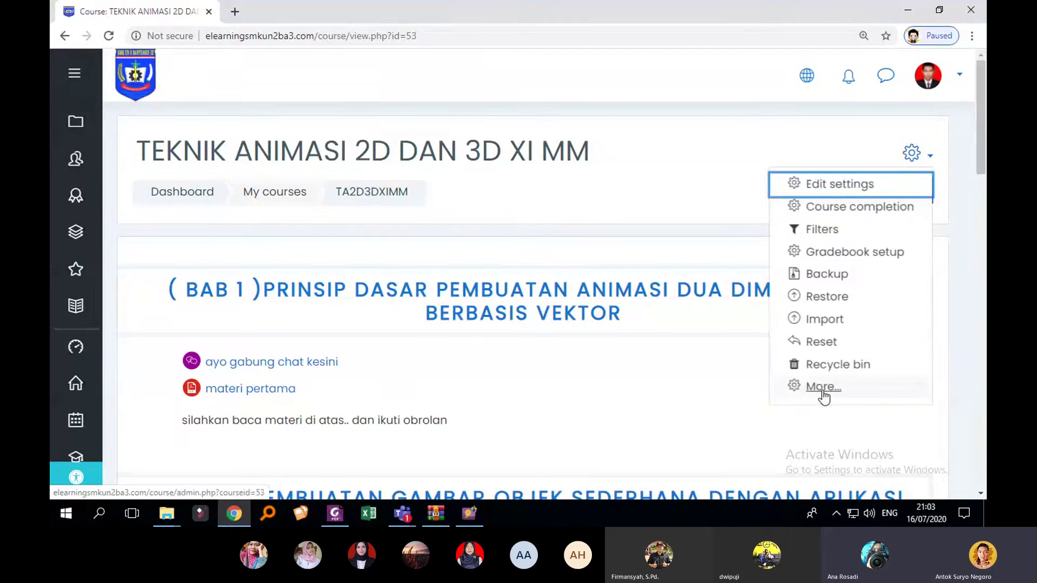
# Step: Go to Course administration and open Question bank > Import
pyautogui.click(822, 391)
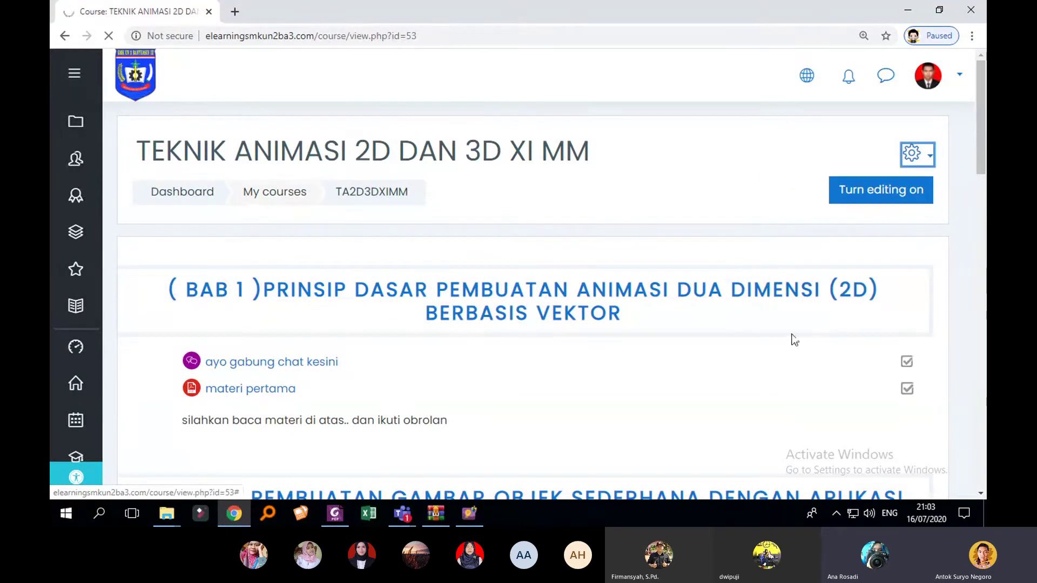
pyautogui.scroll(-4, 495, 302)
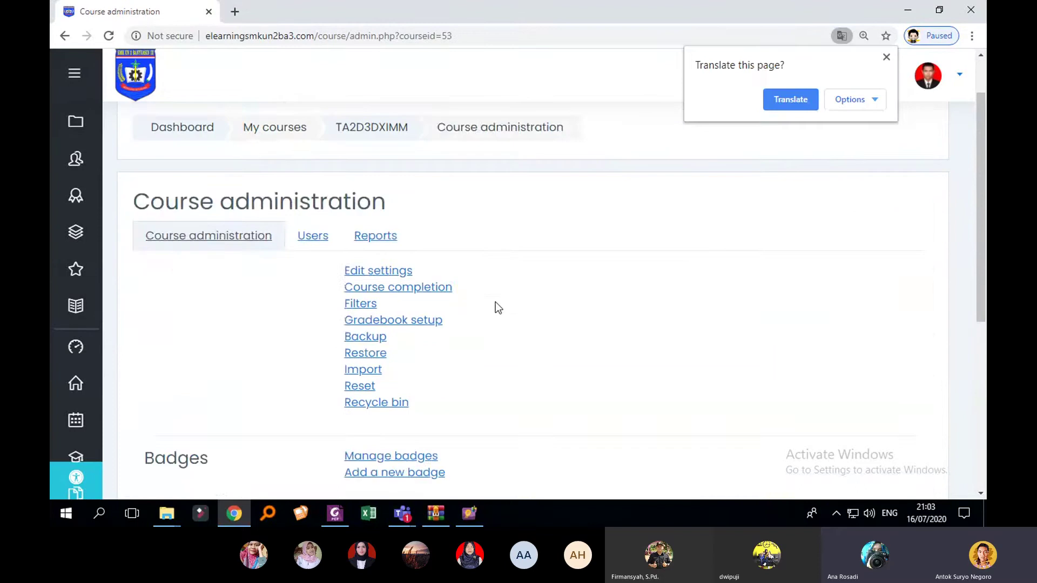
pyautogui.scroll(-1, 500, 293)
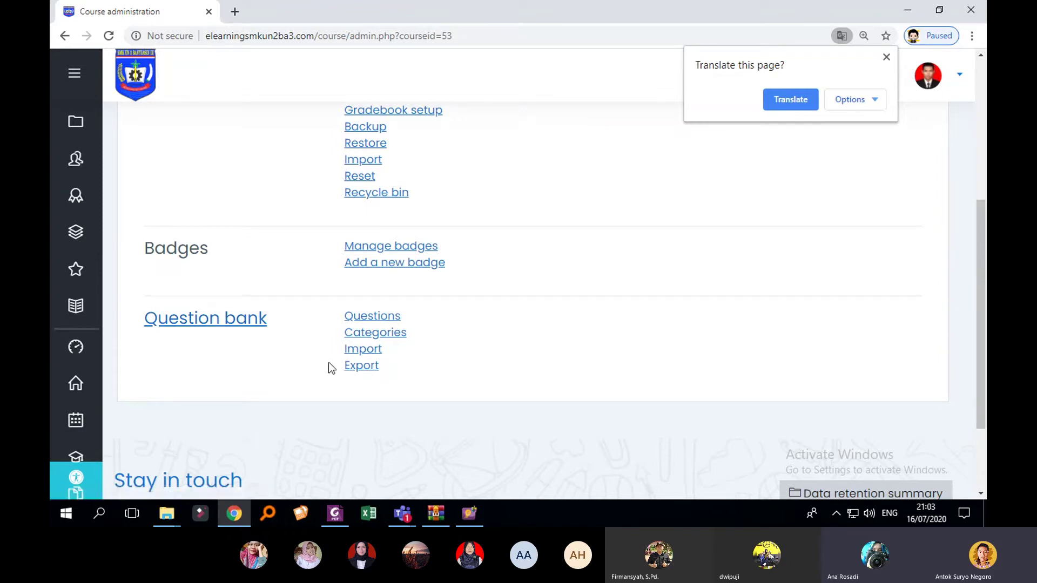
pyautogui.click(372, 352)
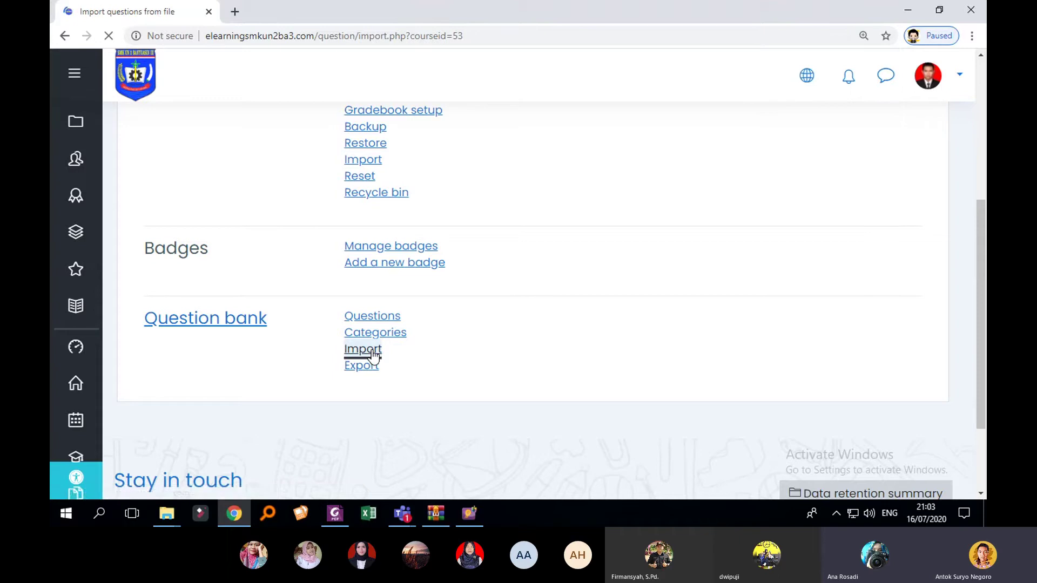
# Step: Select Blackboard as the import file format
pyautogui.scroll(-5, 529, 324)
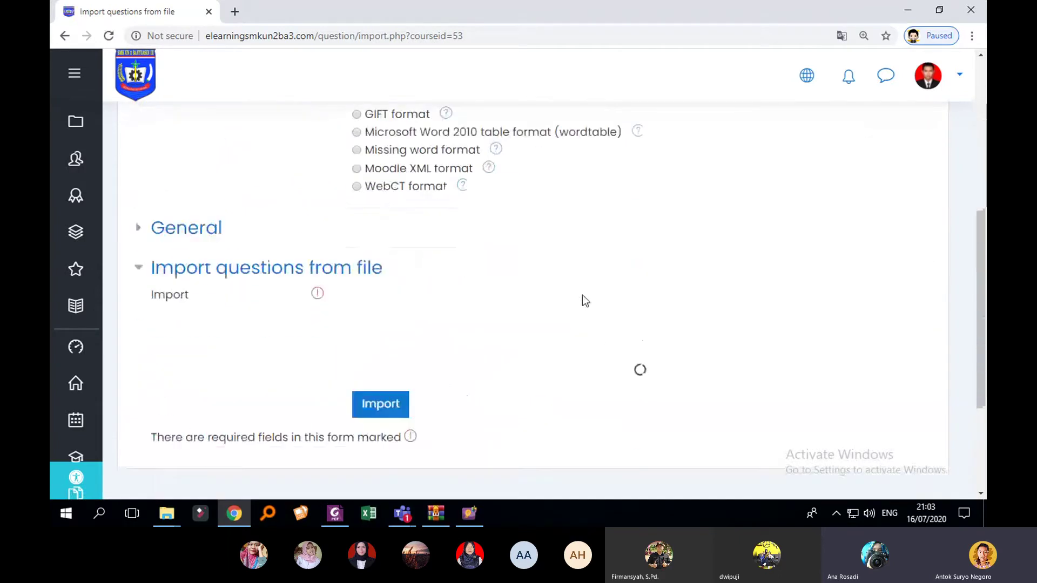
pyautogui.scroll(1, 599, 341)
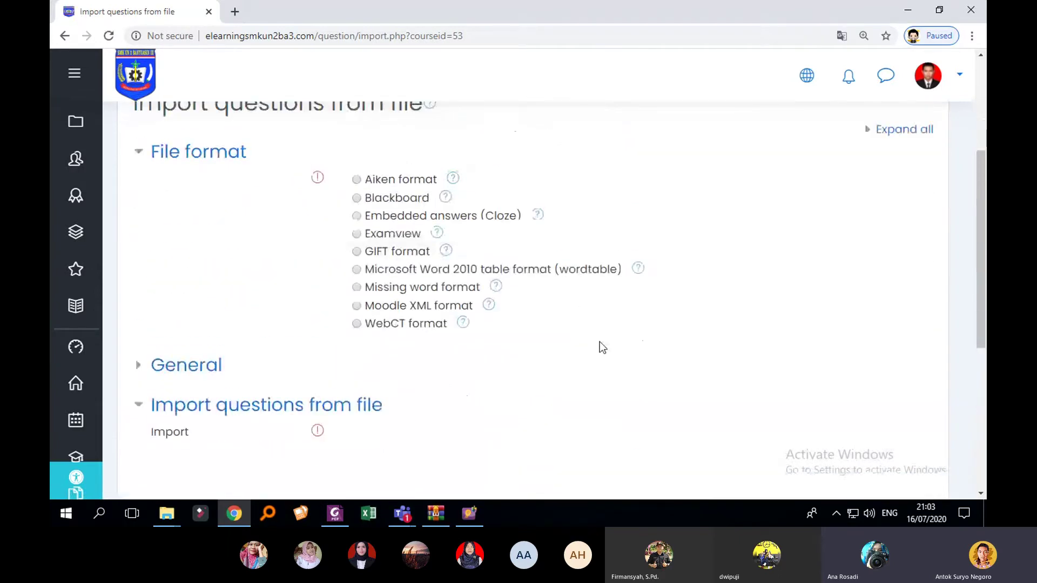
pyautogui.scroll(-2, 600, 342)
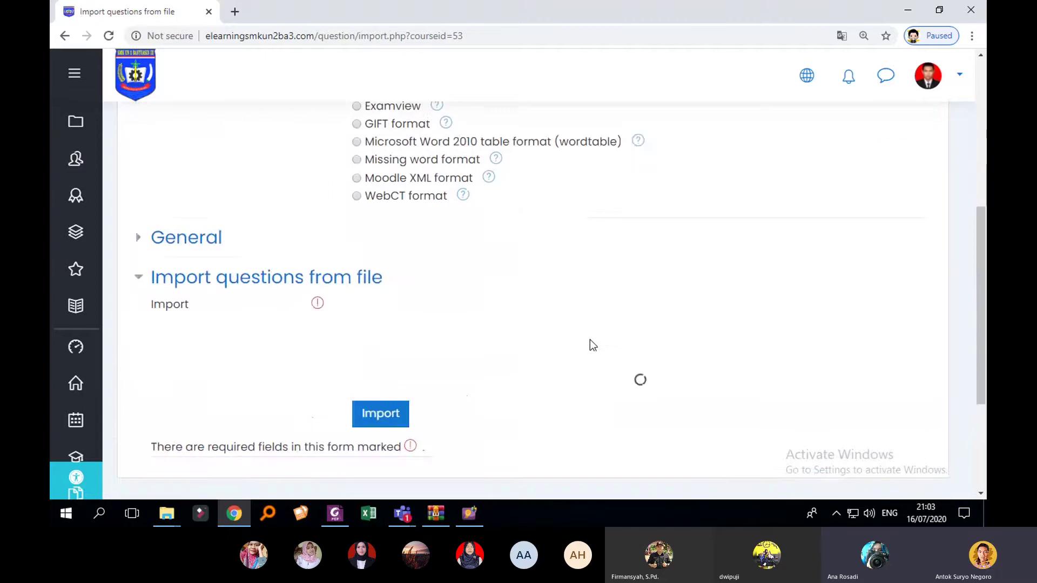
pyautogui.scroll(2, 567, 347)
pyautogui.scroll(-3, 554, 351)
pyautogui.scroll(2, 513, 360)
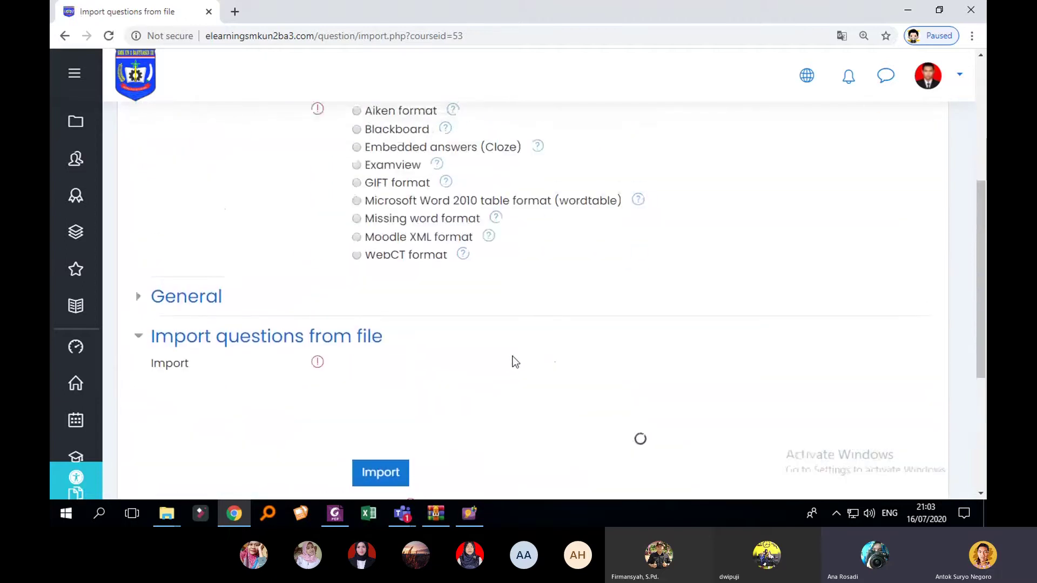
pyautogui.scroll(1, 495, 357)
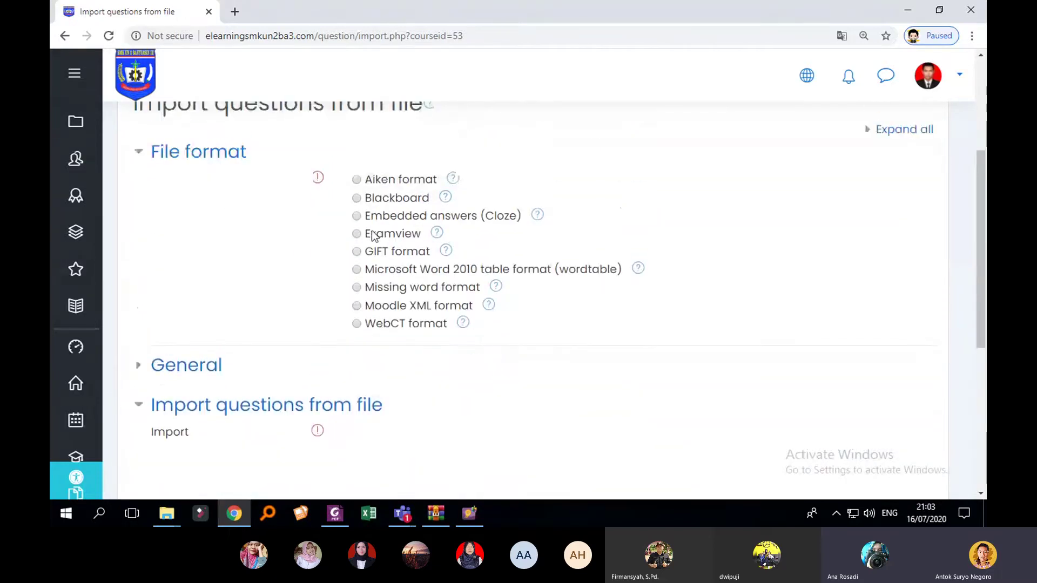
pyautogui.click(356, 198)
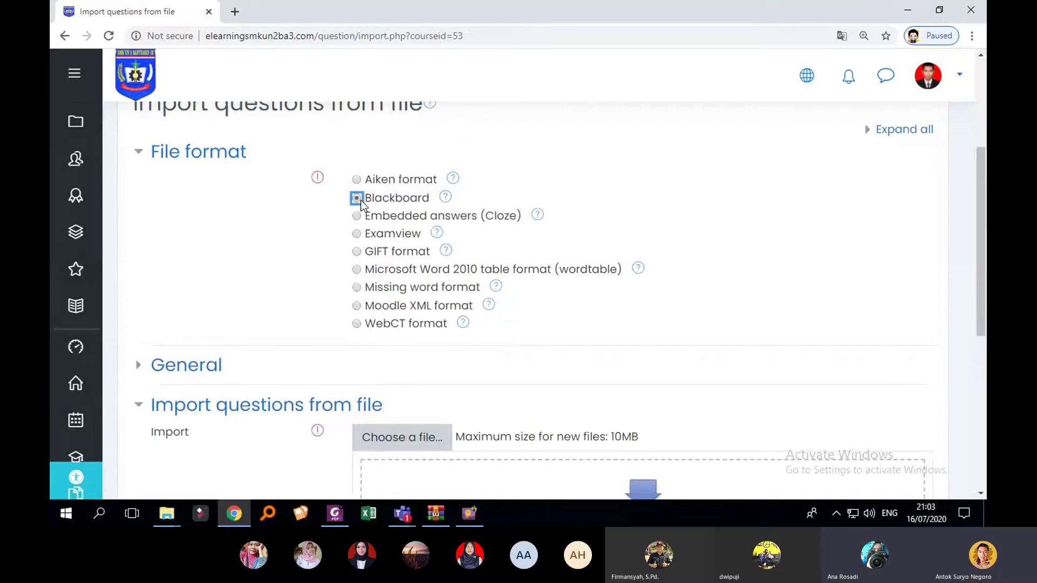
pyautogui.scroll(-1, 472, 279)
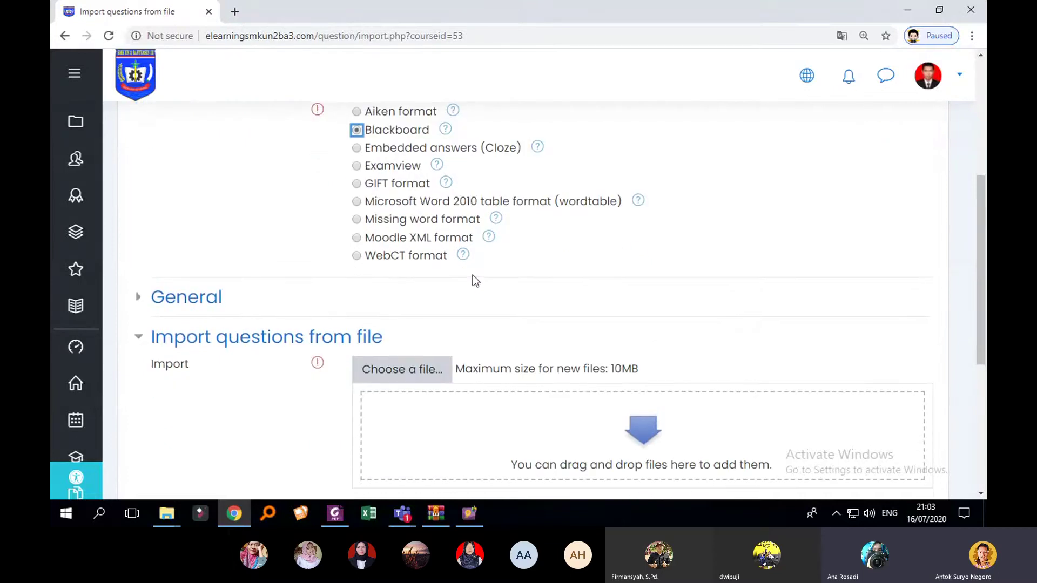
pyautogui.scroll(1, 472, 274)
pyautogui.scroll(-1, 506, 338)
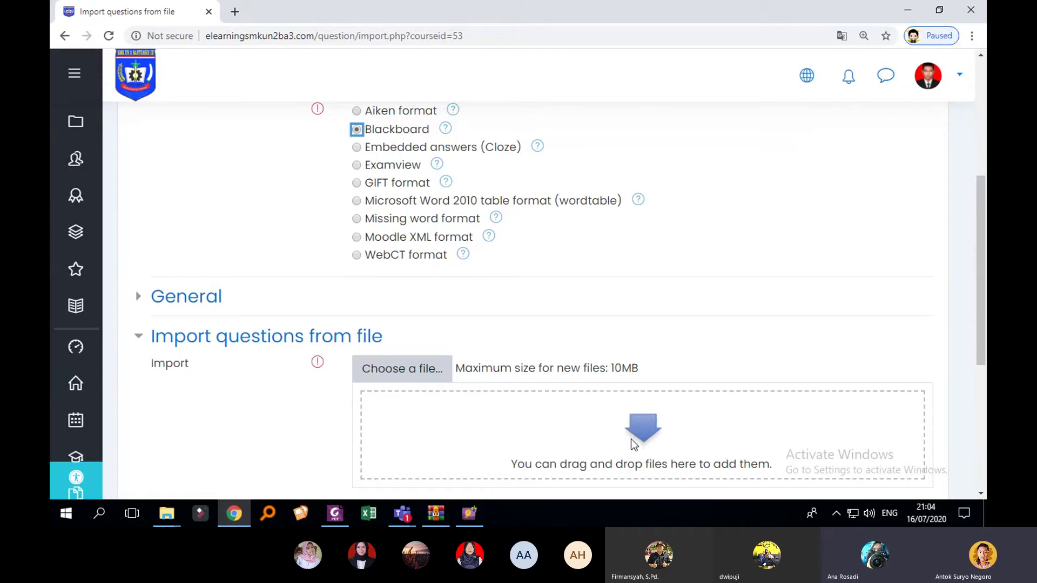
# Step: Upload BAB 19 BANK SOAL ANIMASI.zip from the Desktop through the File picker
pyautogui.click(413, 381)
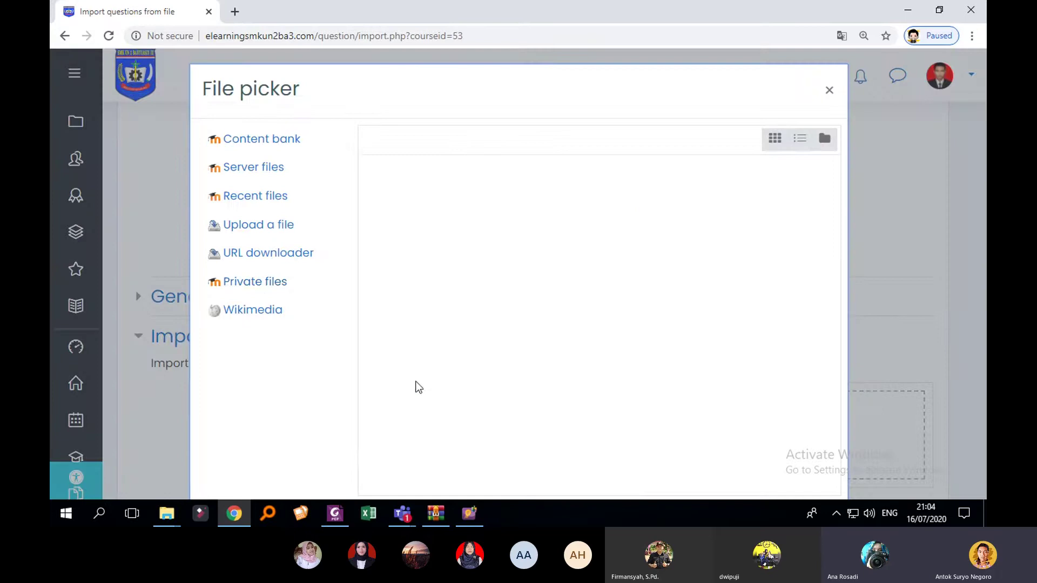
pyautogui.click(290, 225)
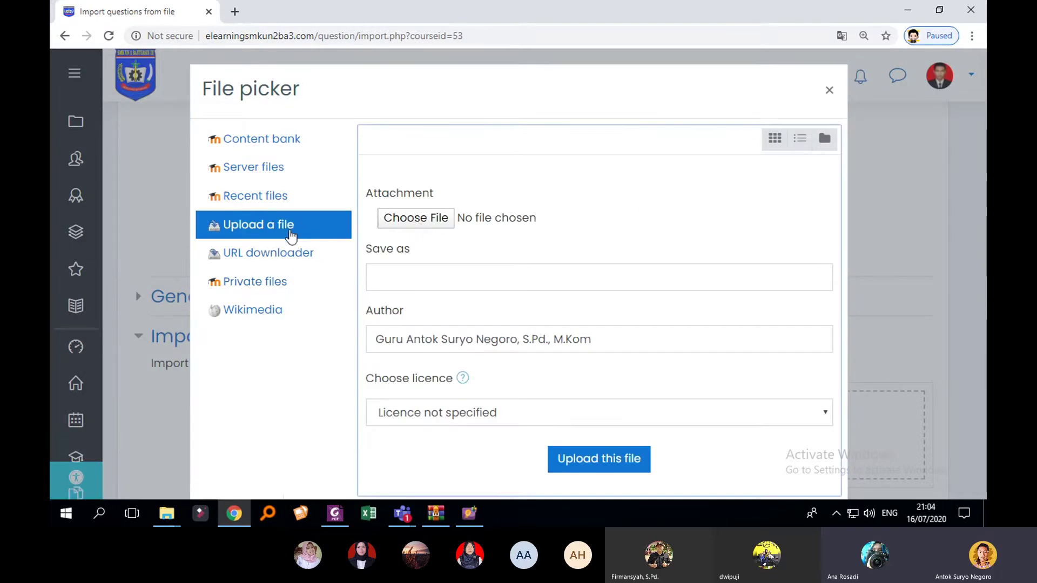
pyautogui.click(439, 223)
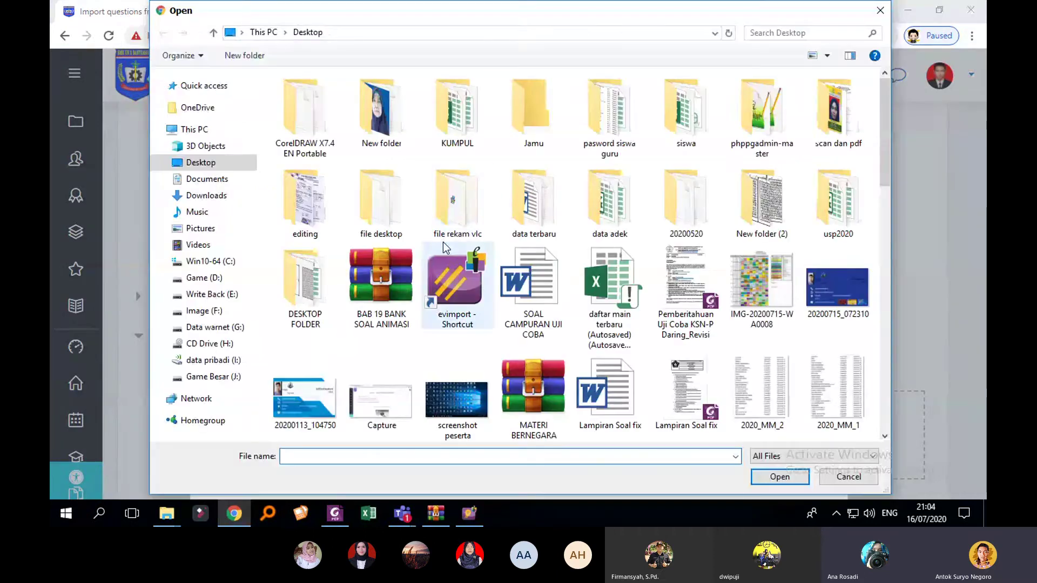
pyautogui.click(204, 165)
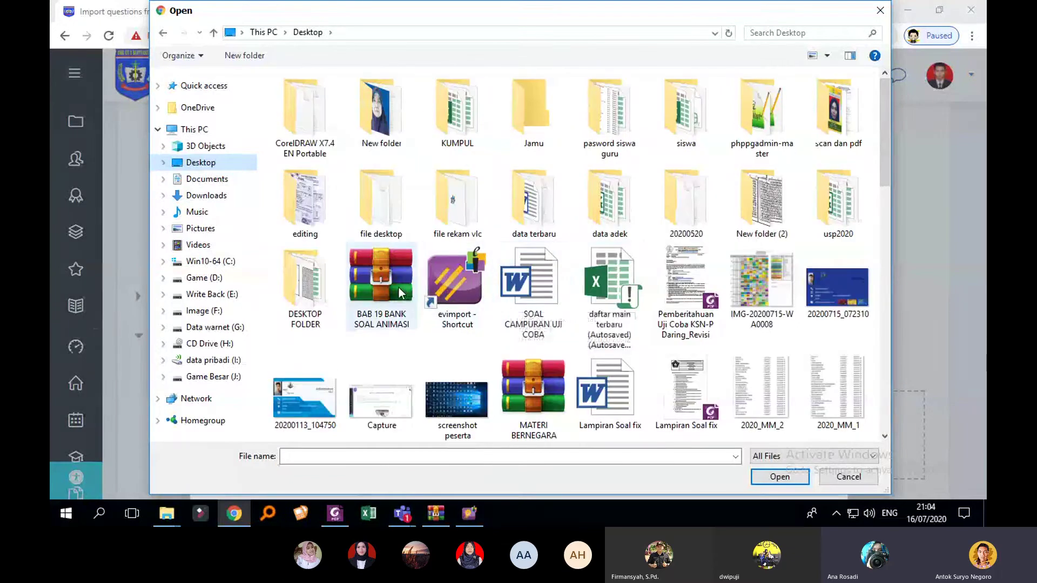
pyautogui.click(396, 287)
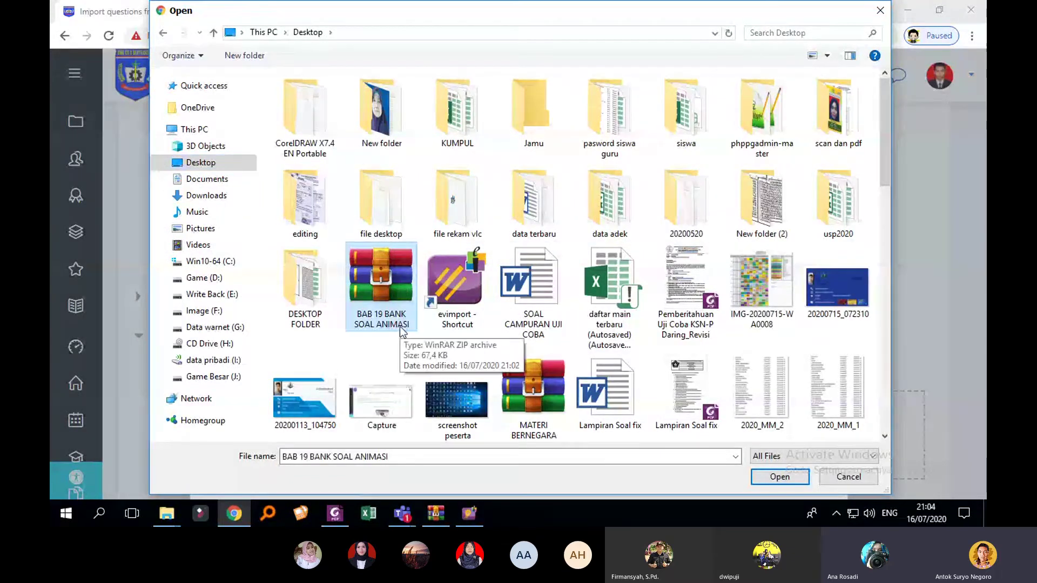
pyautogui.click(783, 477)
pyautogui.click(628, 463)
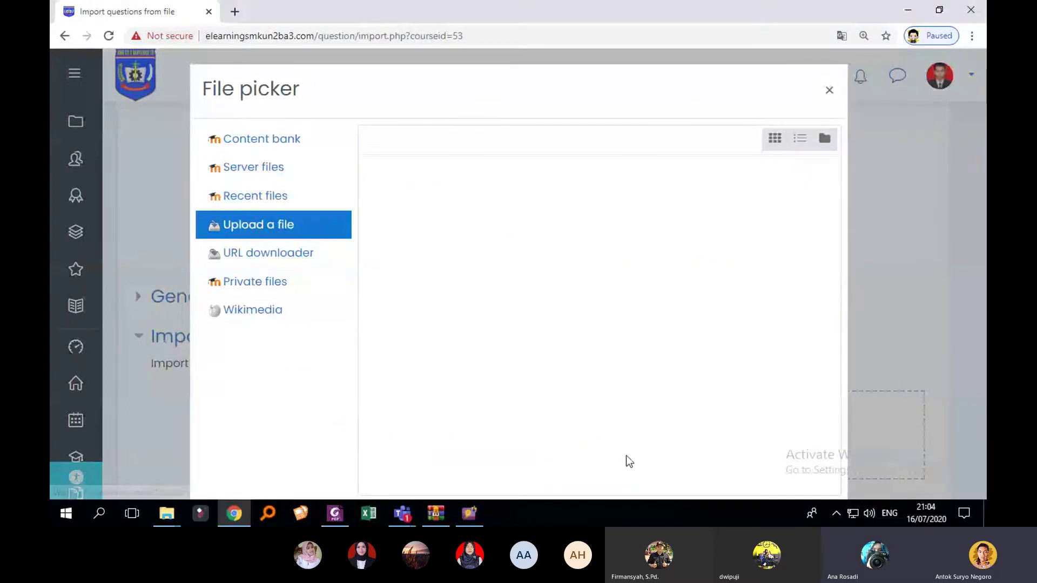
pyautogui.scroll(2, 582, 355)
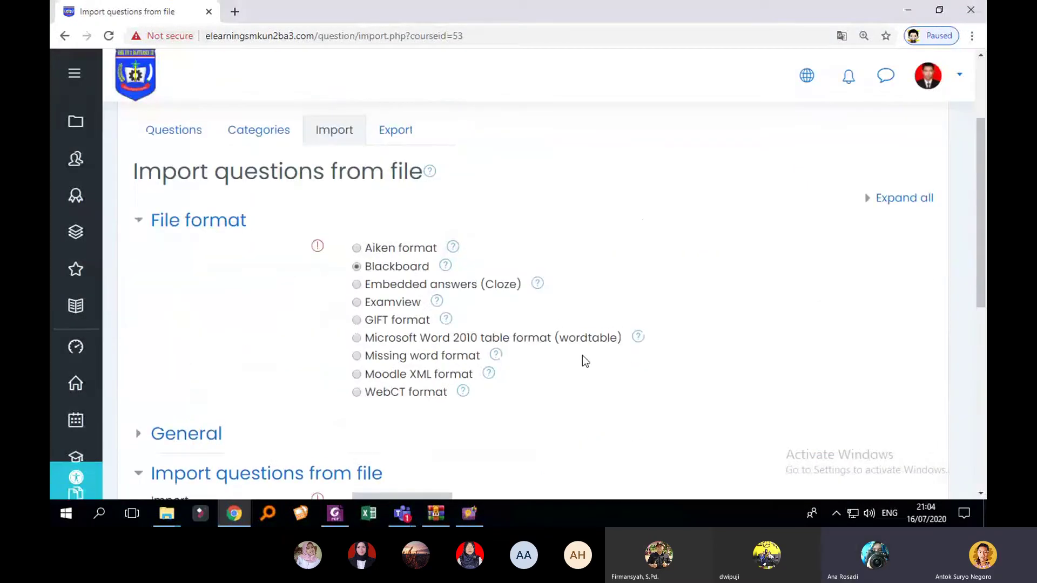
pyautogui.scroll(-2, 582, 355)
pyautogui.scroll(-4, 540, 383)
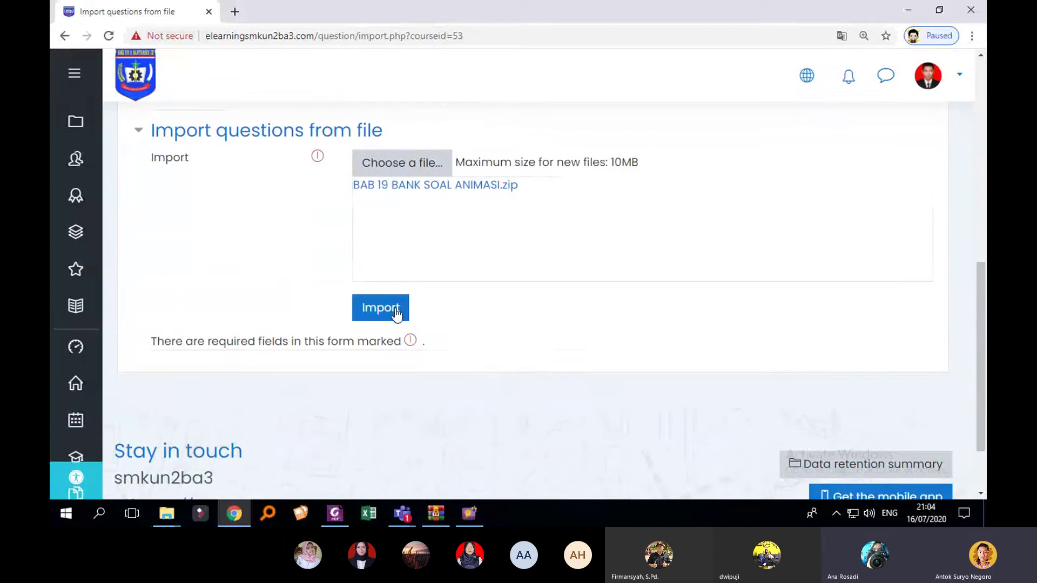
# Step: Import the 10 parsed questions and continue to the question bank
pyautogui.click(391, 305)
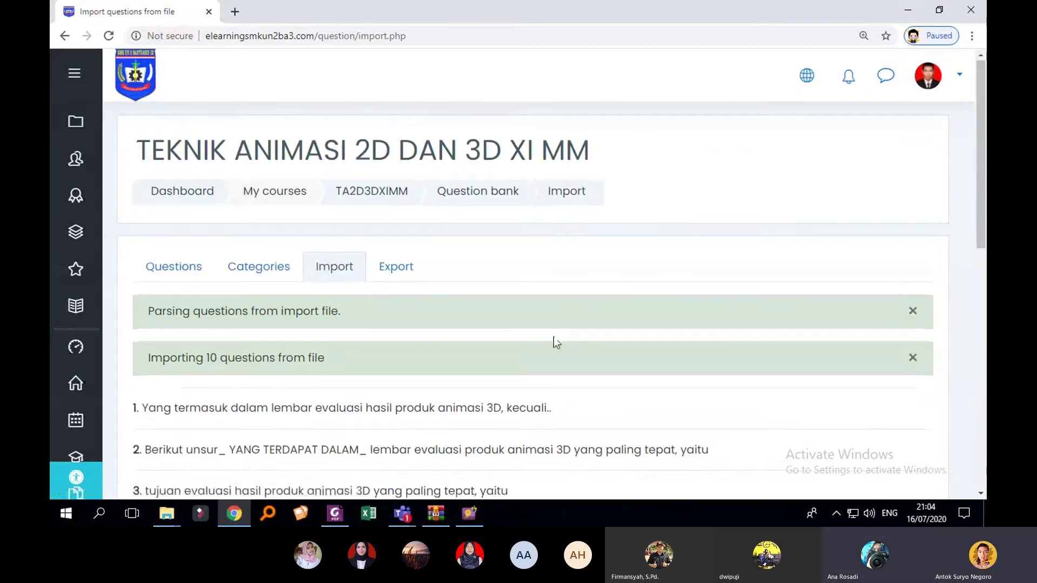
pyautogui.scroll(-5, 578, 349)
pyautogui.scroll(3, 405, 331)
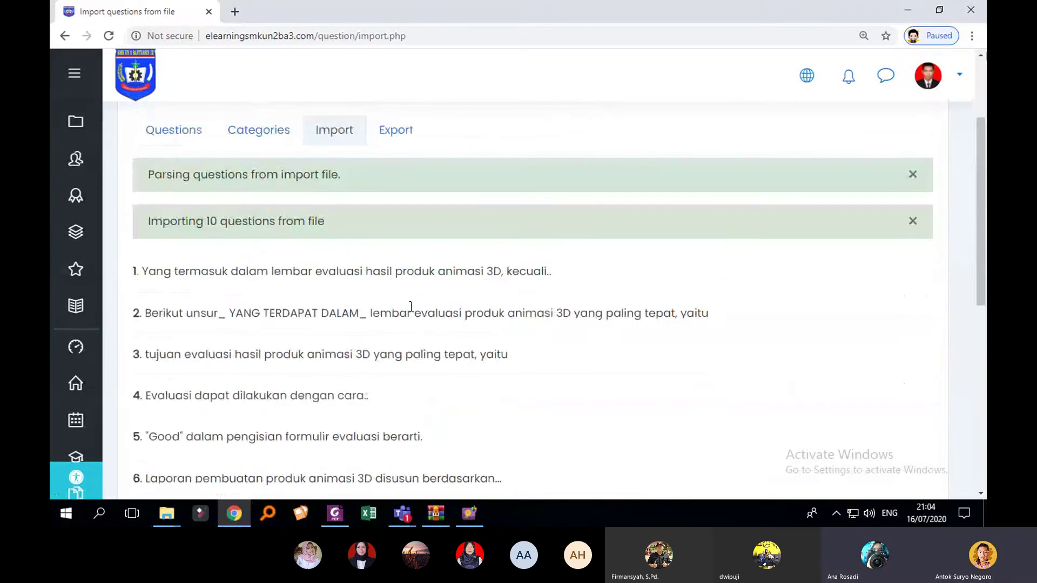
pyautogui.scroll(-6, 402, 340)
pyautogui.scroll(4, 280, 215)
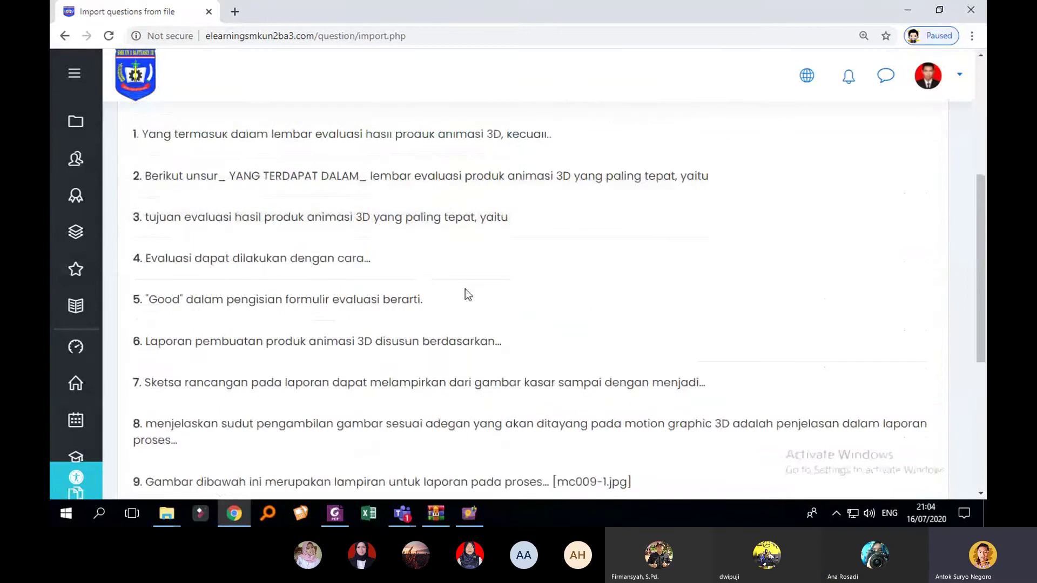
pyautogui.scroll(-4, 465, 294)
pyautogui.click(539, 357)
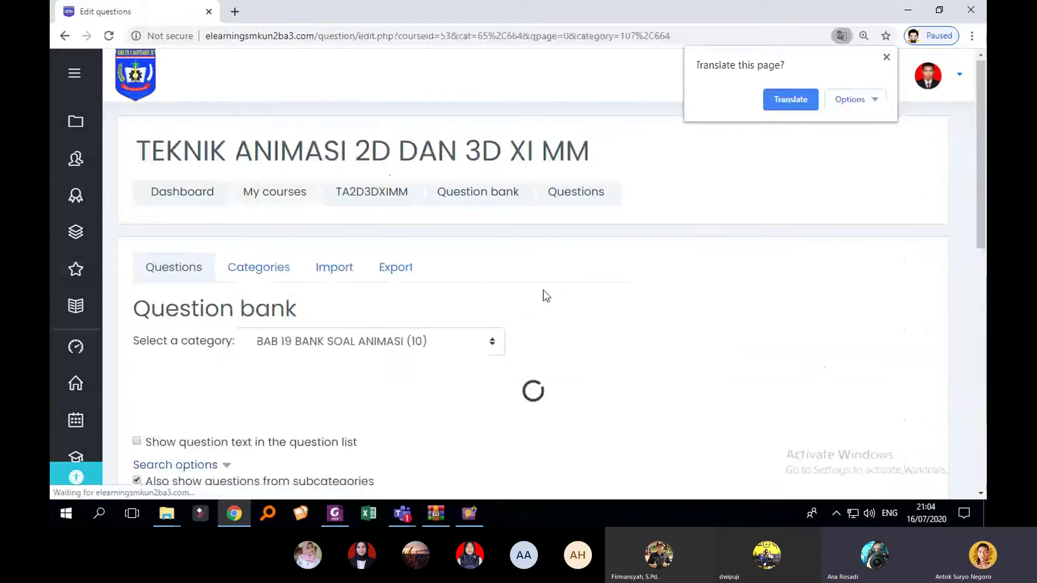
# Step: View the PTS ANIMASI category, then the TA2D3D BAB 16 category
pyautogui.scroll(-3, 544, 296)
pyautogui.click(435, 205)
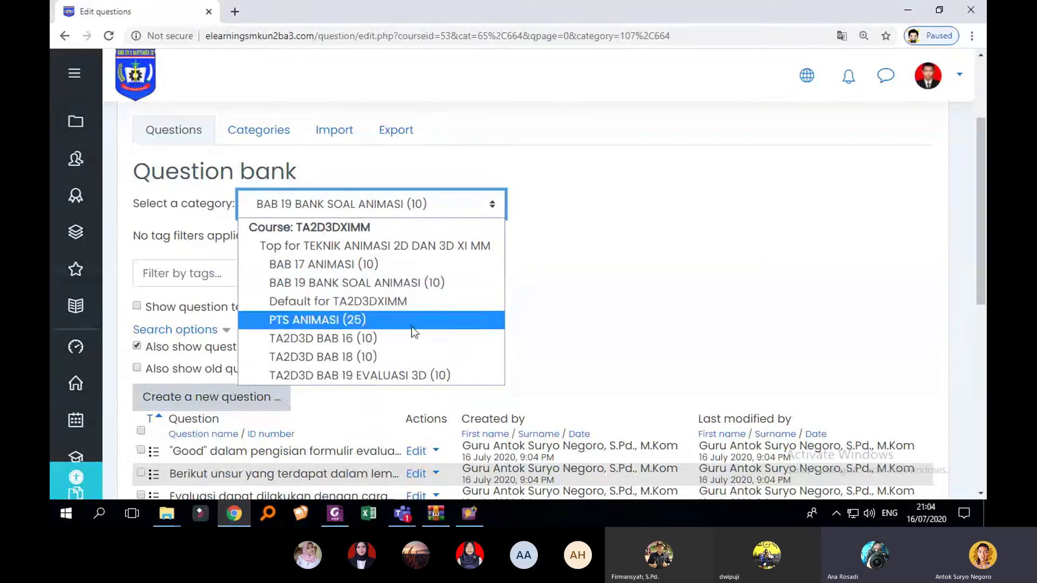
pyautogui.click(427, 321)
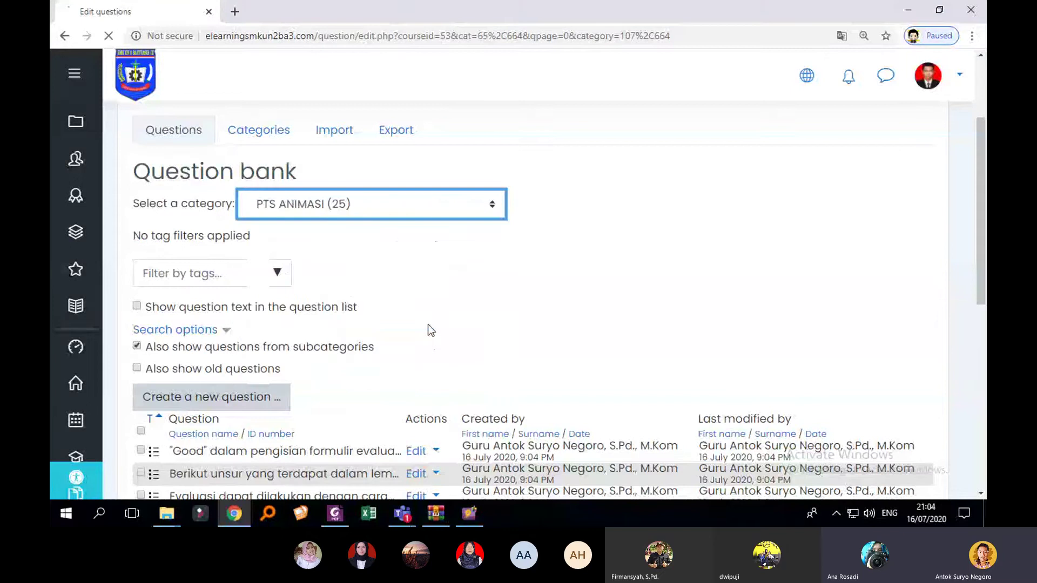
pyautogui.scroll(-1, 451, 259)
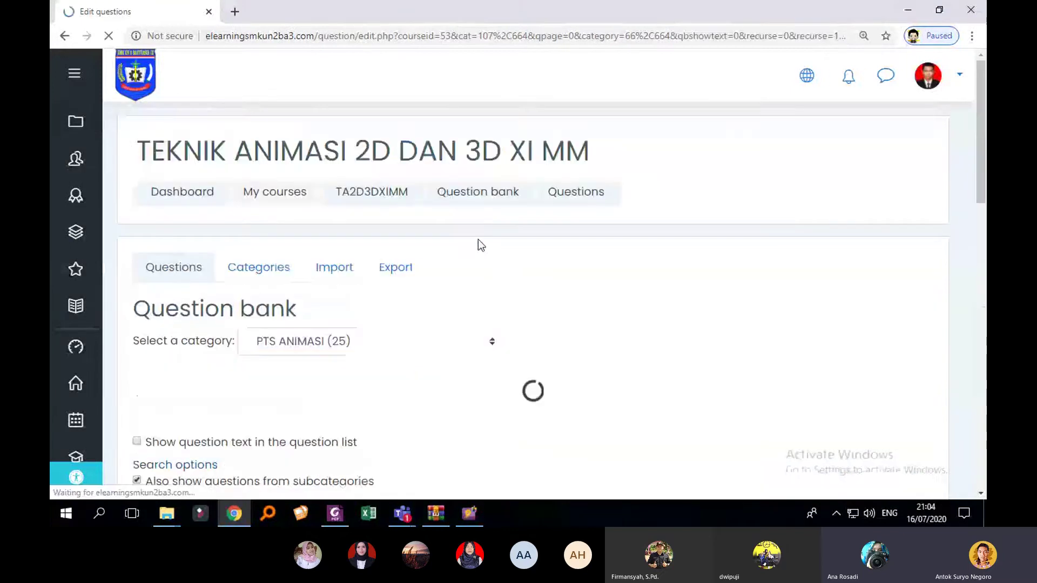
pyautogui.scroll(-3, 478, 238)
pyautogui.click(479, 211)
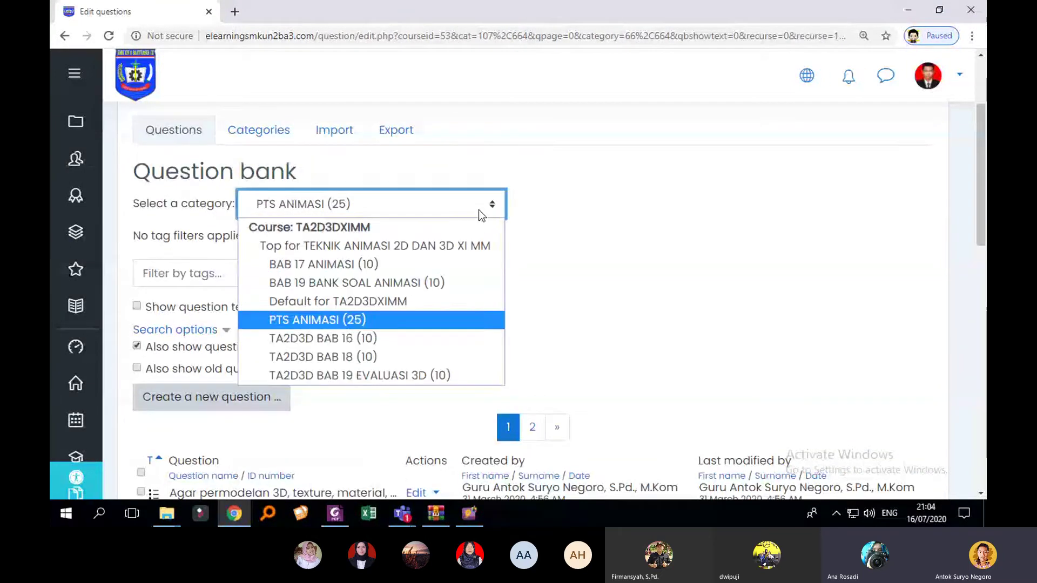
pyautogui.click(414, 341)
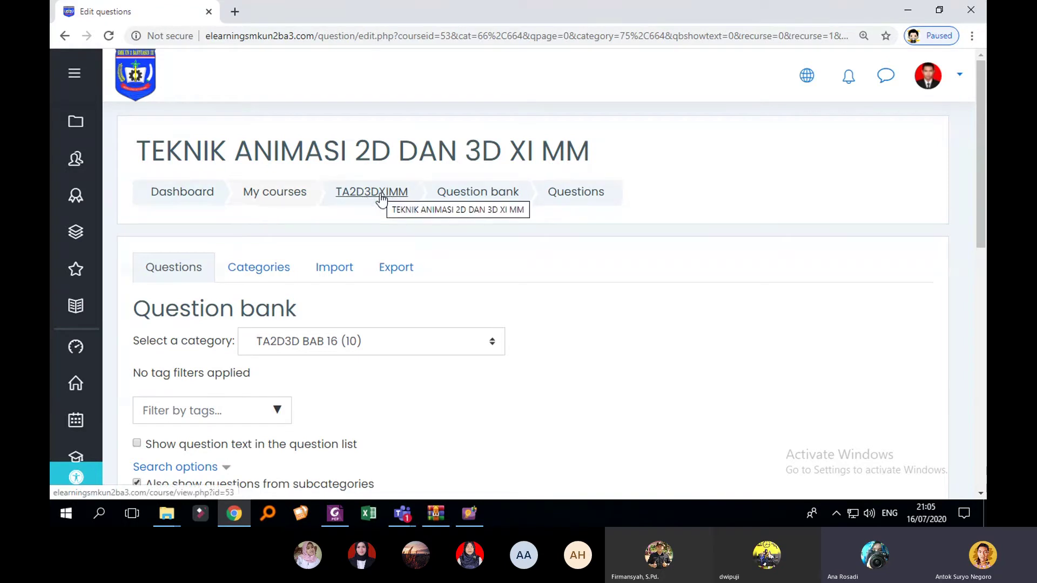
# Step: Return to the course page via the TA2D3DXIMM breadcrumb and turn editing on
pyautogui.click(381, 195)
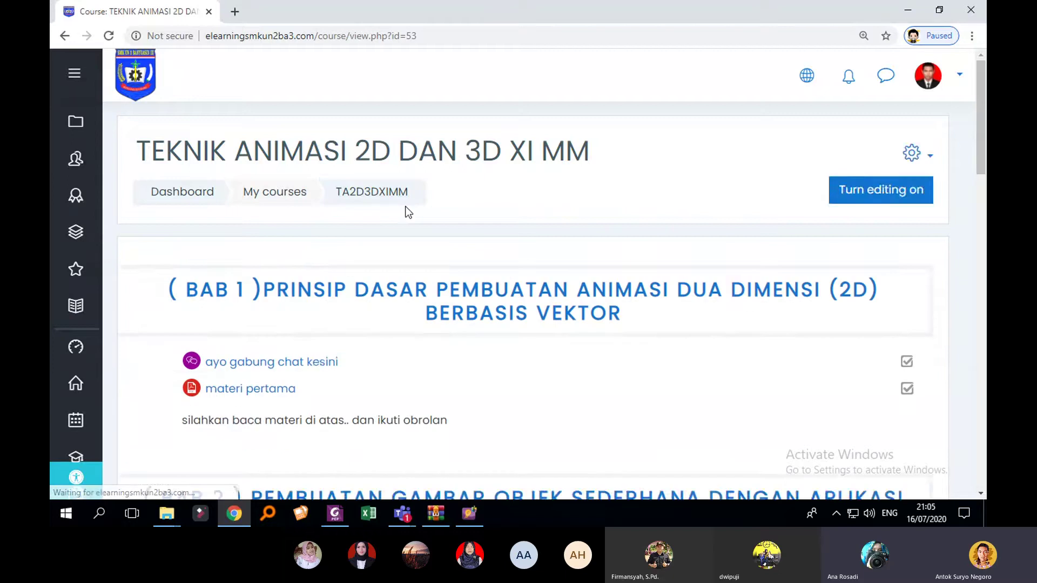
pyautogui.scroll(-3, 612, 237)
pyautogui.scroll(-2, 702, 280)
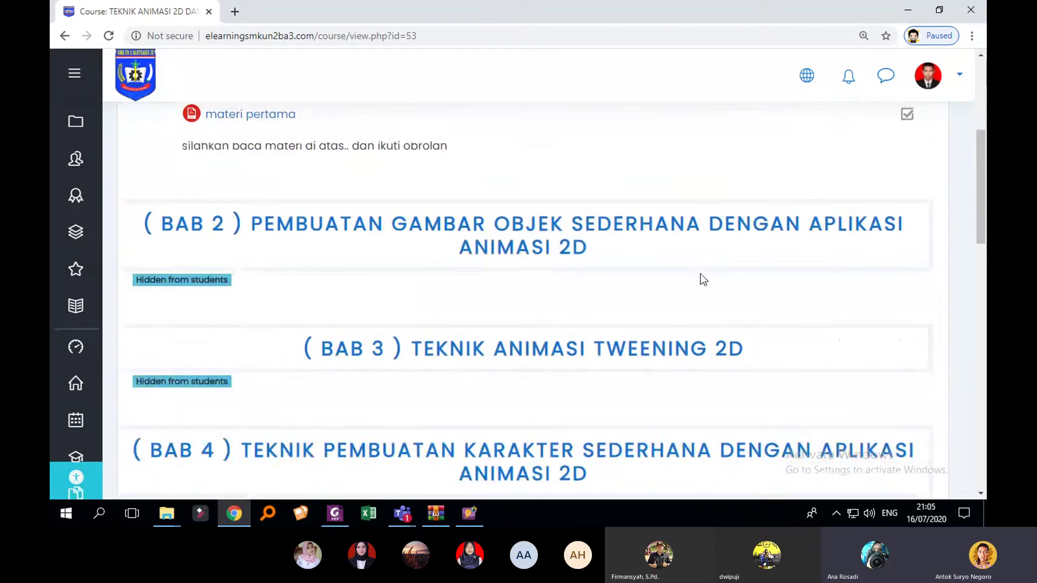
pyautogui.scroll(4, 703, 280)
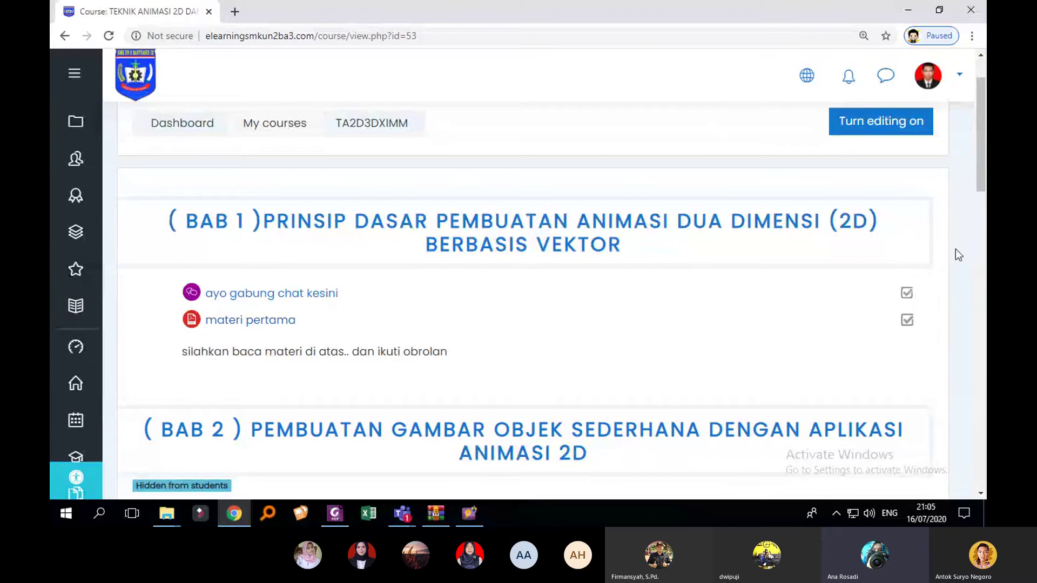
pyautogui.click(896, 133)
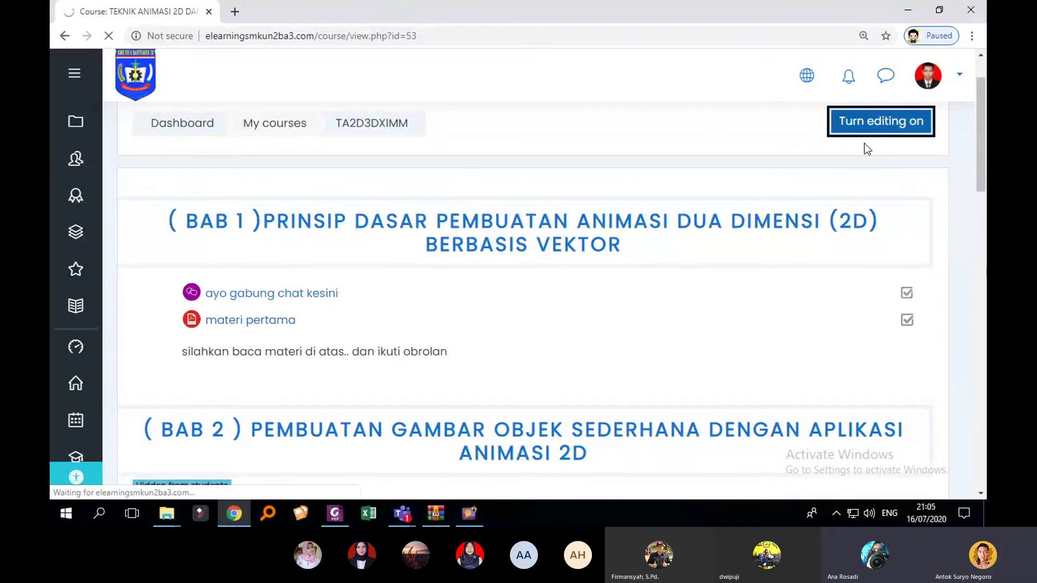
# Step: Drag materi pertama above ayo gabung chat kesini in BAB 1
pyautogui.scroll(-1, 728, 236)
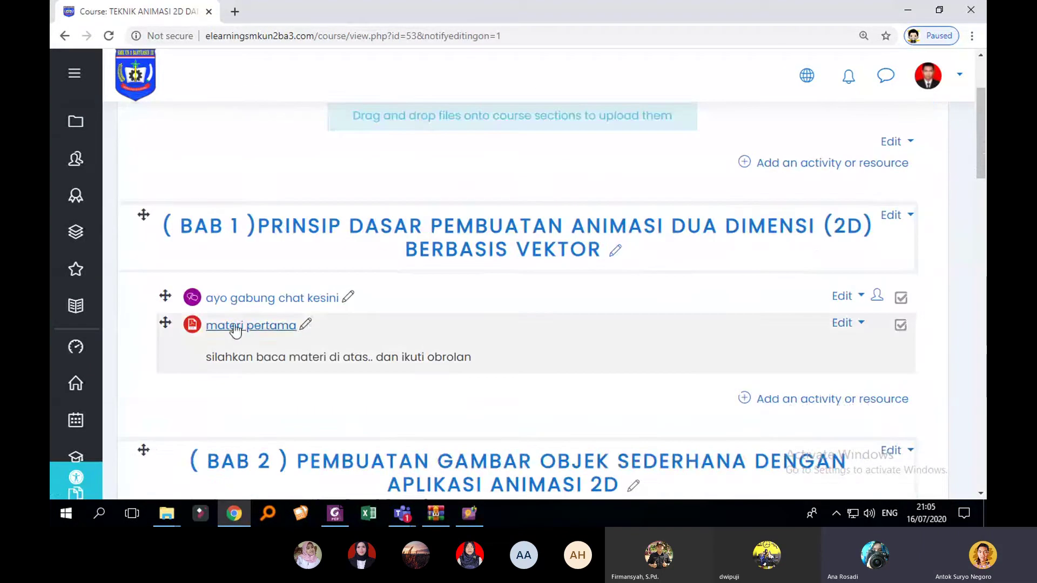
pyautogui.moveTo(163, 326); pyautogui.dragTo(163, 297)
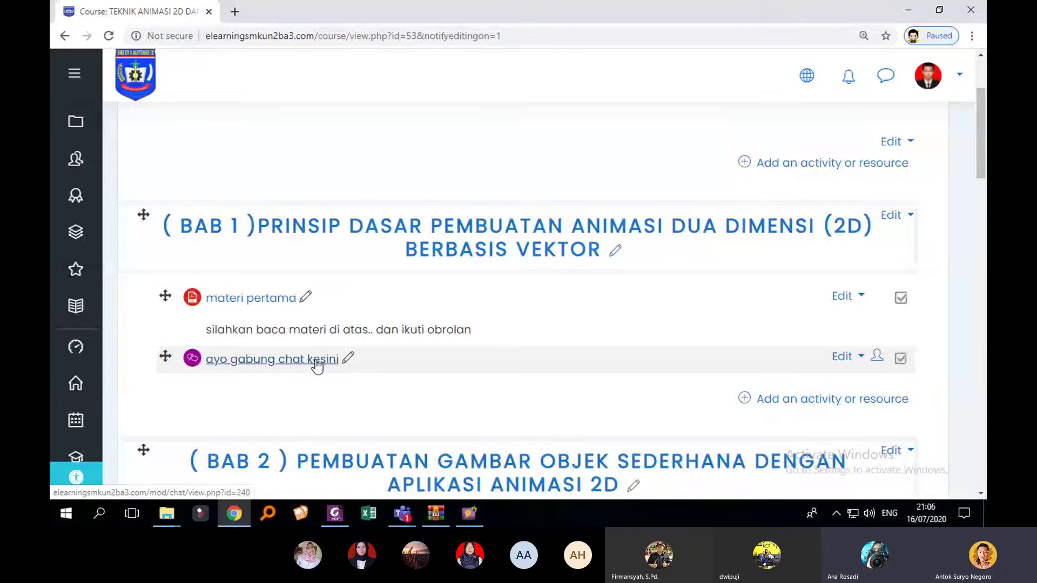
pyautogui.scroll(-1, 335, 361)
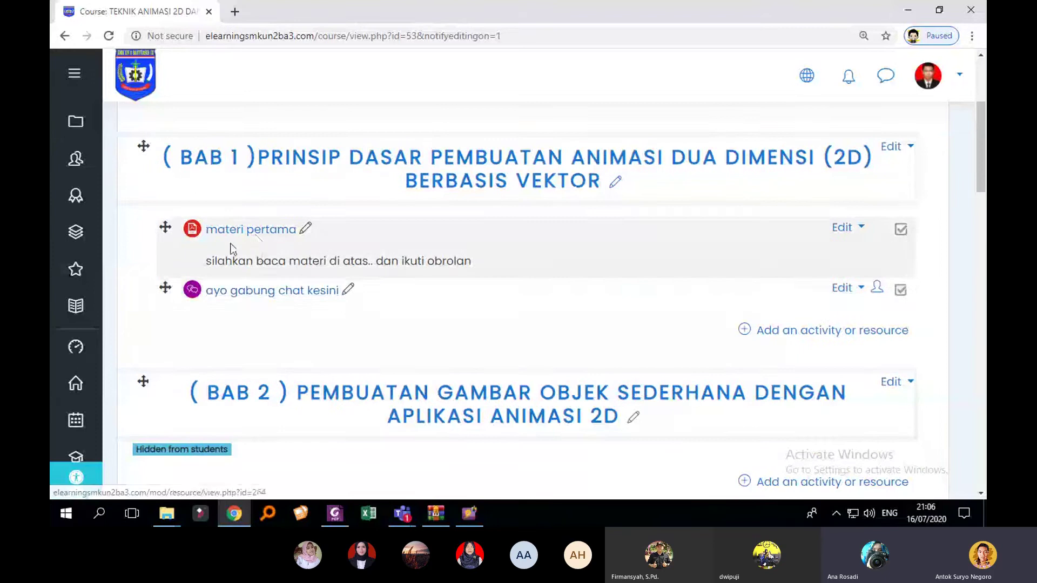
pyautogui.scroll(-2, 361, 305)
pyautogui.scroll(-1, 361, 300)
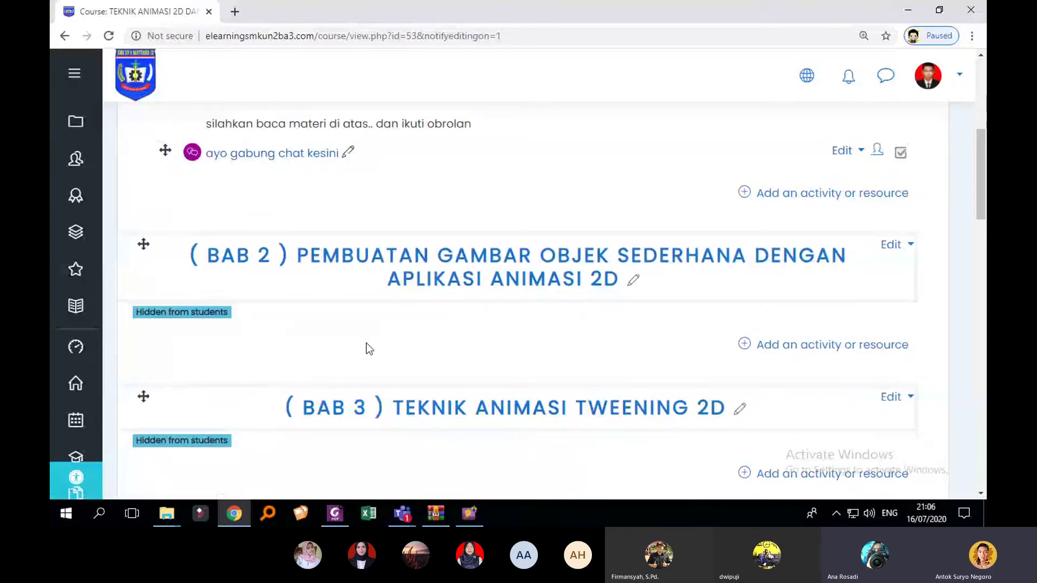
pyautogui.scroll(3, 367, 344)
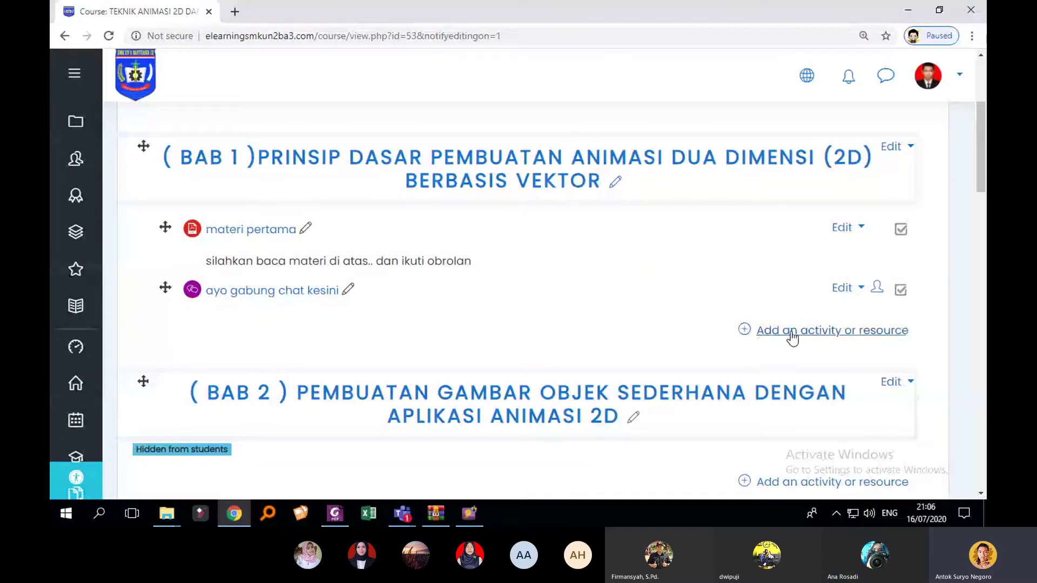
# Step: Choose Quiz from the BAB 1 activity chooser and add it
pyautogui.click(813, 338)
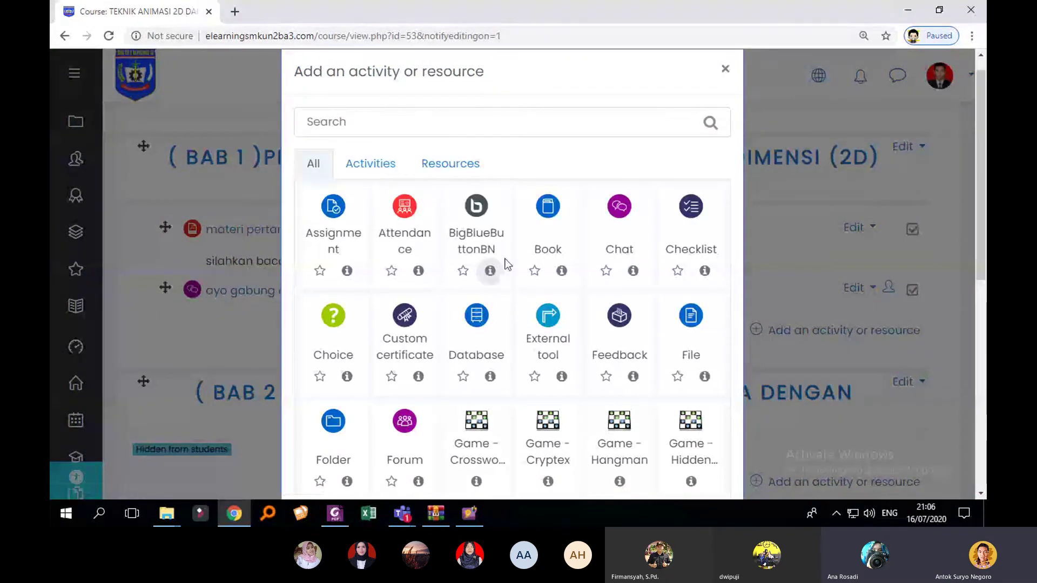
pyautogui.scroll(-5, 546, 261)
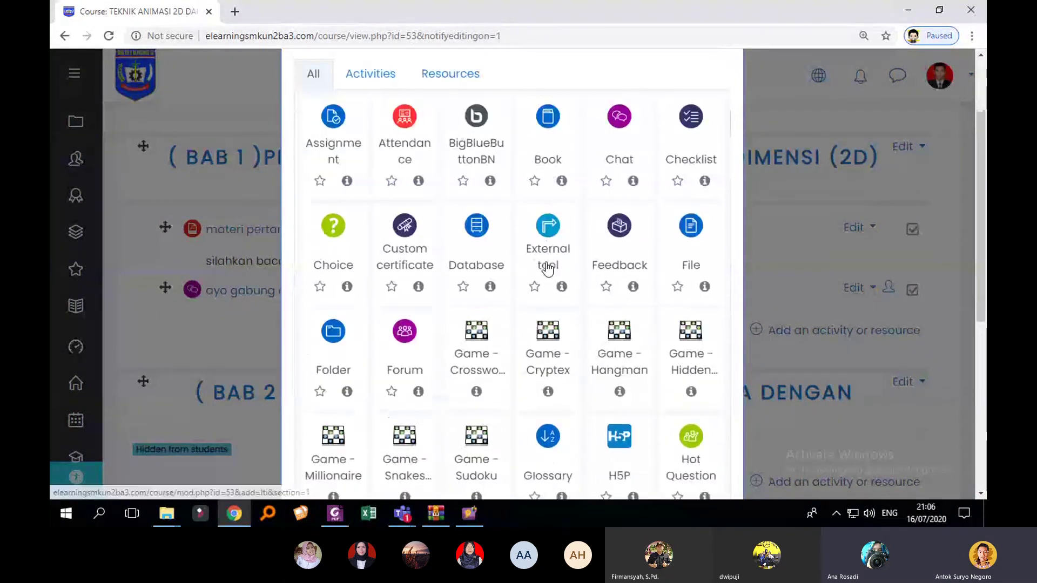
pyautogui.scroll(-3, 547, 268)
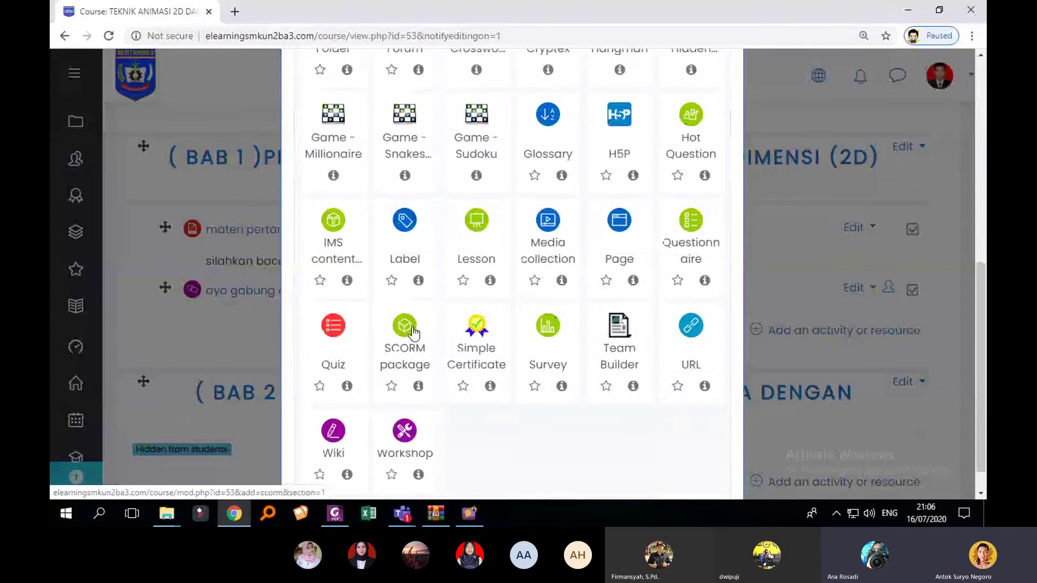
pyautogui.click(341, 336)
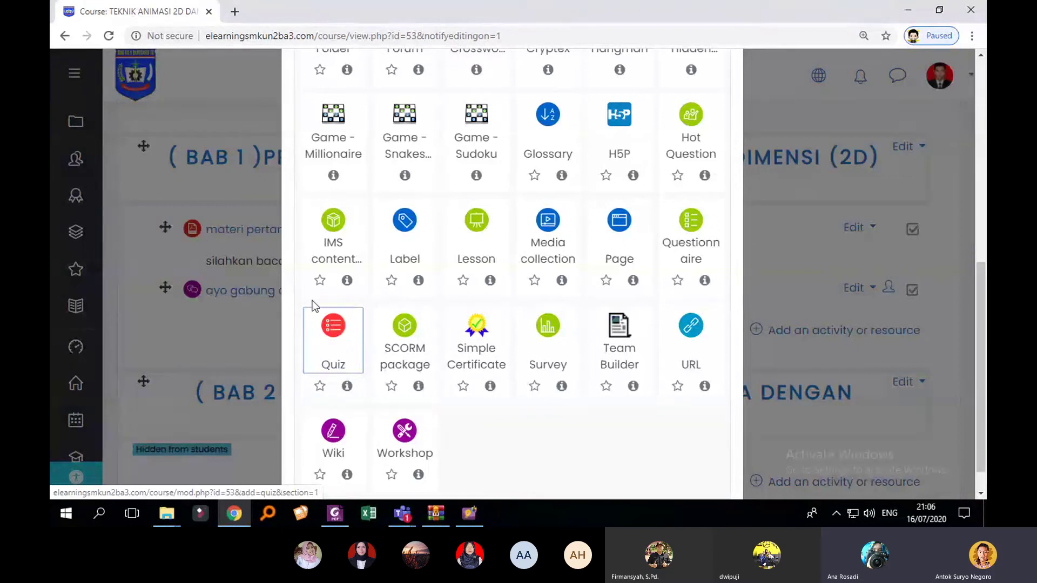
pyautogui.click(340, 339)
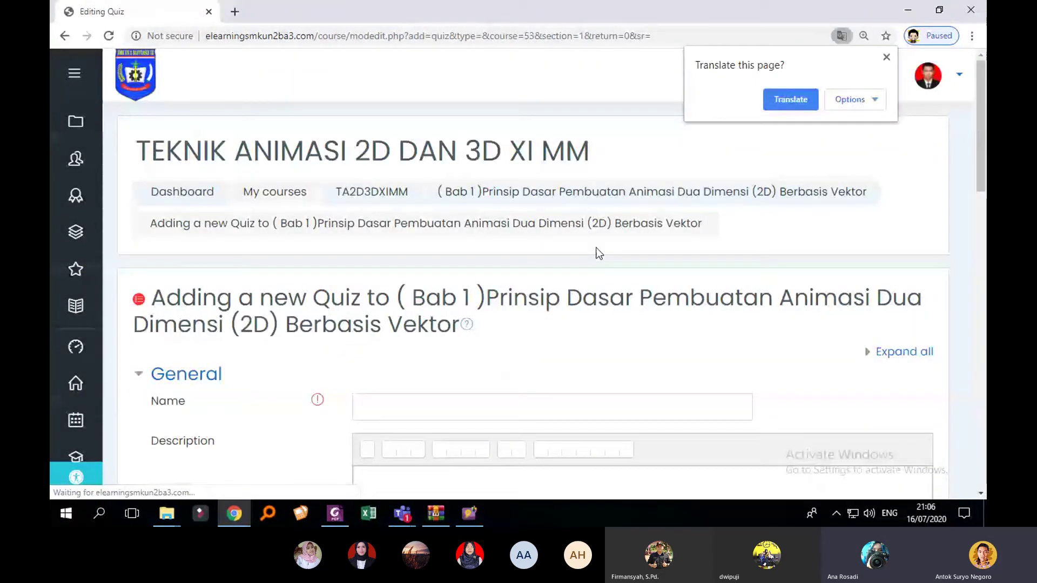
# Step: Enter quiz name 'KUIS BAB 1' and description 'silahkan kerjakan soal berikut'
pyautogui.scroll(-3, 621, 237)
pyautogui.click(886, 56)
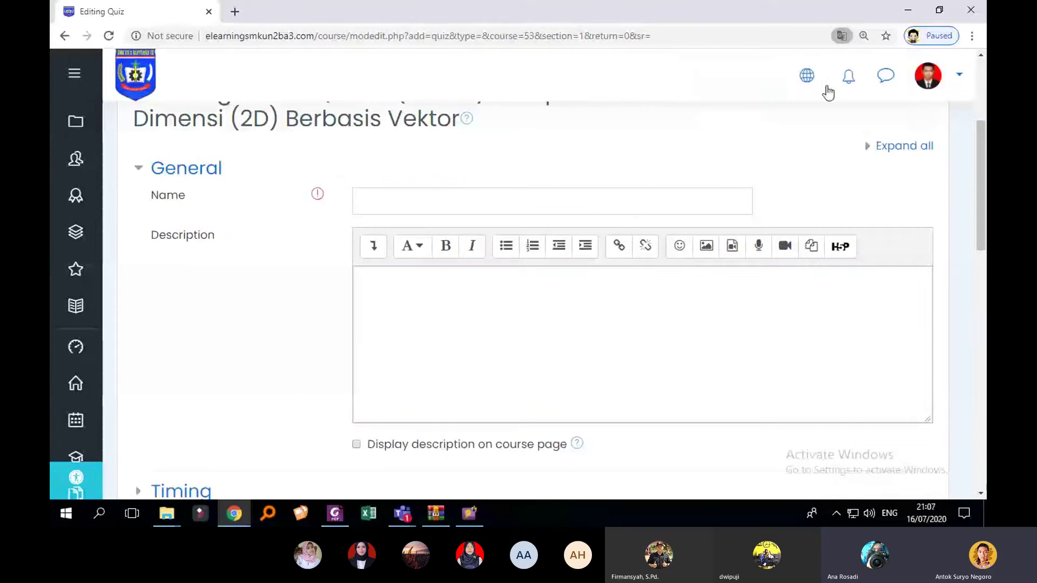
pyautogui.click(470, 204)
pyautogui.scroll(1, 467, 227)
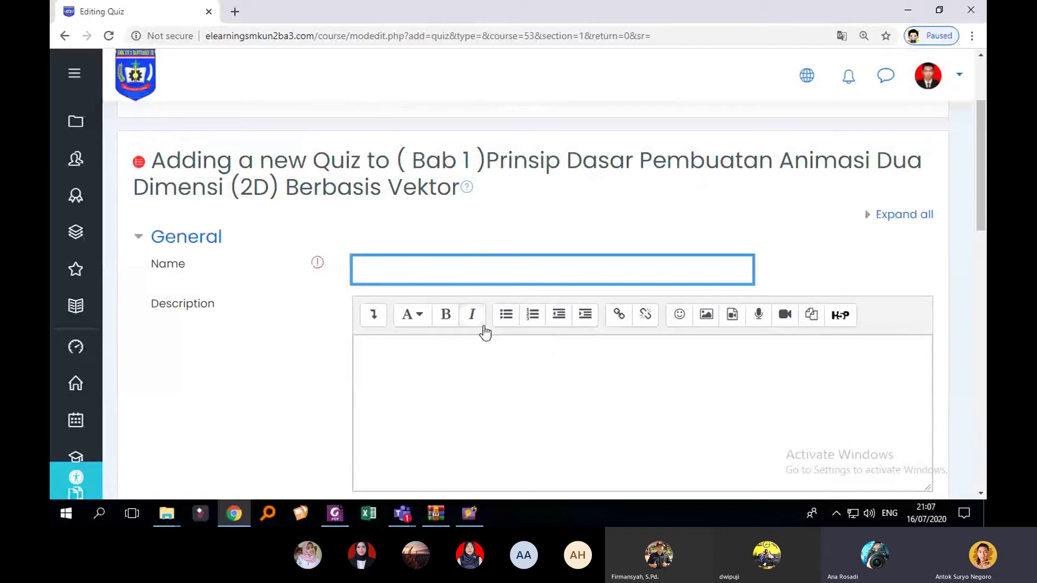
pyautogui.write('KUIS BAB 1')
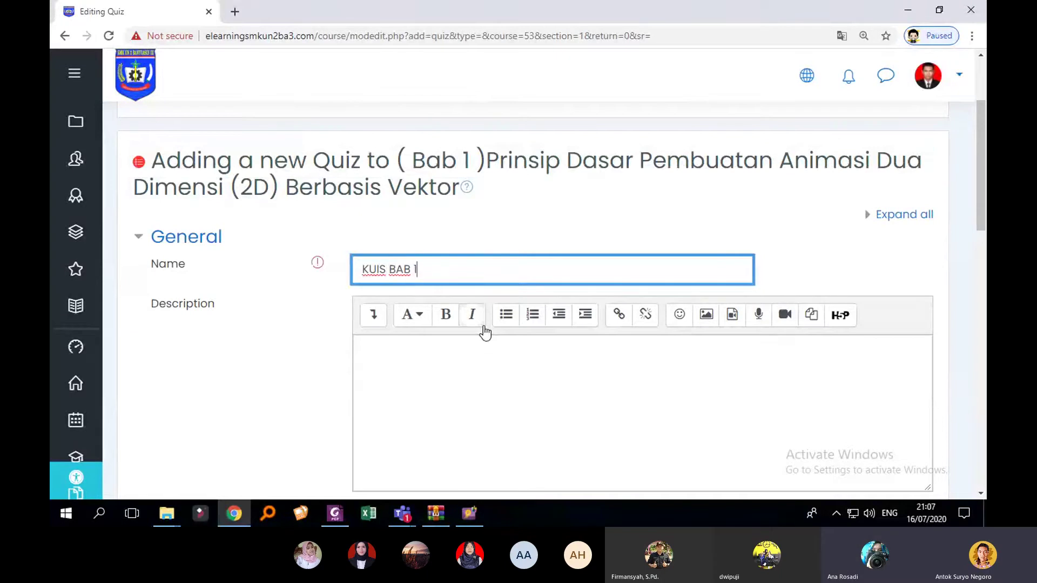
pyautogui.scroll(-1, 492, 327)
pyautogui.click(501, 315)
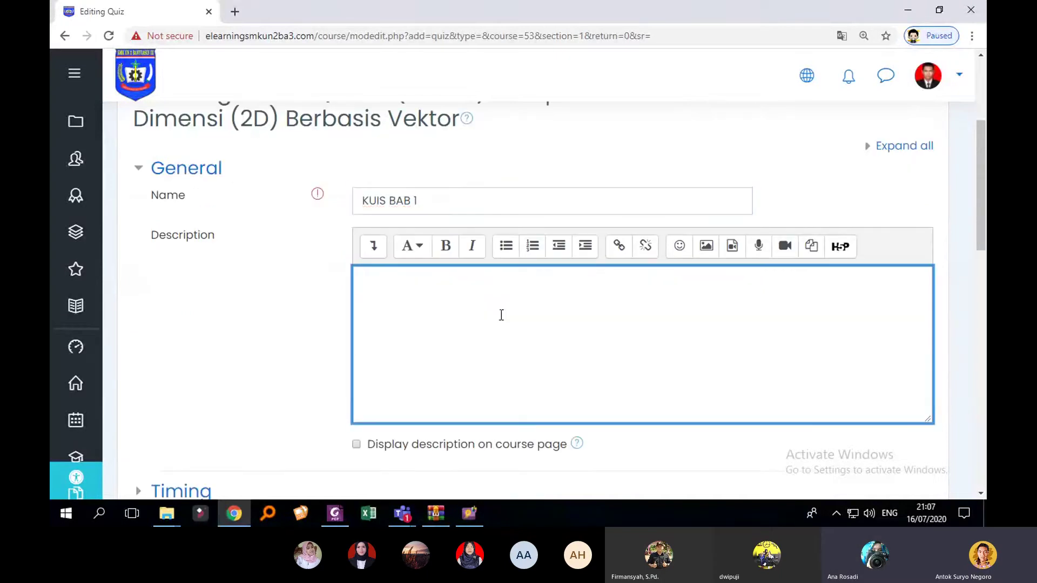
pyautogui.write('silahkan kerja')
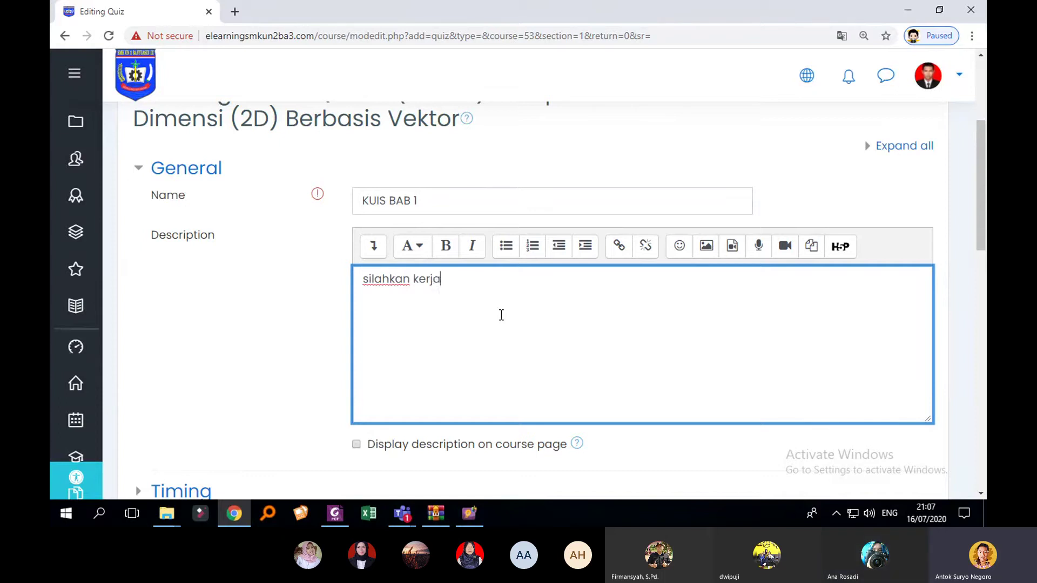
pyautogui.write('kan so')
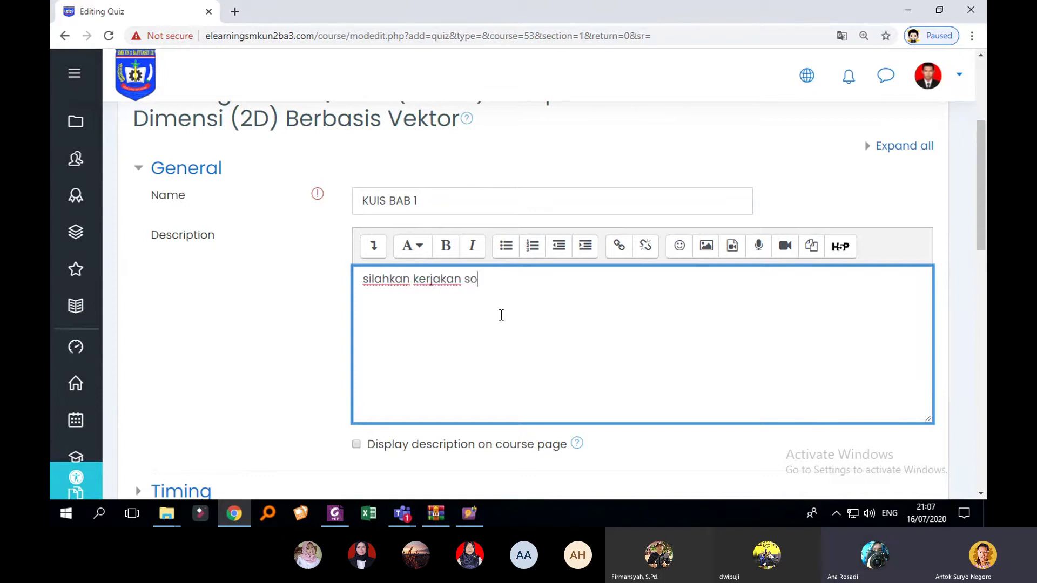
pyautogui.write('al berikut')
# Step: Change the name to 'Soal BAB 1 klik disini' and append 'ini' to the description
pyautogui.moveTo(387, 200); pyautogui.dragTo(353, 198)
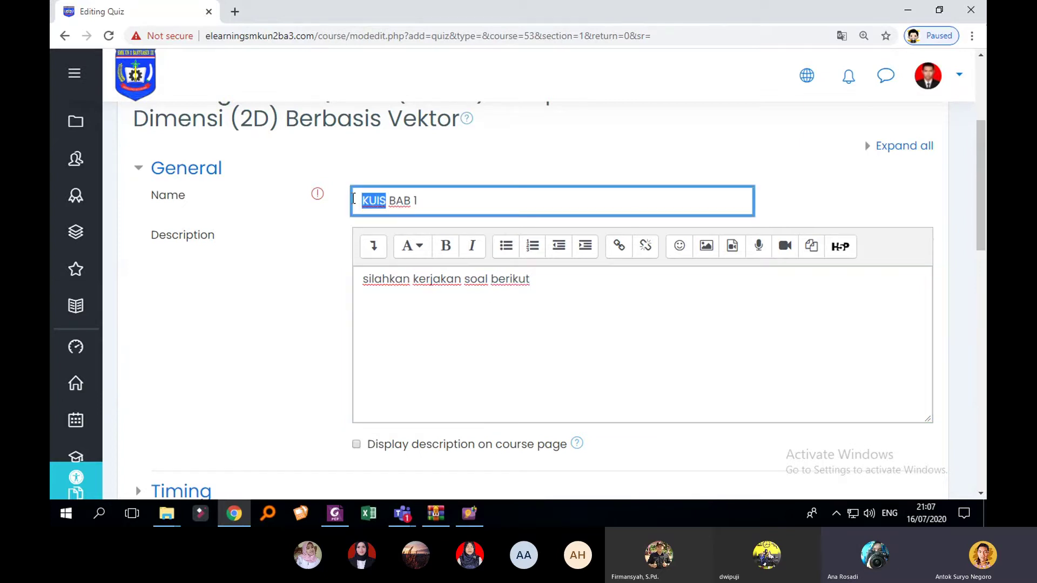
pyautogui.write('Soal BAB 1 ')
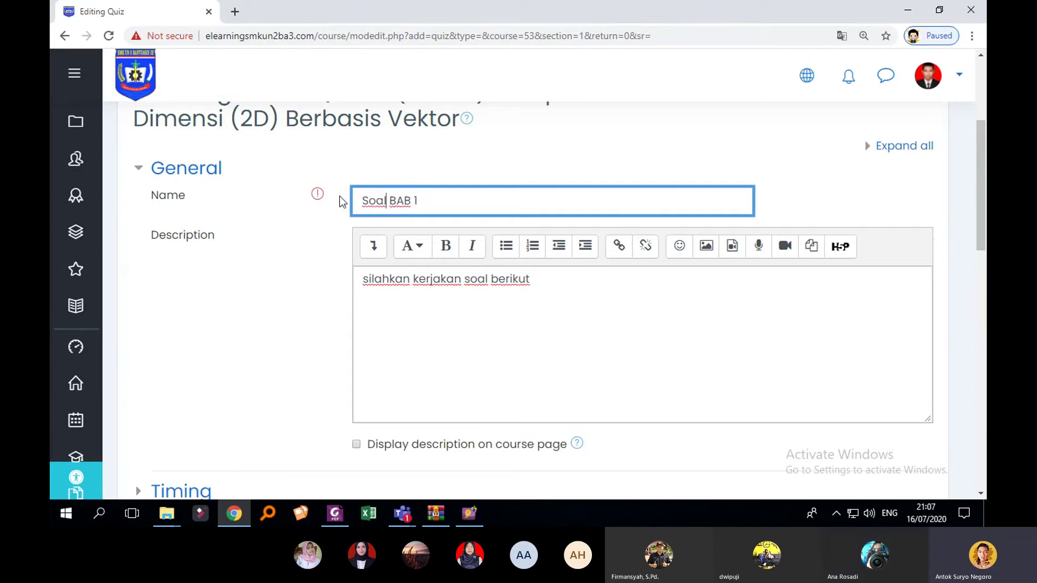
pyautogui.write('klik disini')
pyautogui.click(569, 280)
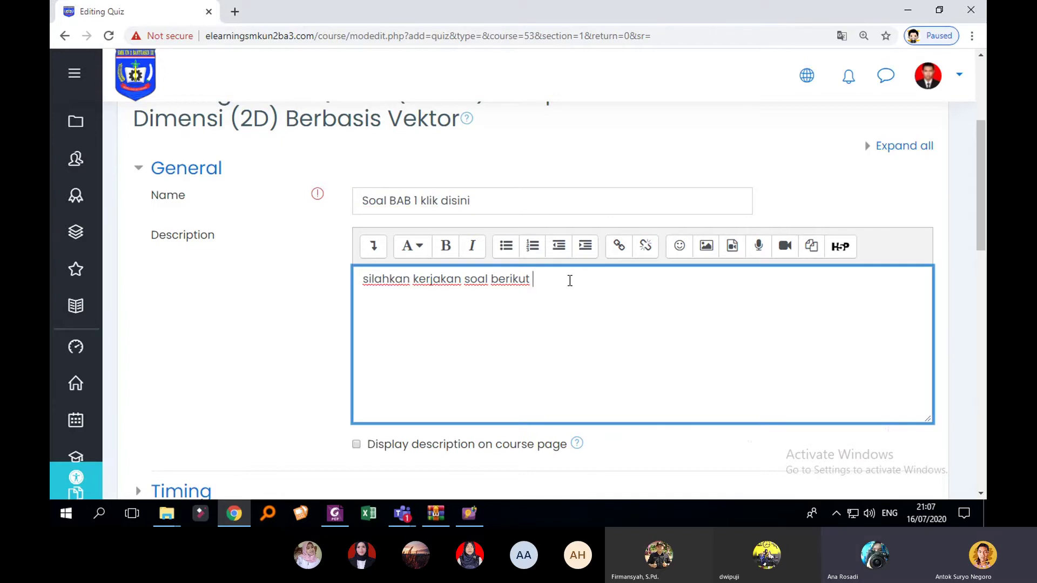
pyautogui.write('ini')
pyautogui.moveTo(464, 279); pyautogui.dragTo(413, 279)
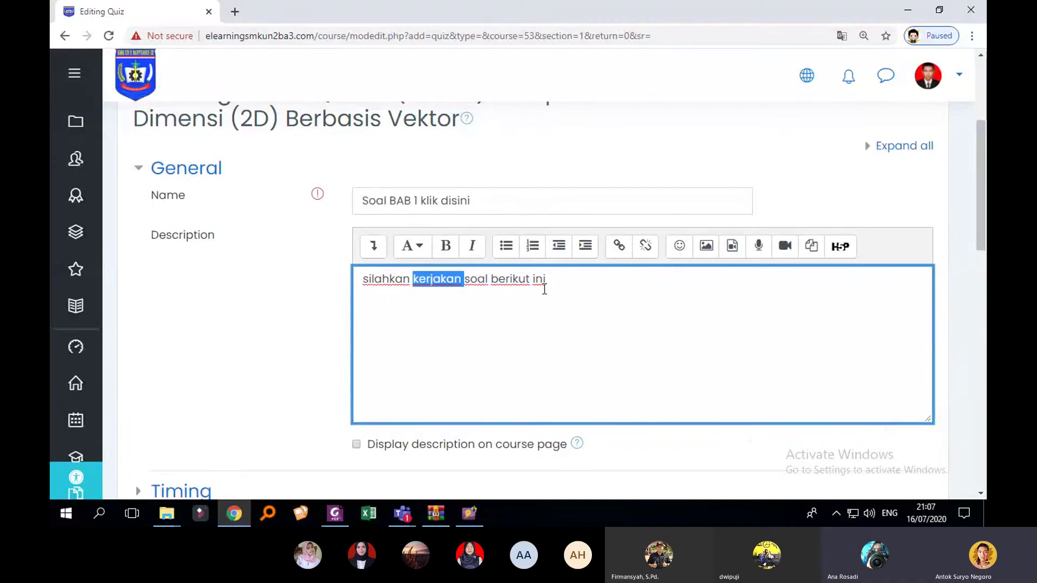
pyautogui.click(562, 282)
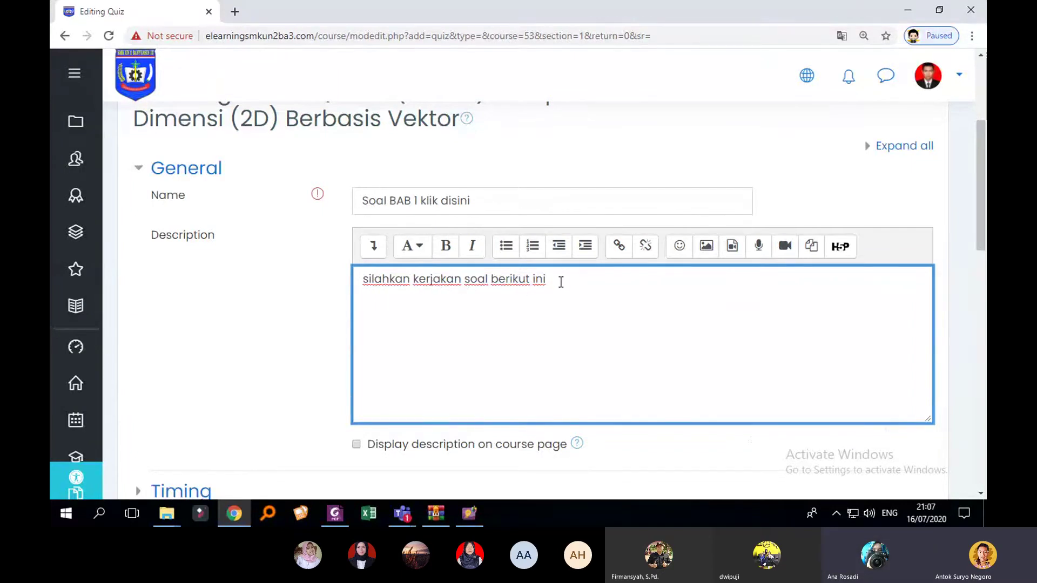
# Step: Tick 'Display description on course page'
pyautogui.scroll(-2, 540, 302)
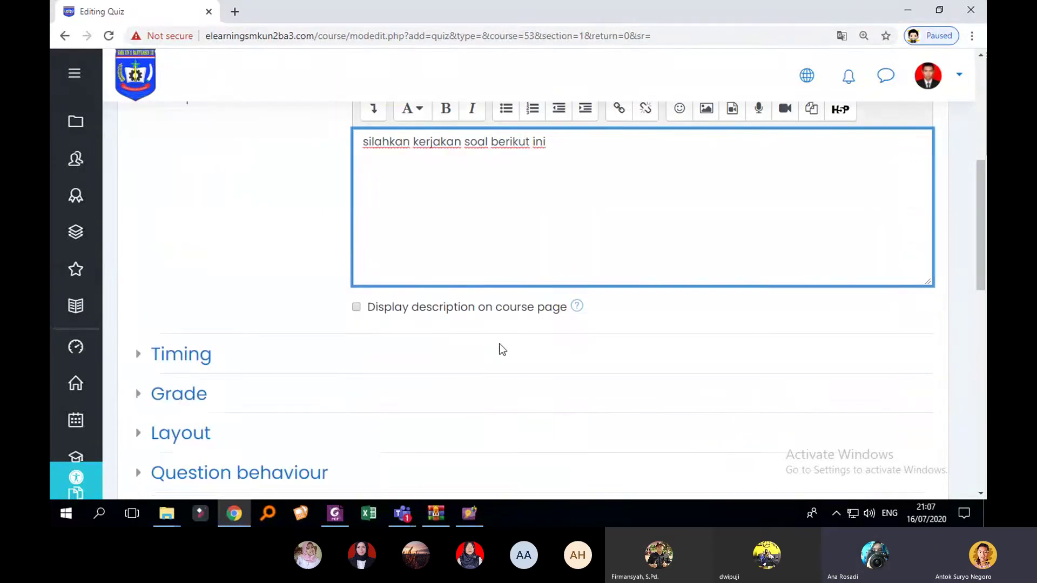
pyautogui.click(356, 308)
pyautogui.scroll(1, 461, 329)
pyautogui.scroll(-4, 465, 337)
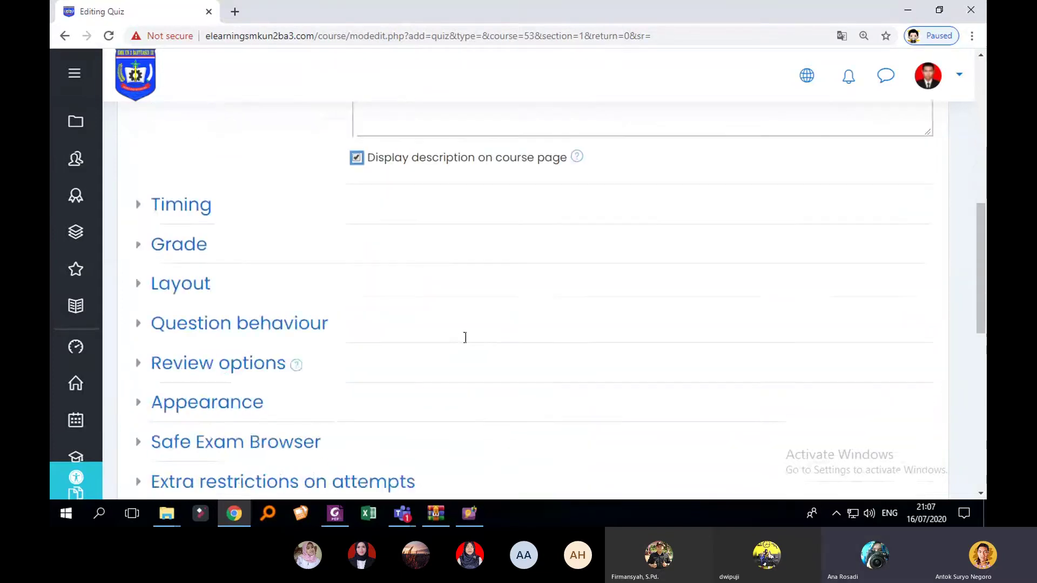
pyautogui.scroll(-1, 465, 337)
pyautogui.scroll(2, 326, 254)
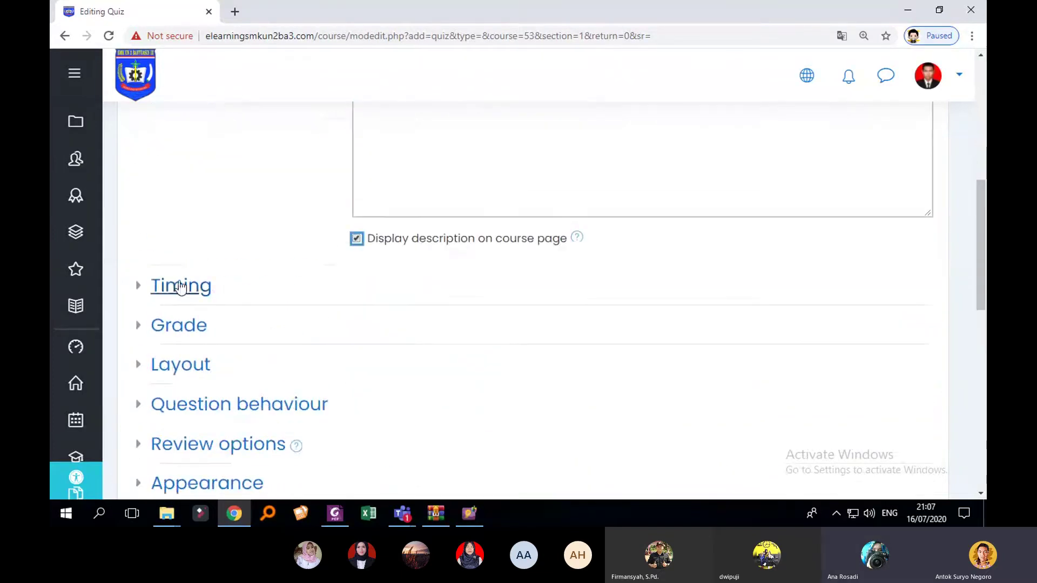
pyautogui.scroll(2, 281, 306)
pyautogui.scroll(1, 275, 302)
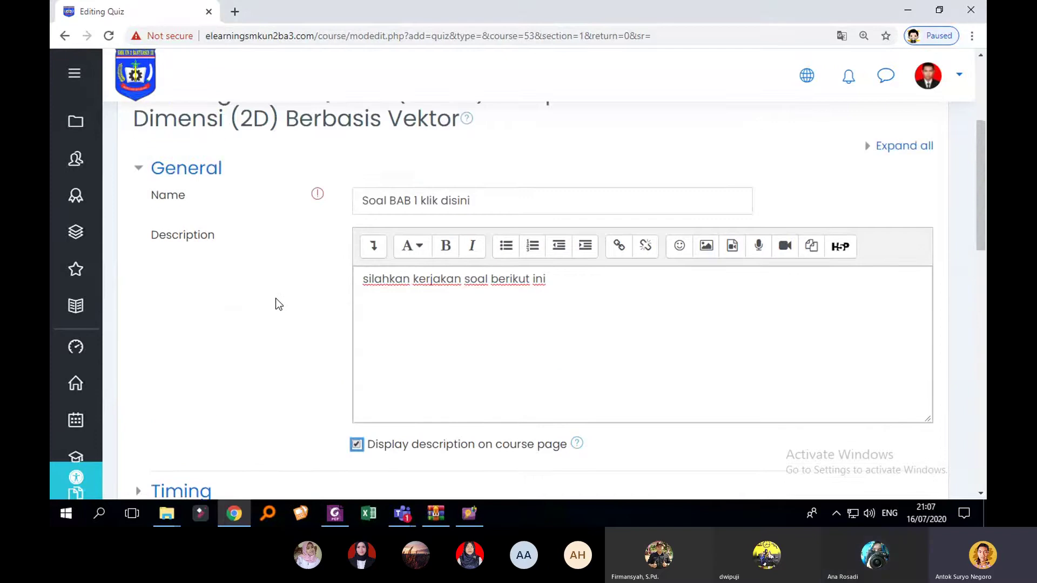
pyautogui.scroll(-1, 275, 302)
# Step: Expand the quiz's Timing settings section
pyautogui.click(146, 425)
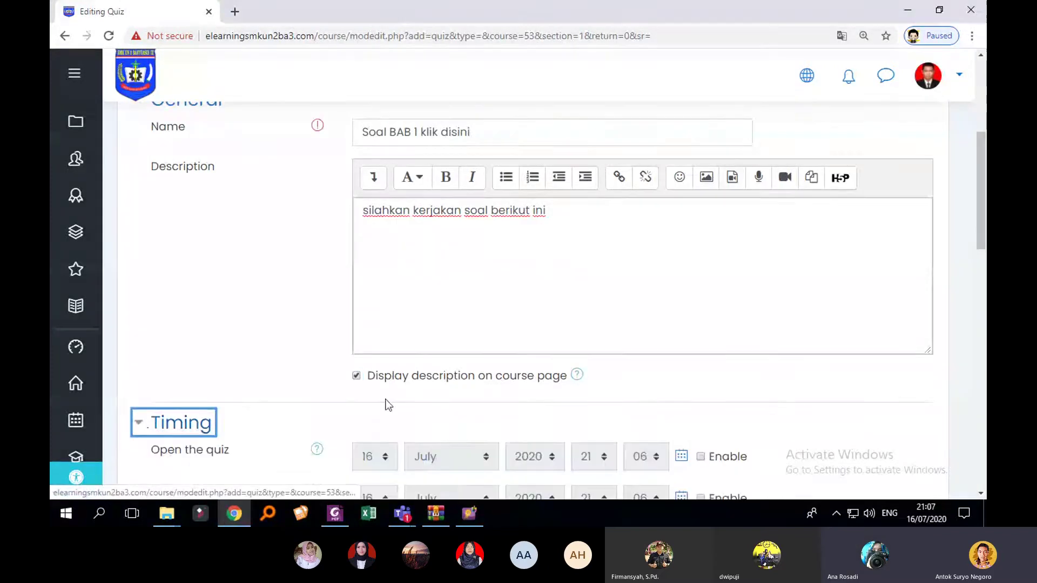
pyautogui.scroll(-1, 387, 403)
pyautogui.scroll(-1, 475, 369)
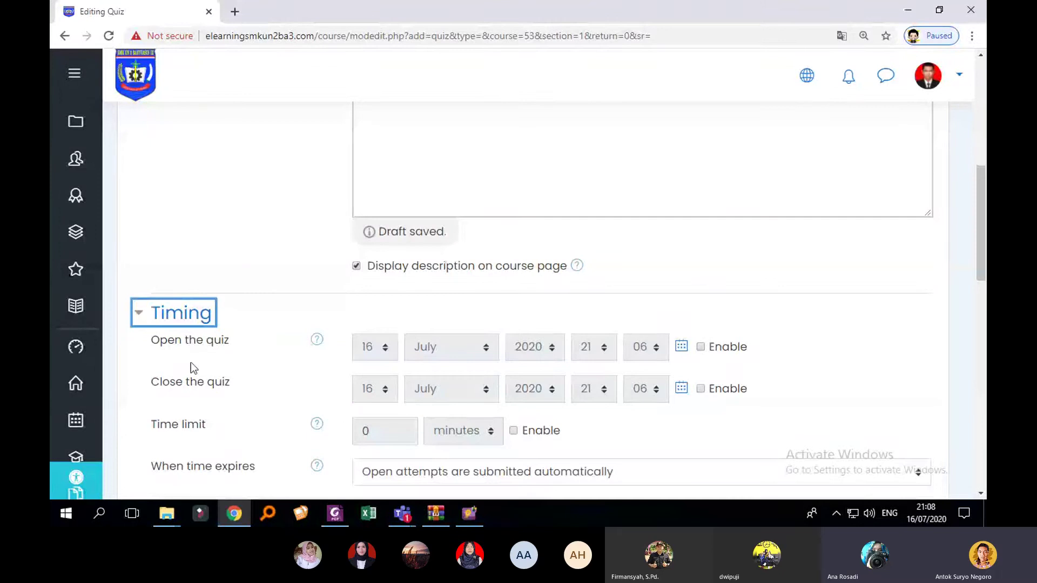
pyautogui.scroll(2, 345, 350)
pyautogui.scroll(-2, 738, 287)
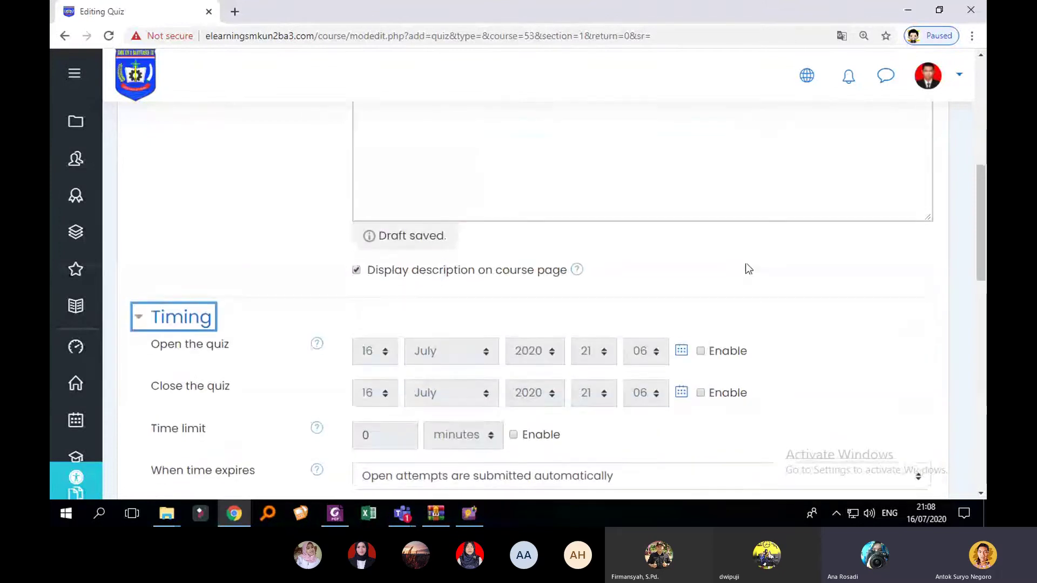
pyautogui.scroll(1, 745, 284)
pyautogui.scroll(-2, 744, 291)
# Step: Translate the quiz settings page into Indonesian
pyautogui.rightClick(769, 241)
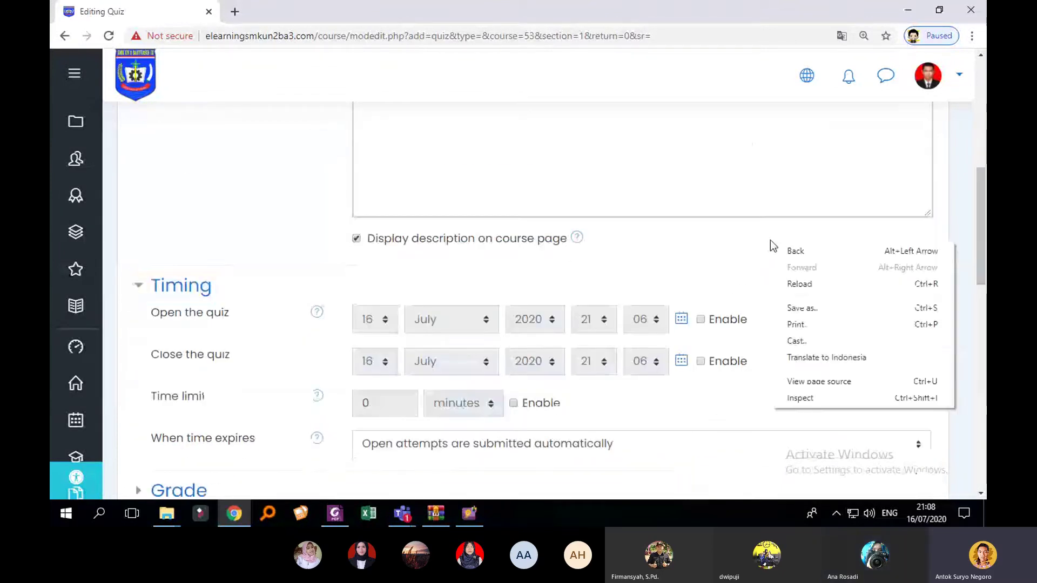
pyautogui.click(848, 356)
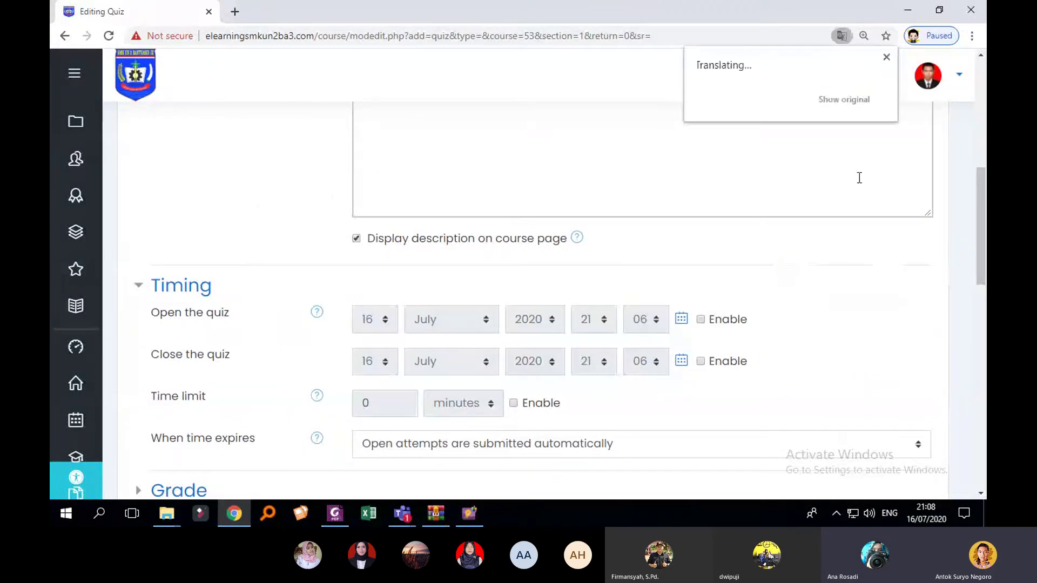
pyautogui.click(886, 58)
pyautogui.scroll(4, 471, 318)
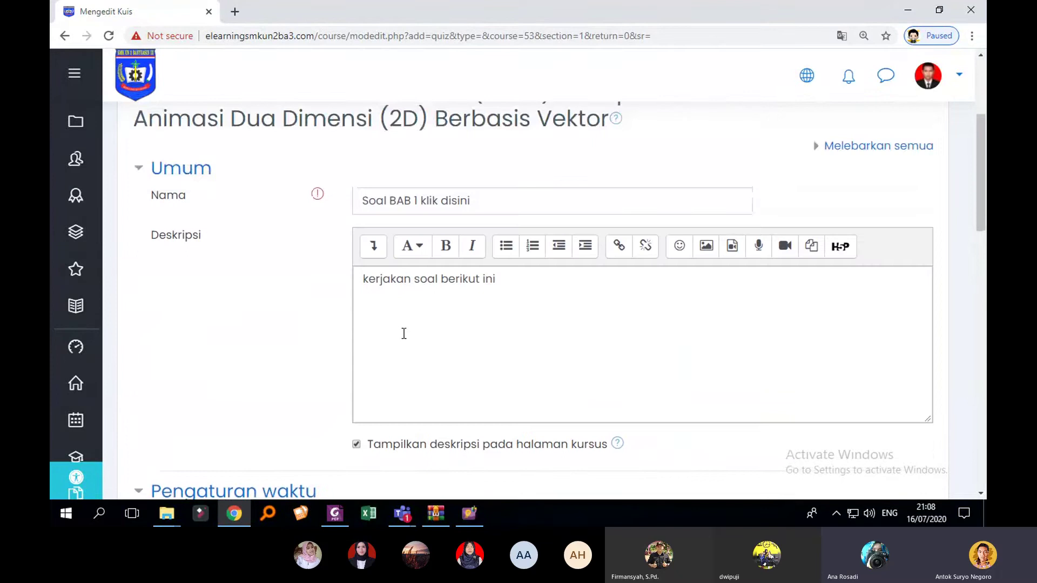
pyautogui.scroll(-4, 403, 333)
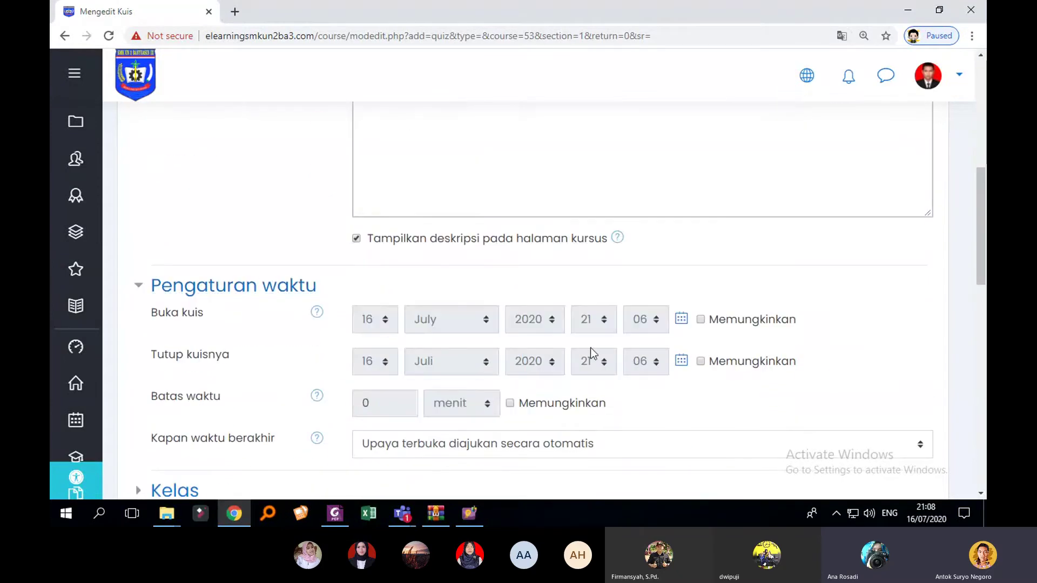
# Step: After checking today's date, enable the quiz opening date and set its minutes to 00
pyautogui.click(702, 319)
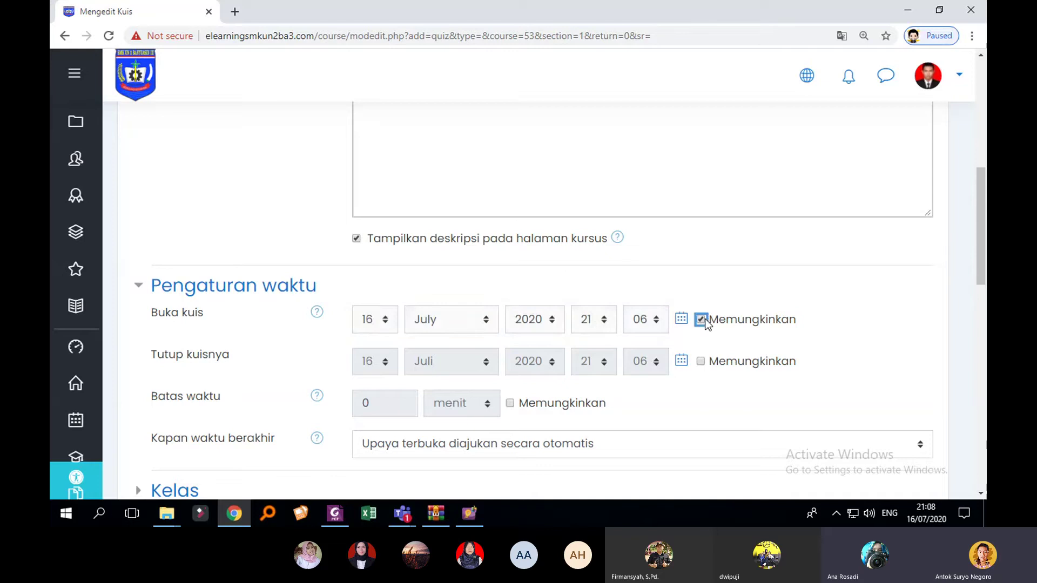
pyautogui.click(701, 361)
pyautogui.click(704, 362)
pyautogui.click(701, 319)
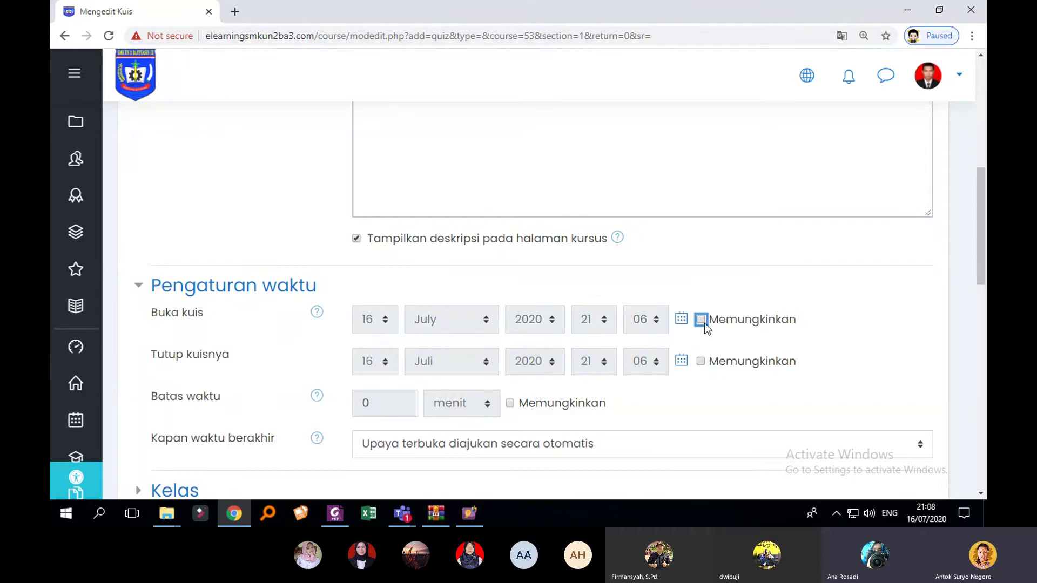
pyautogui.click(917, 509)
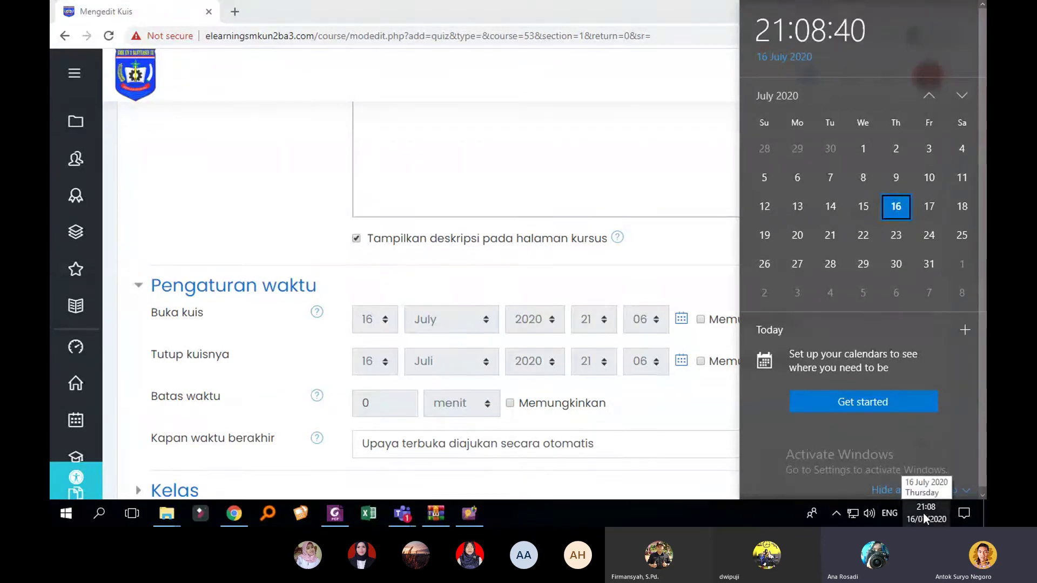
pyautogui.click(639, 284)
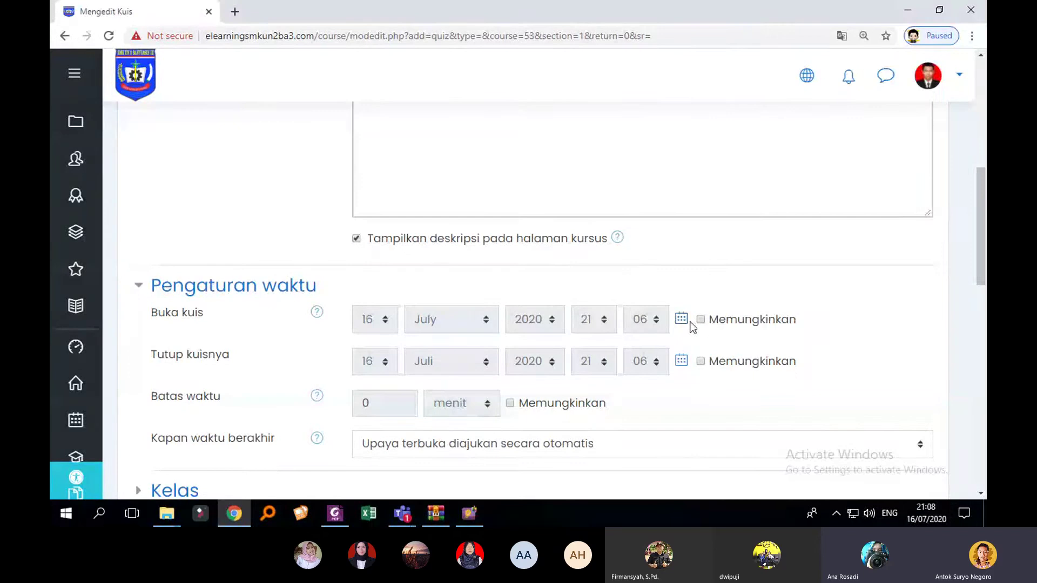
pyautogui.click(700, 320)
pyautogui.click(639, 323)
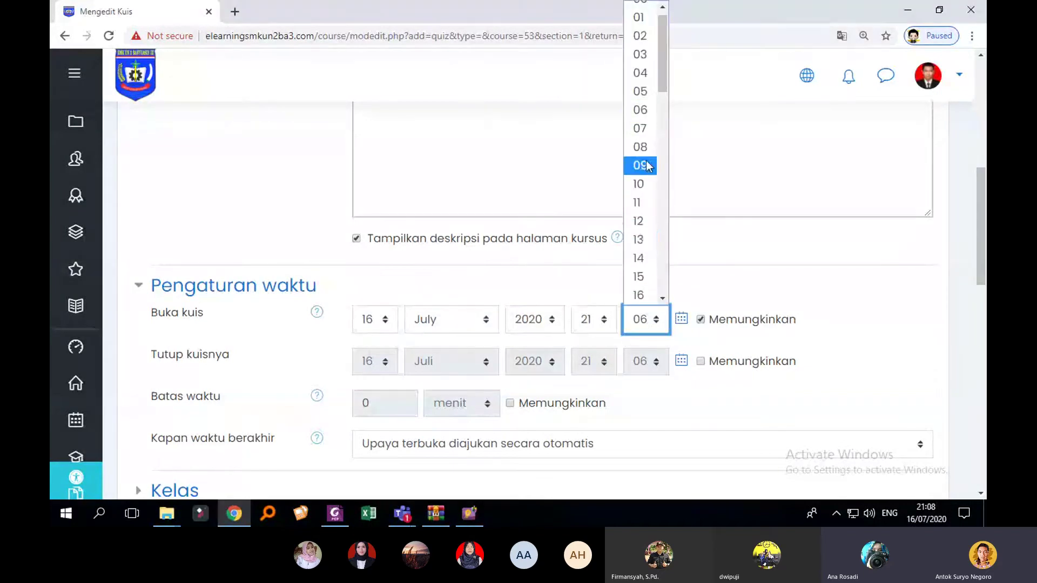
pyautogui.click(646, 12)
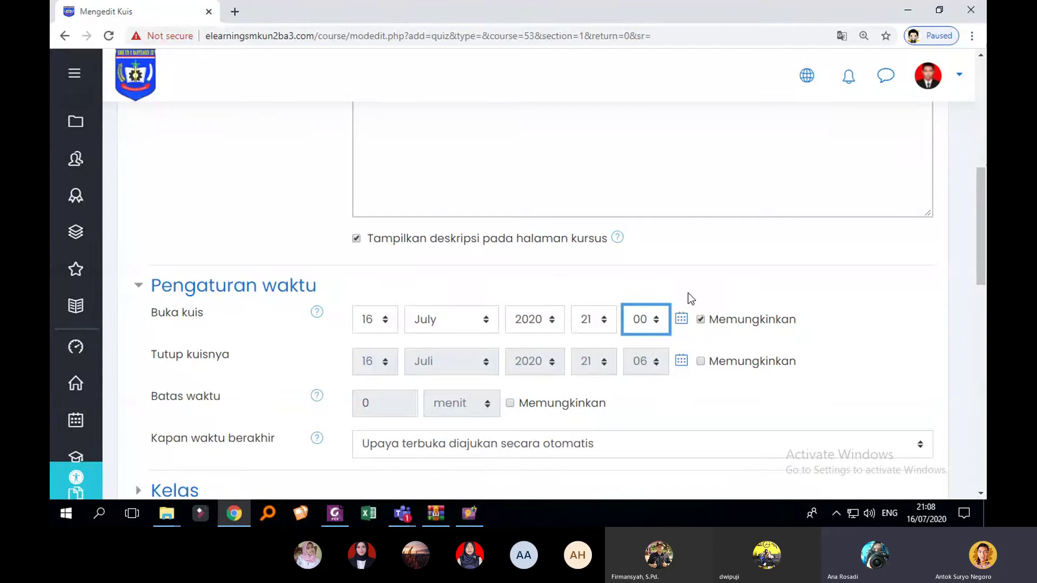
pyautogui.click(558, 284)
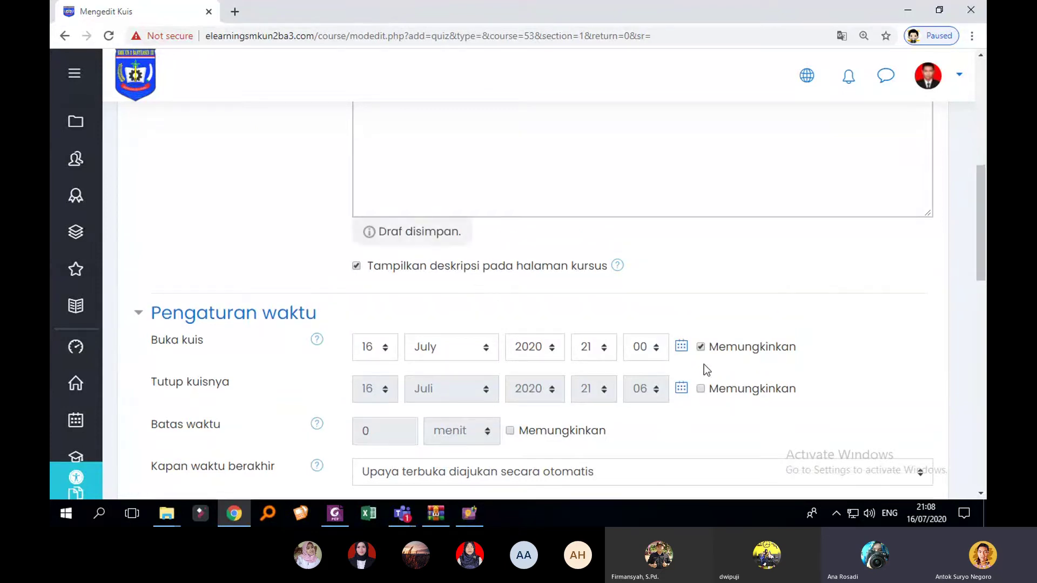
pyautogui.scroll(-1, 702, 386)
# Step: Enable the quiz closing date and set its time to 23:00
pyautogui.click(701, 320)
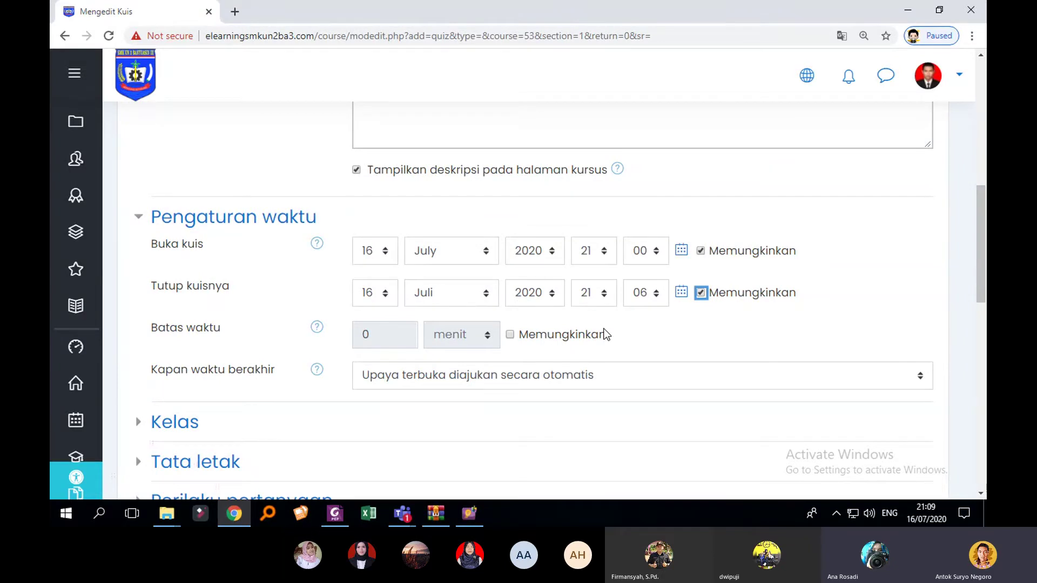
pyautogui.click(605, 297)
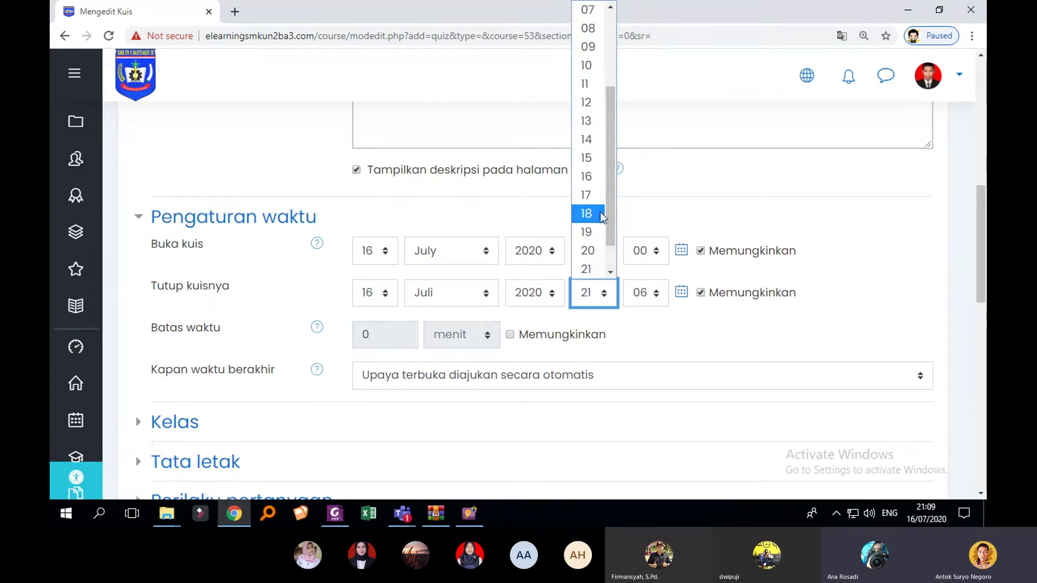
pyautogui.click(672, 334)
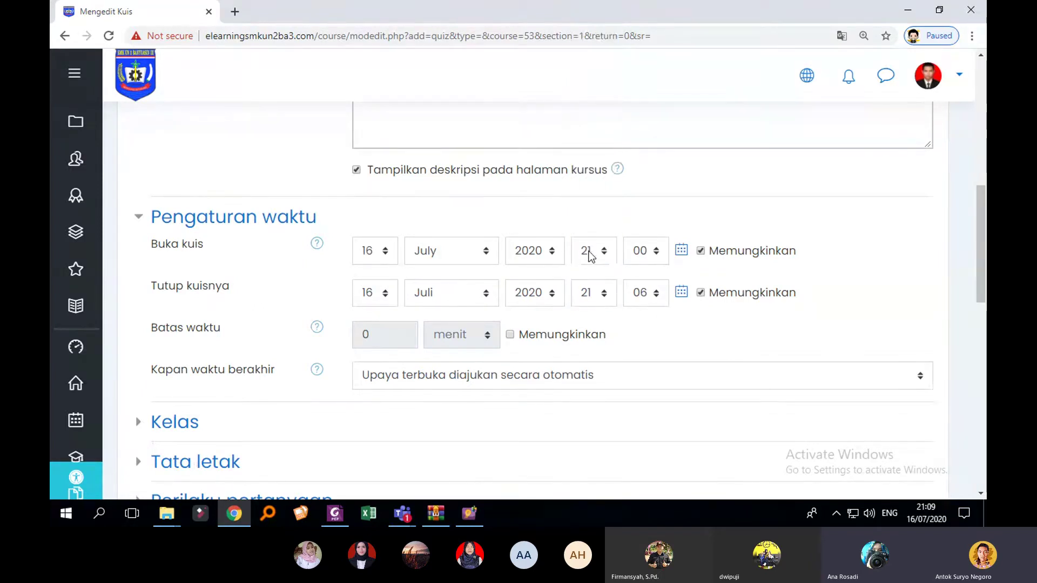
pyautogui.click(597, 296)
pyautogui.scroll(2, 592, 213)
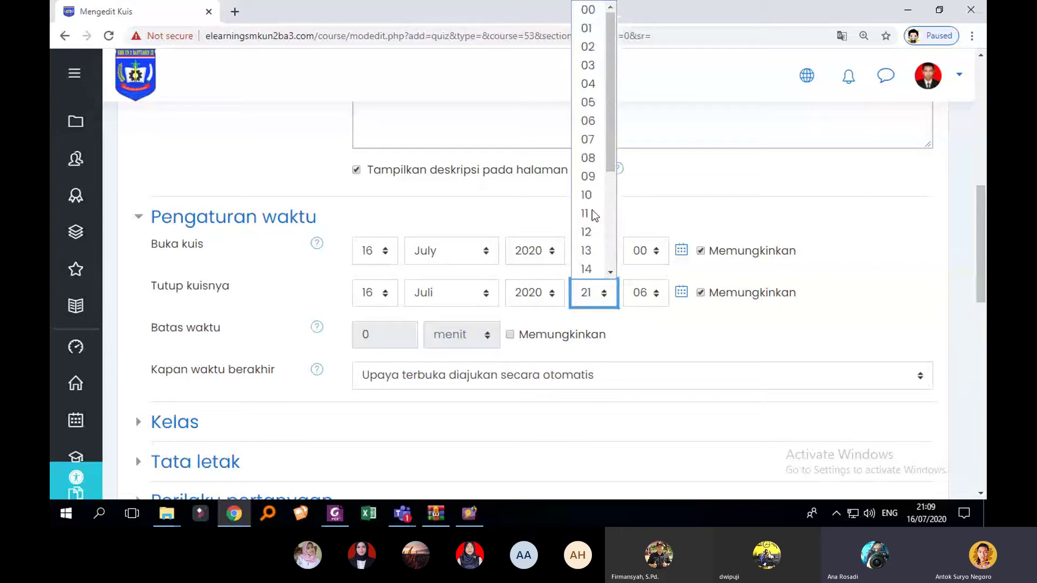
pyautogui.scroll(-3, 592, 215)
pyautogui.click(587, 269)
pyautogui.click(652, 301)
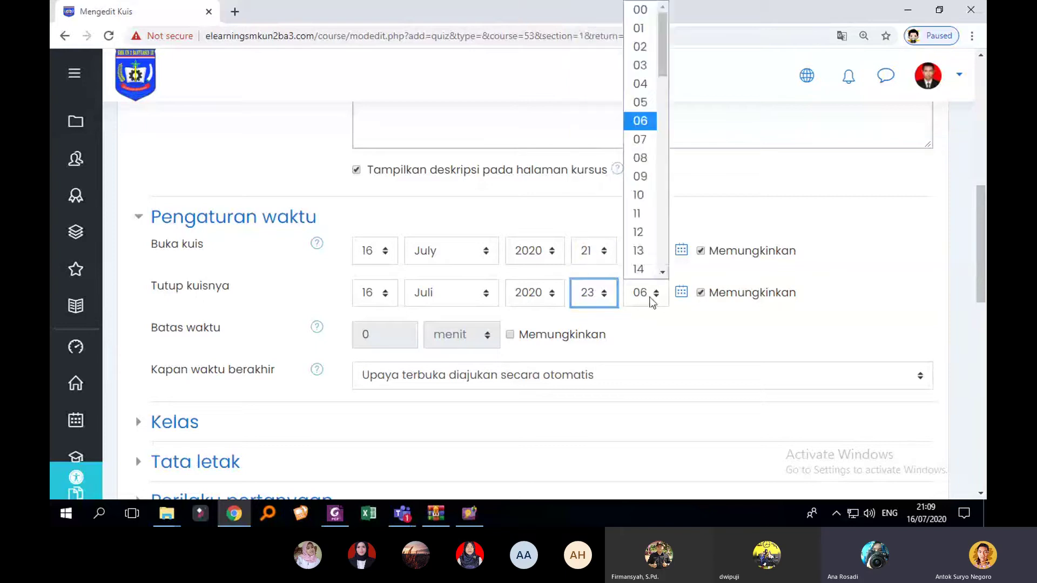
pyautogui.click(650, 13)
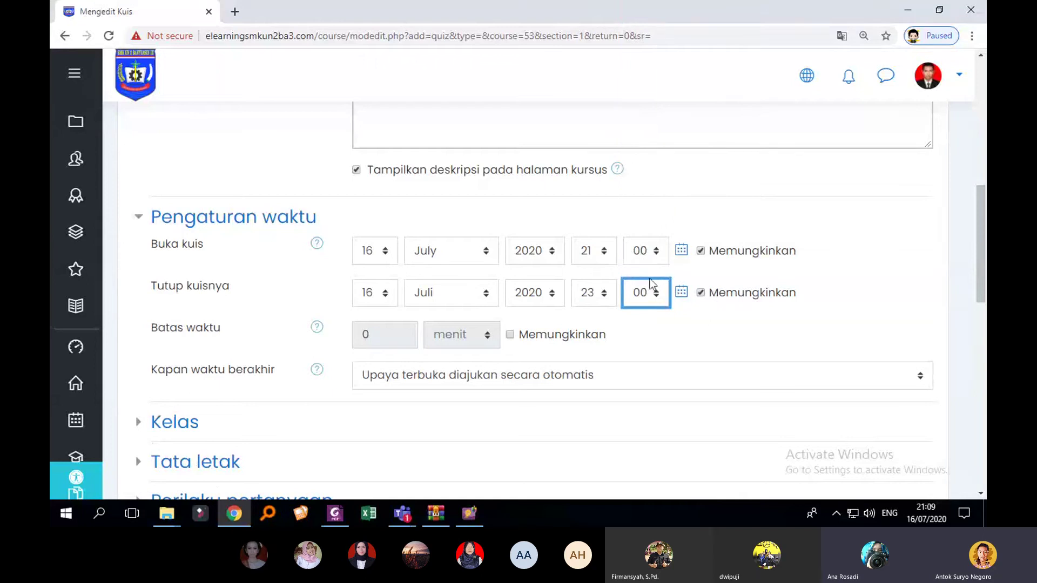
pyautogui.click(736, 281)
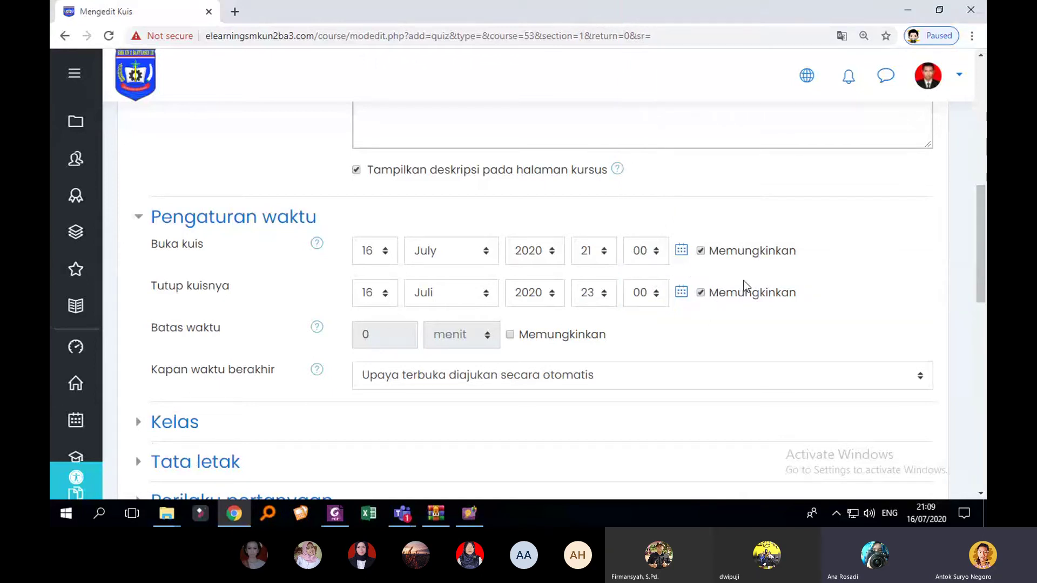
# Step: Leave the closing date enabled and switch on the quiz time limit
pyautogui.click(701, 293)
pyautogui.click(701, 293)
pyautogui.click(700, 292)
pyautogui.click(701, 293)
pyautogui.click(701, 293)
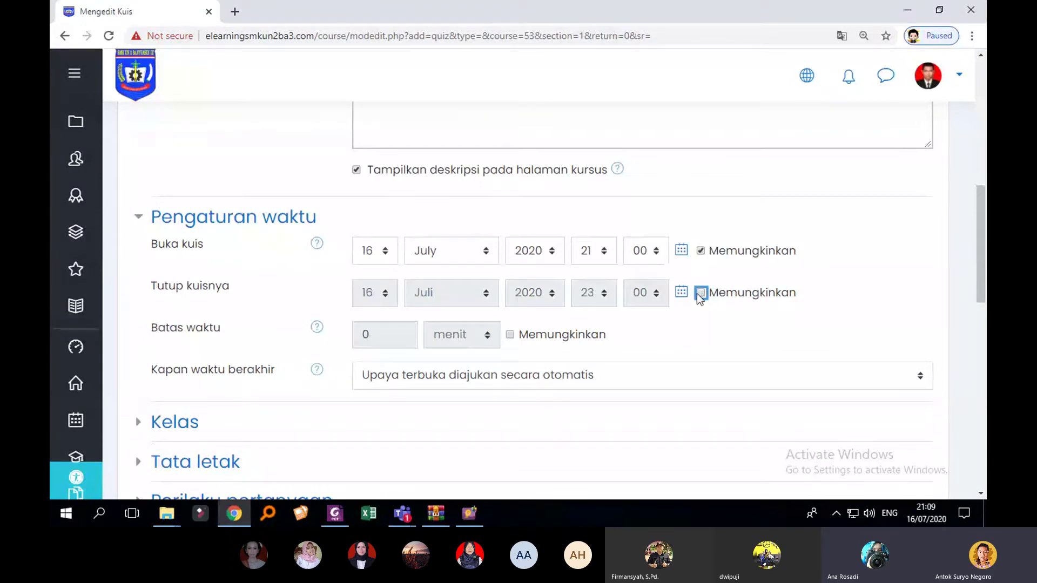
pyautogui.click(701, 292)
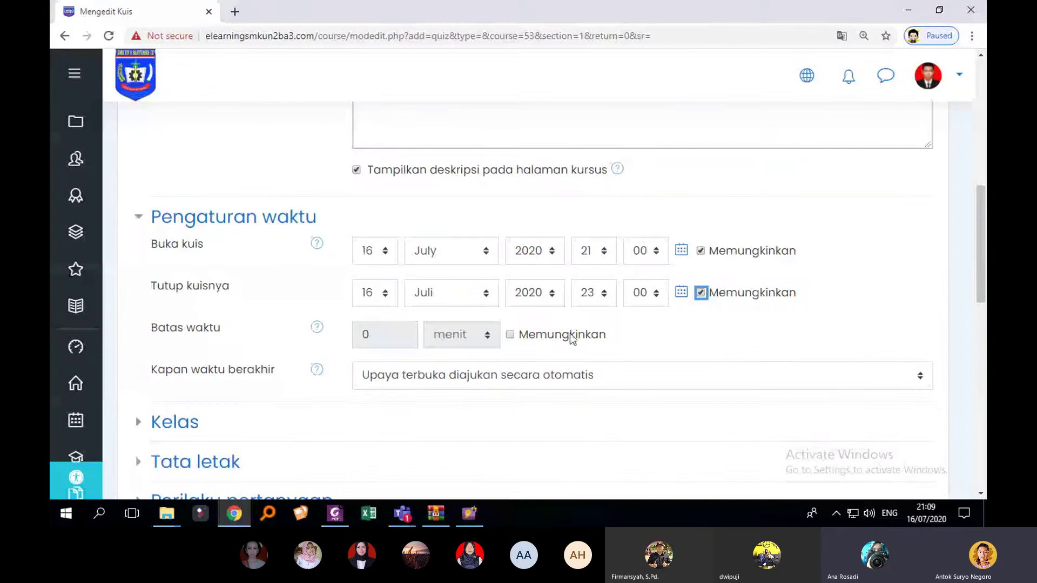
pyautogui.click(510, 337)
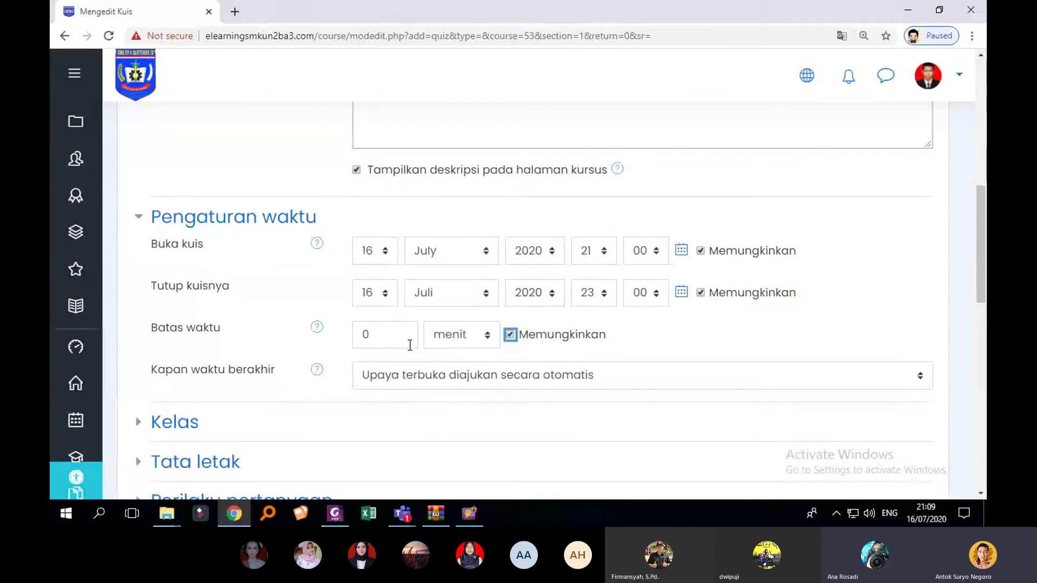
# Step: Enter 120 minutes as the time limit and keep 'Upaya terbuka diajukan secara otomatis' on expiry
pyautogui.moveTo(399, 336); pyautogui.dragTo(356, 339)
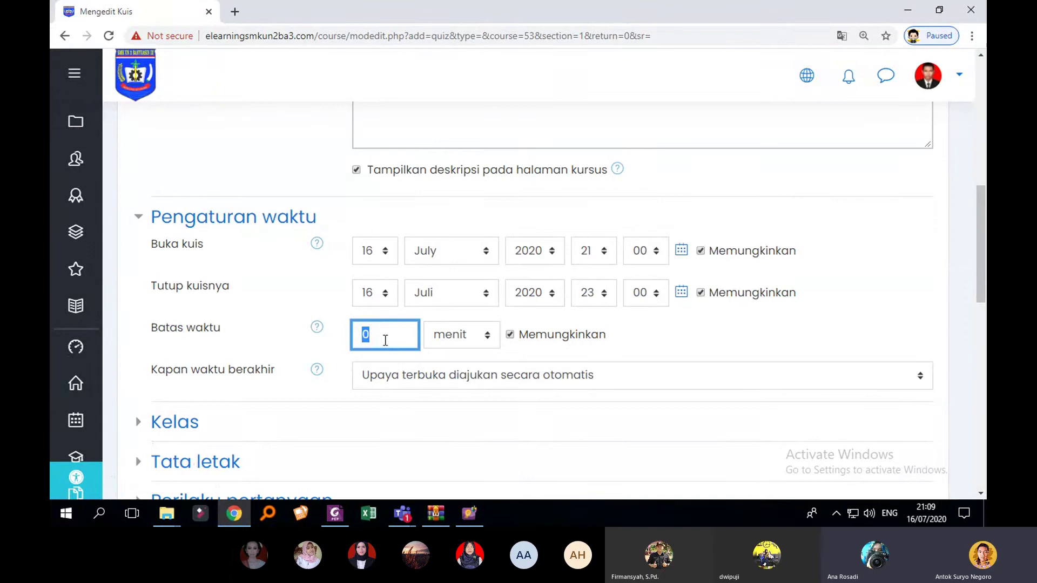
pyautogui.click(395, 338)
pyautogui.press('BackSpace')
pyautogui.write('120')
pyautogui.scroll(-1, 432, 332)
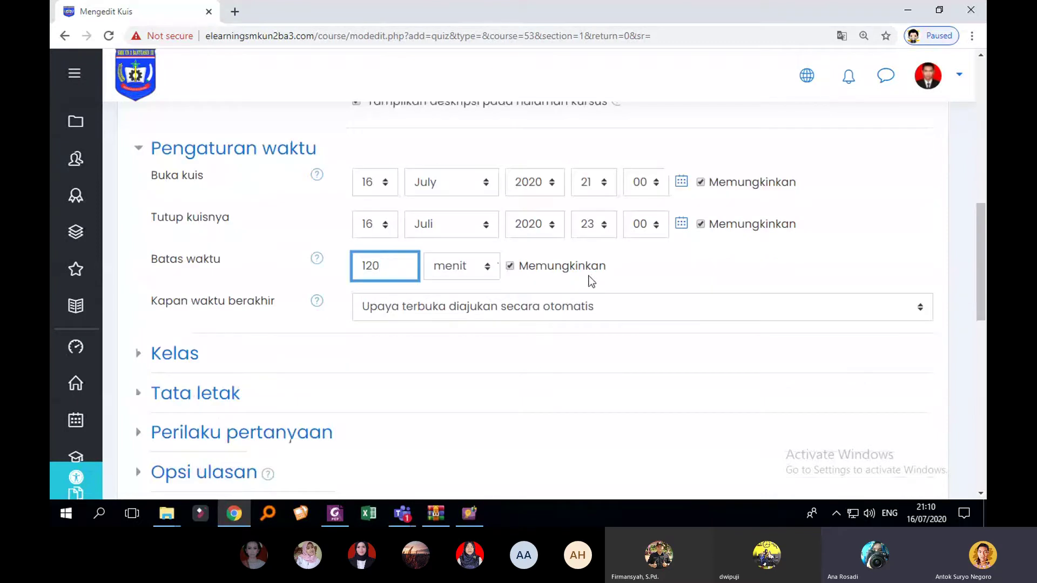
pyautogui.click(644, 267)
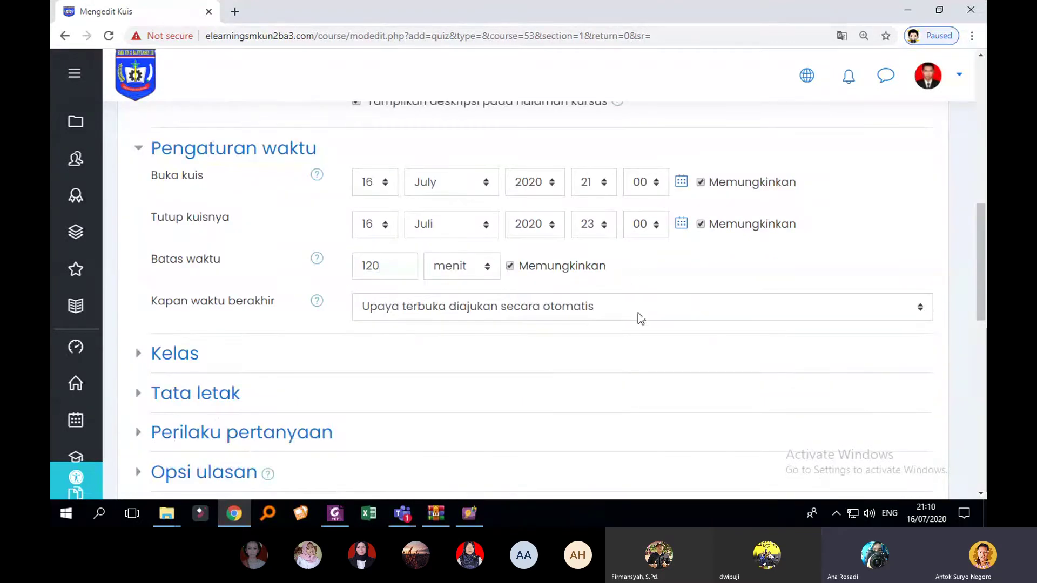
pyautogui.scroll(-1, 701, 304)
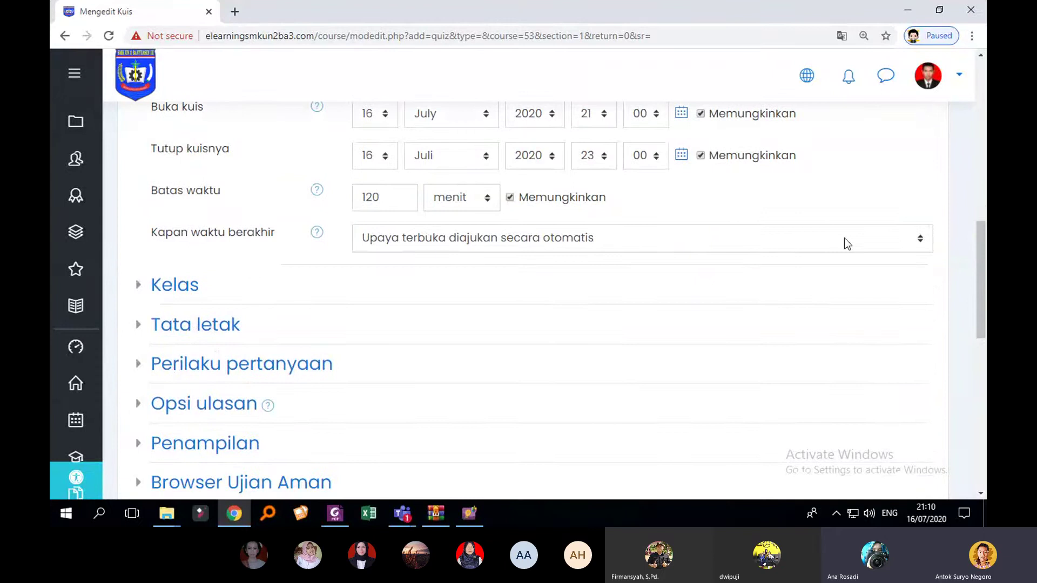
pyautogui.click(844, 239)
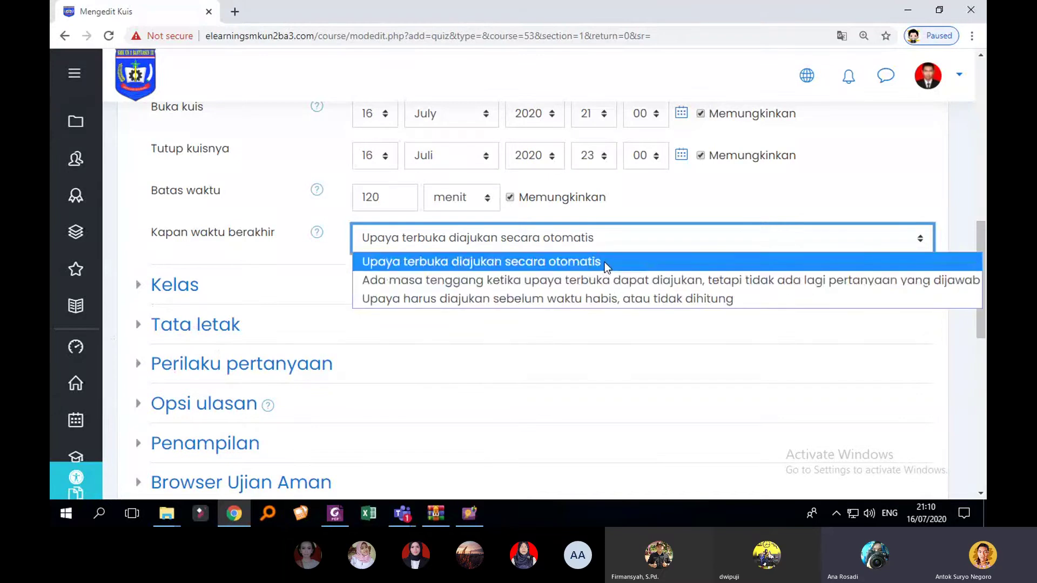
pyautogui.click(604, 262)
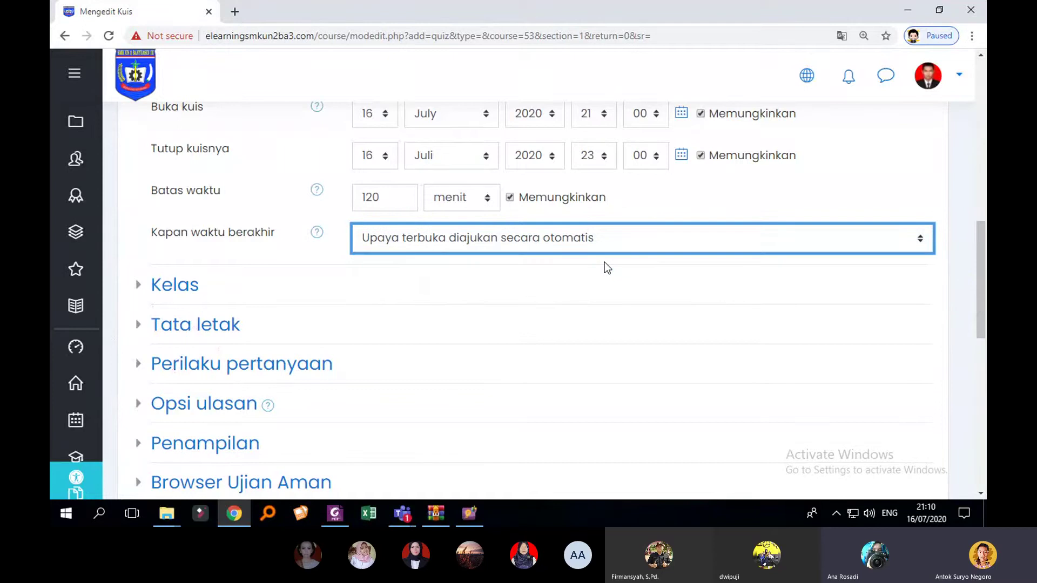
# Step: Glance at Kelas, then keep Tata letak's new page at 'Setiap pertanyaan'
pyautogui.click(141, 285)
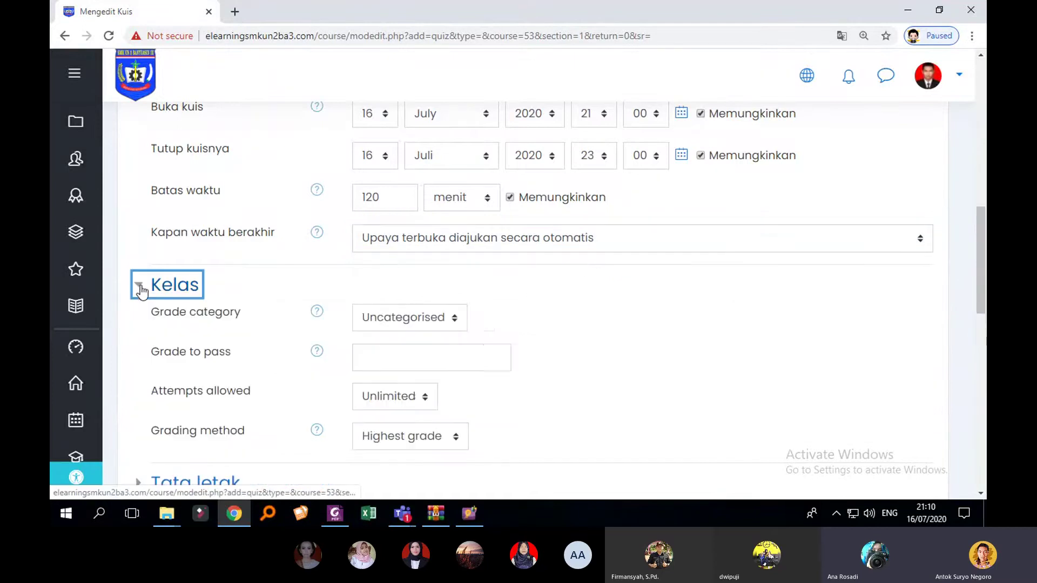
pyautogui.scroll(-2, 588, 307)
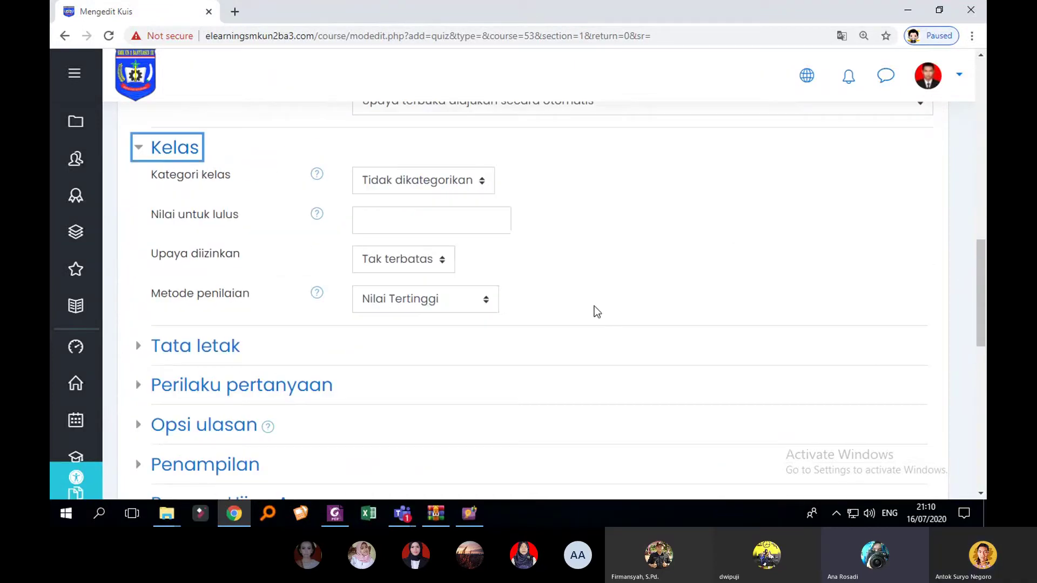
pyautogui.scroll(1, 594, 306)
pyautogui.click(138, 216)
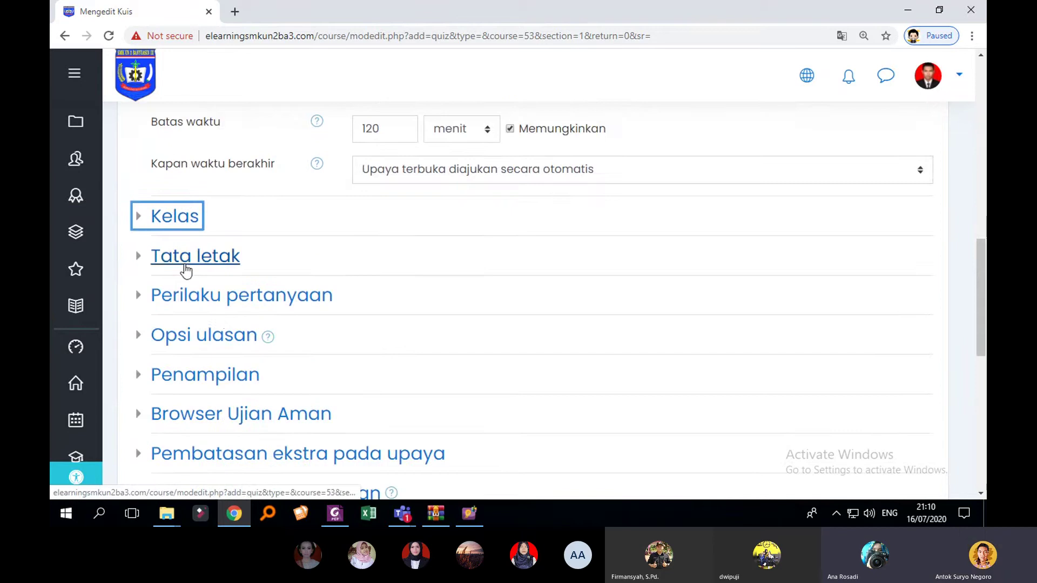
pyautogui.click(144, 262)
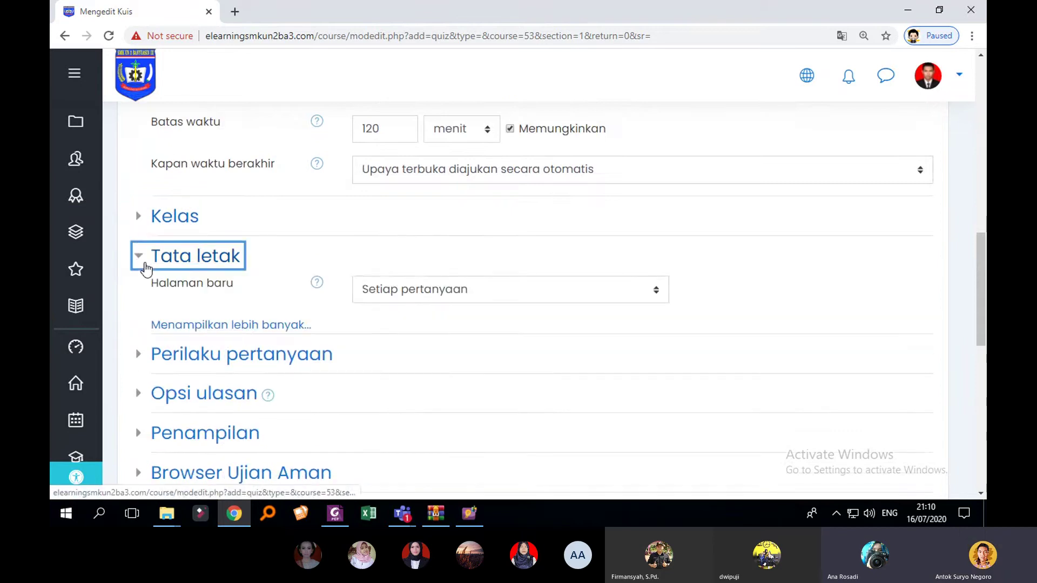
pyautogui.click(606, 292)
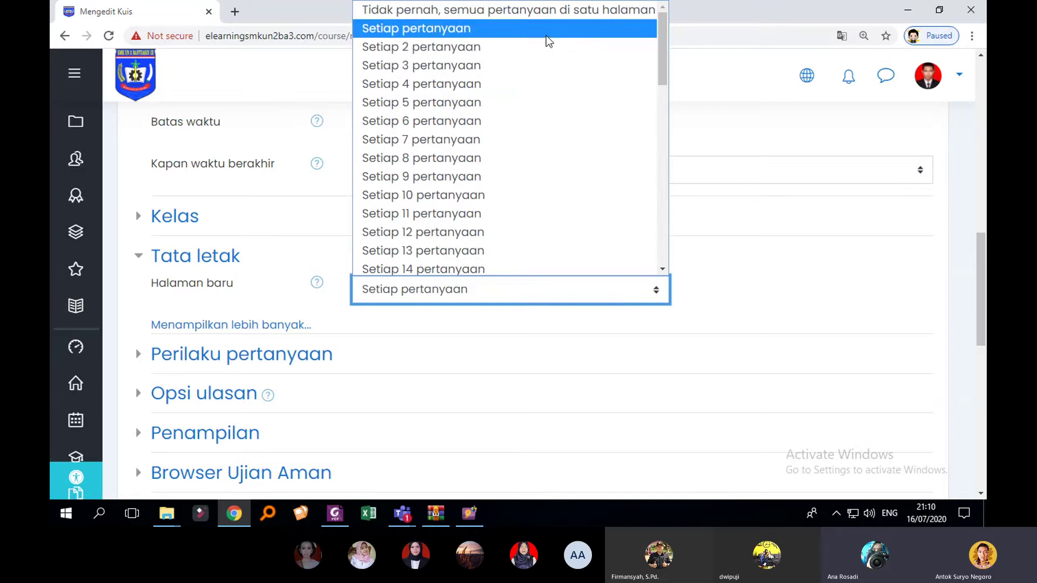
pyautogui.click(545, 36)
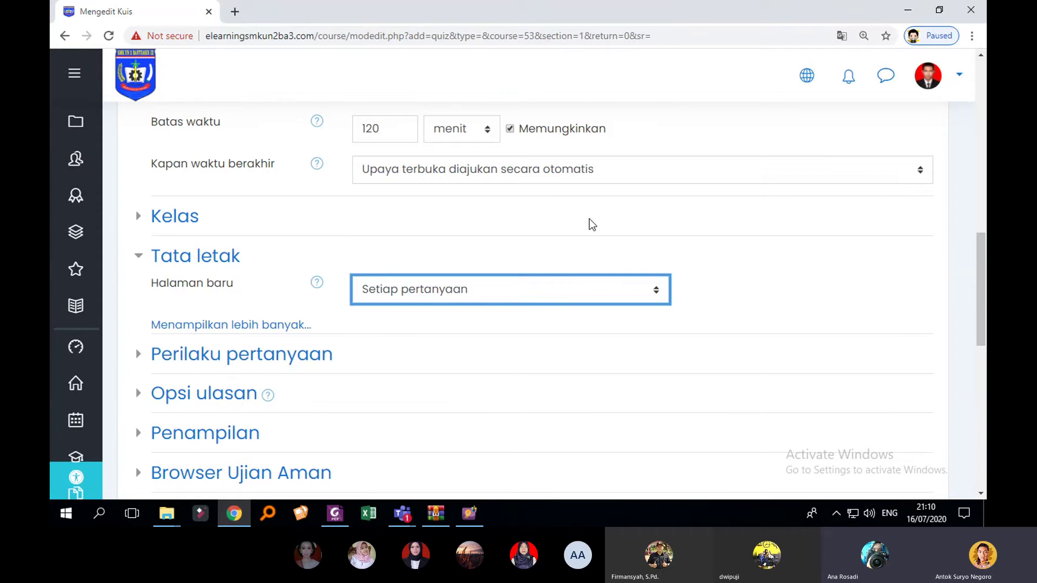
# Step: Peek at Perilaku pertanyaan and expand the Opsi ulasan review settings
pyautogui.scroll(3, 589, 221)
pyautogui.scroll(-4, 599, 268)
pyautogui.scroll(-1, 358, 316)
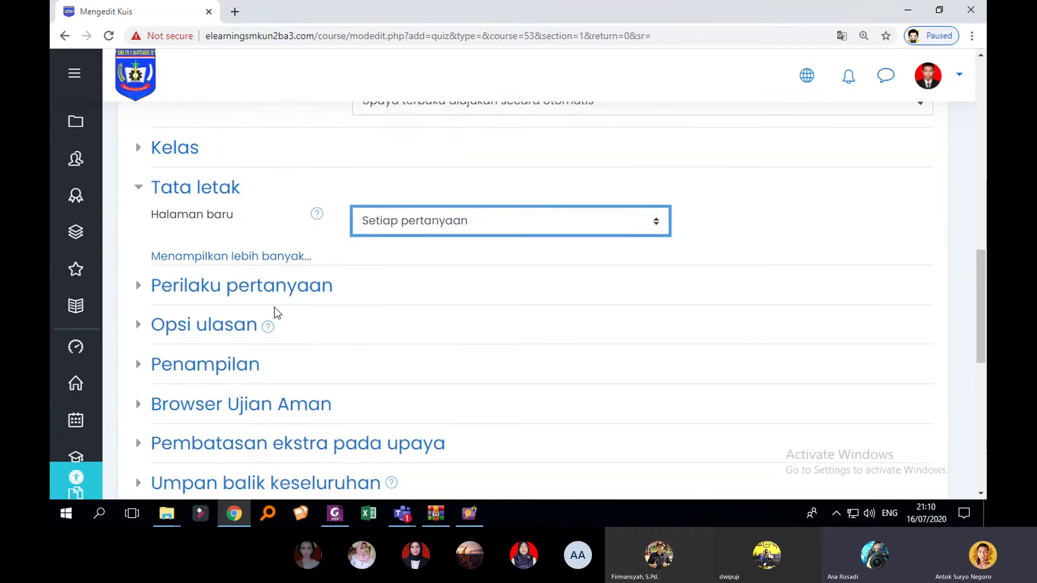
pyautogui.click(139, 294)
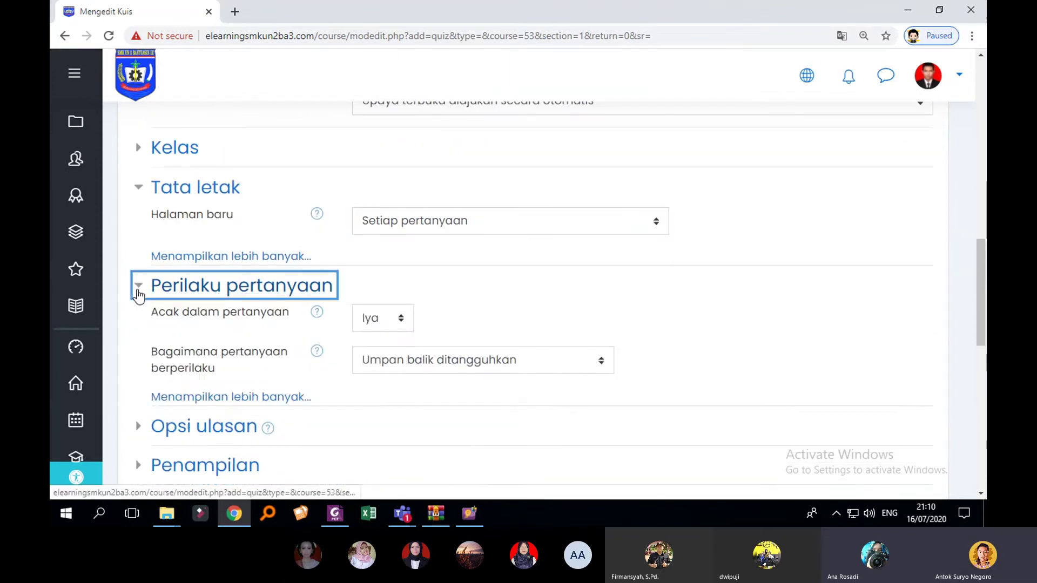
pyautogui.click(136, 294)
pyautogui.scroll(-1, 173, 301)
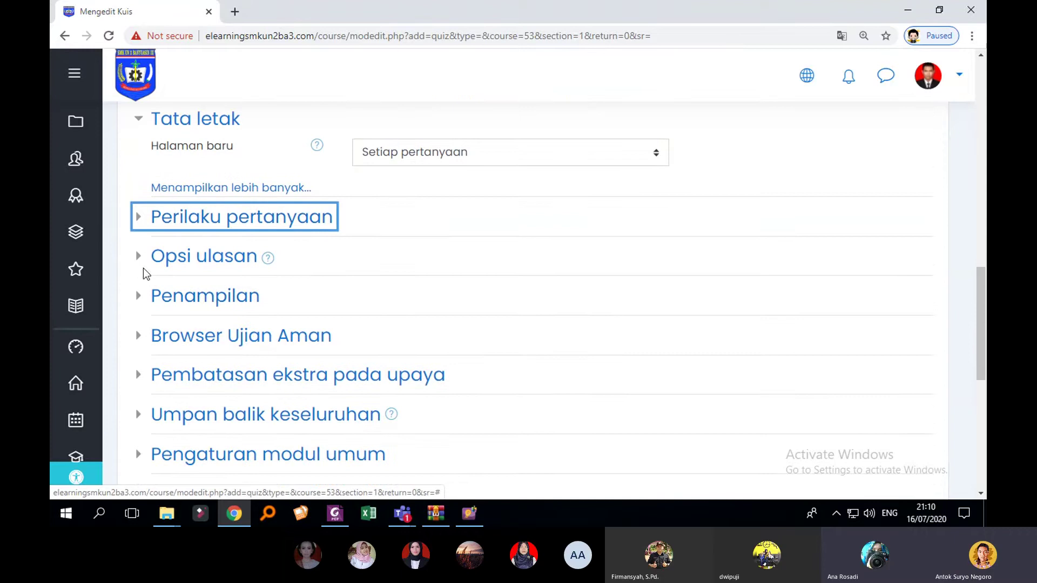
pyautogui.click(143, 260)
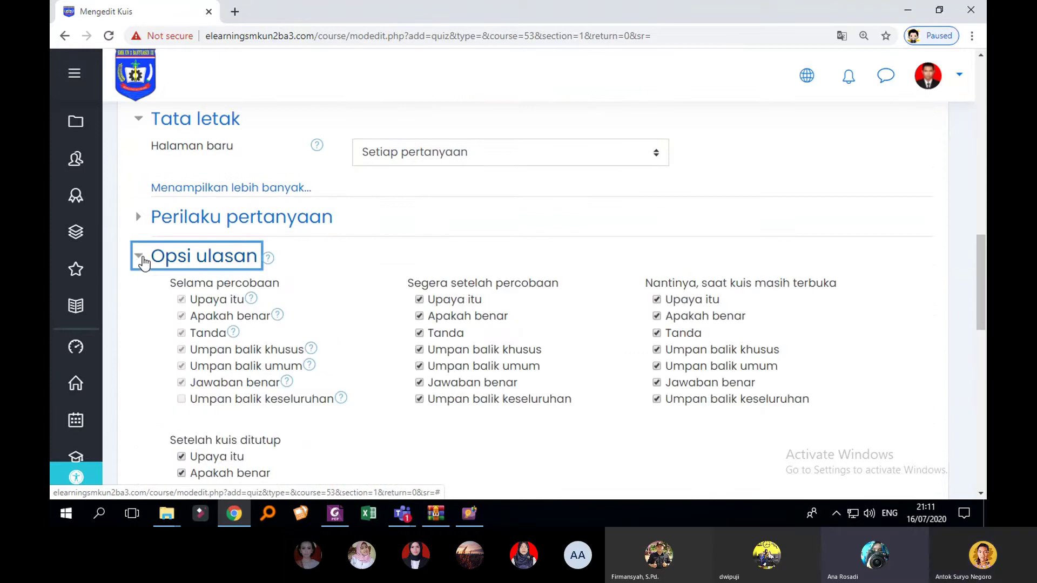
# Step: Clear the review checkboxes for right after the attempt, later while open, and after closing
pyautogui.click(141, 260)
pyautogui.click(142, 260)
pyautogui.scroll(-2, 718, 293)
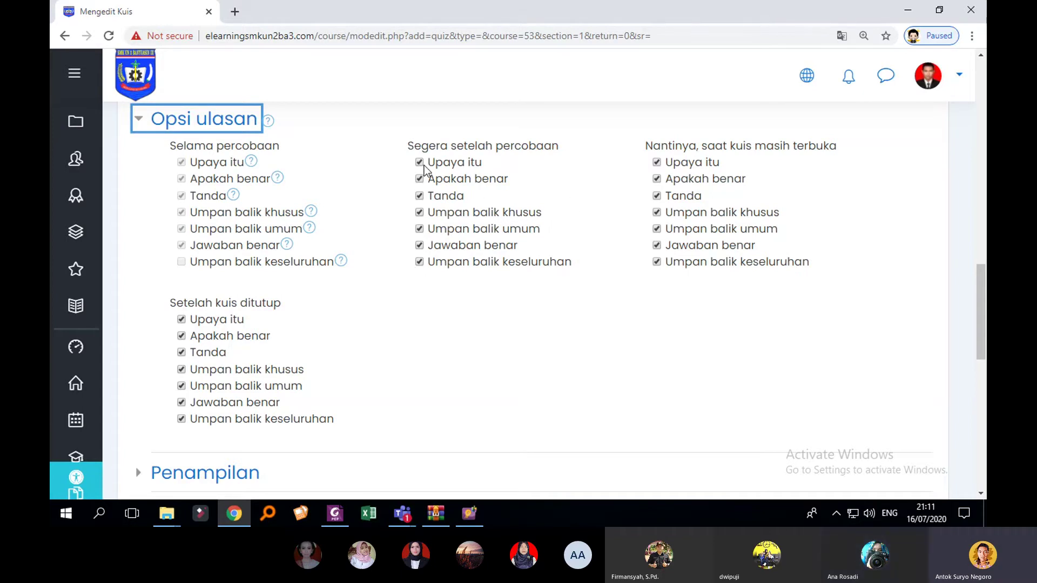
pyautogui.click(420, 162)
pyautogui.click(420, 196)
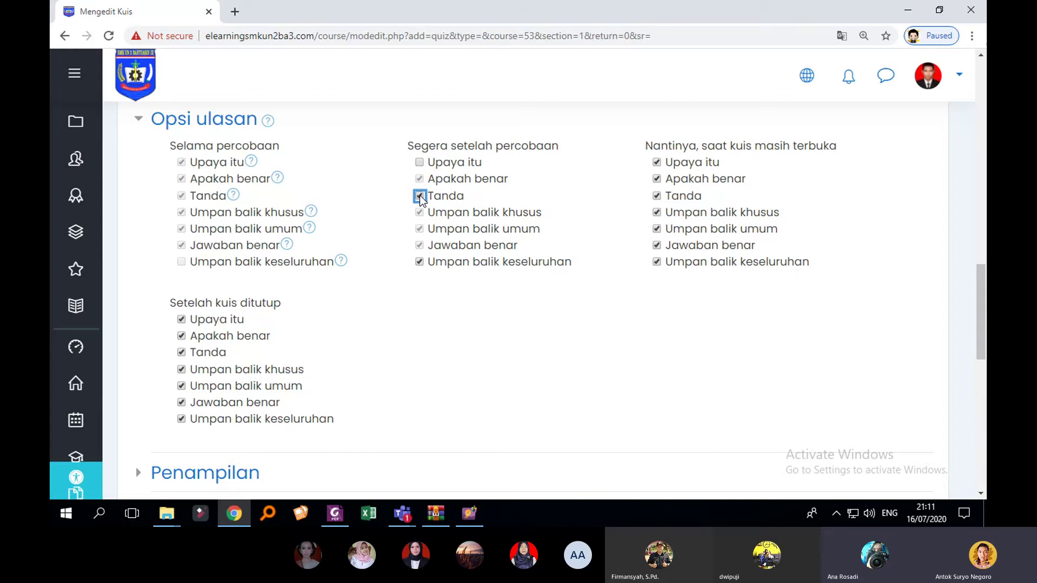
pyautogui.click(419, 262)
pyautogui.click(656, 262)
pyautogui.click(657, 245)
pyautogui.click(656, 229)
pyautogui.click(657, 212)
pyautogui.click(657, 196)
pyautogui.click(657, 178)
pyautogui.click(656, 162)
pyautogui.click(181, 320)
pyautogui.click(182, 352)
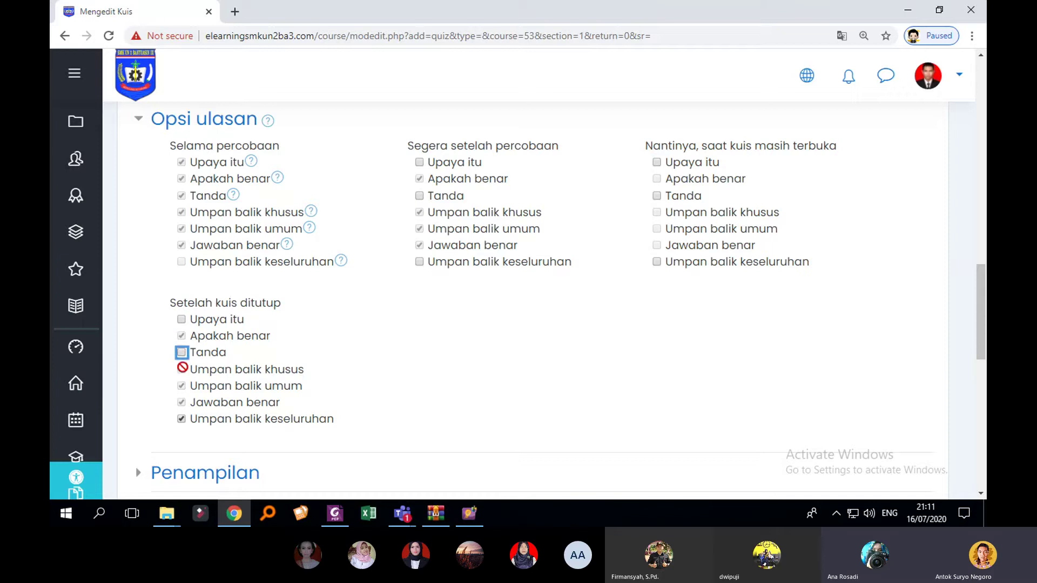
pyautogui.click(182, 419)
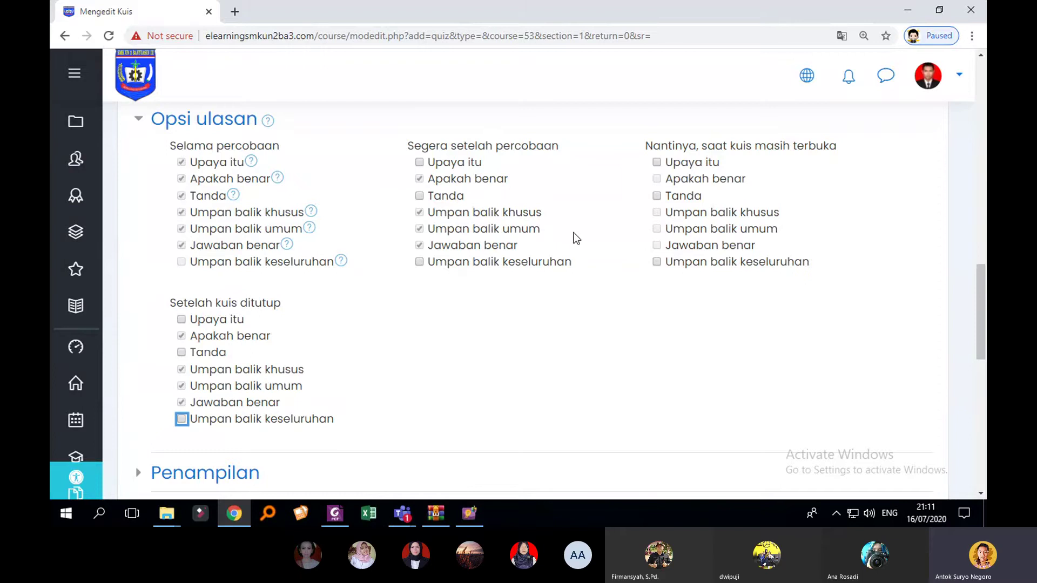
# Step: Tick review and marks after closing, plus review, marks and overall feedback right after attempts
pyautogui.click(182, 319)
pyautogui.click(182, 352)
pyautogui.click(419, 261)
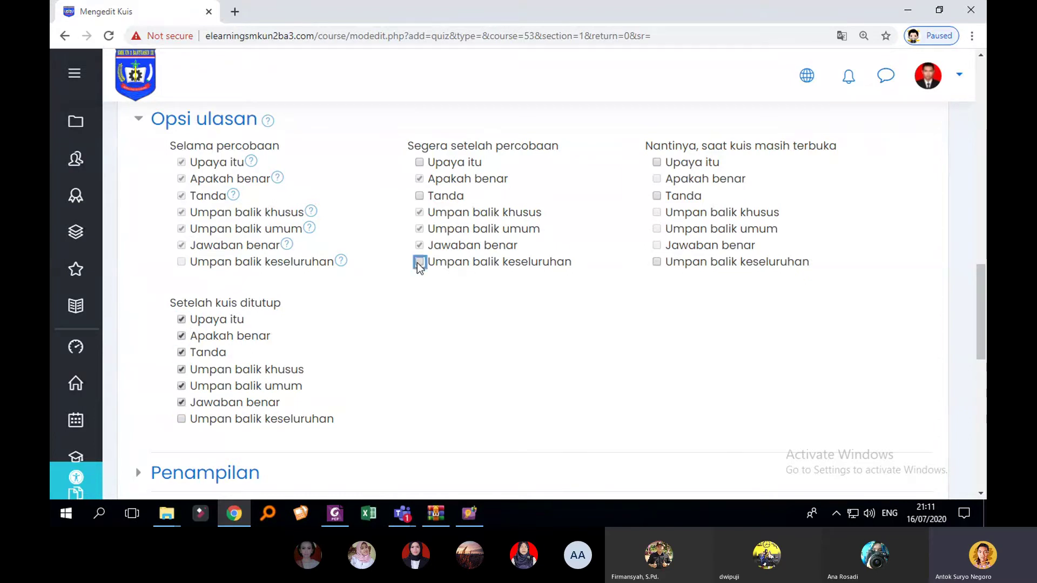
pyautogui.click(420, 196)
pyautogui.click(419, 162)
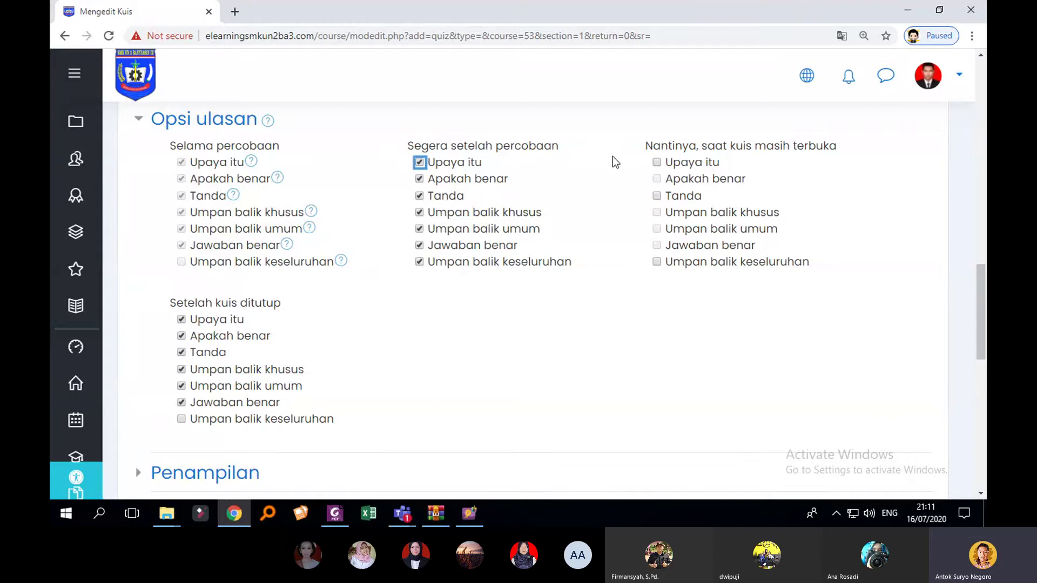
# Step: Tick all seven later-while-open review items and overall feedback after the quiz closes
pyautogui.click(656, 162)
pyautogui.click(657, 196)
pyautogui.click(656, 179)
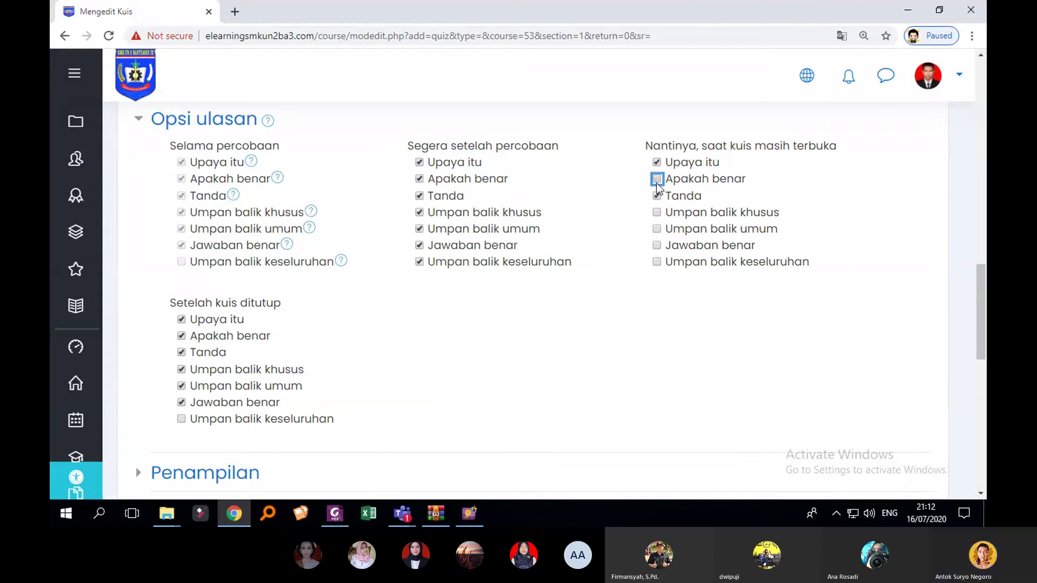
pyautogui.click(656, 213)
pyautogui.click(656, 229)
pyautogui.click(657, 246)
pyautogui.click(656, 261)
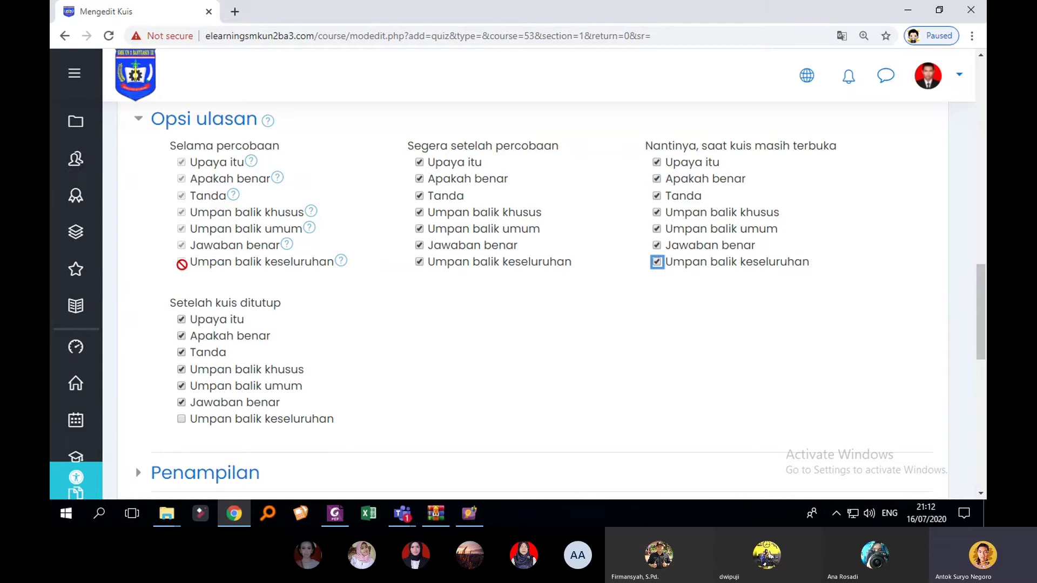
pyautogui.scroll(3, 724, 291)
pyautogui.scroll(-4, 354, 338)
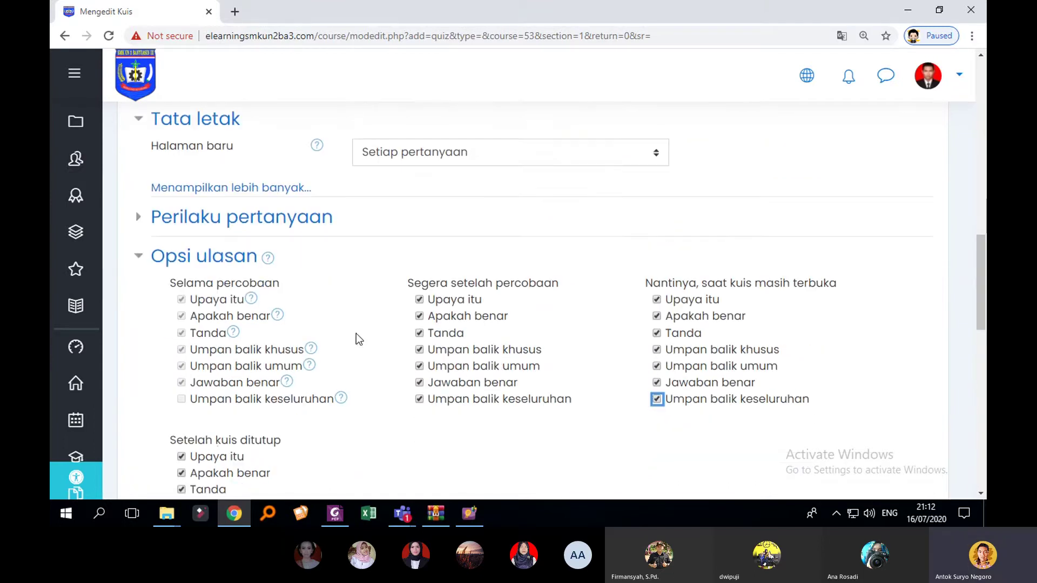
pyautogui.scroll(2, 351, 281)
pyautogui.scroll(-1, 432, 324)
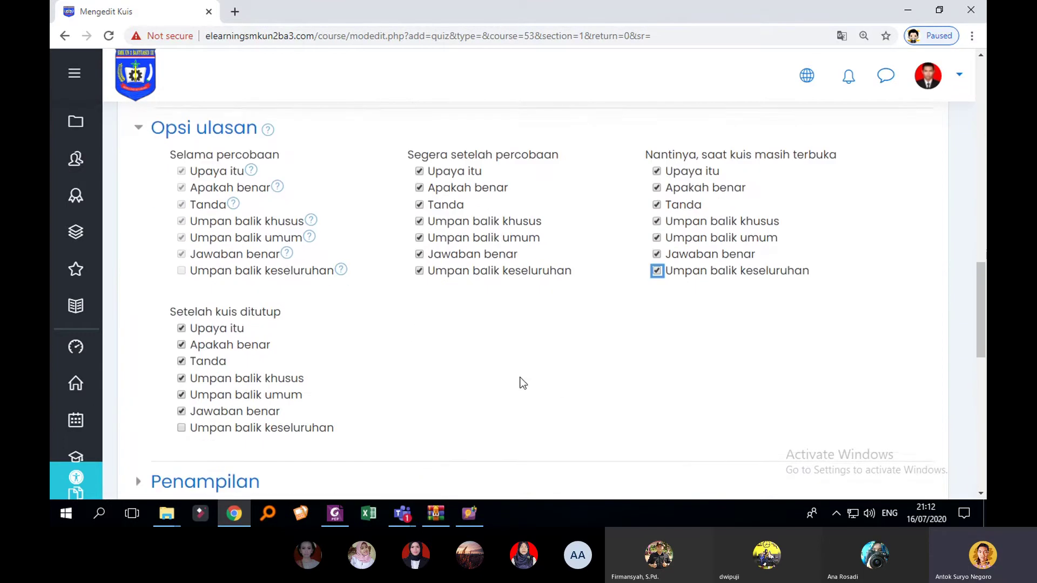
pyautogui.click(182, 420)
pyautogui.scroll(6, 626, 313)
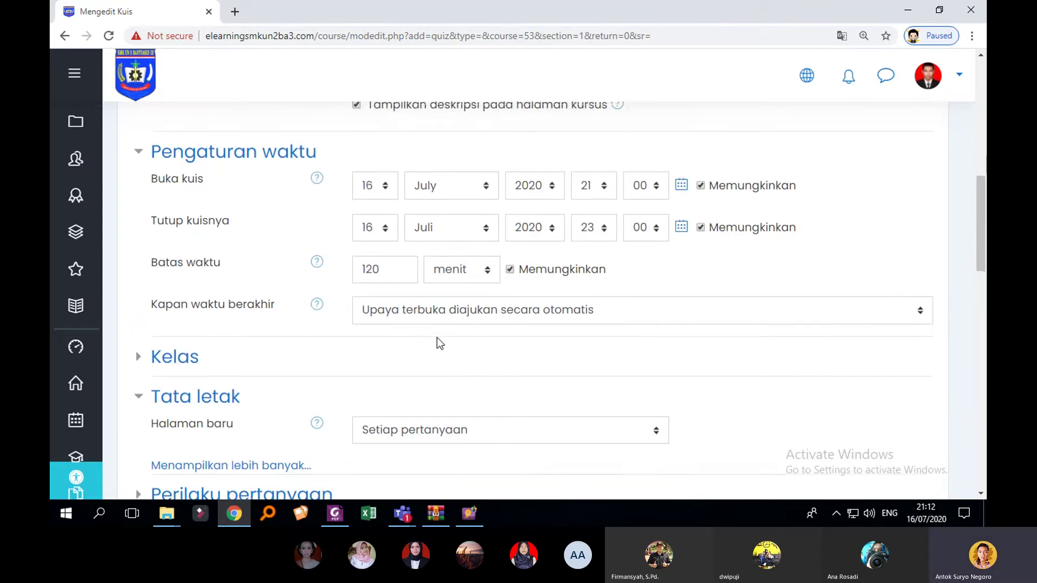
# Step: Expand Kelas and enter 70 as Nilai untuk lulus
pyautogui.scroll(7, 436, 338)
pyautogui.scroll(-7, 439, 337)
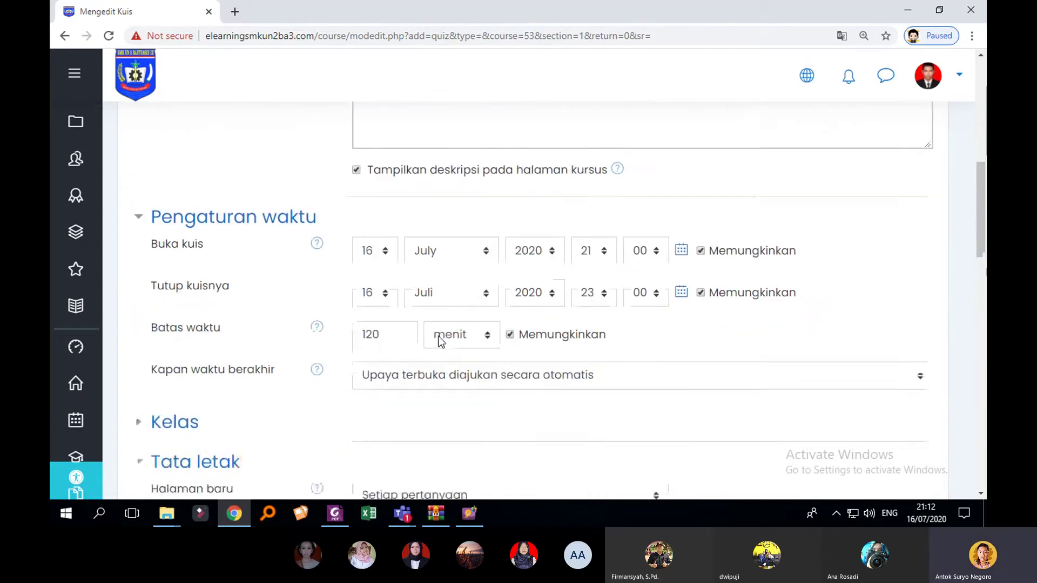
pyautogui.click(136, 357)
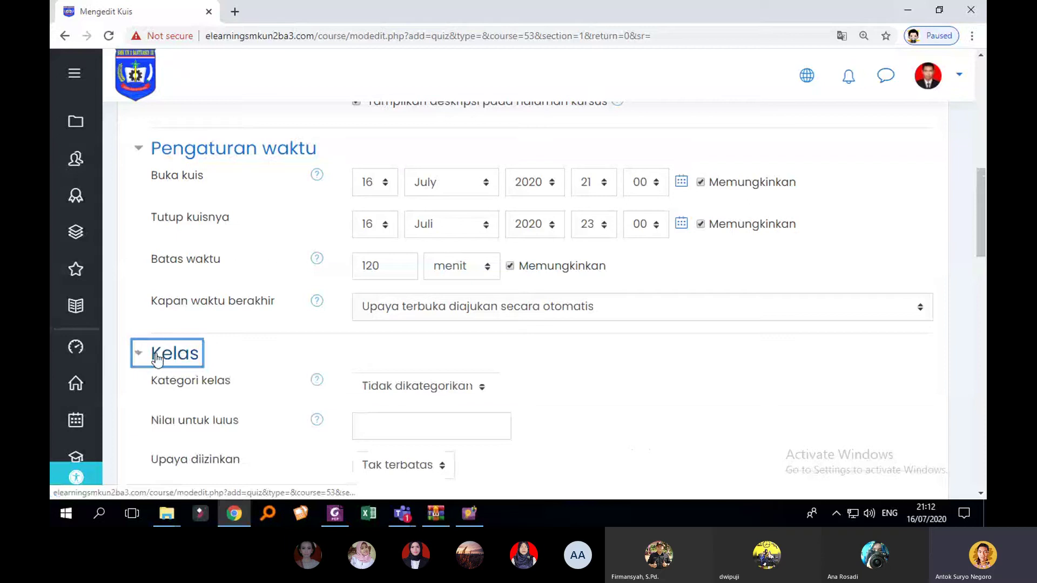
pyautogui.scroll(-2, 178, 351)
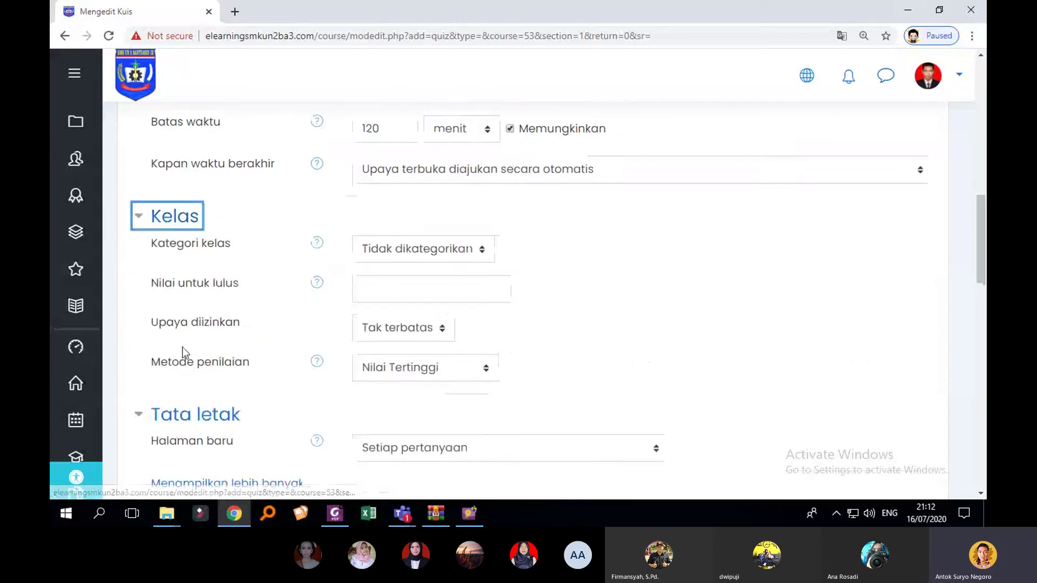
pyautogui.click(444, 291)
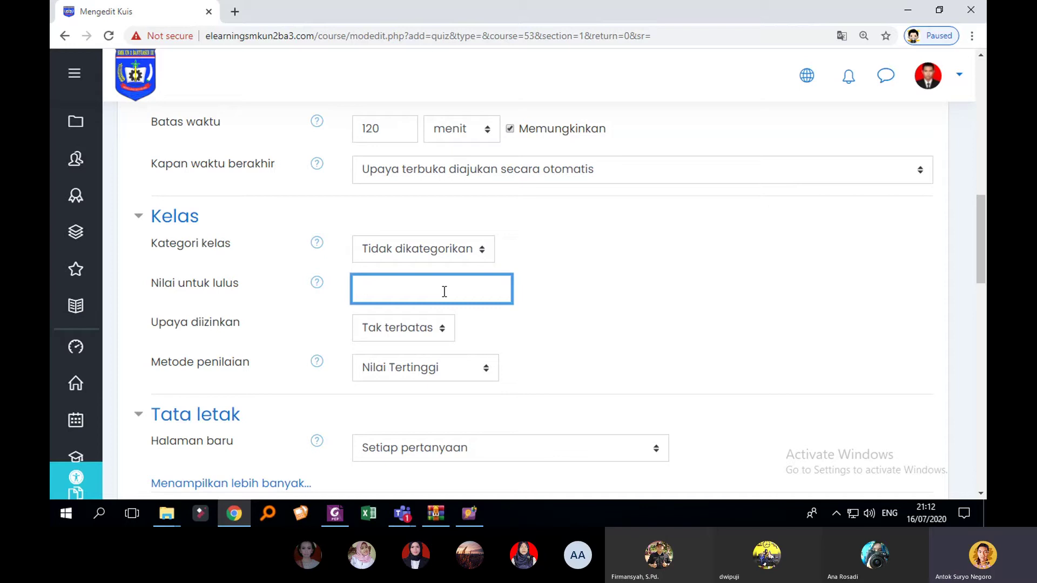
pyautogui.write('70')
pyautogui.click(540, 280)
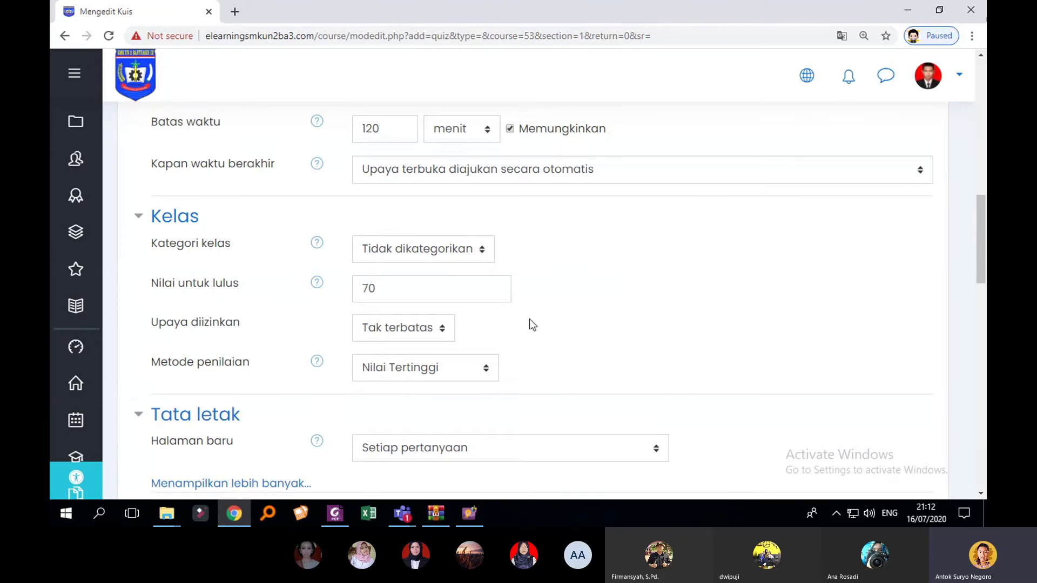
# Step: Set Upaya diizinkan to 1 attempt
pyautogui.click(427, 334)
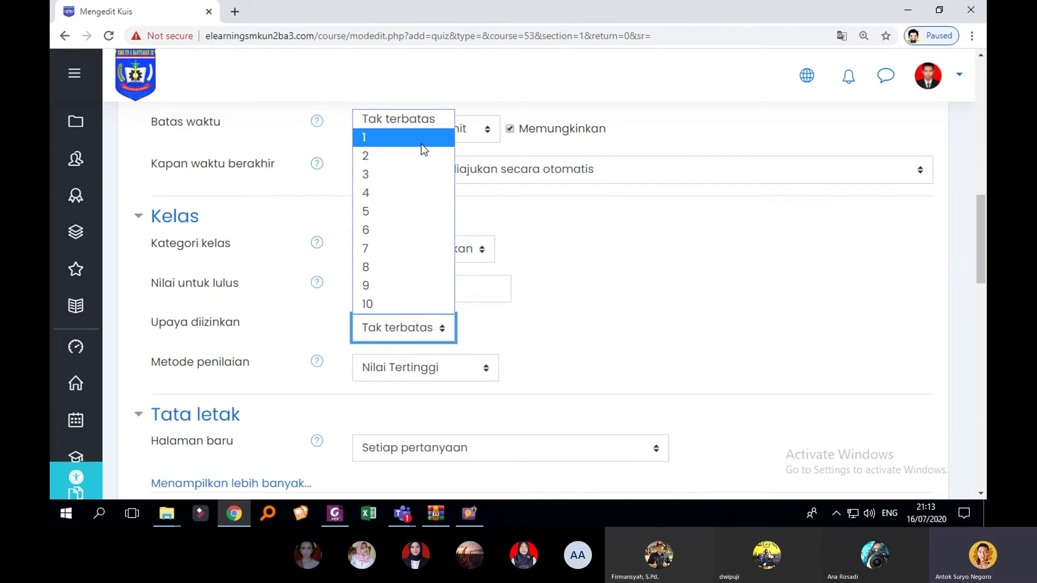
pyautogui.click(423, 150)
pyautogui.scroll(-3, 406, 331)
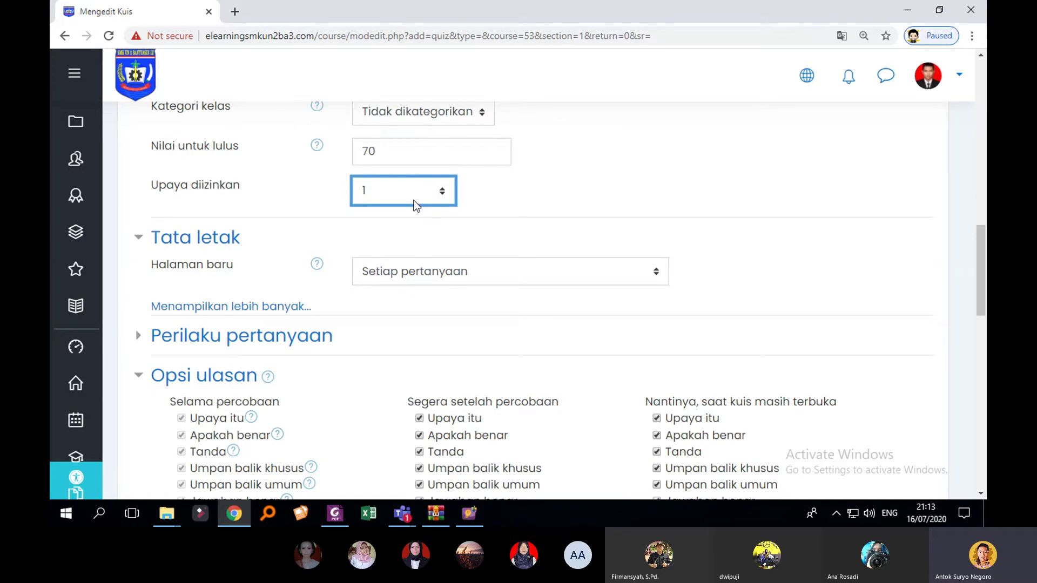
pyautogui.click(414, 201)
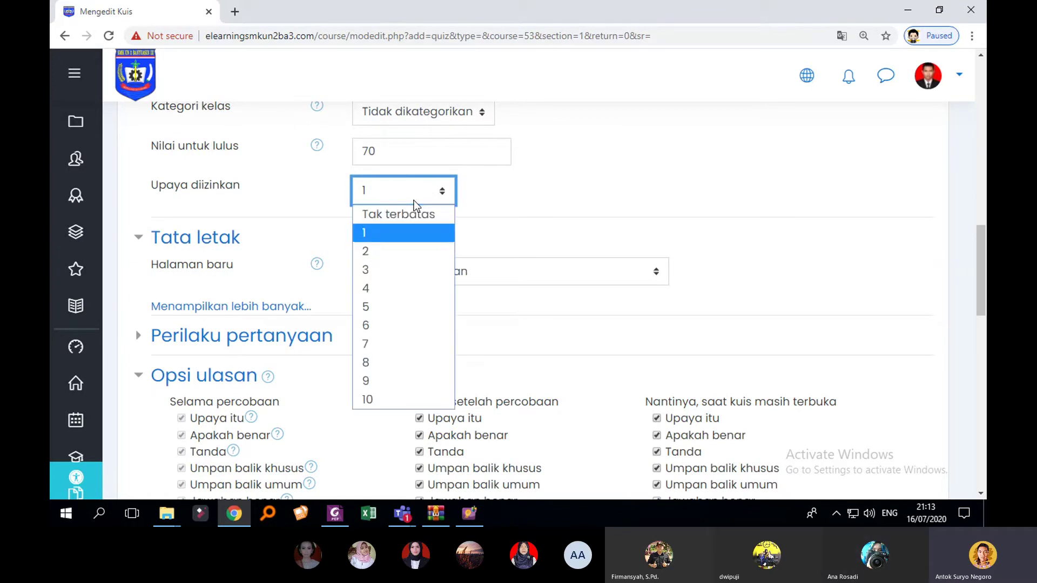
pyautogui.click(501, 177)
pyautogui.scroll(2, 520, 173)
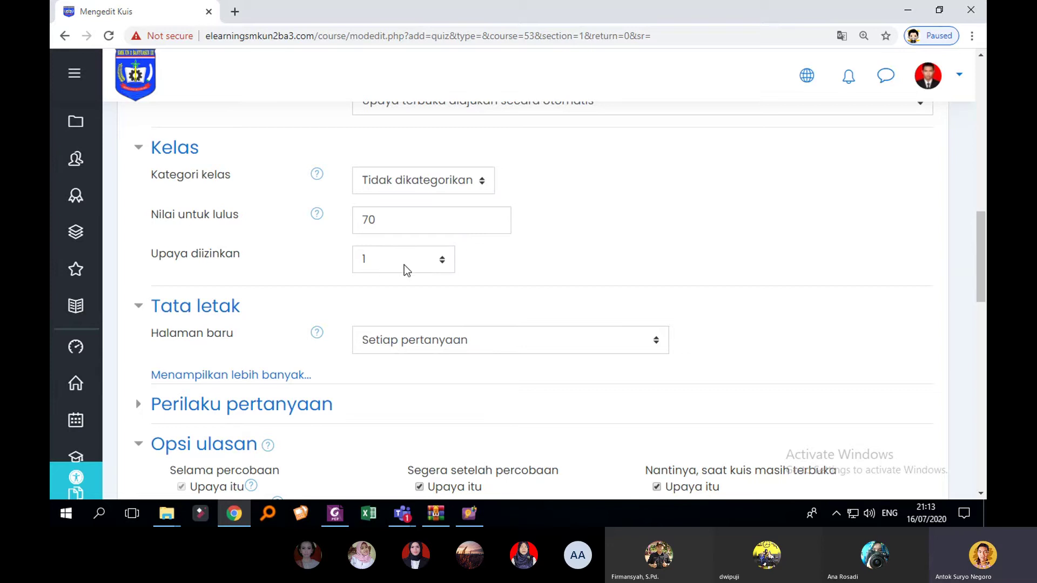
pyautogui.scroll(-1, 577, 291)
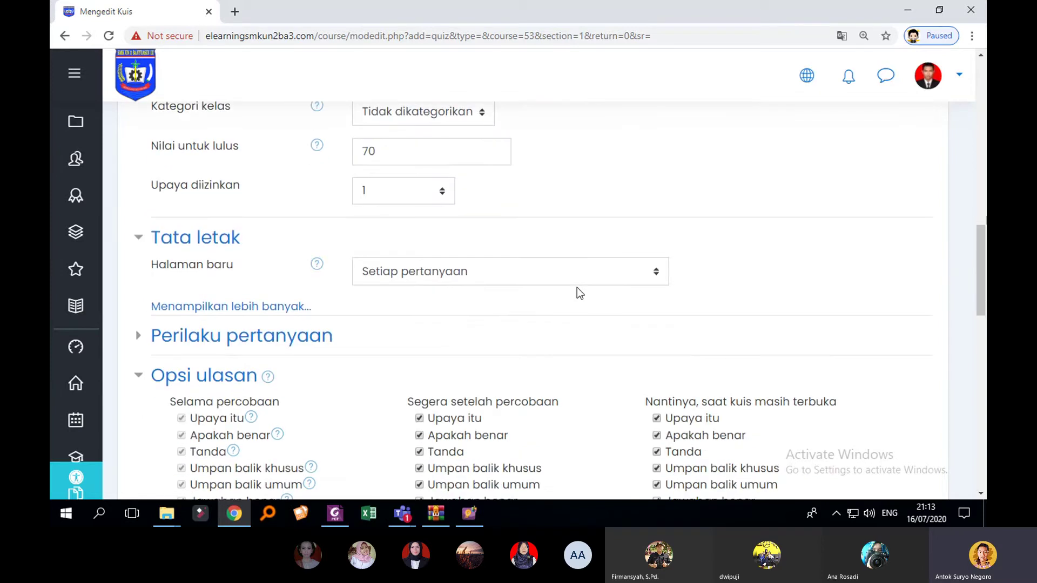
pyautogui.scroll(-3, 577, 292)
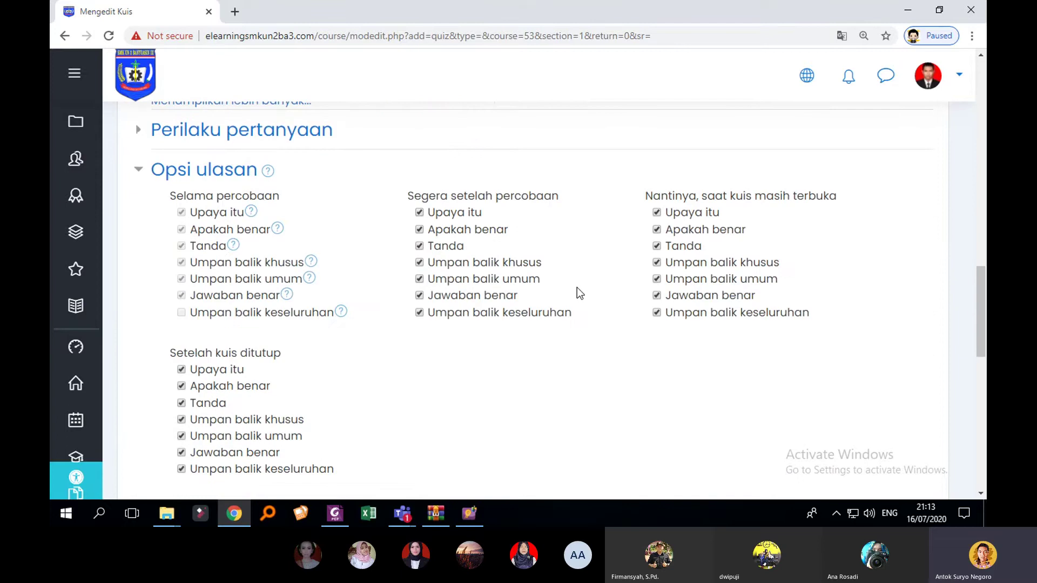
pyautogui.scroll(-2, 577, 287)
pyautogui.scroll(-1, 578, 287)
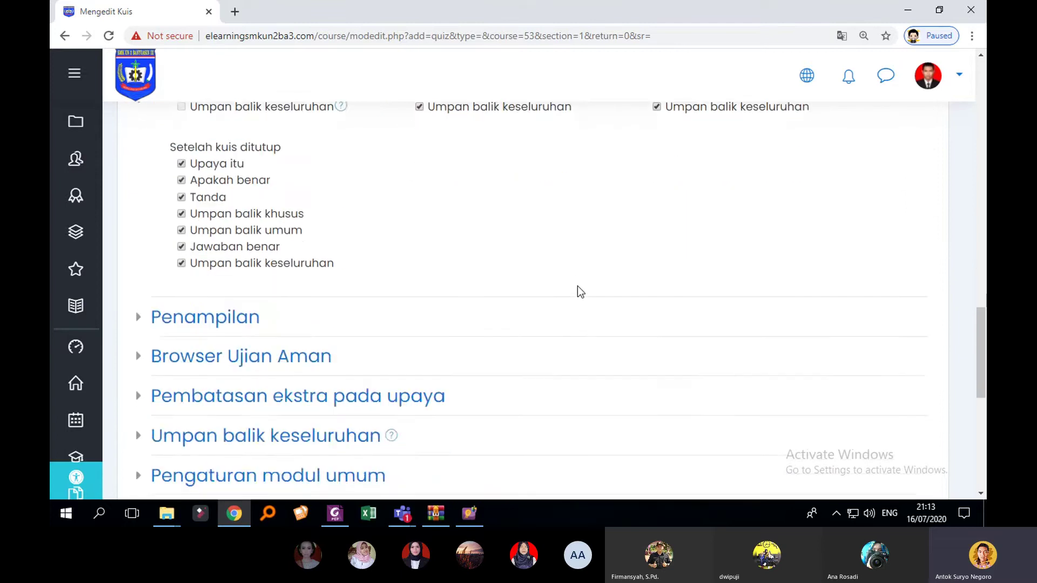
pyautogui.scroll(-1, 576, 288)
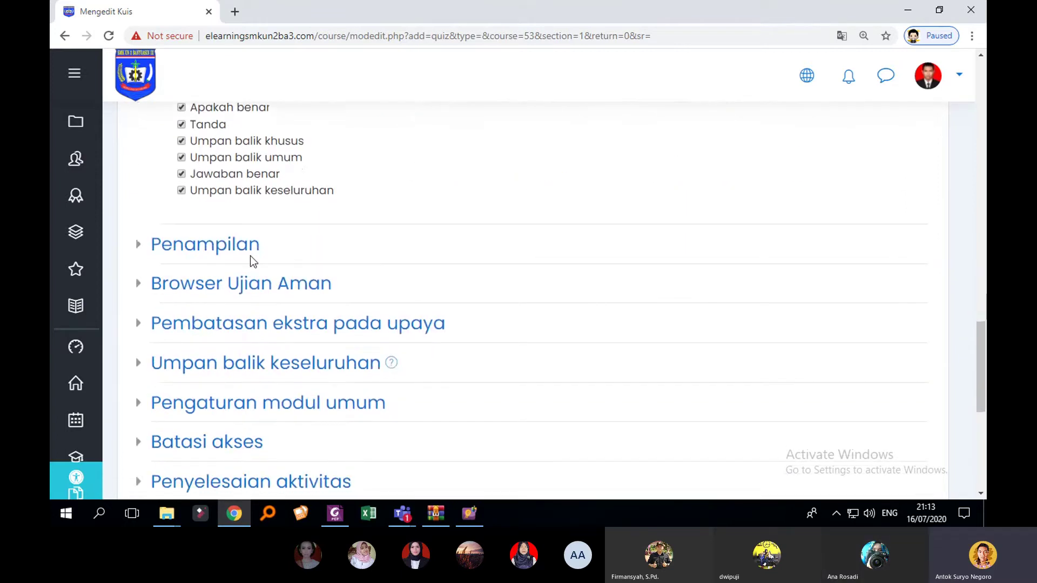
pyautogui.scroll(-1, 251, 257)
pyautogui.scroll(-2, 274, 255)
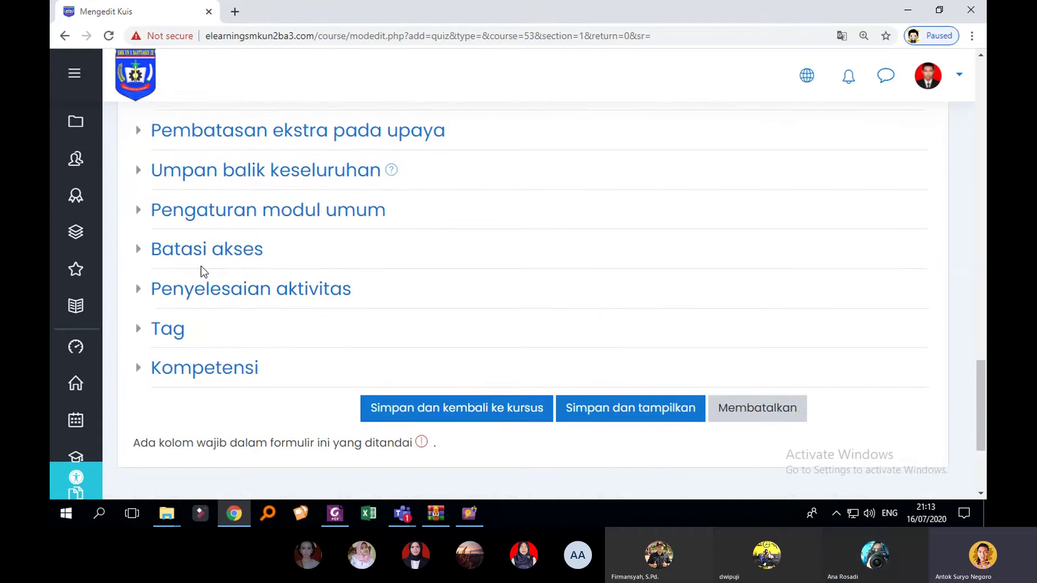
pyautogui.scroll(2, 165, 273)
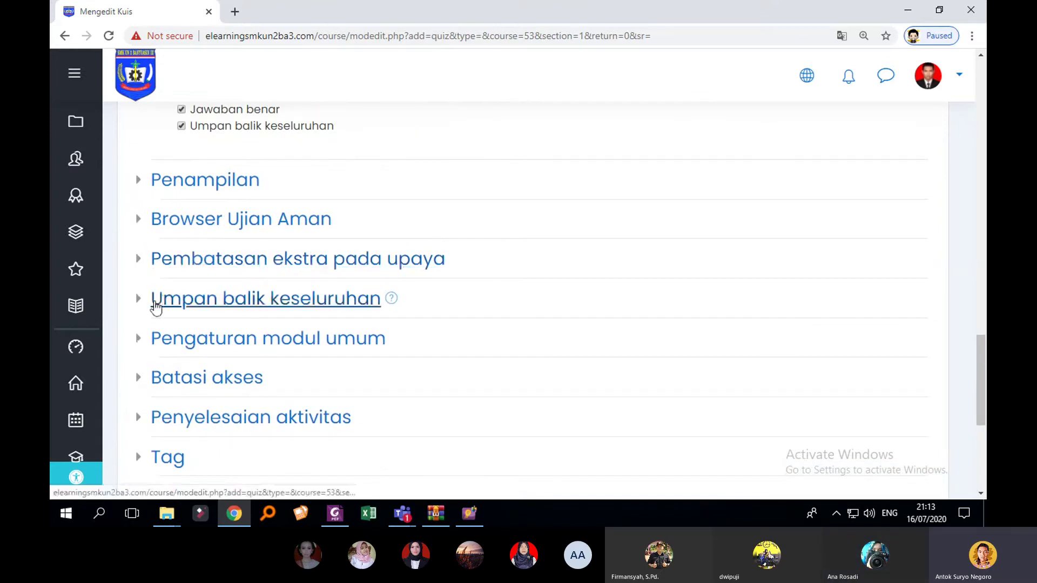
# Step: Expand Pembatasan ekstra pada upaya and leave Membutuhkan kata sandi blank
pyautogui.click(144, 262)
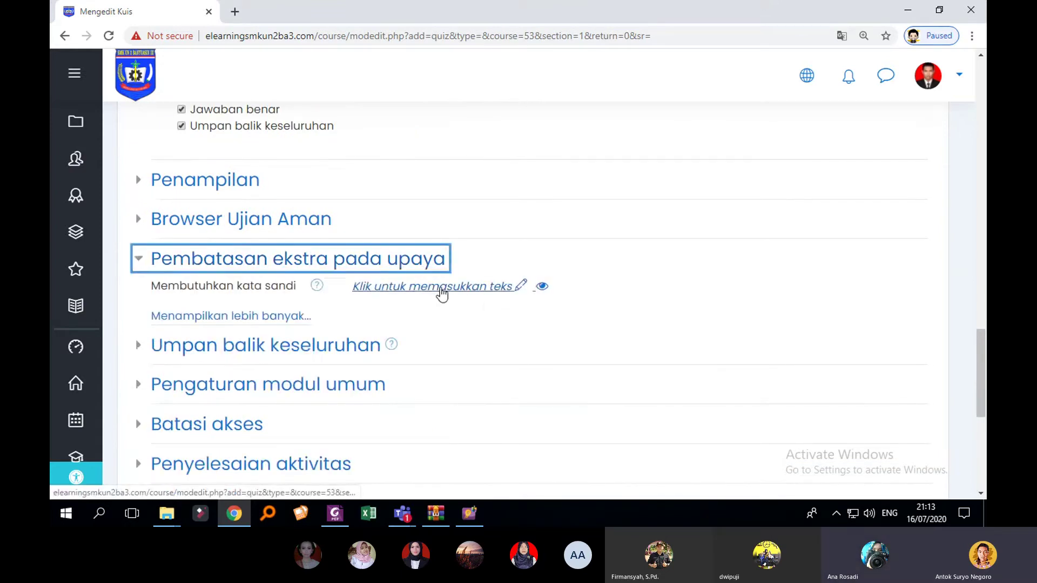
pyautogui.click(521, 291)
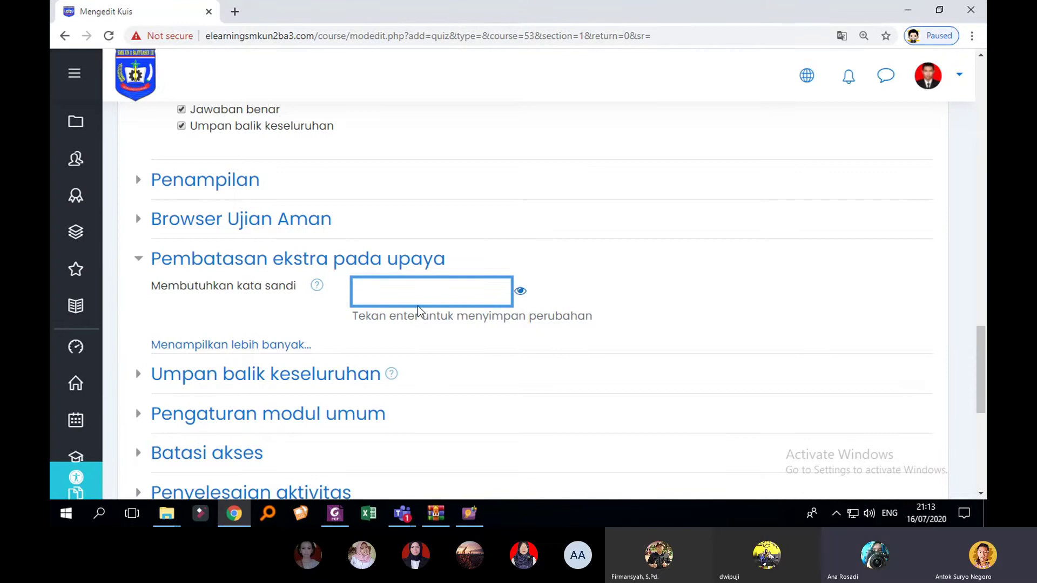
pyautogui.click(582, 302)
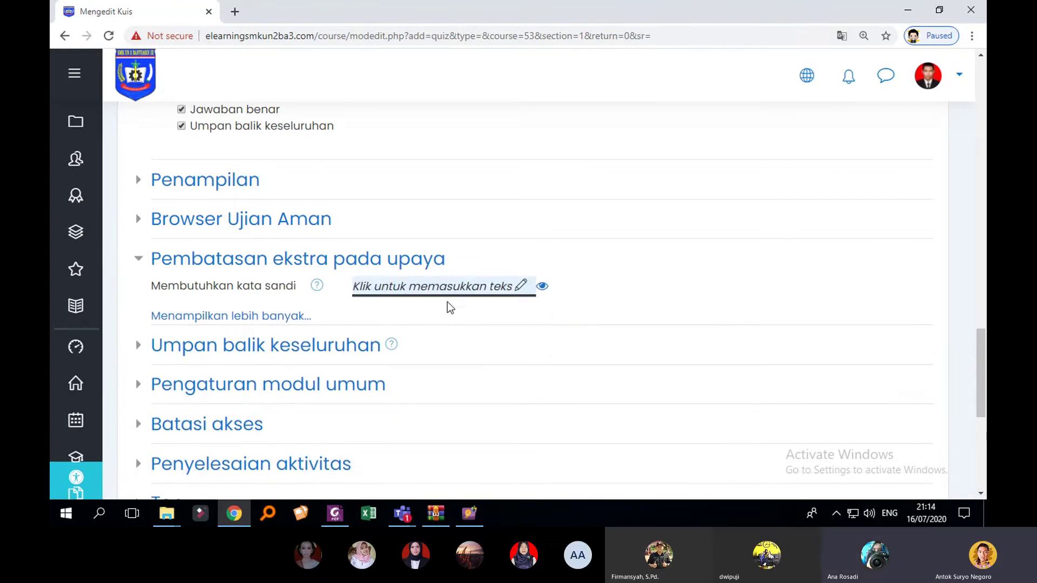
pyautogui.scroll(-4, 683, 269)
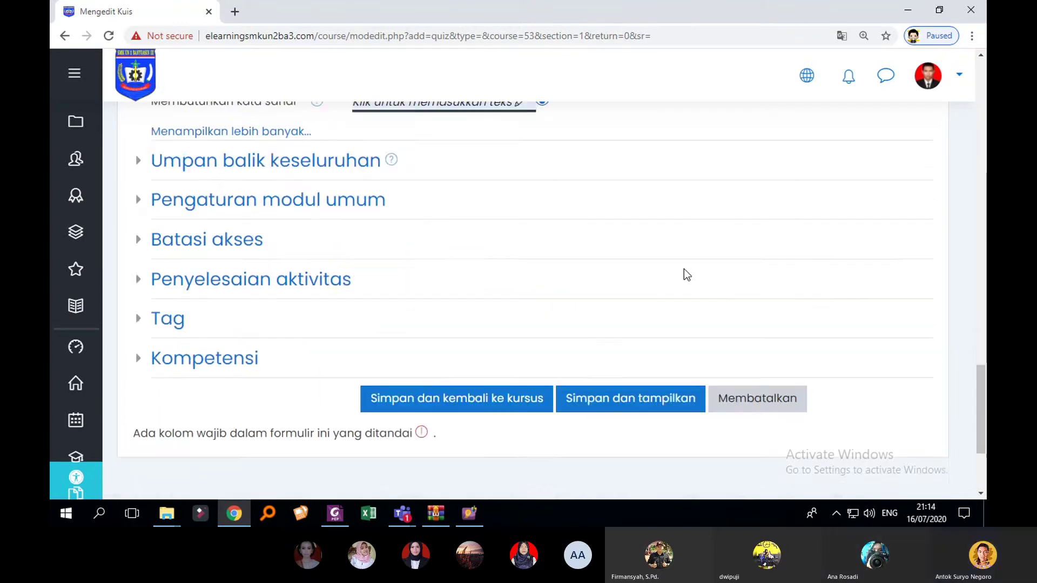
pyautogui.scroll(-1, 579, 262)
pyautogui.scroll(3, 601, 342)
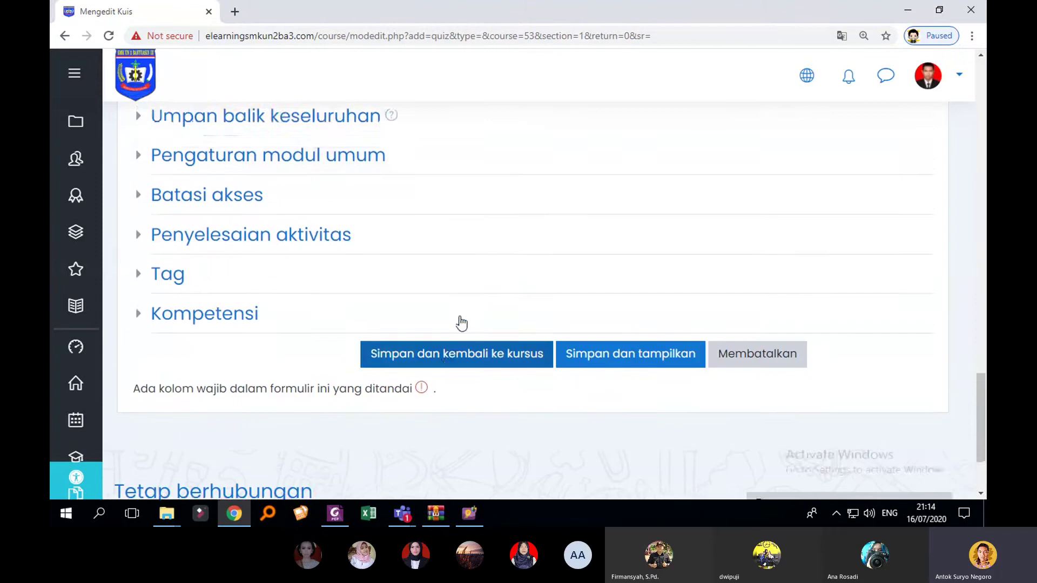
pyautogui.scroll(-1, 568, 350)
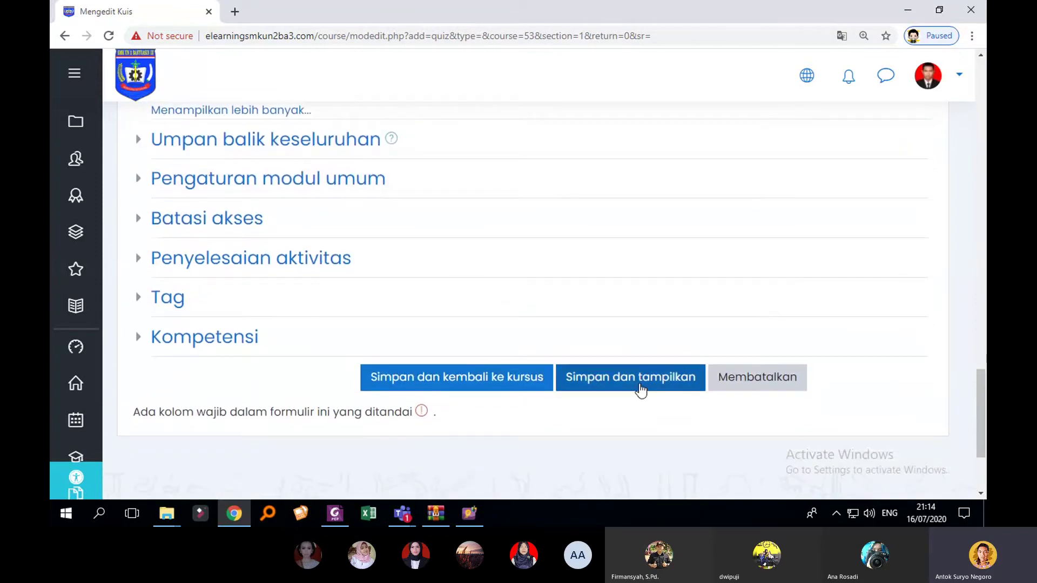
# Step: Try saving the quiz settings and scroll back to the Grade section
pyautogui.click(641, 390)
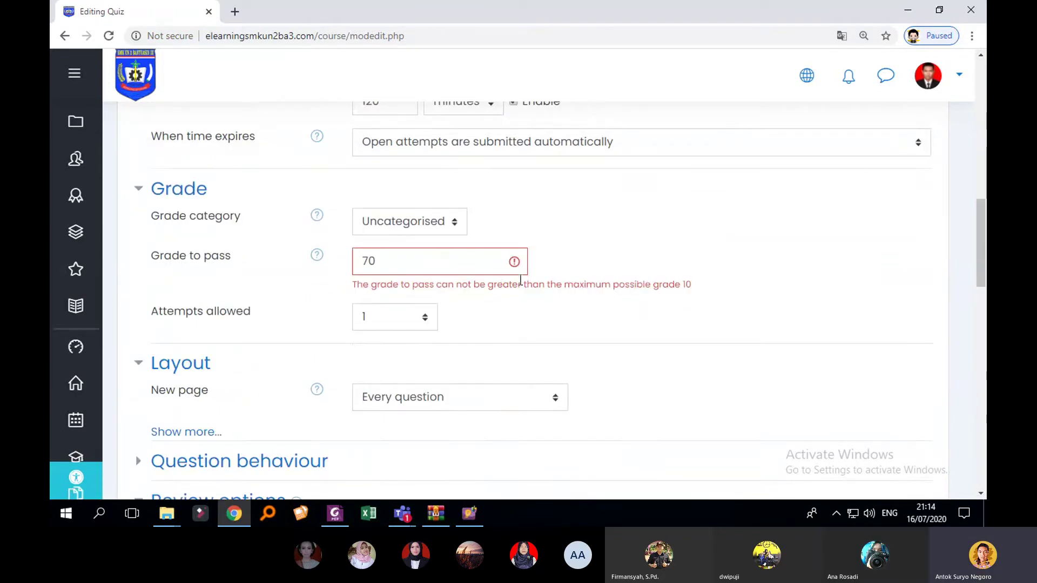
pyautogui.scroll(2, 622, 294)
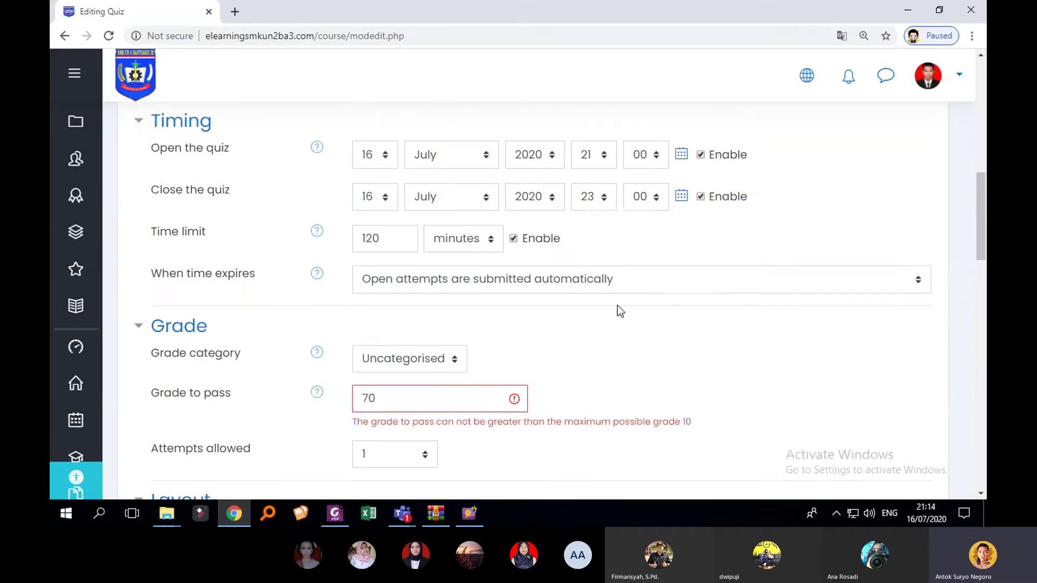
pyautogui.scroll(6, 615, 309)
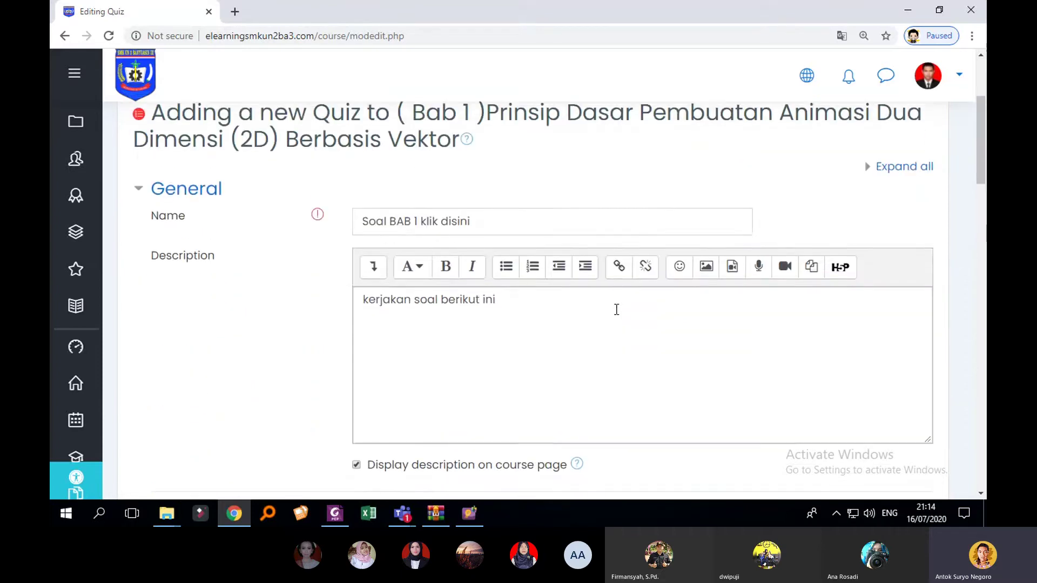
pyautogui.scroll(-5, 616, 310)
pyautogui.scroll(-4, 616, 310)
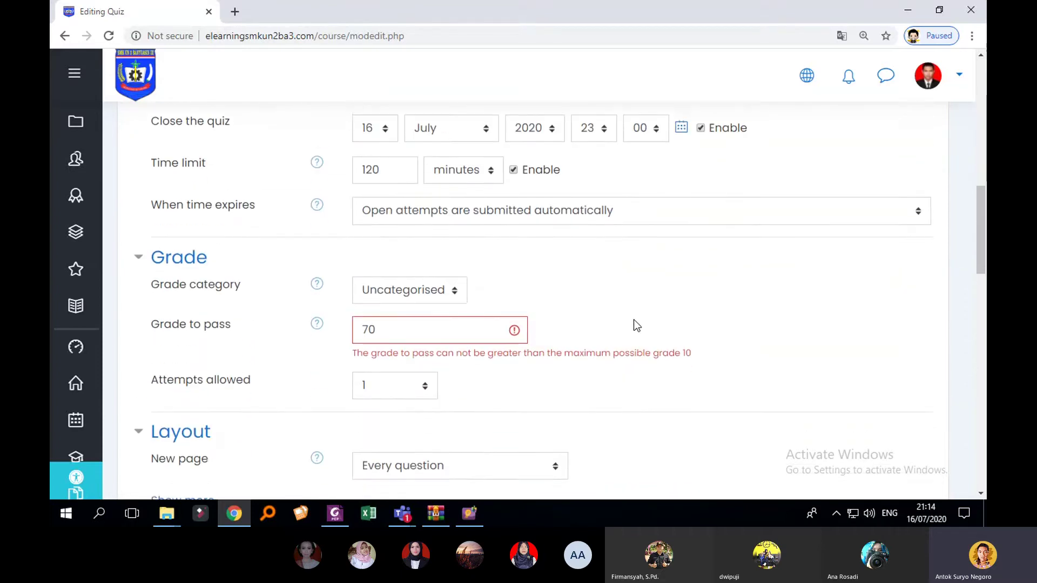
pyautogui.scroll(-12, 634, 319)
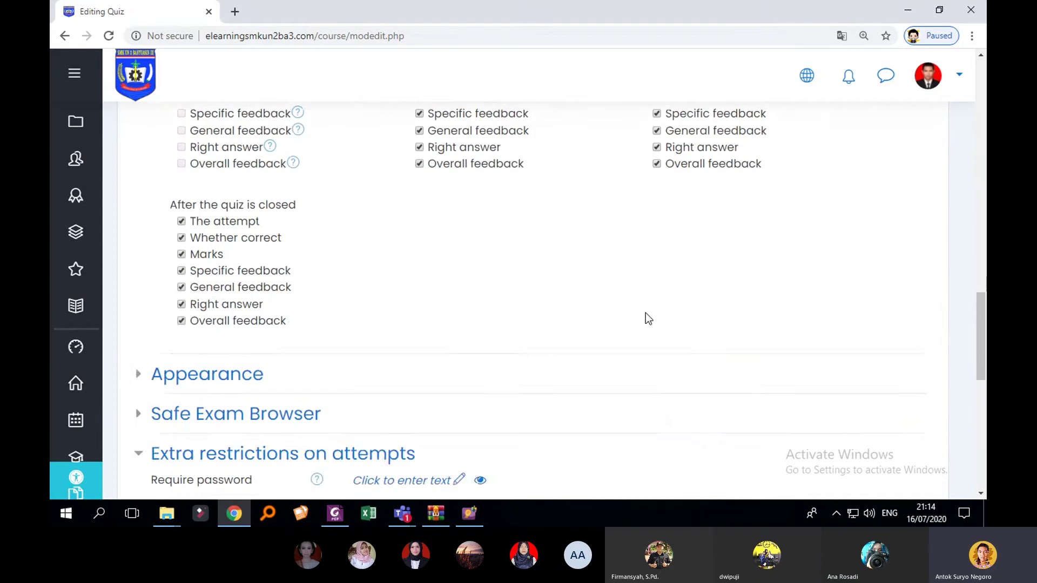
pyautogui.scroll(-4, 646, 320)
pyautogui.scroll(12, 646, 322)
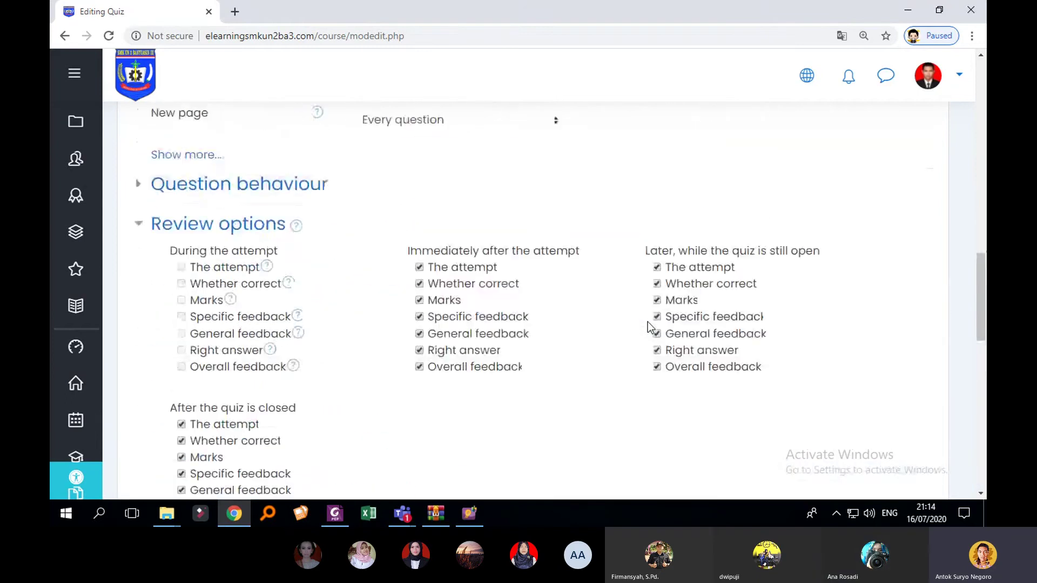
# Step: Replace grade to pass 70 with 7, under the maximum grade of 10
pyautogui.moveTo(372, 261); pyautogui.dragTo(348, 268)
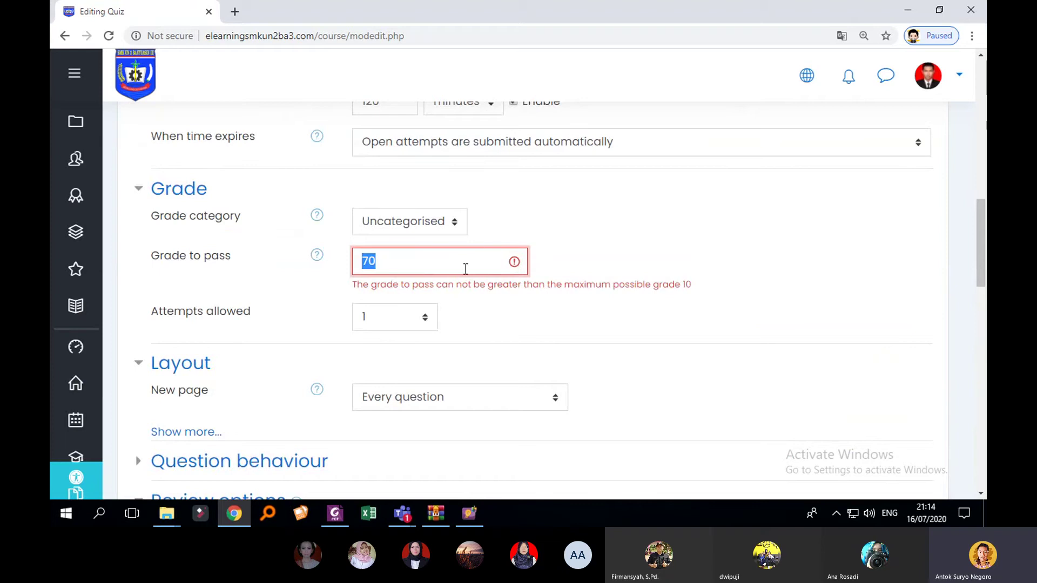
pyautogui.write('7')
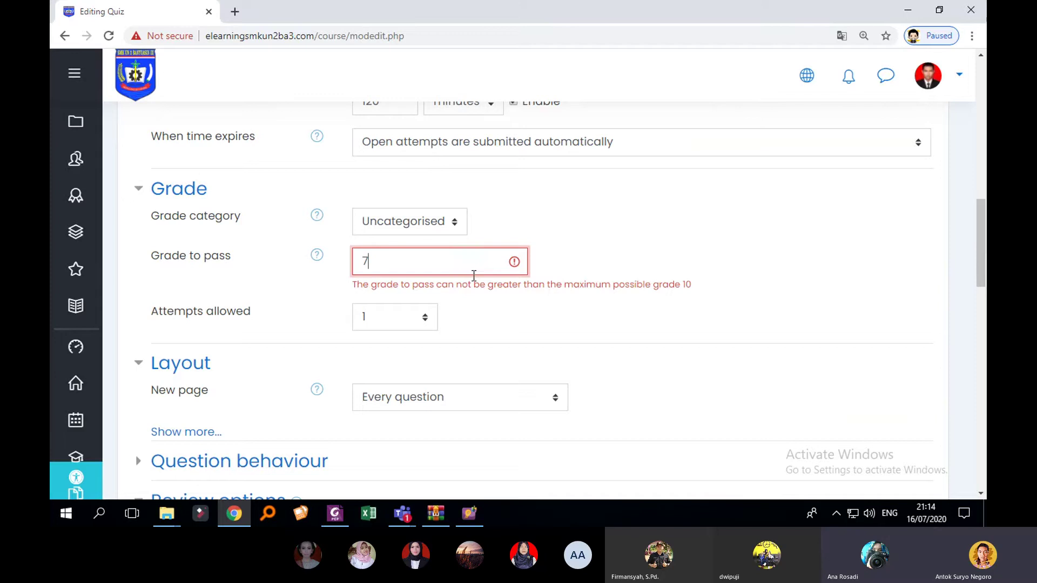
pyautogui.doubleClick(686, 286)
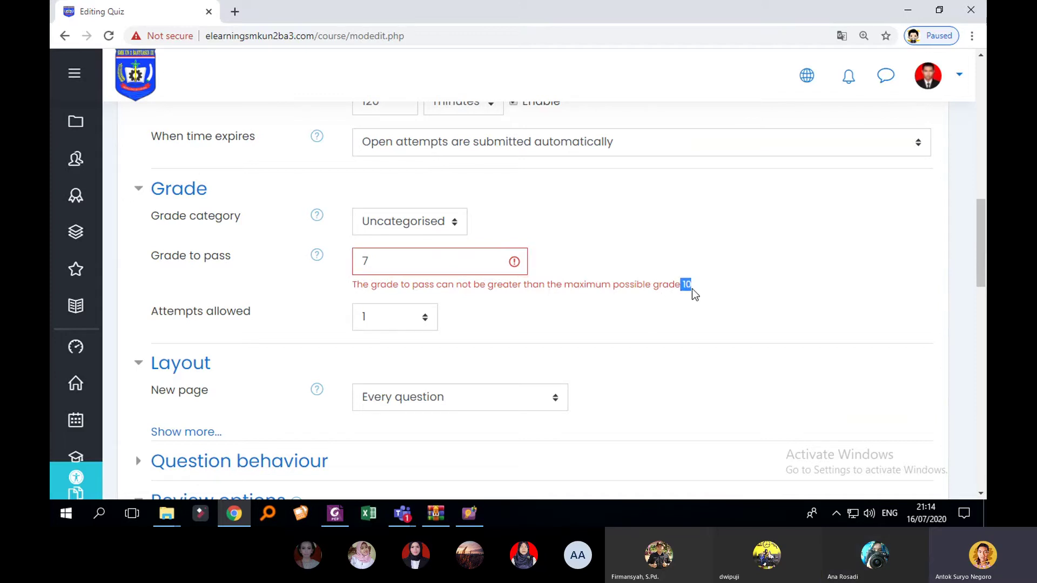
pyautogui.click(402, 261)
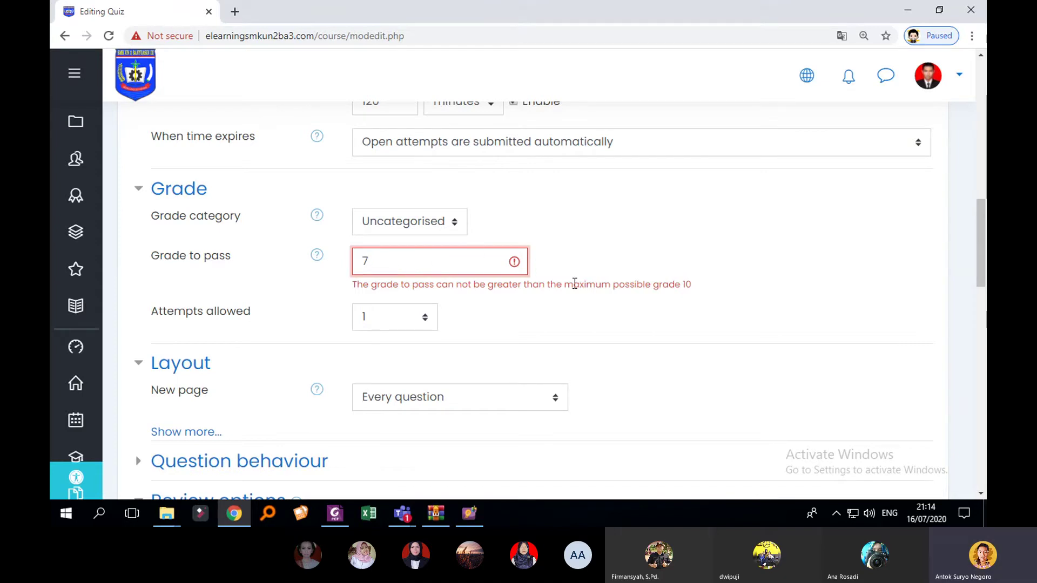
pyautogui.doubleClick(686, 285)
pyautogui.click(441, 261)
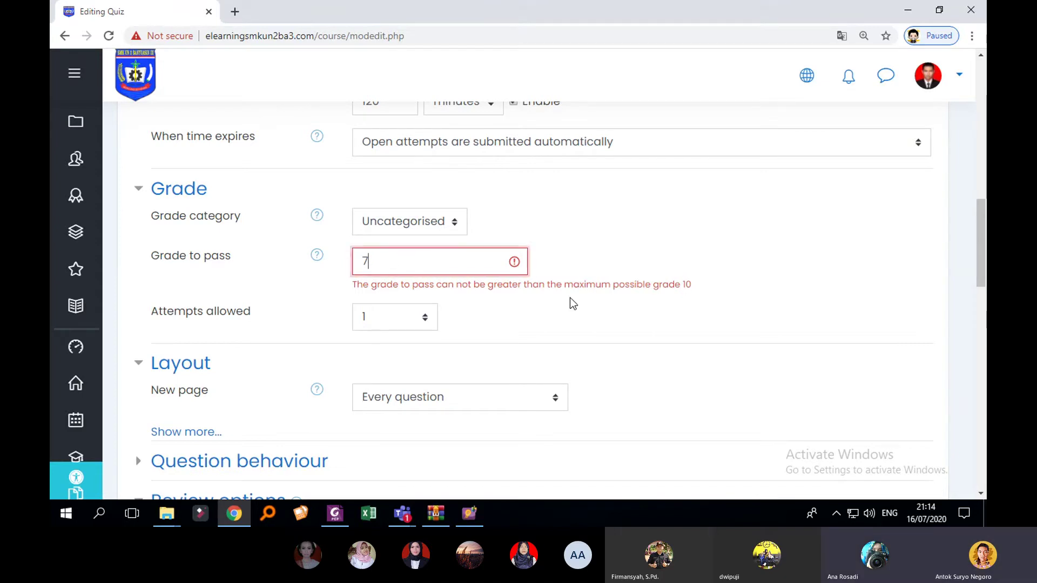
pyautogui.scroll(-15, 590, 301)
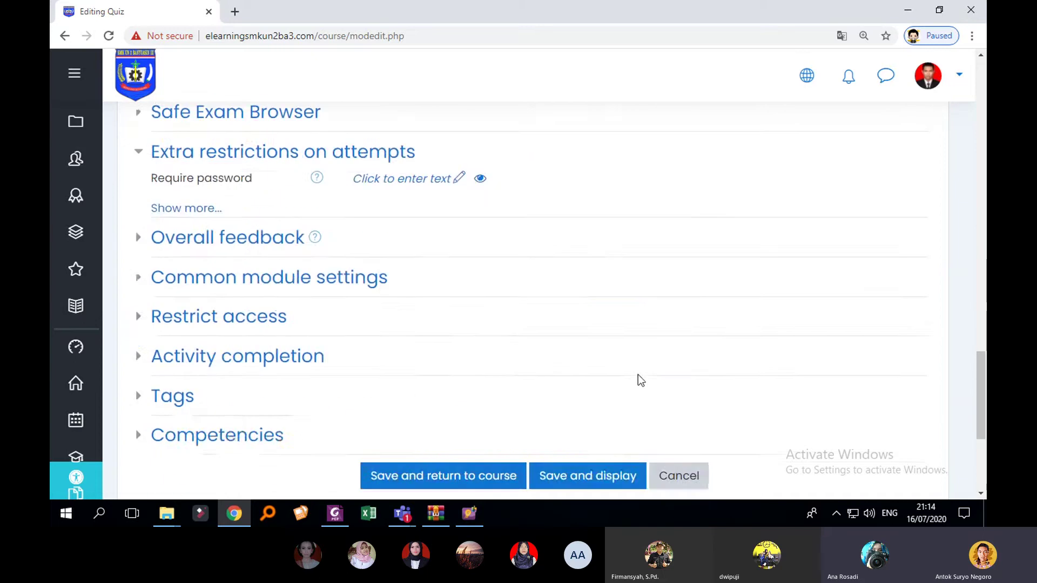
pyautogui.scroll(-5, 610, 362)
# Step: Save and display the quiz, then browse its page showing 0 questions and maximum grade 10.00
pyautogui.click(590, 235)
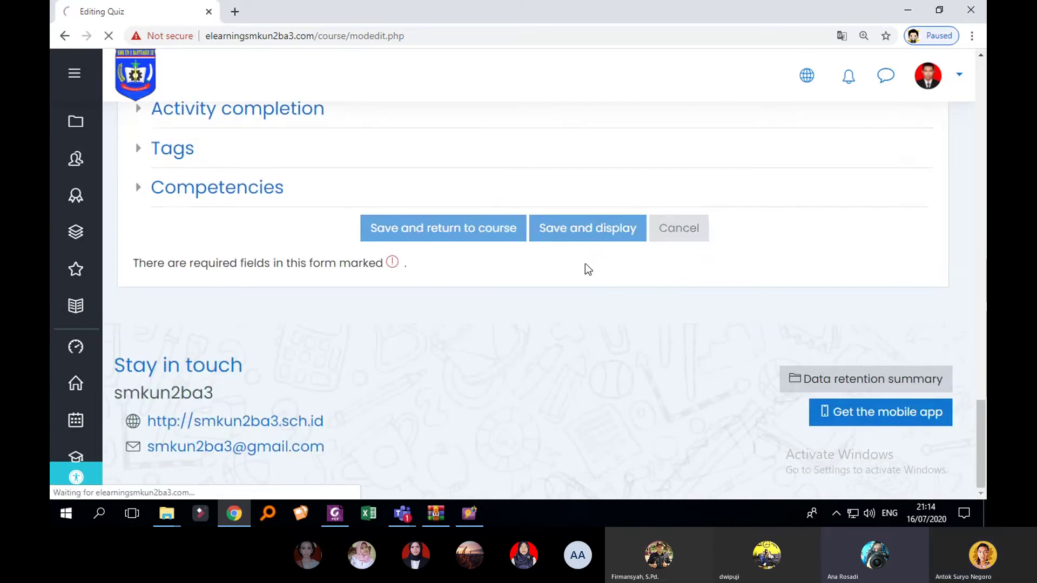
pyautogui.scroll(-4, 688, 300)
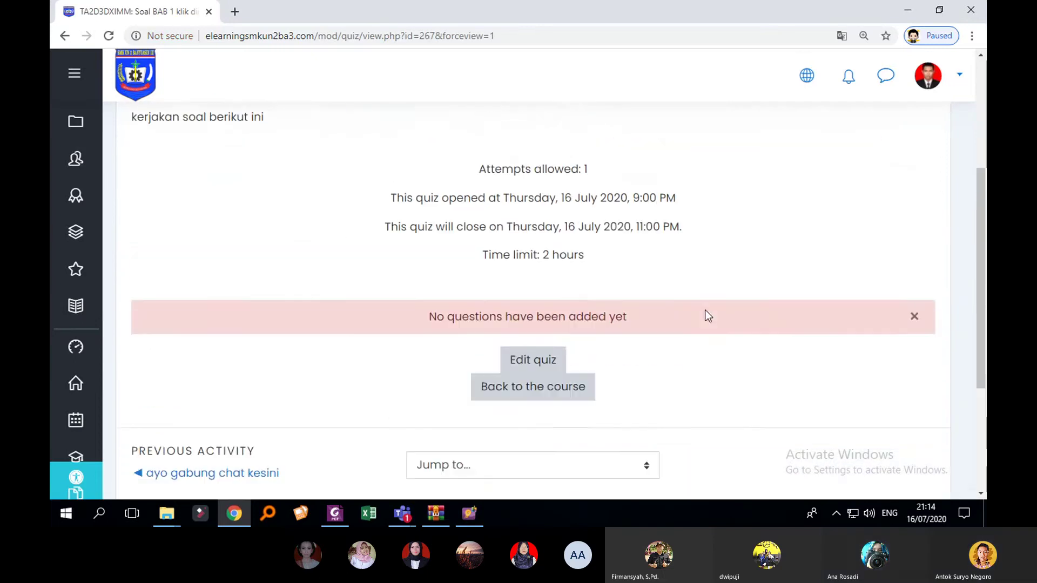
pyautogui.scroll(2, 708, 316)
pyautogui.click(922, 153)
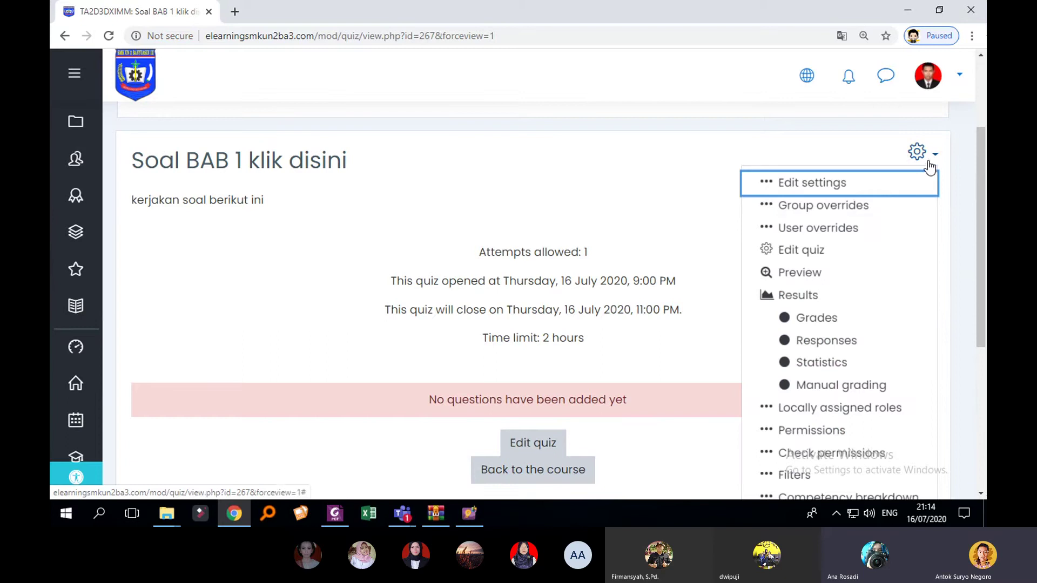
pyautogui.click(619, 253)
pyautogui.scroll(-1, 637, 292)
pyautogui.scroll(-3, 489, 308)
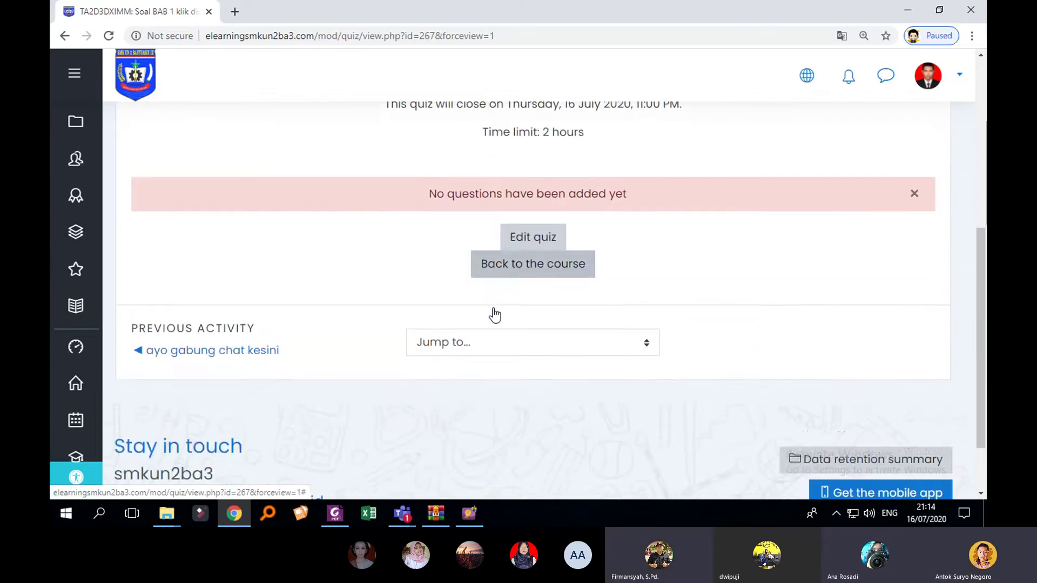
pyautogui.scroll(2, 495, 314)
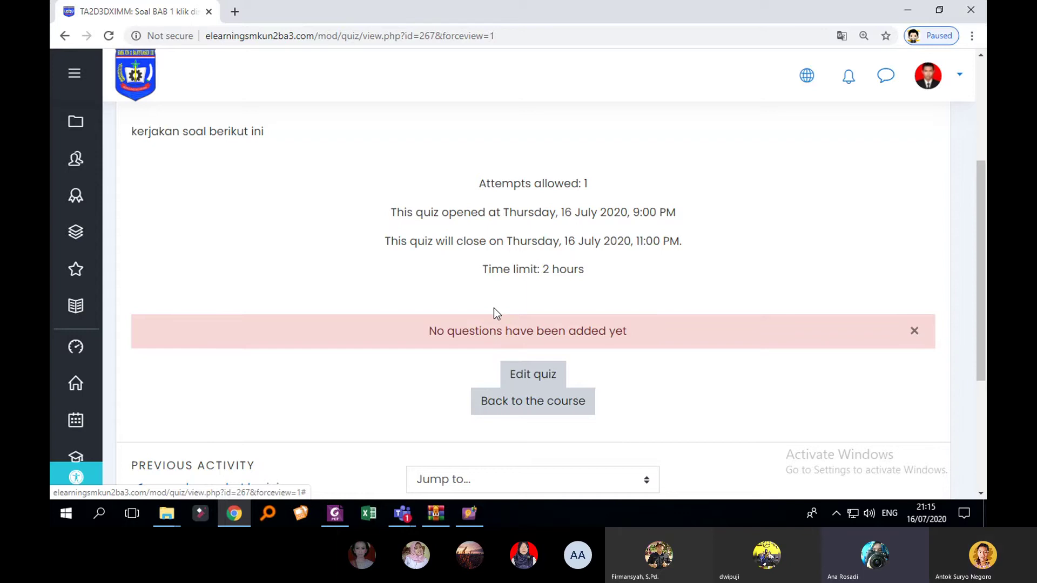
pyautogui.scroll(2, 660, 304)
pyautogui.scroll(-2, 592, 309)
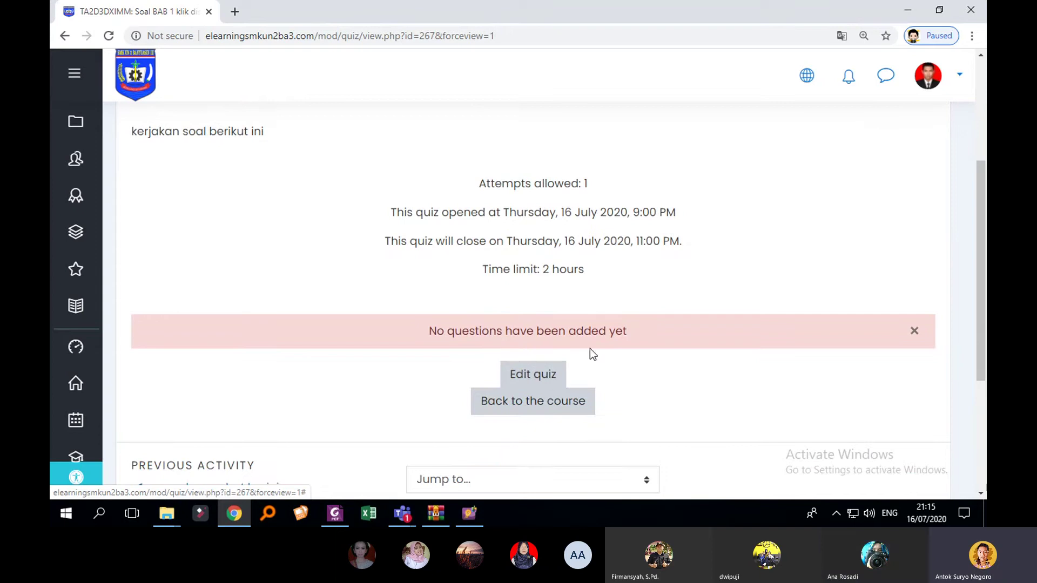
pyautogui.scroll(-1, 566, 351)
# Step: Open the quiz's question editing page
pyautogui.scroll(1, 549, 354)
pyautogui.click(535, 378)
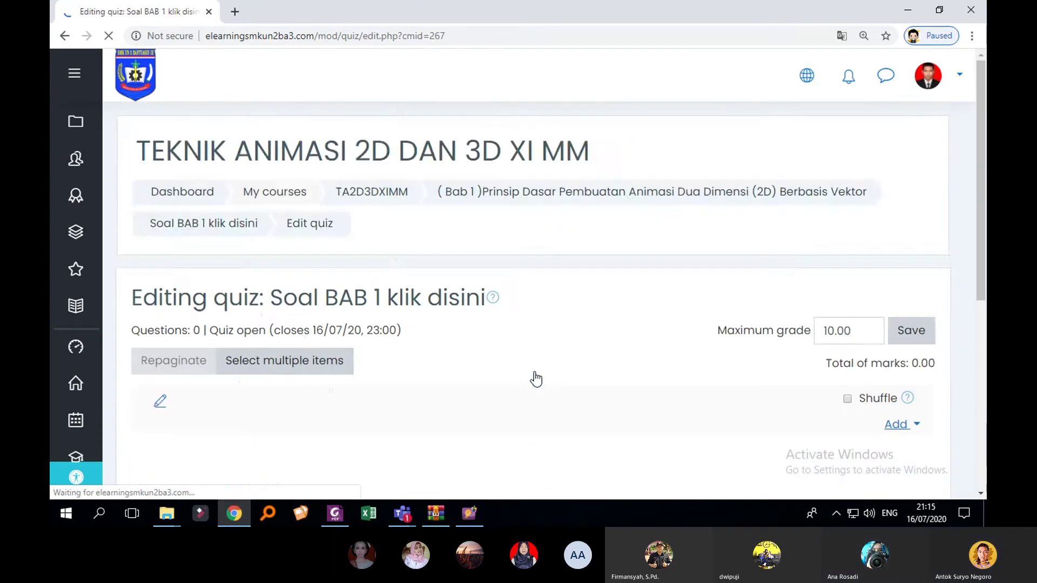
pyautogui.scroll(-2, 562, 356)
pyautogui.scroll(1, 648, 327)
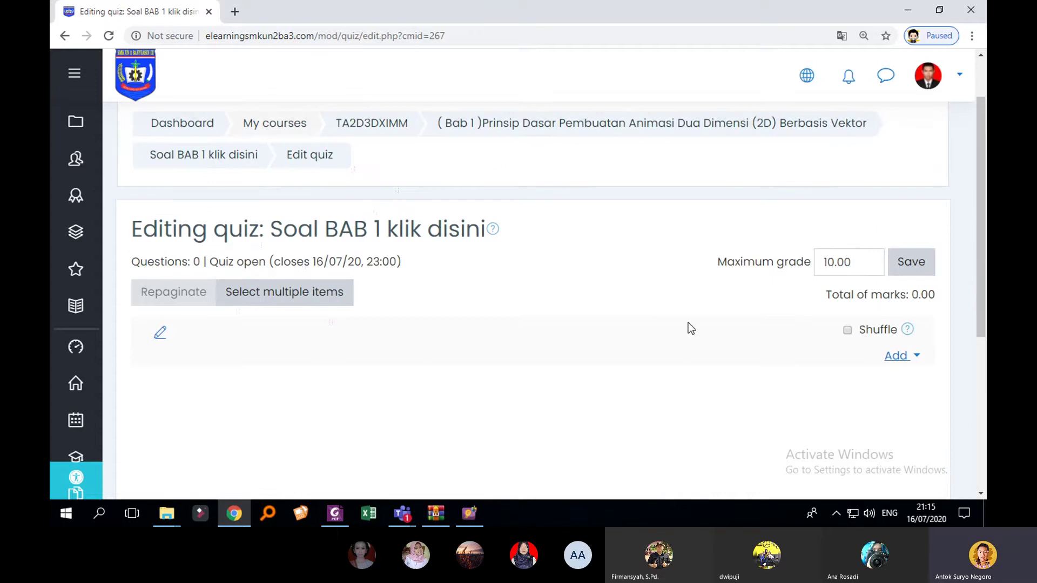
# Step: Change the maximum grade from 10.00 to 100.00 and save it
pyautogui.moveTo(864, 266); pyautogui.dragTo(812, 276)
pyautogui.click(860, 268)
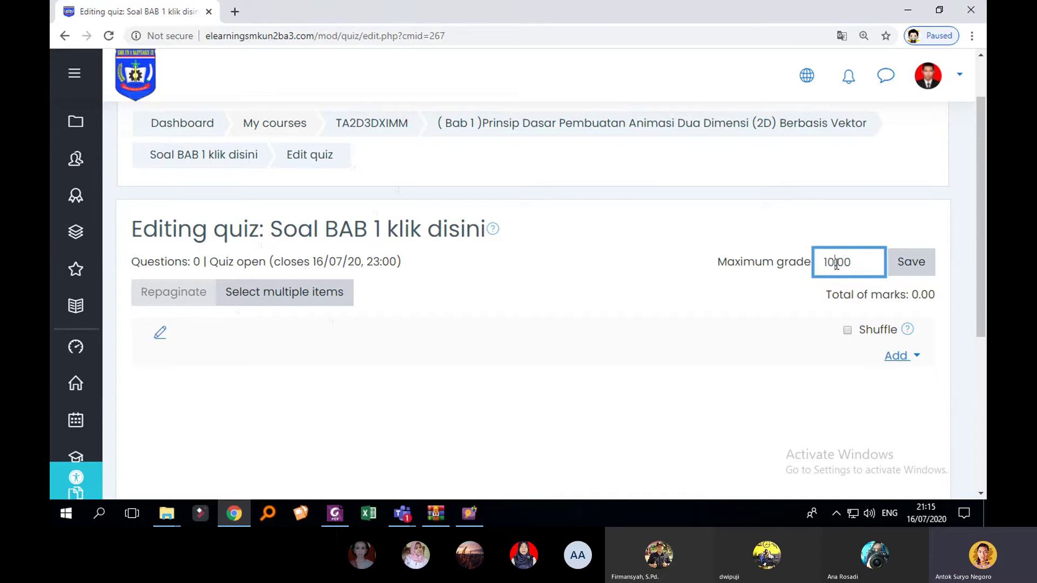
pyautogui.write('0')
pyautogui.click(911, 265)
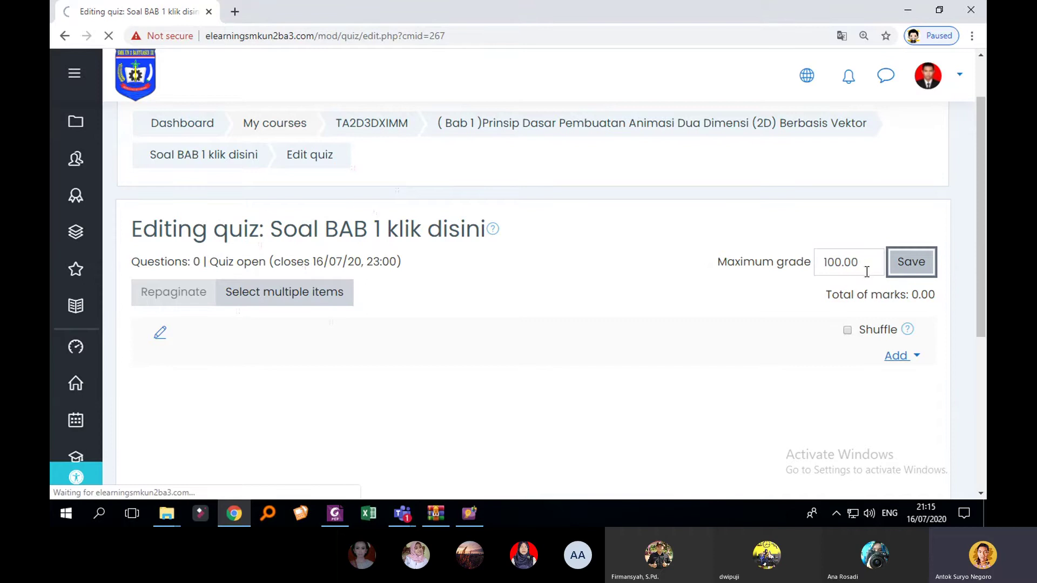
pyautogui.scroll(-4, 697, 309)
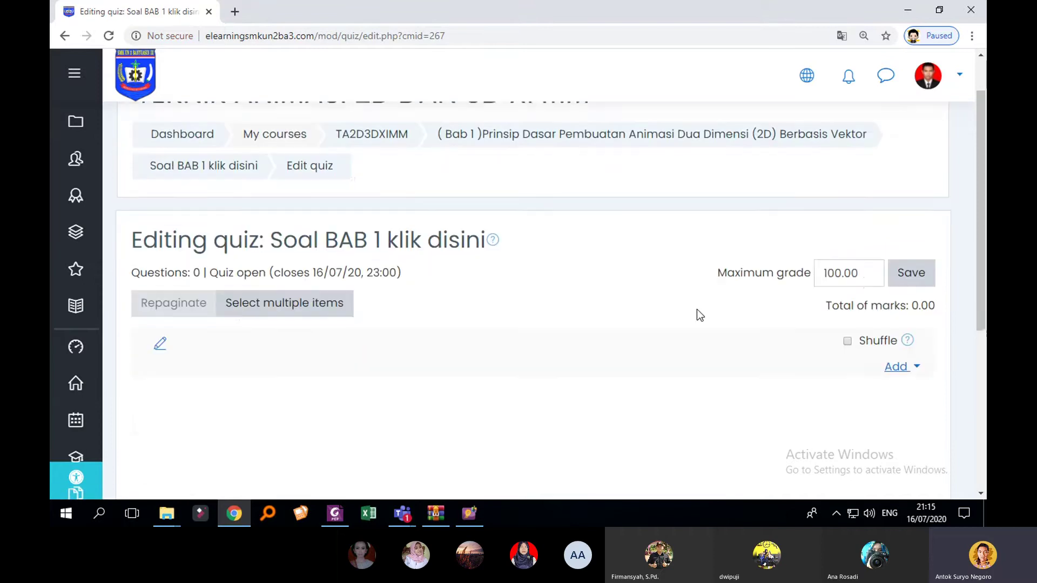
pyautogui.scroll(1, 689, 309)
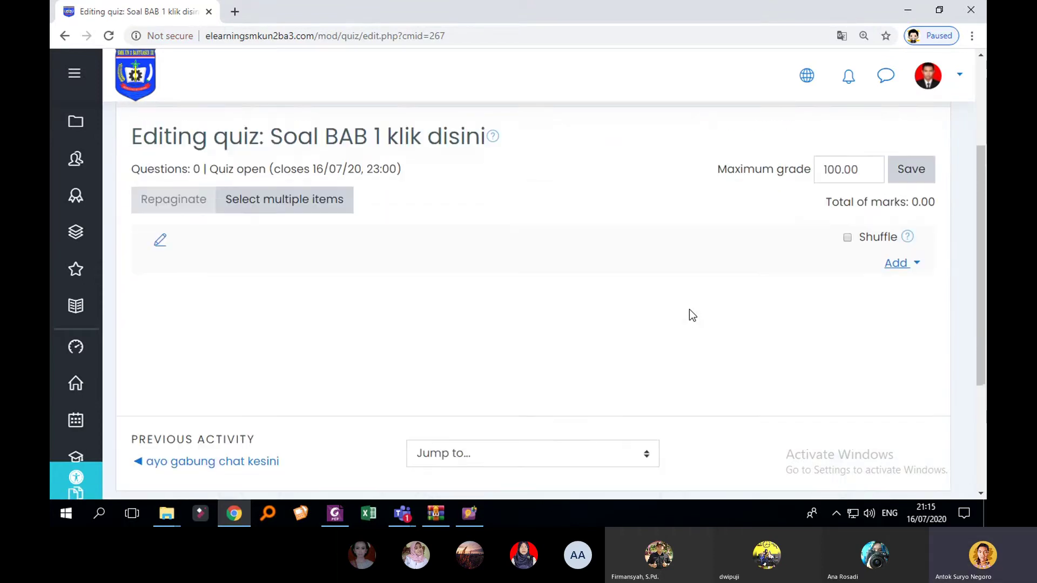
pyautogui.scroll(-2, 689, 309)
pyautogui.scroll(3, 674, 310)
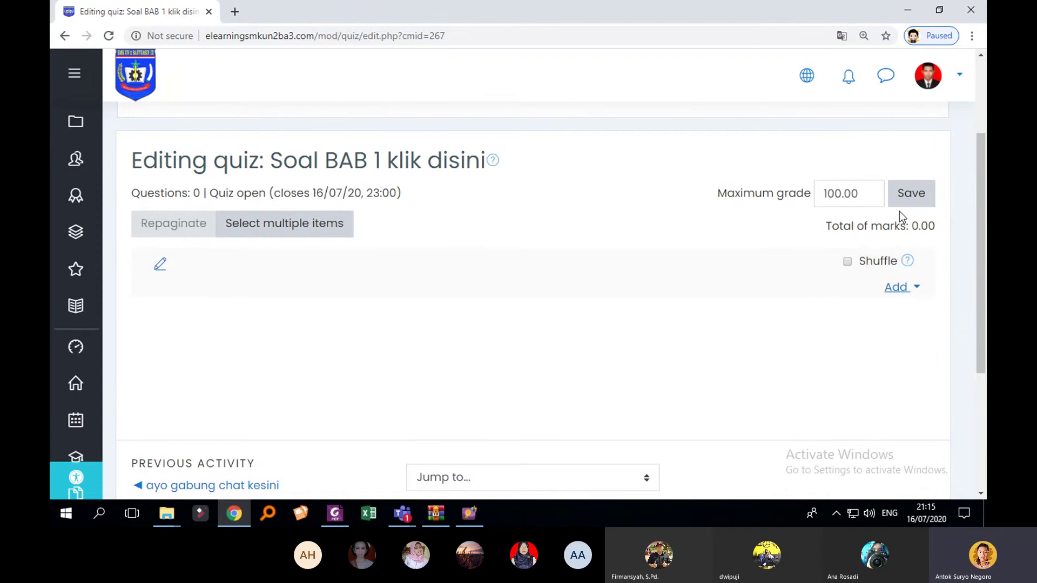
# Step: Show the add-question choices and have the browser translate the page into Indonesian
pyautogui.click(897, 287)
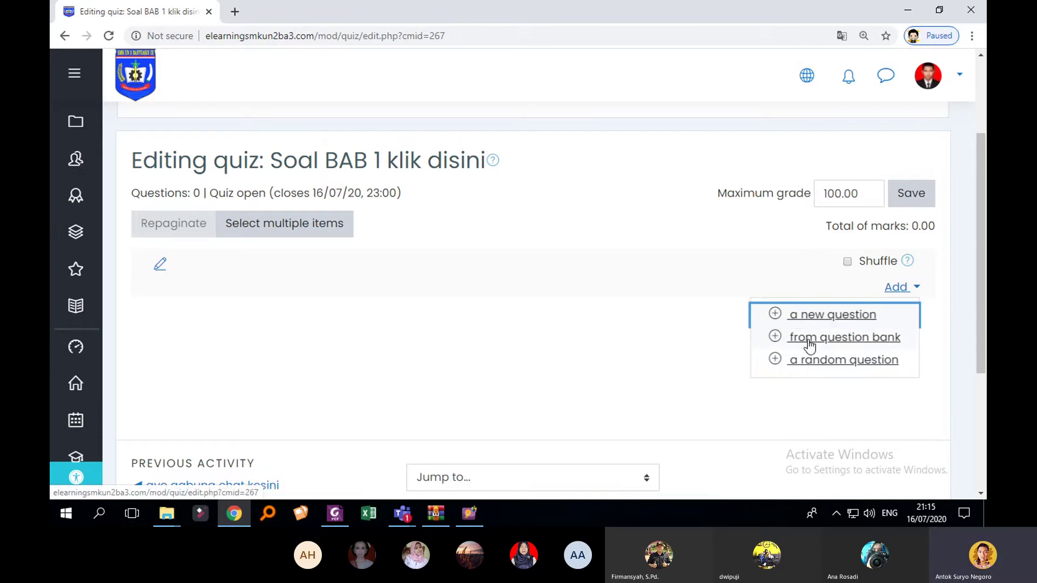
pyautogui.rightClick(661, 220)
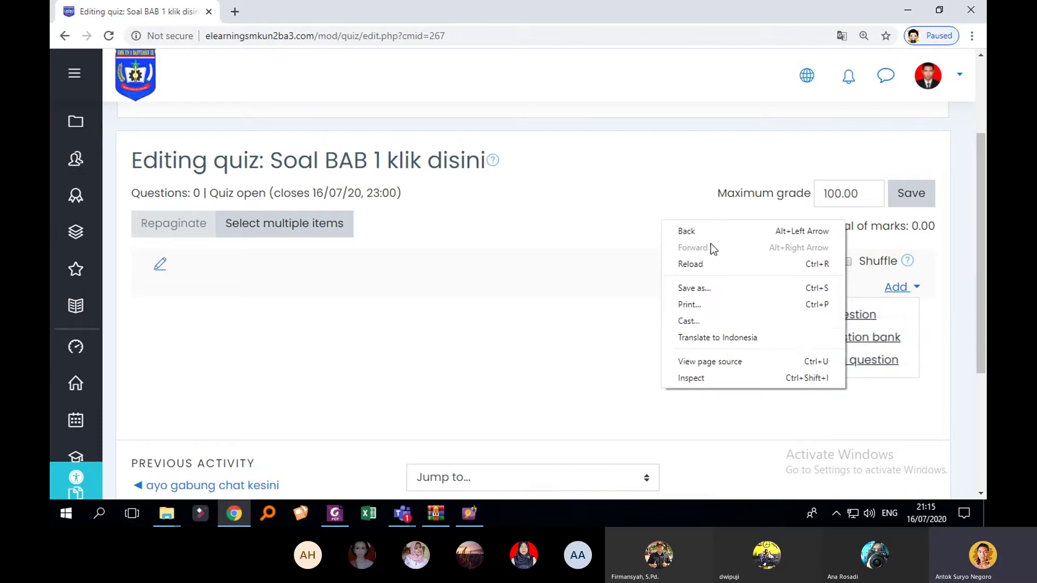
pyautogui.click(712, 341)
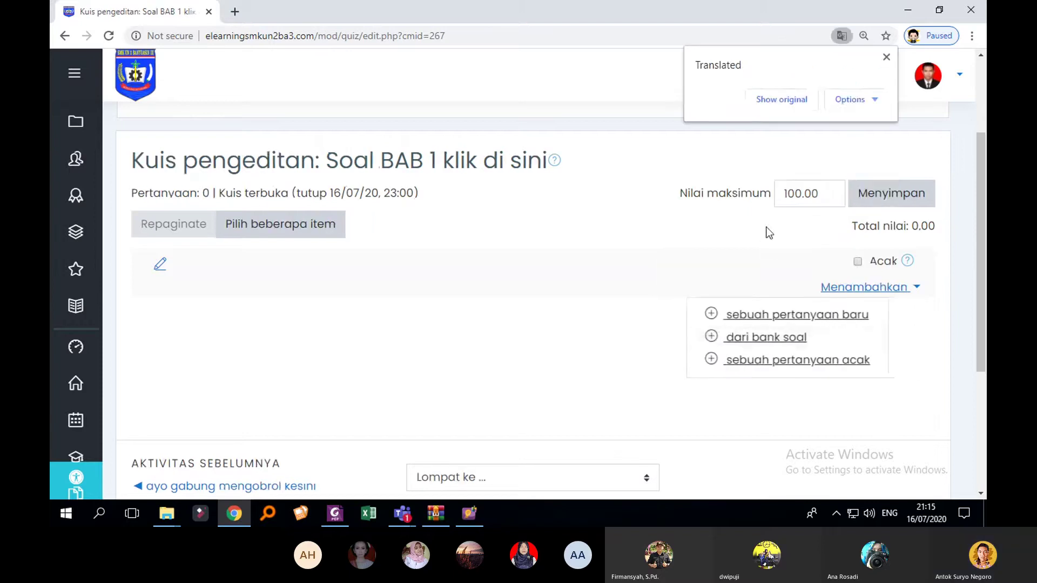
pyautogui.click(886, 57)
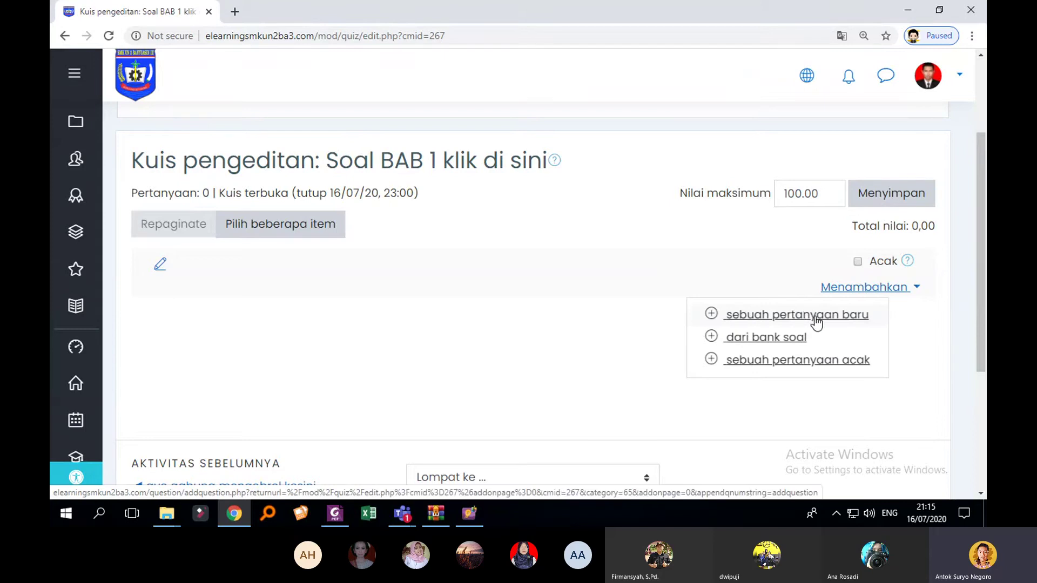
# Step: Start a new question and read the Pilihan ganda, Benar salah, Sesuai, Jawaban singkat, Numerik, Karangan and Dihitung descriptions
pyautogui.click(814, 318)
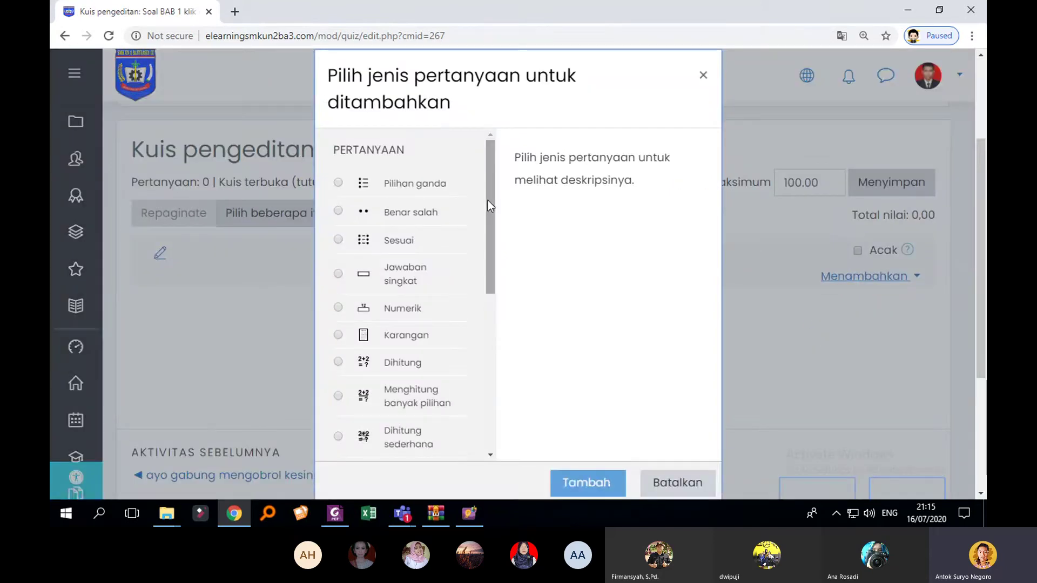
pyautogui.moveTo(487, 199)
pyautogui.mouseDown()
pyautogui.moveTo(486, 212)
pyautogui.moveTo(491, 192)
pyautogui.mouseUp()
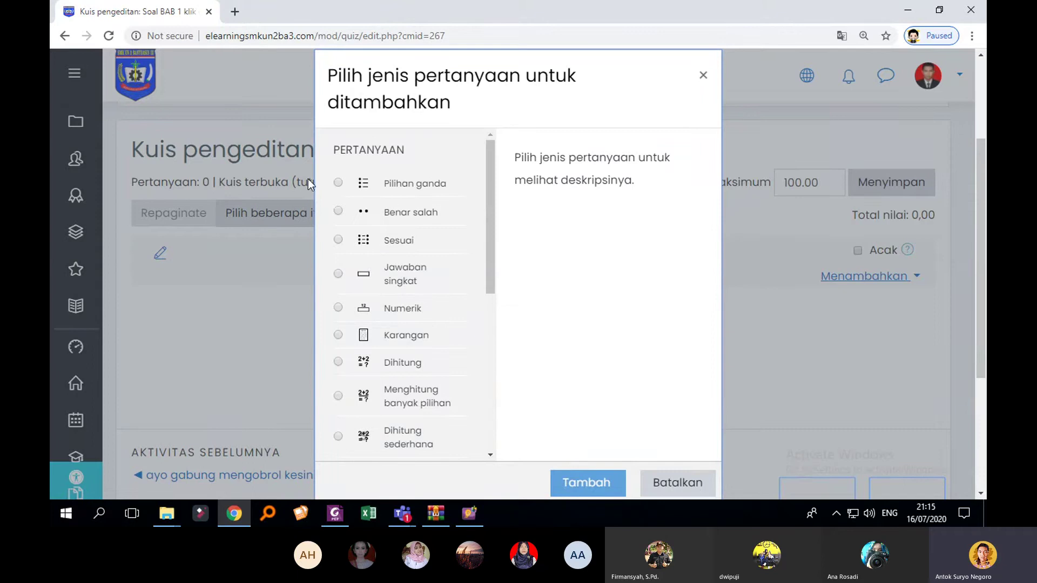
pyautogui.click(338, 185)
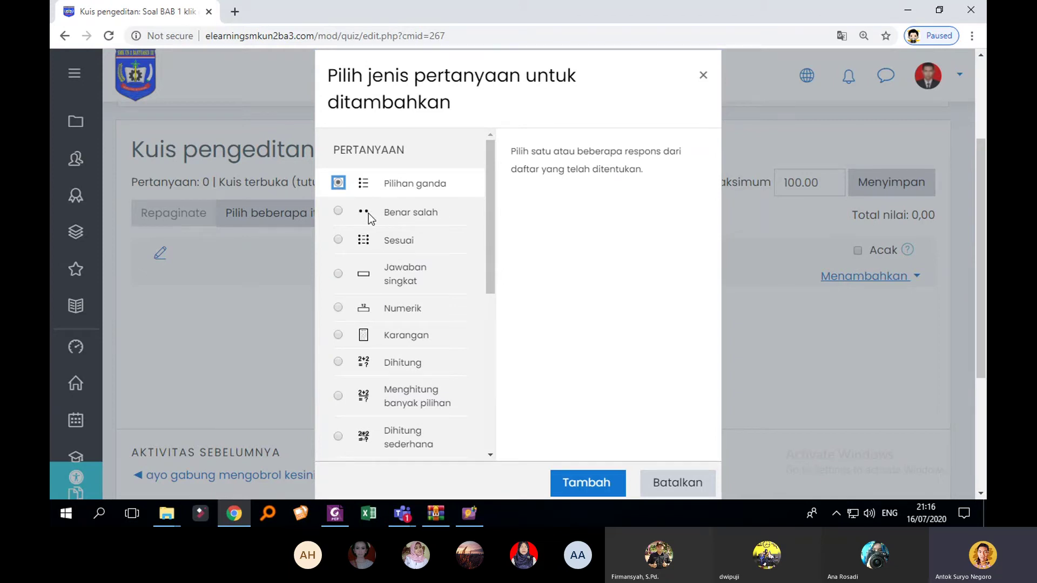
pyautogui.click(346, 214)
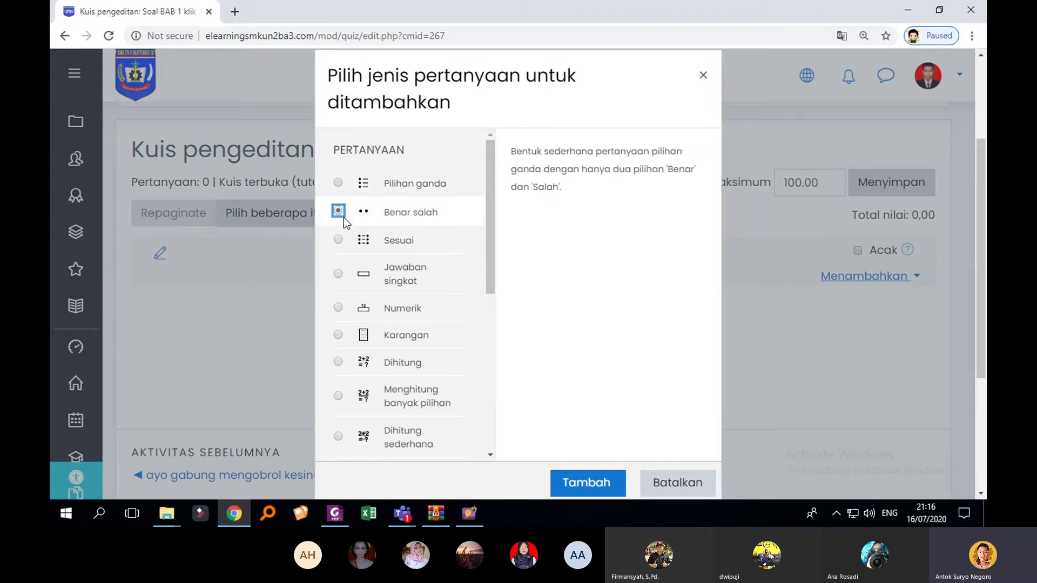
pyautogui.click(341, 240)
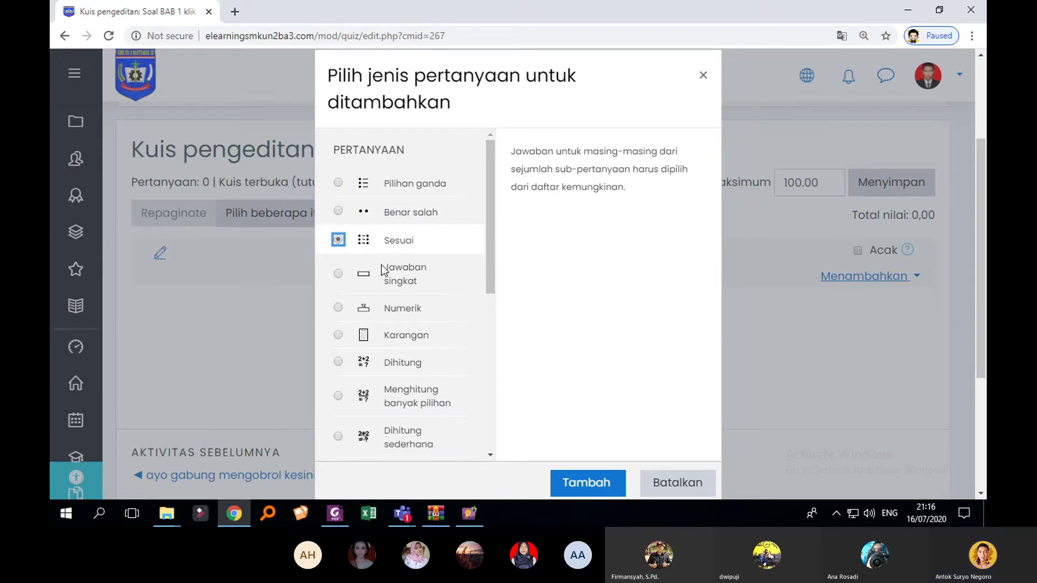
pyautogui.click(339, 274)
pyautogui.scroll(-2, 345, 270)
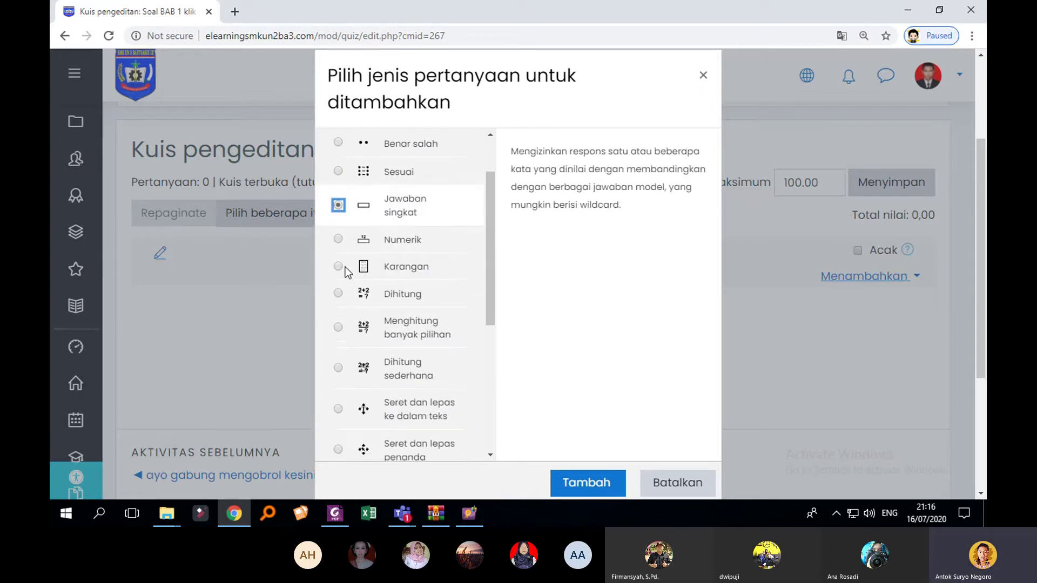
pyautogui.click(338, 235)
pyautogui.scroll(-1, 342, 269)
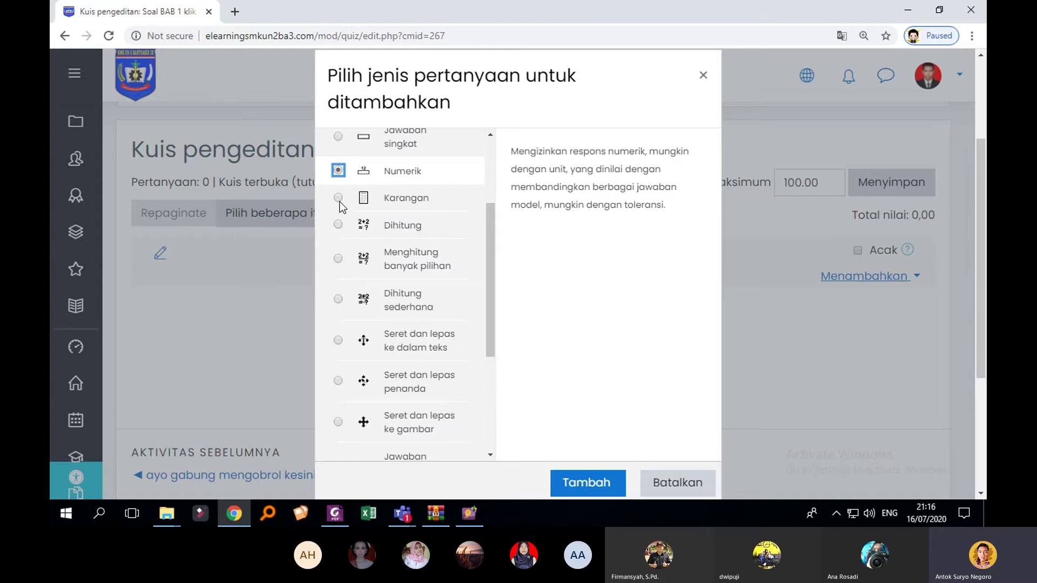
pyautogui.click(339, 200)
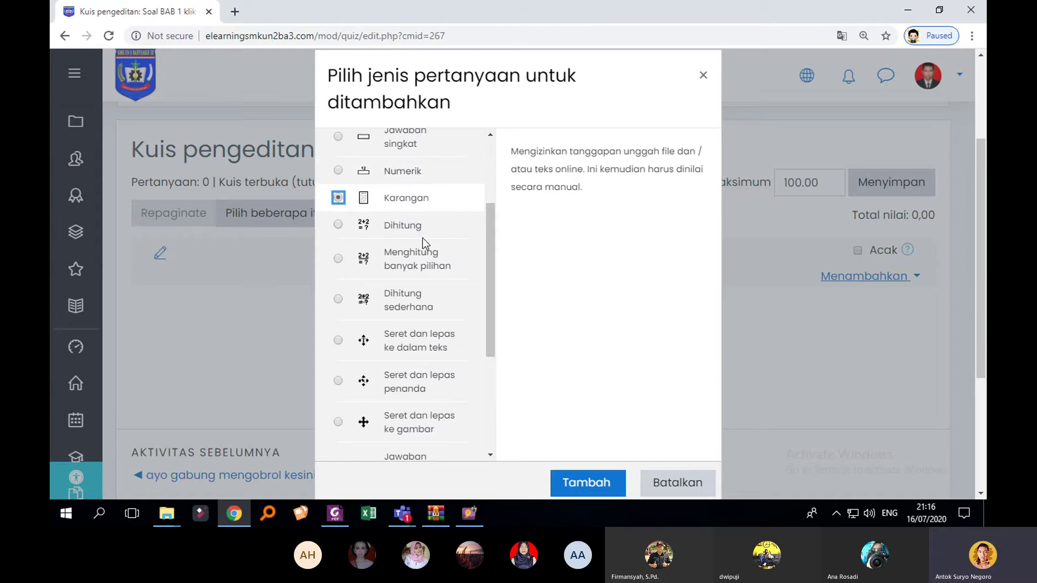
pyautogui.click(339, 225)
# Step: Read the drag-and-drop and random short-answer matching descriptions, then close the dialog without adding
pyautogui.scroll(-2, 370, 249)
pyautogui.click(340, 205)
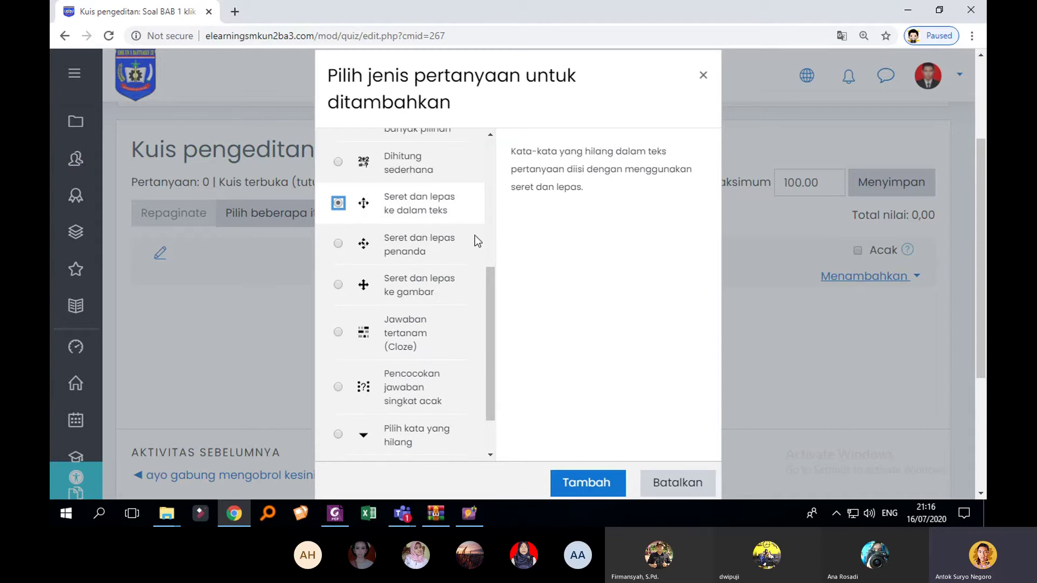
pyautogui.click(340, 243)
pyautogui.click(345, 284)
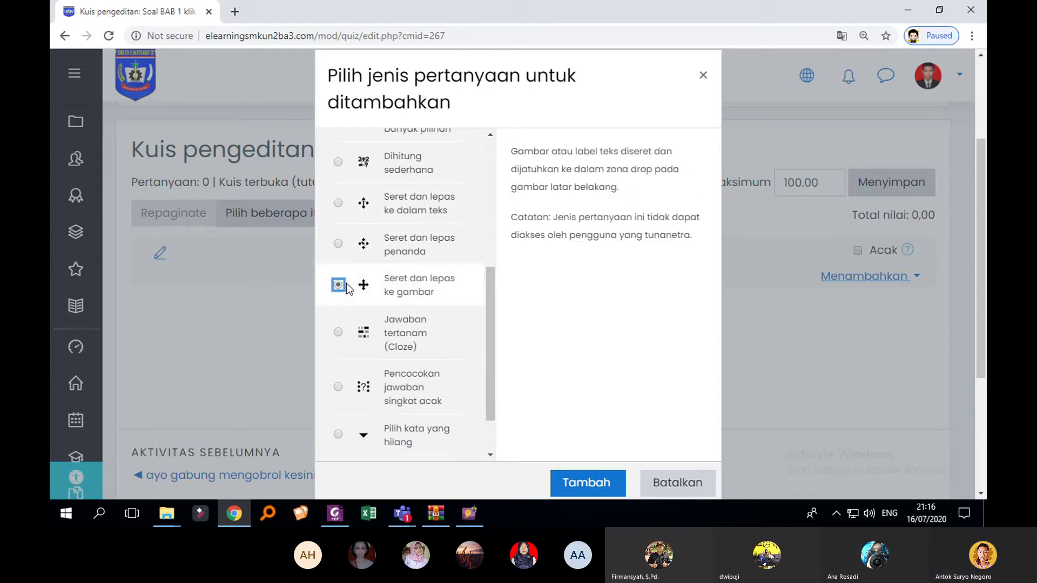
pyautogui.scroll(-2, 357, 287)
pyautogui.click(340, 325)
pyautogui.scroll(-4, 400, 332)
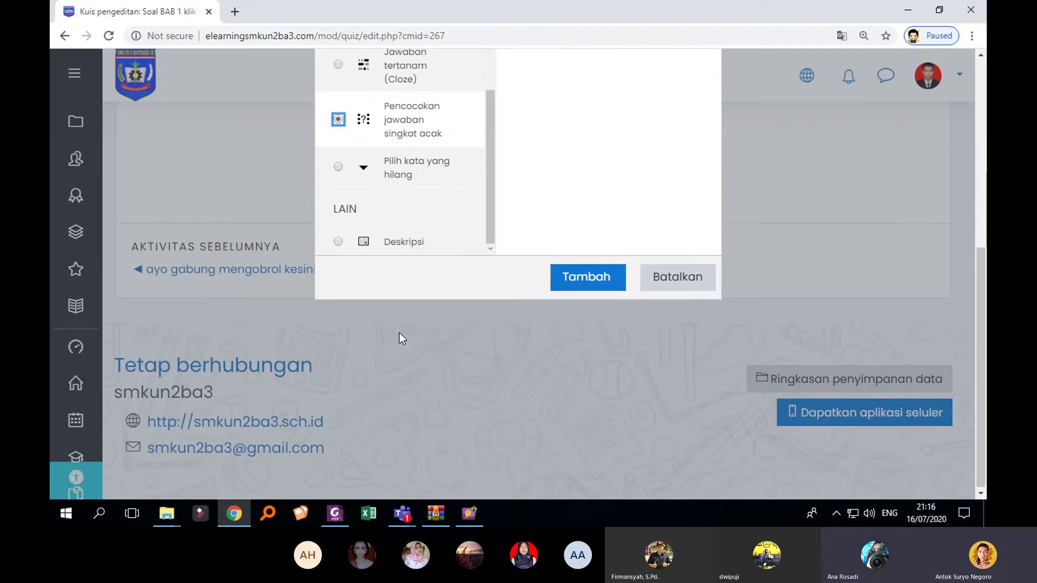
pyautogui.scroll(3, 453, 215)
pyautogui.scroll(4, 693, 194)
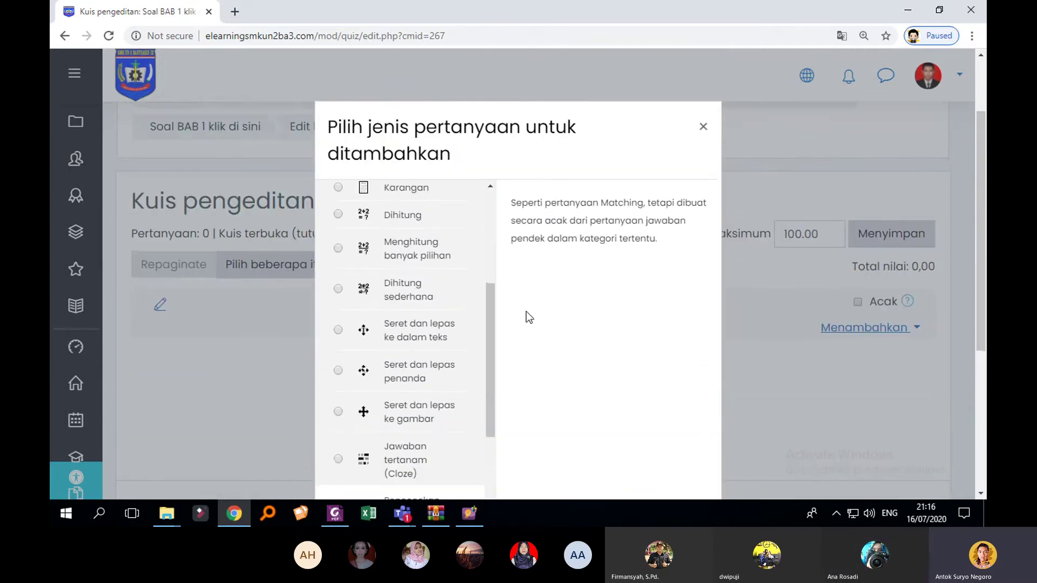
pyautogui.moveTo(490, 330); pyautogui.dragTo(500, 242)
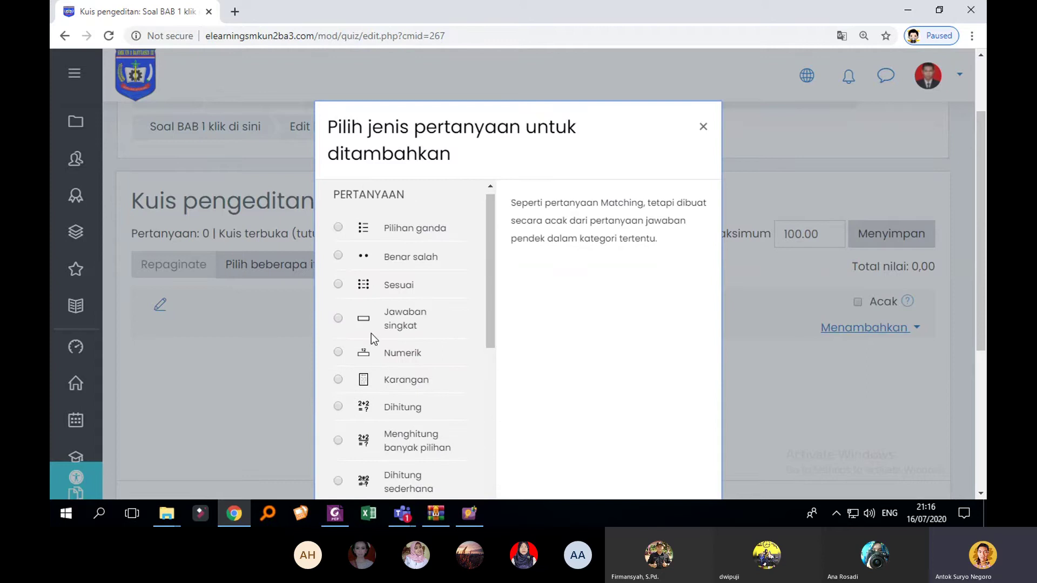
pyautogui.click(338, 319)
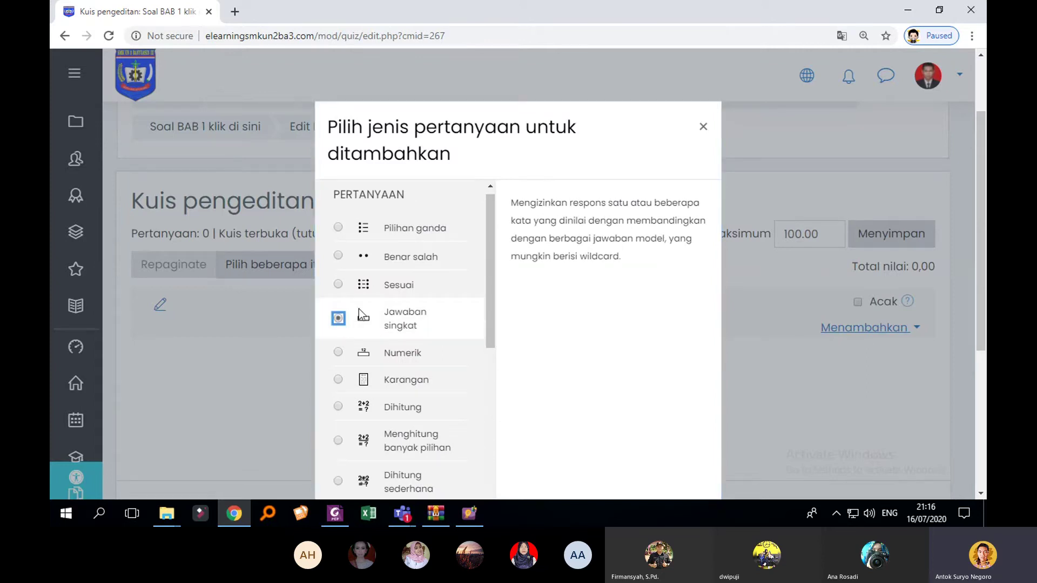
pyautogui.click(703, 127)
pyautogui.scroll(-2, 735, 189)
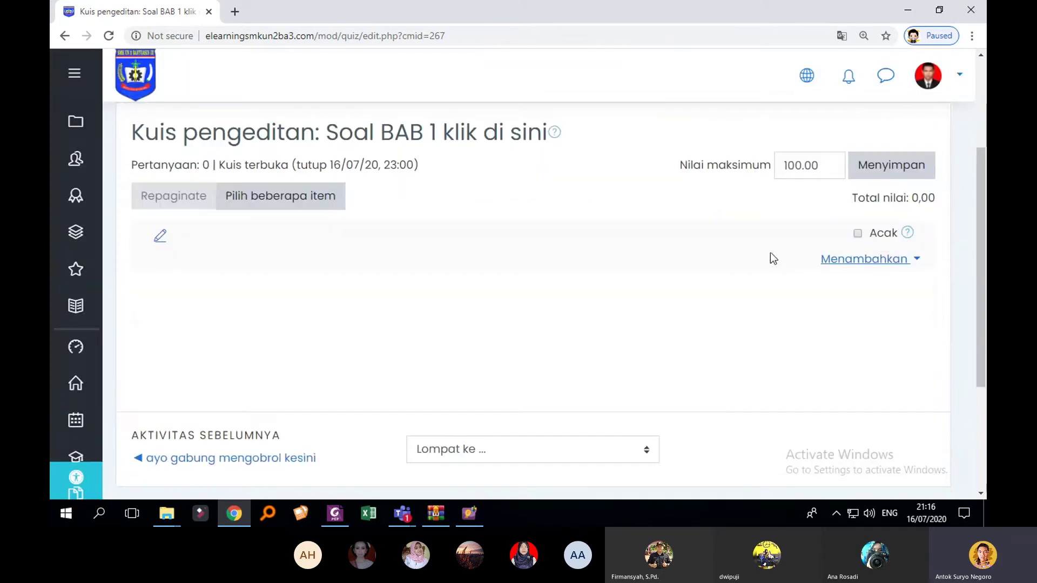
# Step: Open the question bank and show the TA2D3D BAB 19 EVALUASI 3D category
pyautogui.click(891, 264)
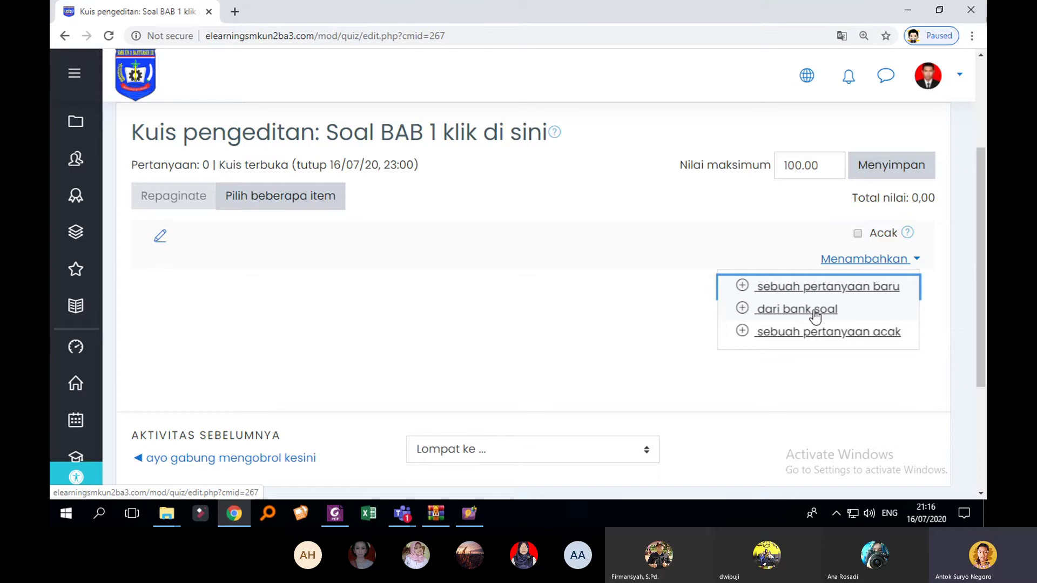
pyautogui.click(816, 312)
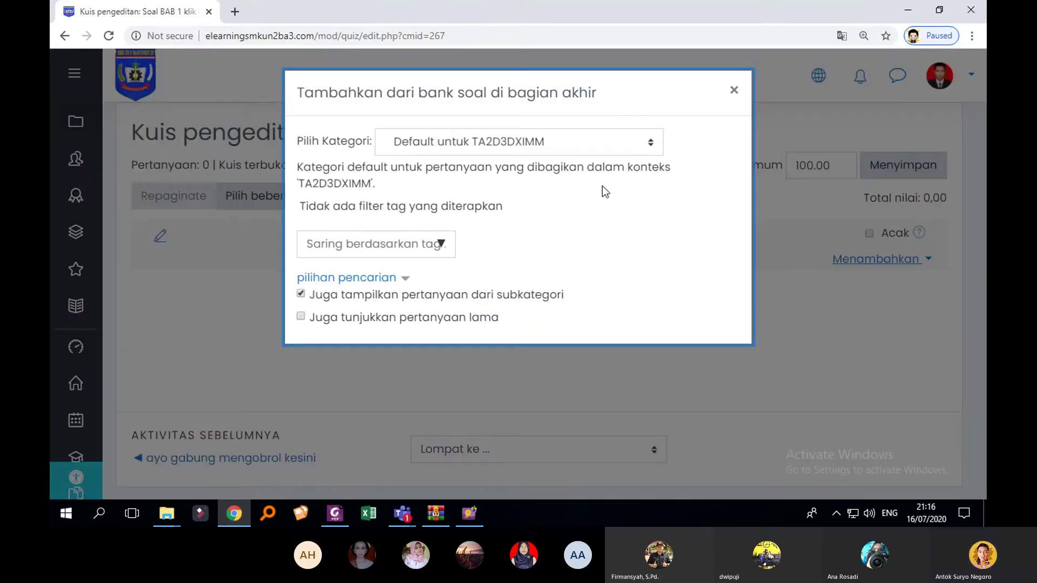
pyautogui.click(578, 139)
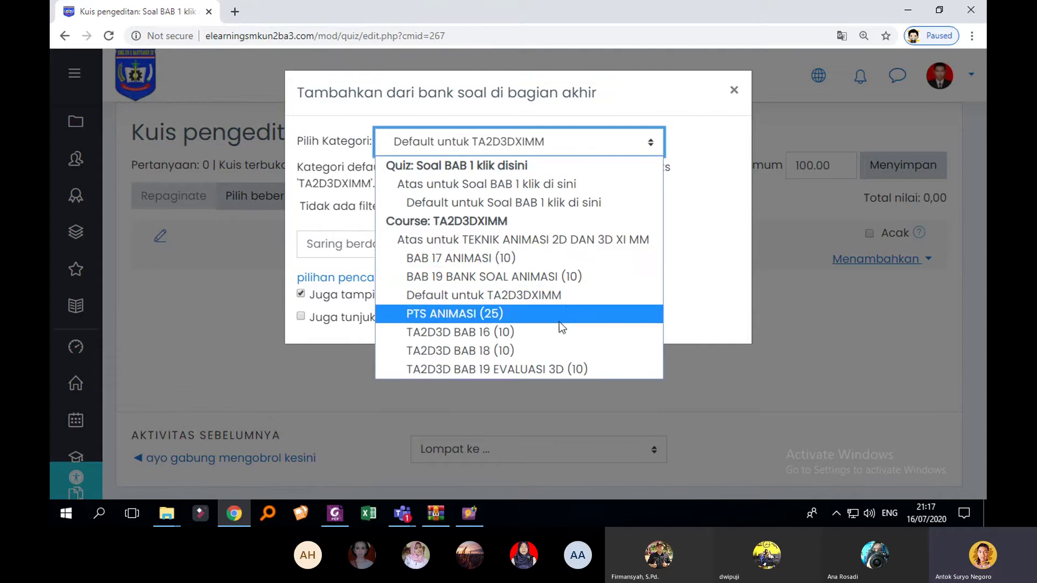
pyautogui.click(549, 369)
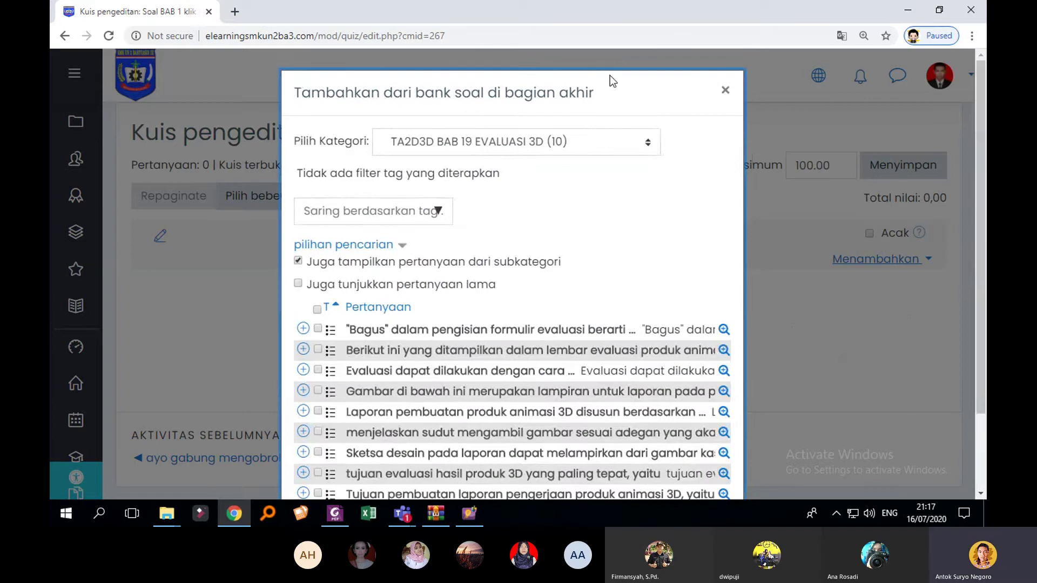
# Step: Add the Laporan pembuatan, Berikut ini and Tujuan pembuatan questions to the quiz
pyautogui.scroll(-2, 840, 179)
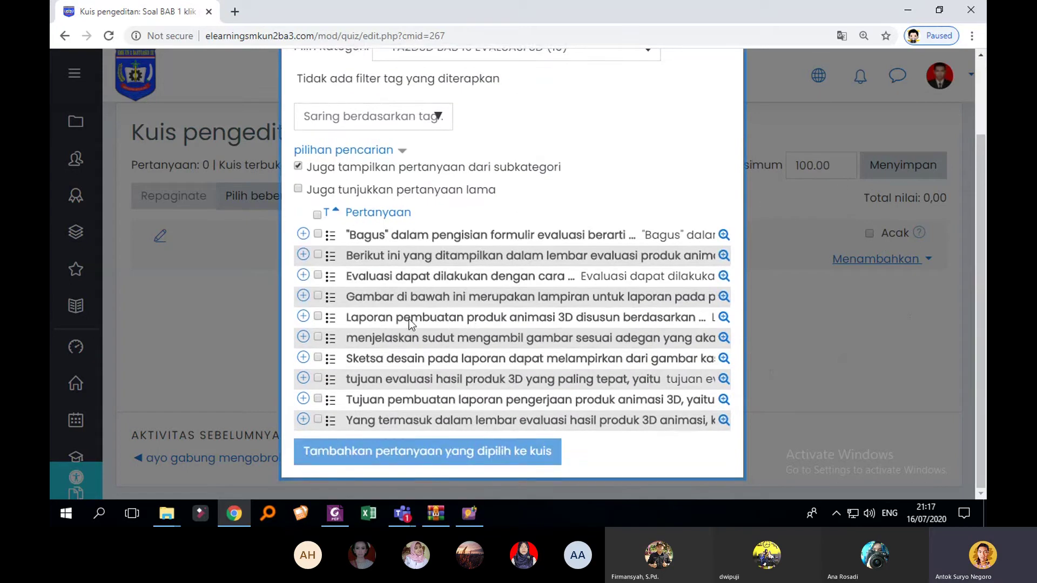
pyautogui.click(318, 317)
pyautogui.click(318, 255)
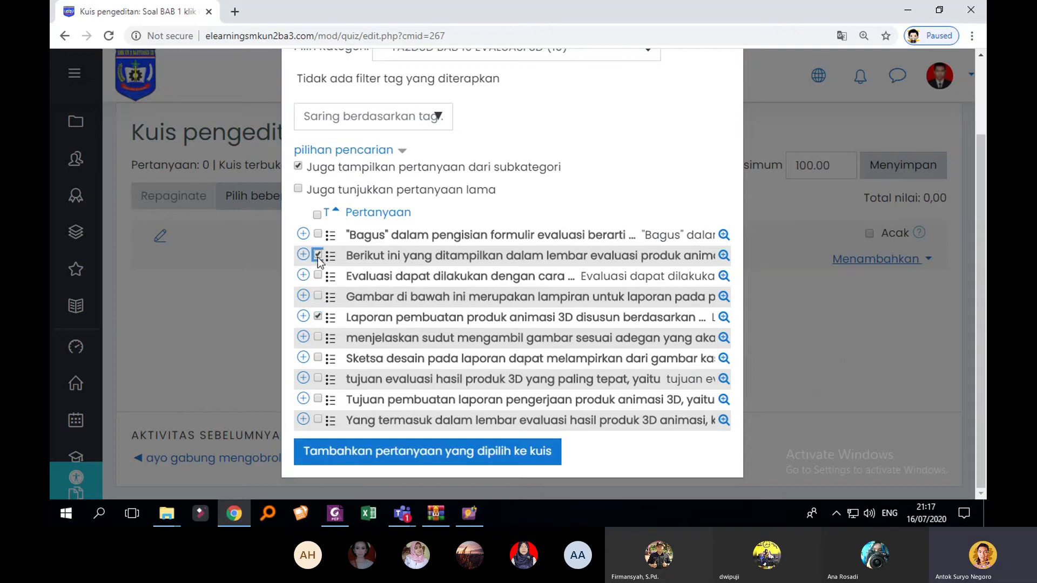
pyautogui.click(318, 399)
pyautogui.click(414, 459)
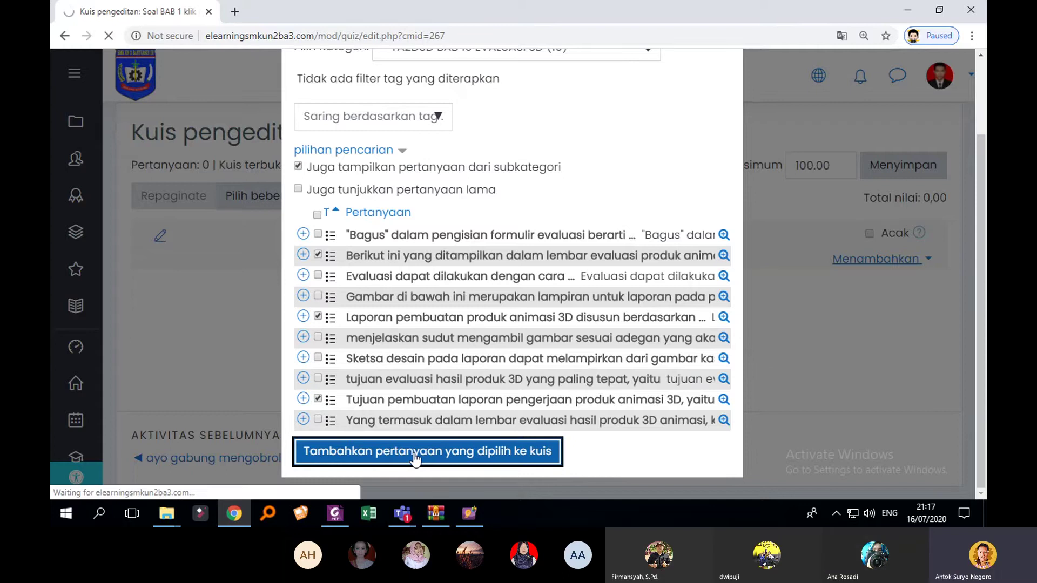
pyautogui.scroll(-4, 367, 378)
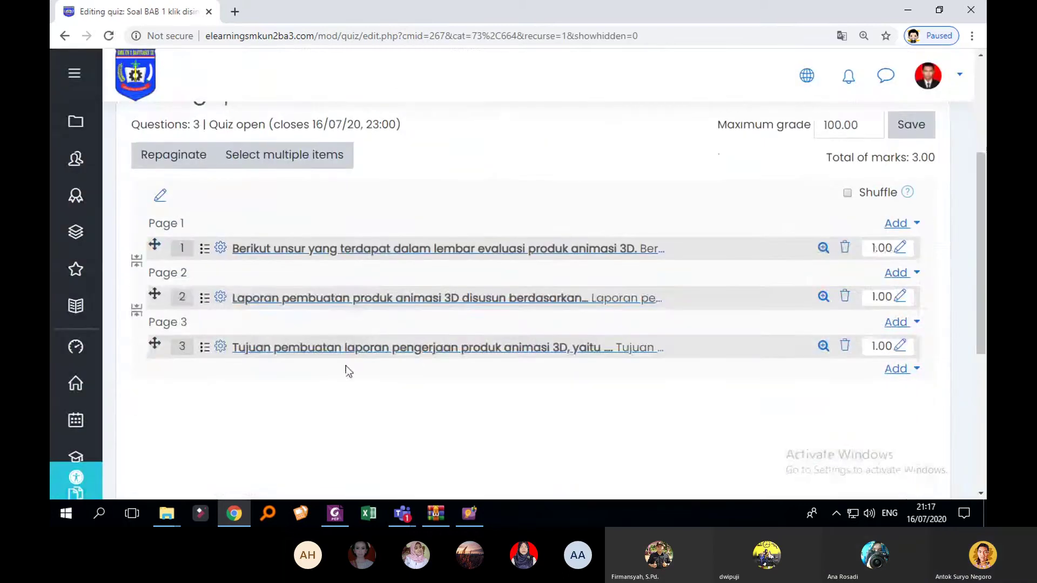
pyautogui.scroll(3, 655, 324)
pyautogui.scroll(-1, 886, 340)
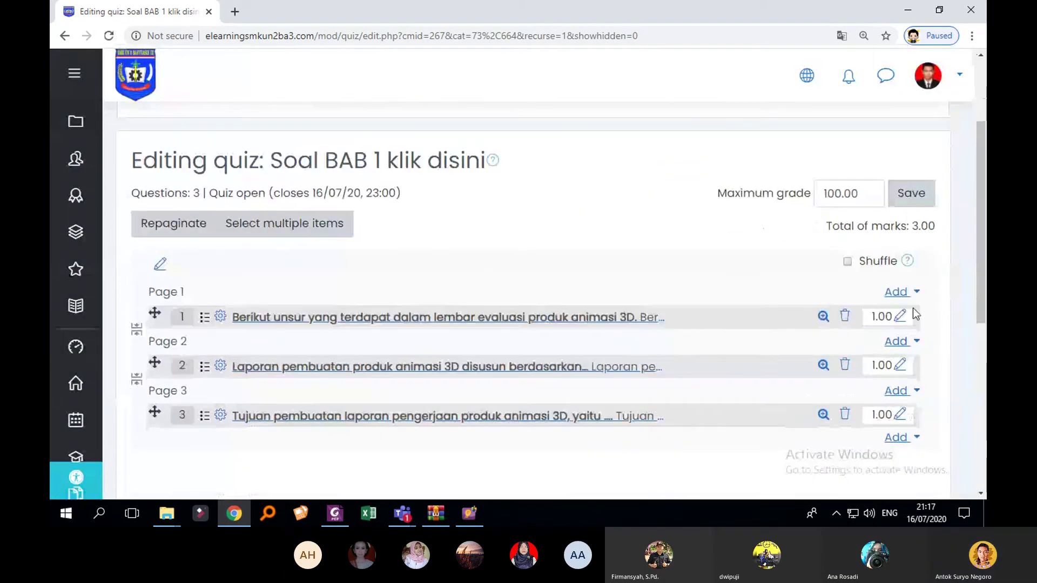
# Step: Open the question bank for page 1 and show the PTS ANIMASI category
pyautogui.click(911, 296)
pyautogui.click(912, 296)
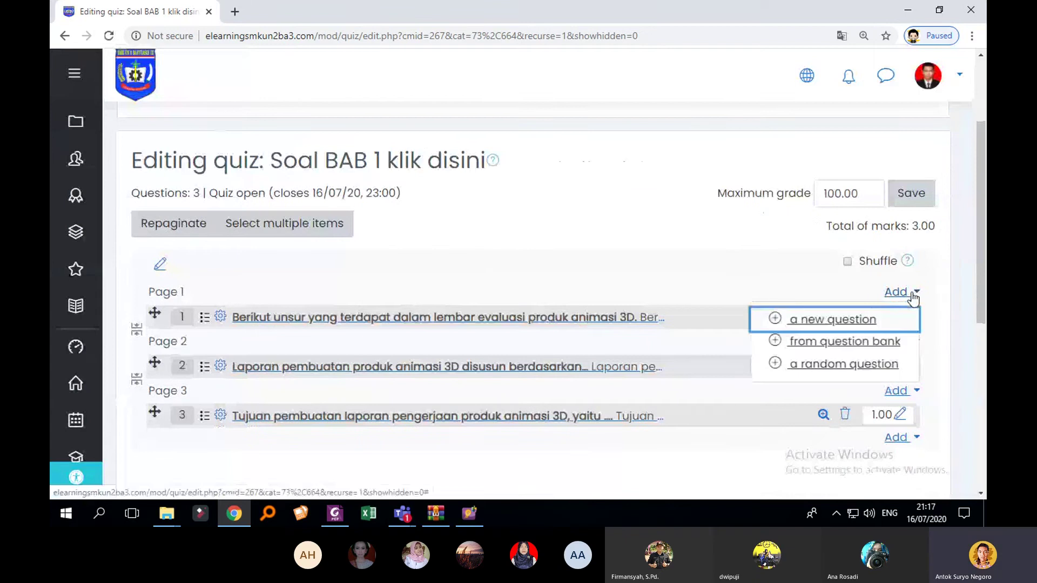
pyautogui.click(844, 340)
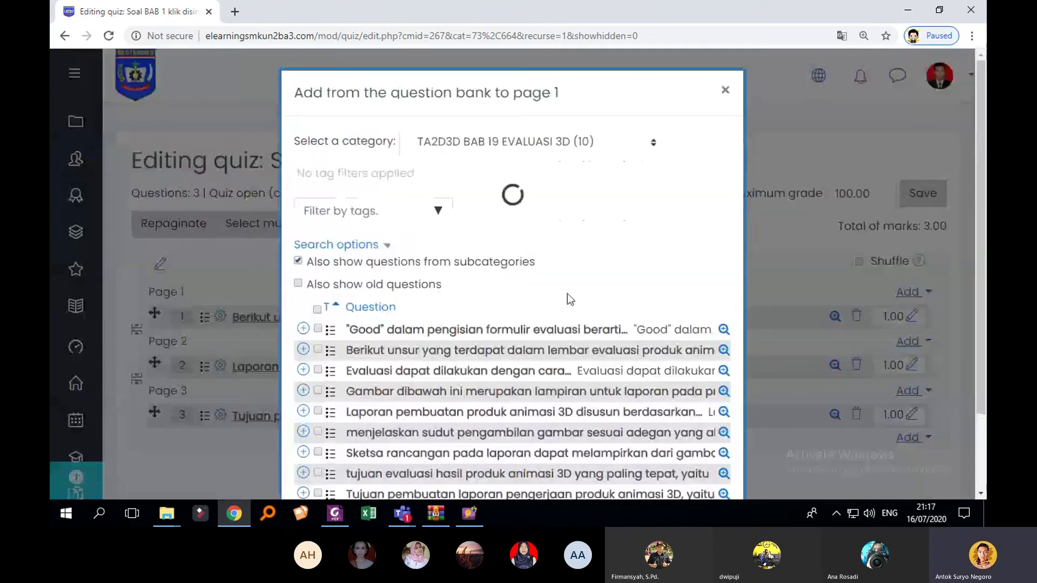
pyautogui.scroll(-2, 478, 322)
pyautogui.scroll(2, 473, 318)
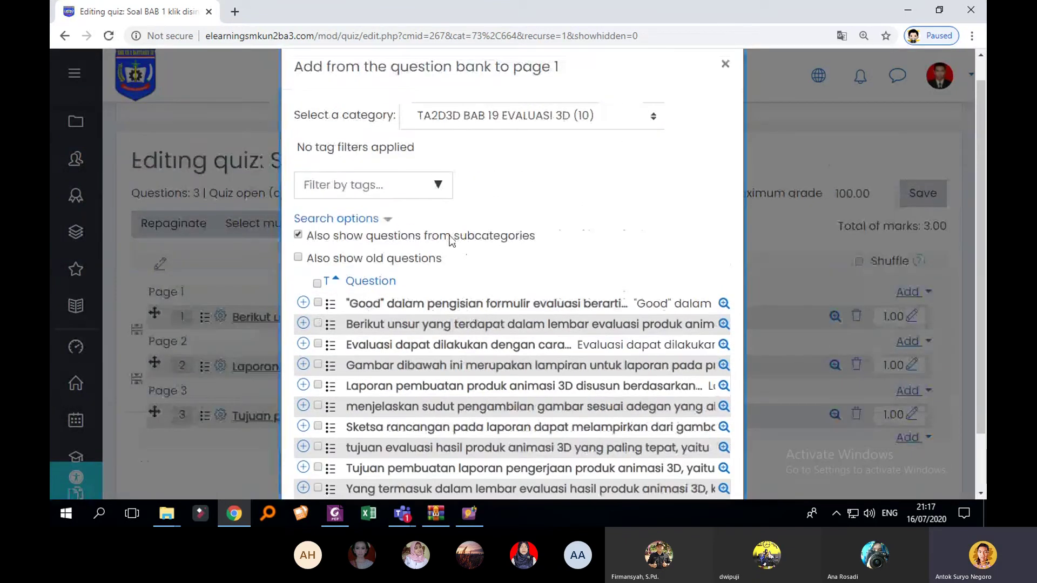
pyautogui.click(591, 112)
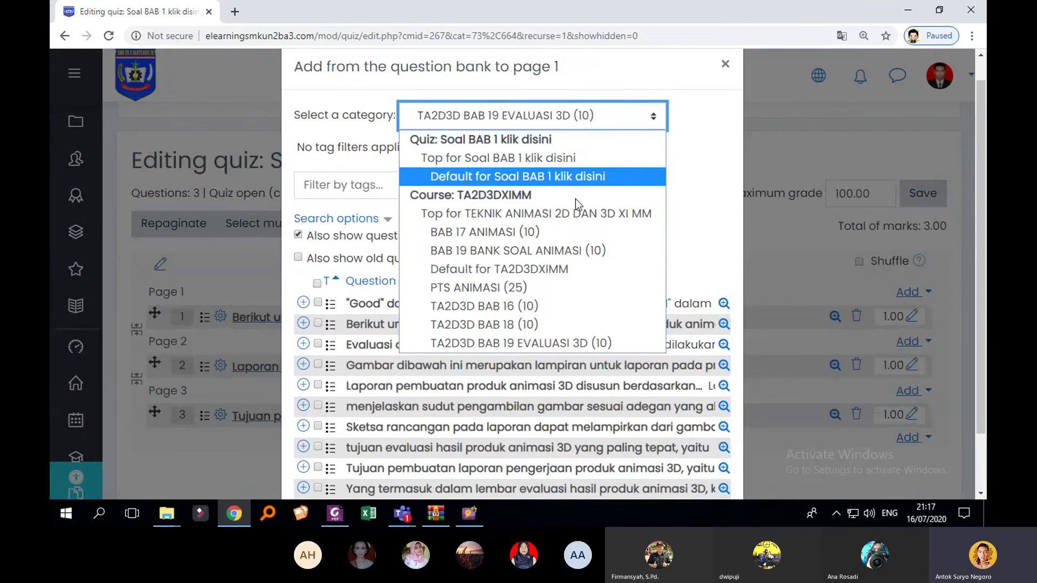
pyautogui.click(531, 287)
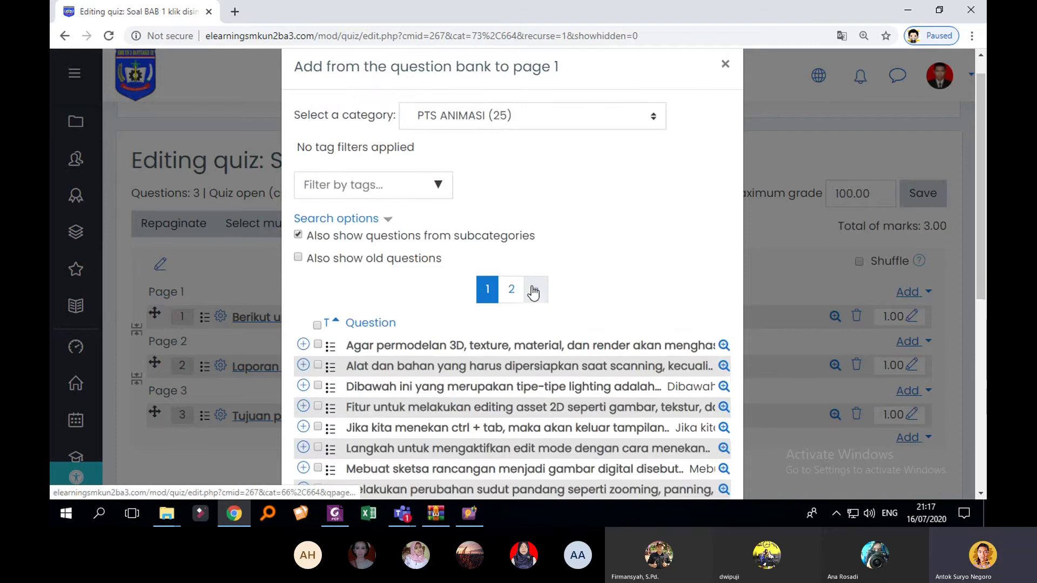
# Step: Tick all the listed PTS ANIMASI questions, then untick them again
pyautogui.scroll(-3, 481, 287)
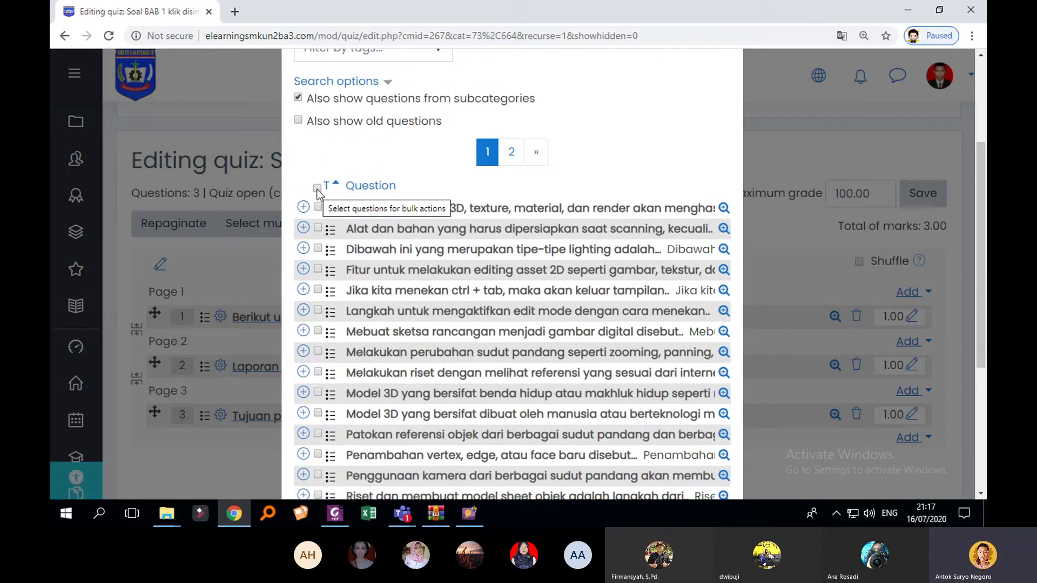
pyautogui.click(317, 188)
pyautogui.scroll(-4, 414, 351)
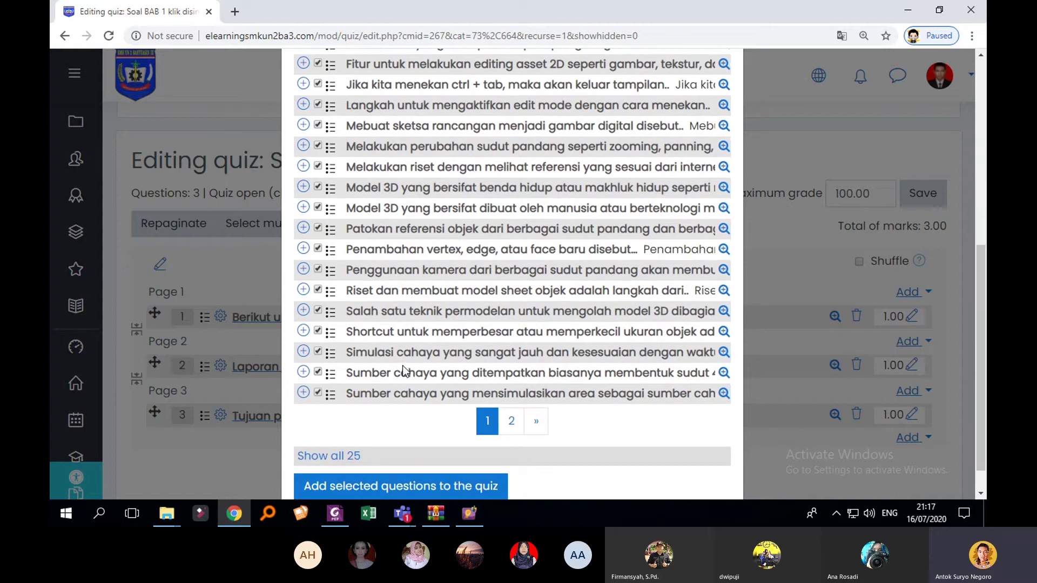
pyautogui.scroll(3, 403, 365)
pyautogui.click(318, 120)
pyautogui.scroll(-3, 387, 203)
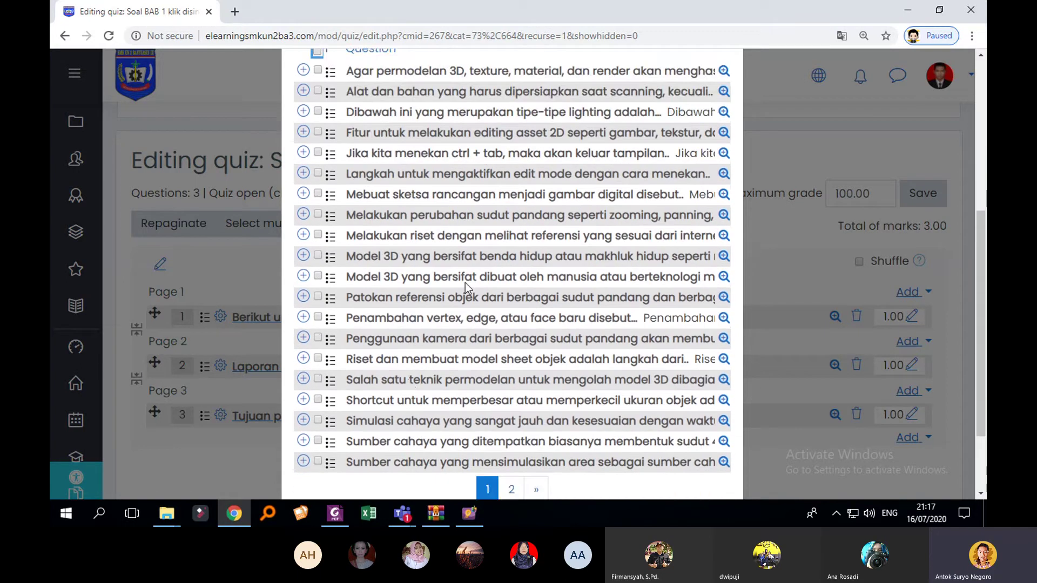
pyautogui.scroll(-1, 467, 241)
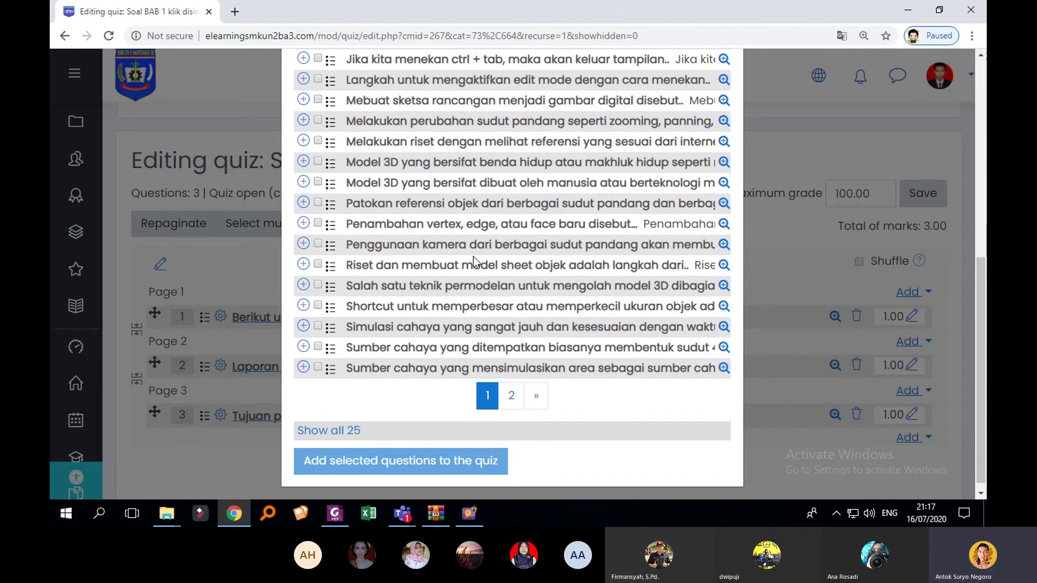
# Step: List all 25 PTS ANIMASI questions, select them all and add them to the quiz
pyautogui.click(348, 426)
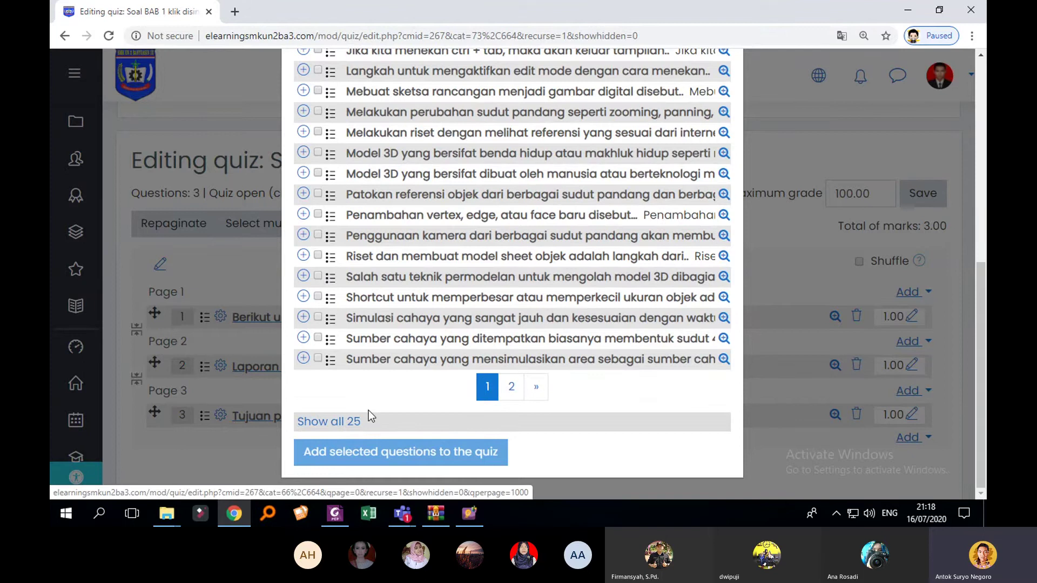
pyautogui.scroll(-3, 384, 384)
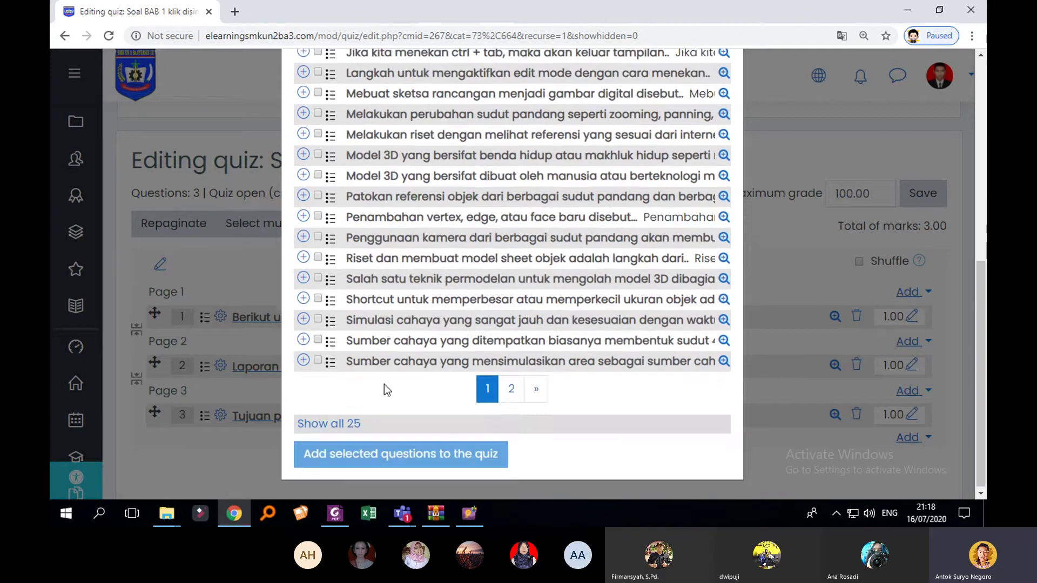
pyautogui.click(342, 423)
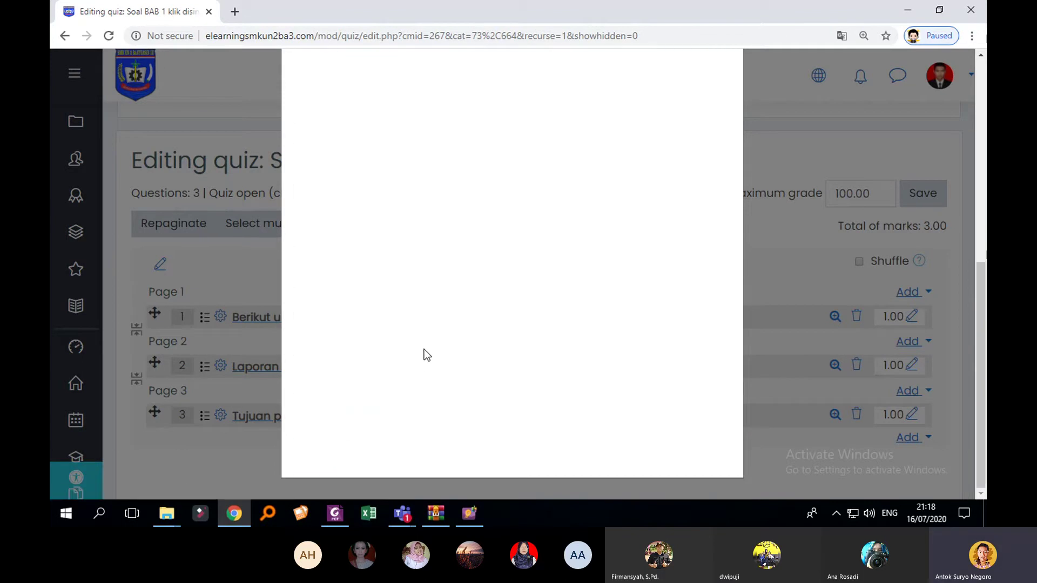
pyautogui.scroll(2, 394, 380)
pyautogui.scroll(2, 394, 380)
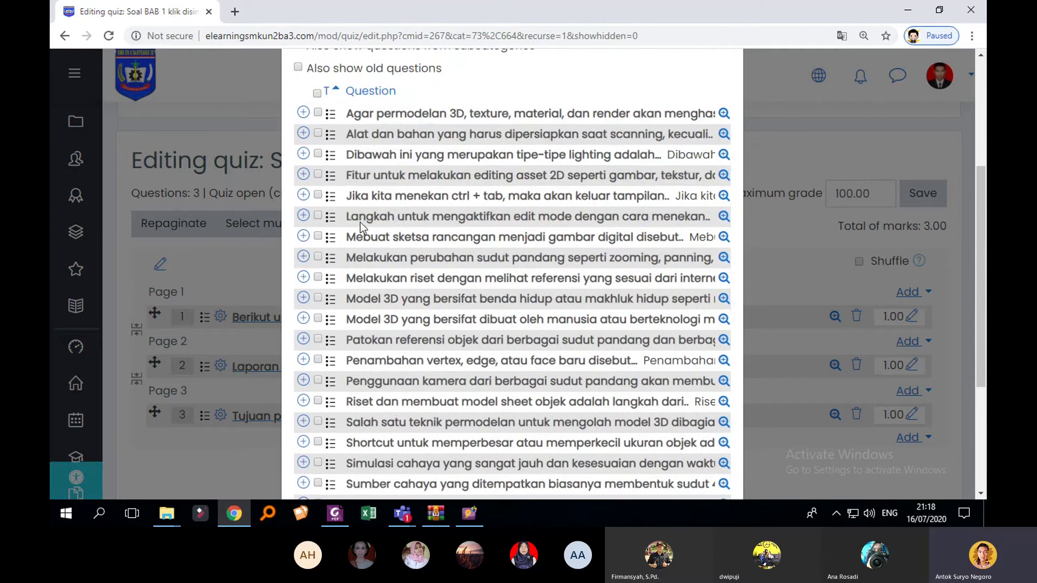
pyautogui.scroll(-4, 358, 279)
pyautogui.scroll(3, 386, 350)
pyautogui.scroll(3, 385, 350)
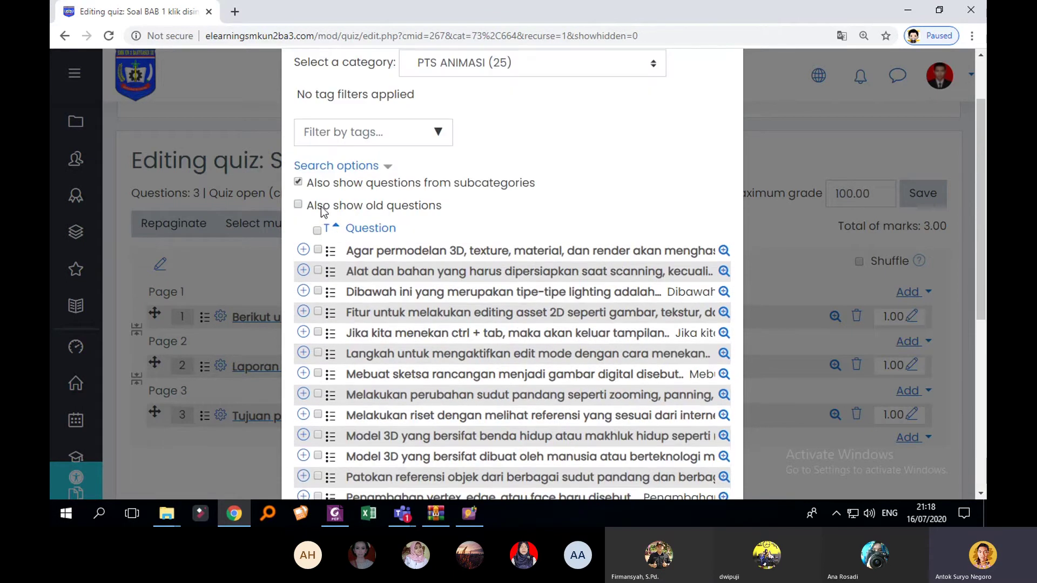
pyautogui.click(317, 231)
pyautogui.scroll(-6, 378, 283)
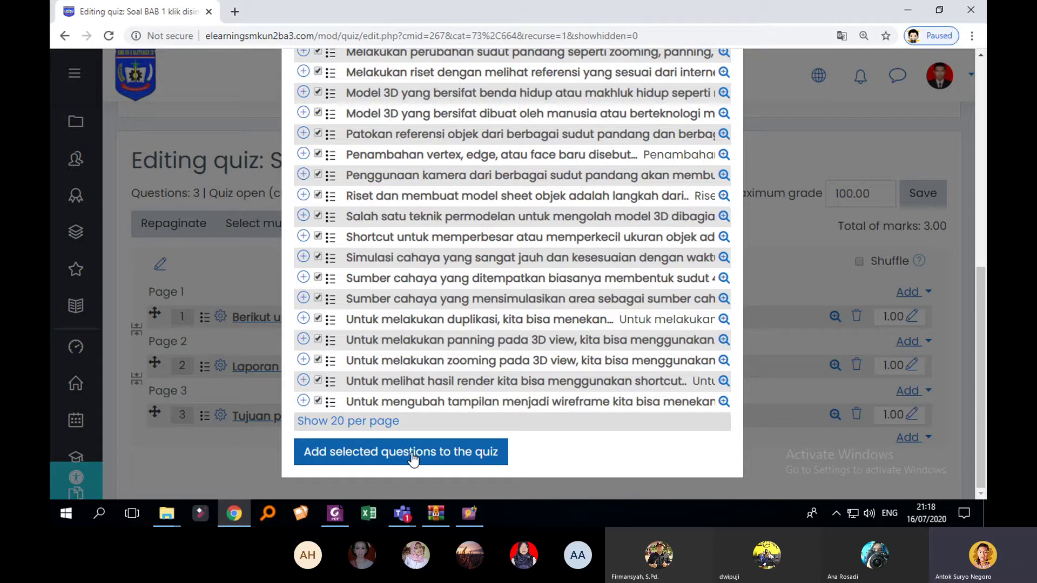
pyautogui.click(411, 452)
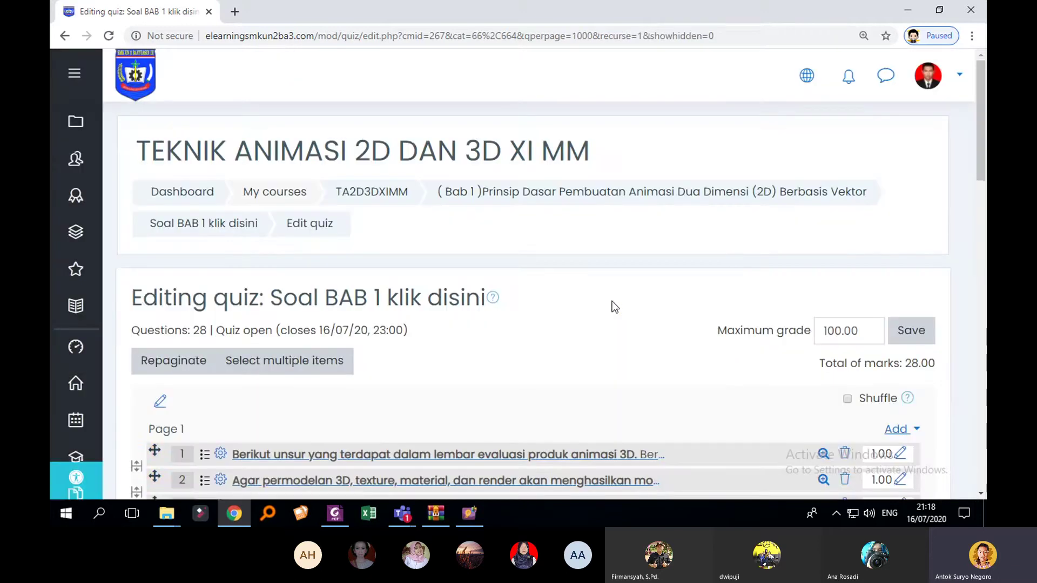
pyautogui.scroll(-15, 652, 310)
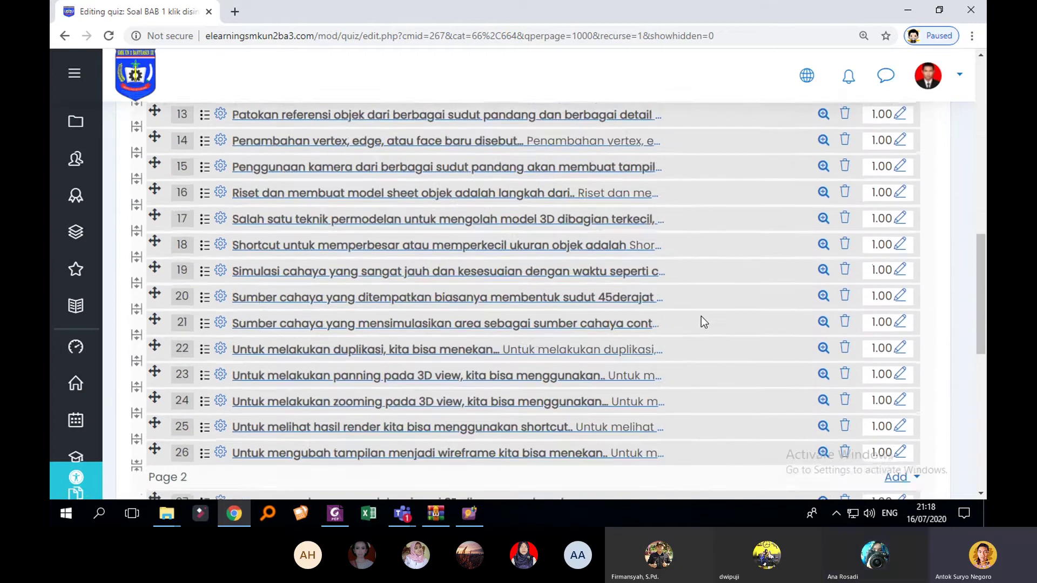
pyautogui.scroll(15, 709, 342)
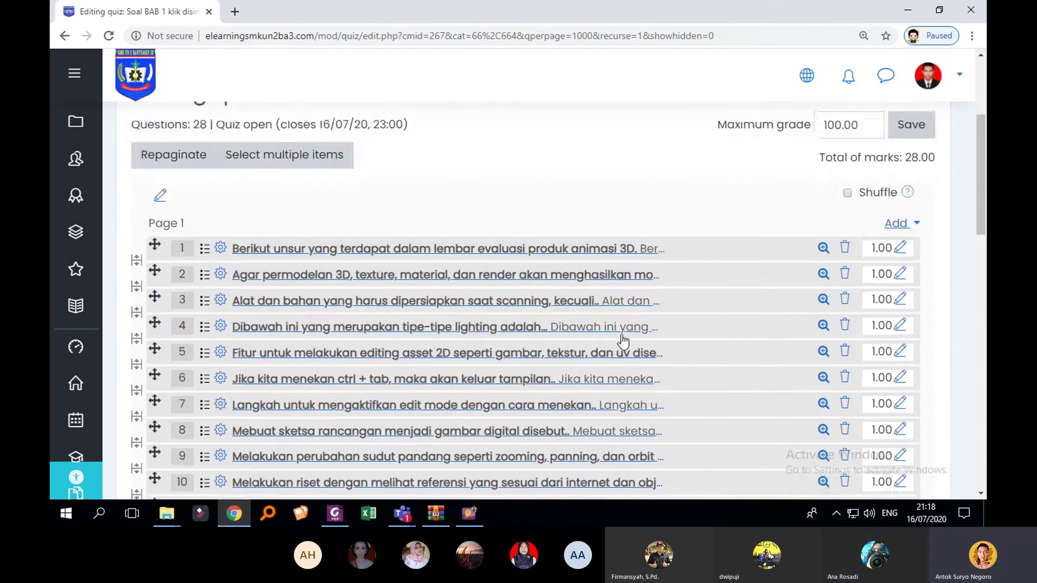
pyautogui.scroll(-3, 551, 337)
pyautogui.scroll(1, 494, 322)
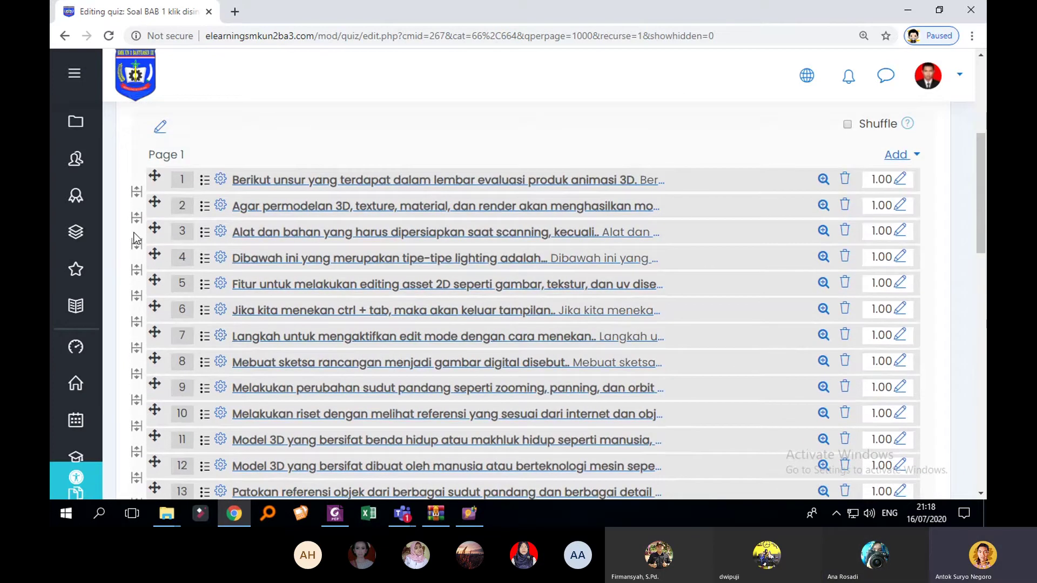
pyautogui.scroll(3, 160, 199)
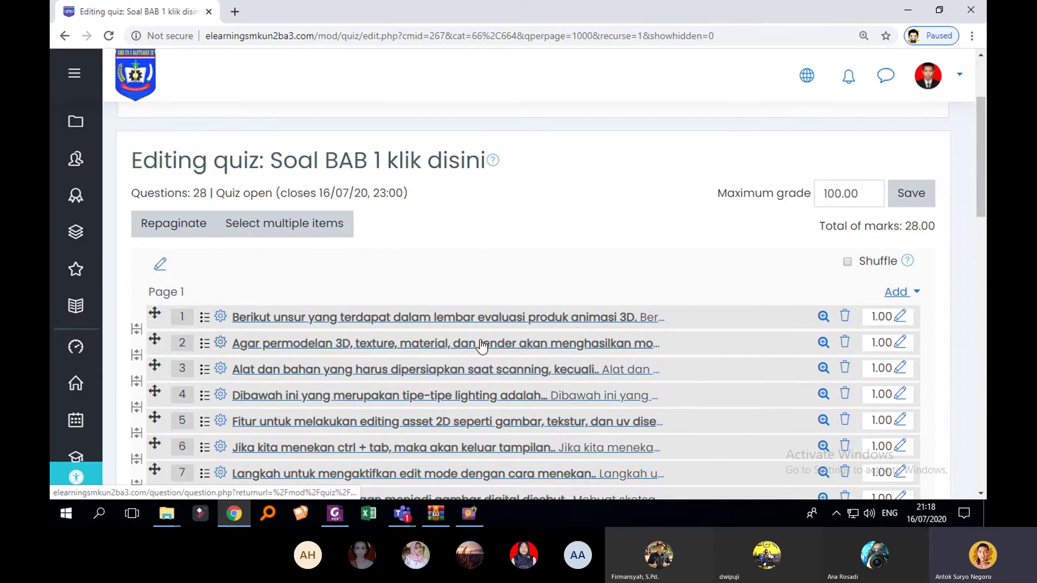
pyautogui.scroll(-1, 529, 295)
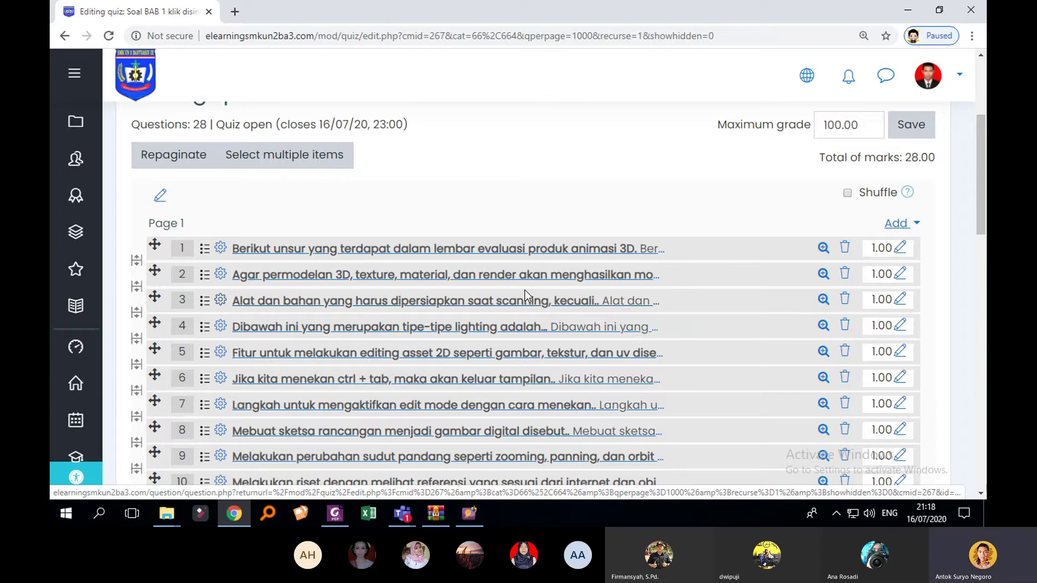
pyautogui.scroll(2, 523, 292)
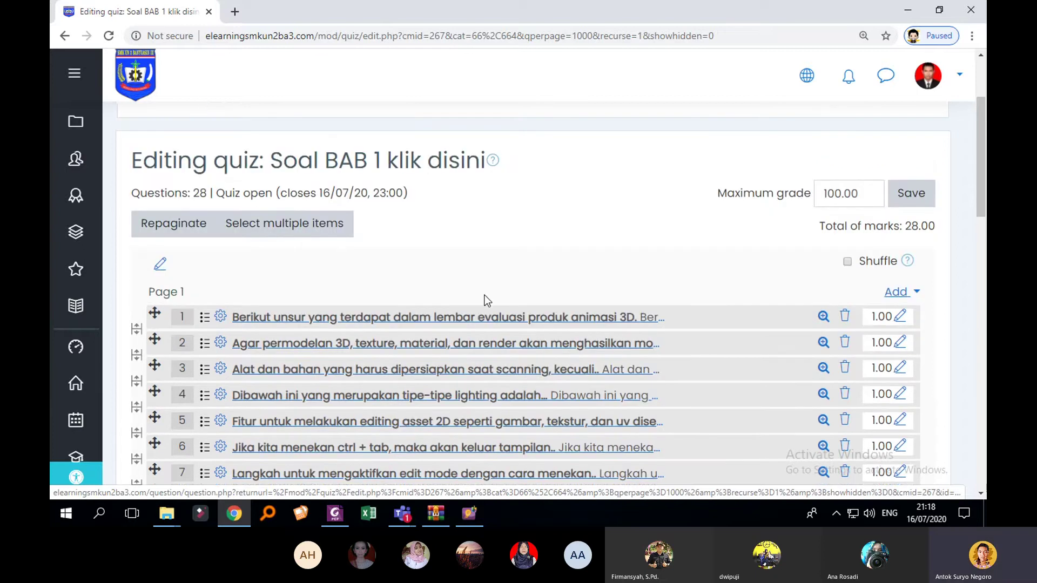
# Step: Repaginate the quiz with Unlimited questions per page and review the 28 questions
pyautogui.click(198, 233)
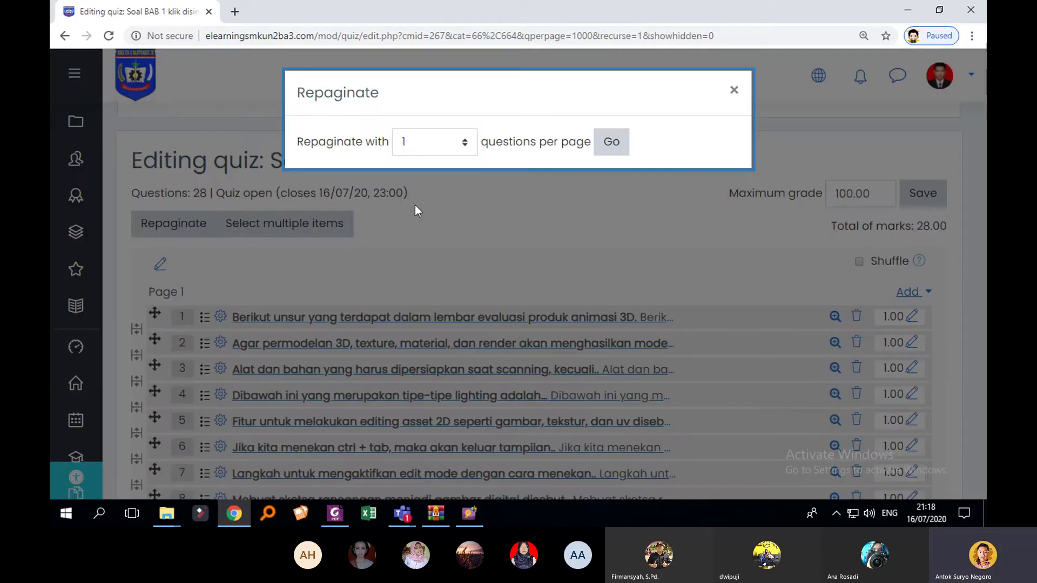
pyautogui.click(465, 144)
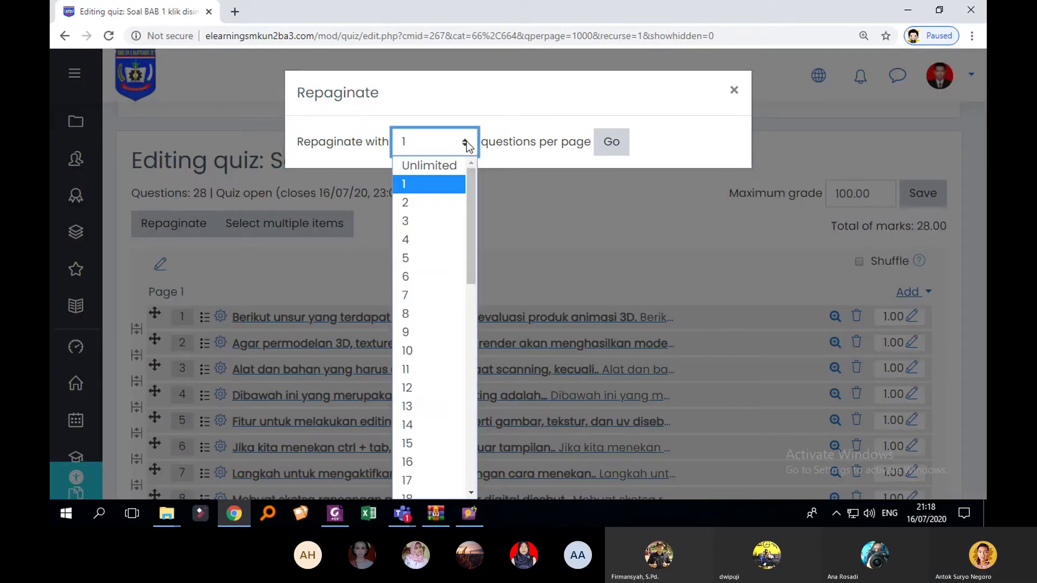
pyautogui.click(440, 164)
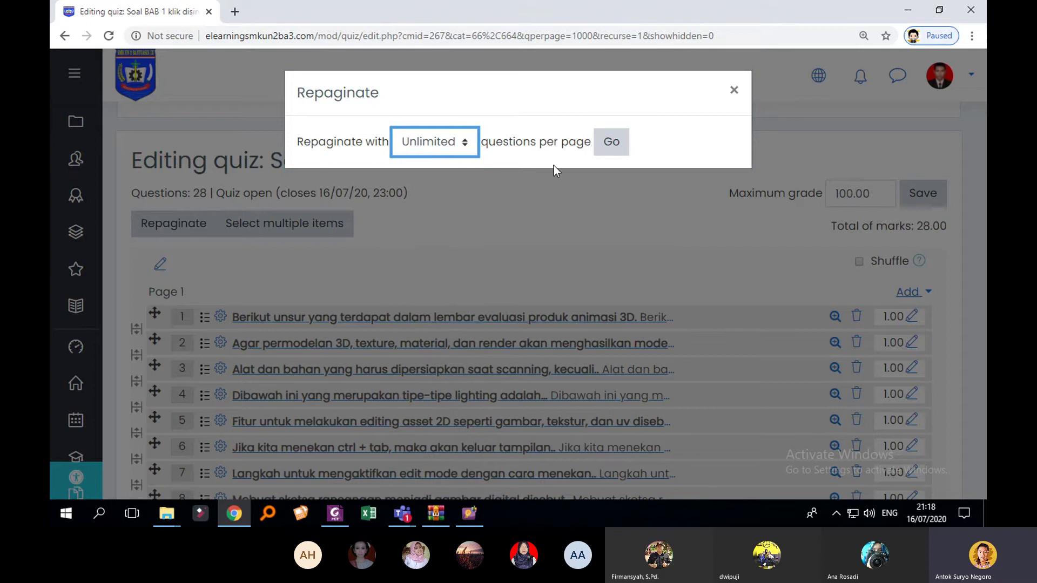
pyautogui.click(622, 156)
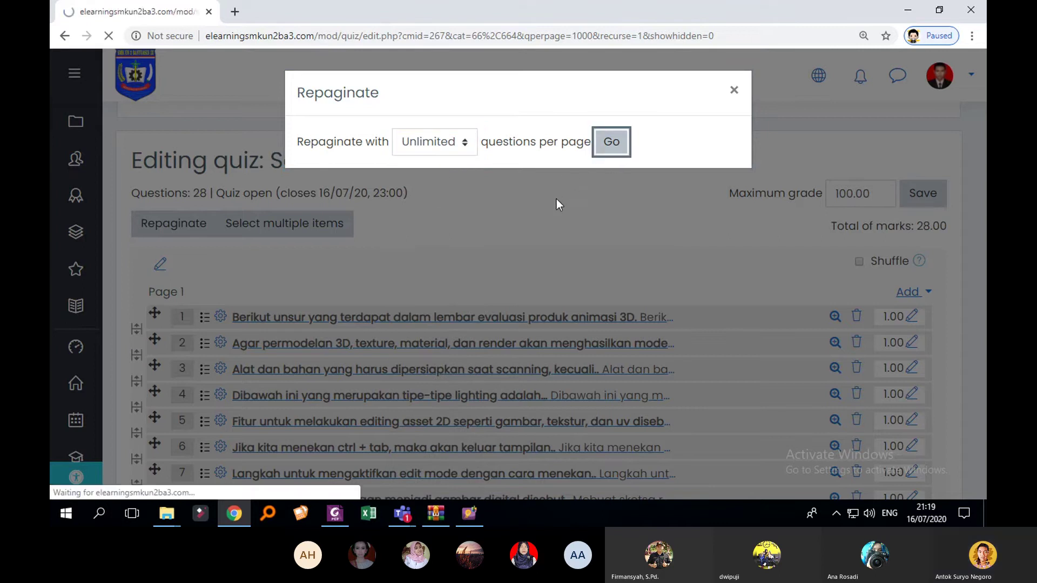
pyautogui.scroll(-3, 463, 272)
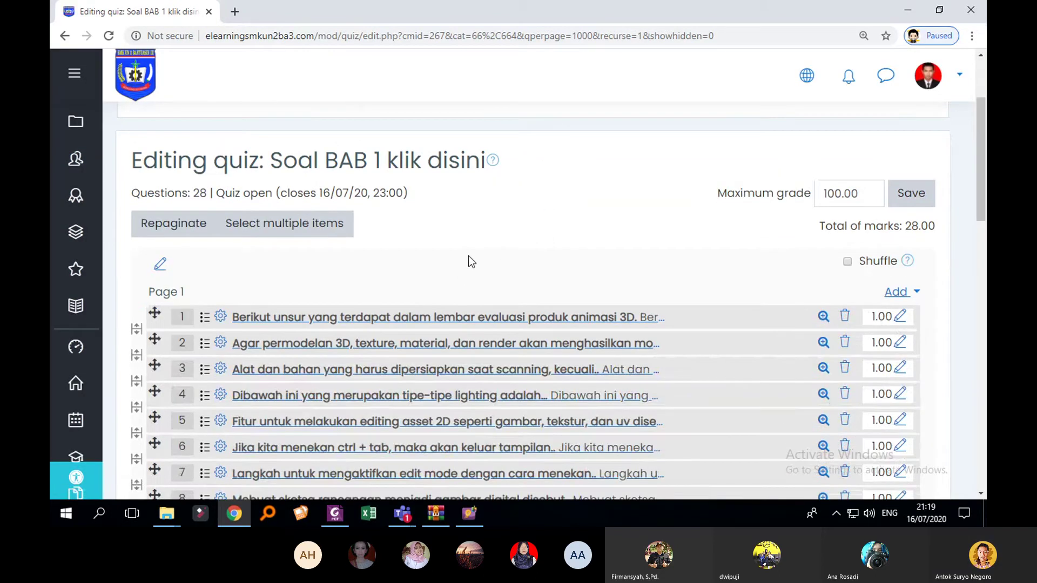
pyautogui.scroll(-3, 315, 244)
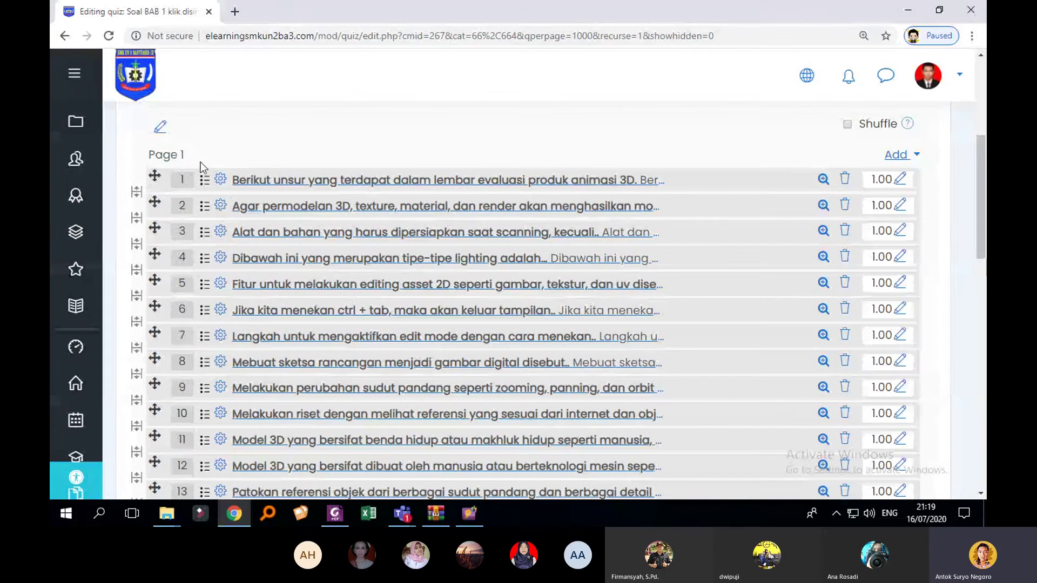
pyautogui.scroll(-6, 376, 203)
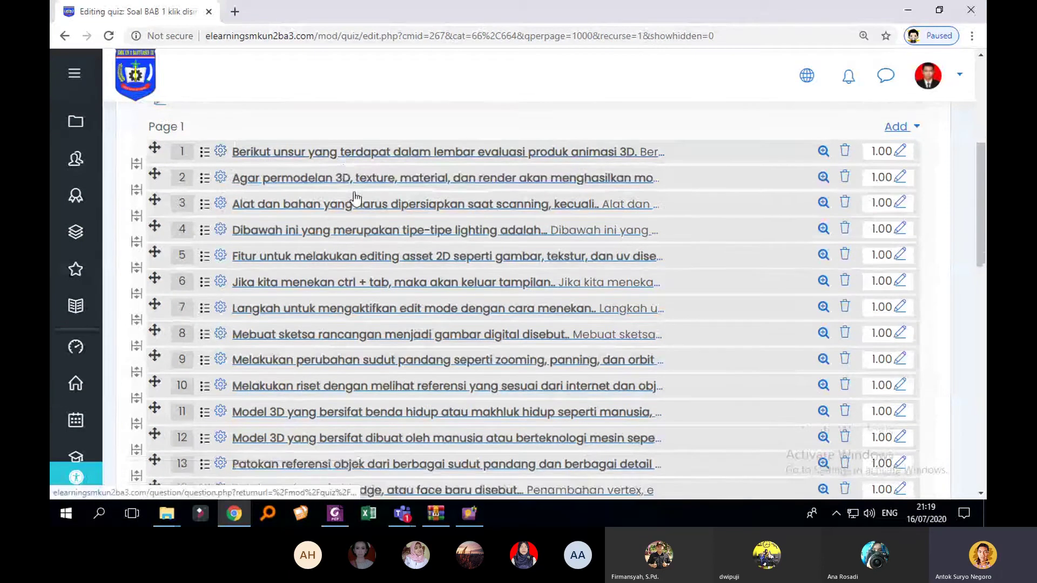
pyautogui.scroll(-5, 378, 201)
pyautogui.scroll(12, 415, 260)
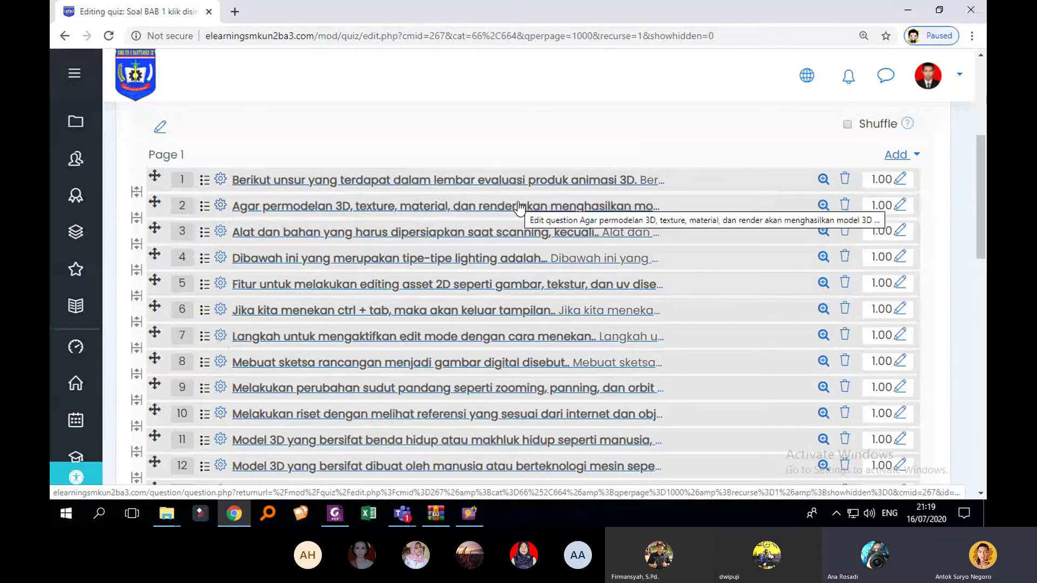
pyautogui.scroll(-1, 521, 231)
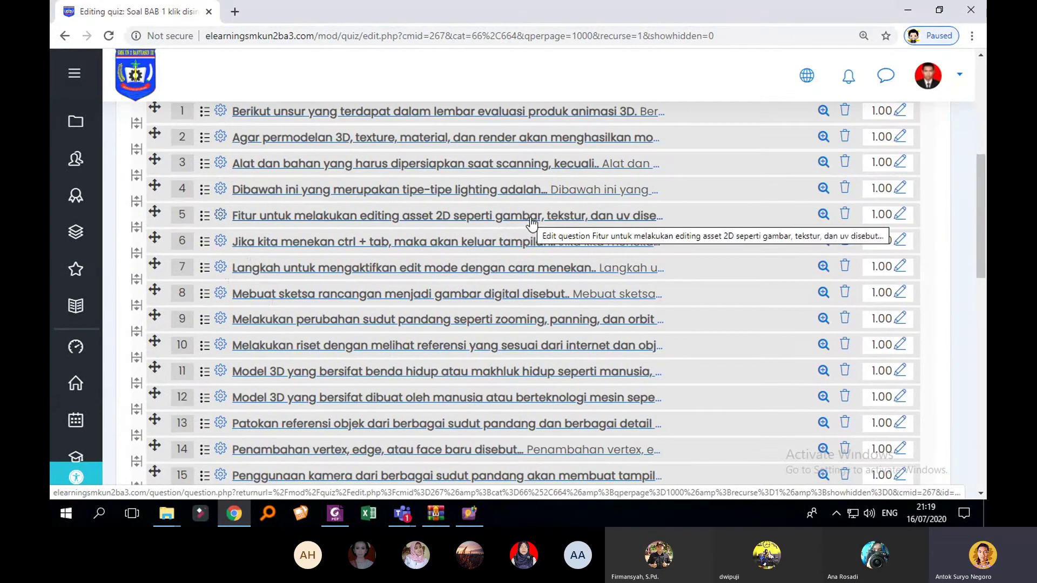
pyautogui.scroll(1, 529, 227)
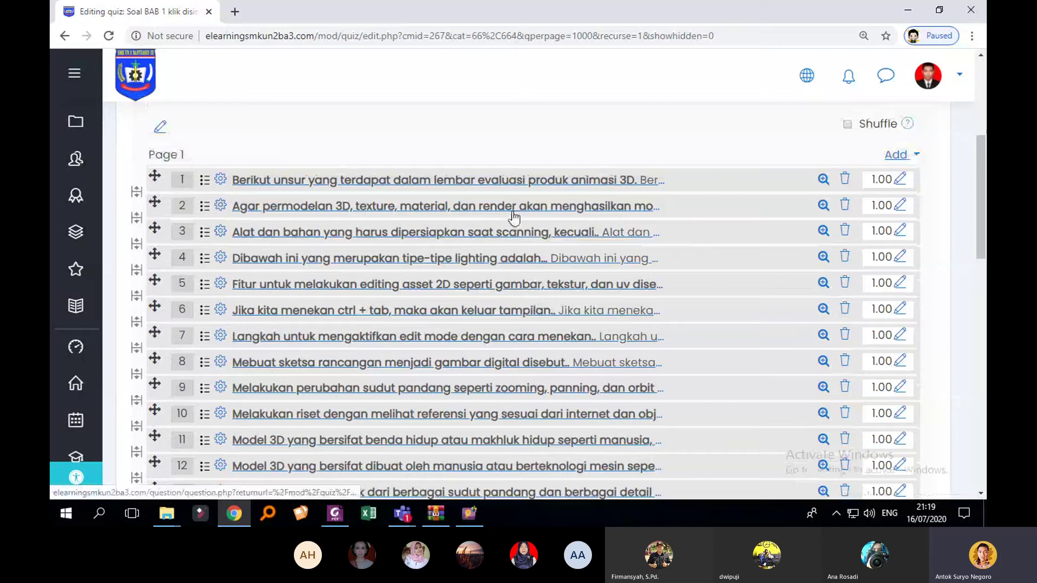
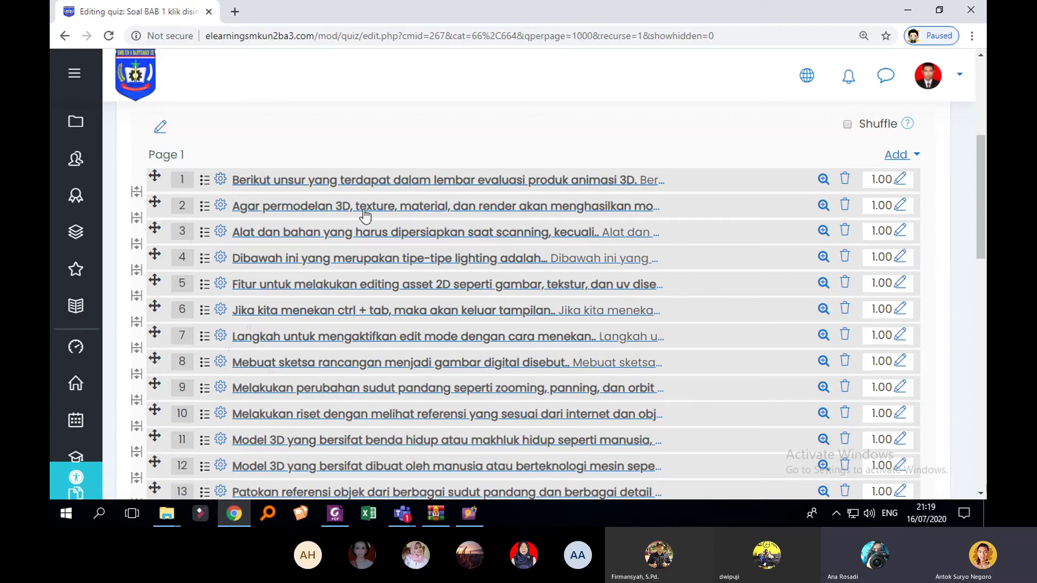
# Step: Repaginate the quiz to 1 question per page, after briefly choosing 4
pyautogui.scroll(-12, 366, 232)
pyautogui.scroll(6, 336, 296)
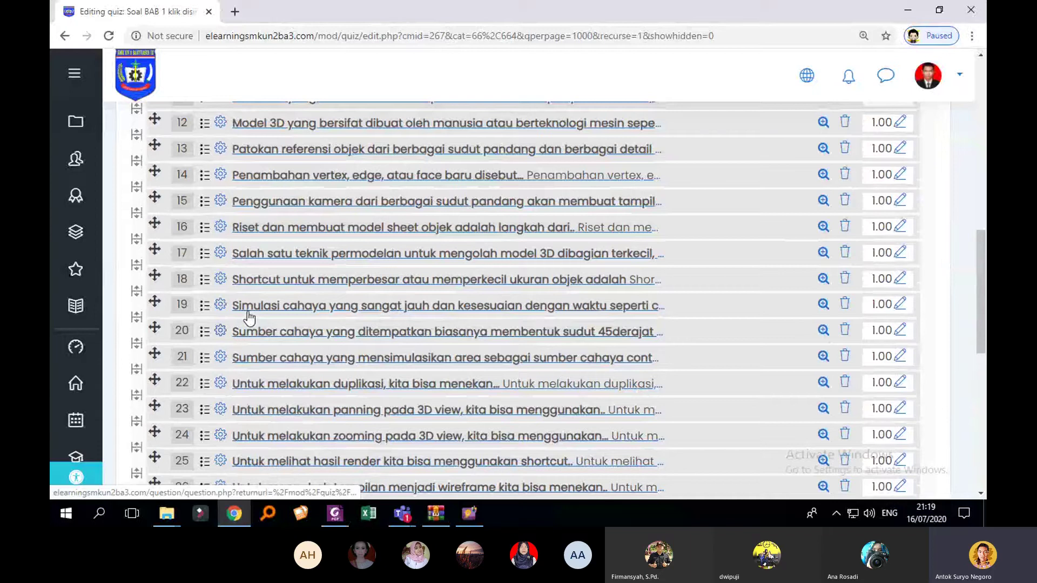
pyautogui.scroll(8, 249, 319)
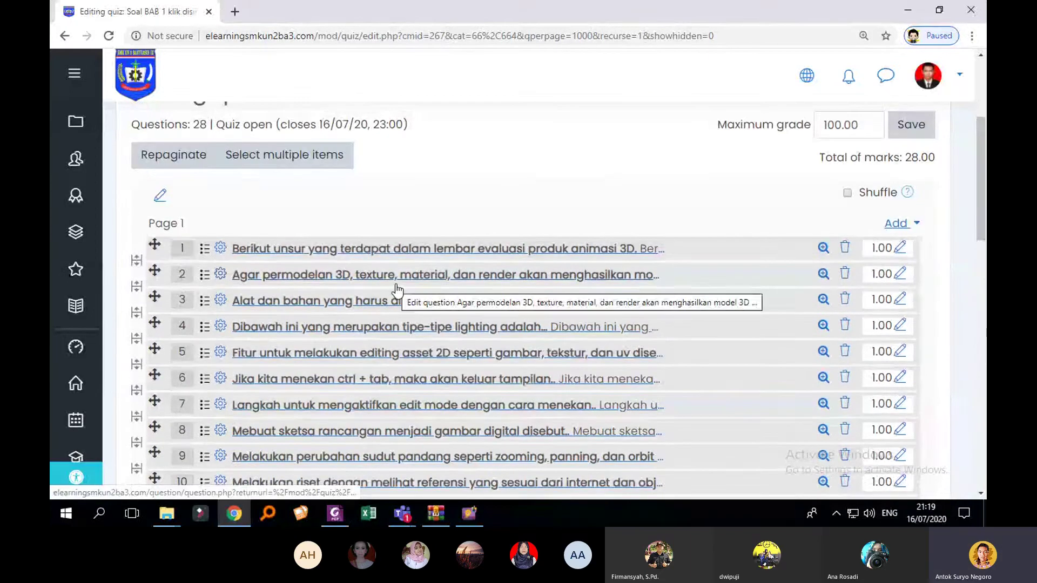
pyautogui.scroll(-8, 392, 290)
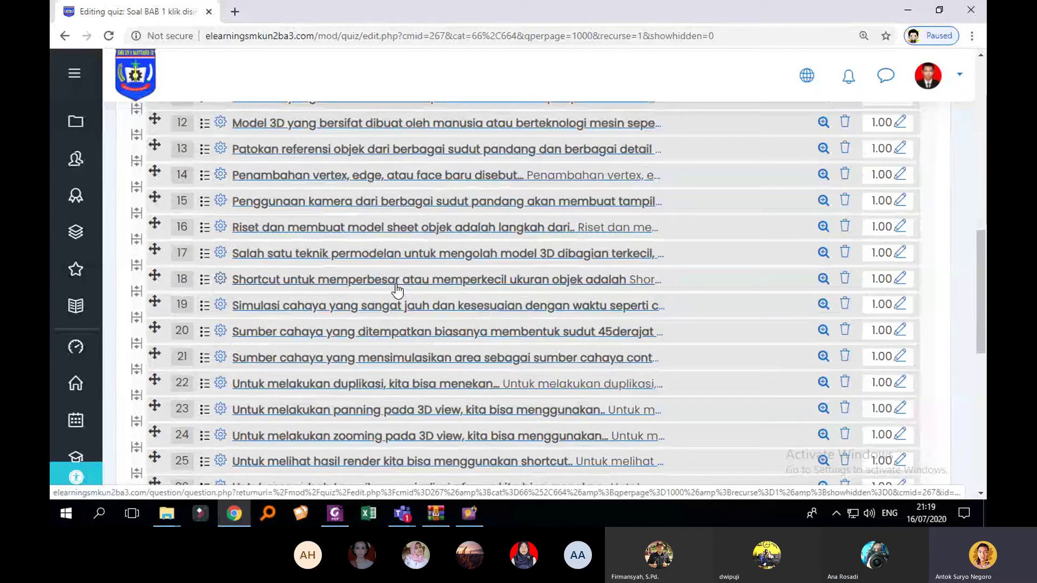
pyautogui.scroll(-5, 426, 286)
pyautogui.scroll(3, 430, 285)
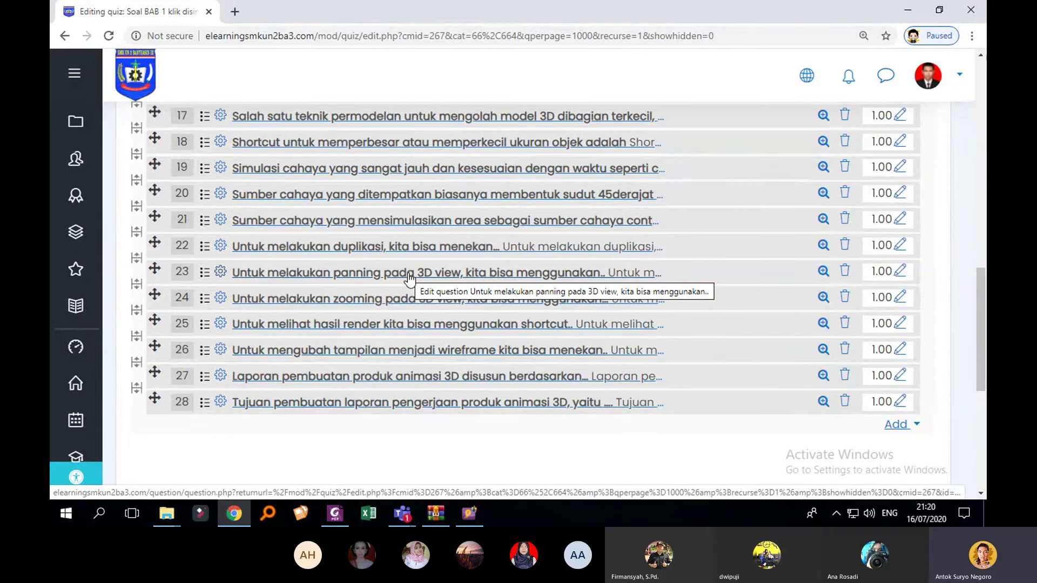
pyautogui.scroll(13, 289, 294)
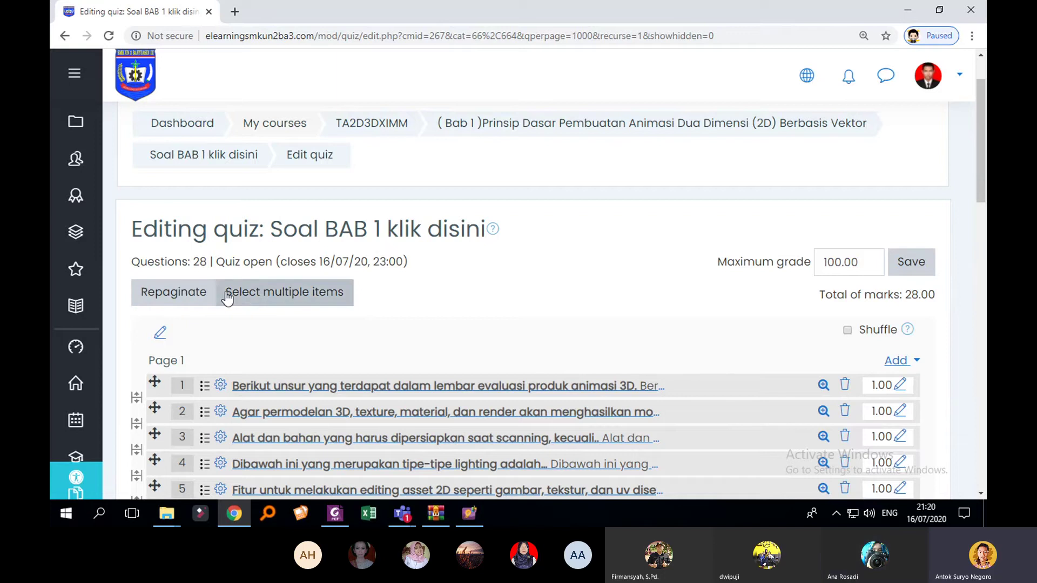
pyautogui.click(185, 298)
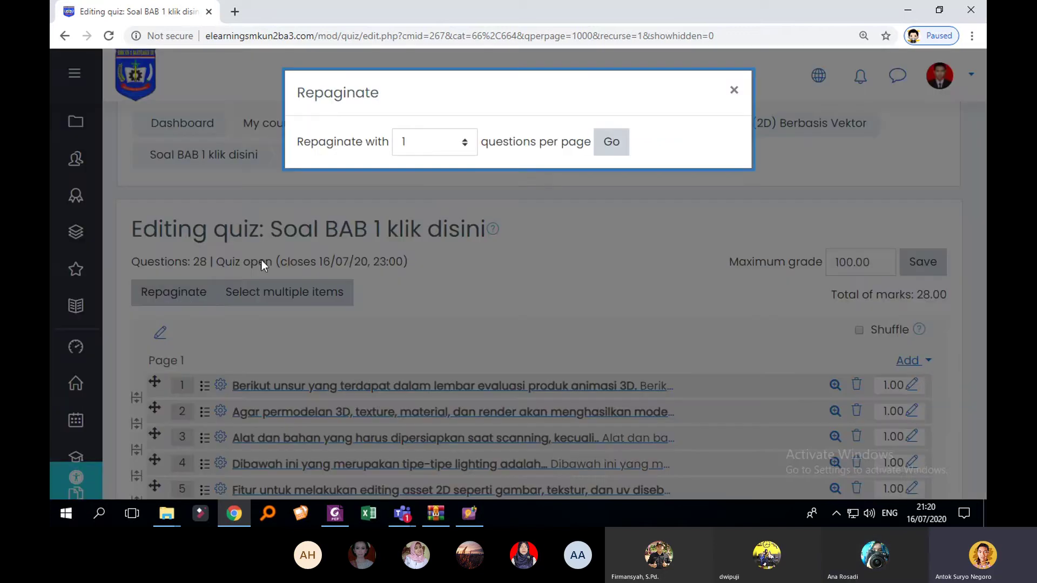
pyautogui.click(464, 142)
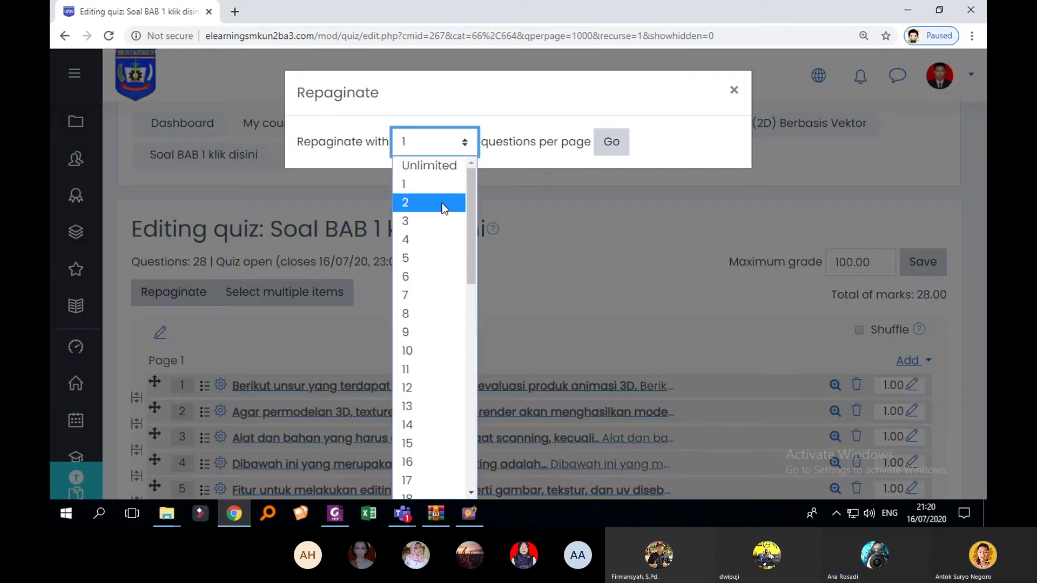
pyautogui.click(438, 239)
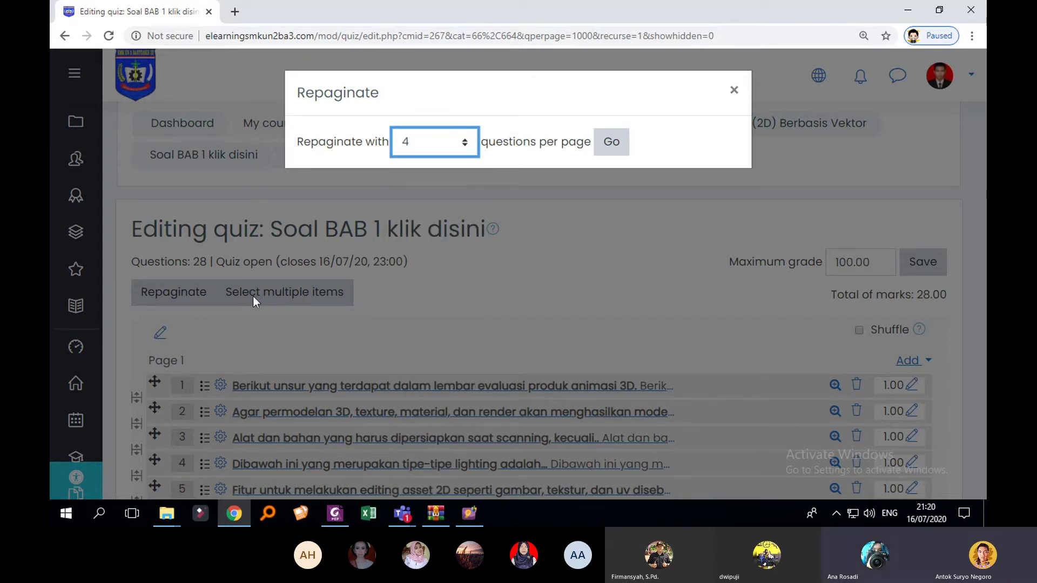
pyautogui.click(443, 148)
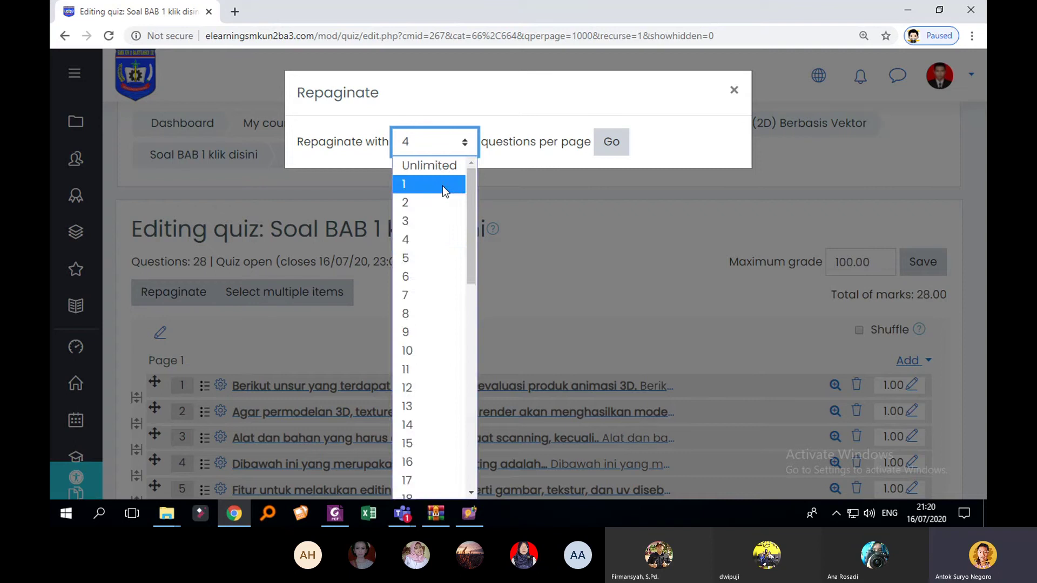
pyautogui.click(442, 185)
pyautogui.click(604, 156)
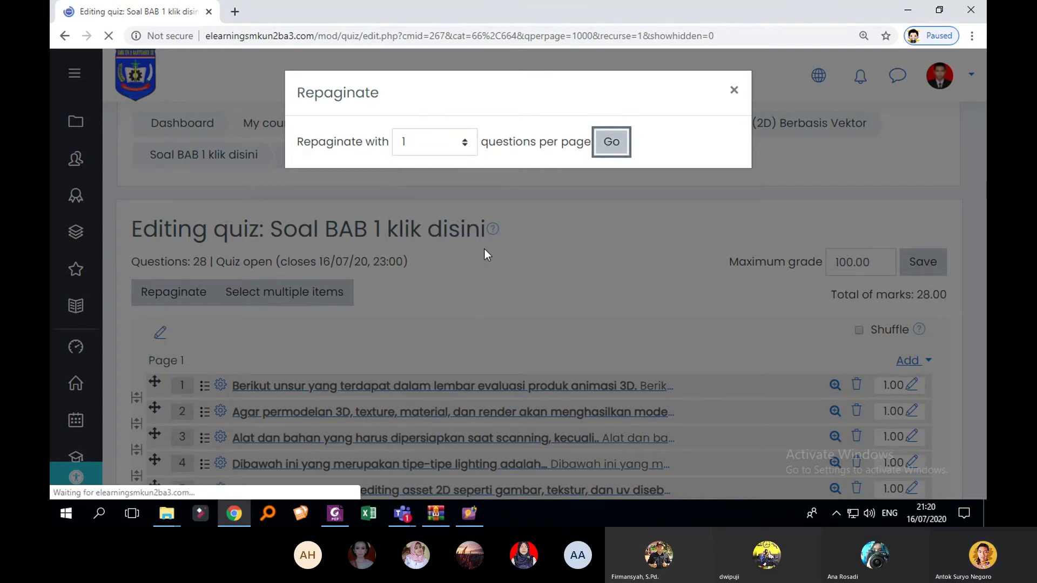
pyautogui.scroll(-3, 432, 281)
pyautogui.scroll(-1, 216, 264)
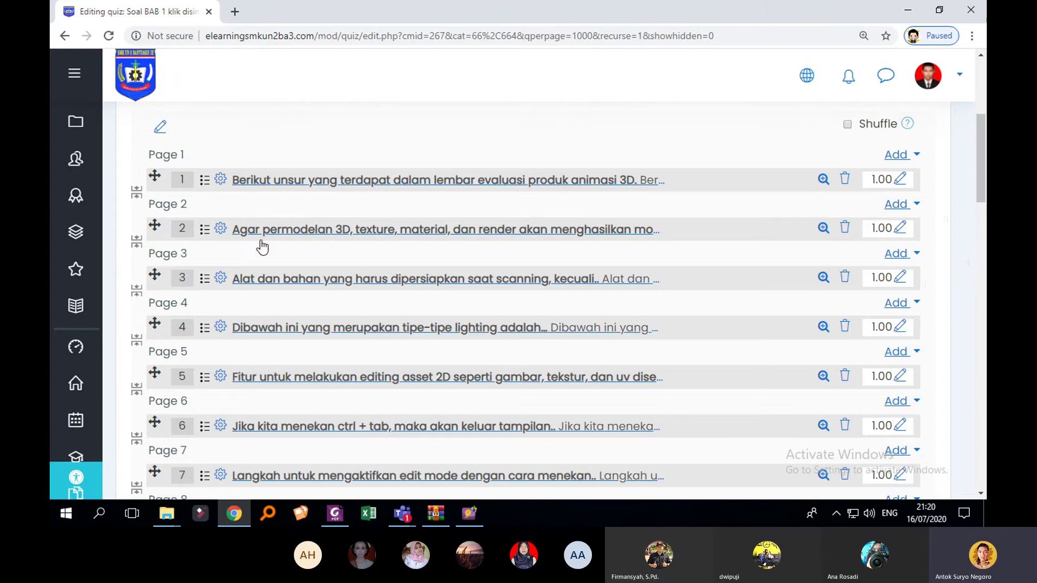
# Step: Add a new Essay-type question to Page 1 of the quiz
pyautogui.scroll(-12, 262, 245)
pyautogui.scroll(-6, 699, 262)
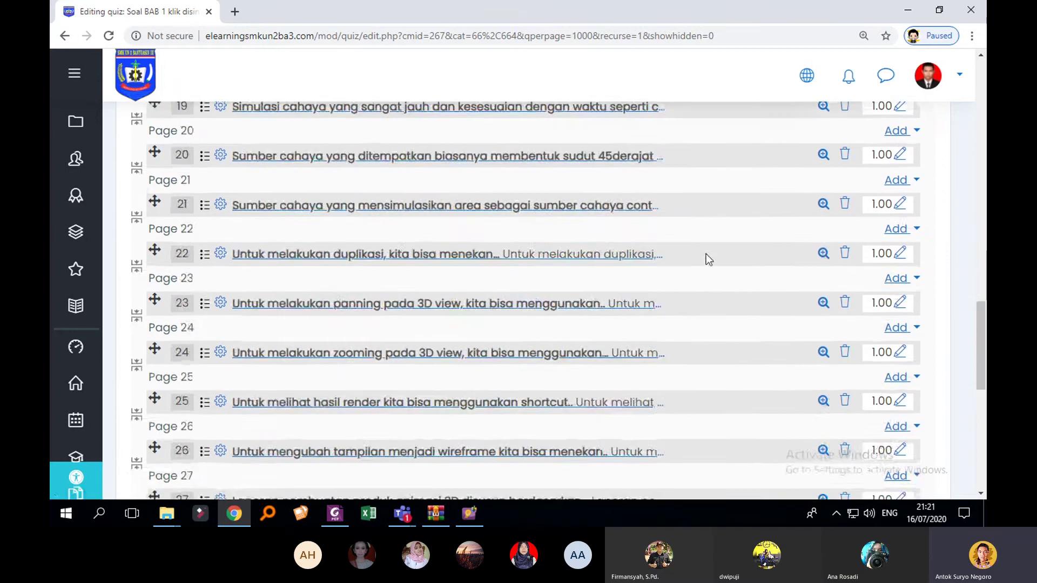
pyautogui.scroll(-2, 770, 308)
pyautogui.scroll(3, 772, 319)
pyautogui.scroll(18, 772, 324)
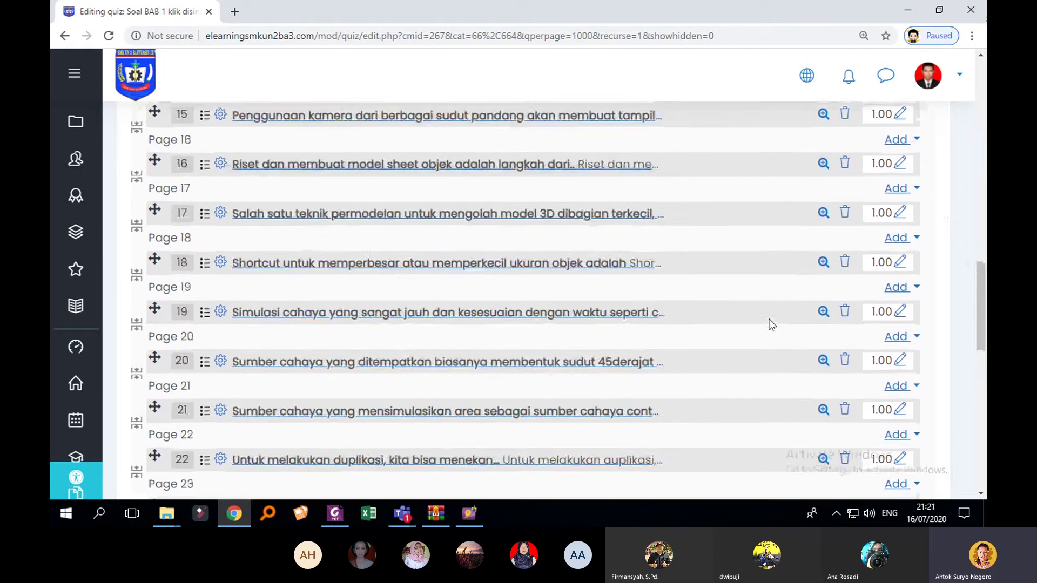
pyautogui.scroll(5, 802, 248)
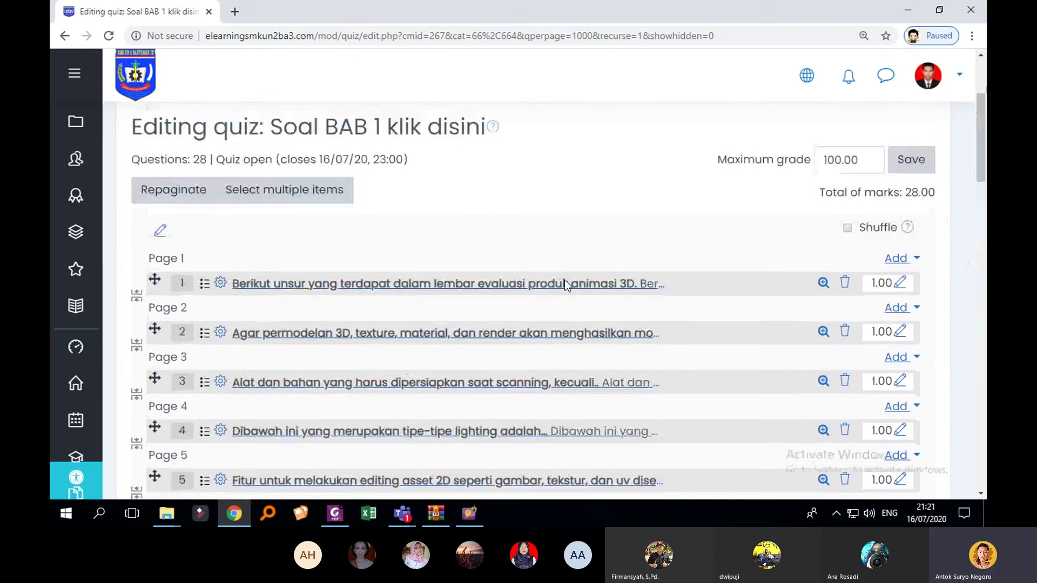
pyautogui.scroll(-3, 788, 265)
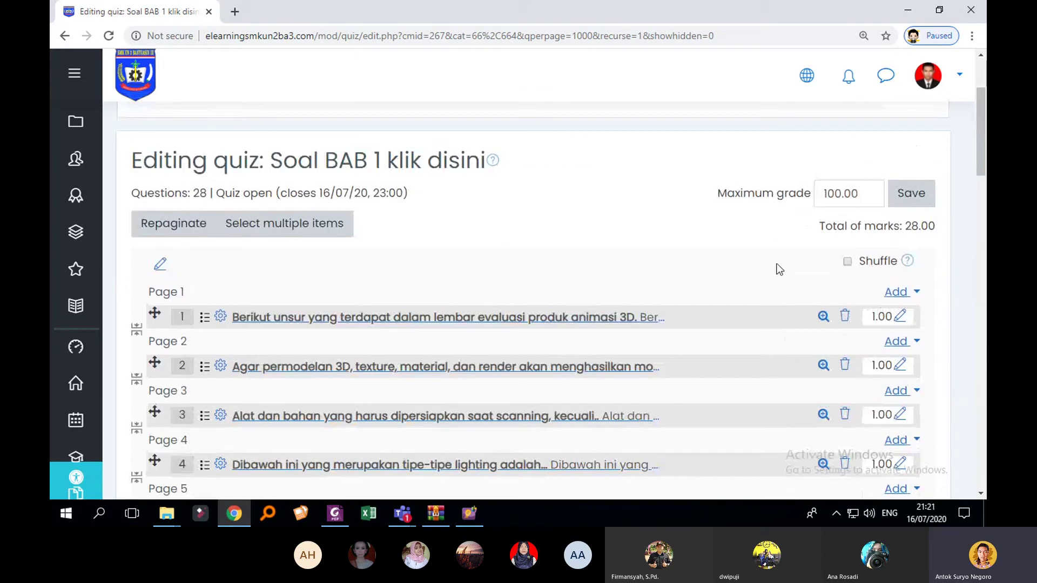
pyautogui.scroll(-20, 797, 305)
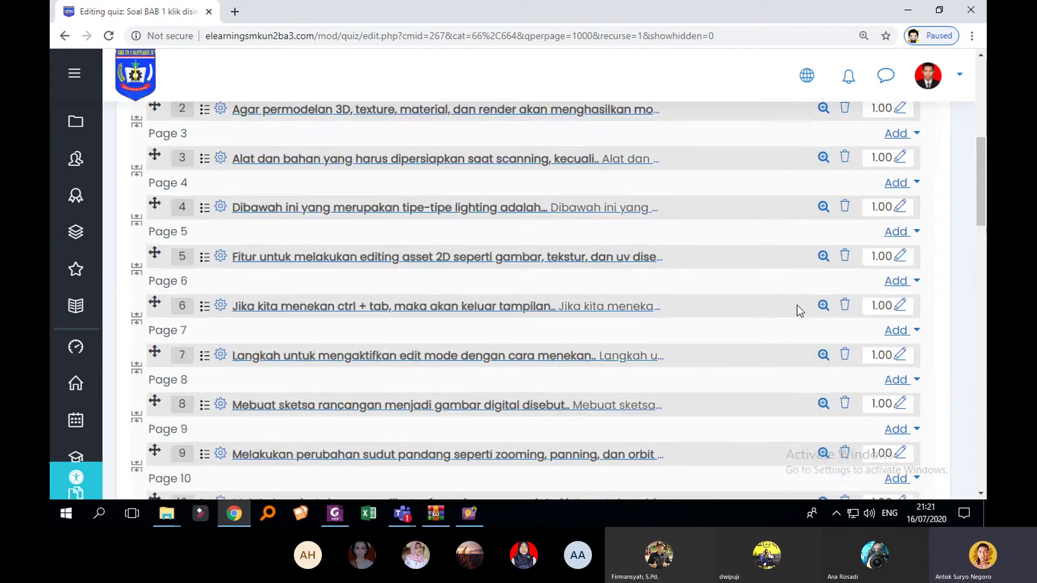
pyautogui.scroll(20, 898, 376)
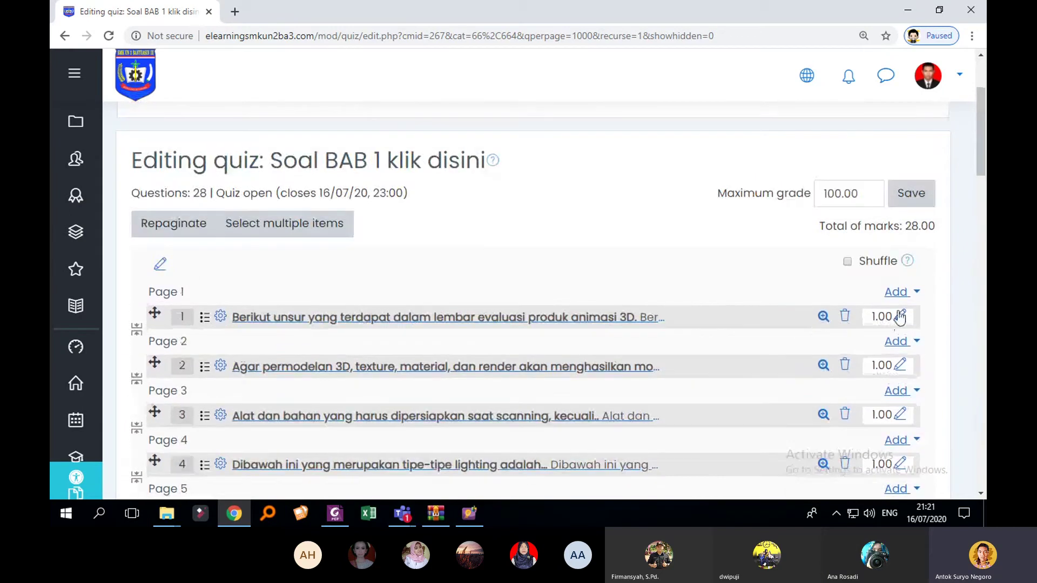
pyautogui.click(897, 292)
pyautogui.click(844, 320)
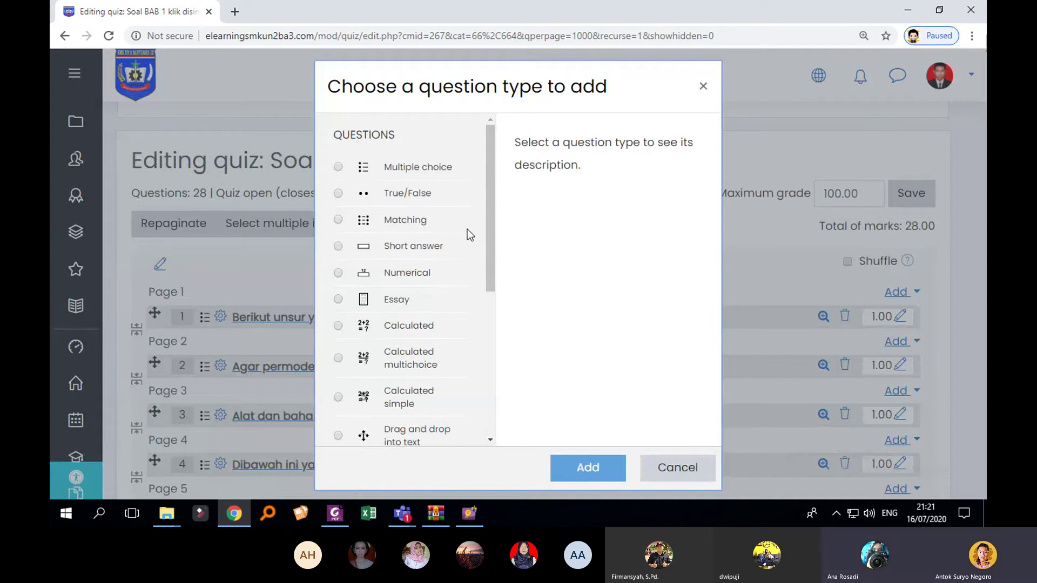
pyautogui.click(338, 300)
pyautogui.click(583, 468)
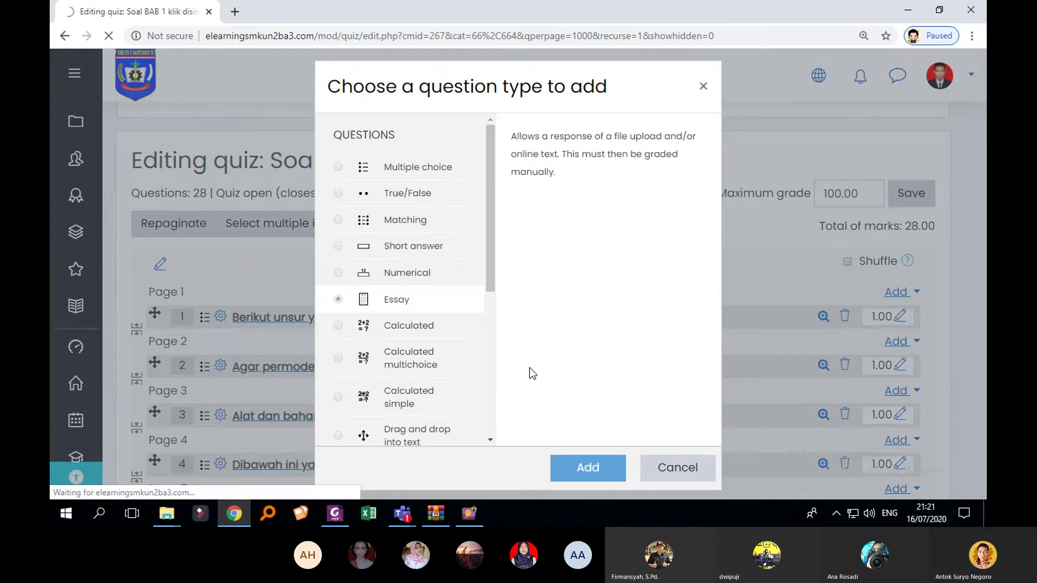
# Step: Dismiss the translate offer and expand the question text editor's extra formatting tools
pyautogui.scroll(-2, 534, 357)
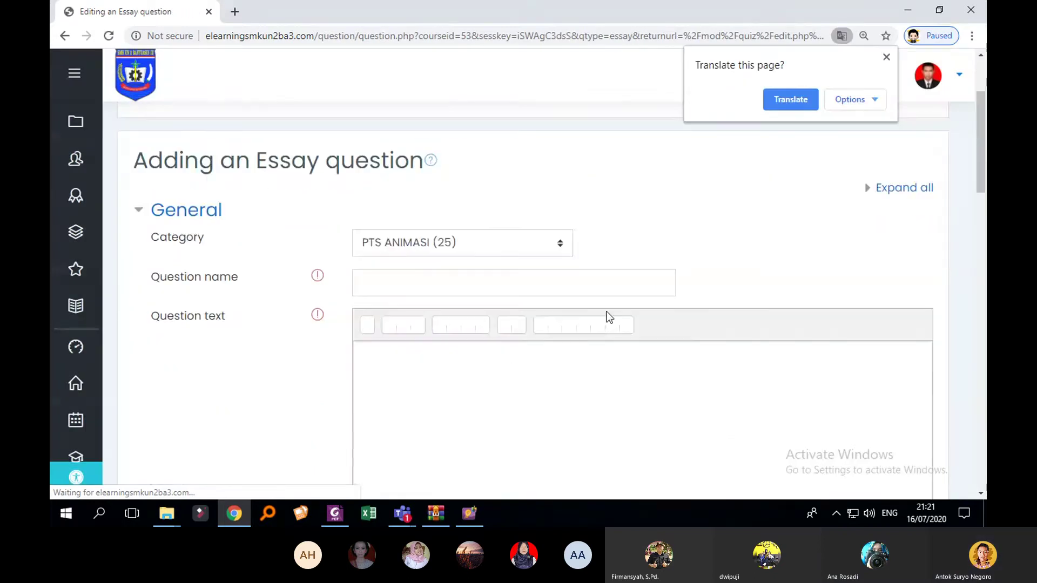
pyautogui.click(886, 58)
pyautogui.scroll(-4, 643, 299)
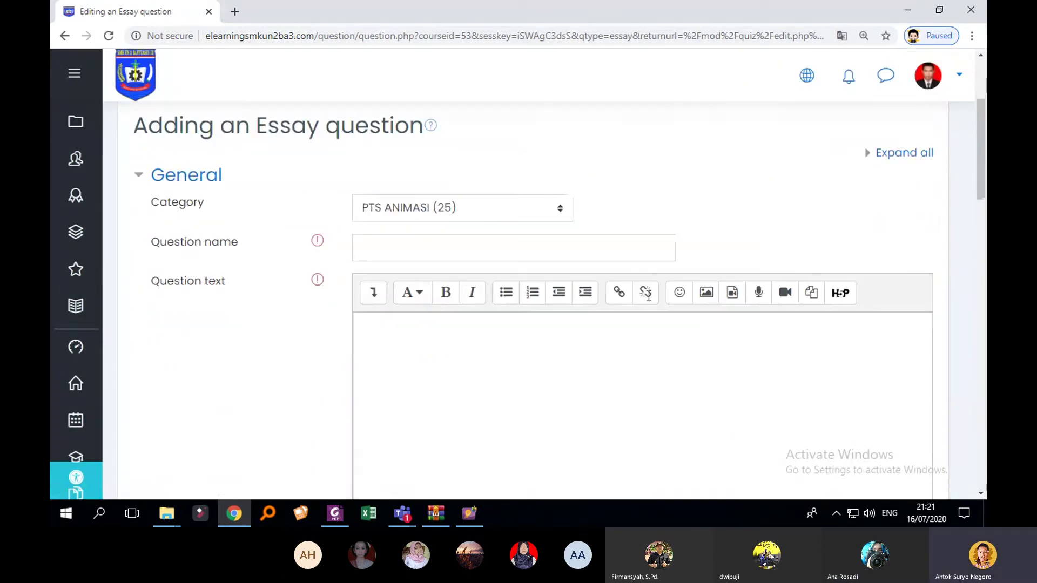
pyautogui.scroll(2, 644, 298)
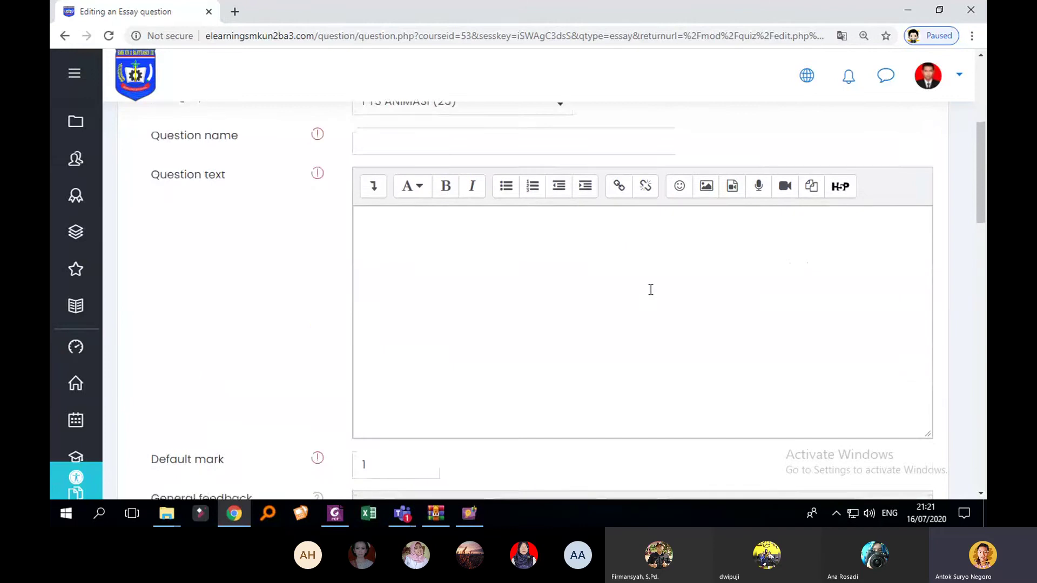
pyautogui.scroll(-5, 650, 289)
pyautogui.scroll(4, 706, 295)
pyautogui.scroll(2, 632, 279)
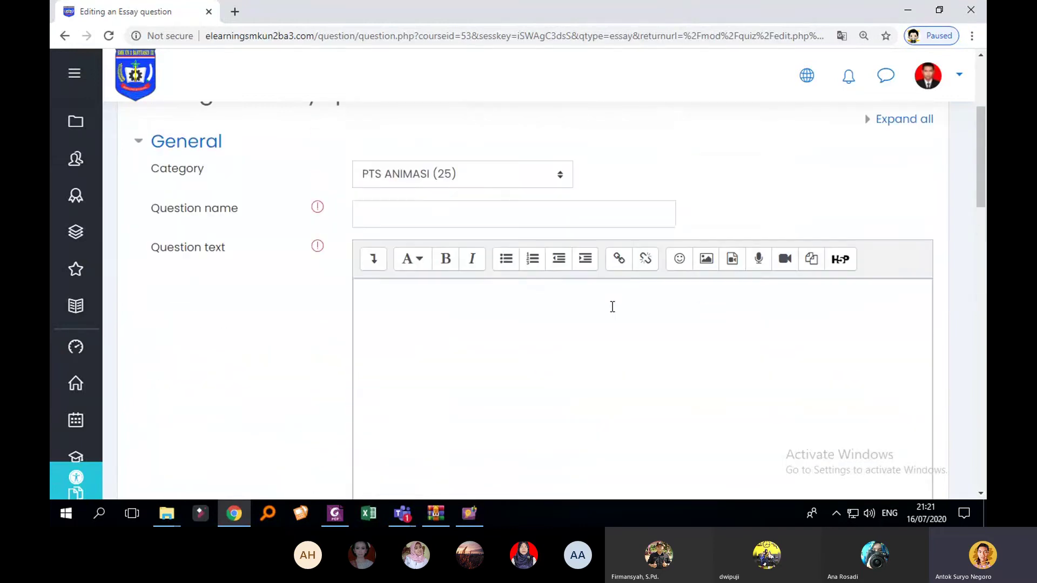
pyautogui.click(605, 314)
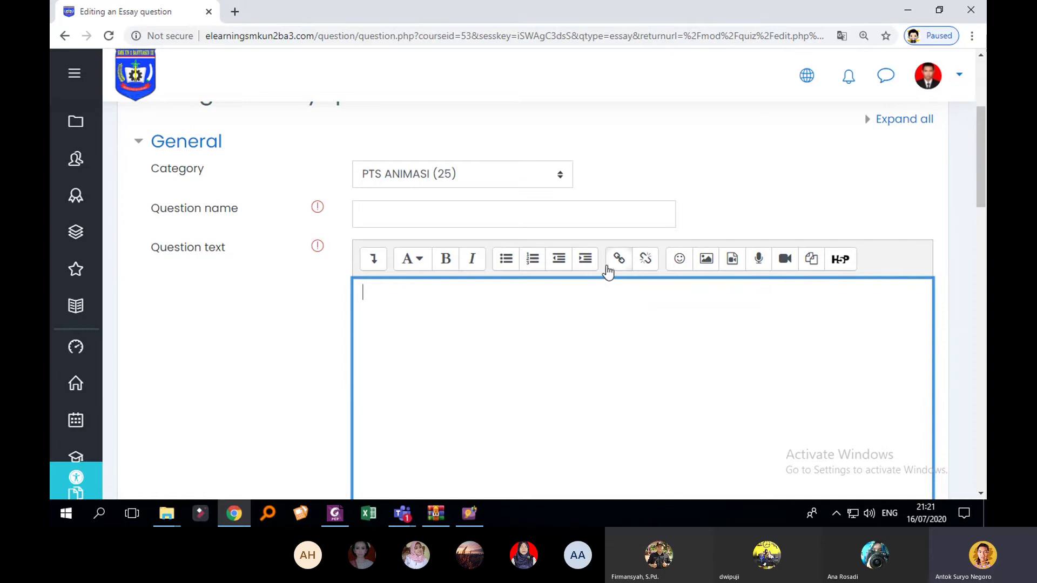
pyautogui.click(370, 266)
pyautogui.scroll(-10, 802, 322)
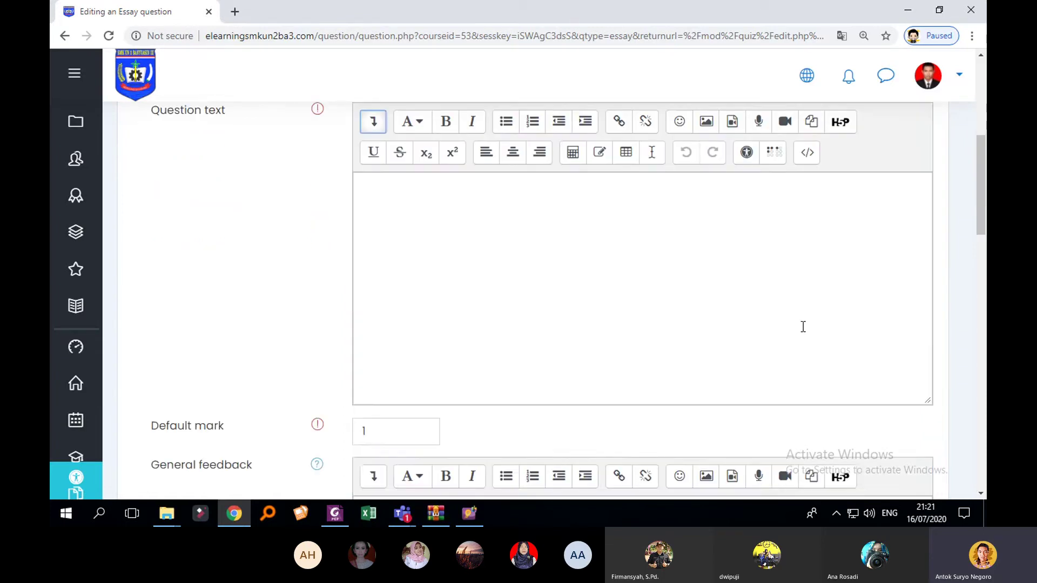
pyautogui.scroll(10, 714, 350)
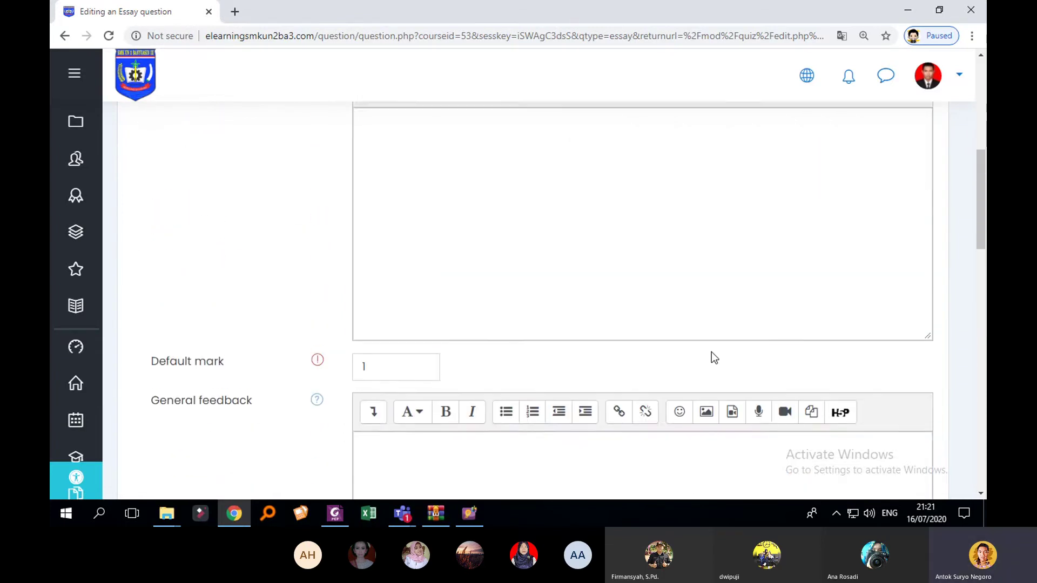
pyautogui.click(683, 328)
# Step: Name the essay question 'soal esai 1', keeping category PTS ANIMASI (25)
pyautogui.scroll(-15, 683, 327)
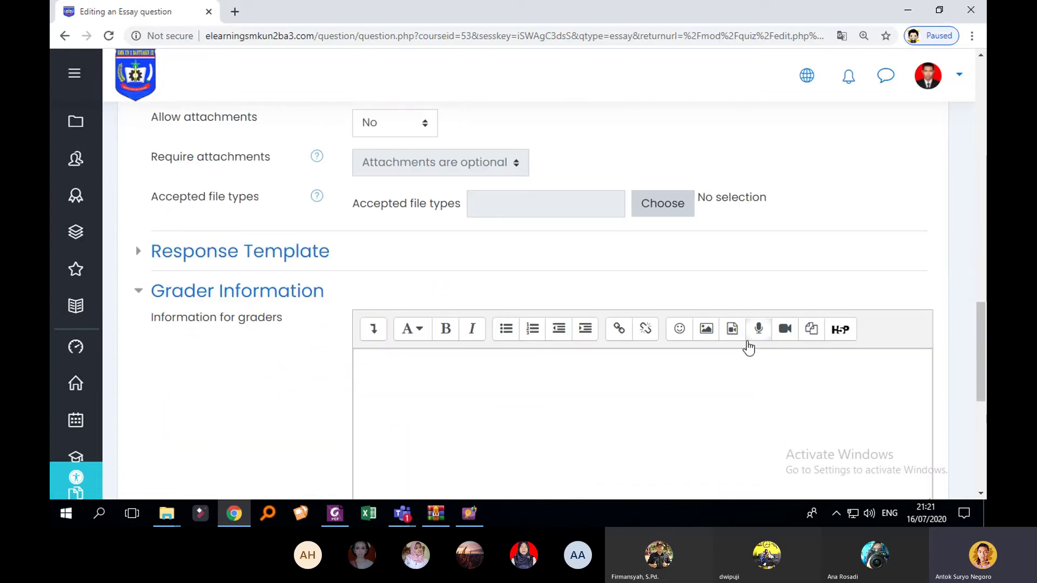
pyautogui.scroll(-4, 752, 344)
pyautogui.scroll(12, 754, 346)
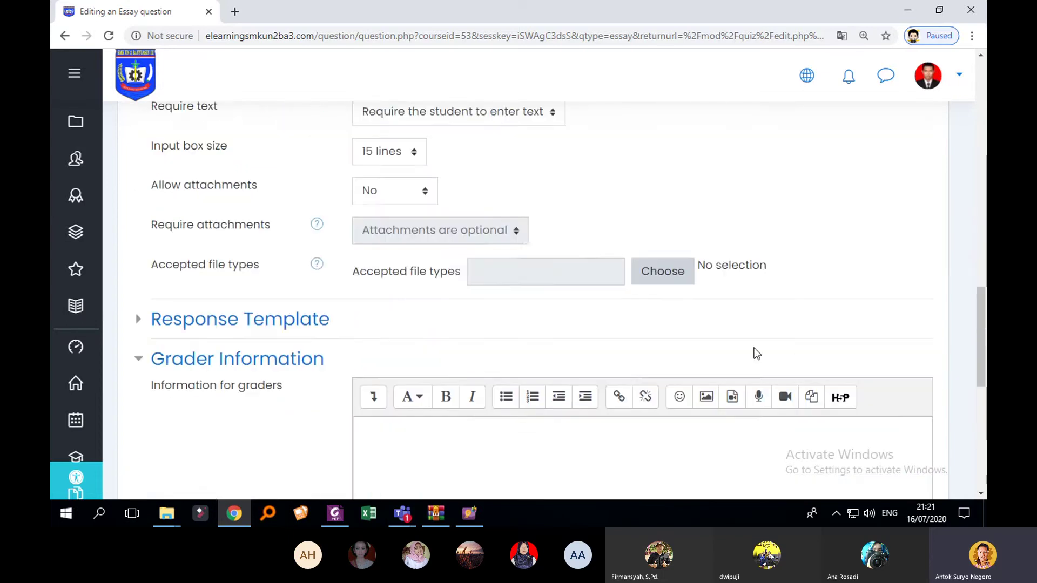
pyautogui.scroll(8, 754, 348)
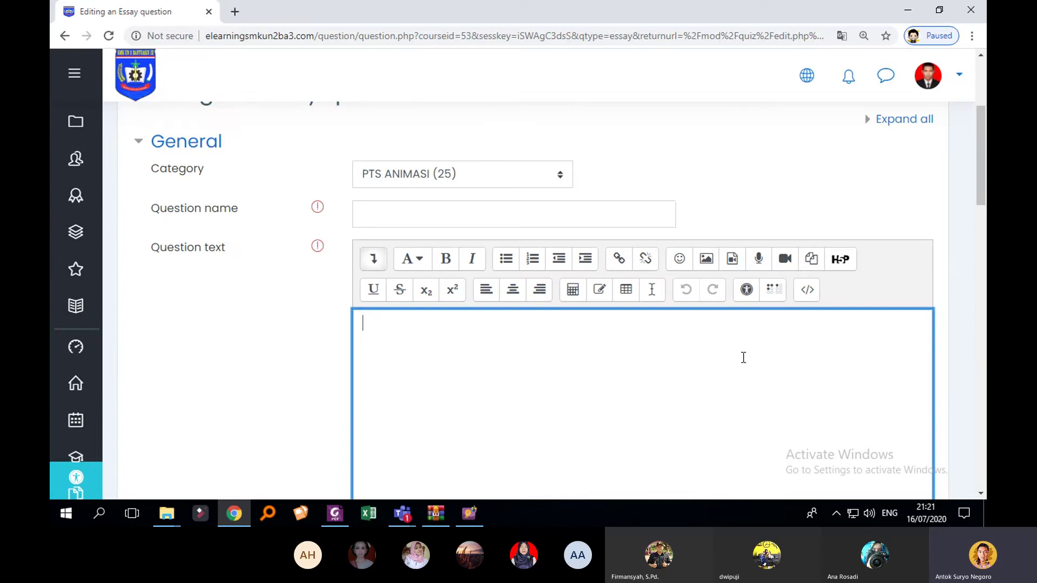
pyautogui.click(453, 216)
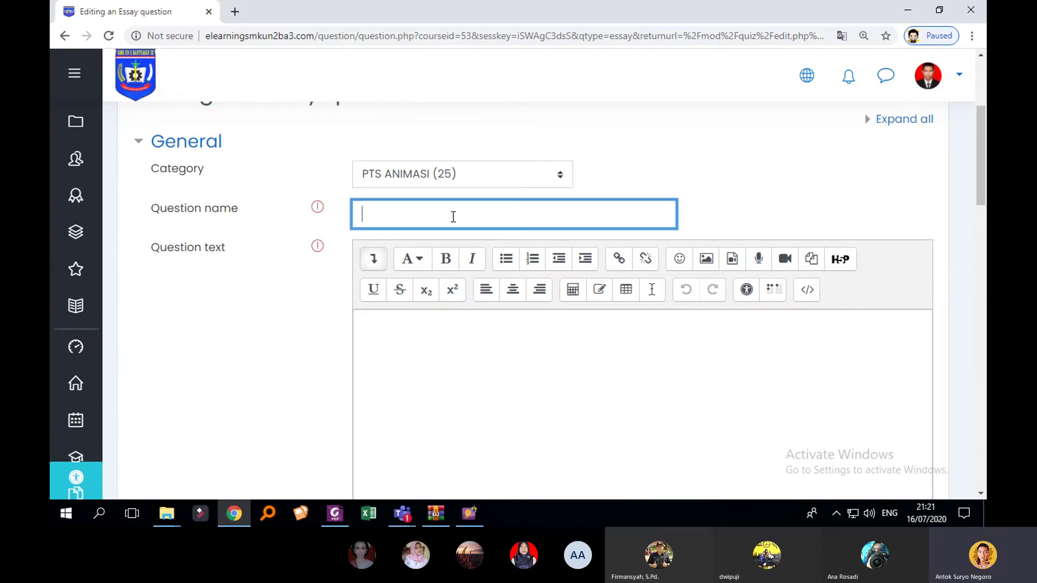
pyautogui.write('soal esai 1')
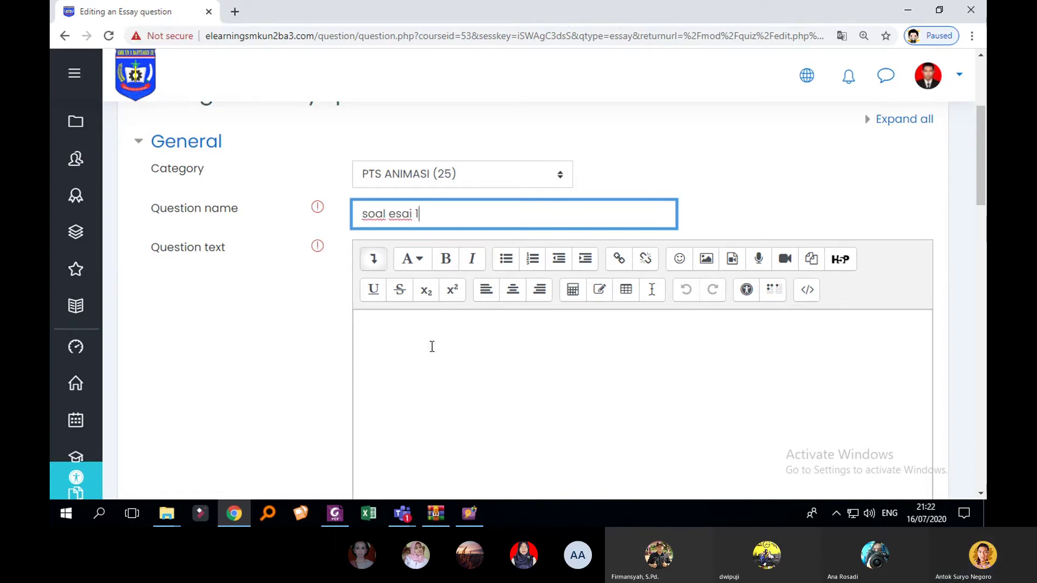
pyautogui.click(432, 346)
# Step: Translate the question form into Indonesian
pyautogui.rightClick(817, 158)
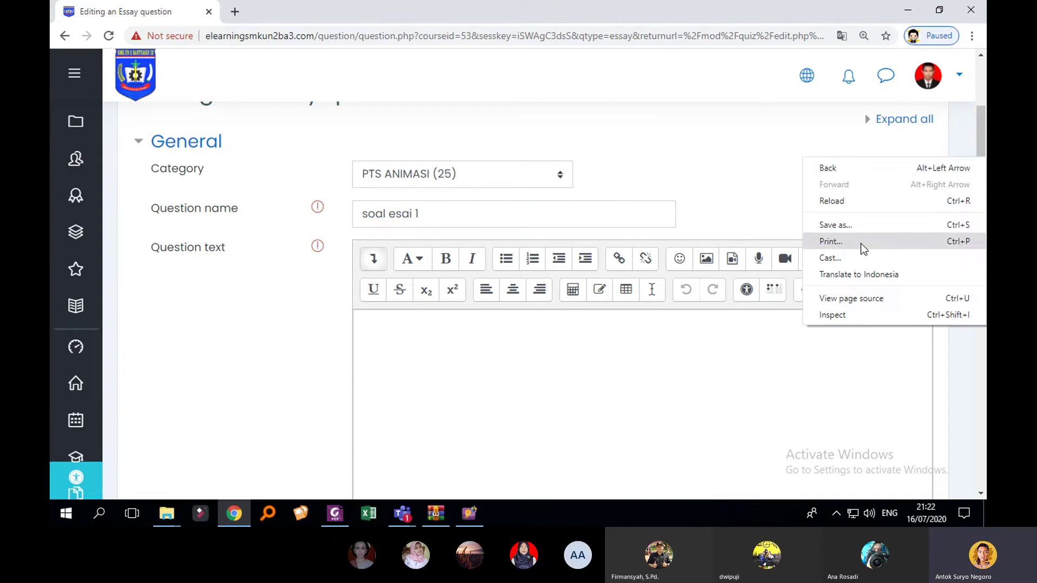
pyautogui.click(858, 274)
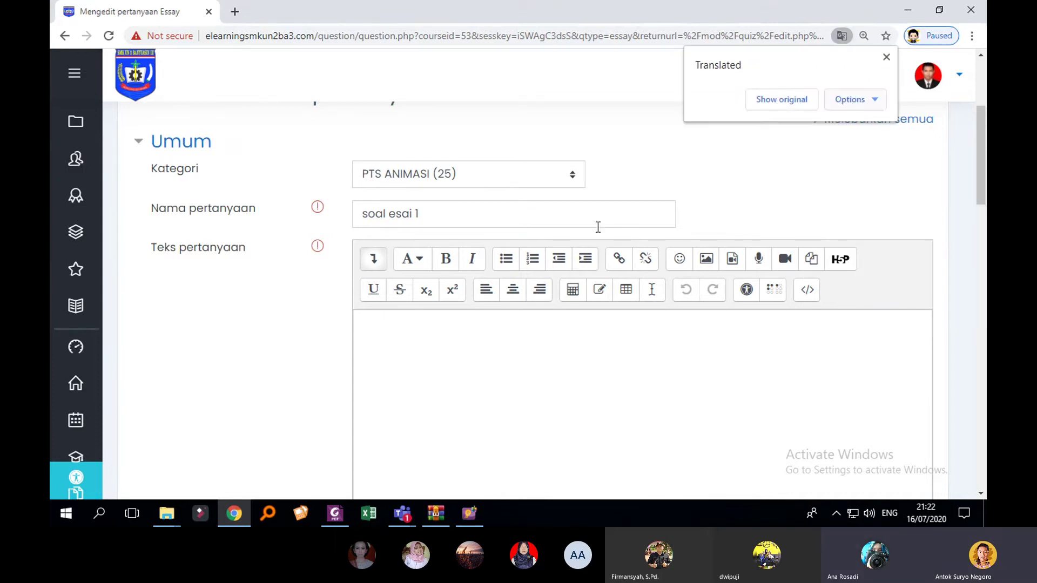
pyautogui.click(465, 212)
# Step: Enter the question text '1. Apa yang dimaksud dengan animasi 2D?'
pyautogui.click(440, 328)
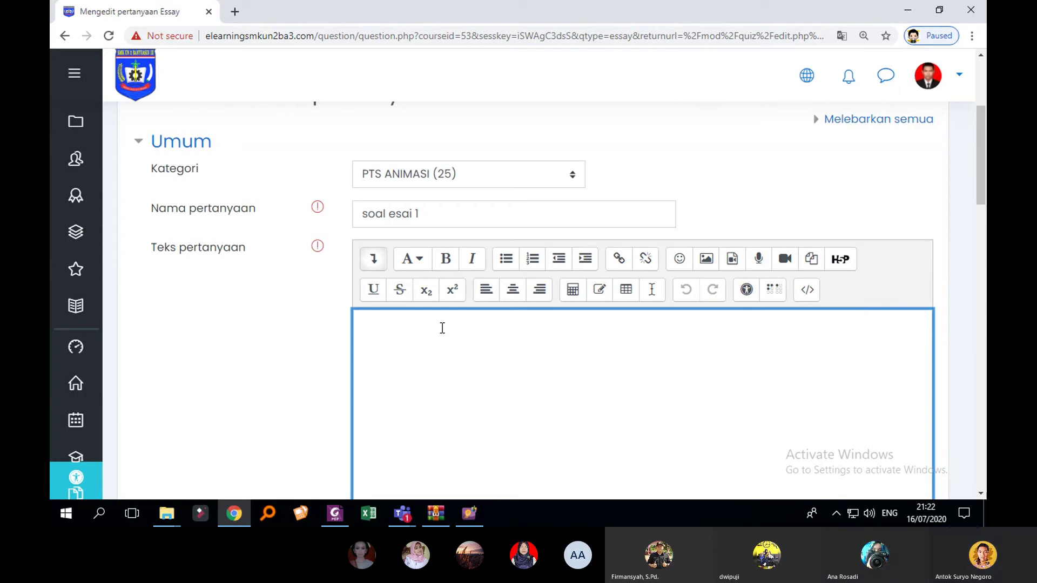
pyautogui.write('1')
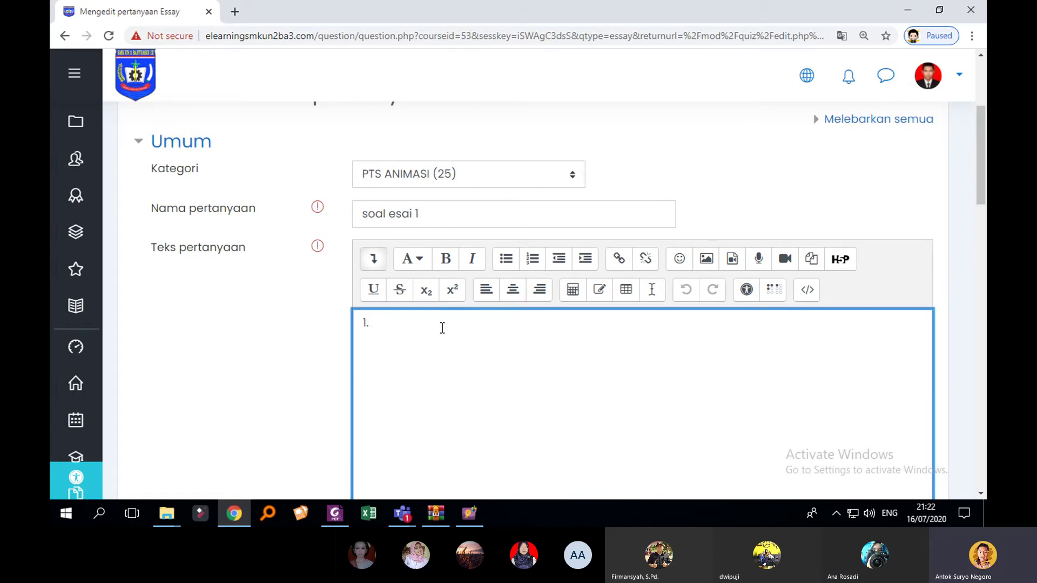
pyautogui.write('. Apa yang dimaksud denga')
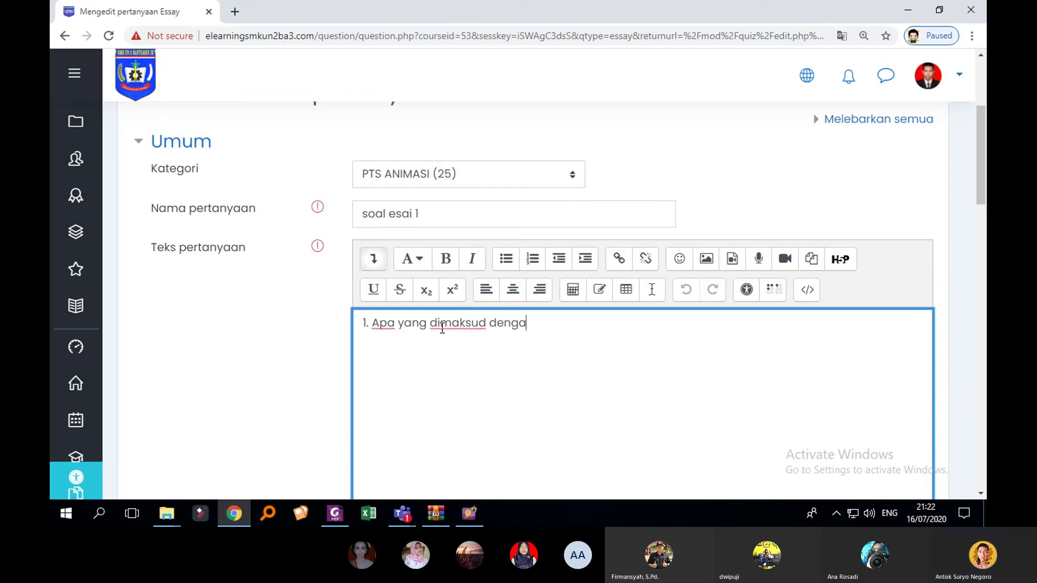
pyautogui.write('n animasi 2D?')
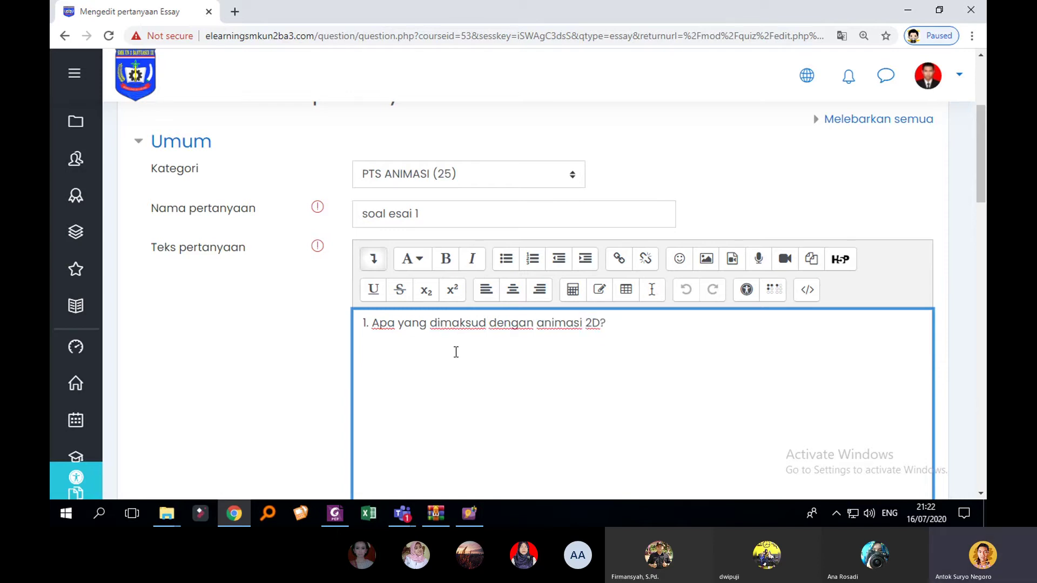
pyautogui.scroll(-4, 468, 354)
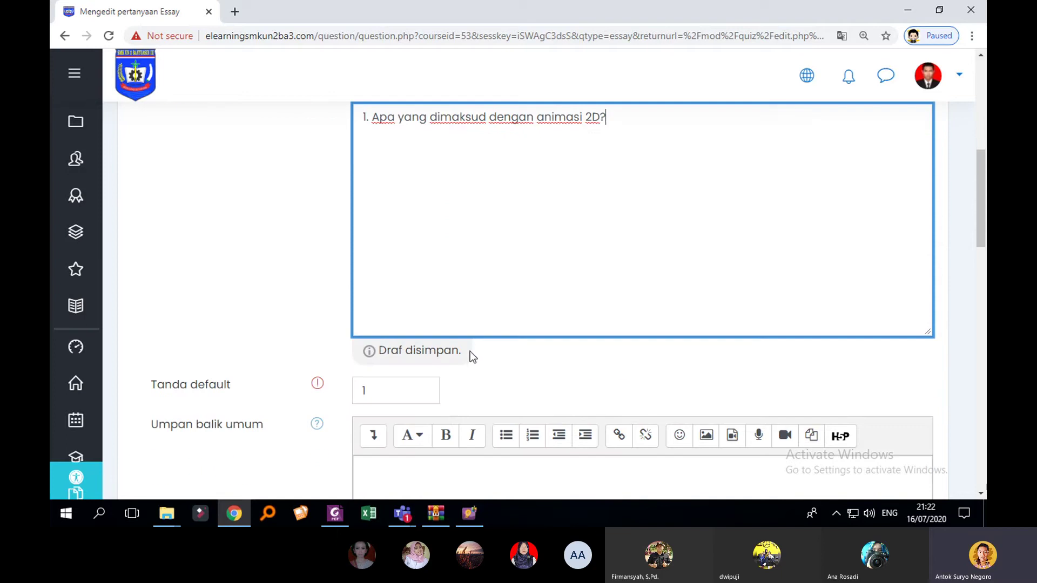
pyautogui.scroll(7, 427, 340)
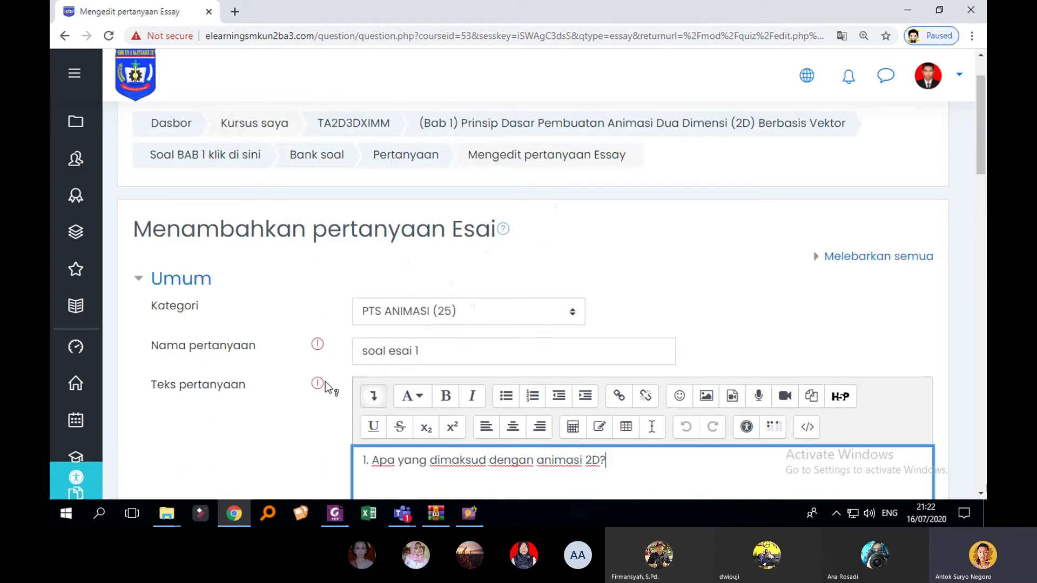
pyautogui.scroll(-2, 326, 389)
pyautogui.scroll(-8, 327, 390)
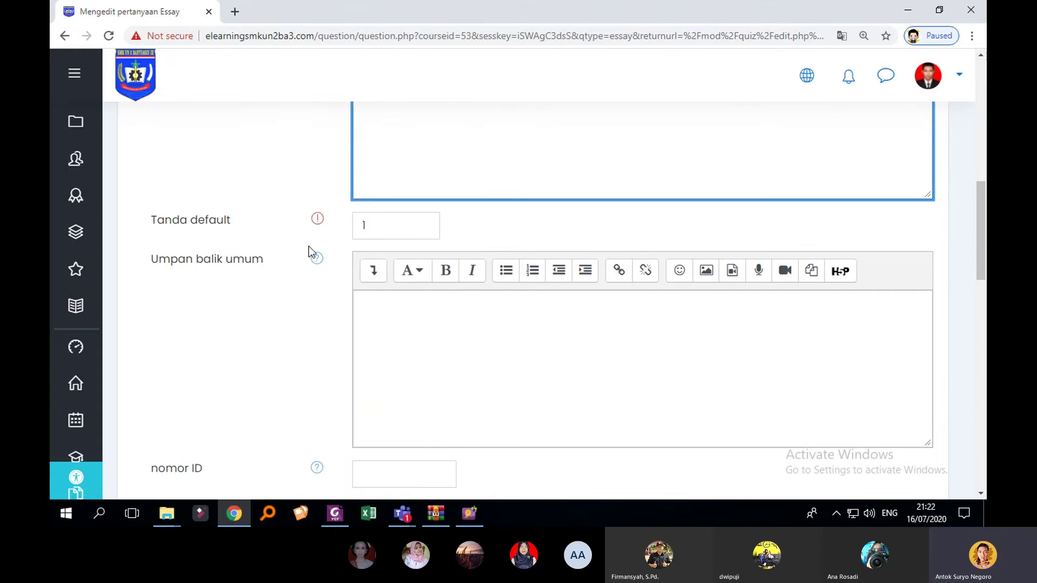
pyautogui.scroll(-10, 378, 287)
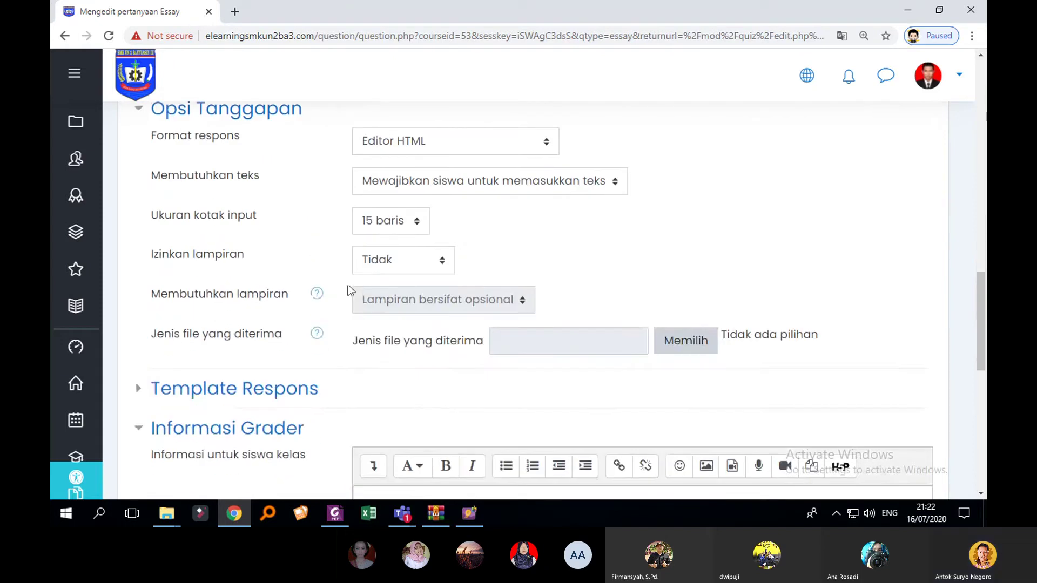
pyautogui.scroll(-7, 359, 281)
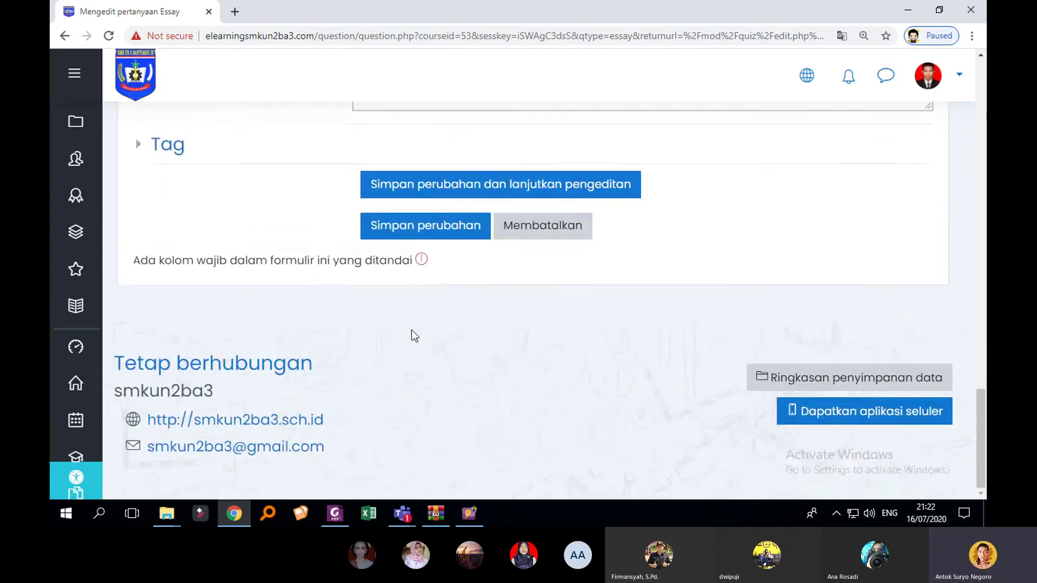
pyautogui.scroll(3, 432, 346)
# Step: Save the essay question into the quiz with Simpan perubahan
pyautogui.click(452, 363)
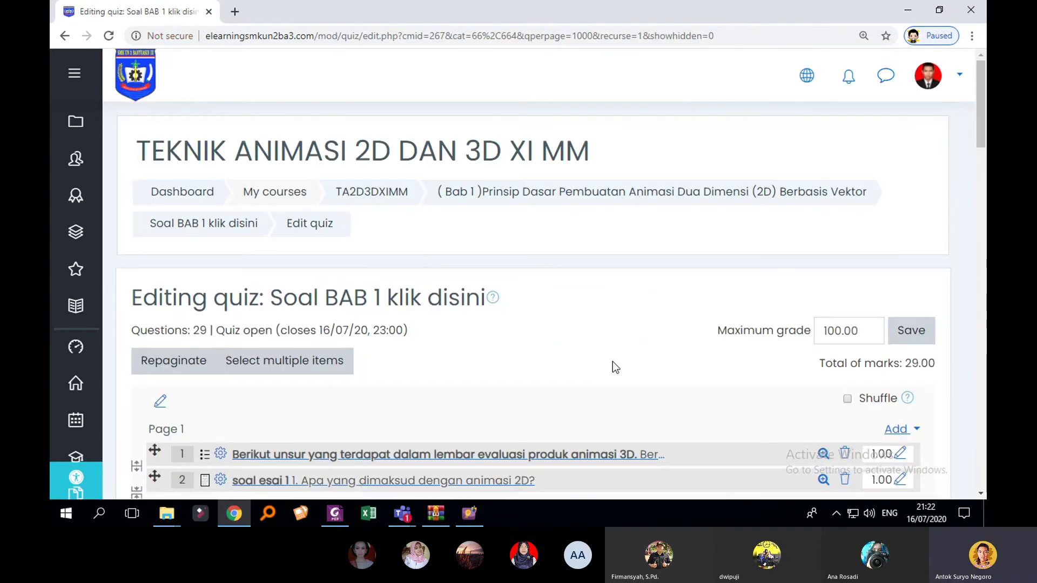
pyautogui.scroll(-15, 726, 325)
pyautogui.scroll(-20, 794, 334)
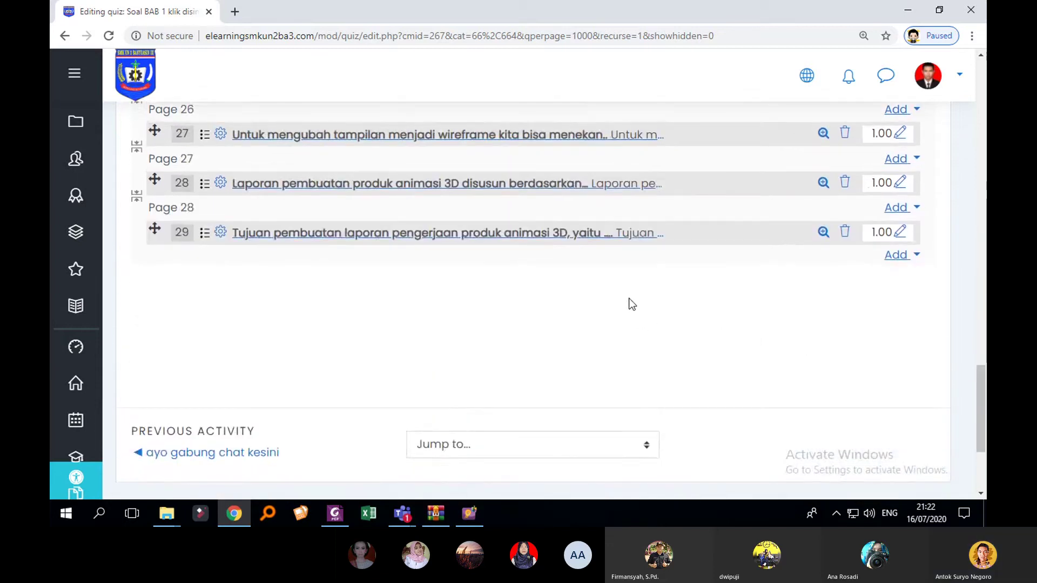
pyautogui.scroll(20, 640, 303)
pyautogui.scroll(1, 641, 304)
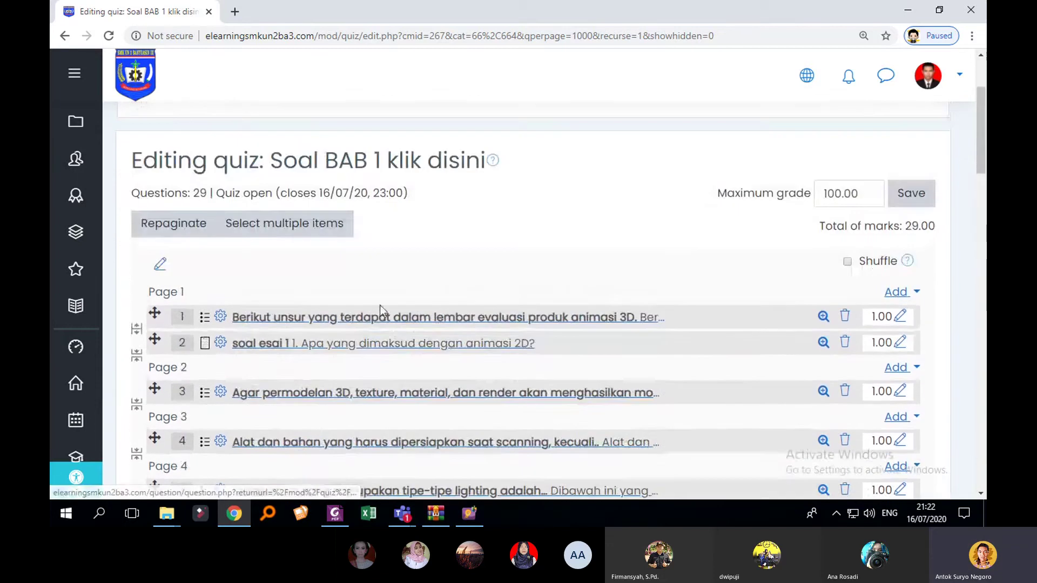
# Step: Drag soal esai 1 to the top, then further down to question 18
pyautogui.moveTo(157, 342); pyautogui.dragTo(156, 314)
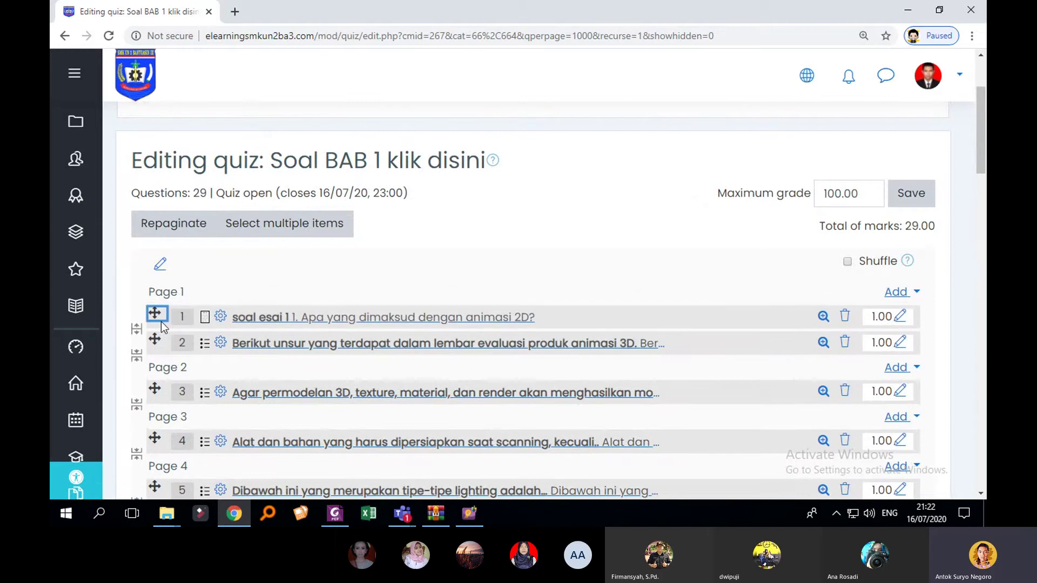
pyautogui.scroll(-2, 164, 318)
pyautogui.moveTo(156, 177); pyautogui.dragTo(179, 391)
# Step: Drag soal esai 1 below question 28 and save the 100.00 maximum grade
pyautogui.scroll(-12, 175, 396)
pyautogui.middleClick(180, 392)
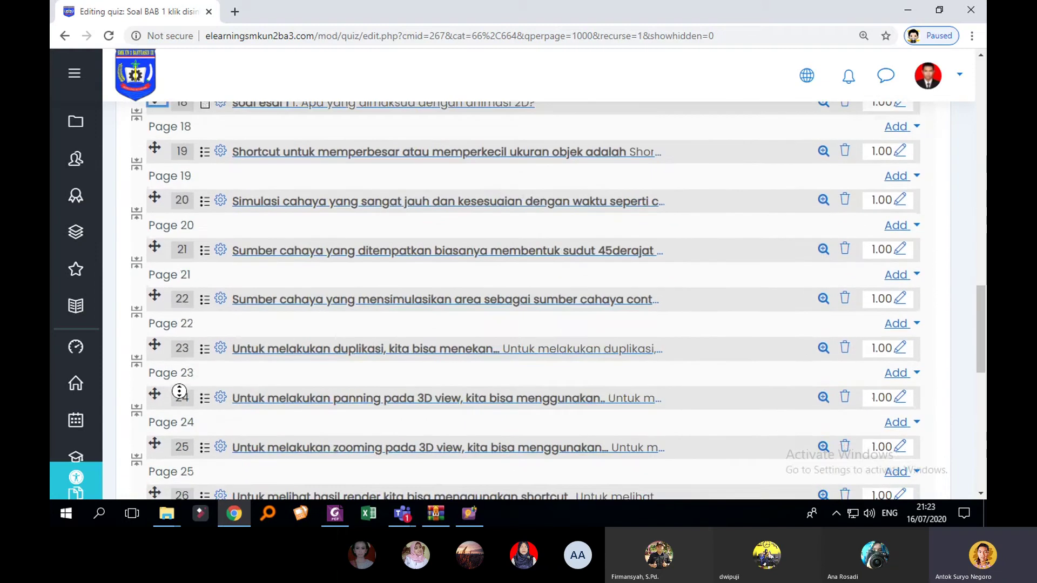
pyautogui.scroll(20, 179, 392)
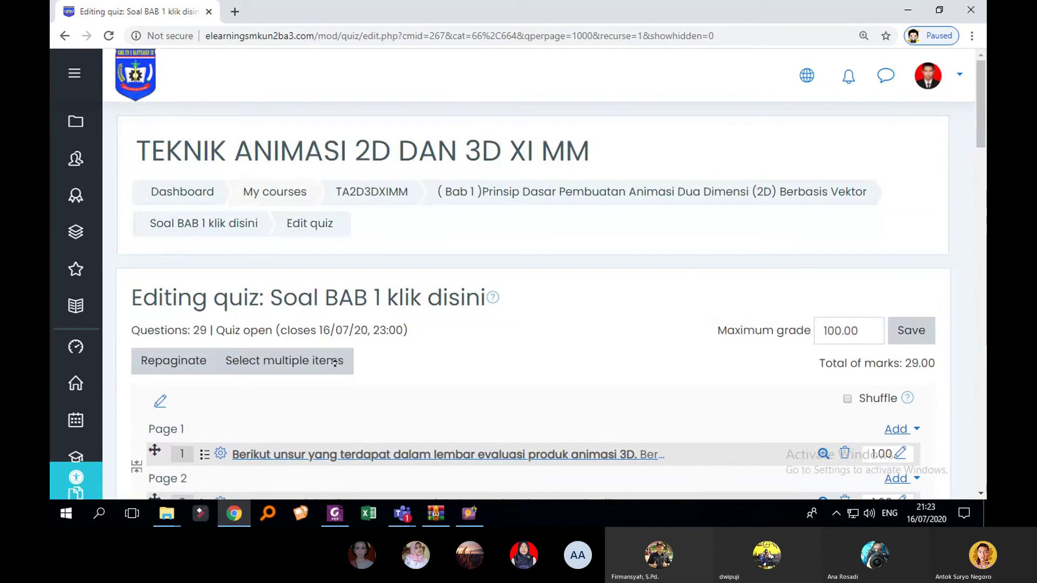
pyautogui.scroll(-9, 396, 387)
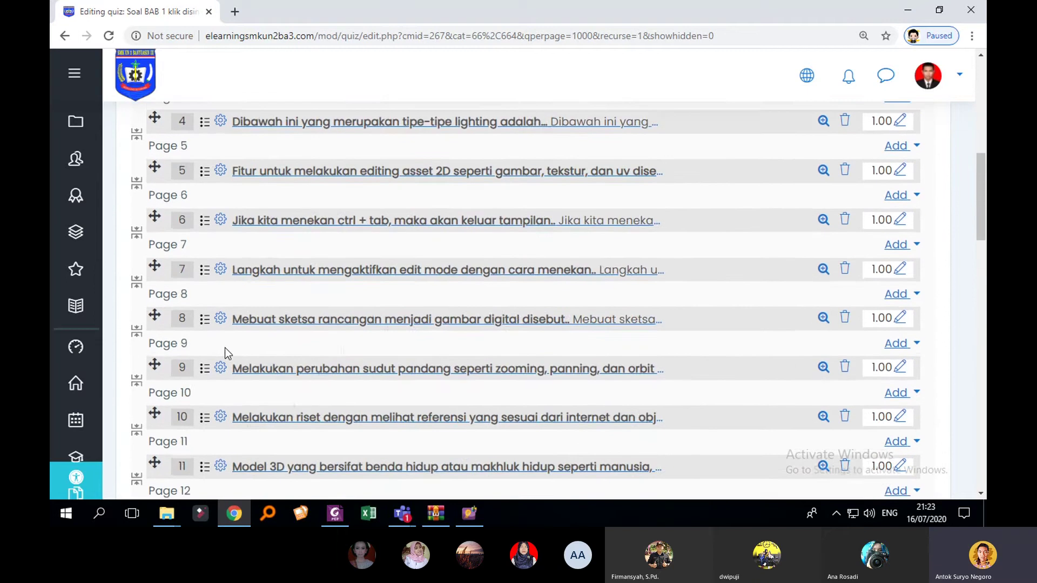
pyautogui.scroll(-7, 221, 340)
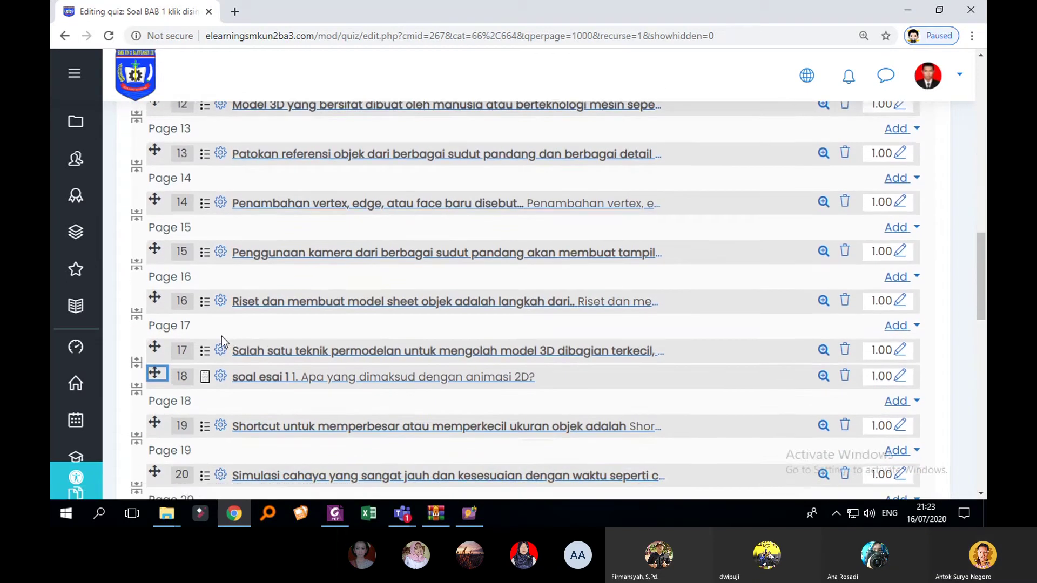
pyautogui.scroll(-1, 194, 343)
pyautogui.moveTo(154, 311); pyautogui.dragTo(158, 419)
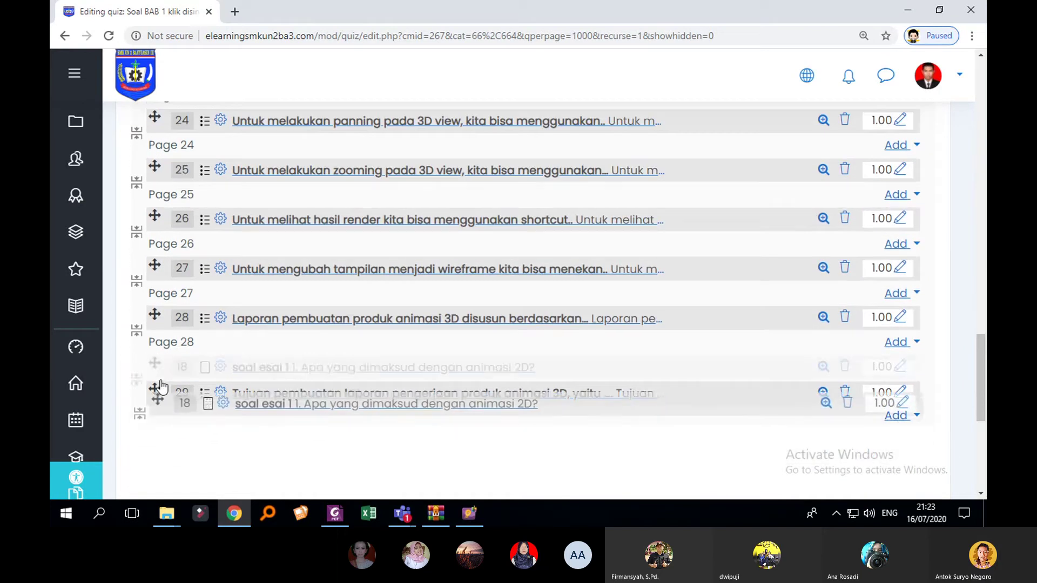
pyautogui.scroll(-2, 216, 416)
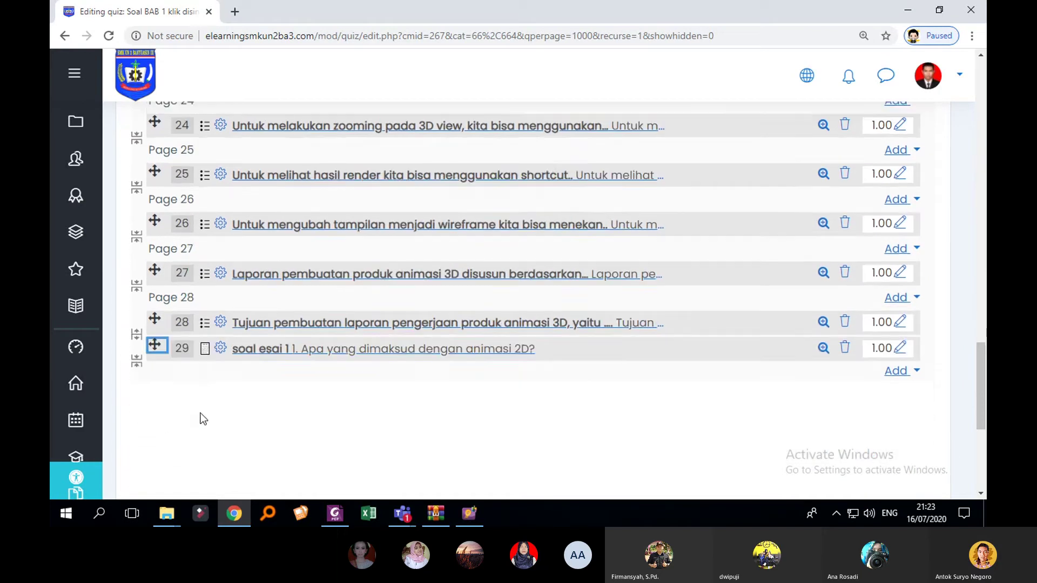
pyautogui.scroll(10, 471, 339)
pyautogui.scroll(10, 764, 260)
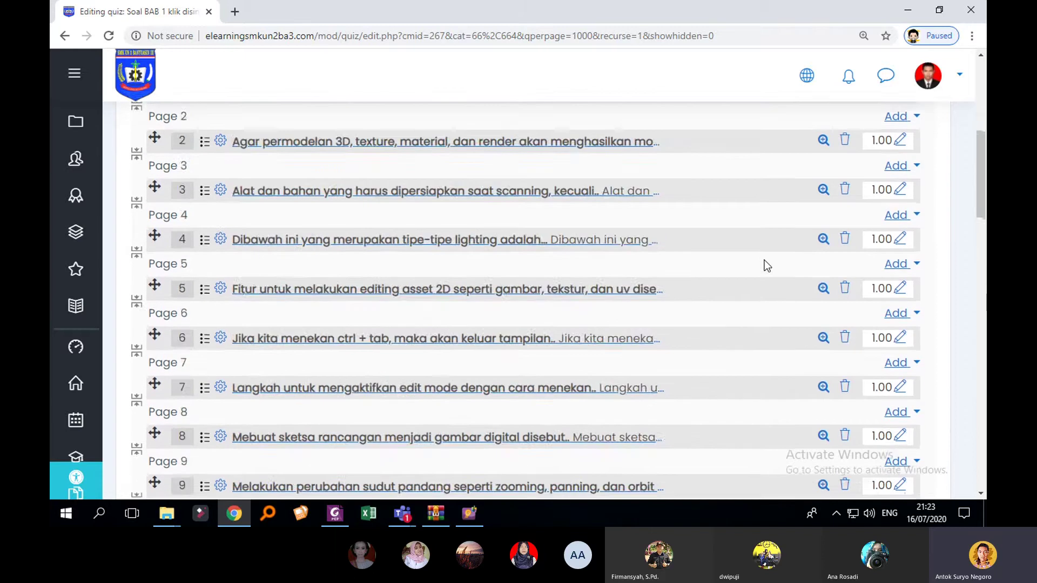
pyautogui.click(918, 331)
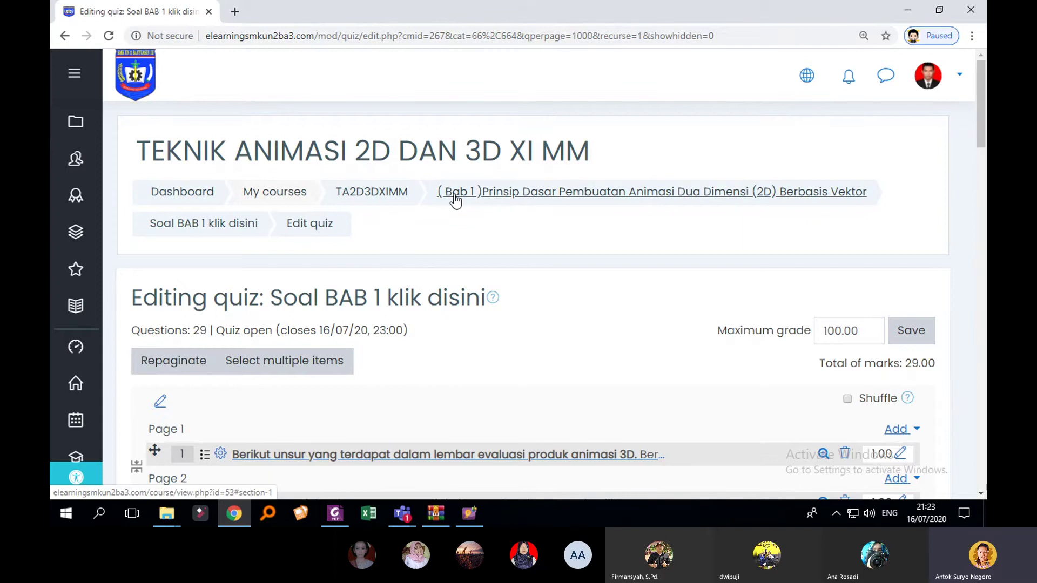
# Step: From the Bab 1 section, open Edit settings of the Soal BAB 1 klik disini quiz
pyautogui.click(511, 195)
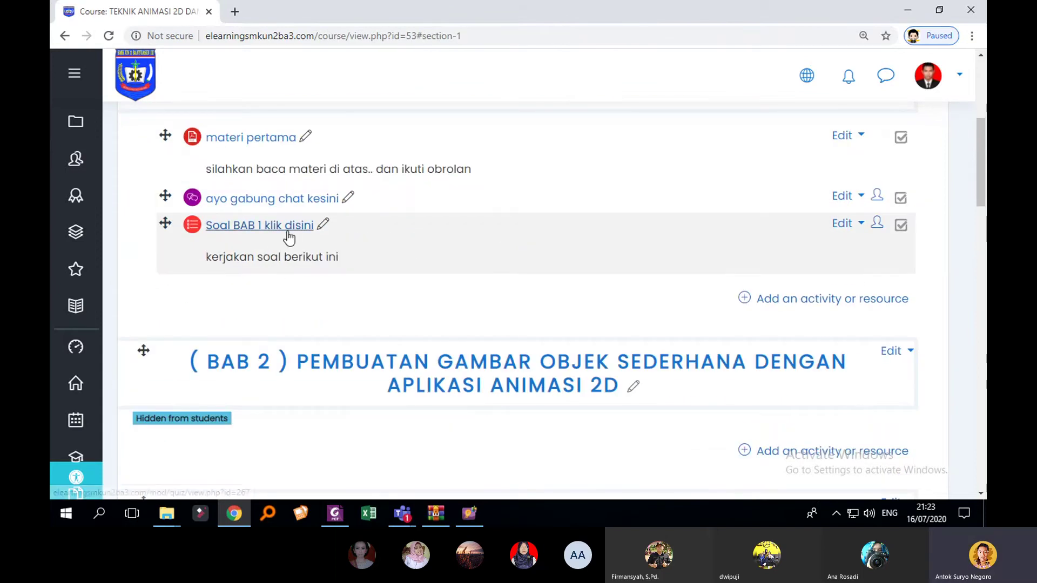
pyautogui.click(287, 229)
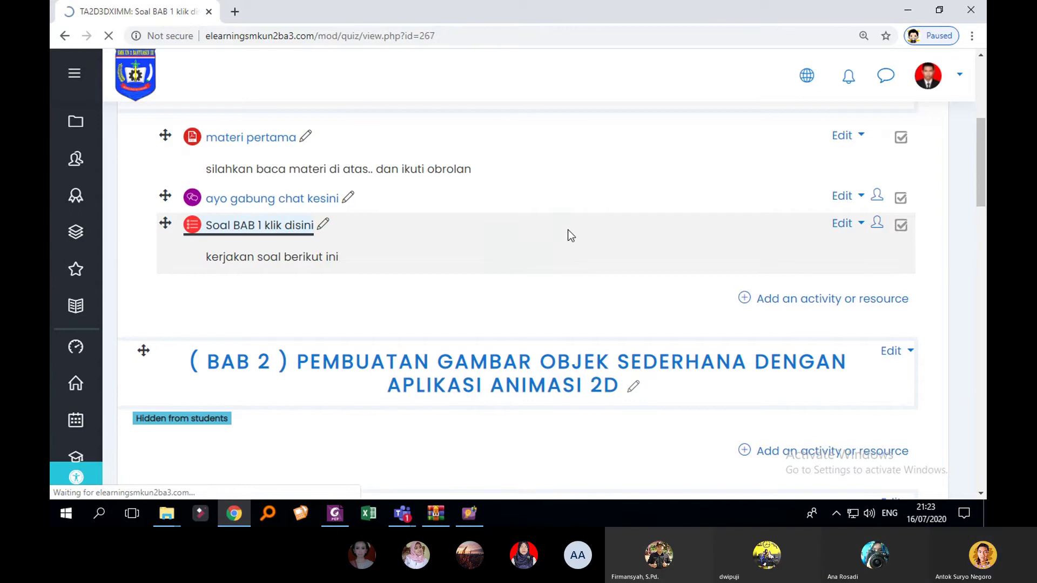
pyautogui.click(897, 80)
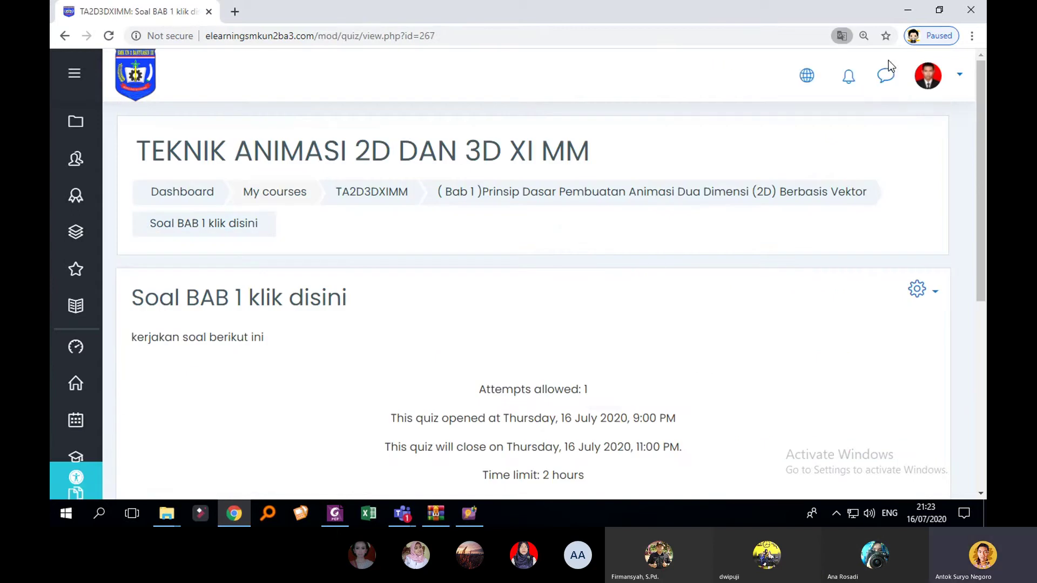
pyautogui.click(926, 296)
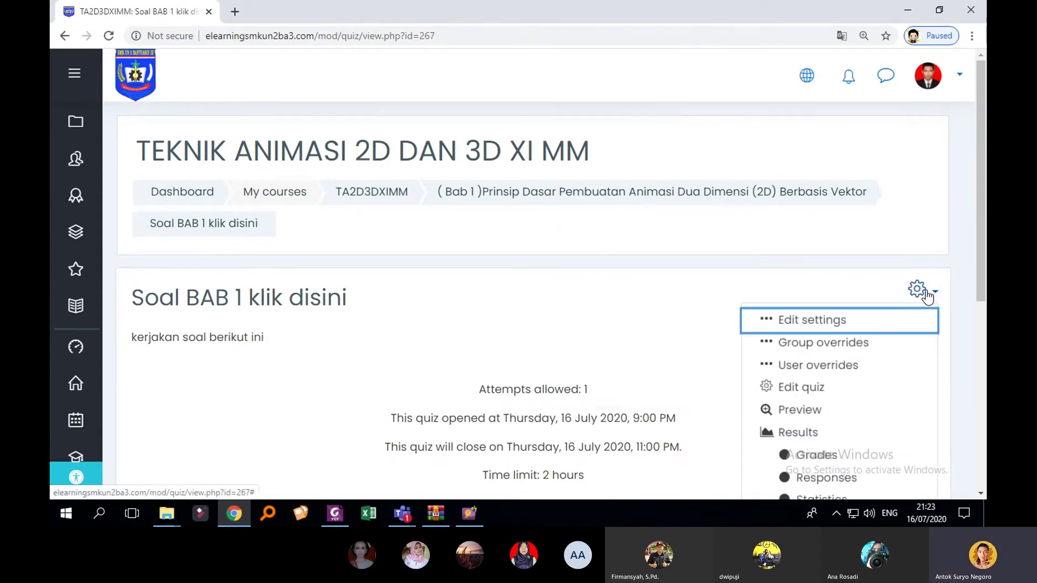
pyautogui.click(828, 318)
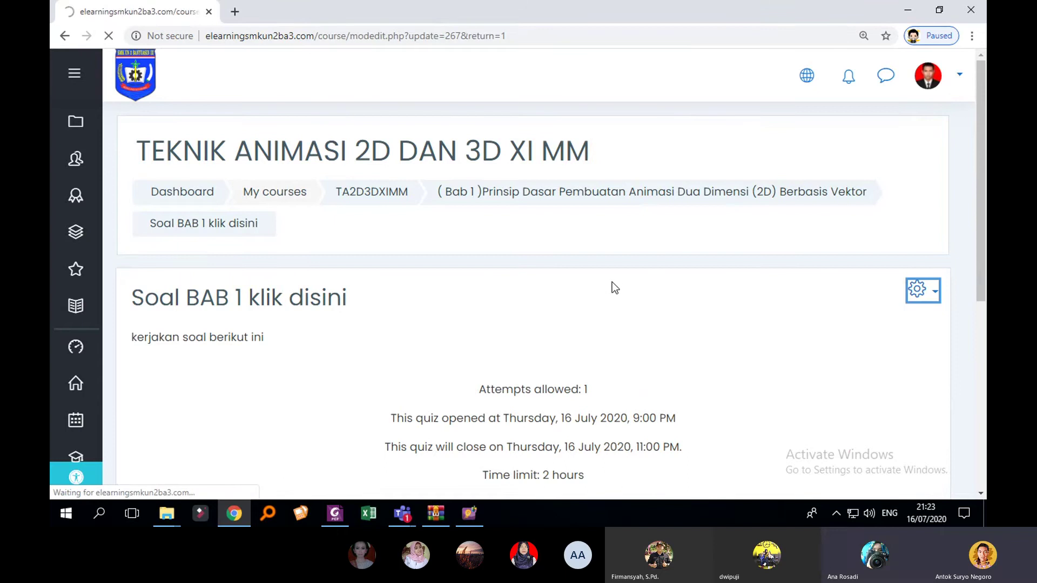
# Step: Expand the Timing and Grade sections of the quiz settings
pyautogui.scroll(-7, 597, 279)
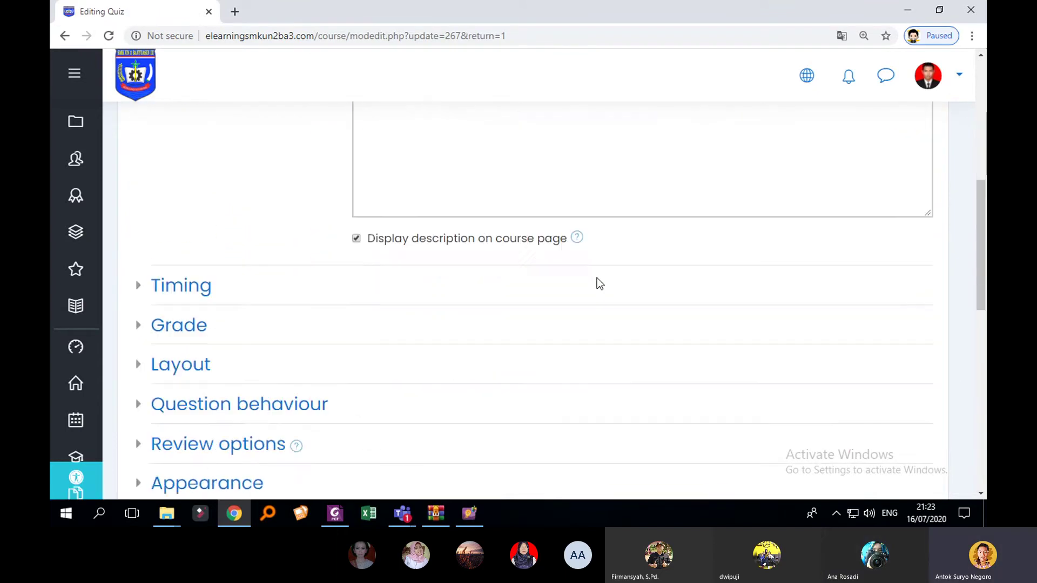
pyautogui.scroll(3, 598, 278)
pyautogui.click(145, 423)
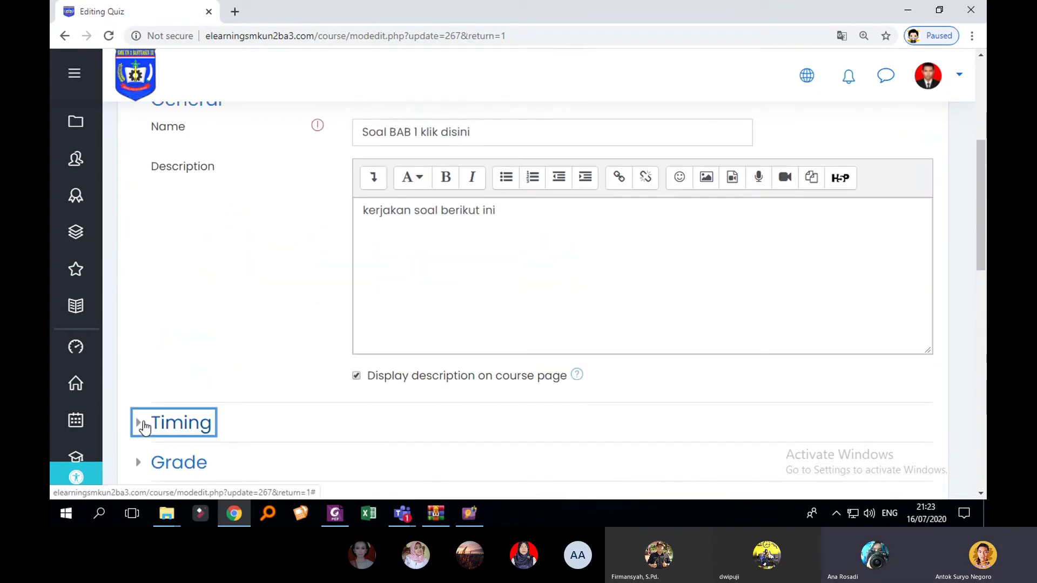
pyautogui.scroll(-2, 475, 373)
pyautogui.scroll(-2, 512, 367)
pyautogui.scroll(1, 486, 369)
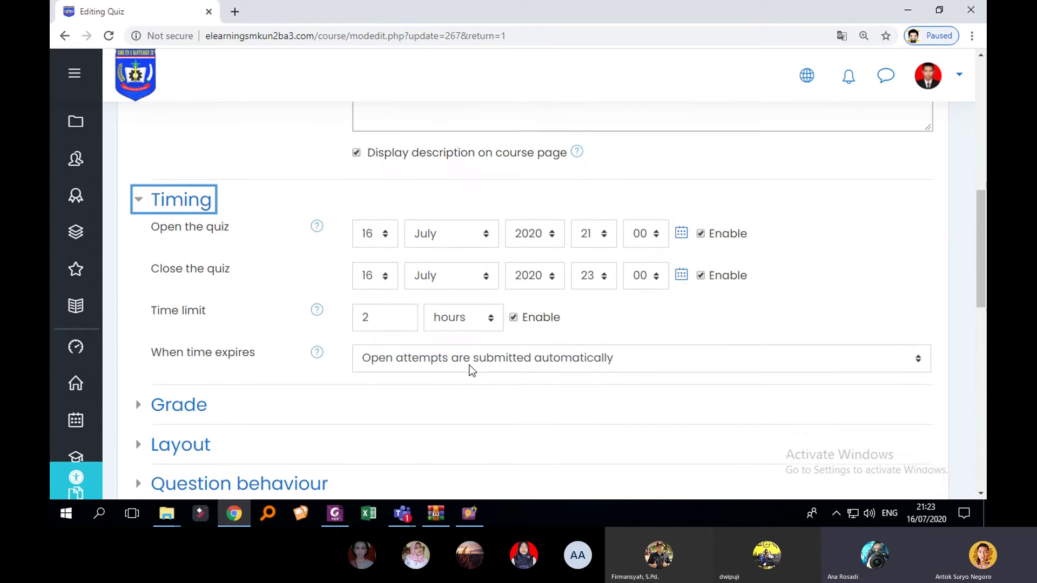
pyautogui.scroll(-1, 324, 365)
pyautogui.click(157, 354)
pyautogui.scroll(-1, 372, 364)
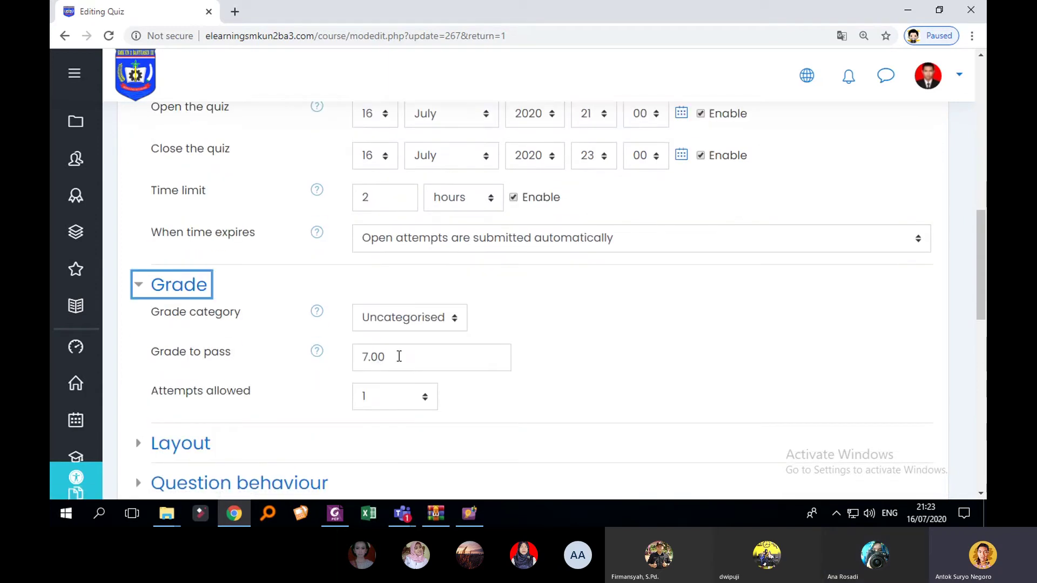
# Step: Change Grade to pass from 7.00 to 70 and Save and display
pyautogui.moveTo(399, 356); pyautogui.dragTo(343, 358)
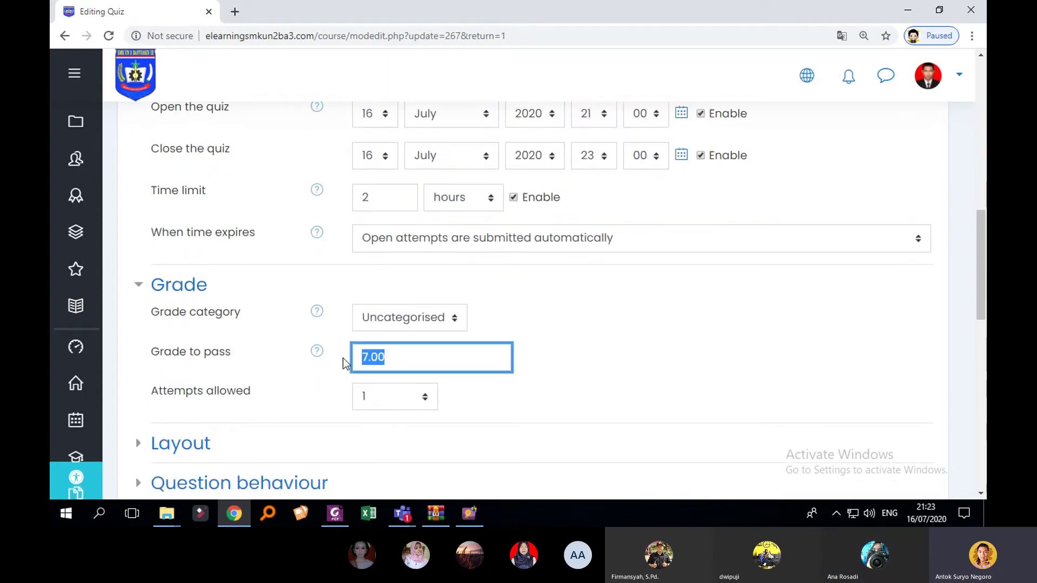
pyautogui.write('78')
pyautogui.press('BackSpace')
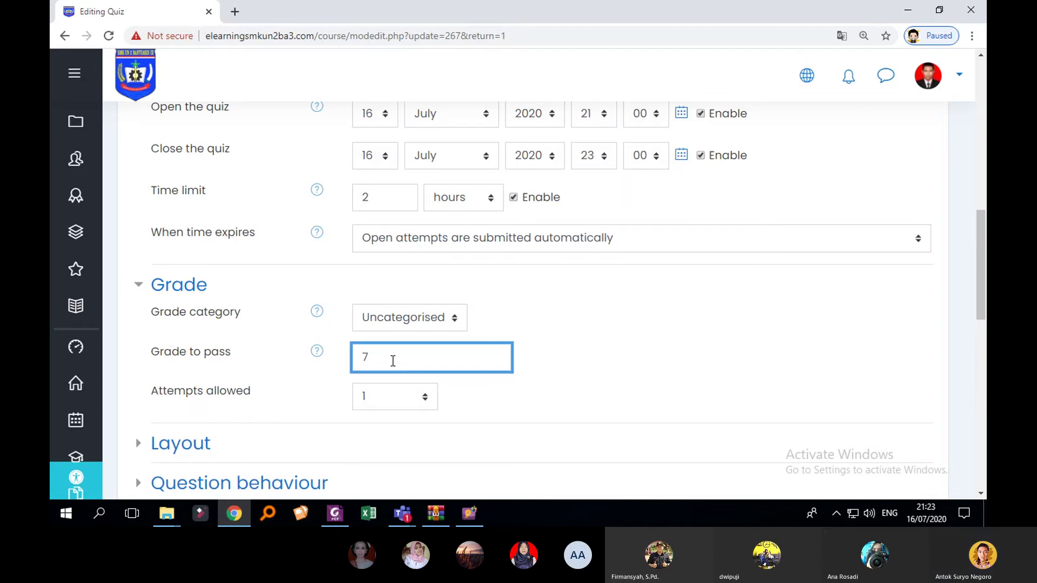
pyautogui.write('0')
pyautogui.scroll(-1, 502, 320)
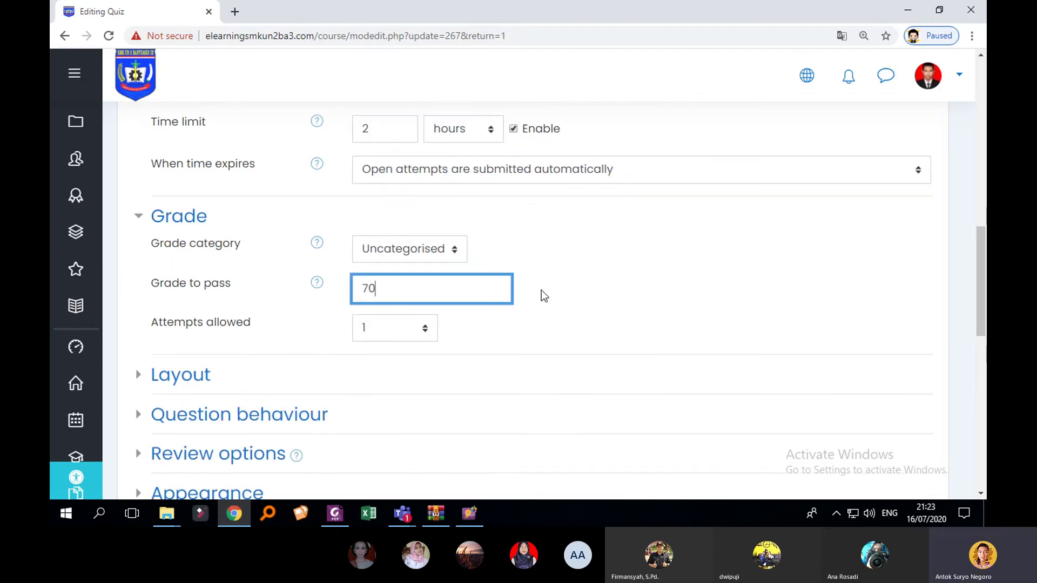
pyautogui.click(544, 289)
pyautogui.scroll(-8, 630, 296)
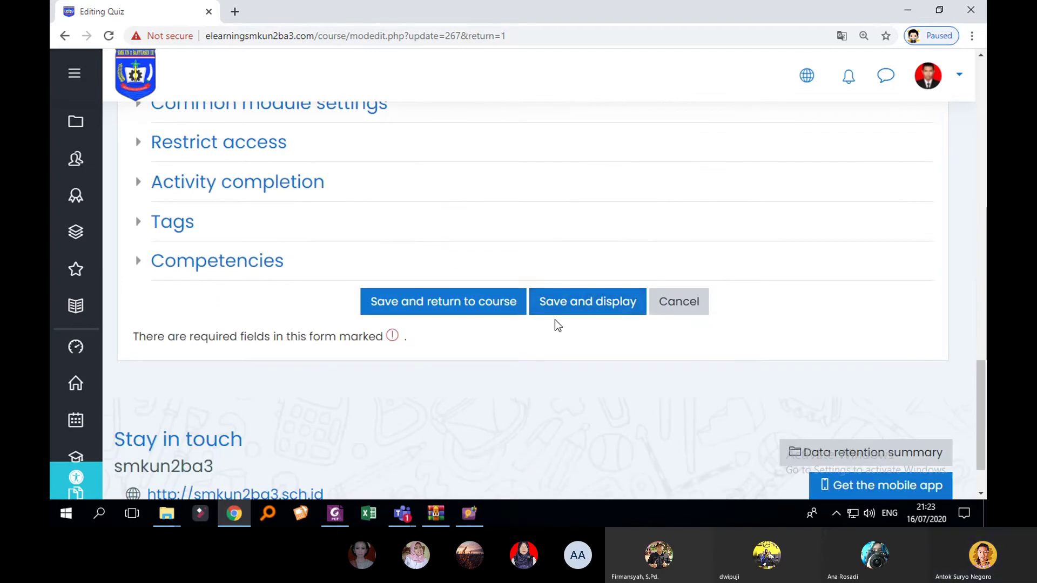
pyautogui.click(568, 313)
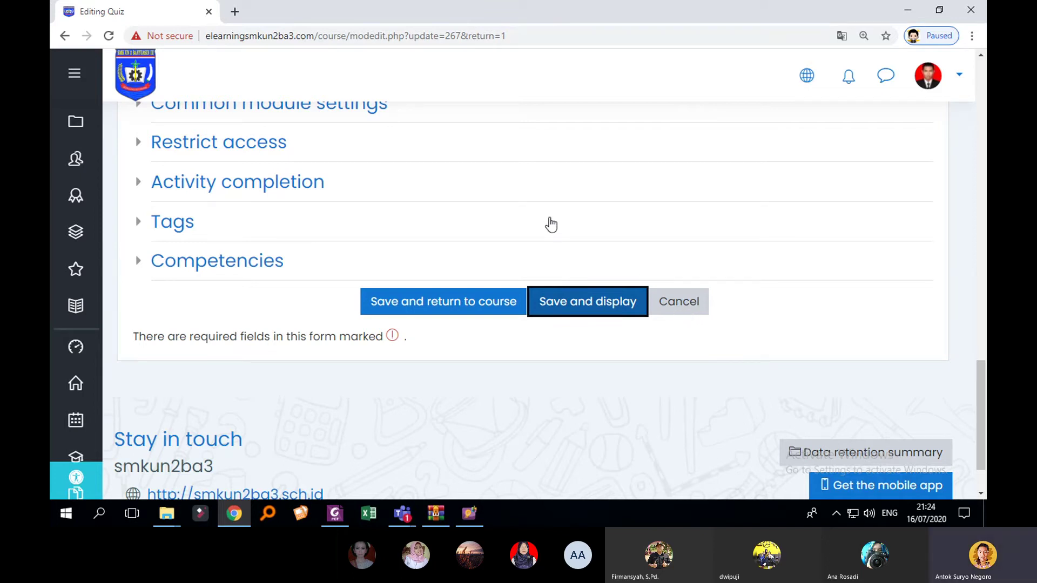
# Step: Reload the stalled quiz page, then exit it at the Page Unresponsive dialog
pyautogui.click(108, 36)
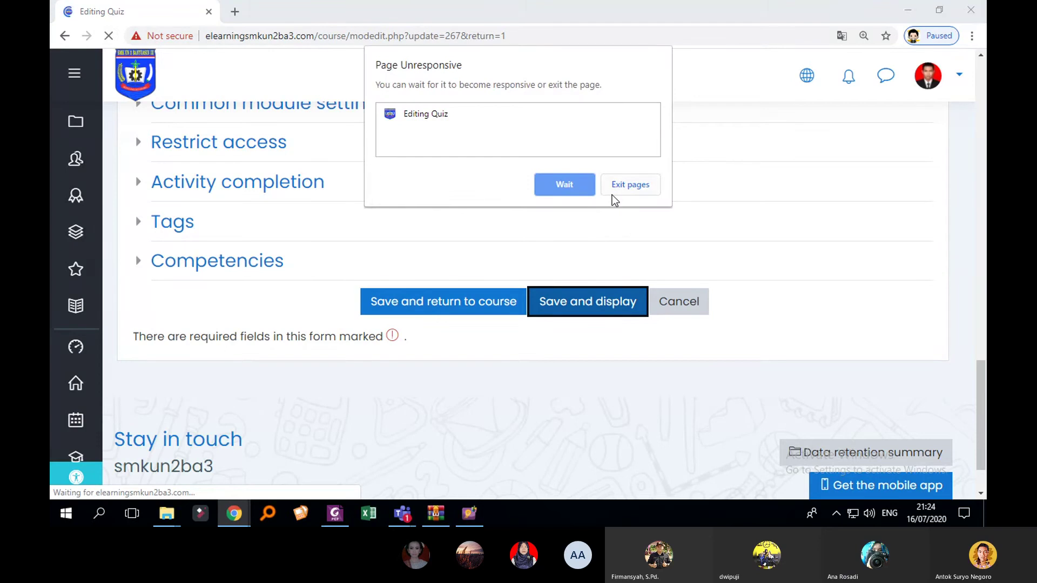
pyautogui.click(578, 188)
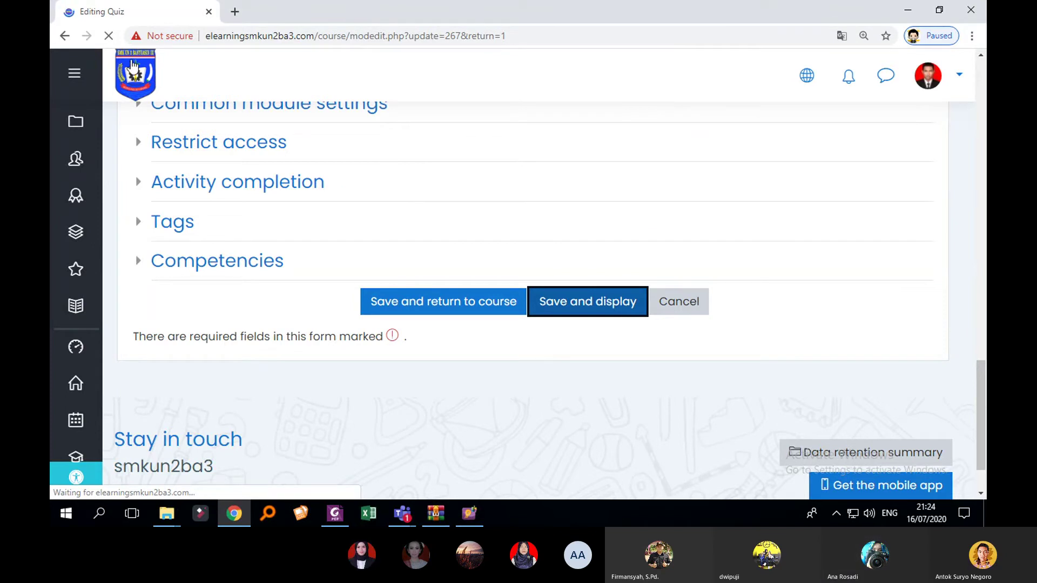
pyautogui.click(109, 36)
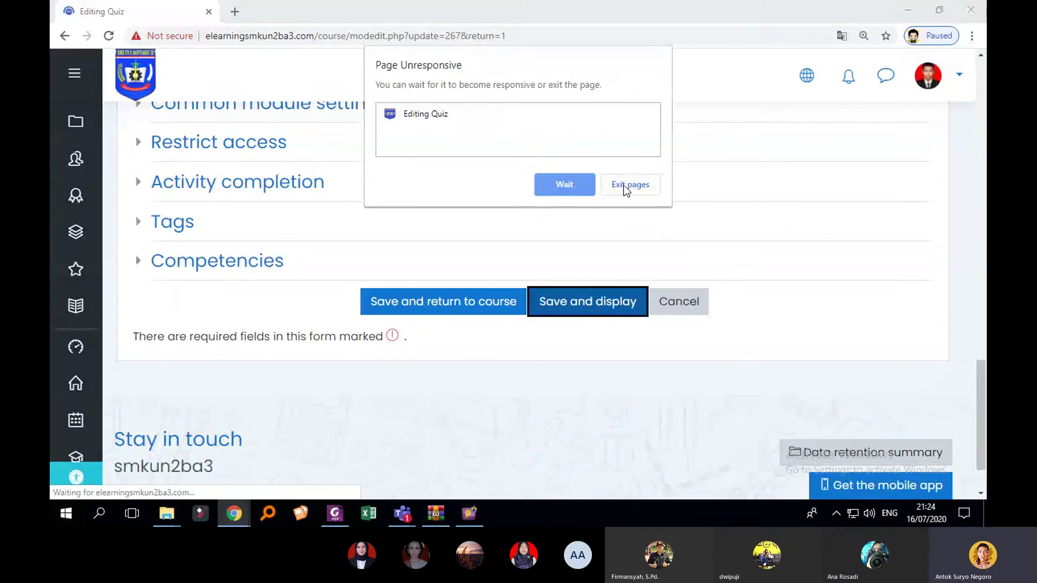
pyautogui.click(620, 183)
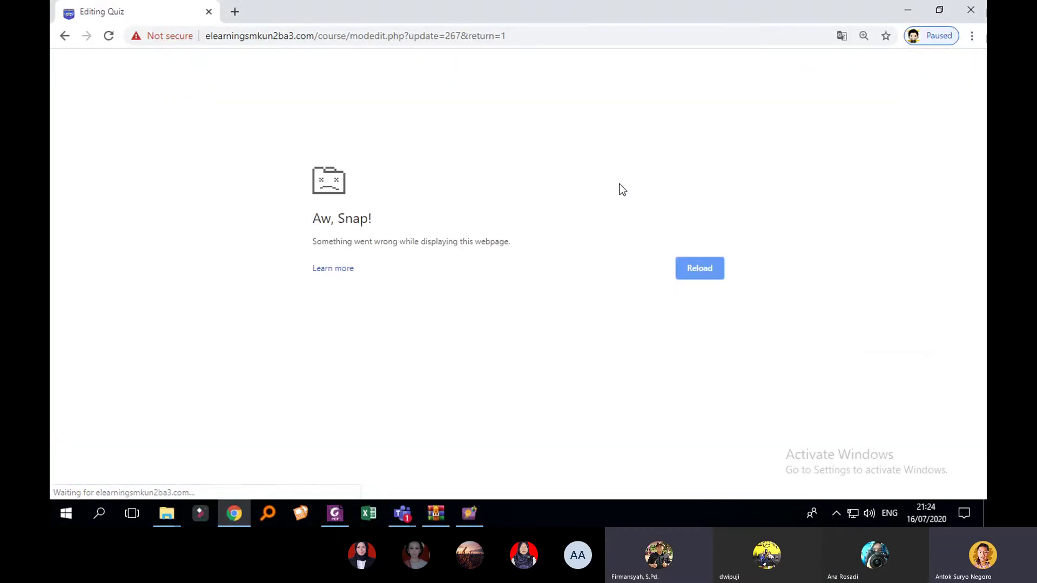
# Step: Replace the crashed tab with a new one showing the e-learning Dashboard
pyautogui.click(231, 13)
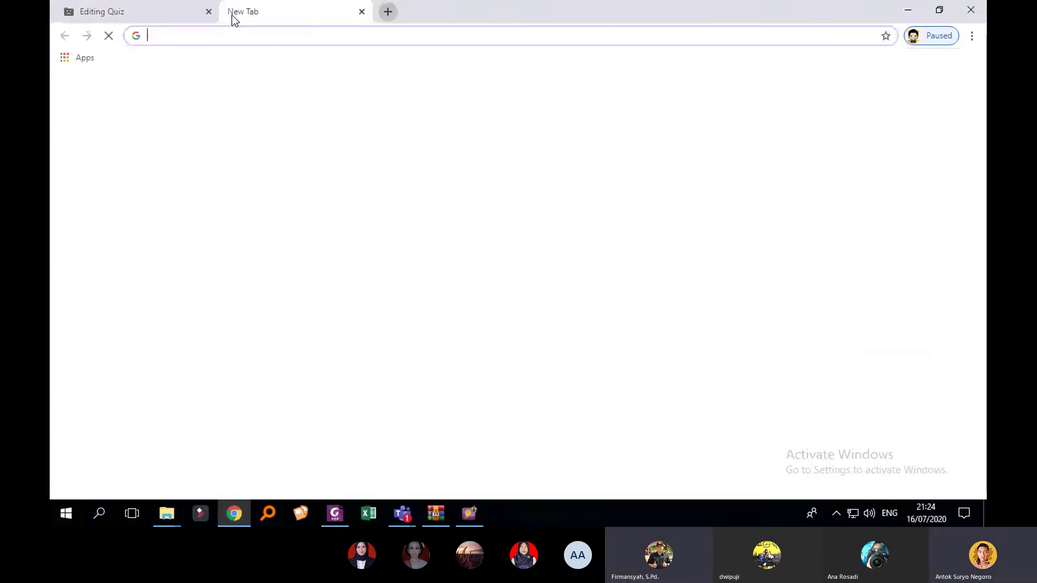
pyautogui.click(208, 12)
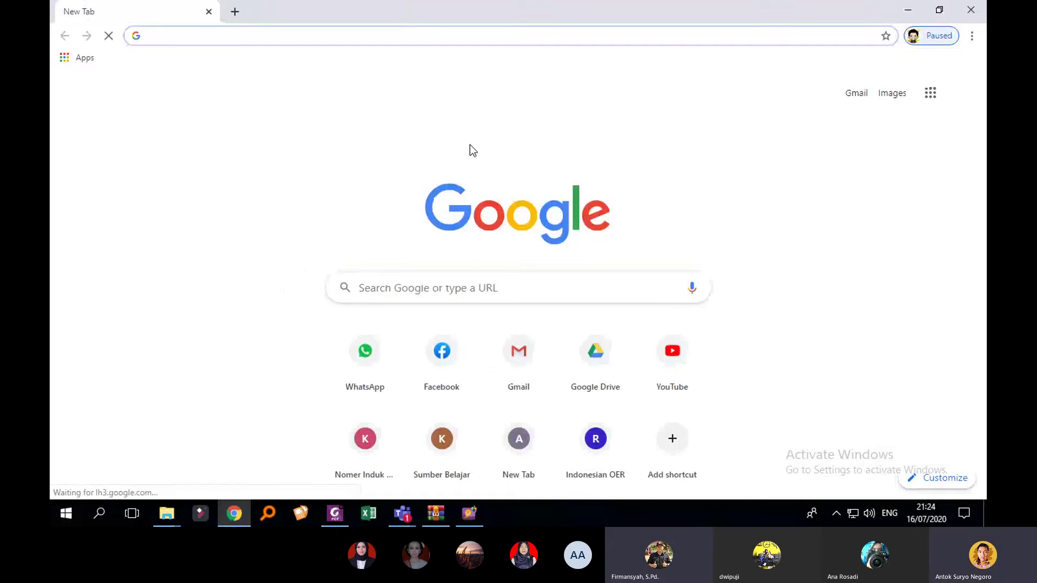
pyautogui.write('elearningsmkun2ba3.com')
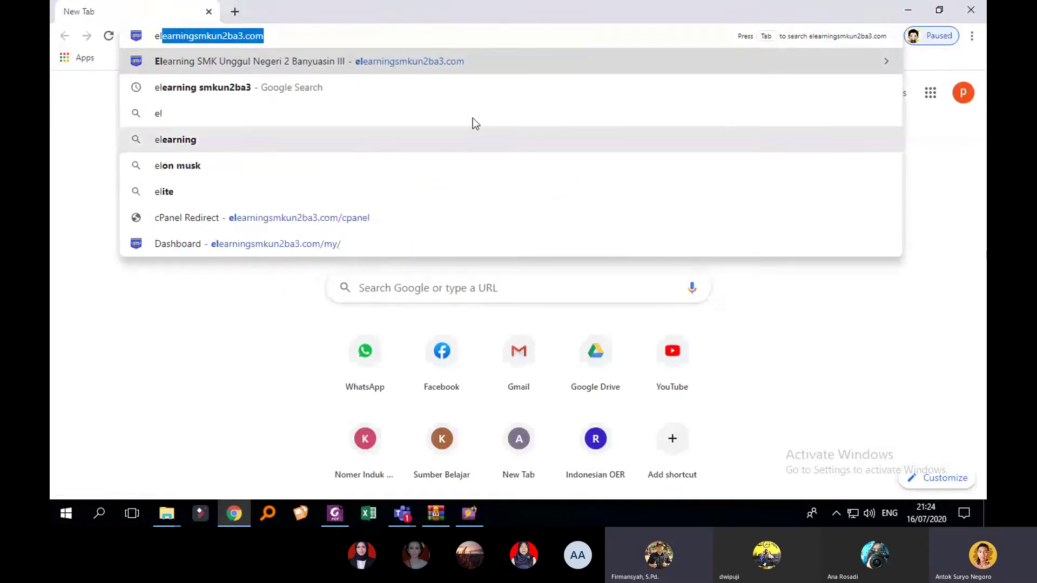
pyautogui.click(467, 64)
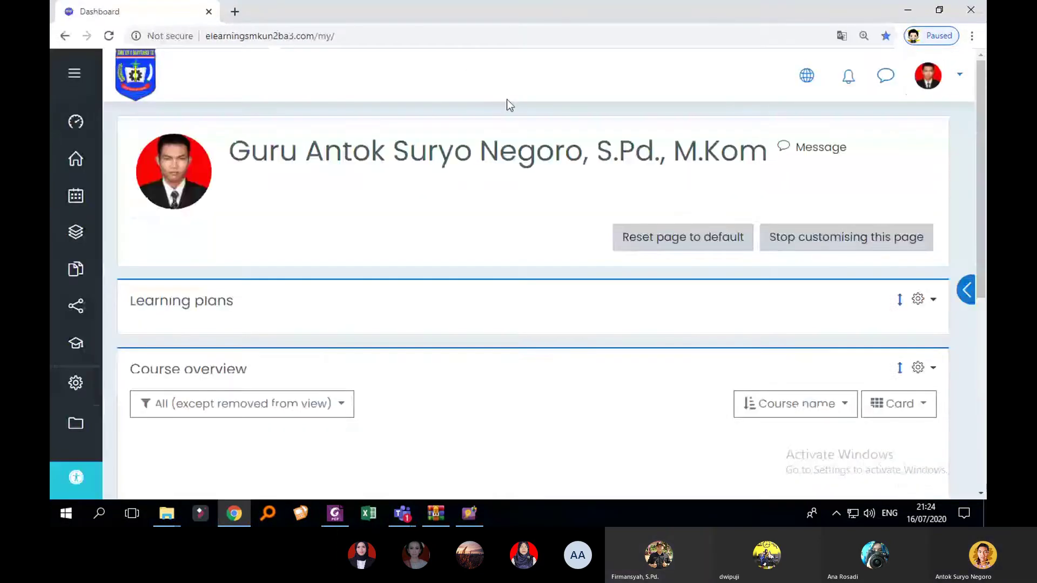
# Step: Open the TEKNIK ANIMASI 2D DAN 3D XI MM course and its Soal BAB 1 klik disini quiz
pyautogui.scroll(-5, 468, 246)
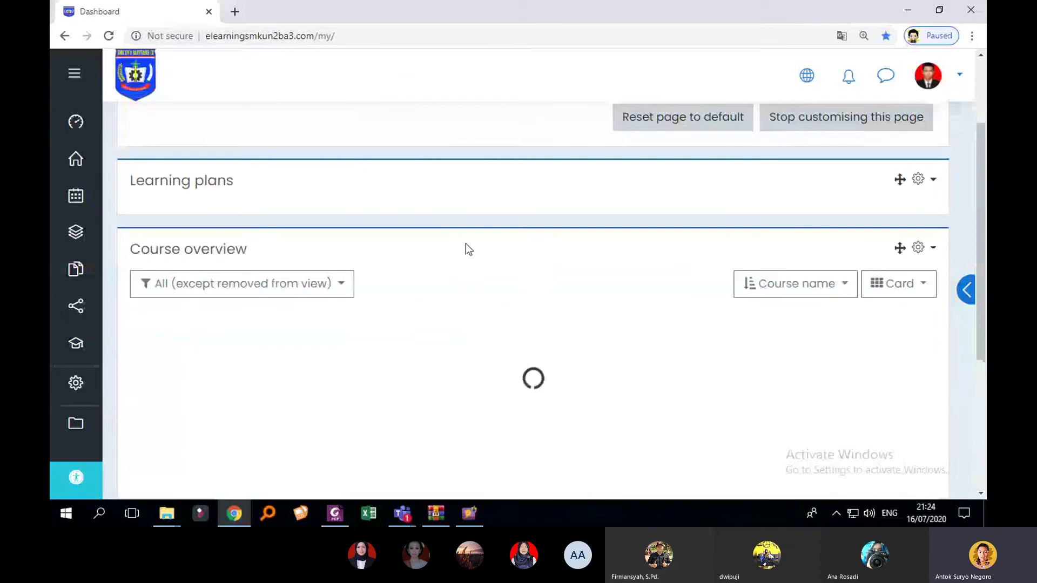
pyautogui.scroll(-2, 382, 302)
pyautogui.scroll(-1, 381, 301)
pyautogui.click(280, 268)
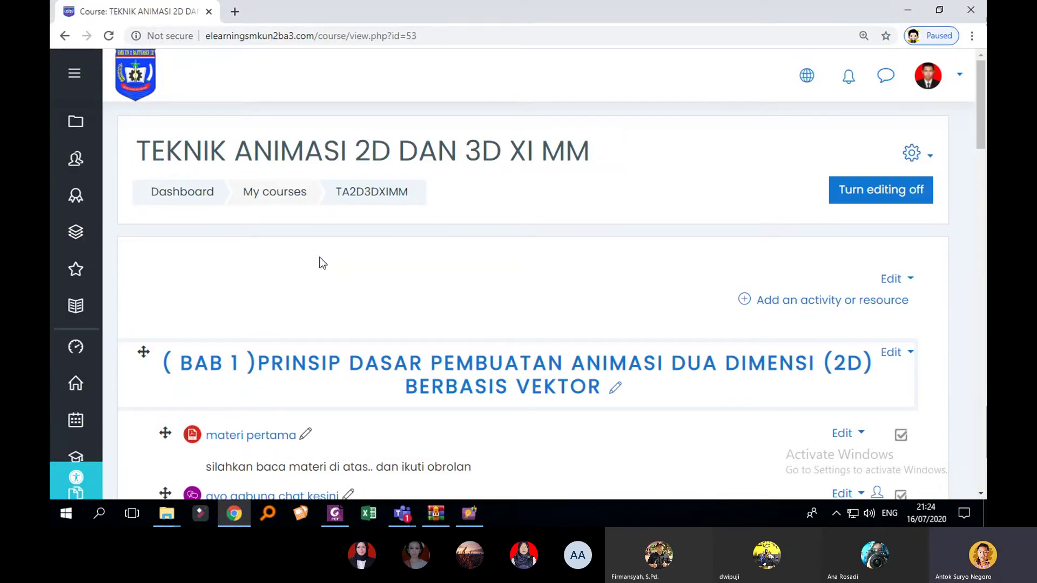
pyautogui.scroll(-5, 324, 270)
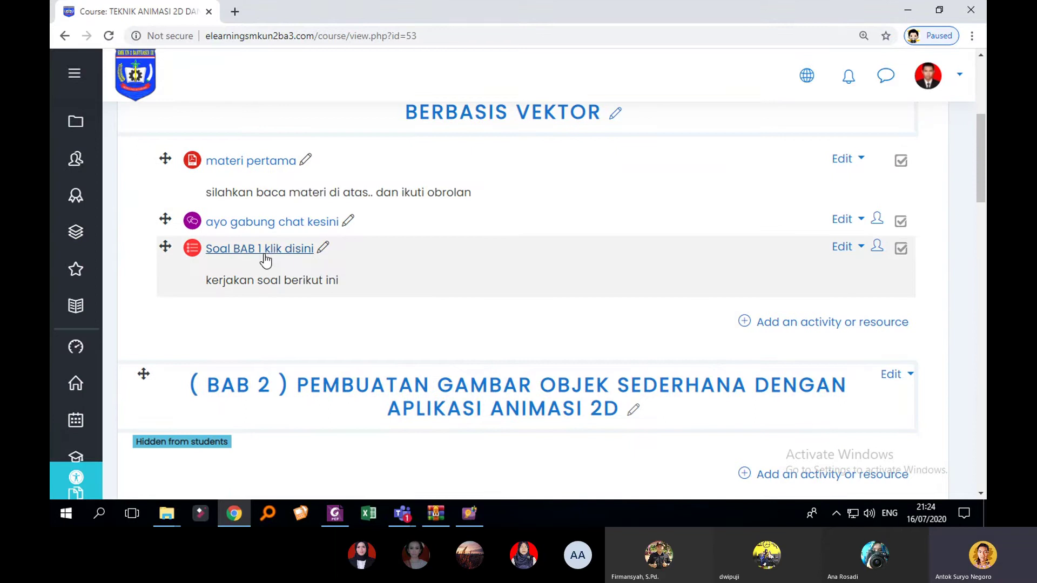
pyautogui.click(267, 253)
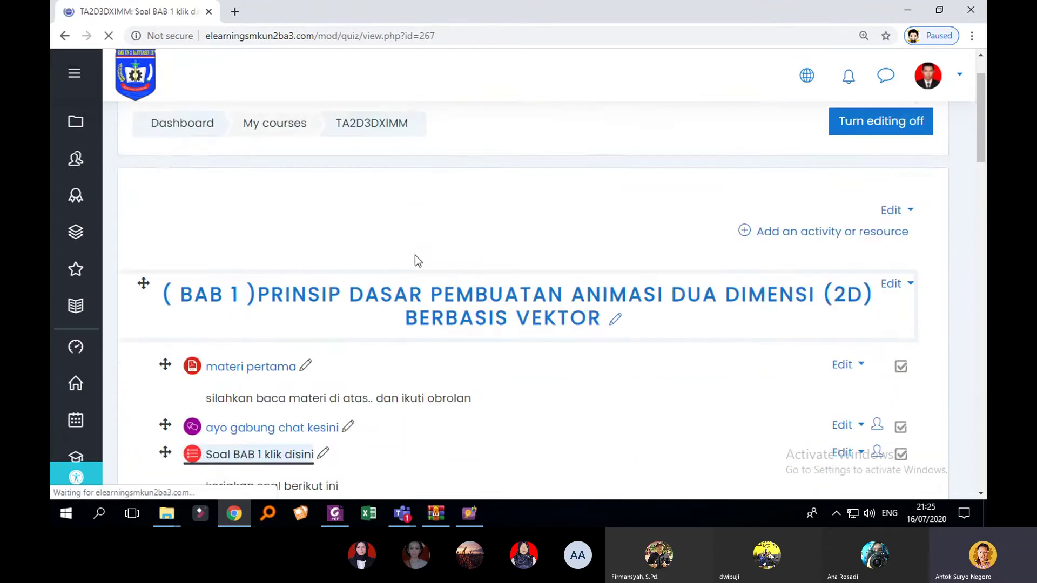
# Step: Dismiss the translate offer and open the quiz's Edit settings
pyautogui.scroll(-1, 675, 286)
pyautogui.scroll(2, 750, 277)
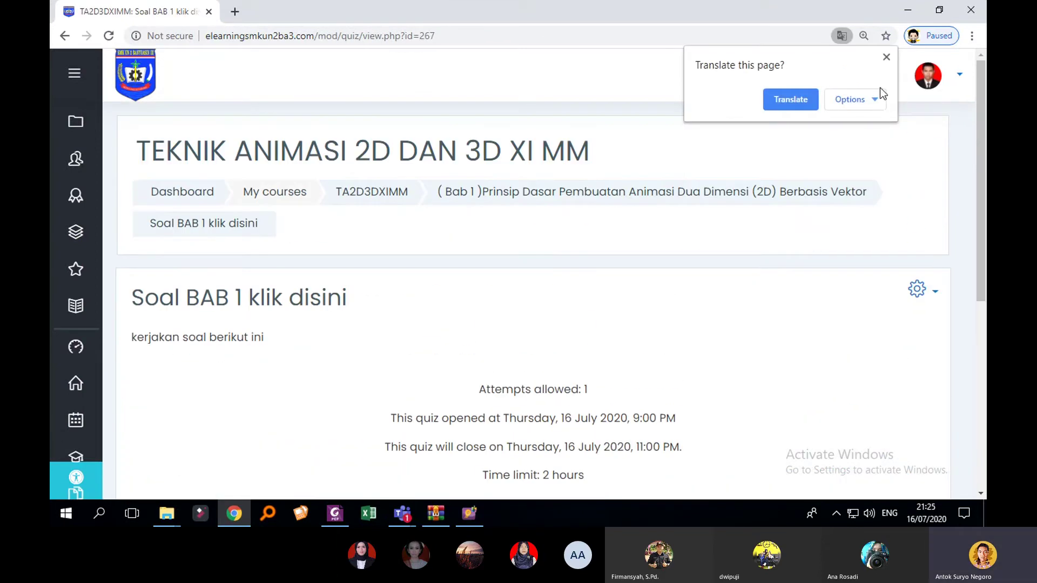
pyautogui.click(886, 57)
pyautogui.scroll(-2, 880, 232)
pyautogui.click(924, 159)
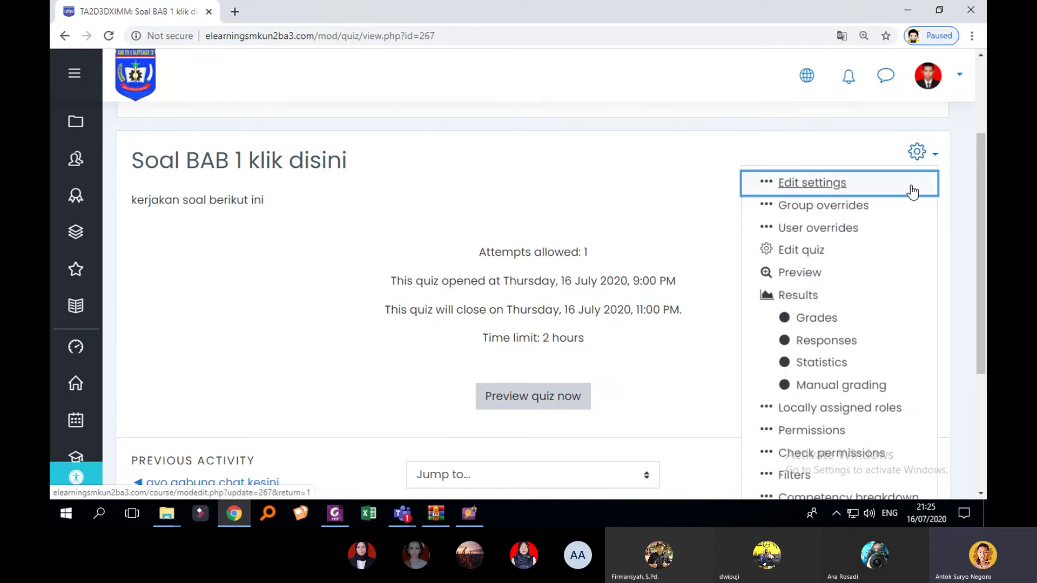
pyautogui.click(911, 187)
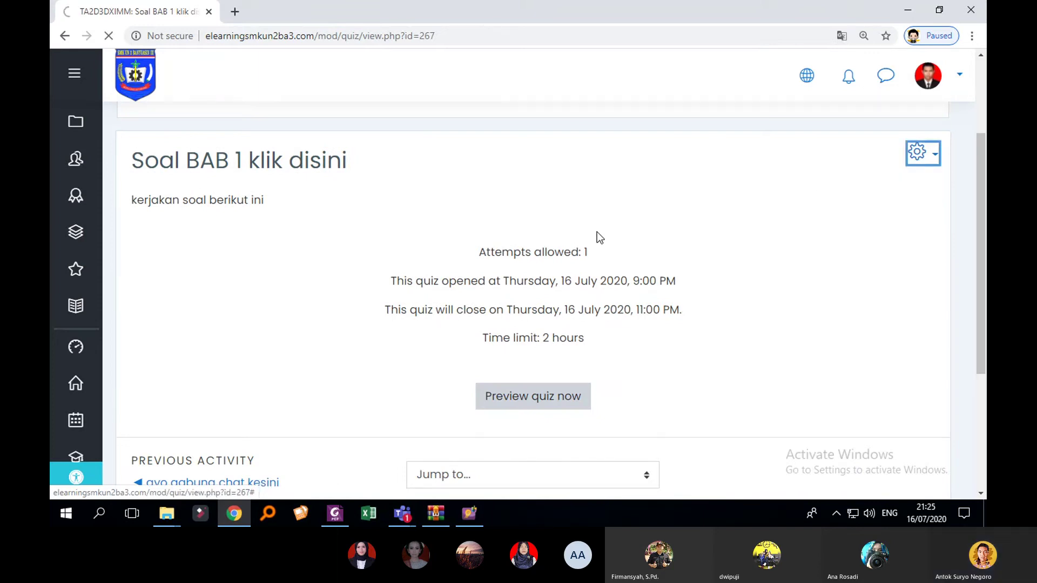
# Step: Expand the Grade section and replace the 7.00 grade to pass with 70
pyautogui.scroll(-5, 536, 339)
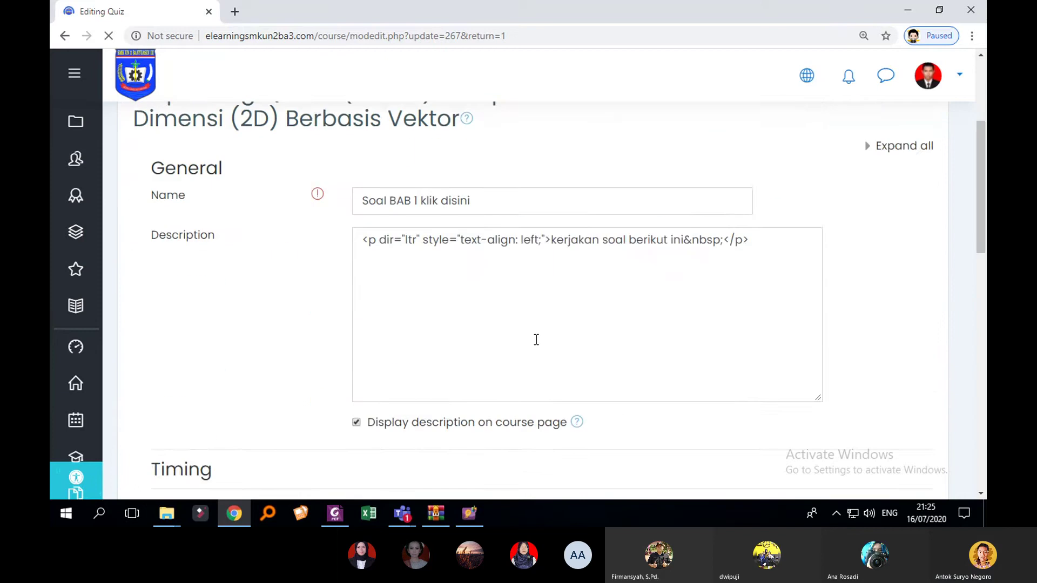
pyautogui.scroll(-4, 536, 340)
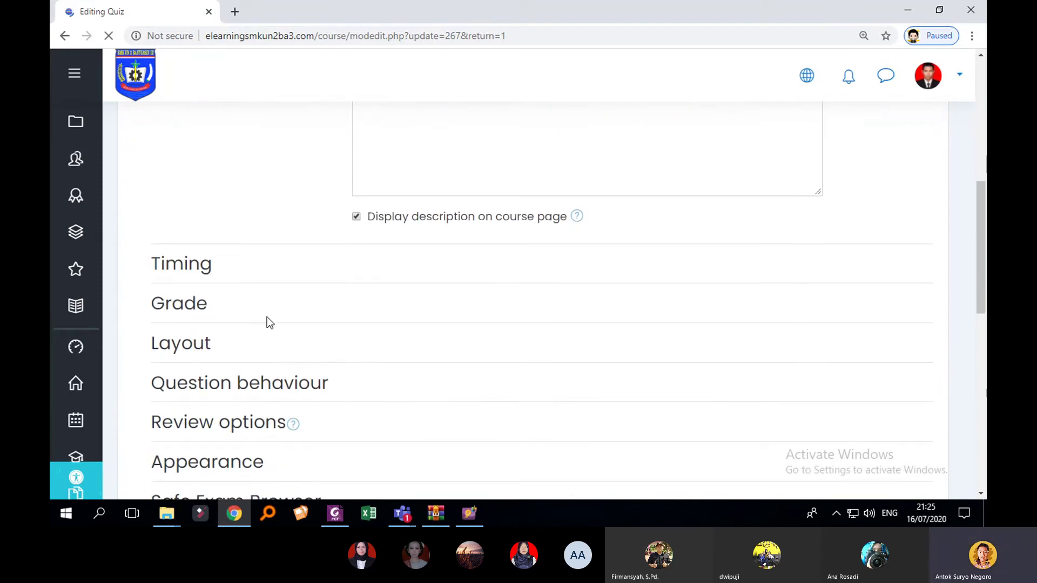
pyautogui.scroll(1, 267, 319)
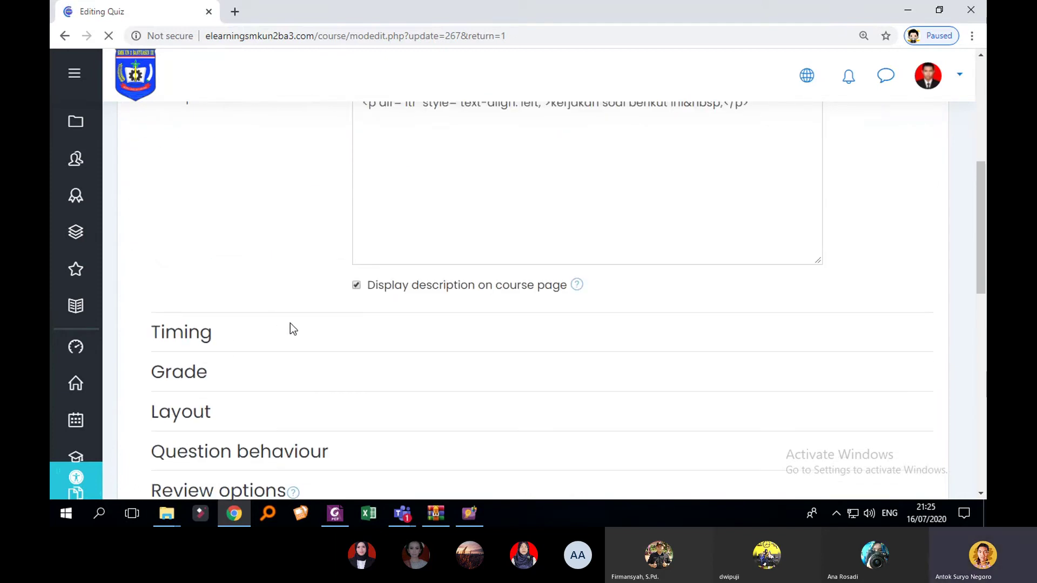
pyautogui.scroll(2, 402, 317)
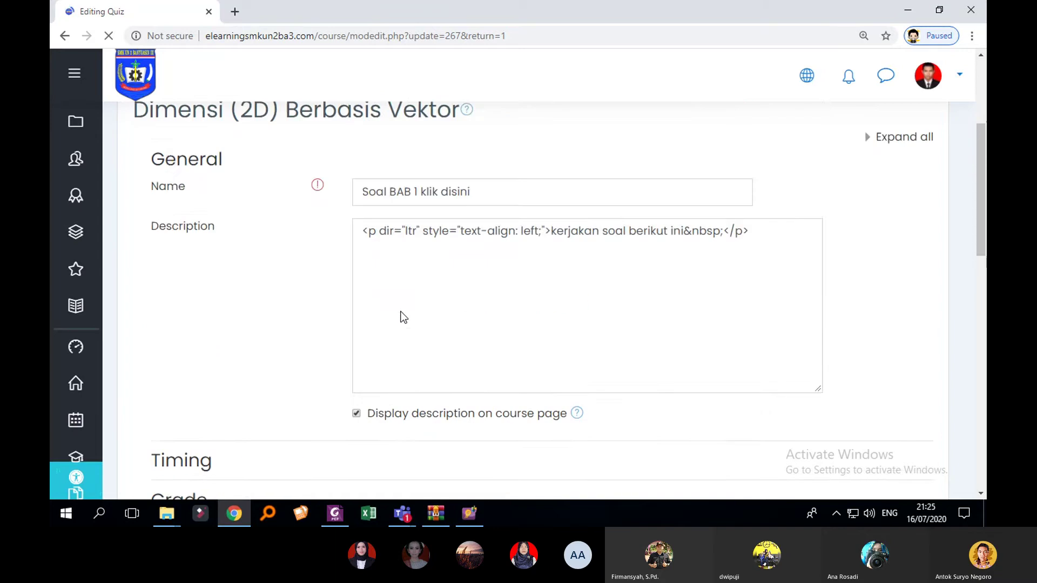
pyautogui.scroll(-3, 378, 330)
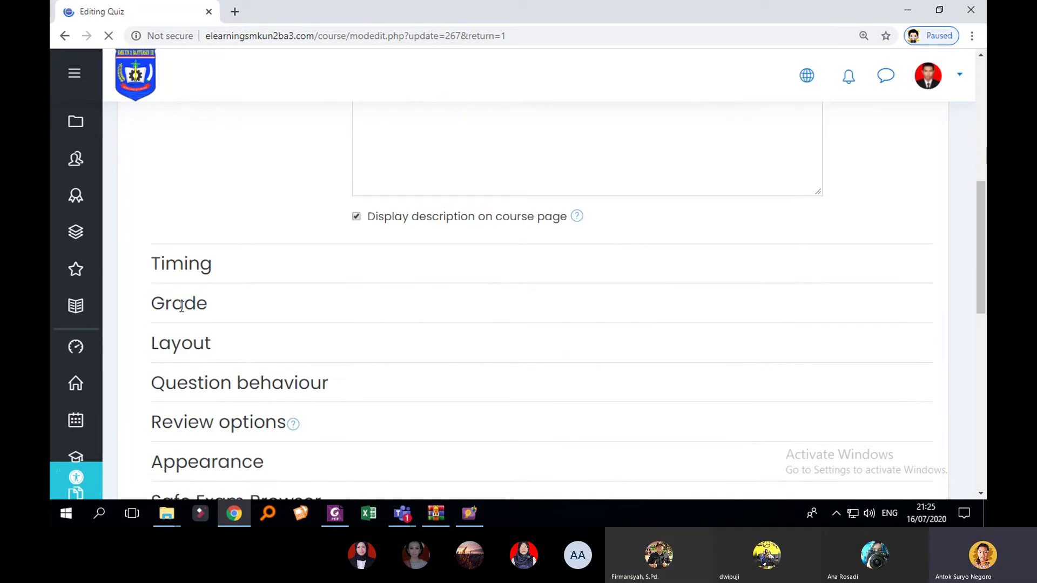
pyautogui.scroll(3, 540, 346)
pyautogui.scroll(-2, 530, 353)
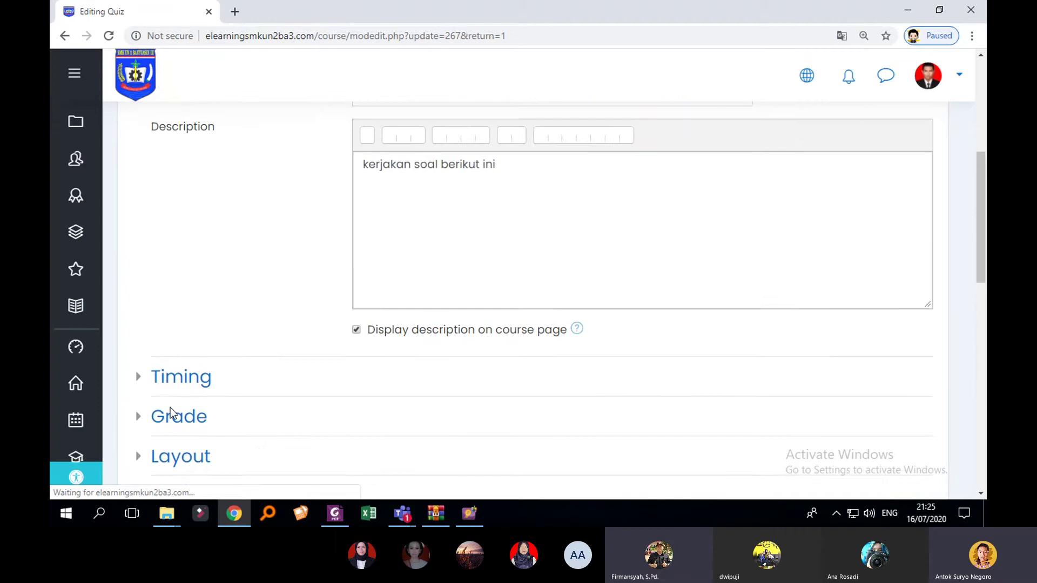
pyautogui.click(142, 428)
pyautogui.scroll(-2, 423, 390)
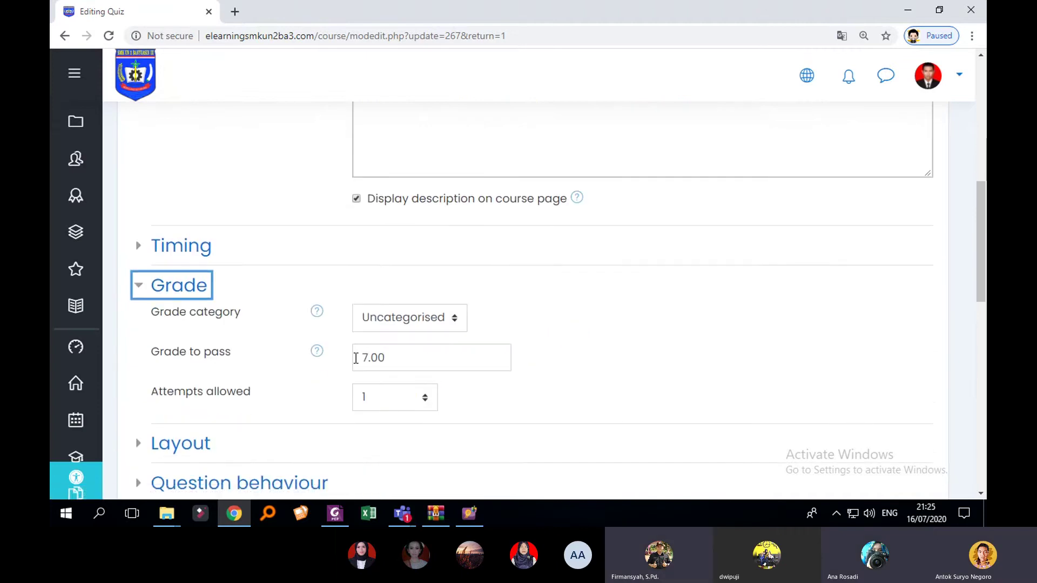
pyautogui.moveTo(409, 359); pyautogui.dragTo(360, 359)
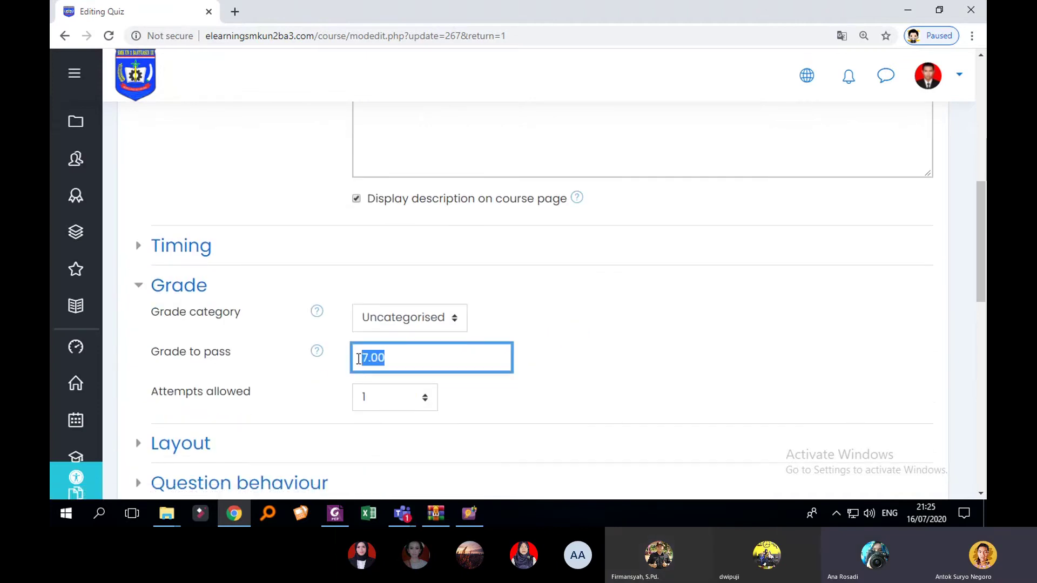
pyautogui.write('70')
pyautogui.scroll(-3, 535, 343)
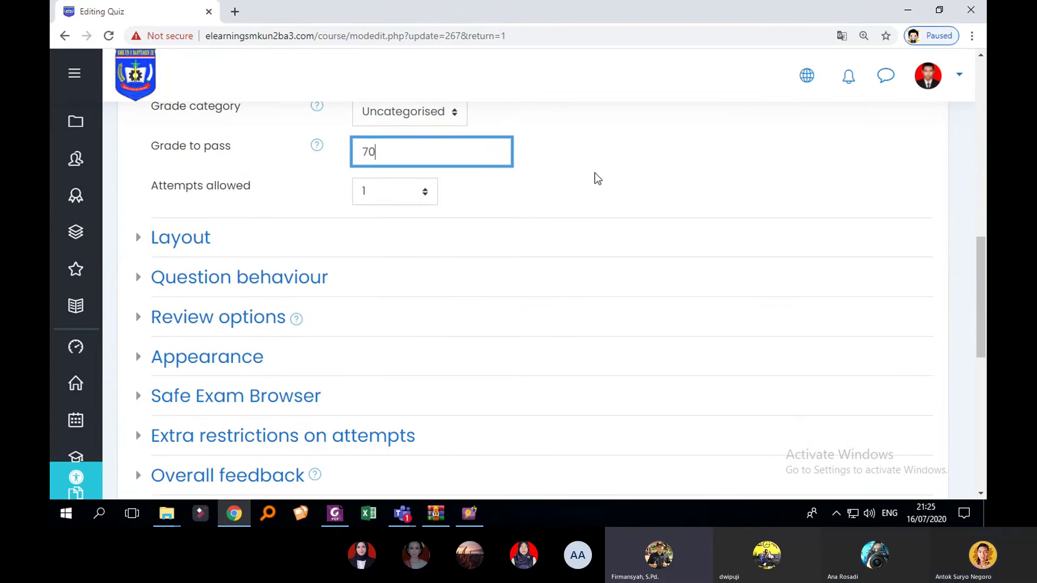
pyautogui.scroll(1, 595, 178)
pyautogui.scroll(-1, 624, 227)
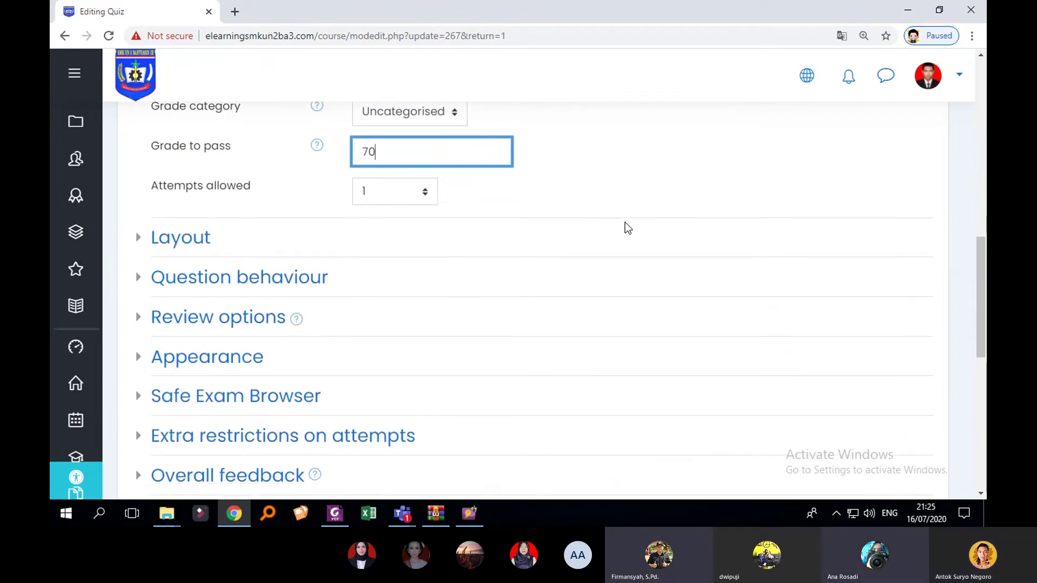
pyautogui.scroll(-4, 624, 226)
# Step: Save and display the quiz, then start a timed preview attempt at question 1 of 29
pyautogui.scroll(-2, 624, 227)
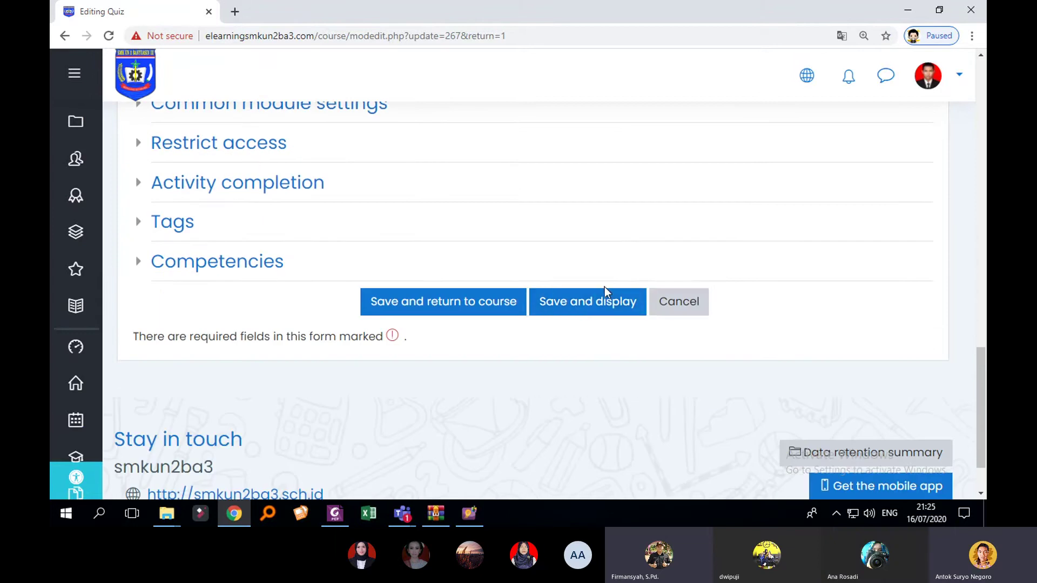
pyautogui.click(594, 303)
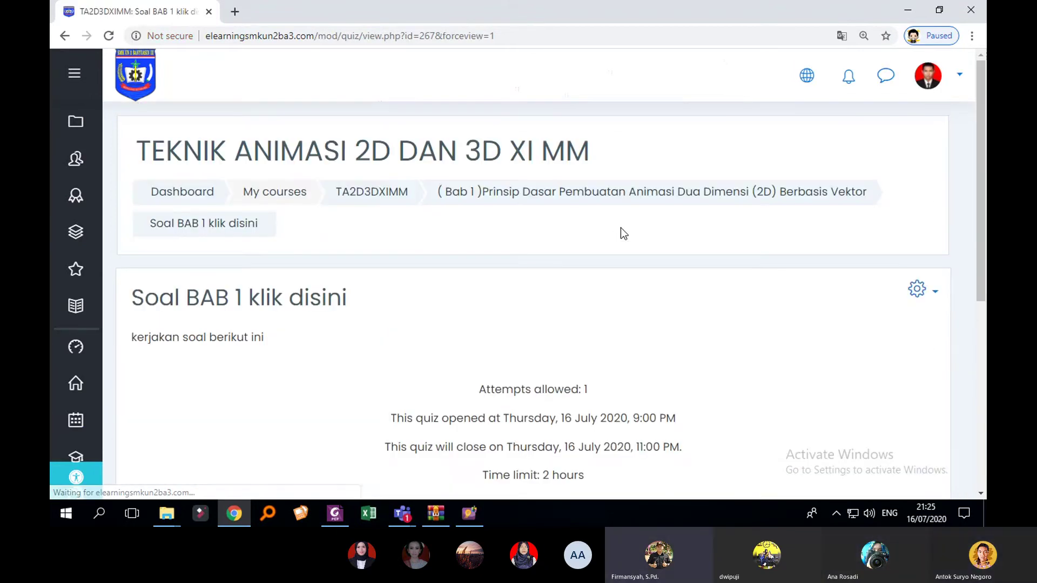
pyautogui.scroll(-3, 686, 271)
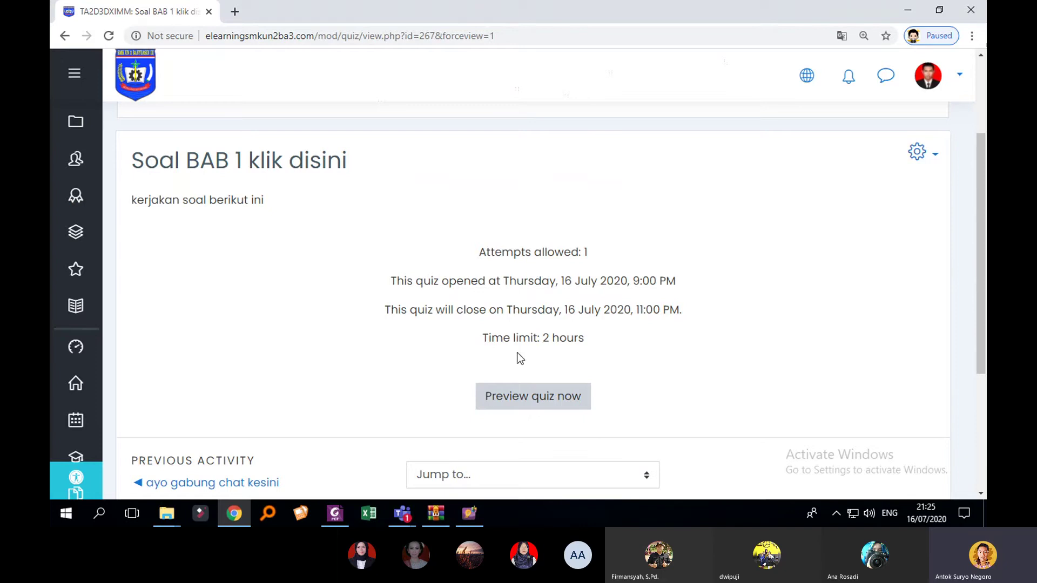
pyautogui.click(532, 403)
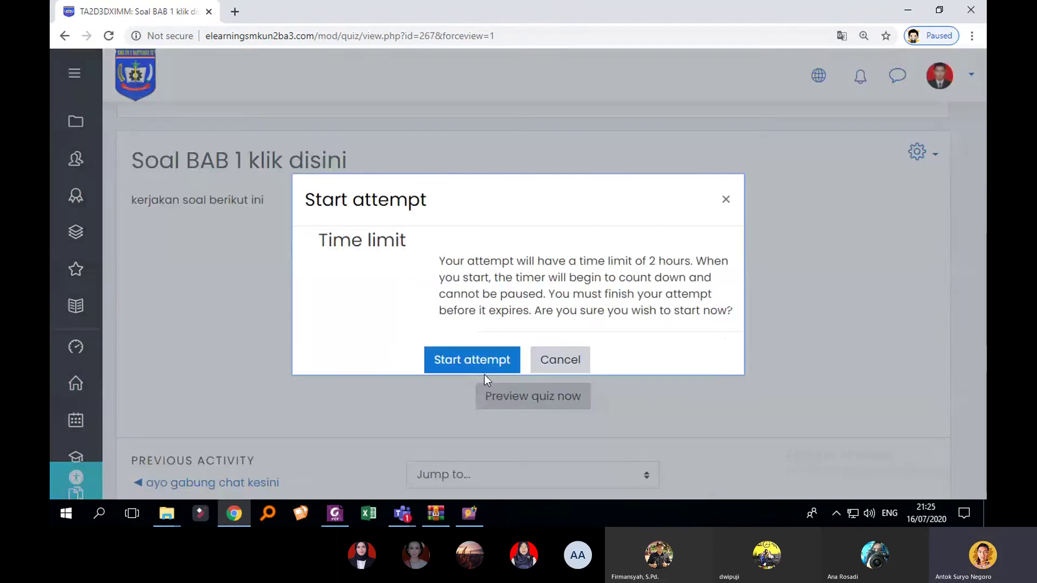
pyautogui.click(480, 364)
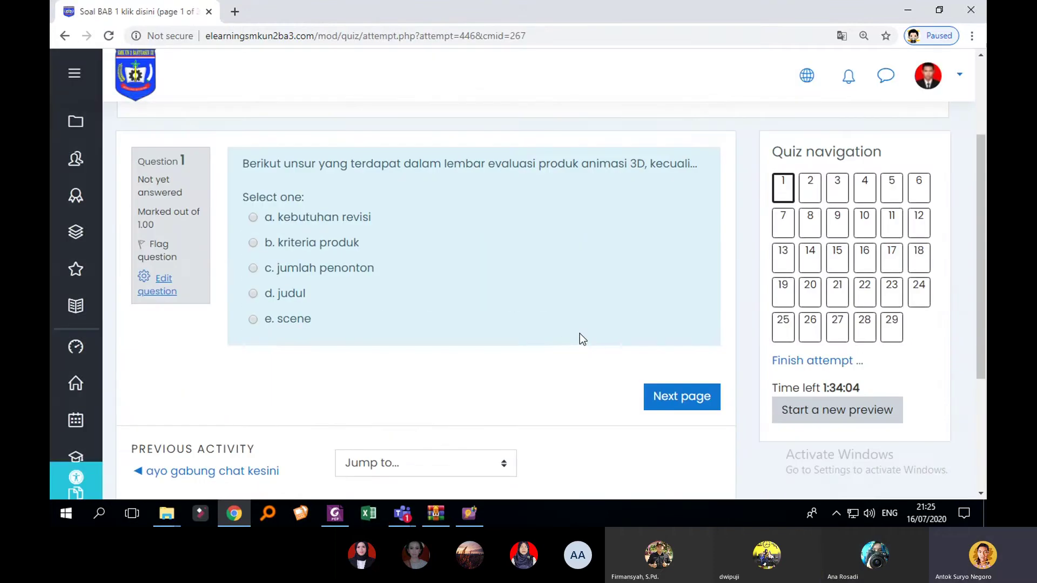
# Step: Answer question 1 with 'jumlah penonton' and question 2 with 'Uv editing'
pyautogui.scroll(-4, 579, 335)
pyautogui.scroll(5, 493, 354)
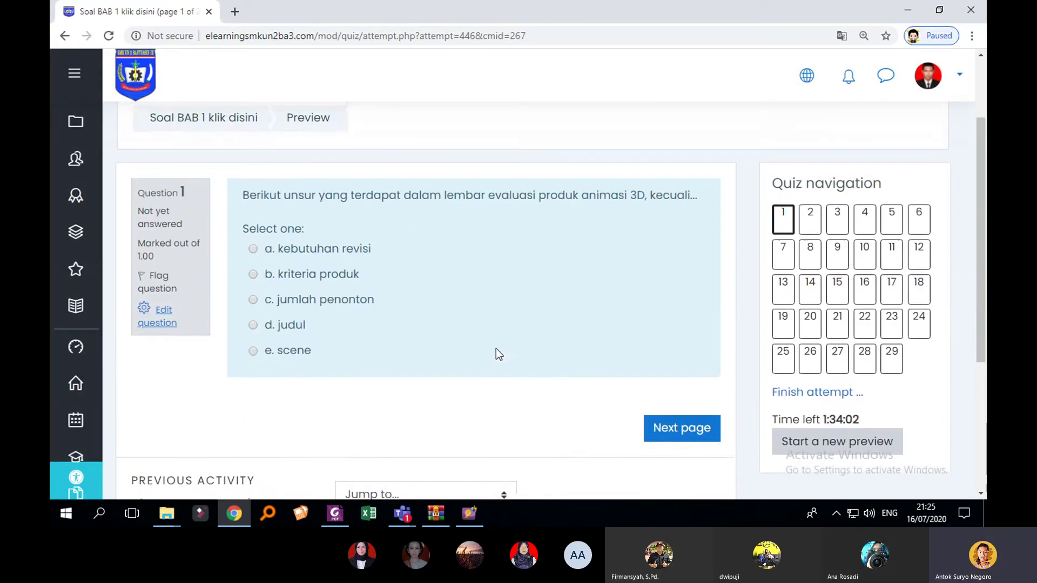
pyautogui.scroll(1, 594, 342)
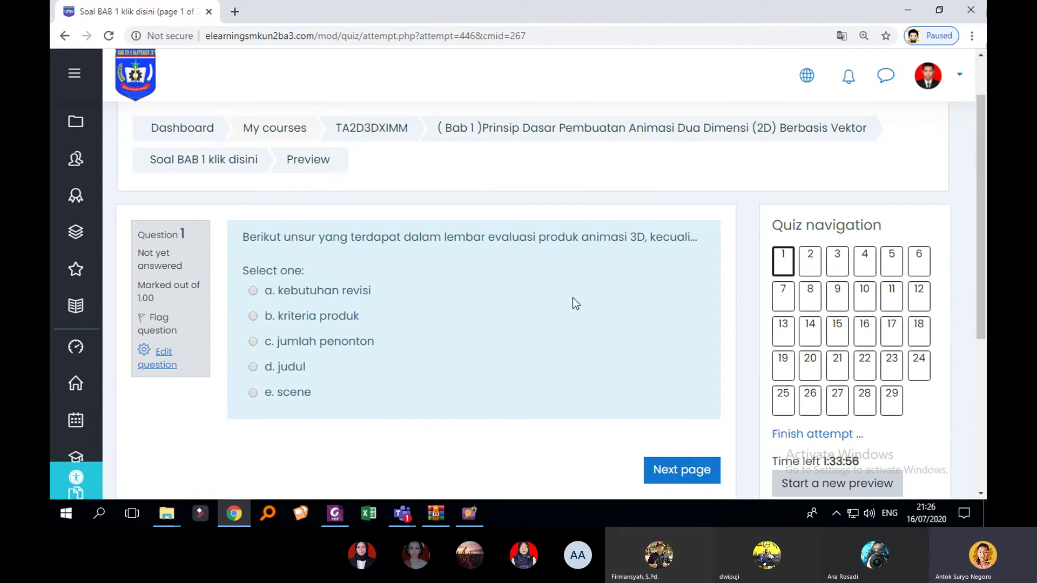
pyautogui.scroll(-1, 577, 357)
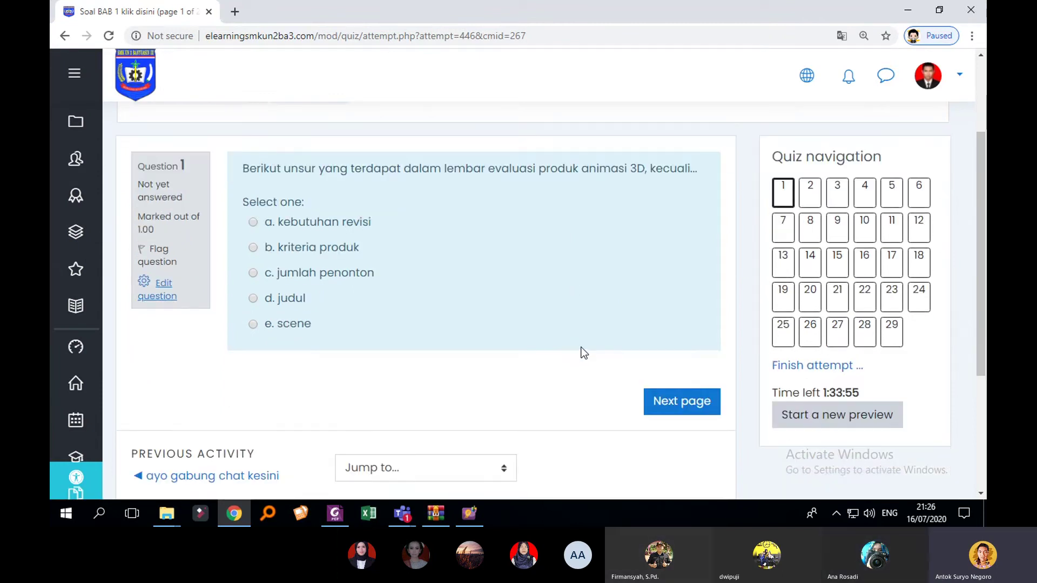
pyautogui.click(695, 412)
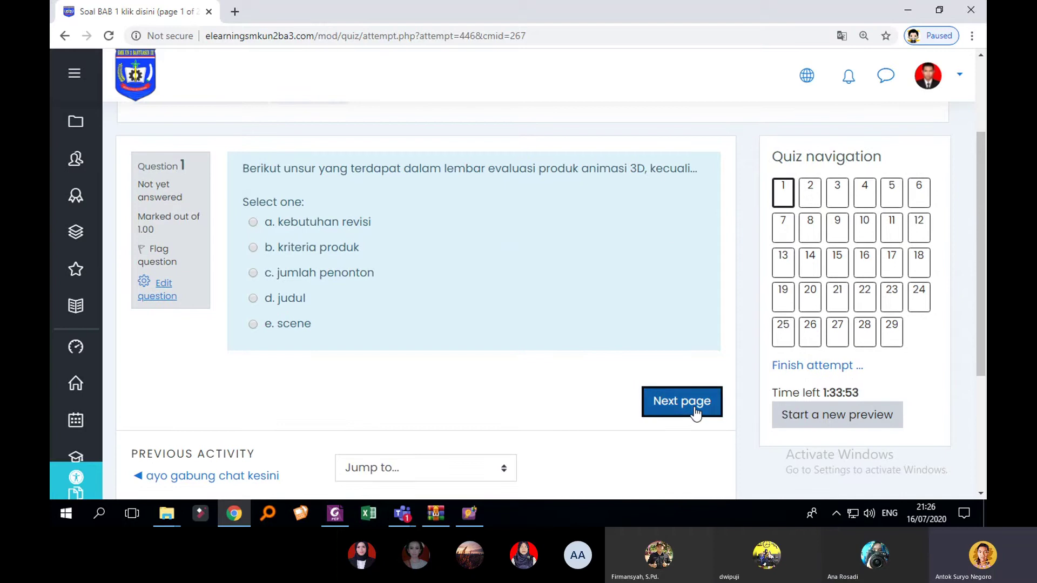
pyautogui.click(254, 273)
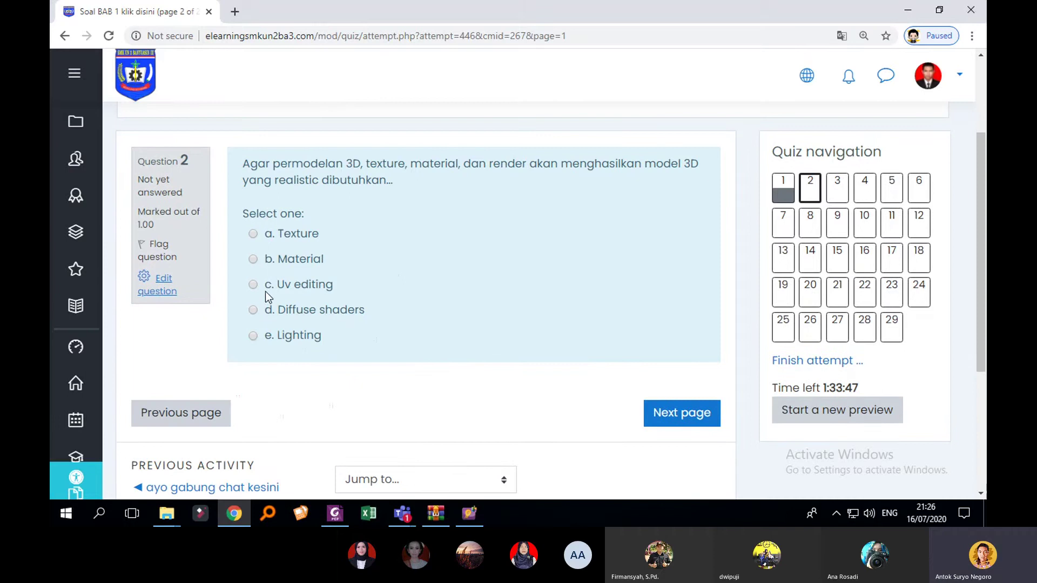
pyautogui.click(268, 284)
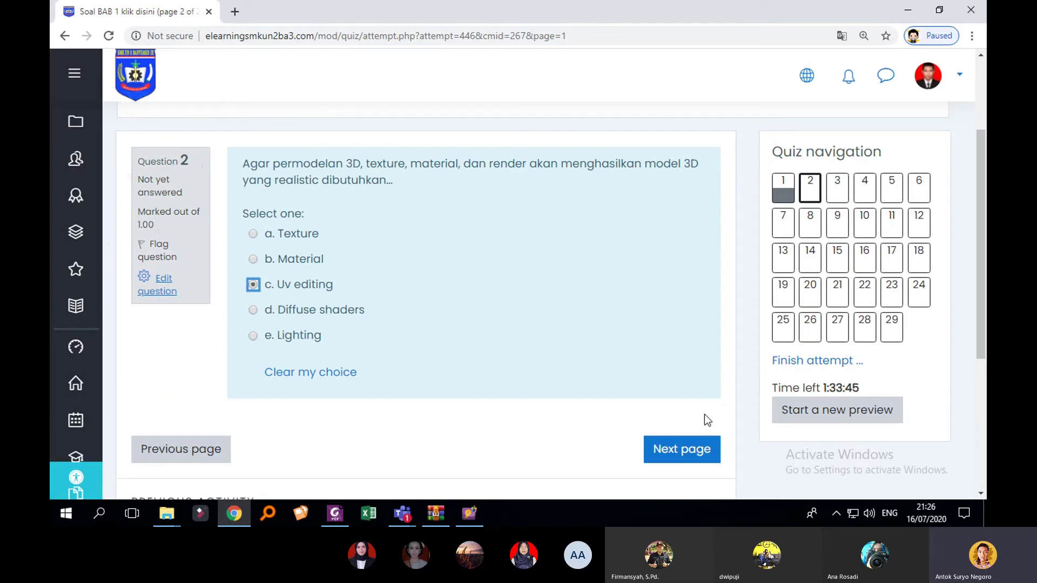
pyautogui.click(681, 447)
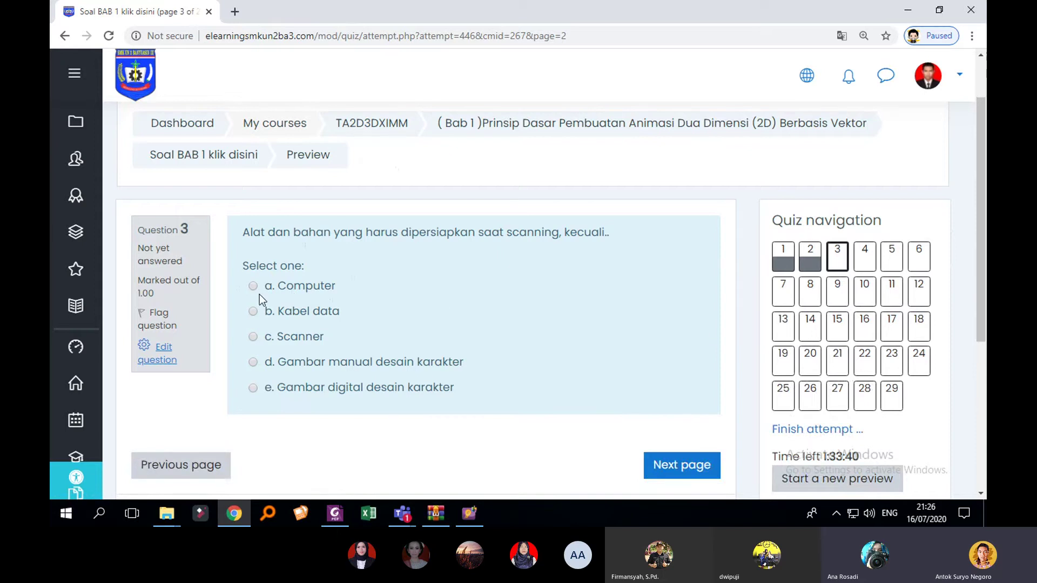
# Step: Answer question 3 with 'Kabel data' and question 4 with 'Material', reaching question 5
pyautogui.click(254, 312)
pyautogui.scroll(-3, 688, 341)
pyautogui.click(698, 362)
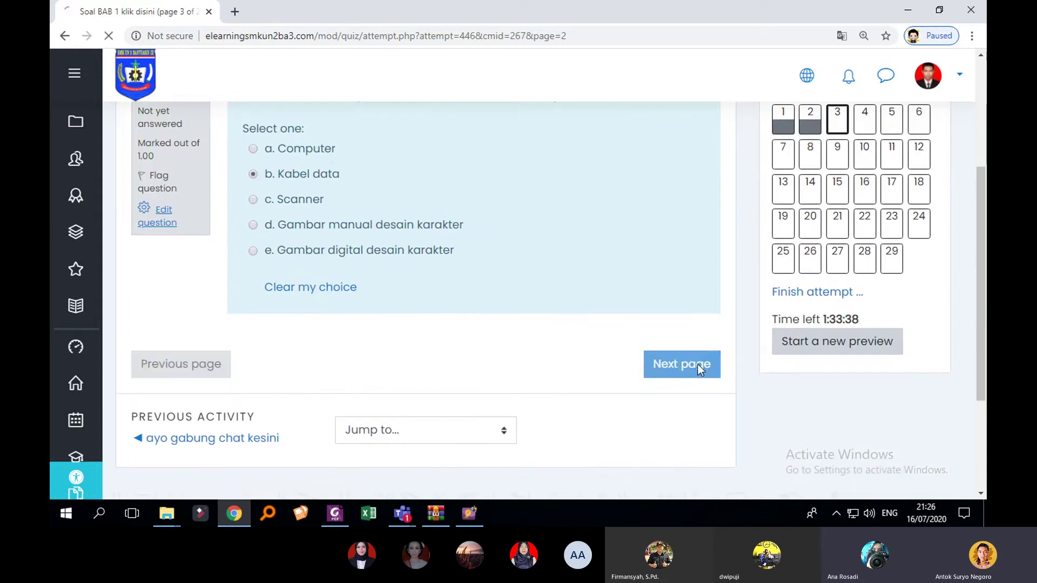
pyautogui.scroll(-2, 706, 338)
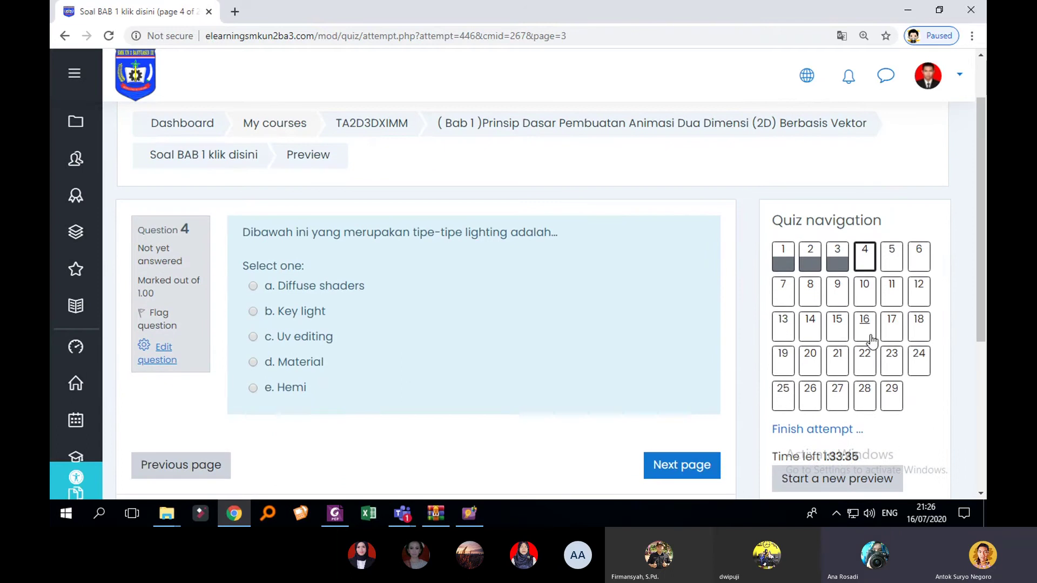
pyautogui.click(264, 362)
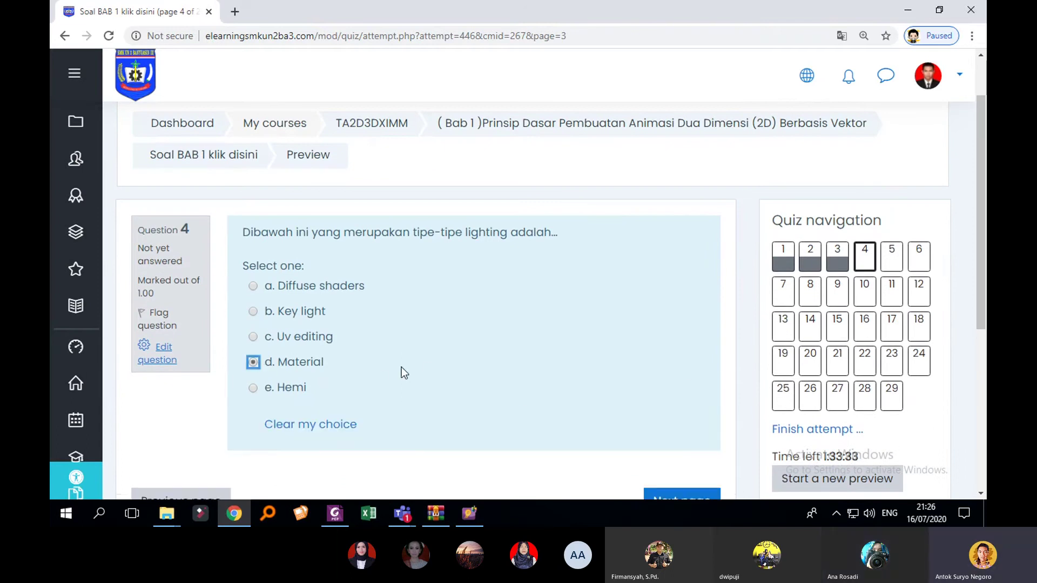
pyautogui.scroll(-2, 727, 367)
pyautogui.scroll(2, 780, 365)
pyautogui.scroll(-1, 915, 391)
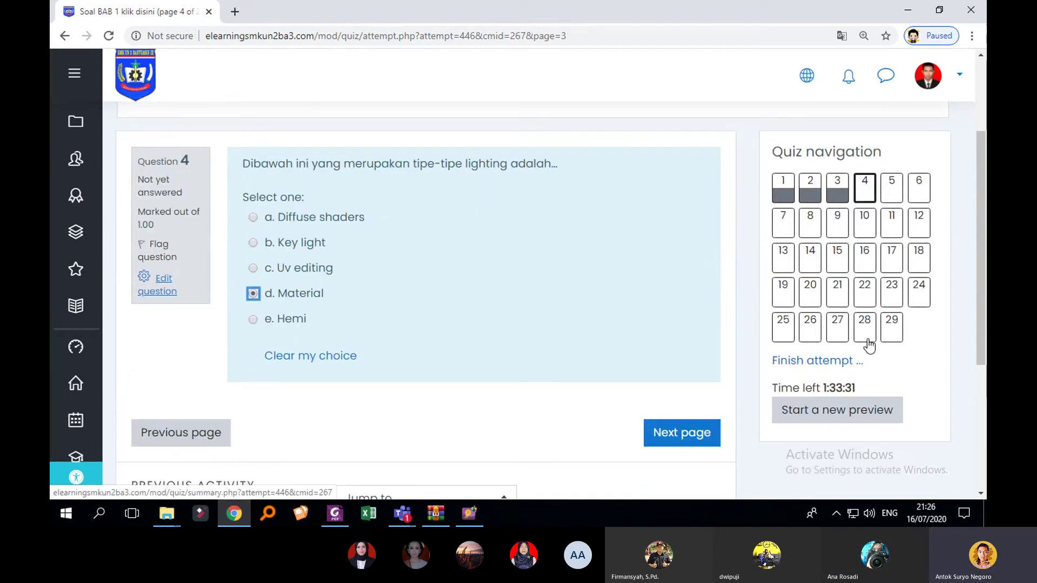
pyautogui.click(707, 432)
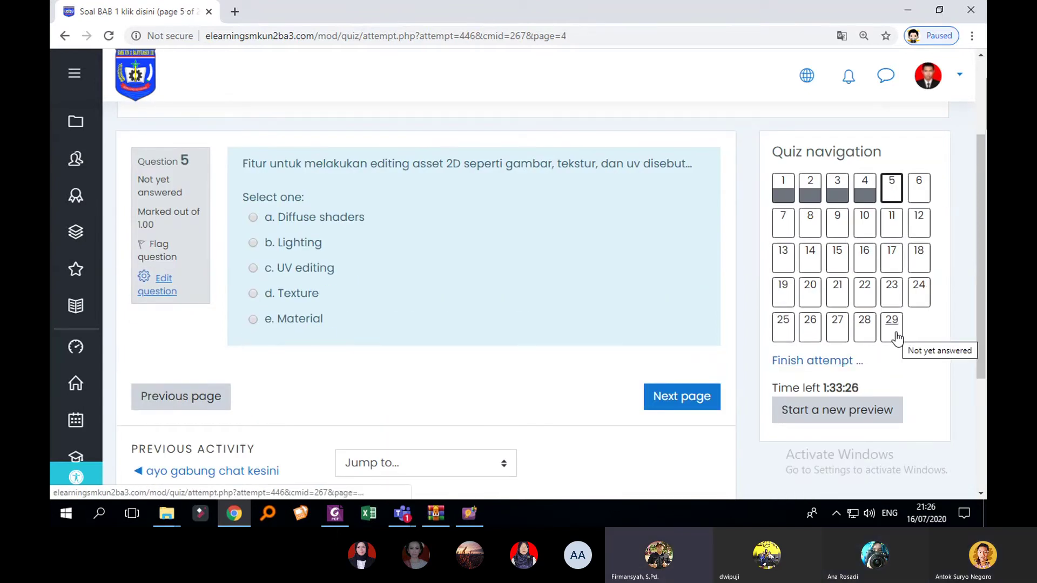
# Step: Jump via quiz navigation to questions 17, 15, 13 and 22, ending at question 29
pyautogui.click(891, 257)
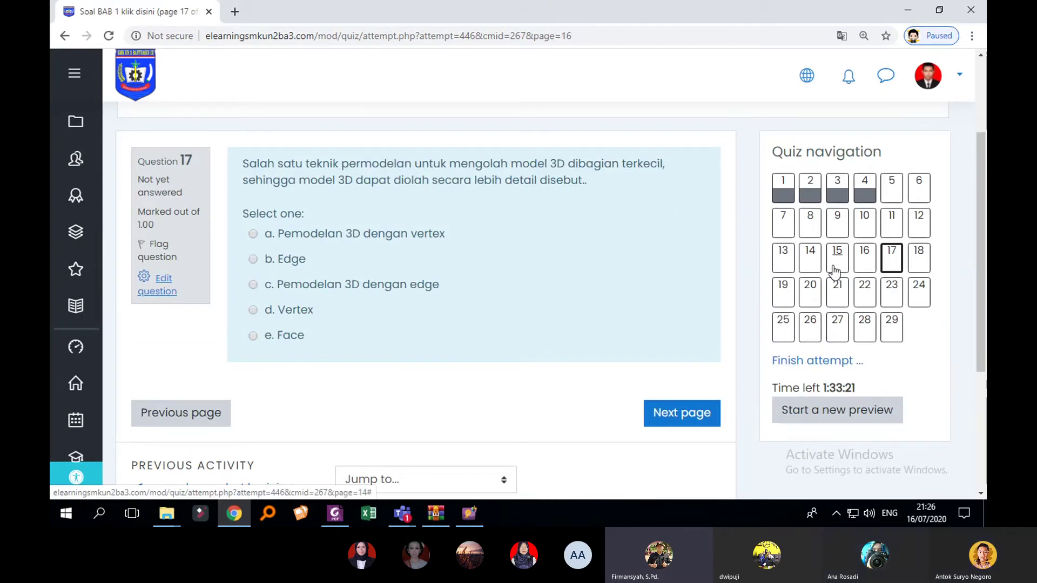
pyautogui.click(835, 269)
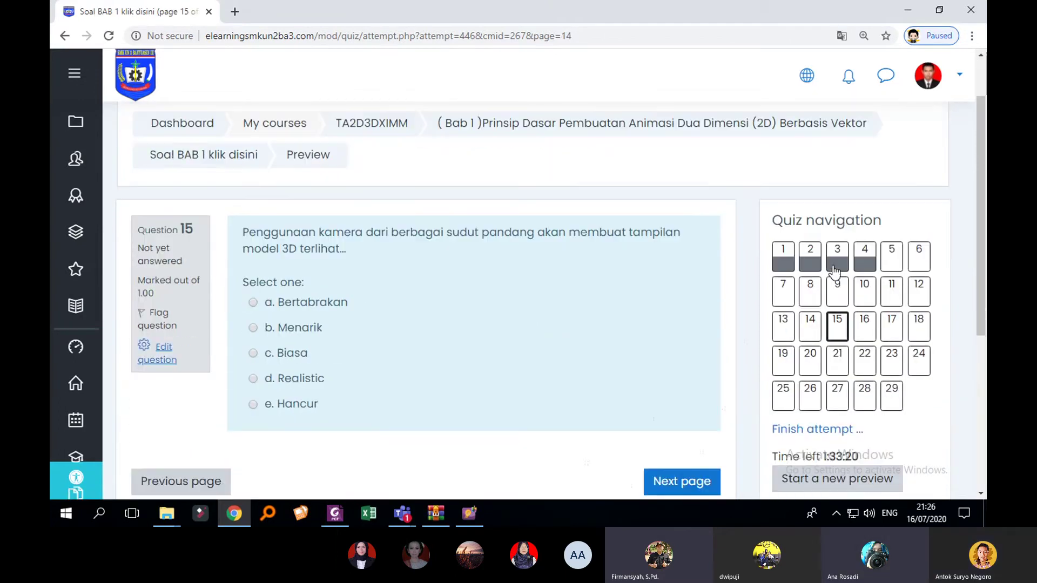
pyautogui.click(790, 327)
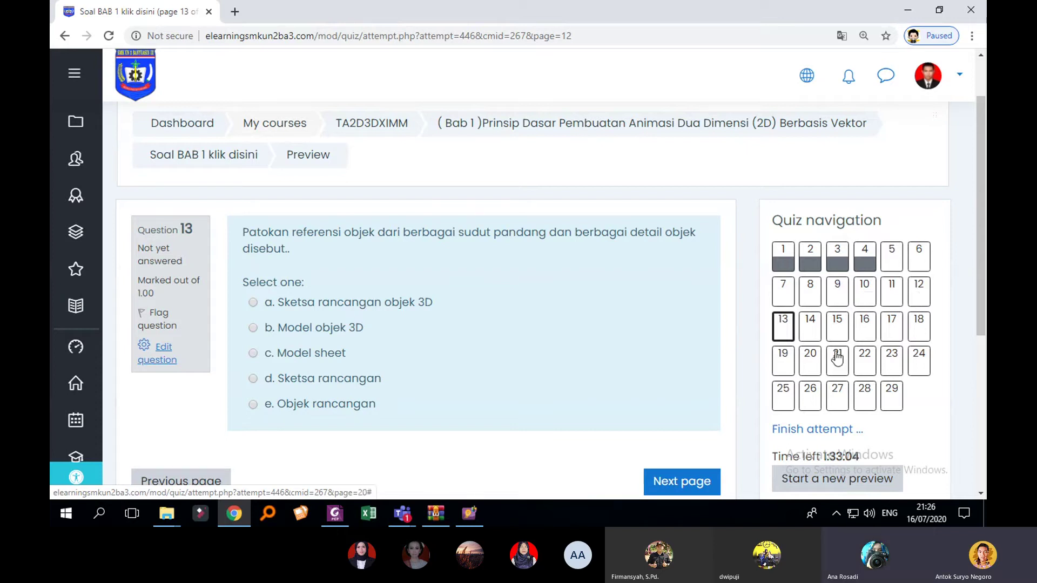
pyautogui.click(869, 365)
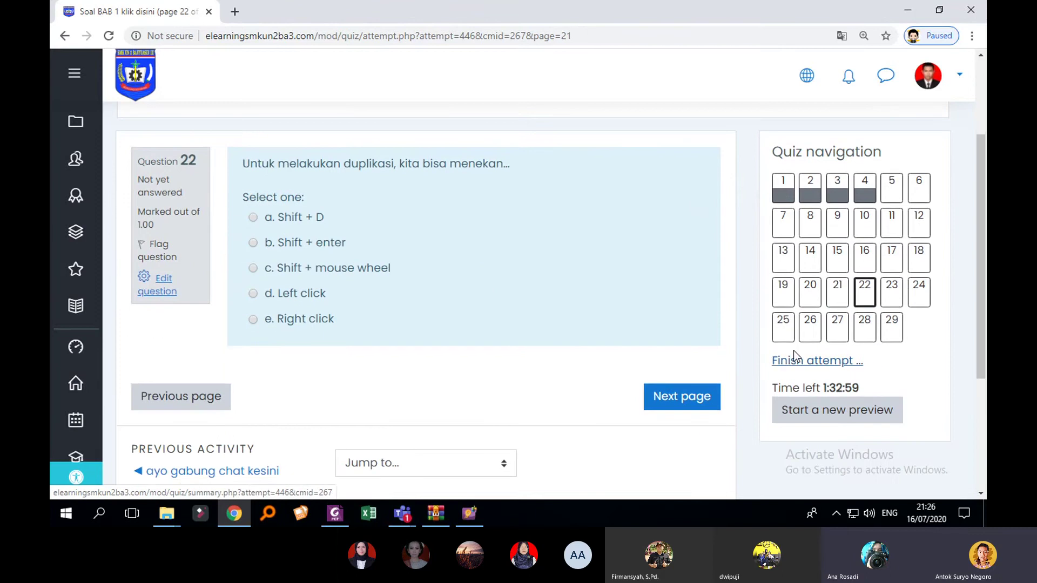
pyautogui.click(896, 334)
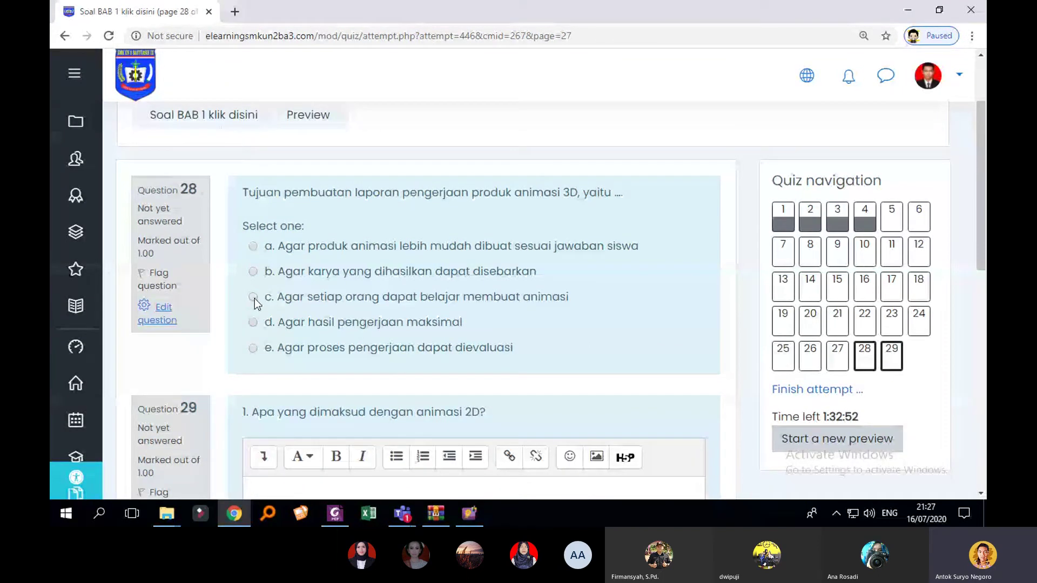
# Step: Pick option c for question 28, write 'animasi 2d adalah' for question 29, and finish the attempt
pyautogui.click(253, 297)
pyautogui.scroll(-4, 572, 363)
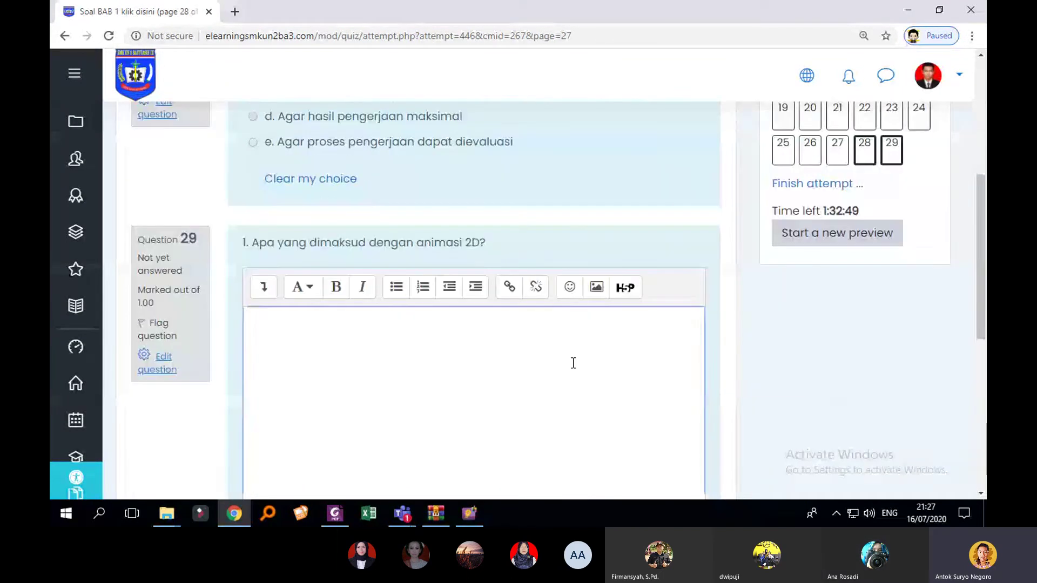
pyautogui.click(573, 363)
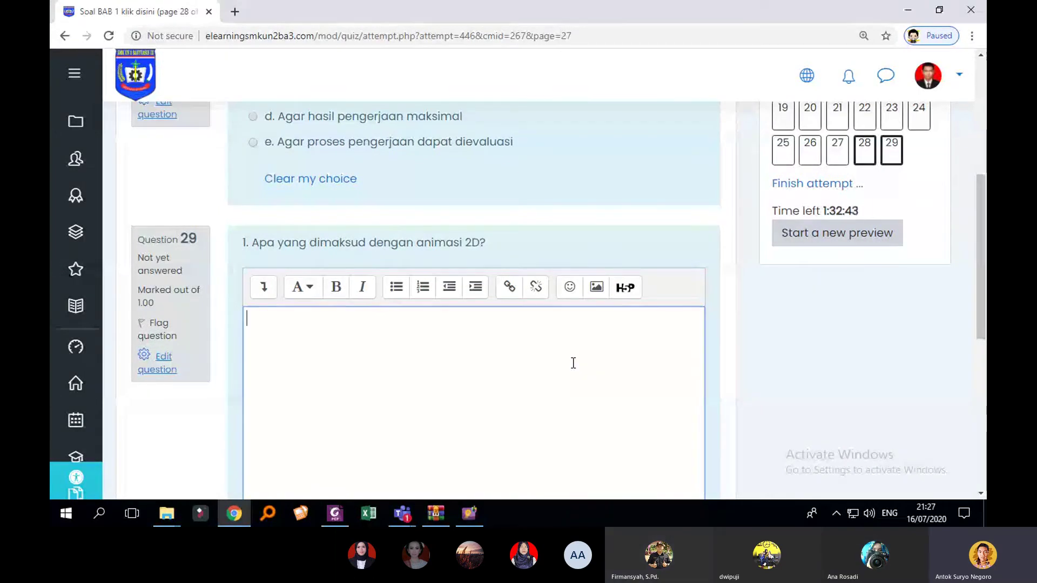
pyautogui.write('animasi 2')
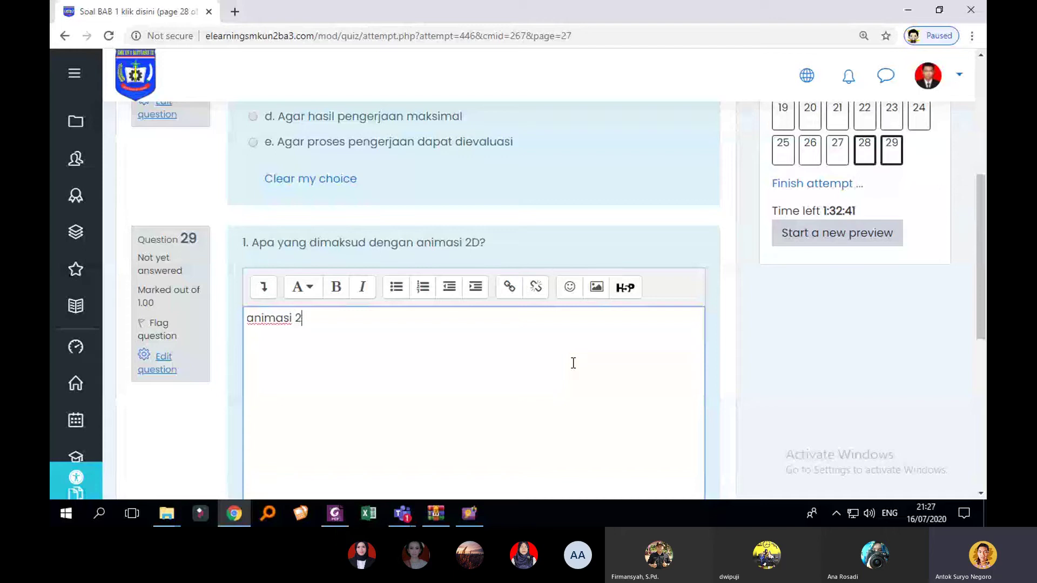
pyautogui.write('d adalah')
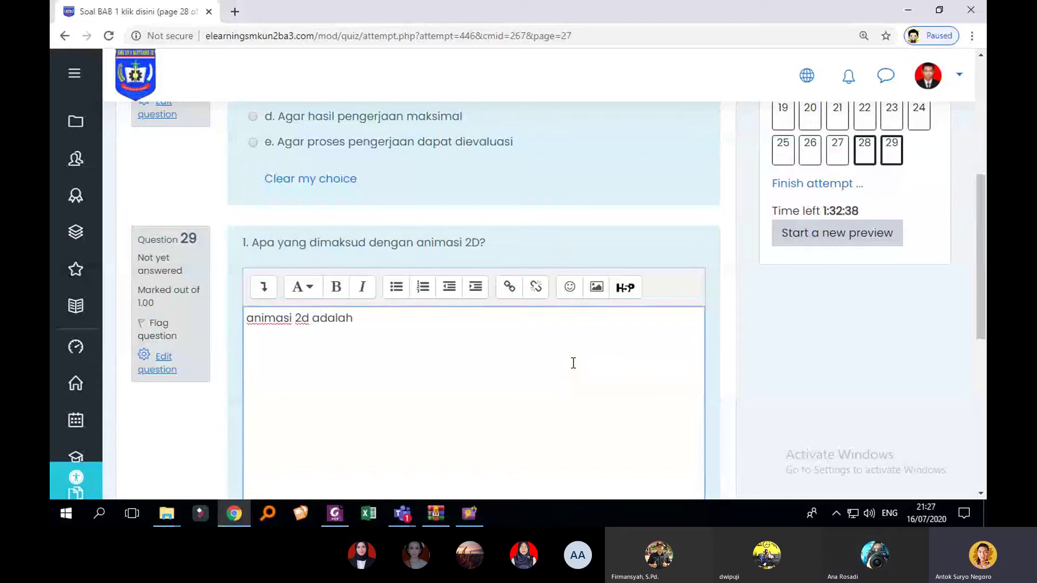
pyautogui.scroll(-4, 572, 363)
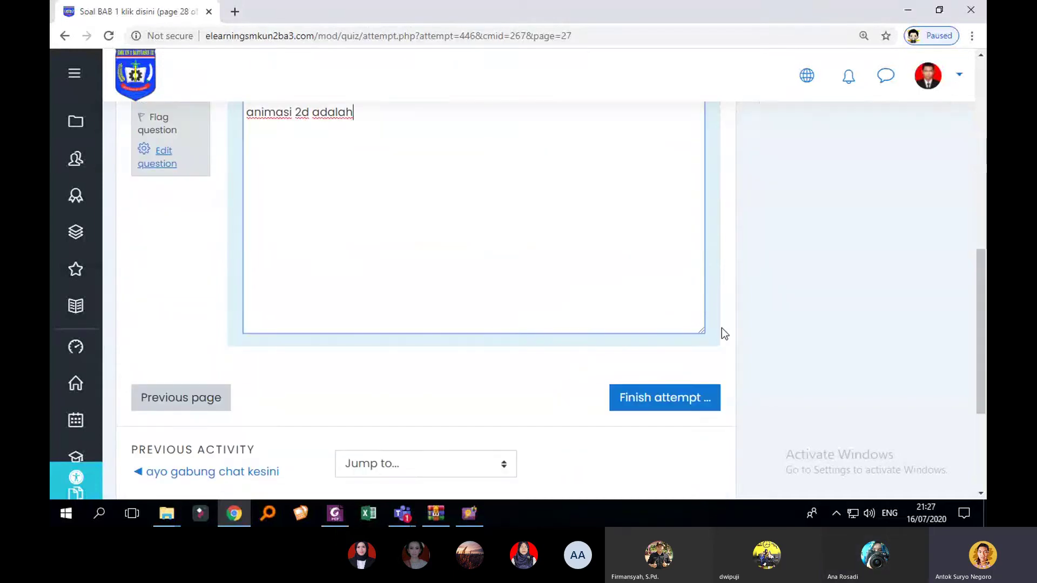
pyautogui.click(671, 399)
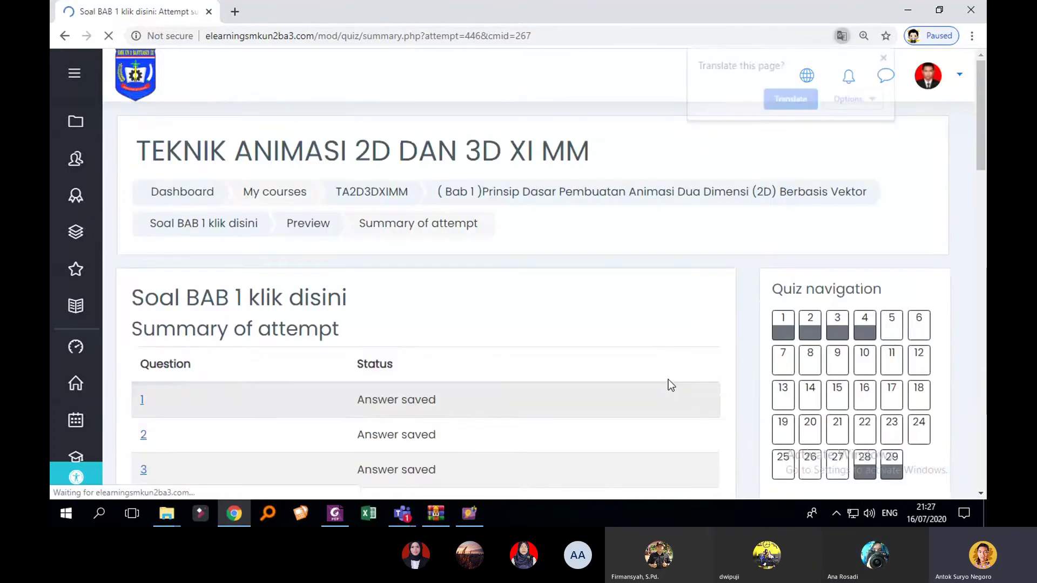
# Step: Review the attempt summary's saved and unanswered questions and the time left
pyautogui.scroll(-3, 667, 372)
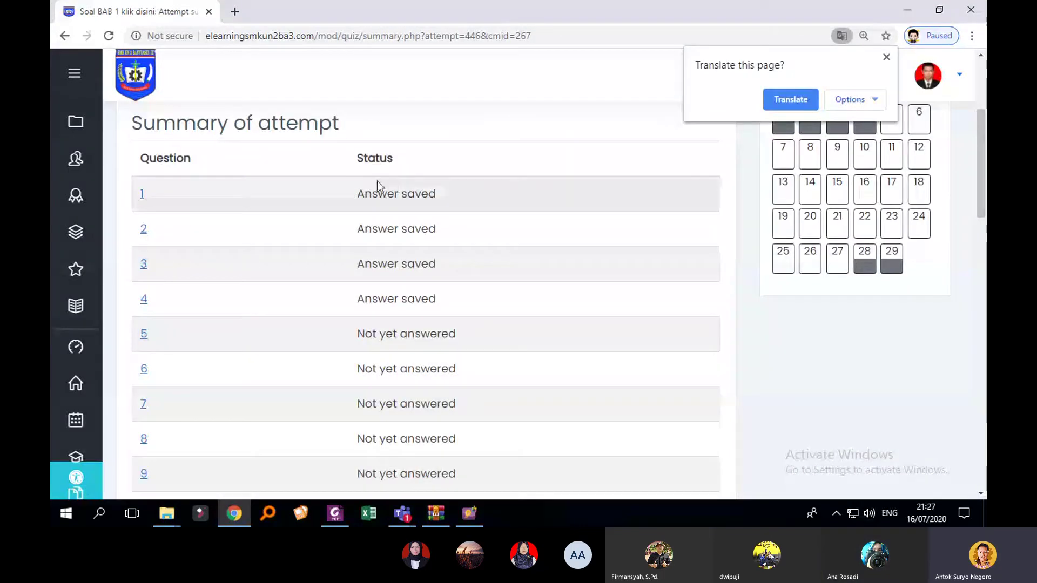
pyautogui.scroll(1, 241, 152)
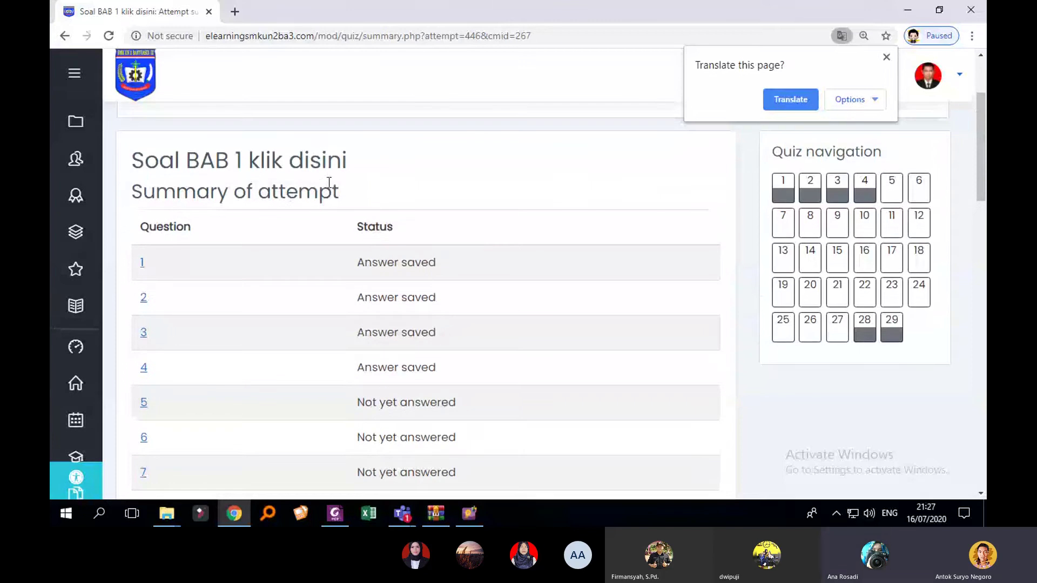
pyautogui.scroll(-2, 405, 195)
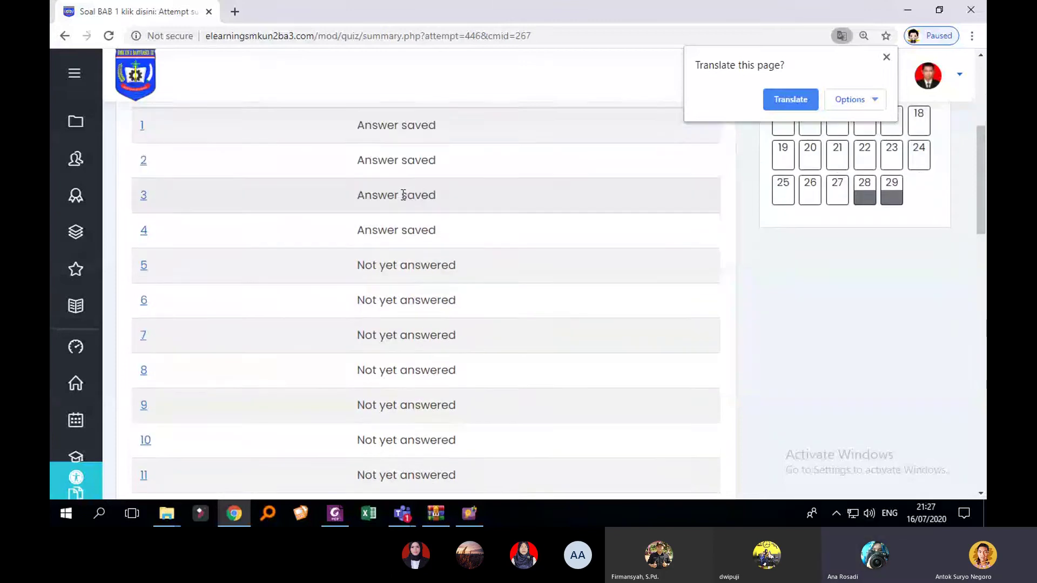
pyautogui.scroll(1, 398, 265)
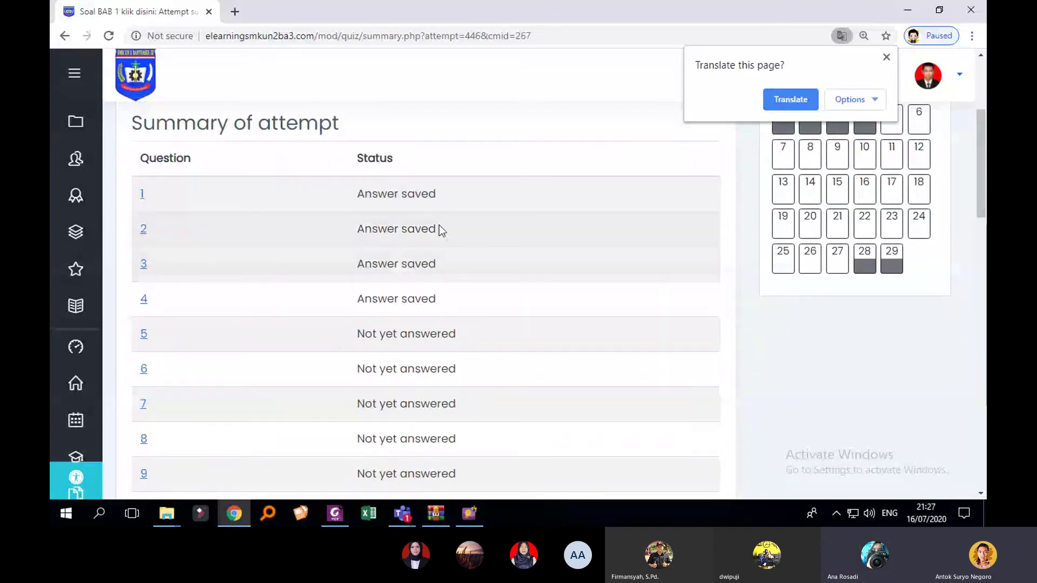
pyautogui.scroll(-12, 441, 230)
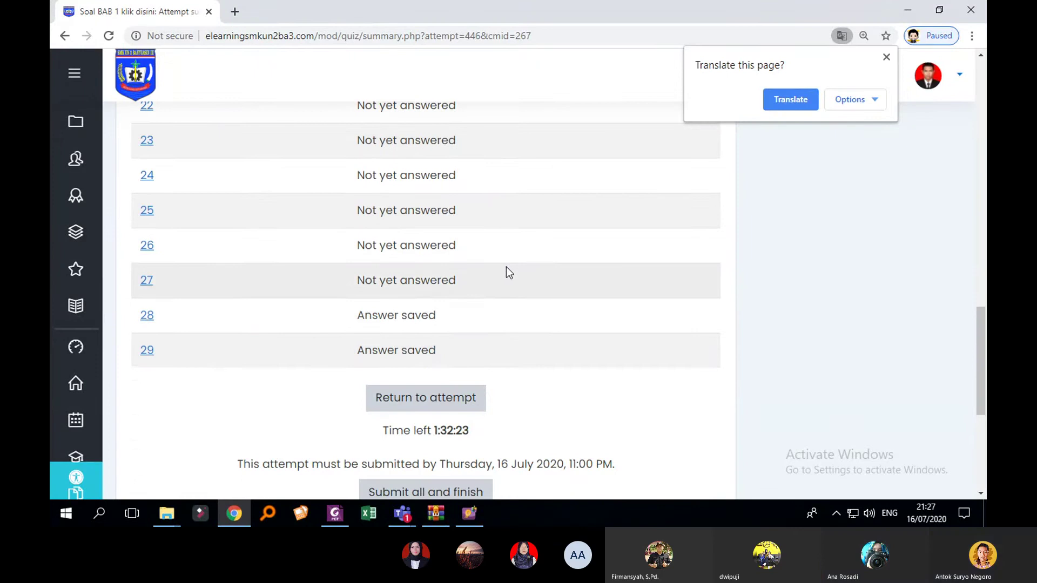
pyautogui.scroll(-2, 430, 346)
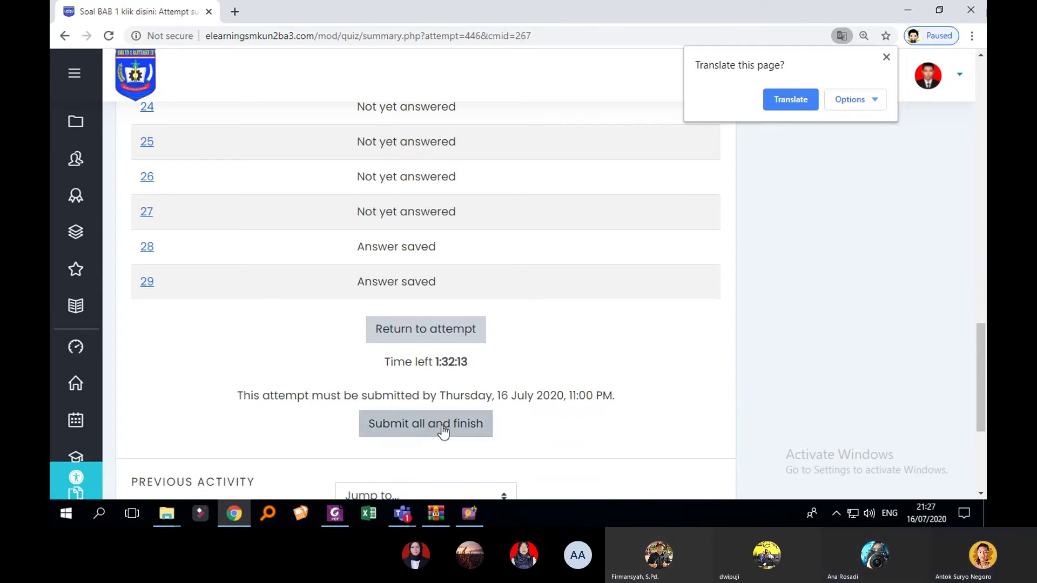
pyautogui.doubleClick(445, 367)
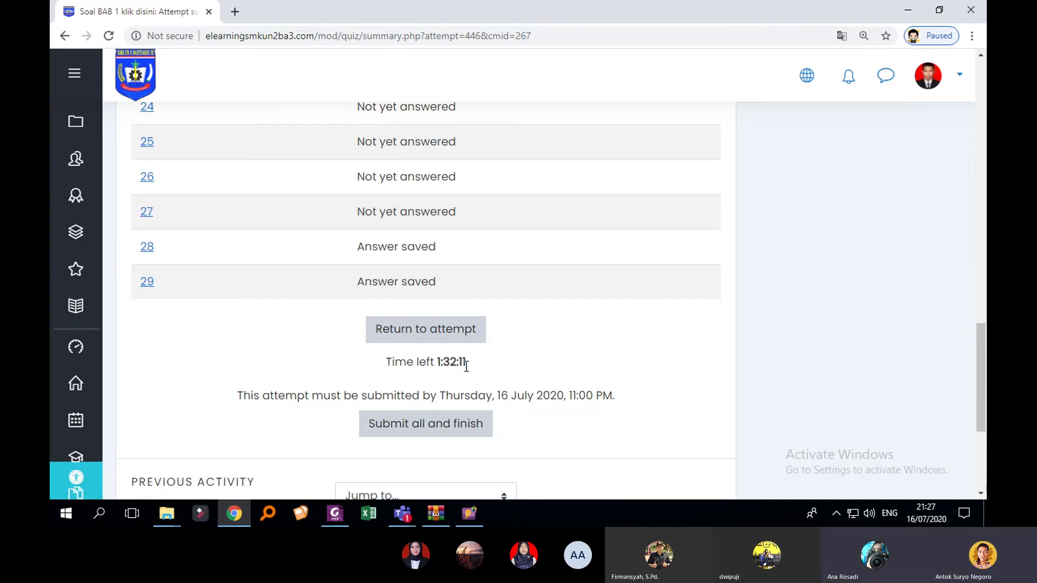
# Step: Choose Submit all and finish to bring up the submission confirmation
pyautogui.scroll(10, 535, 359)
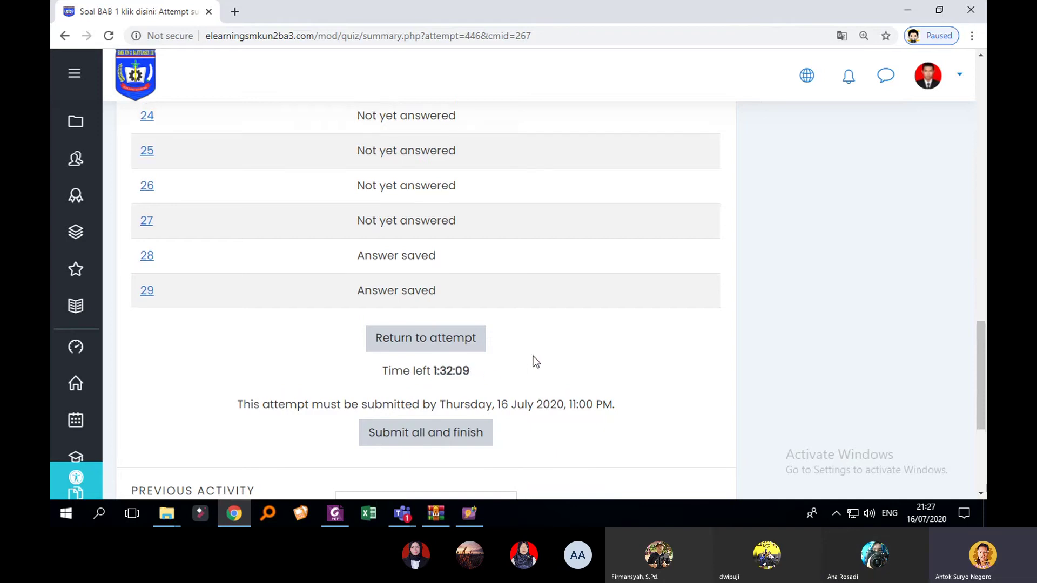
pyautogui.scroll(3, 537, 361)
pyautogui.scroll(-15, 567, 350)
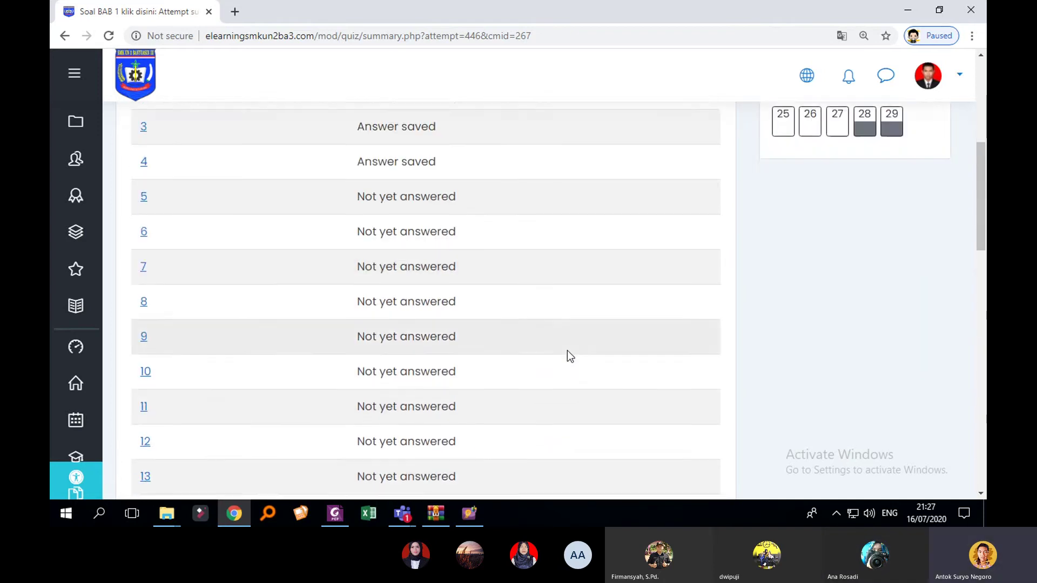
pyautogui.scroll(-4, 564, 356)
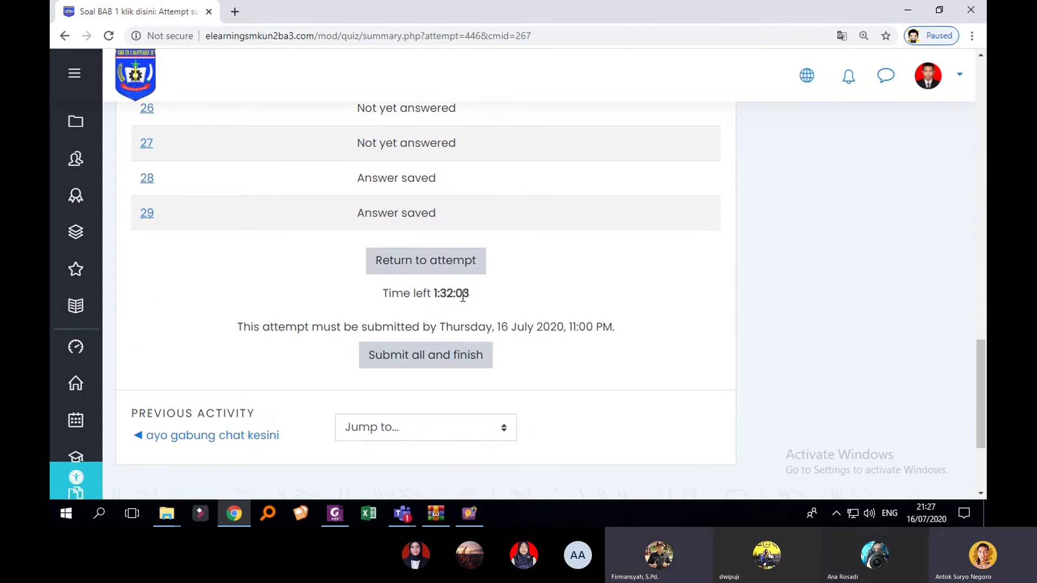
pyautogui.scroll(1, 428, 342)
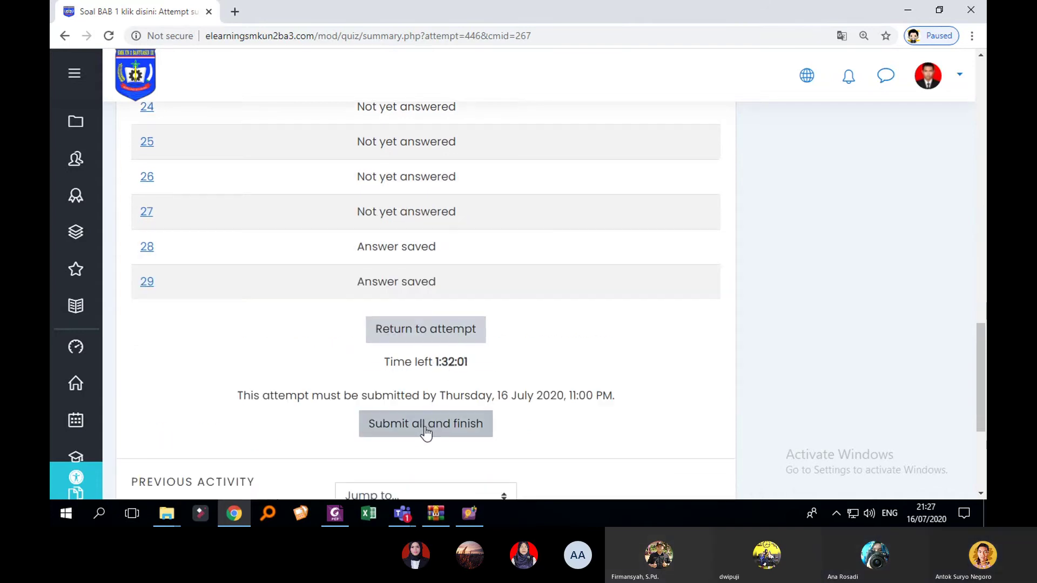
pyautogui.scroll(-1, 430, 432)
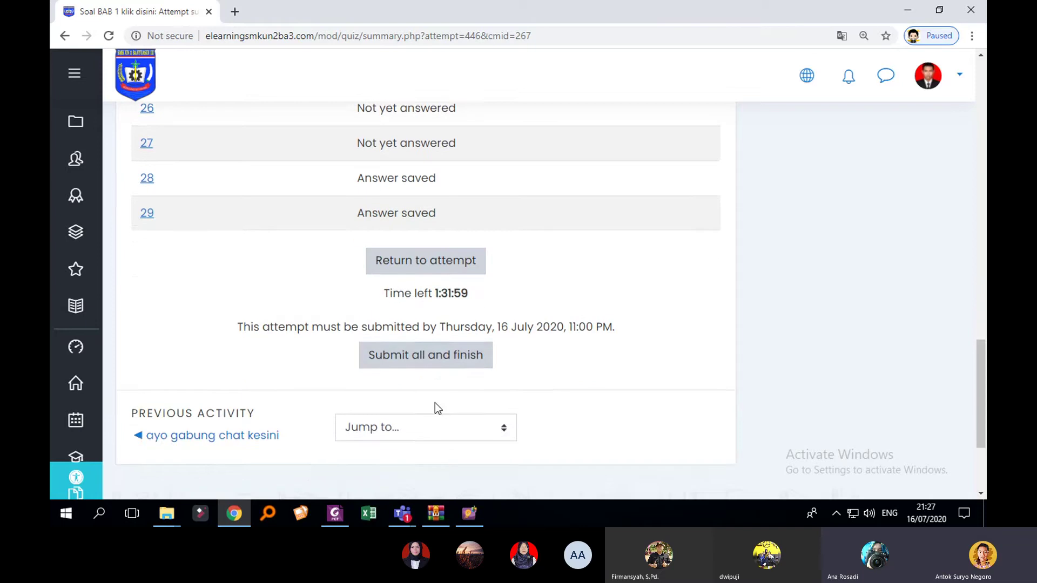
pyautogui.click(442, 359)
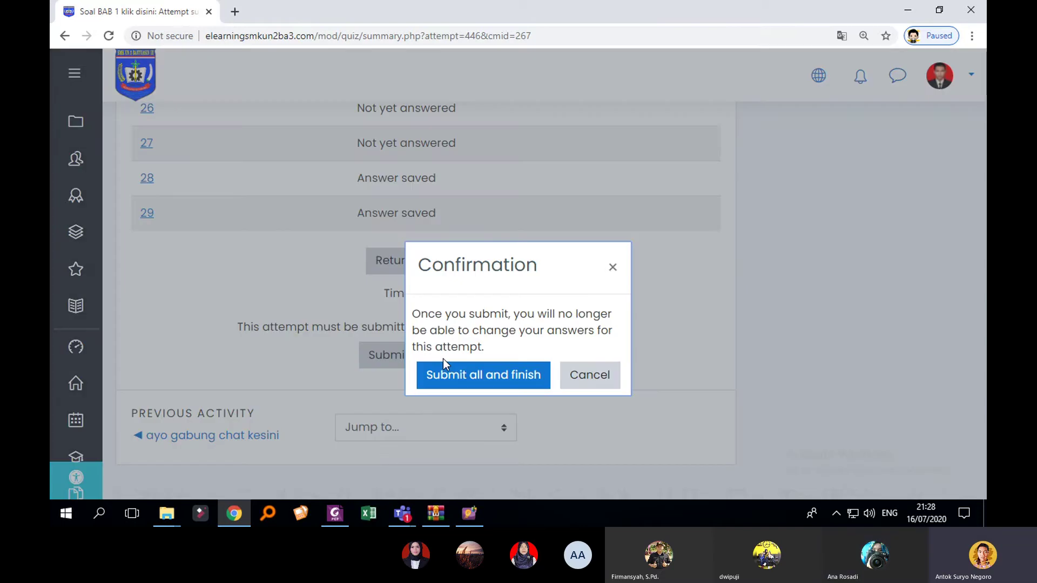
# Step: Confirm submission of the attempt and view its marked results
pyautogui.click(476, 381)
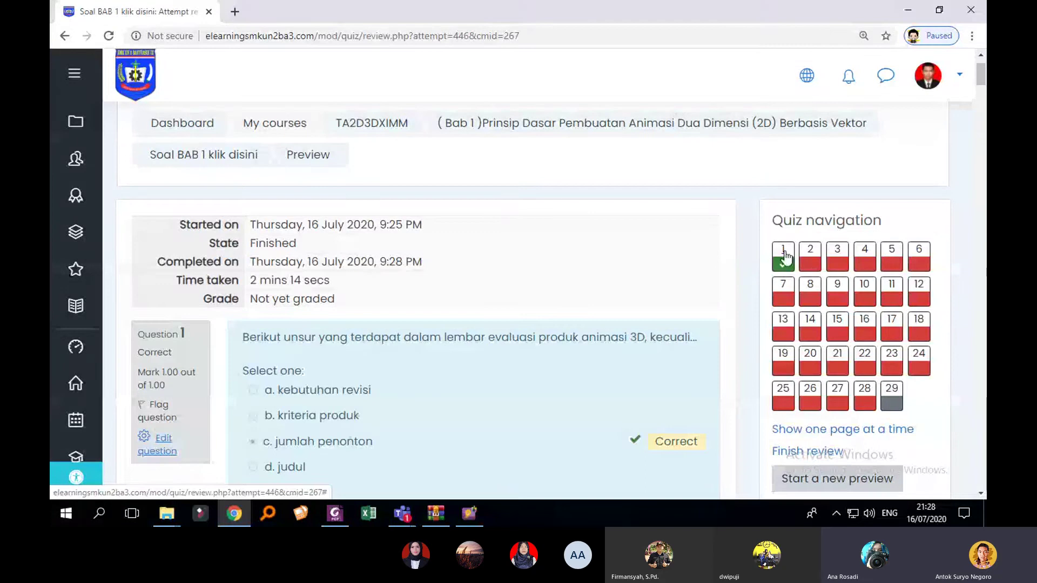
pyautogui.scroll(-1, 810, 264)
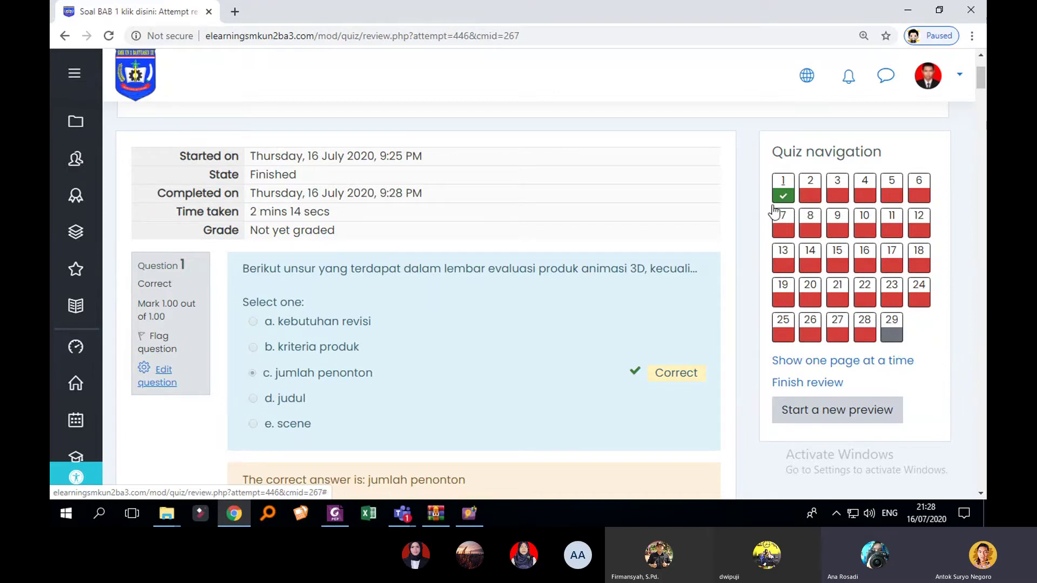
pyautogui.scroll(-2, 582, 260)
pyautogui.scroll(2, 410, 300)
pyautogui.scroll(-1, 403, 248)
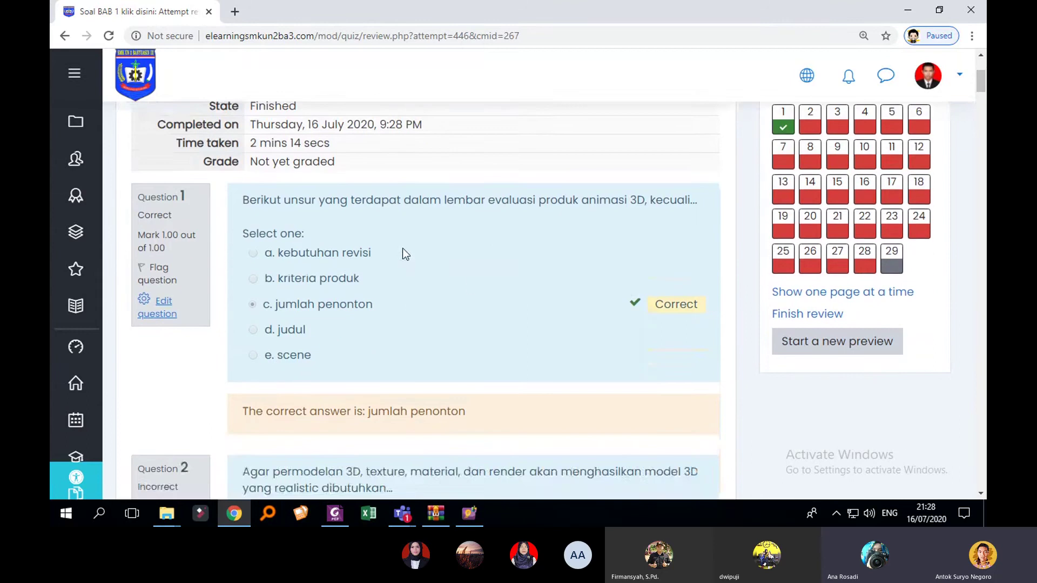
pyautogui.scroll(2, 410, 254)
pyautogui.scroll(-5, 521, 238)
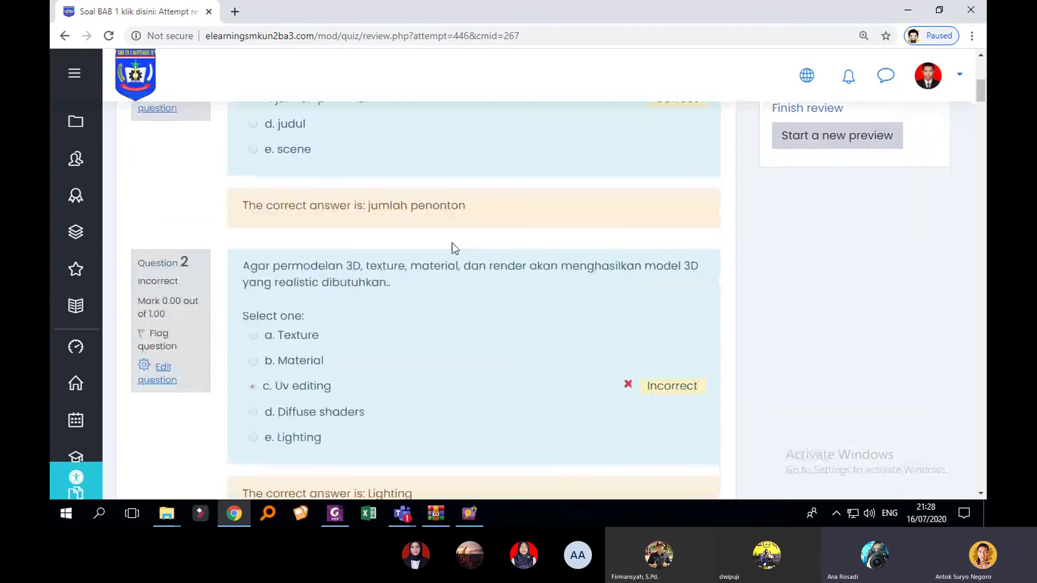
# Step: Look over the remaining questions' correct answers and finish the review
pyautogui.scroll(-1, 324, 356)
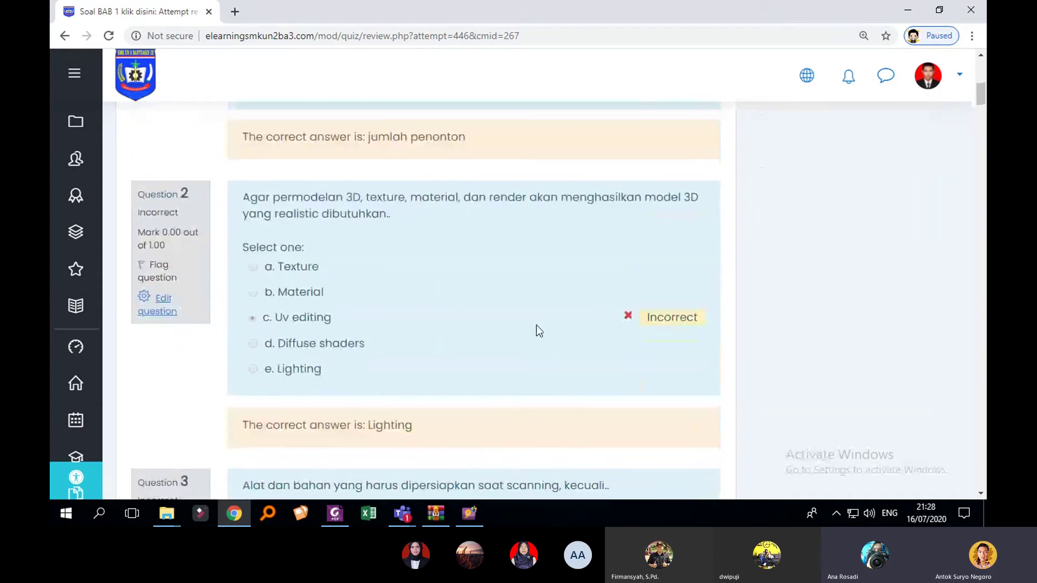
pyautogui.scroll(-6, 587, 262)
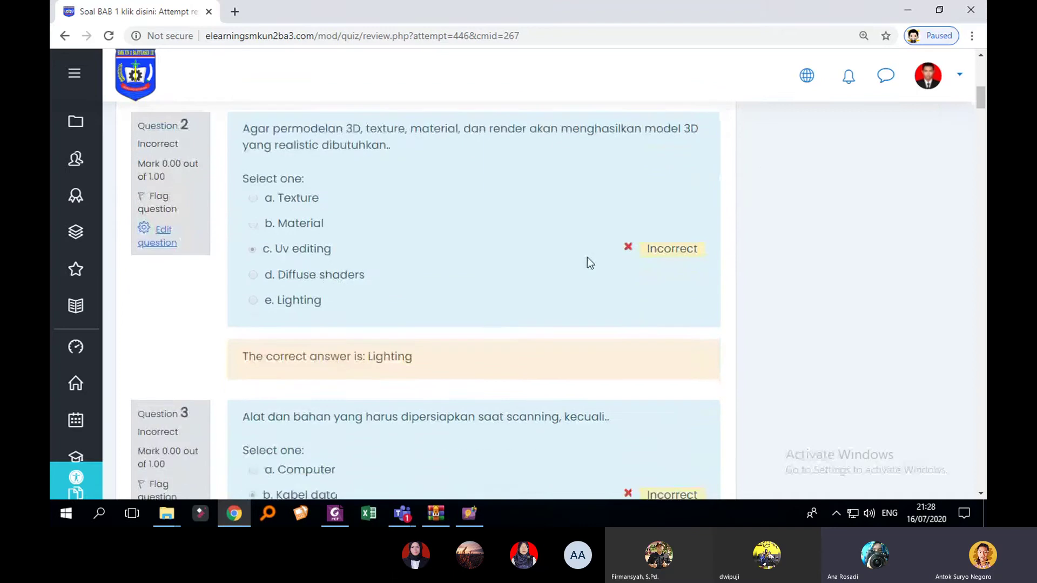
pyautogui.scroll(-3, 588, 287)
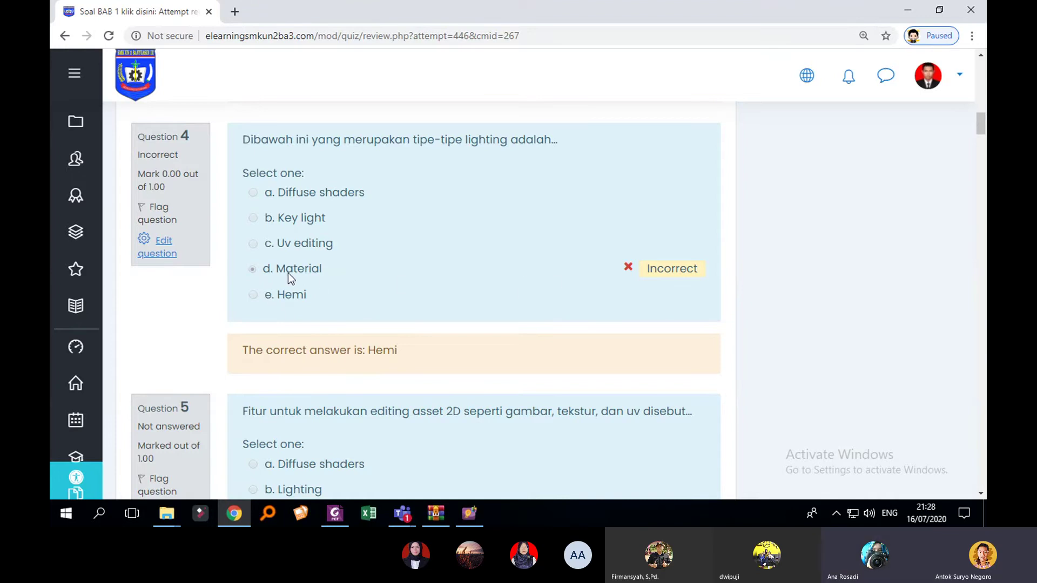
pyautogui.scroll(-3, 399, 287)
pyautogui.scroll(-20, 409, 303)
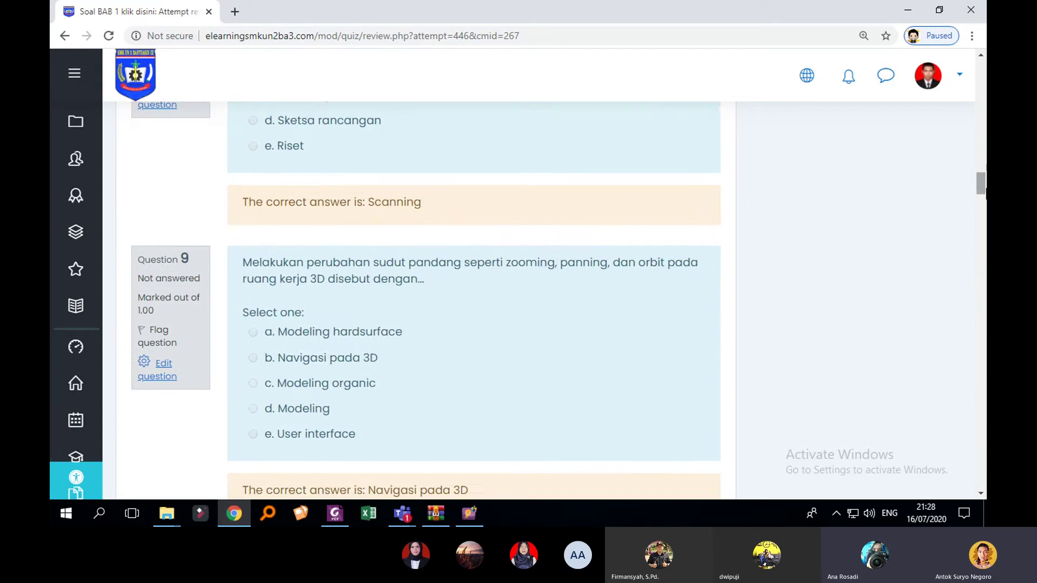
pyautogui.moveTo(980, 193); pyautogui.dragTo(951, 485)
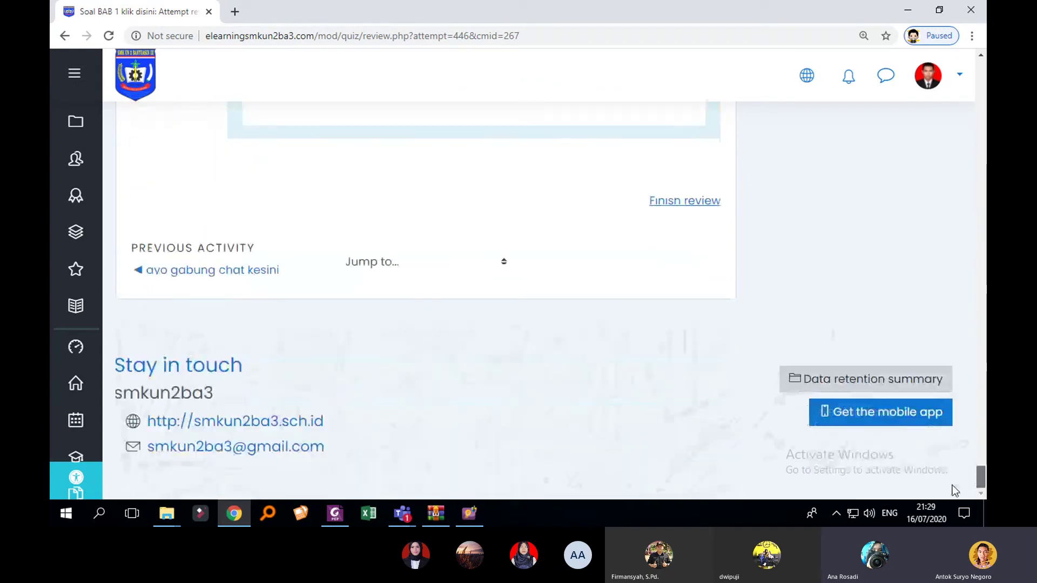
pyautogui.scroll(3, 763, 375)
pyautogui.click(652, 340)
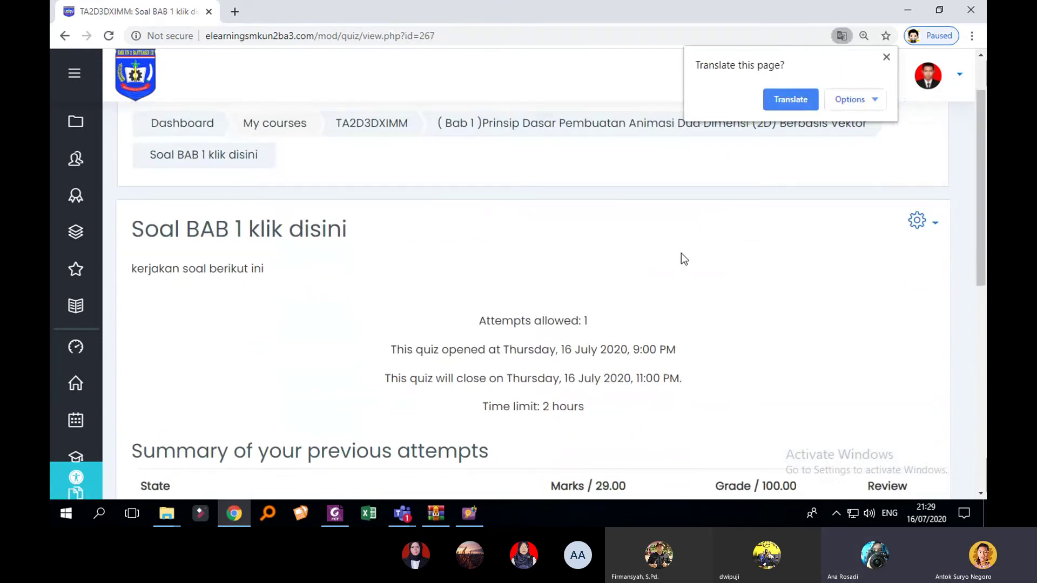
# Step: Dismiss the Translate popup and log out of the teacher account from the avatar menu
pyautogui.click(887, 56)
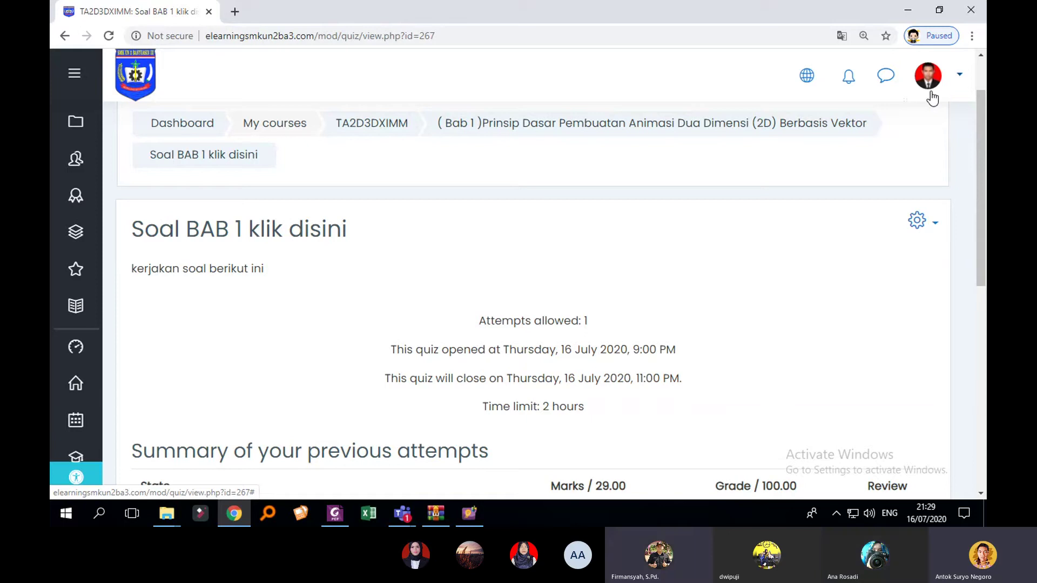
pyautogui.click(955, 81)
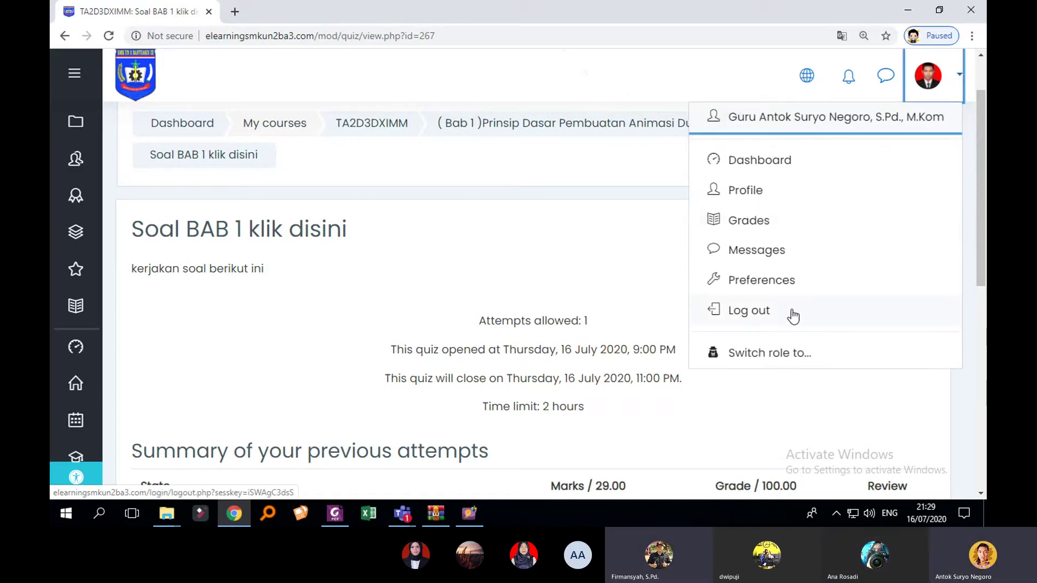
pyautogui.click(788, 316)
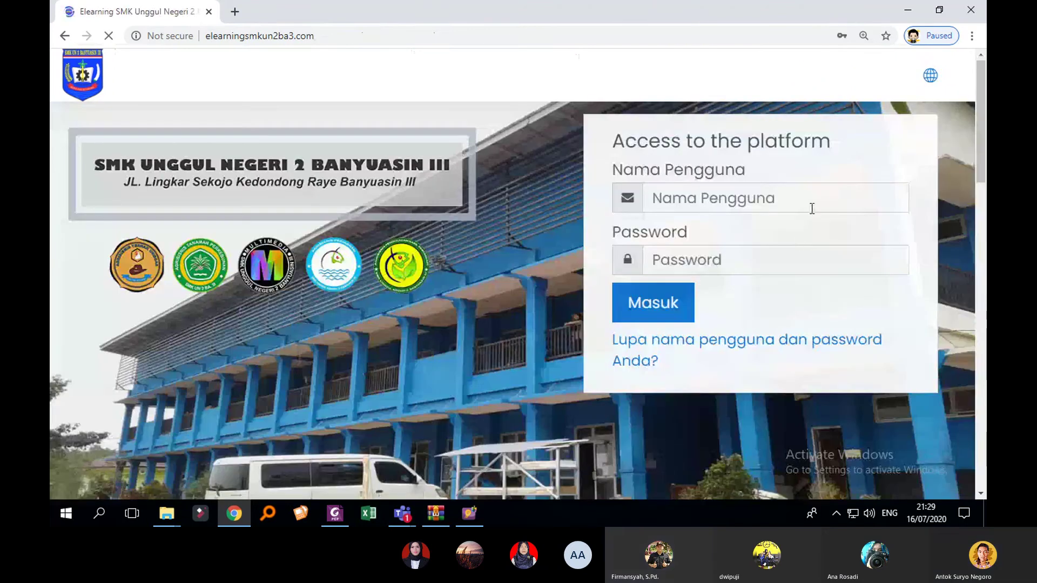
pyautogui.click(812, 205)
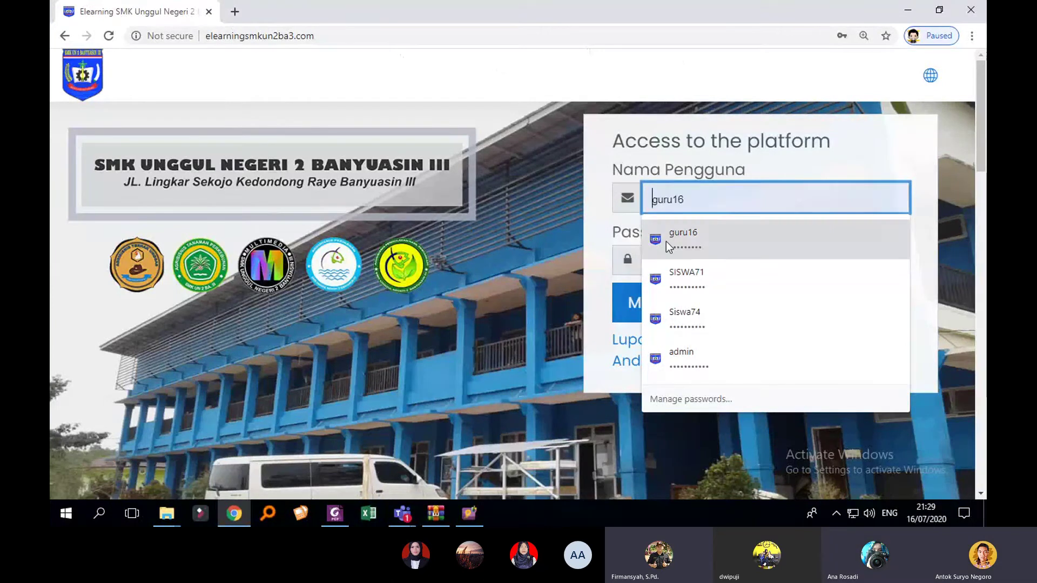
pyautogui.click(601, 238)
pyautogui.click(692, 204)
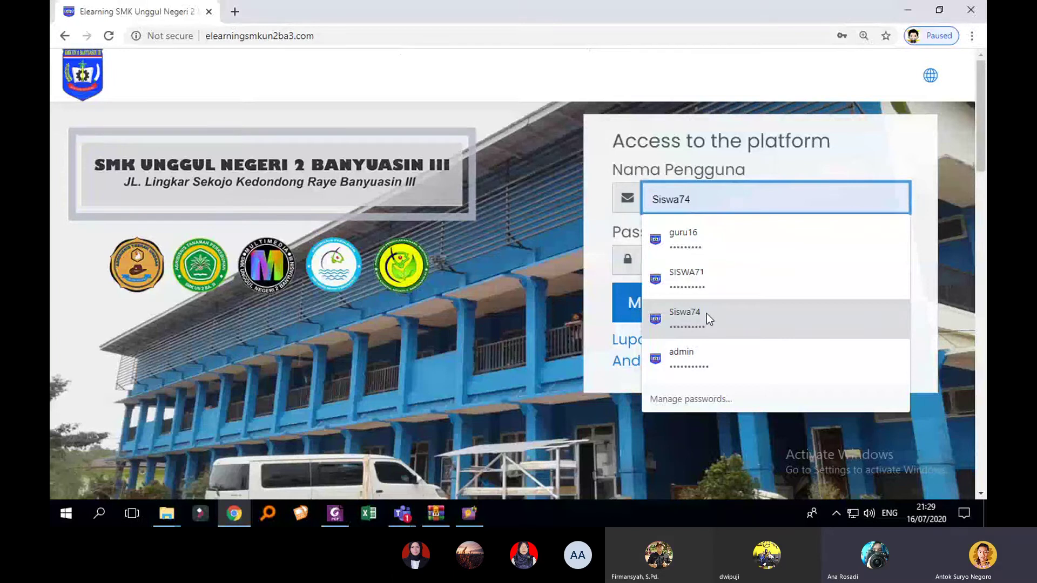
pyautogui.click(235, 11)
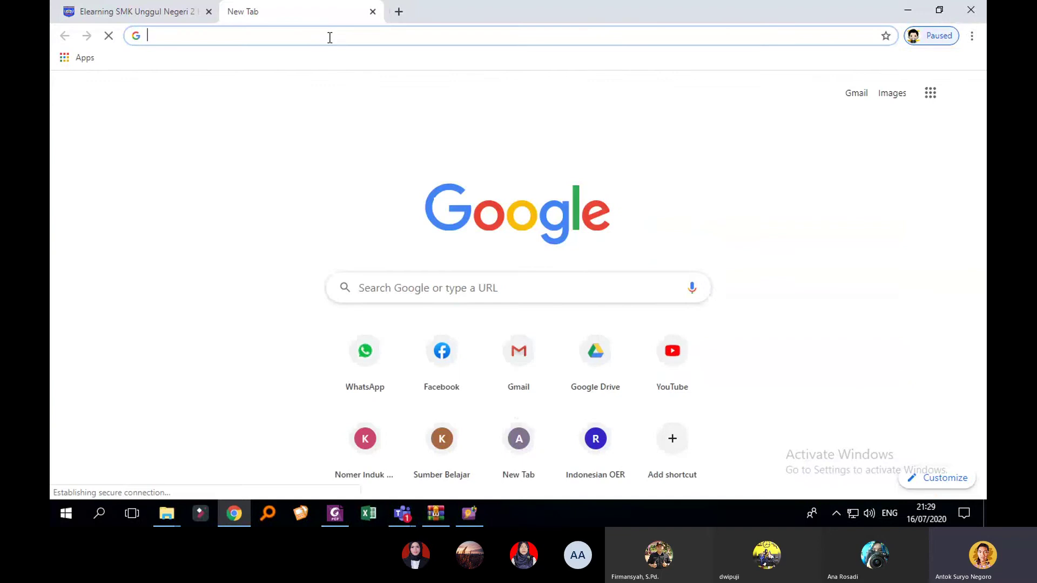
pyautogui.write('gg')
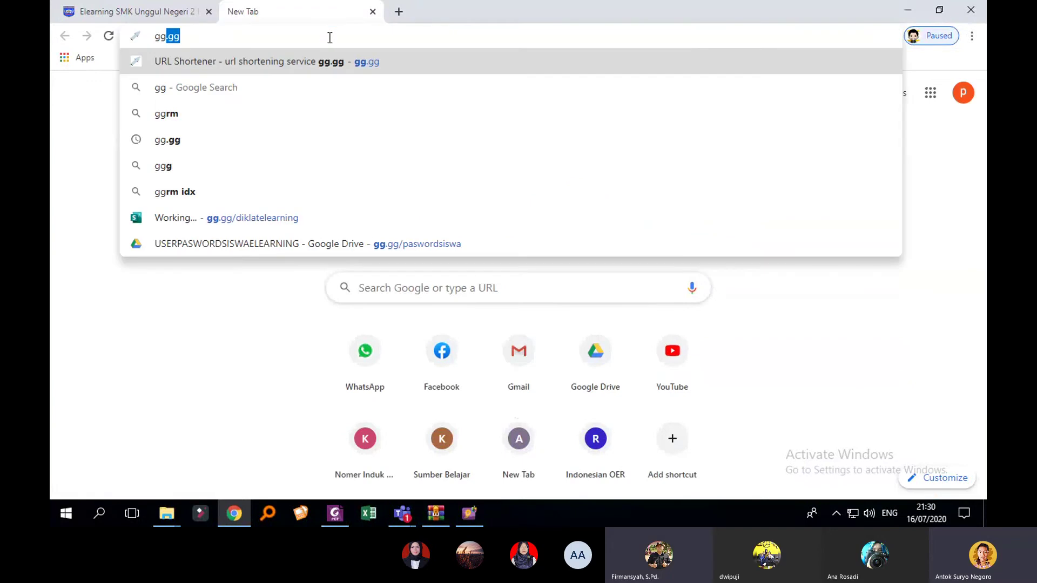
pyautogui.write('.gg/')
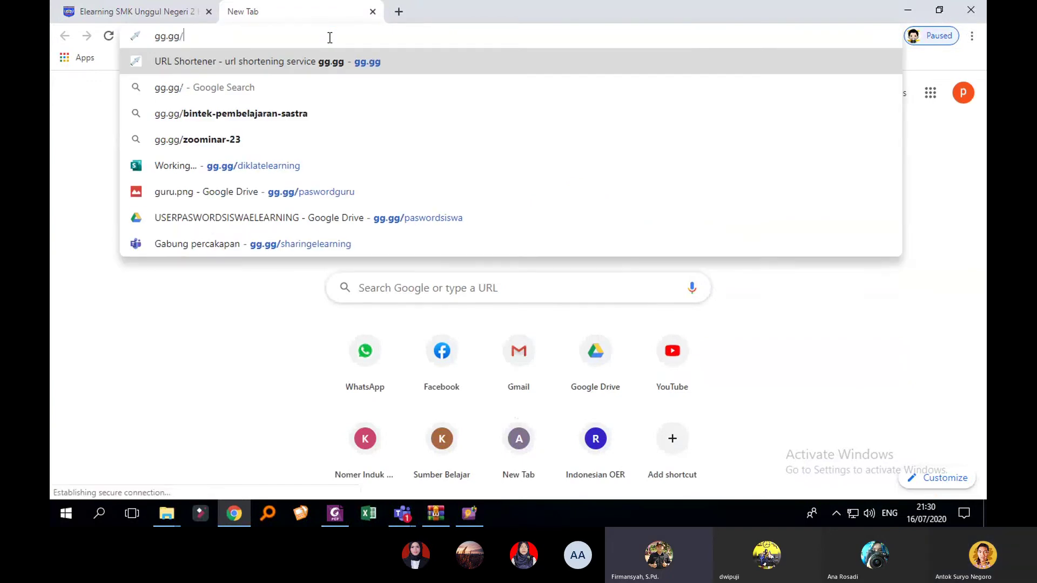
pyautogui.click(140, 17)
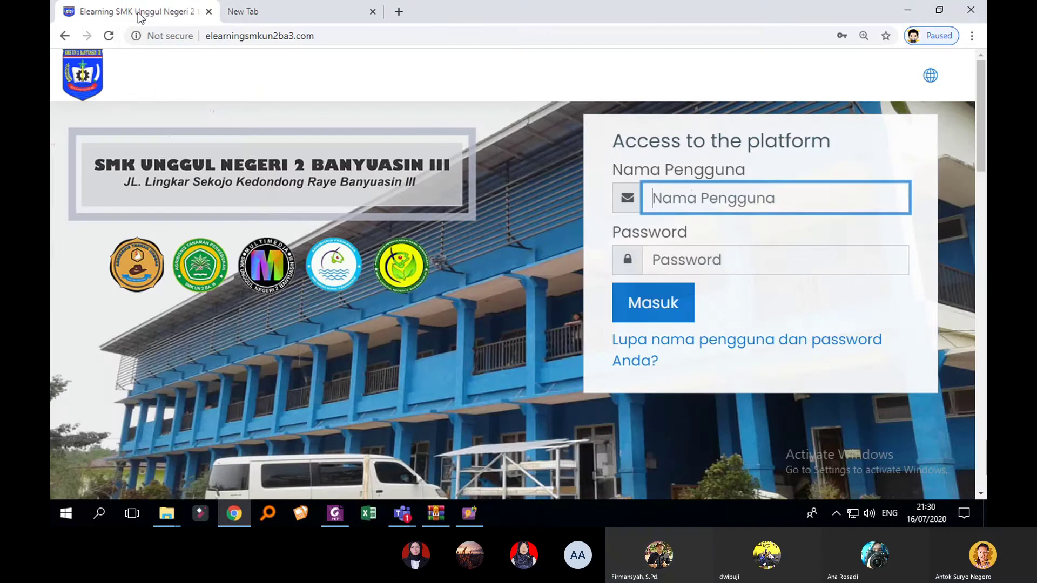
pyautogui.click(689, 195)
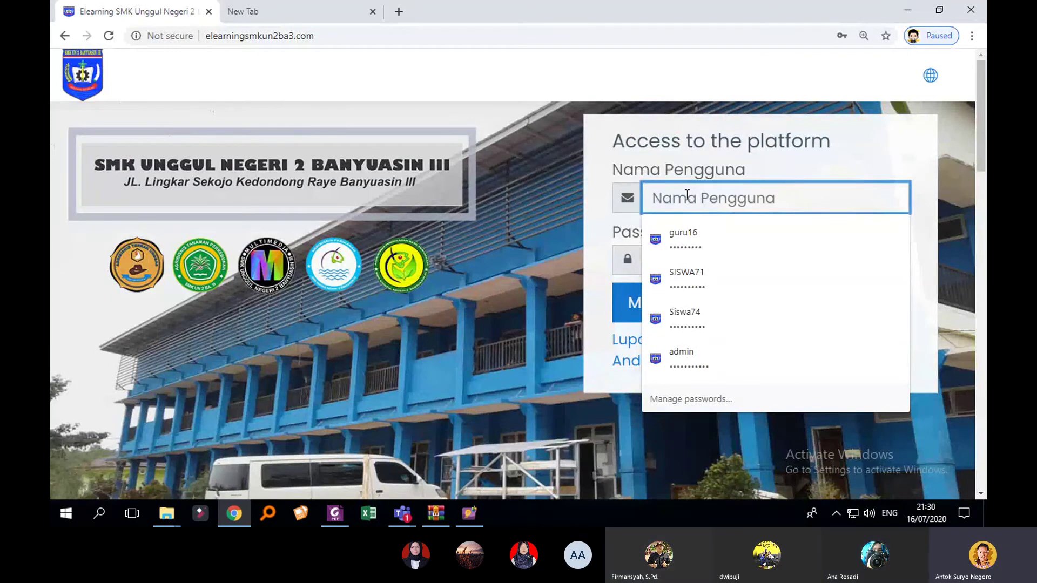
pyautogui.click(319, 11)
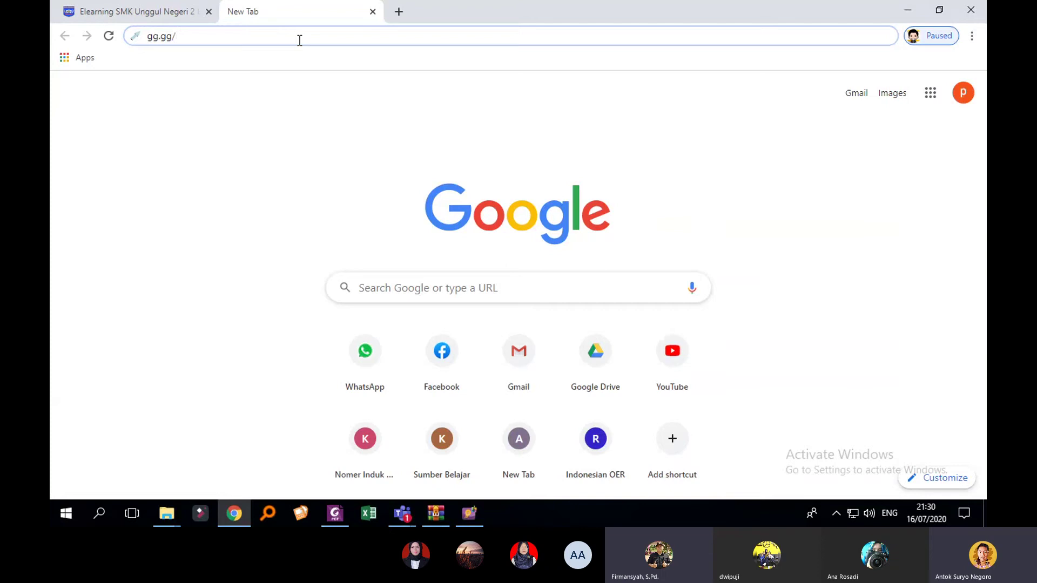
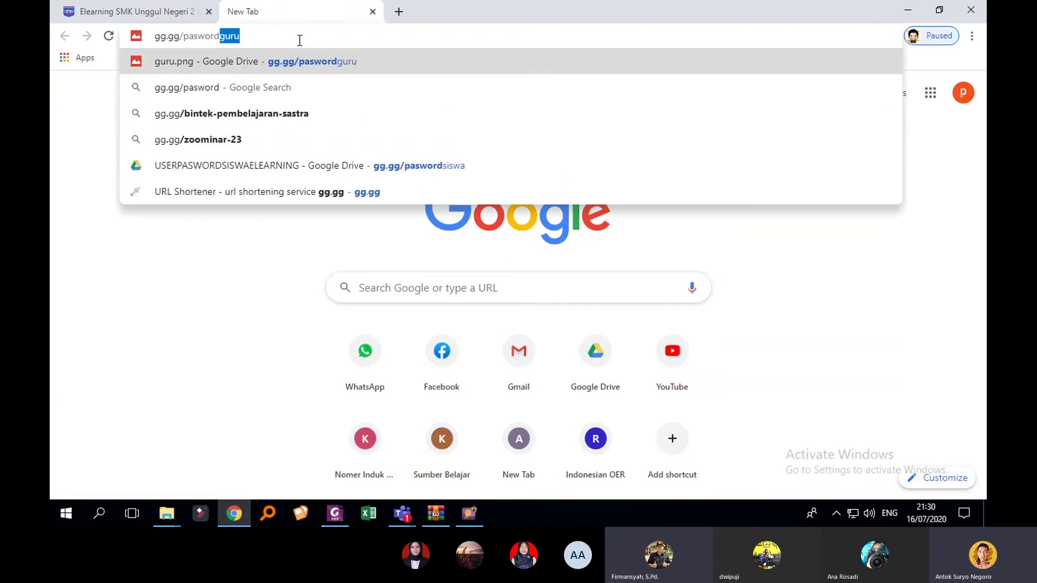
pyautogui.press('Return')
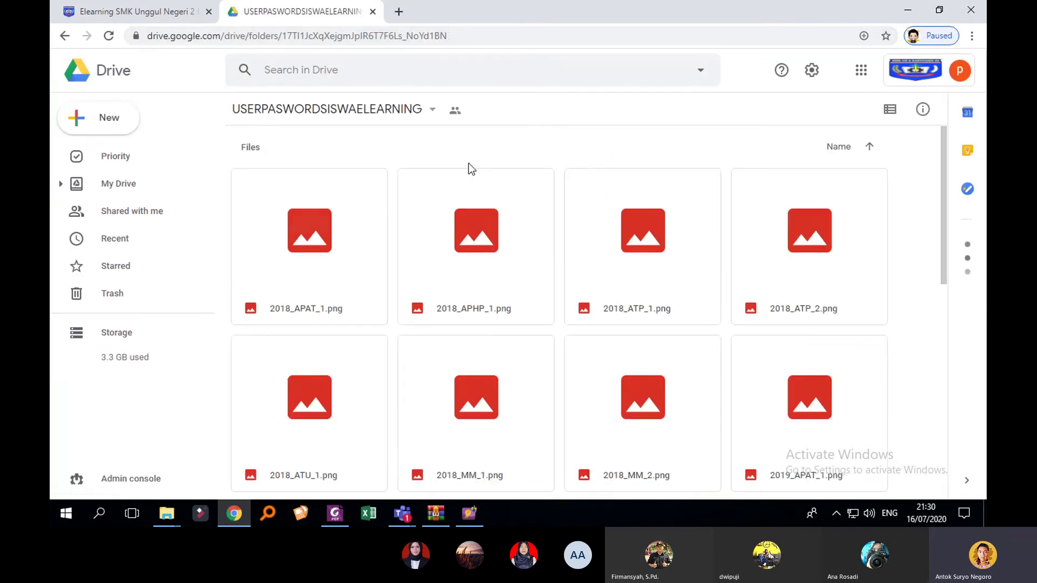
# Step: Preview 2019_MM_2.png from the USERPASWORDSISWAELEARNING folder, then go back to the Elearning tab
pyautogui.scroll(-2, 810, 276)
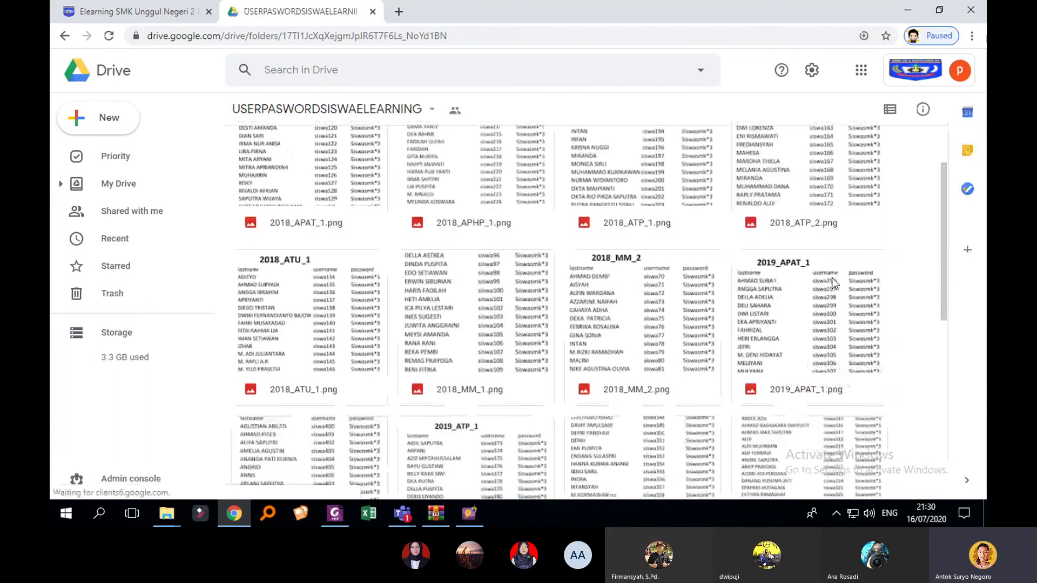
pyautogui.scroll(-5, 831, 278)
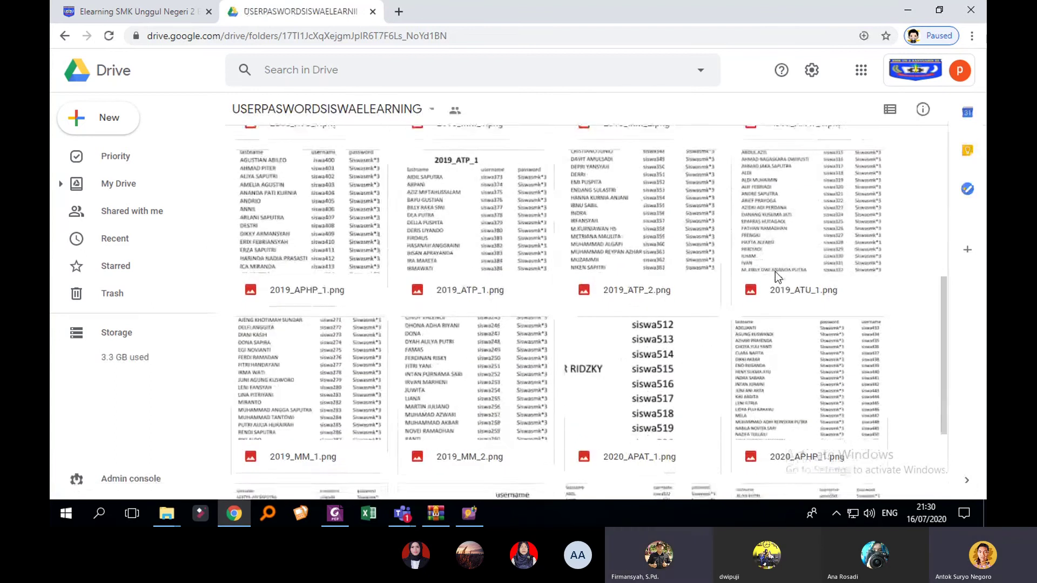
pyautogui.scroll(-2, 778, 274)
pyautogui.scroll(-1, 772, 271)
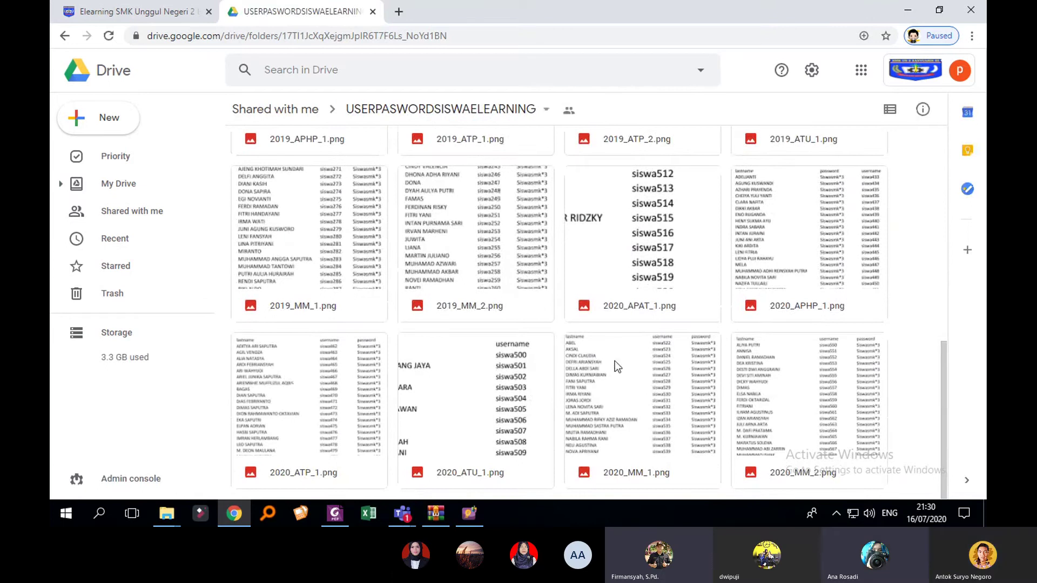
pyautogui.scroll(1, 564, 353)
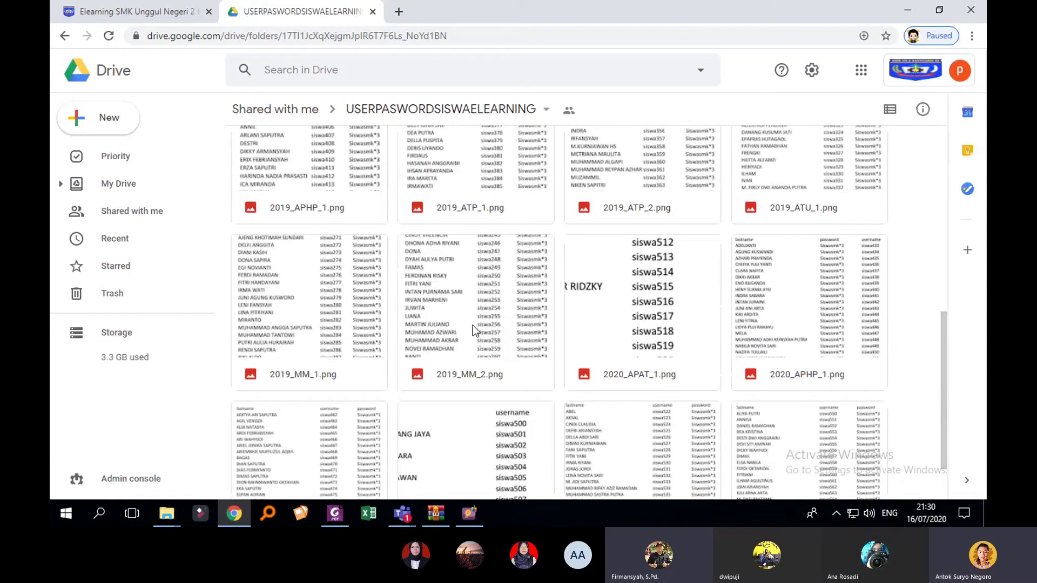
pyautogui.doubleClick(454, 294)
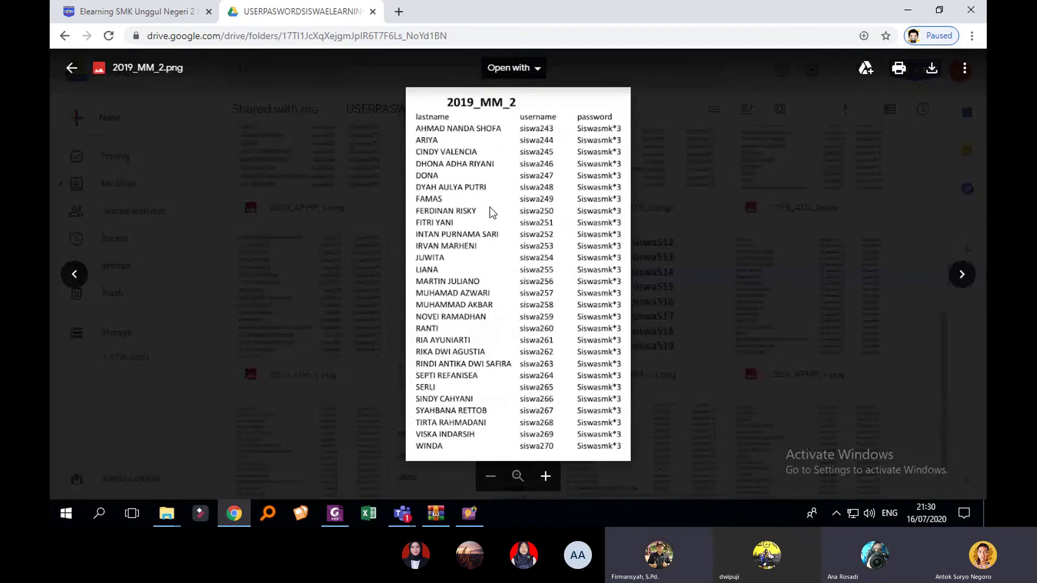
pyautogui.click(181, 20)
# Step: Sign in with the 2019_MM_2 student's username and password
pyautogui.click(692, 192)
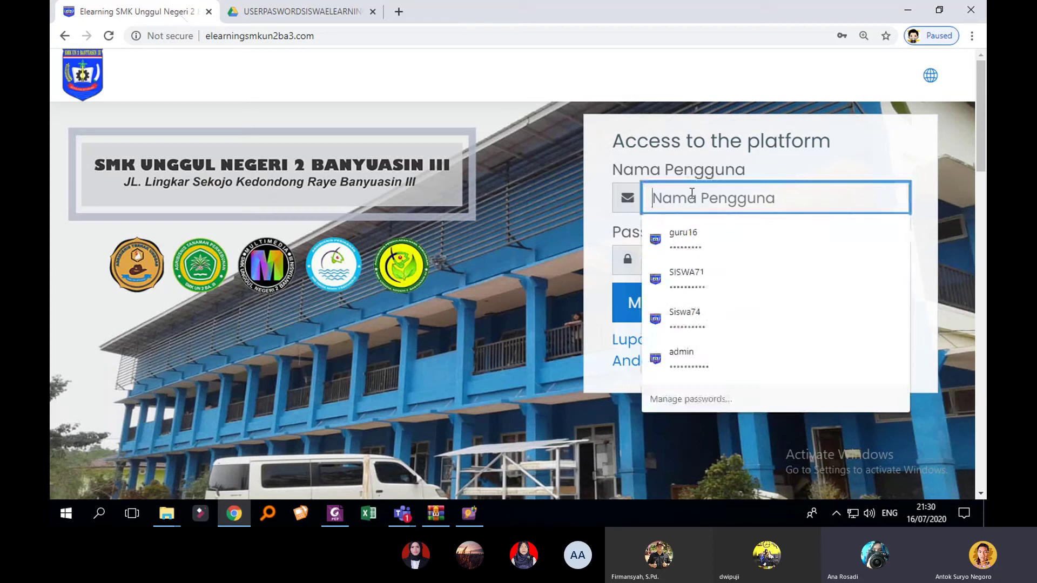
pyautogui.write('siswa2')
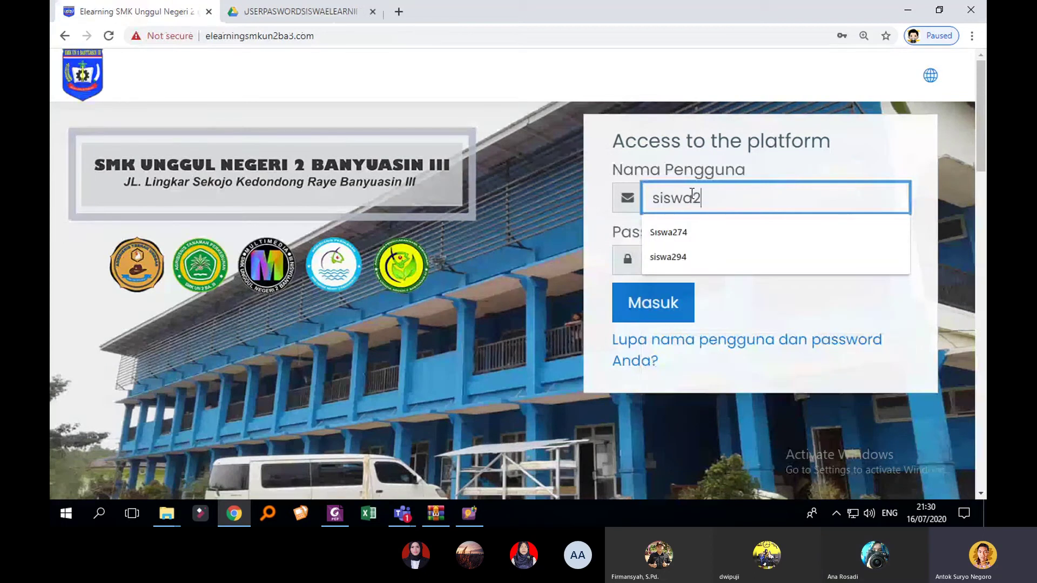
pyautogui.write('49')
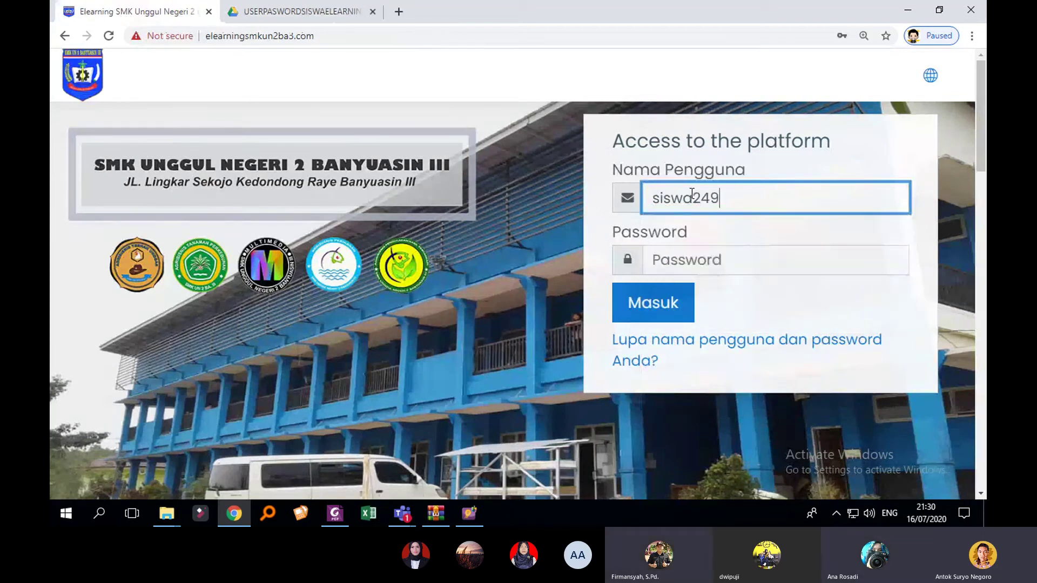
pyautogui.click(709, 260)
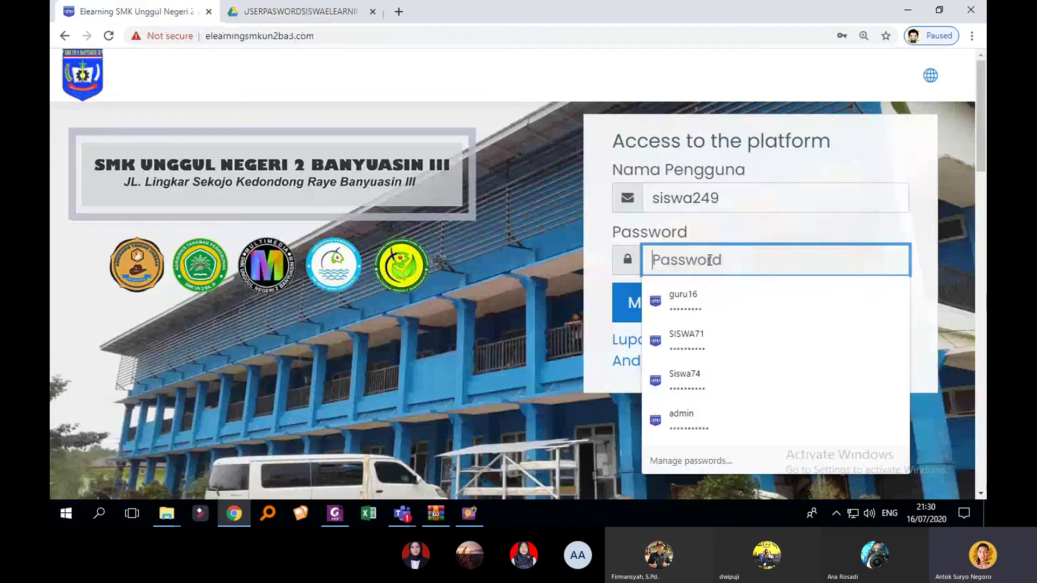
pyautogui.write('•••')
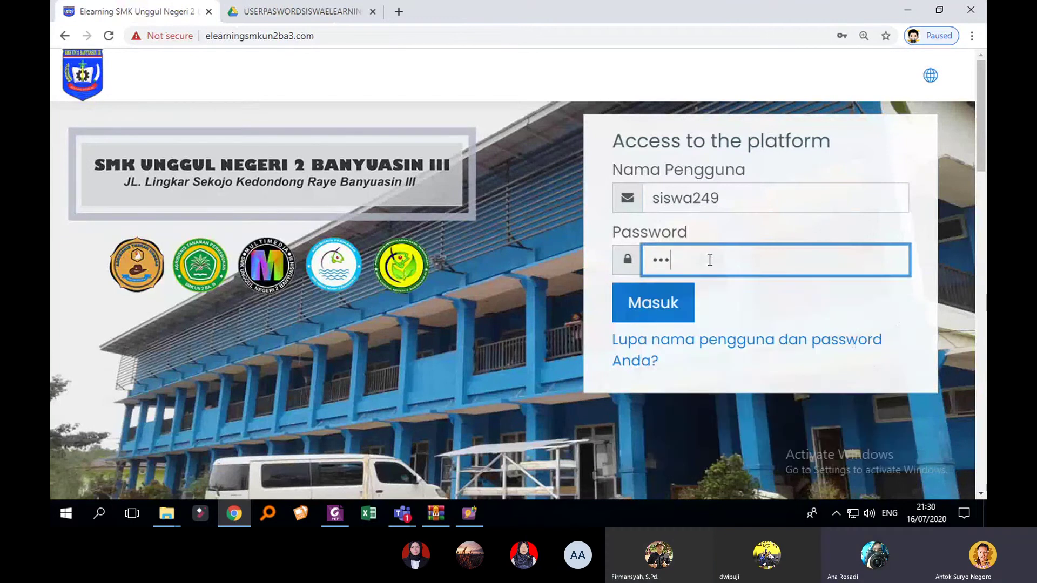
pyautogui.write('•••')
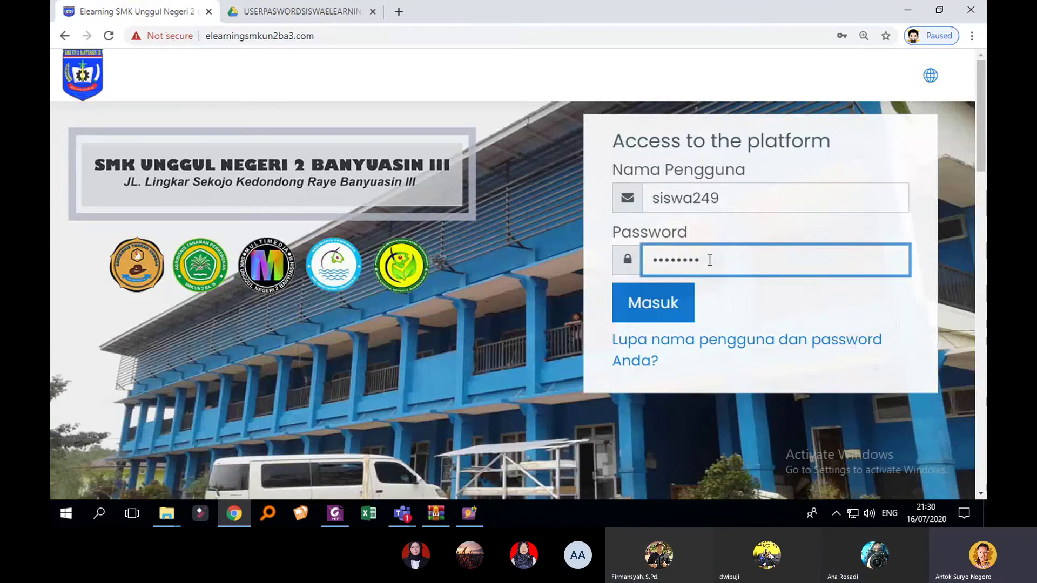
pyautogui.write('•••')
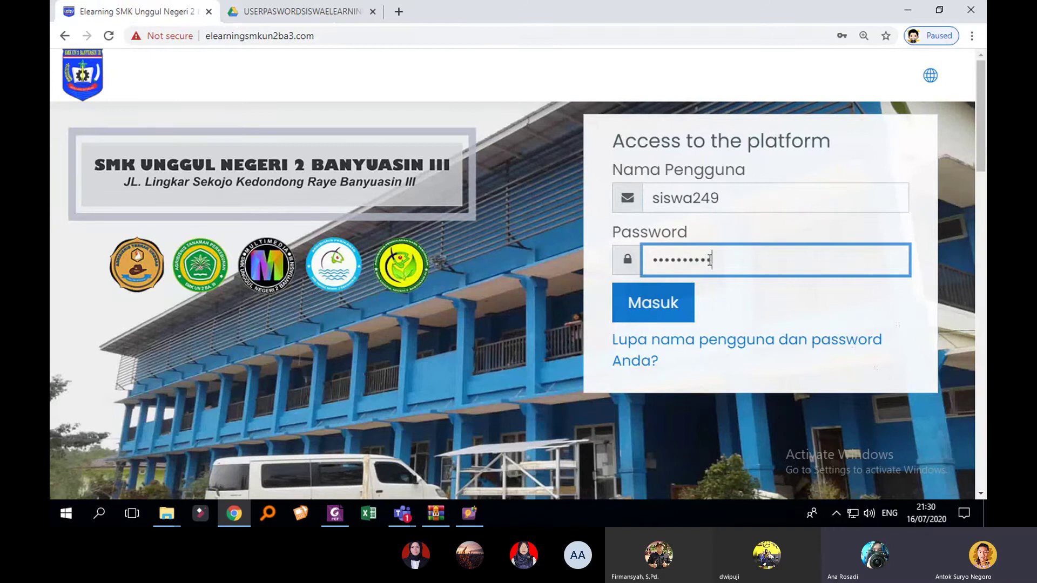
pyautogui.click(652, 298)
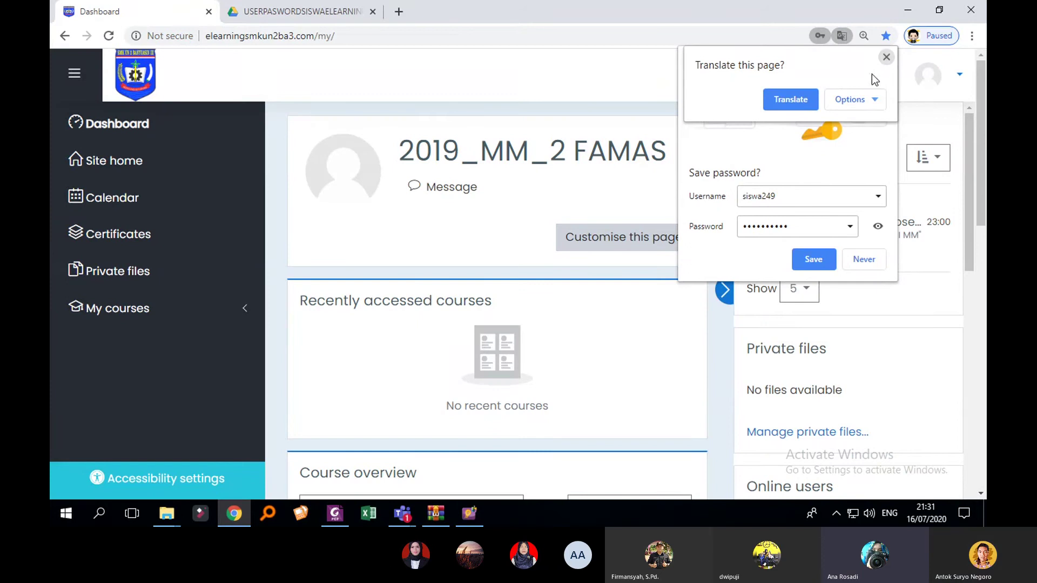
# Step: Dismiss the translate offer, save the student's login in the browser, and collapse both side panels
pyautogui.click(886, 56)
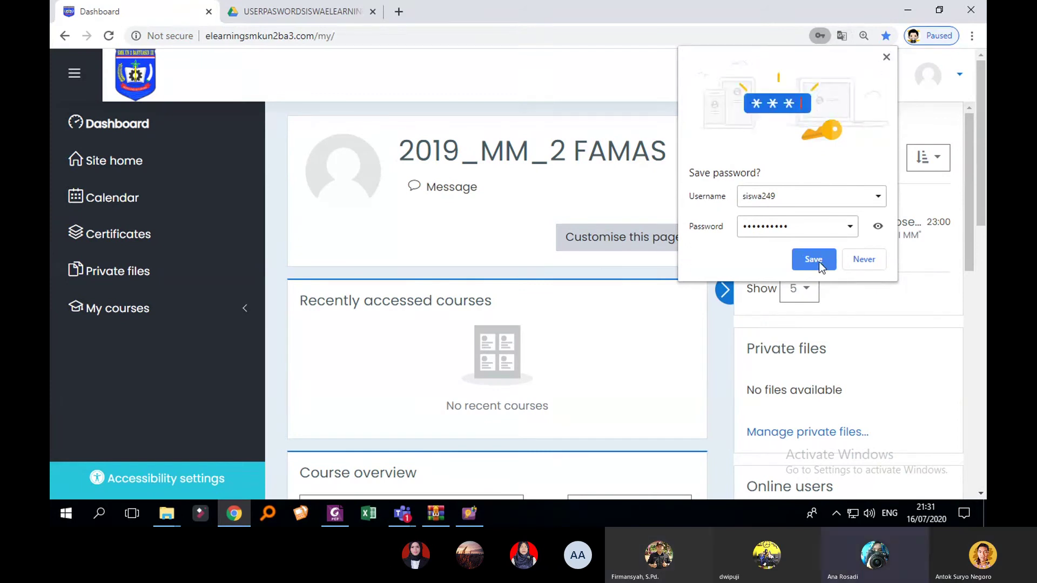
pyautogui.click(813, 260)
pyautogui.click(724, 290)
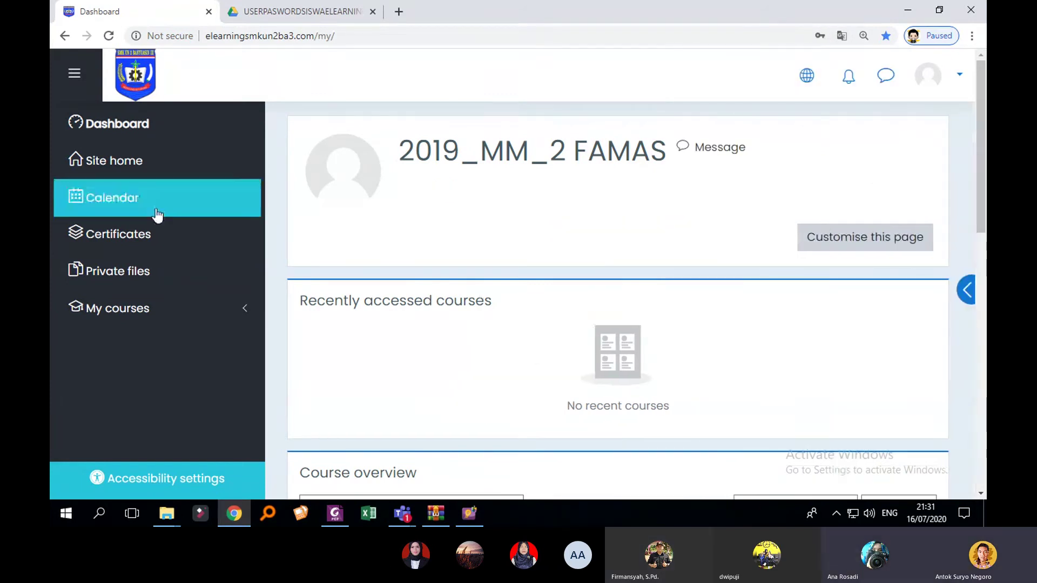
pyautogui.click(74, 73)
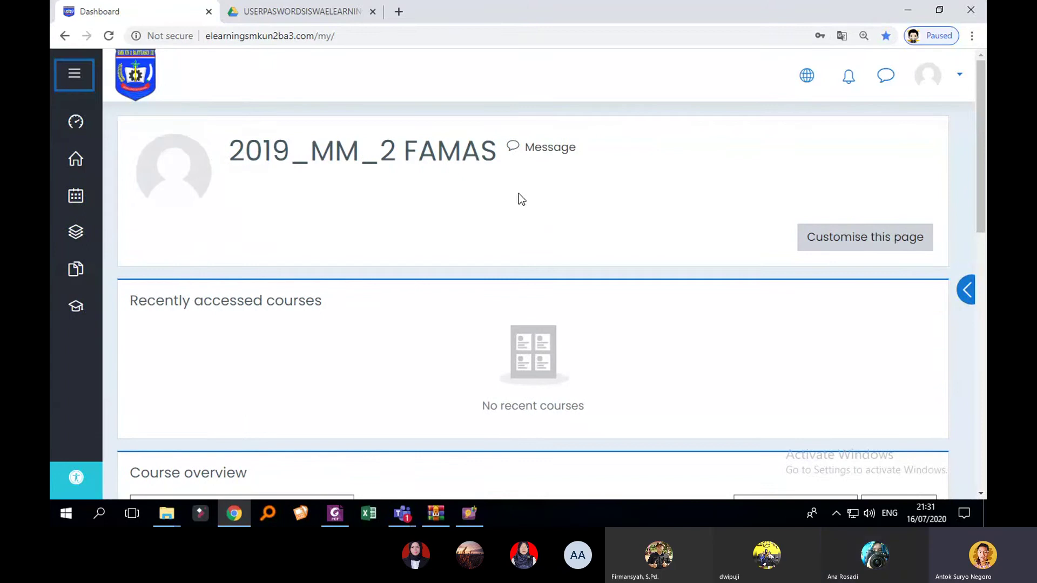
# Step: Open the TEKNIK ANIMASI 2D DAN 3D XI MM course from the Course overview list
pyautogui.scroll(-3, 518, 194)
pyautogui.scroll(-1, 518, 197)
pyautogui.scroll(1, 518, 205)
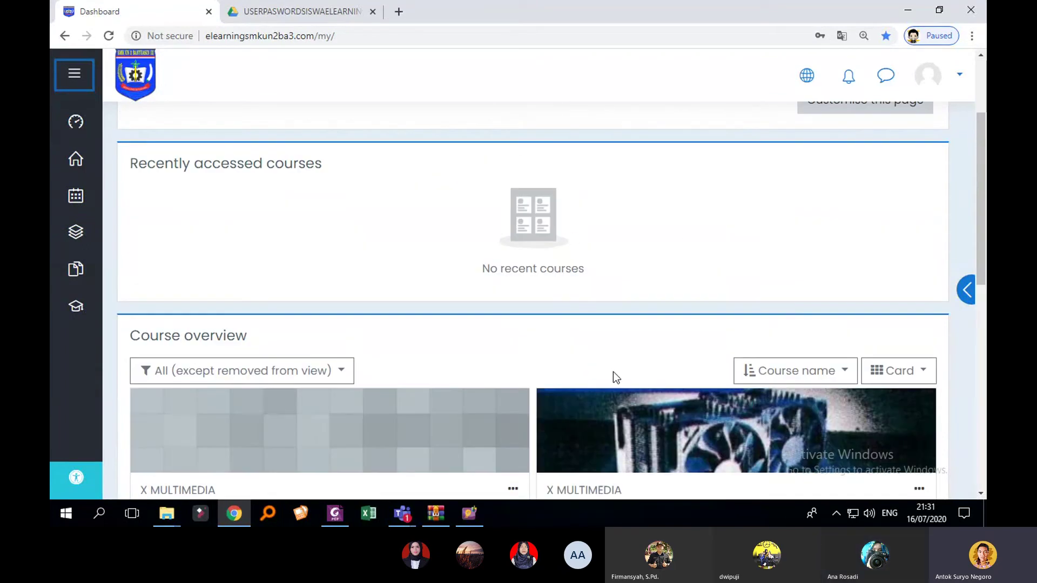
pyautogui.scroll(-3, 614, 372)
pyautogui.scroll(-3, 577, 369)
pyautogui.scroll(2, 589, 332)
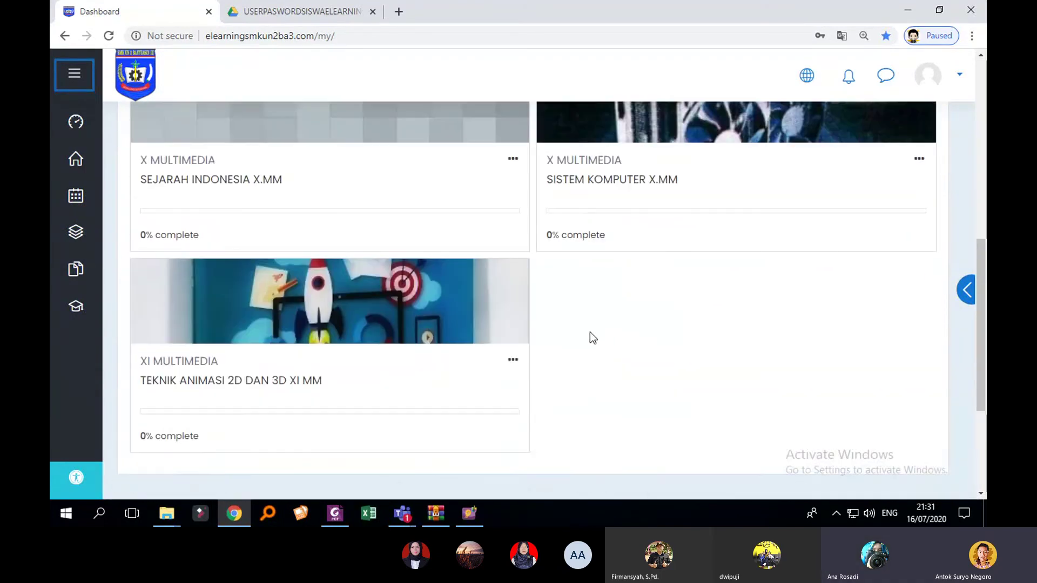
pyautogui.scroll(2, 551, 330)
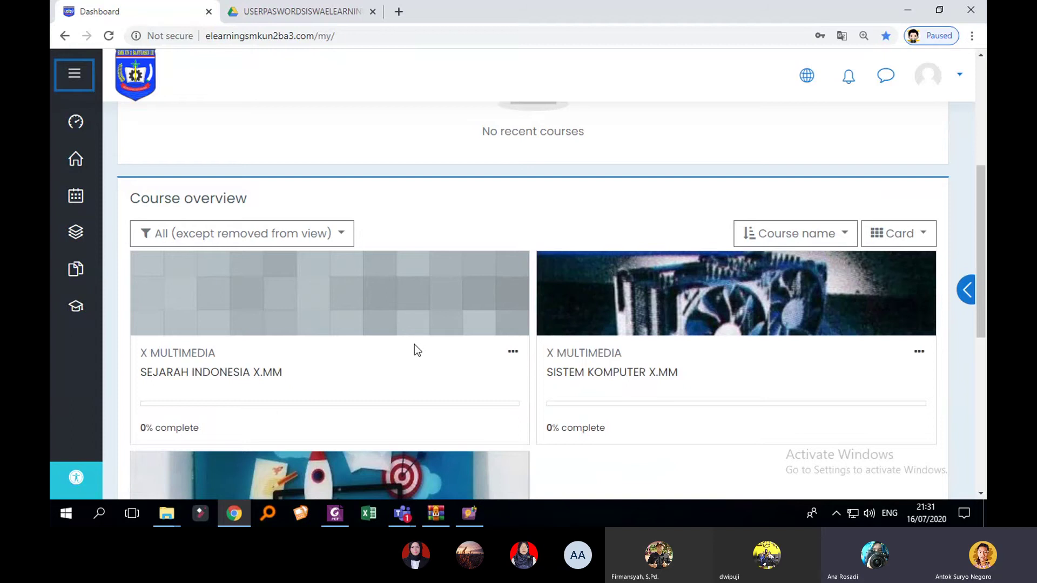
pyautogui.scroll(-1, 282, 377)
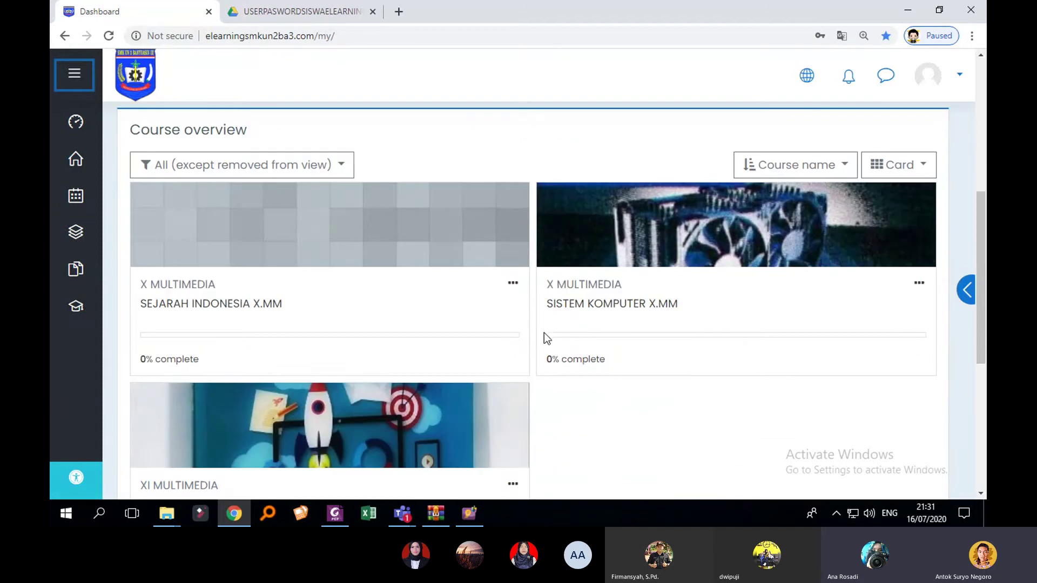
pyautogui.scroll(-2, 450, 381)
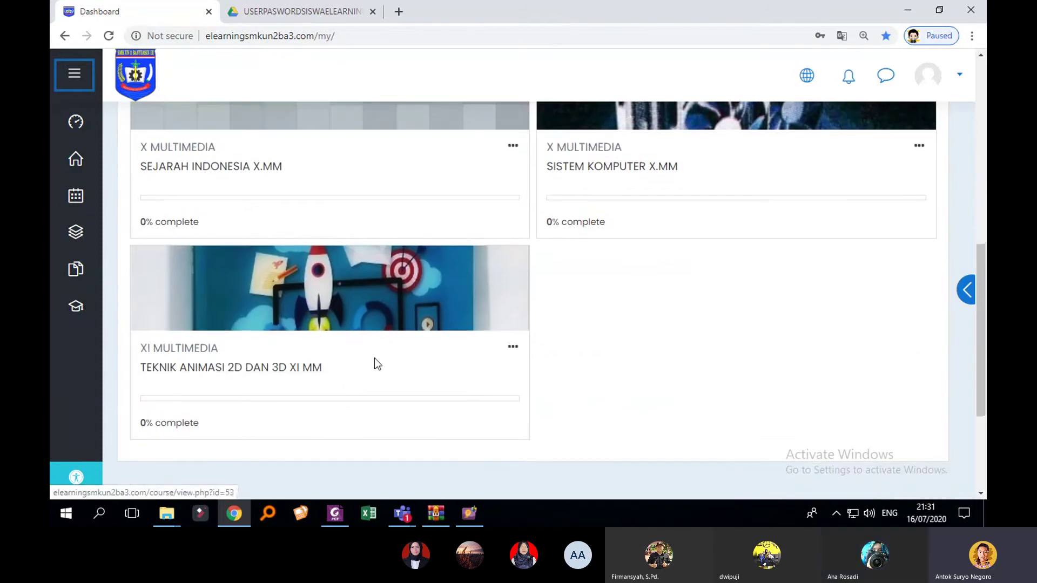
pyautogui.scroll(3, 619, 346)
pyautogui.scroll(-5, 618, 345)
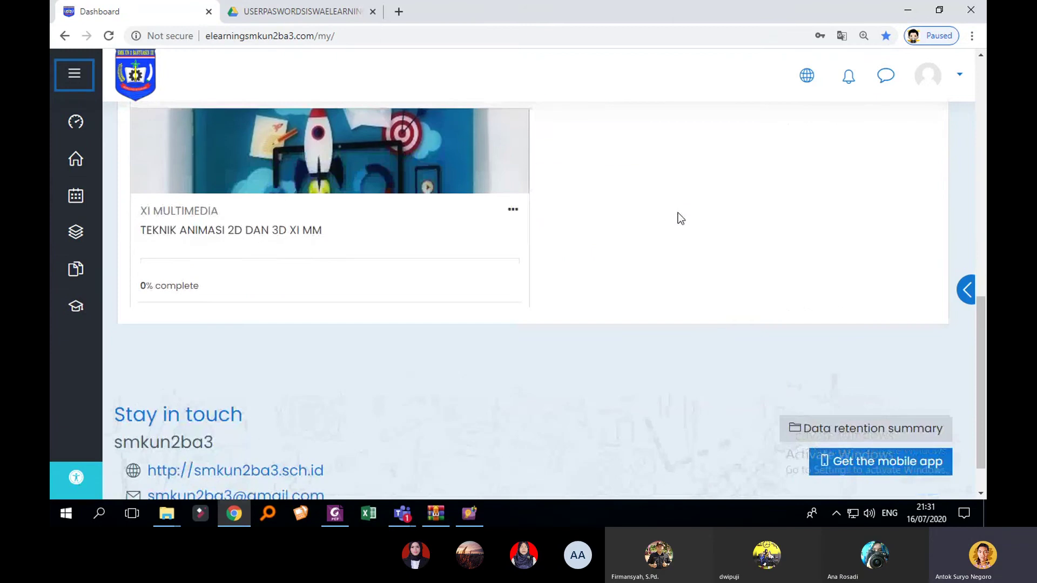
pyautogui.scroll(-1, 622, 348)
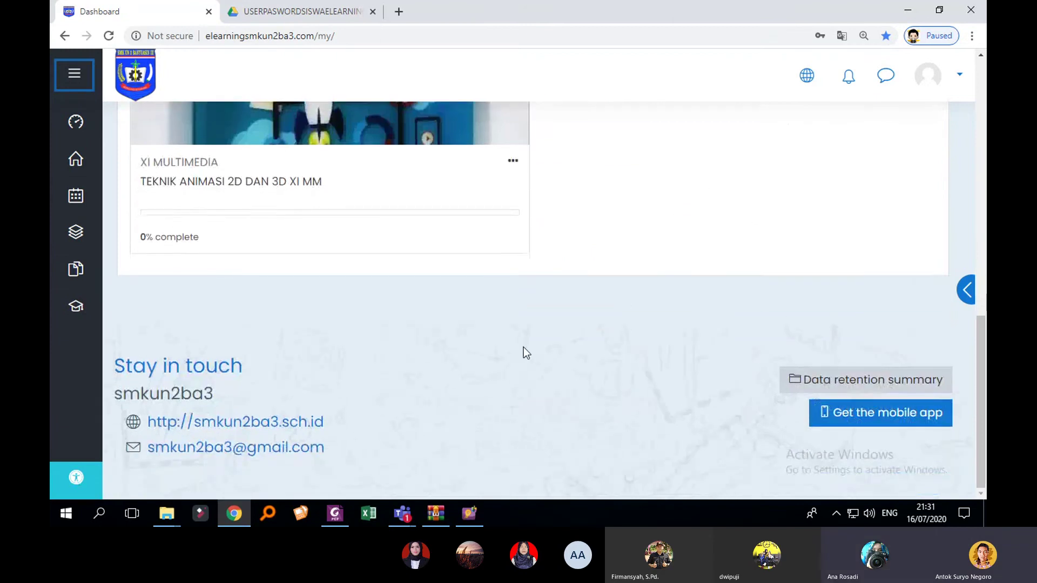
pyautogui.scroll(6, 527, 349)
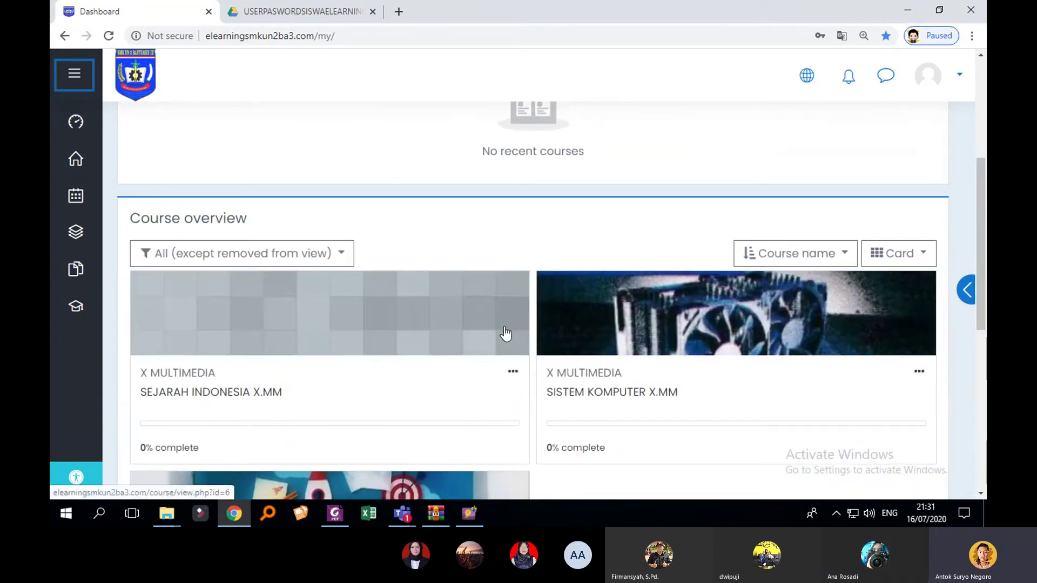
pyautogui.scroll(-2, 613, 339)
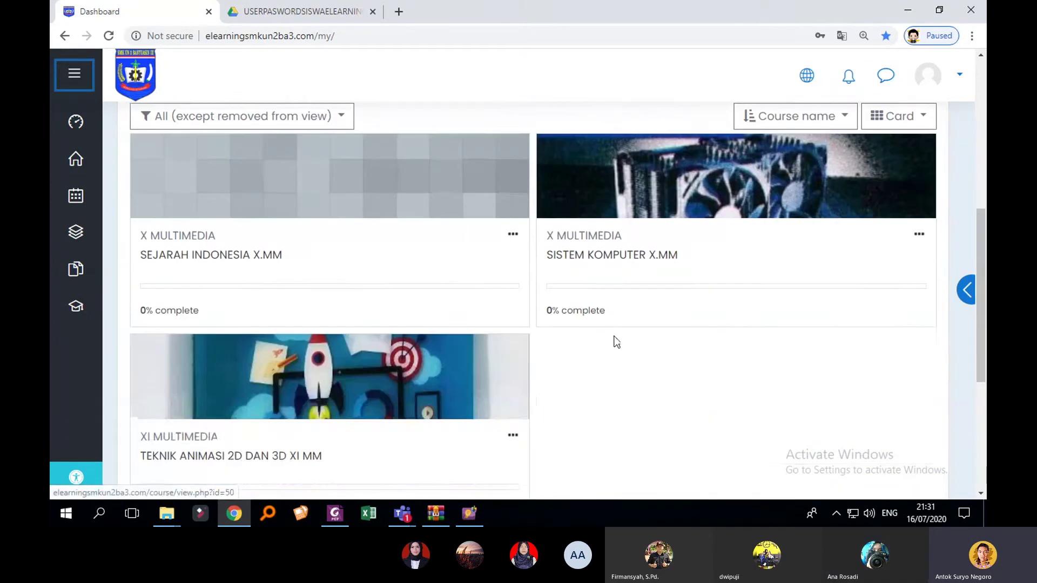
pyautogui.click(306, 459)
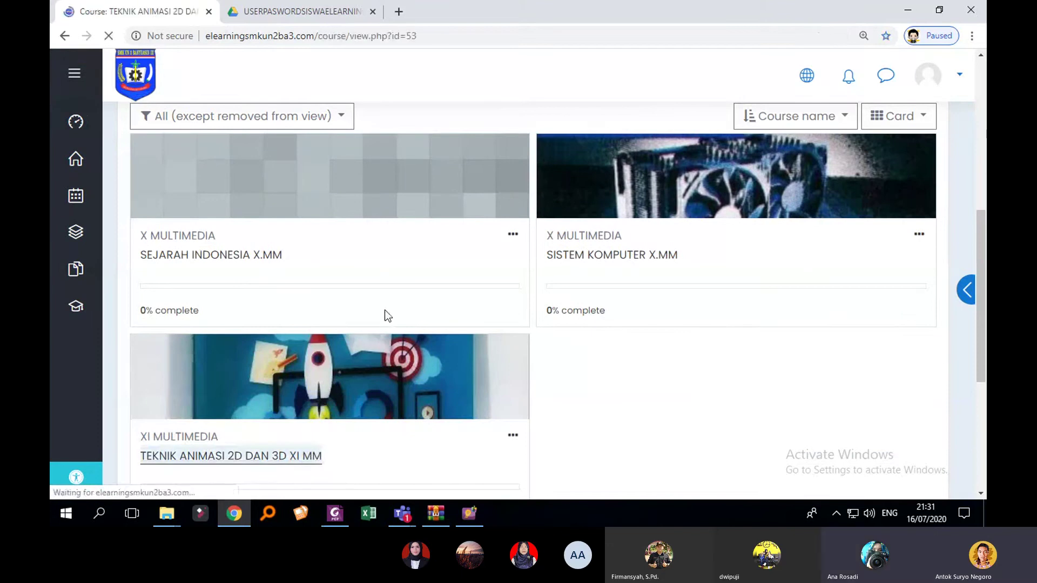
# Step: Open the 'Soal BAB 1 klik disini' quiz and close Chrome's translation popup
pyautogui.scroll(-3, 459, 300)
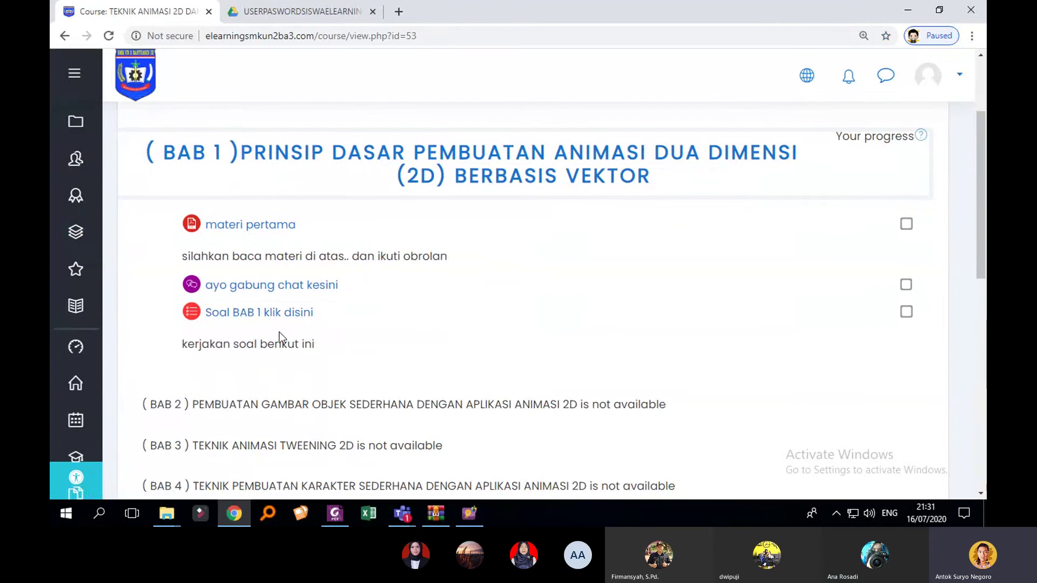
pyautogui.click(284, 317)
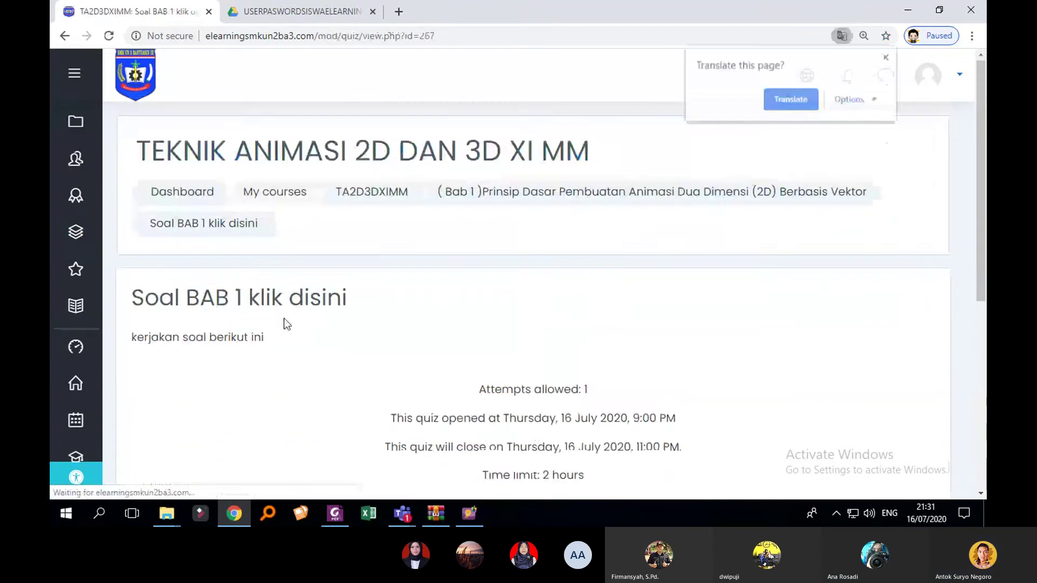
pyautogui.scroll(-3, 503, 315)
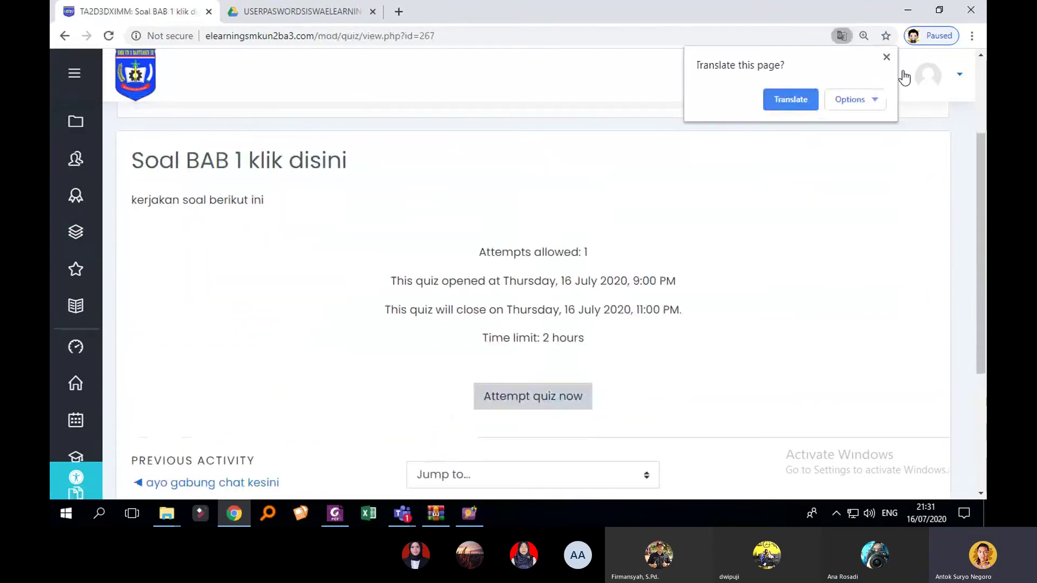
pyautogui.click(886, 57)
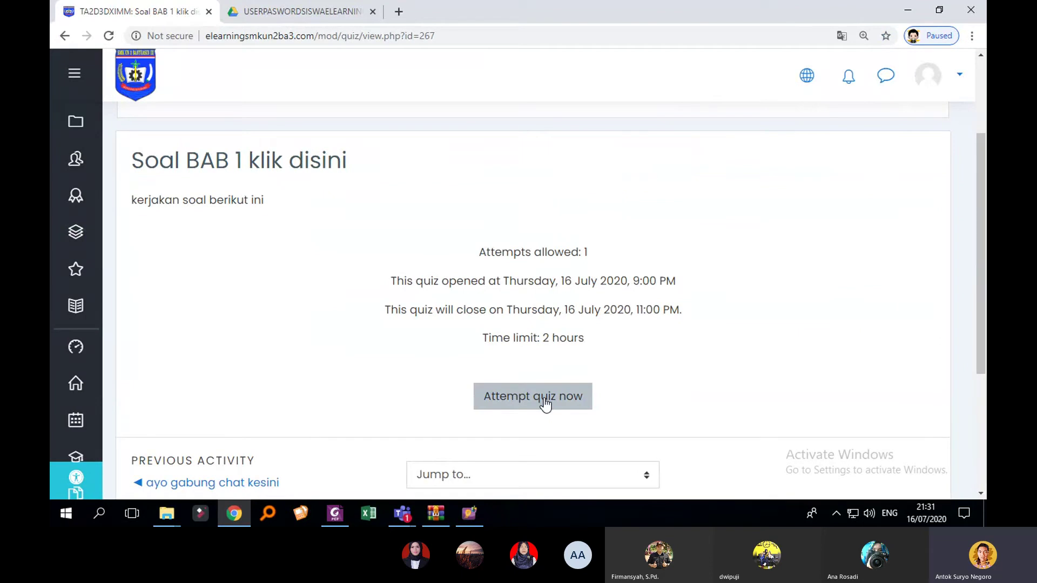
# Step: Translate the quiz page into Indonesian and dismiss the Translated notice
pyautogui.rightClick(803, 214)
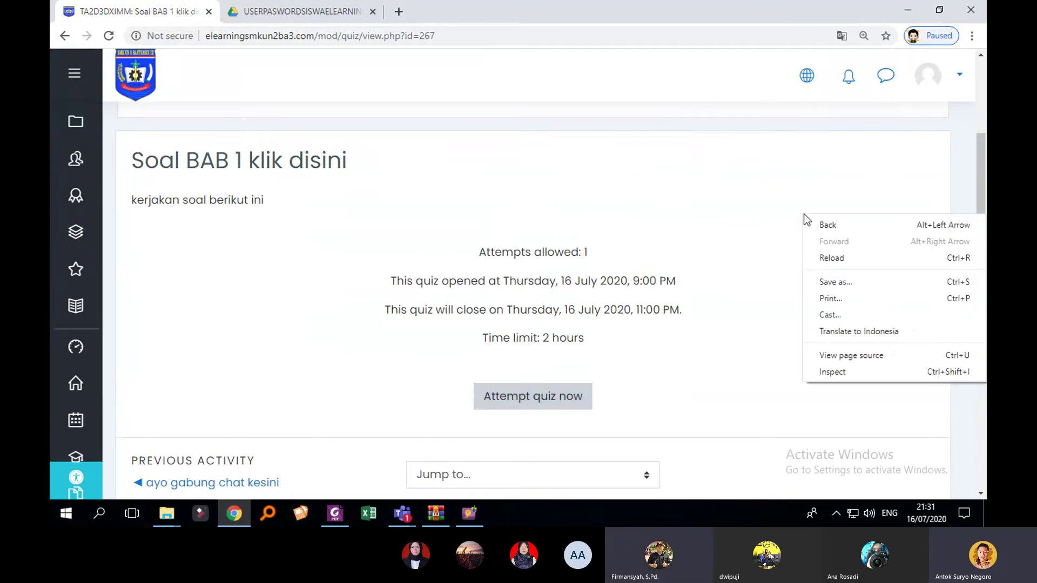
pyautogui.rightClick(822, 146)
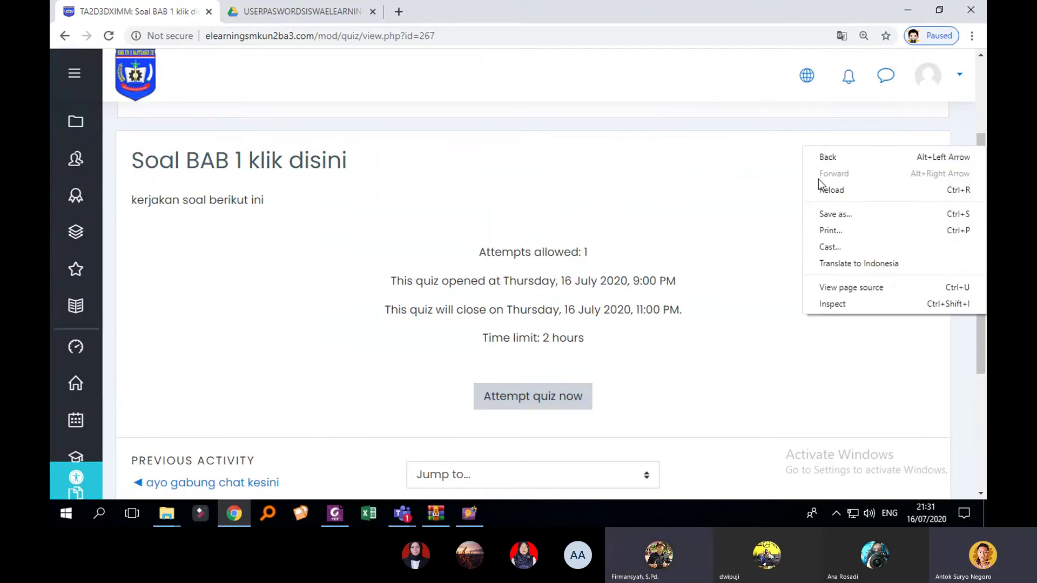
pyautogui.click(840, 264)
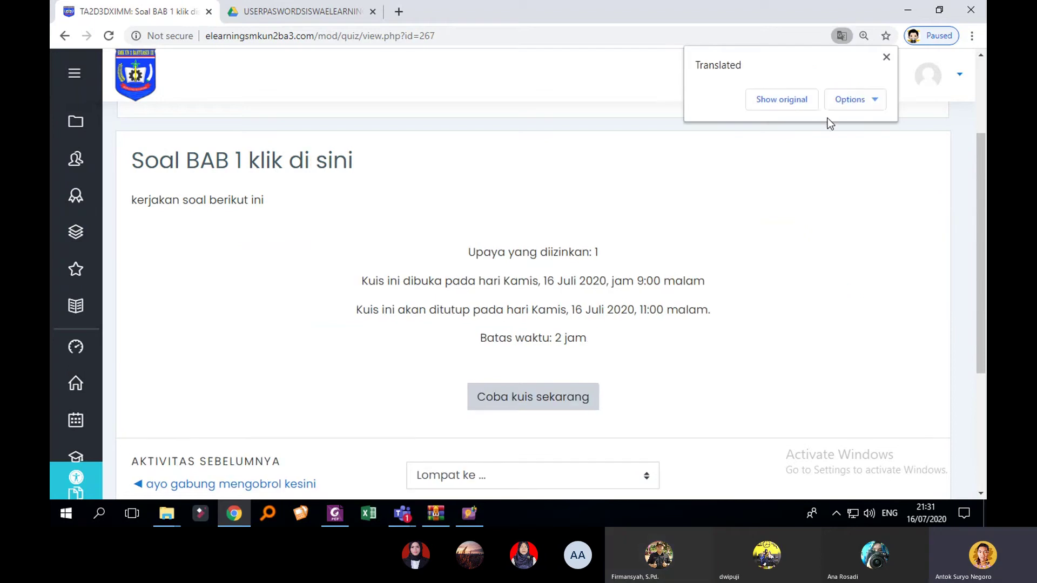
pyautogui.click(886, 58)
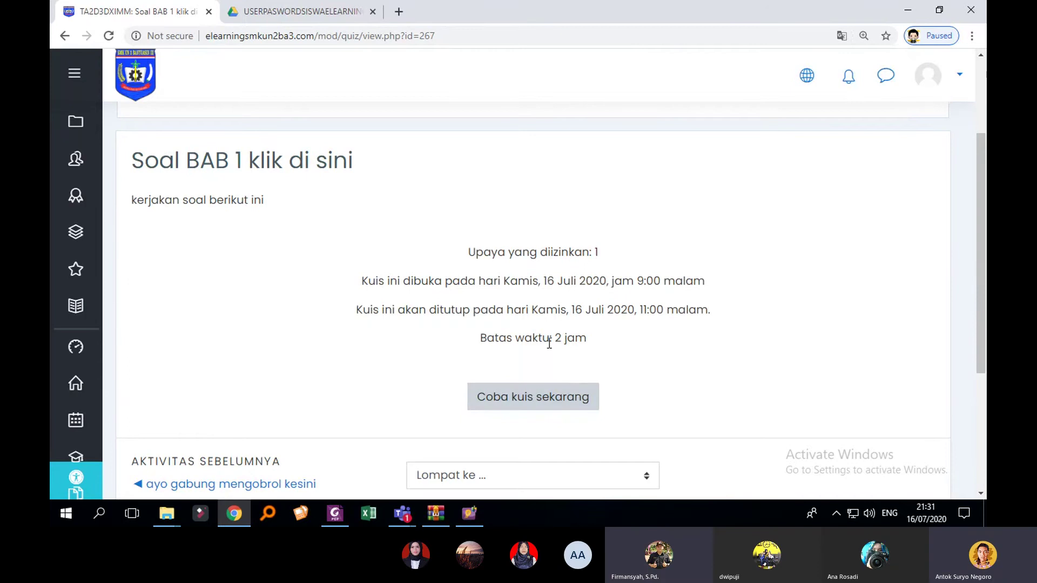
# Step: Start the quiz attempt with 'Coba kuis sekarang'
pyautogui.scroll(-2, 535, 381)
pyautogui.scroll(1, 535, 376)
pyautogui.click(565, 334)
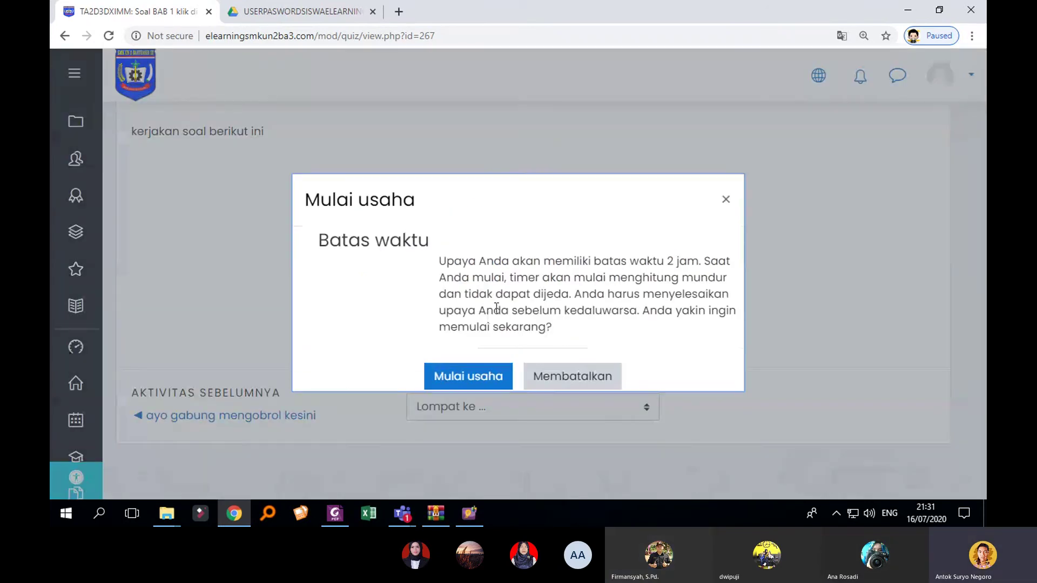
# Step: Go over the 2-hour time-limit warning, then confirm with 'Mulai usaha'
pyautogui.moveTo(531, 258); pyautogui.dragTo(671, 265)
pyautogui.moveTo(579, 262); pyautogui.dragTo(511, 277)
pyautogui.click(571, 308)
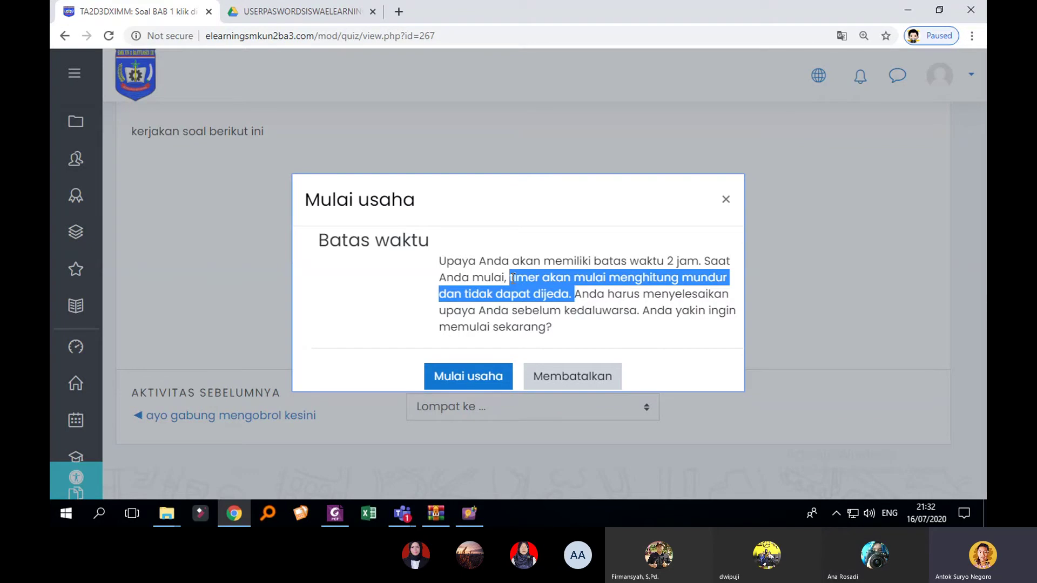
pyautogui.click(556, 314)
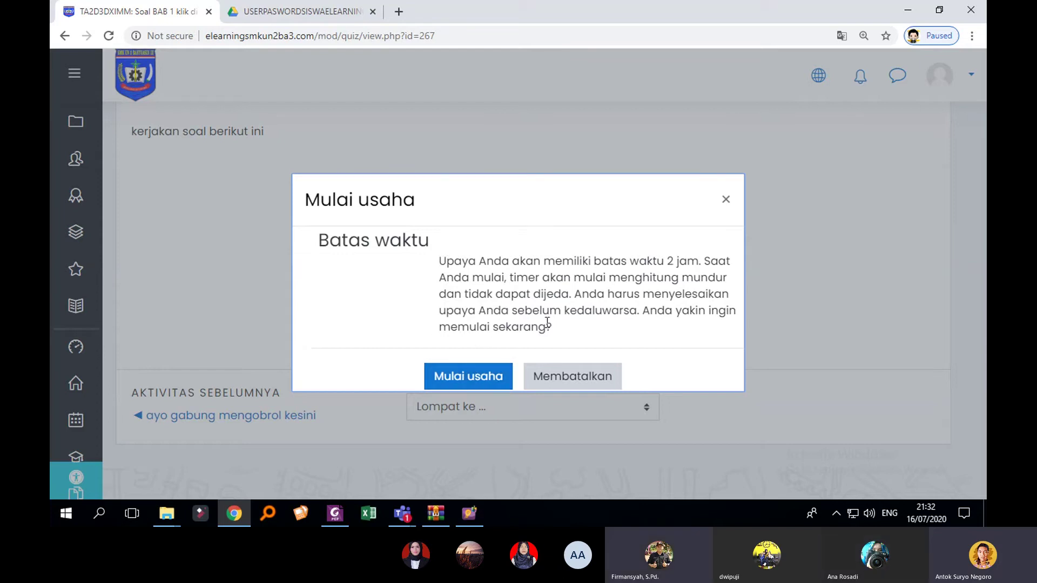
pyautogui.moveTo(565, 330); pyautogui.dragTo(495, 294)
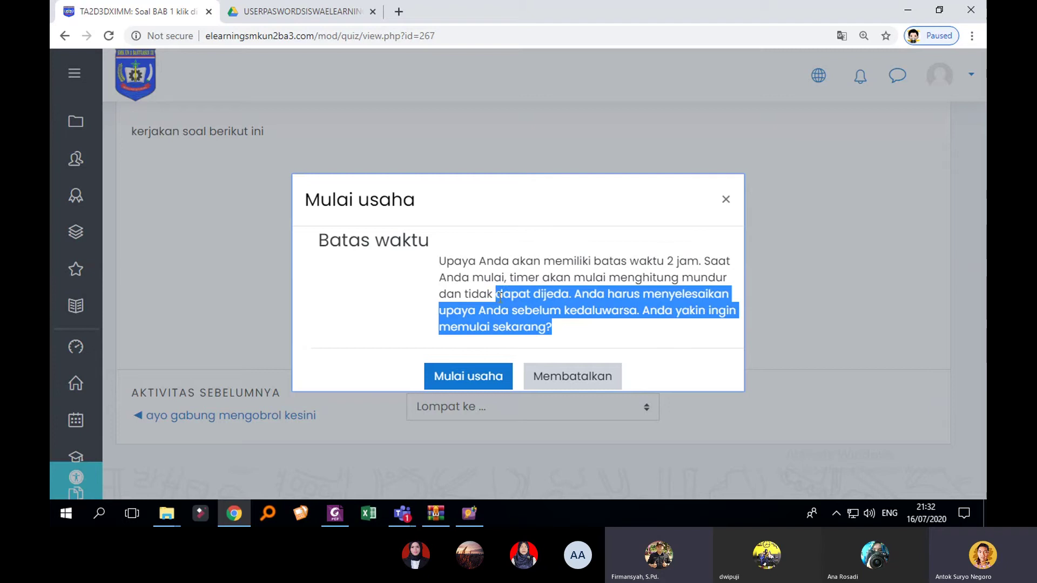
pyautogui.click(478, 376)
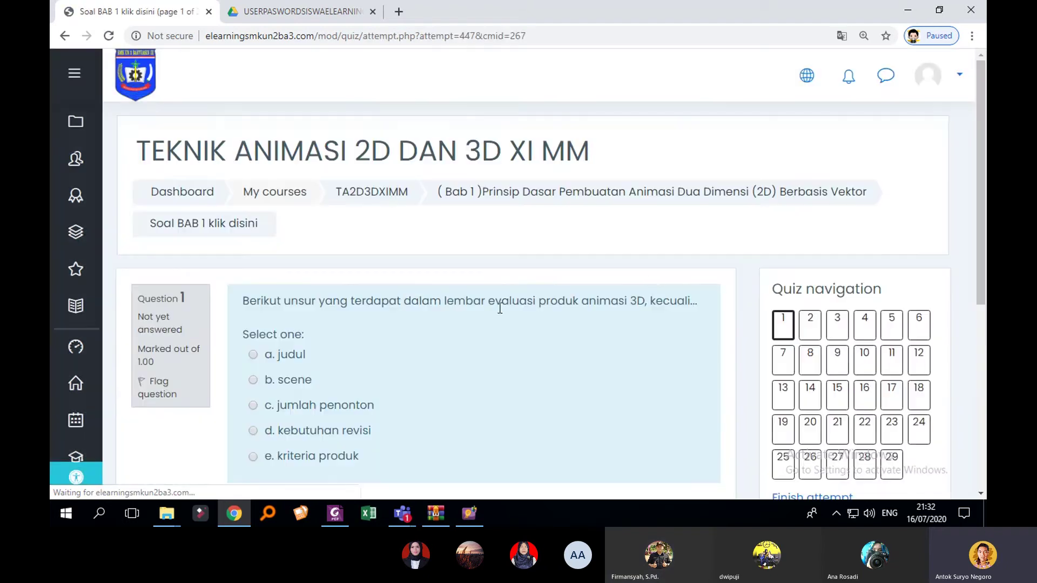
# Step: Answer question 1 with b. scene and question 2 with Diffuse shaders
pyautogui.scroll(-1, 656, 276)
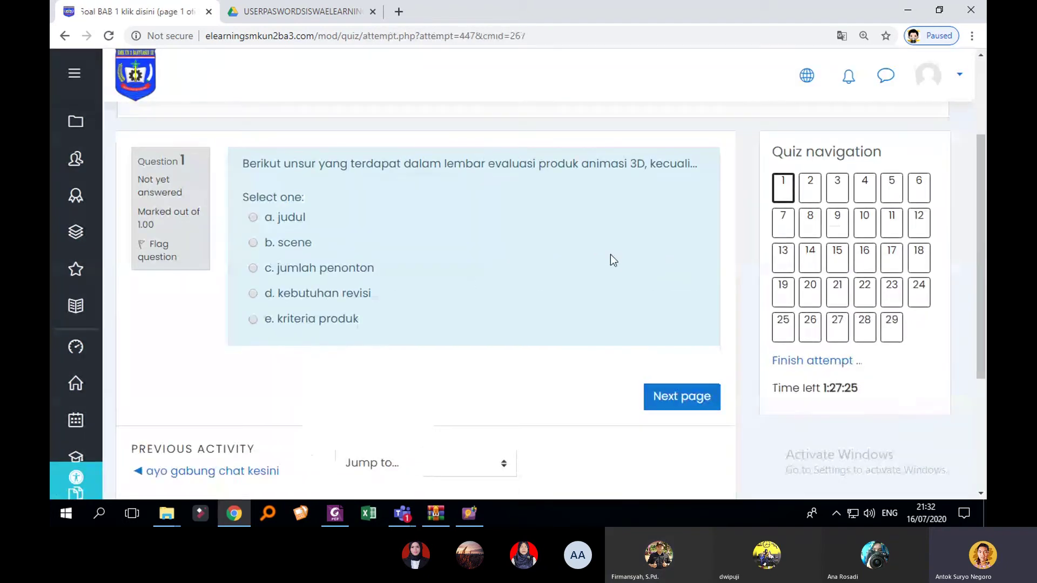
pyautogui.click(253, 243)
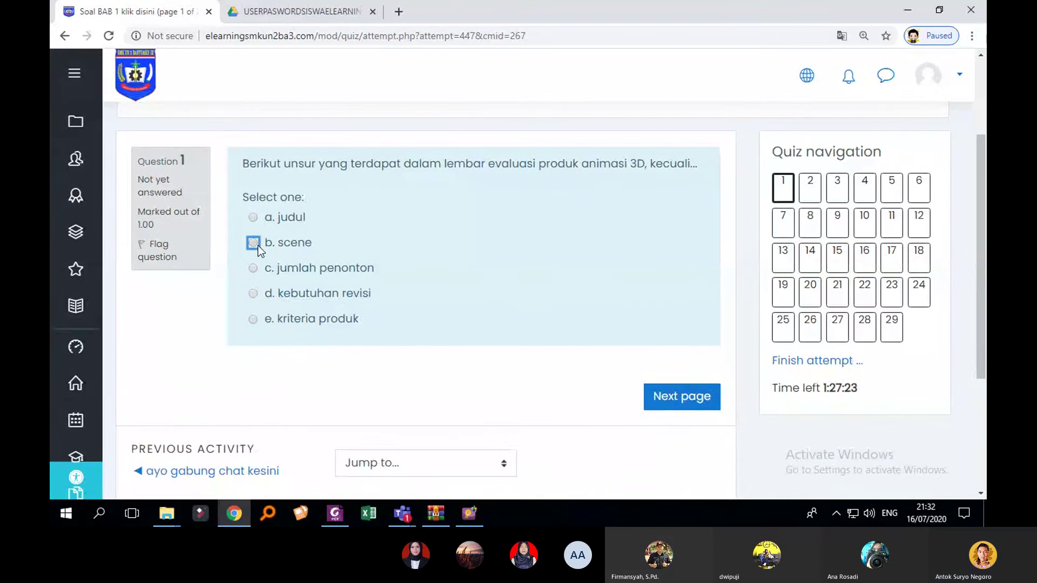
pyautogui.click(778, 198)
pyautogui.scroll(-2, 524, 378)
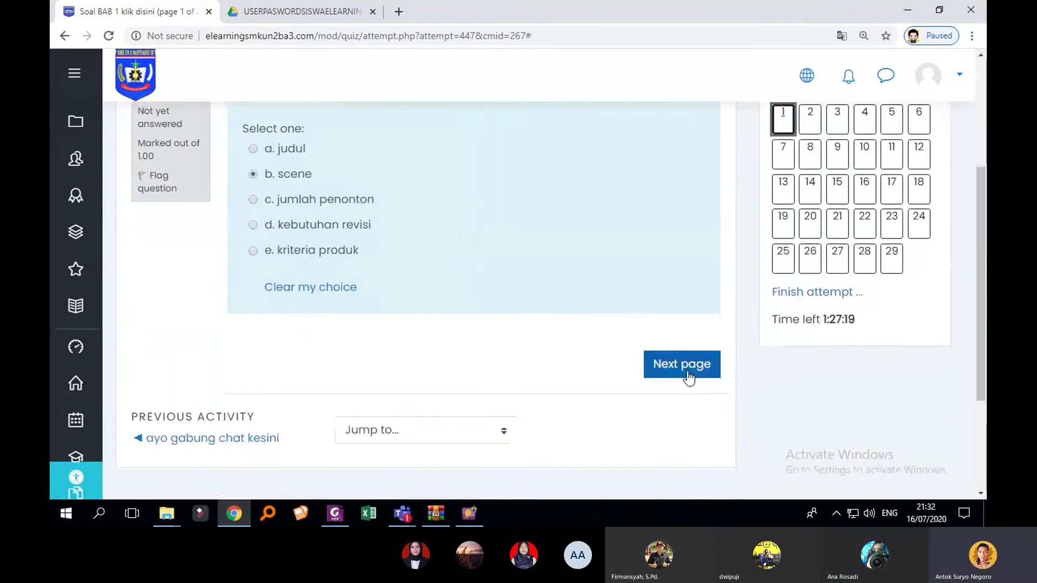
pyautogui.click(705, 361)
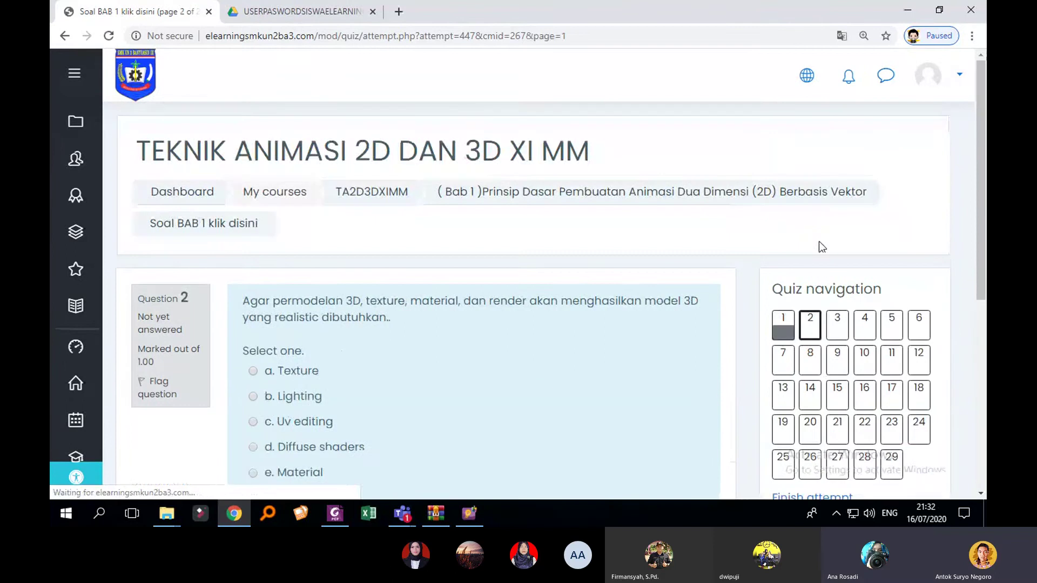
pyautogui.scroll(-2, 556, 345)
pyautogui.click(284, 312)
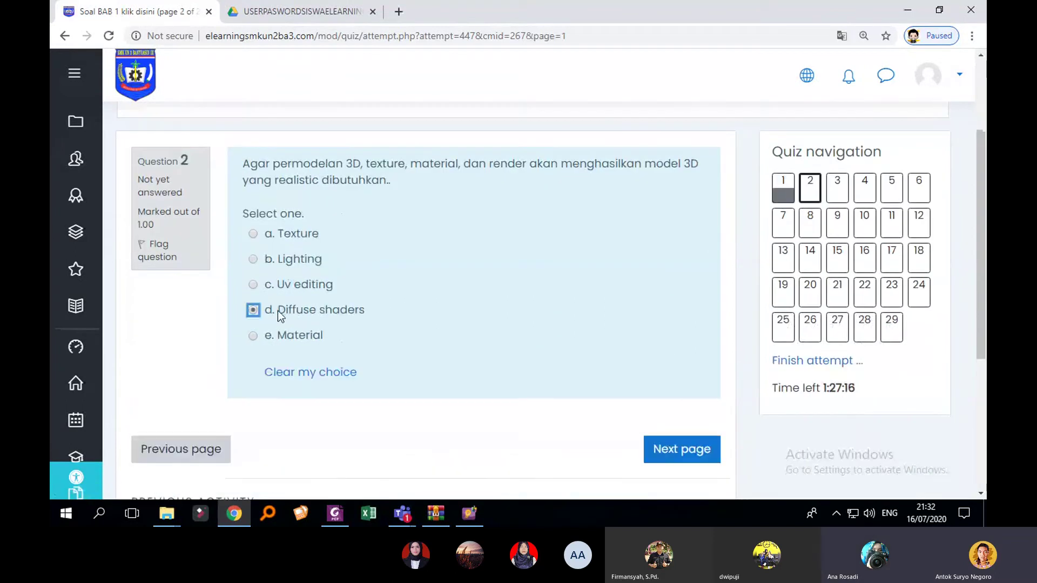
pyautogui.click(681, 450)
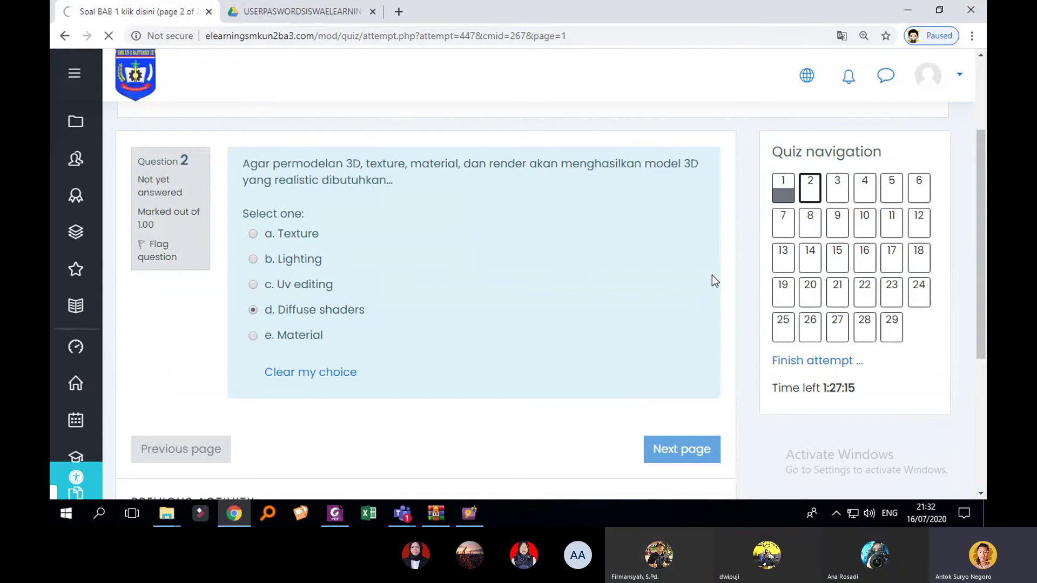
# Step: Move past the next page and jump to question 29 via Quiz navigation
pyautogui.scroll(-1, 717, 266)
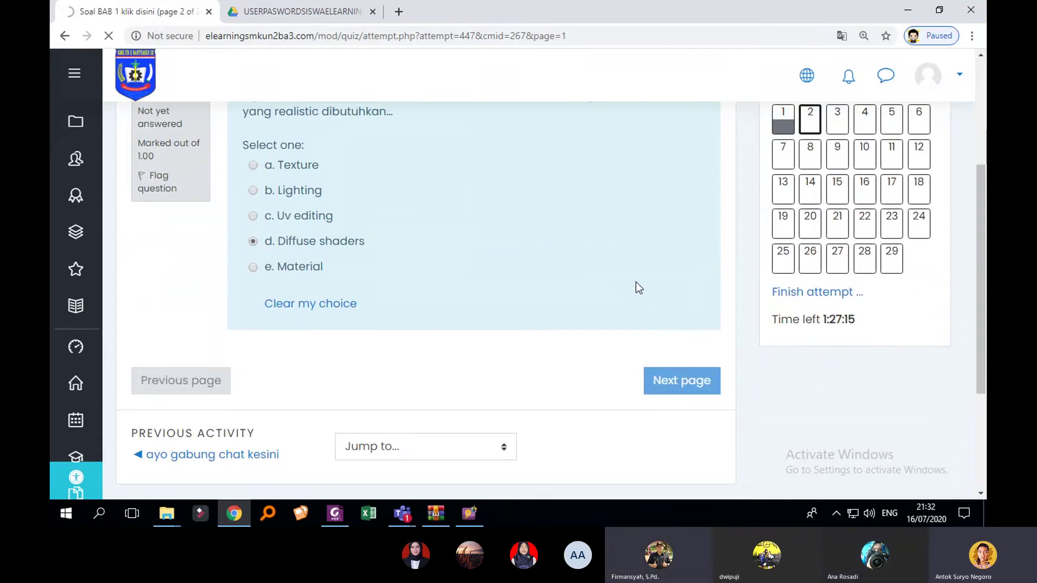
pyautogui.scroll(1, 807, 204)
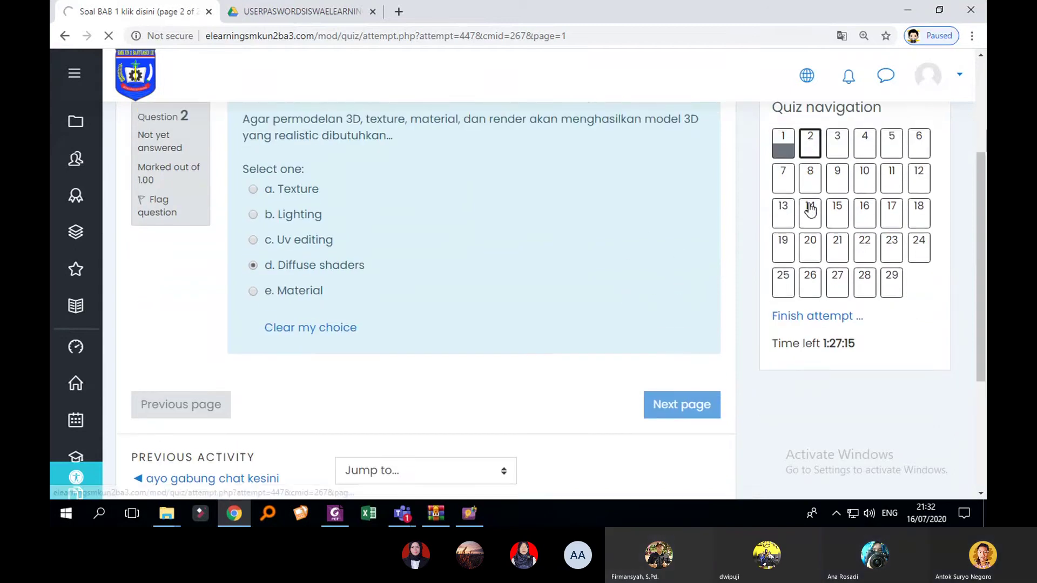
pyautogui.scroll(3, 810, 209)
pyautogui.scroll(-2, 846, 268)
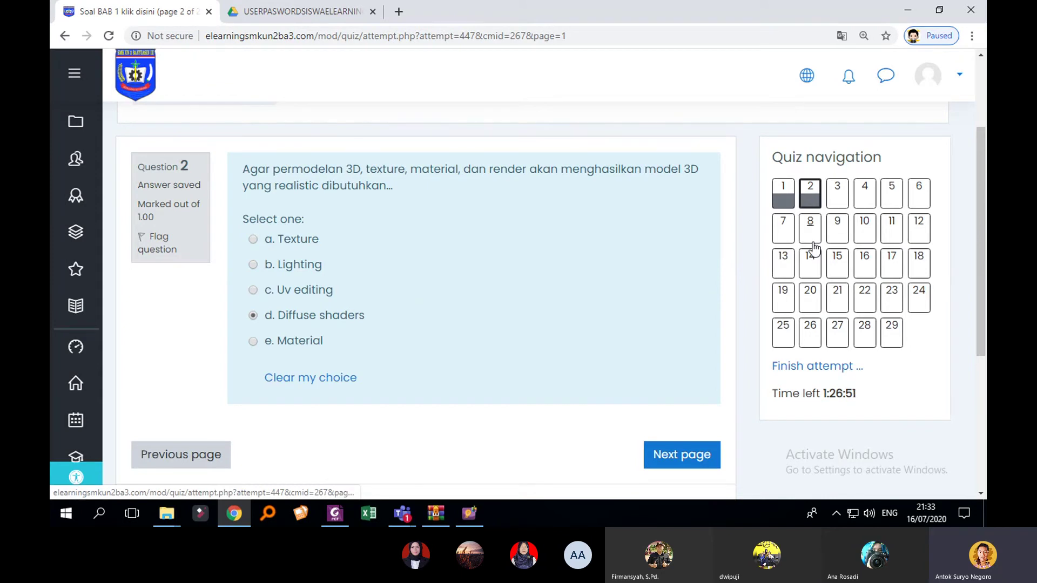
pyautogui.click(672, 458)
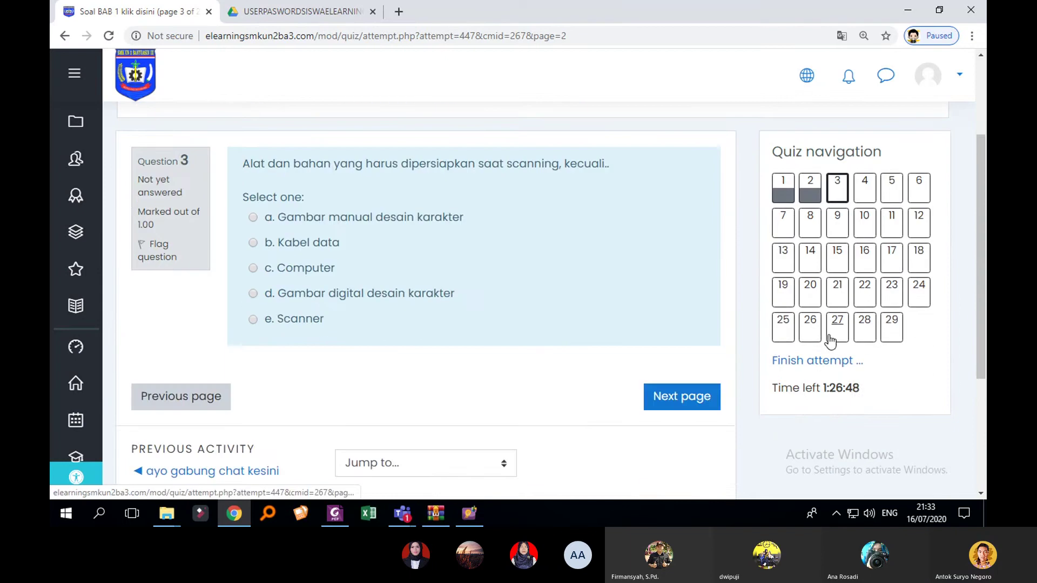
pyautogui.click(882, 334)
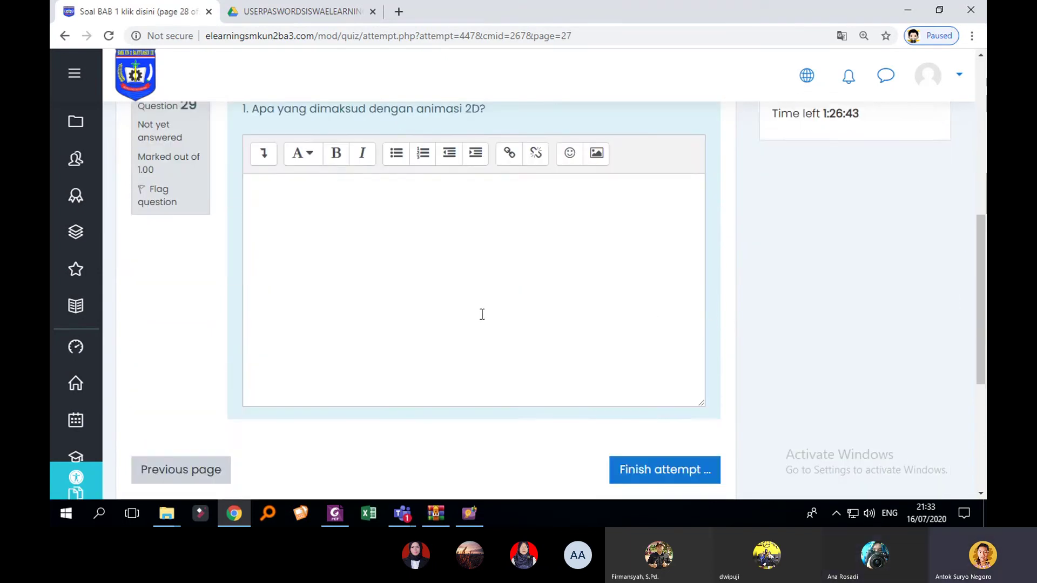
# Step: Choose e for question 28, write 'xcvxcv' as essay 29's answer, and finish the attempt
pyautogui.scroll(3, 270, 215)
pyautogui.click(257, 185)
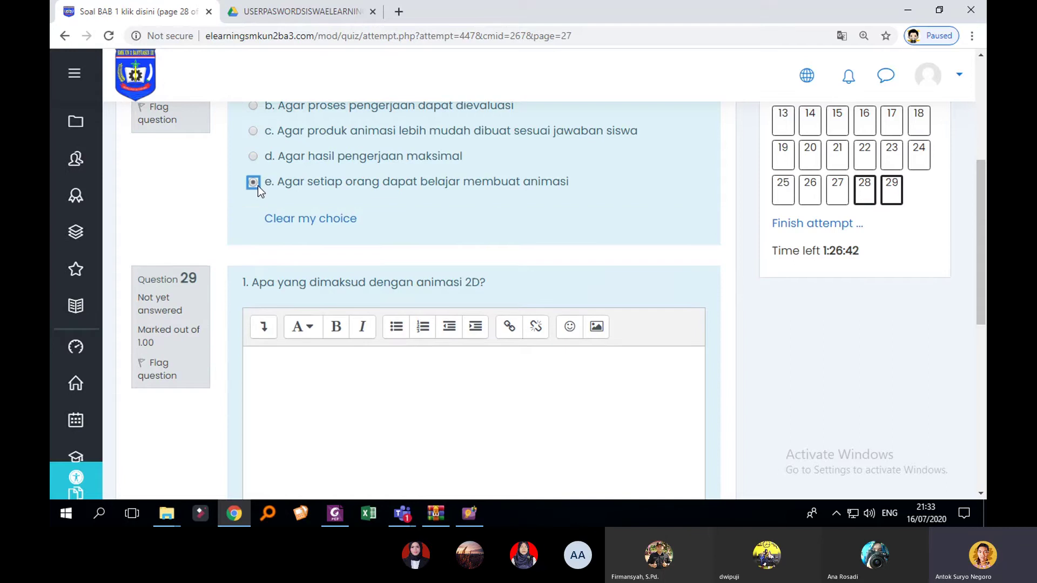
pyautogui.scroll(-3, 439, 335)
pyautogui.click(455, 264)
pyautogui.write('xcvxcv')
pyautogui.scroll(3, 475, 282)
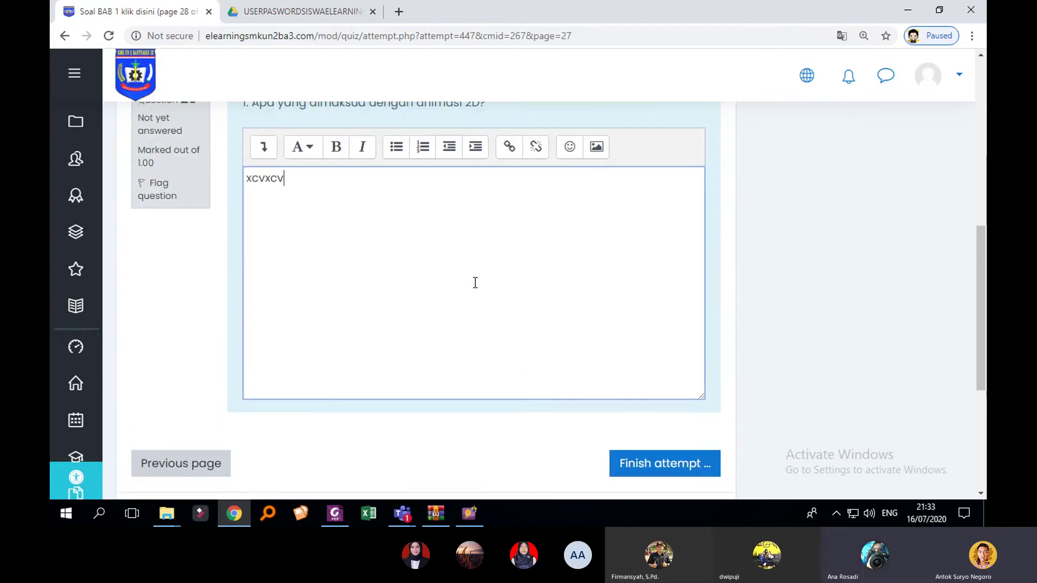
pyautogui.scroll(-4, 495, 305)
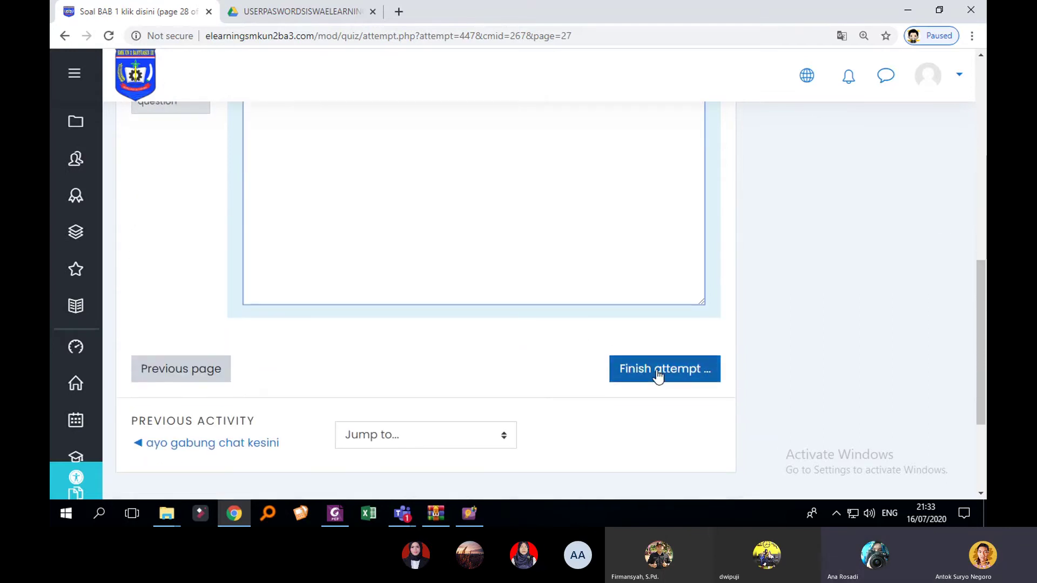
pyautogui.click(657, 373)
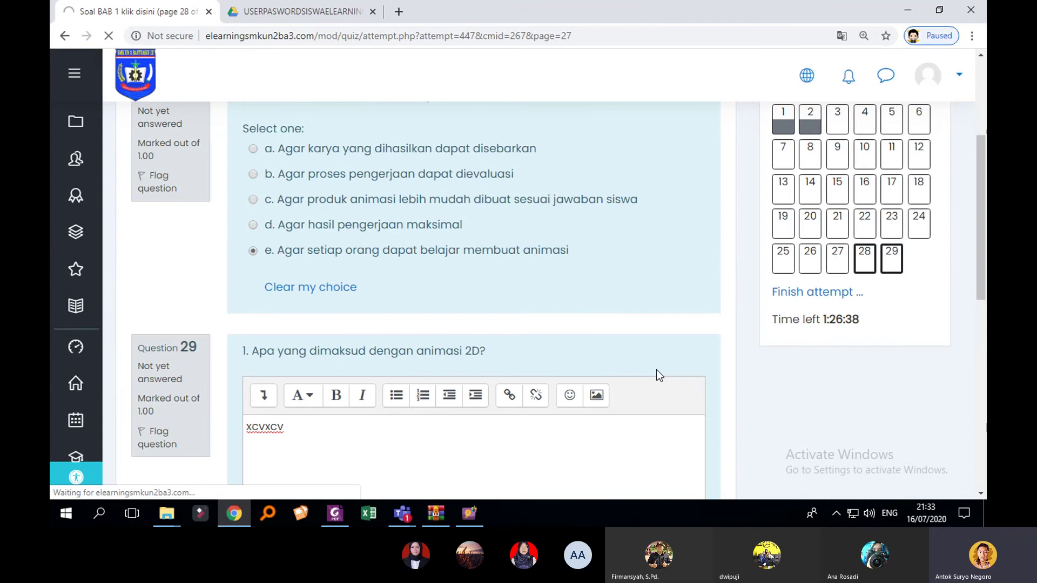
# Step: Choose 'Submit all and finish' on the summary page and confirm it in the dialog
pyautogui.scroll(-6, 665, 365)
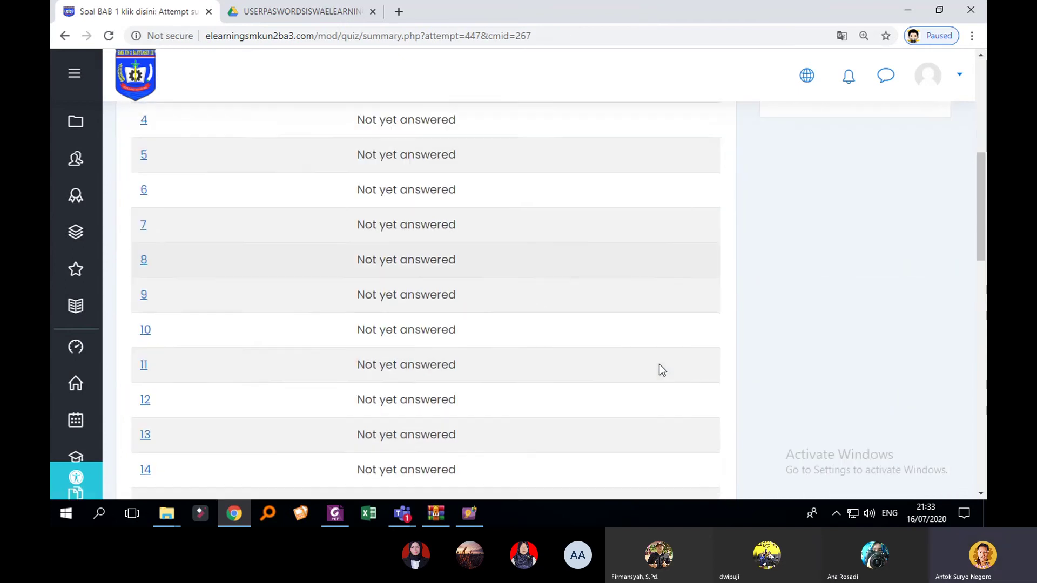
pyautogui.scroll(-13, 659, 365)
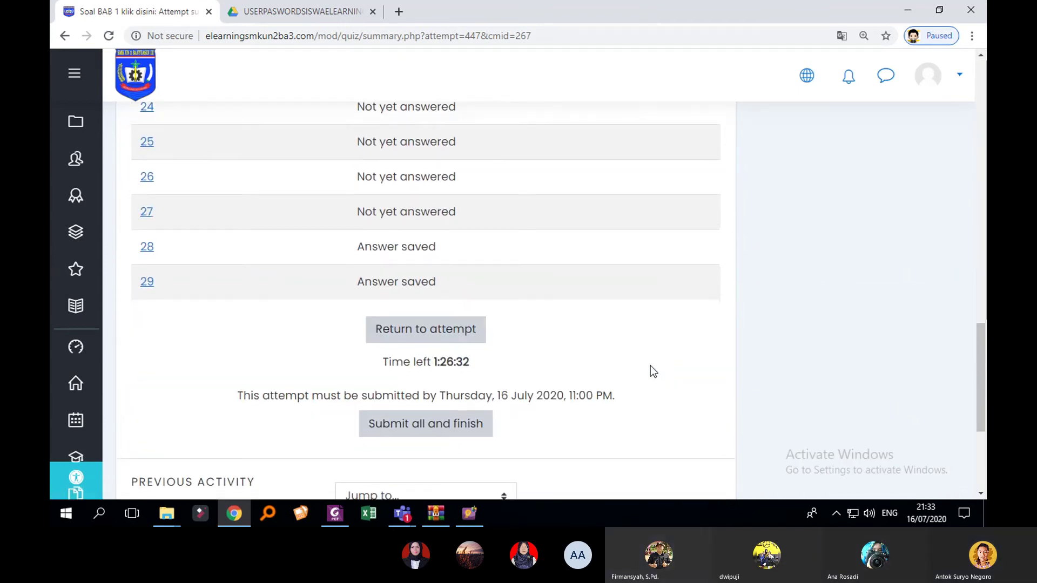
pyautogui.click(447, 427)
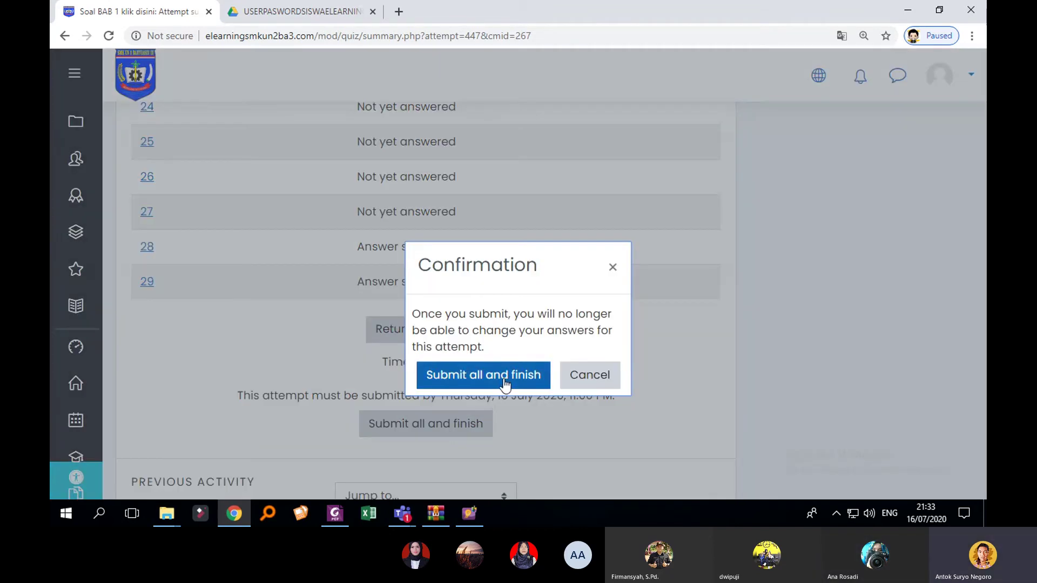
pyautogui.click(505, 378)
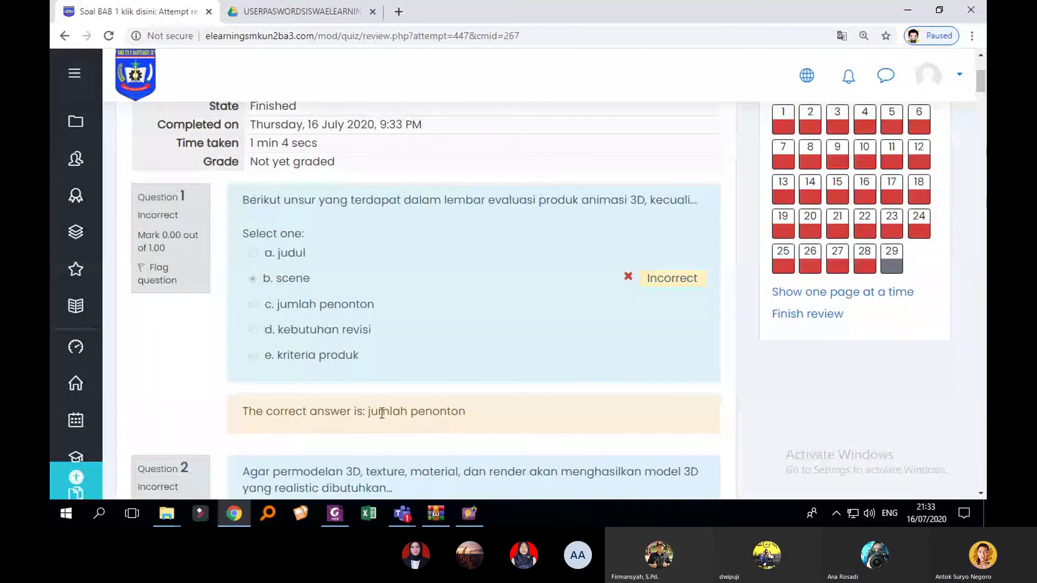
# Step: Review the submitted answers and correct answers from Question 1 down, then open Grades
pyautogui.moveTo(378, 411); pyautogui.dragTo(441, 424)
pyautogui.scroll(4, 616, 408)
pyautogui.scroll(-5, 814, 347)
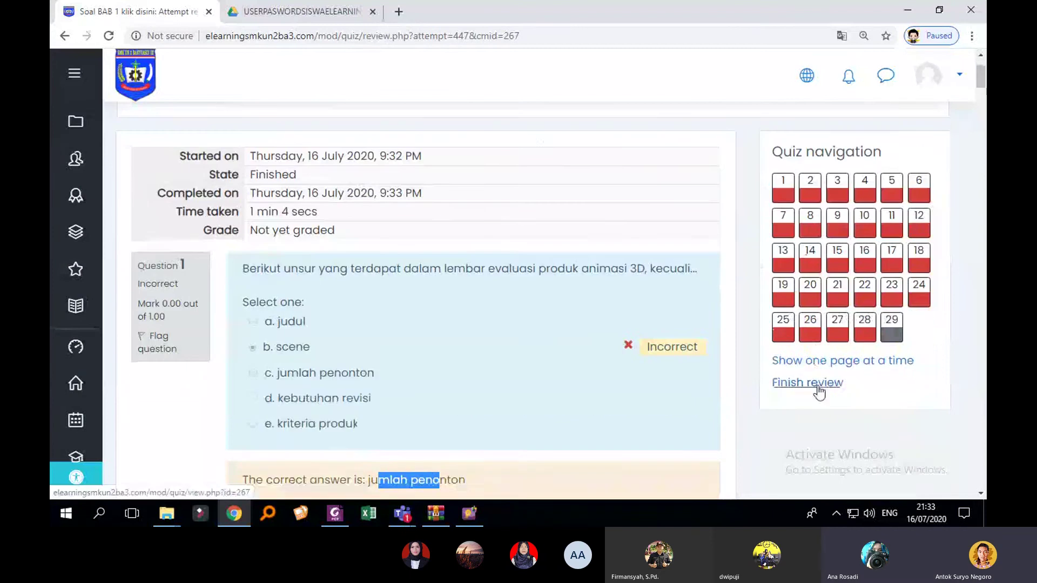
pyautogui.scroll(-10, 812, 347)
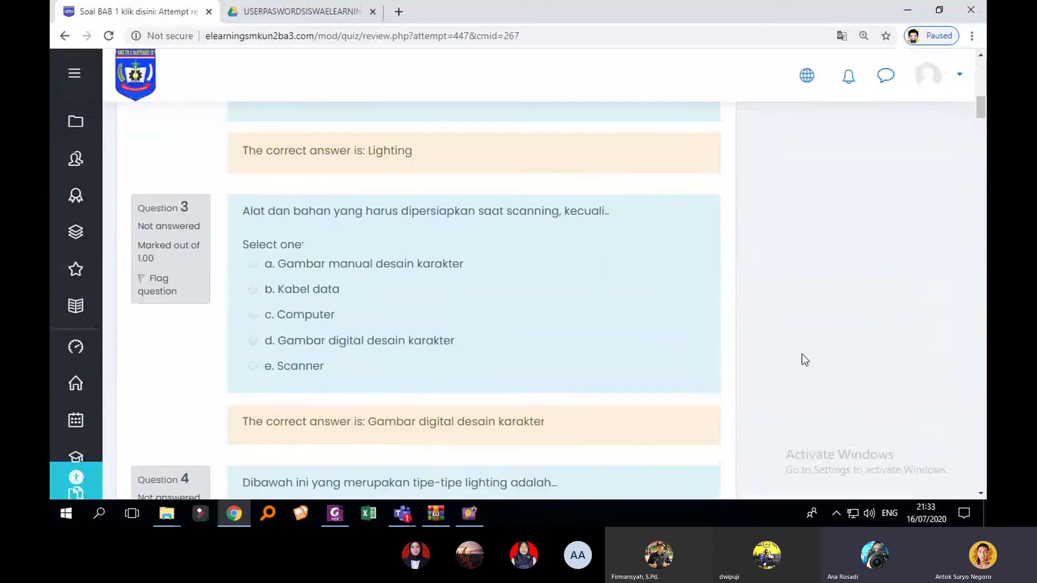
pyautogui.scroll(-20, 436, 312)
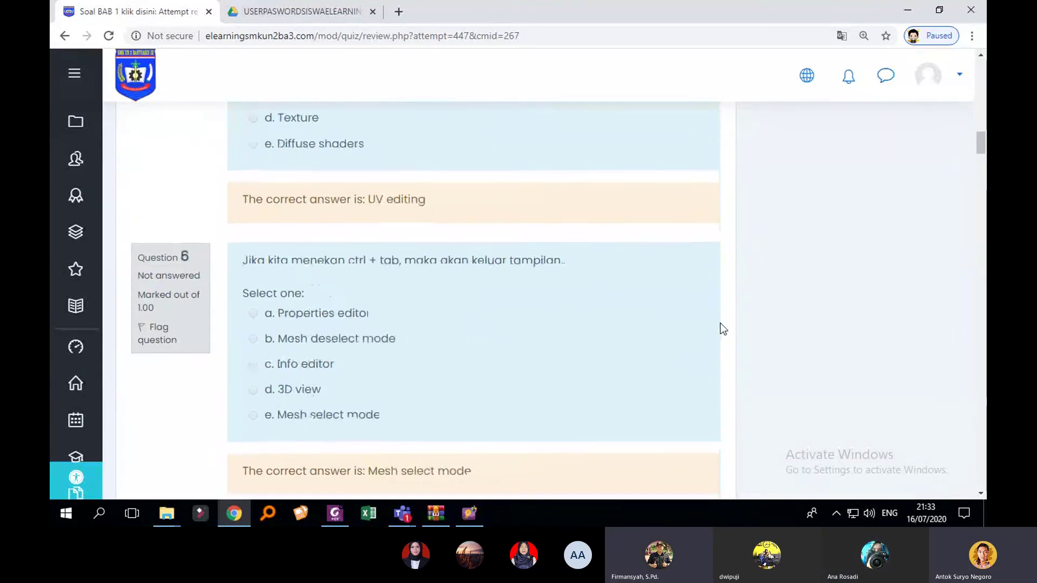
pyautogui.scroll(20, 727, 323)
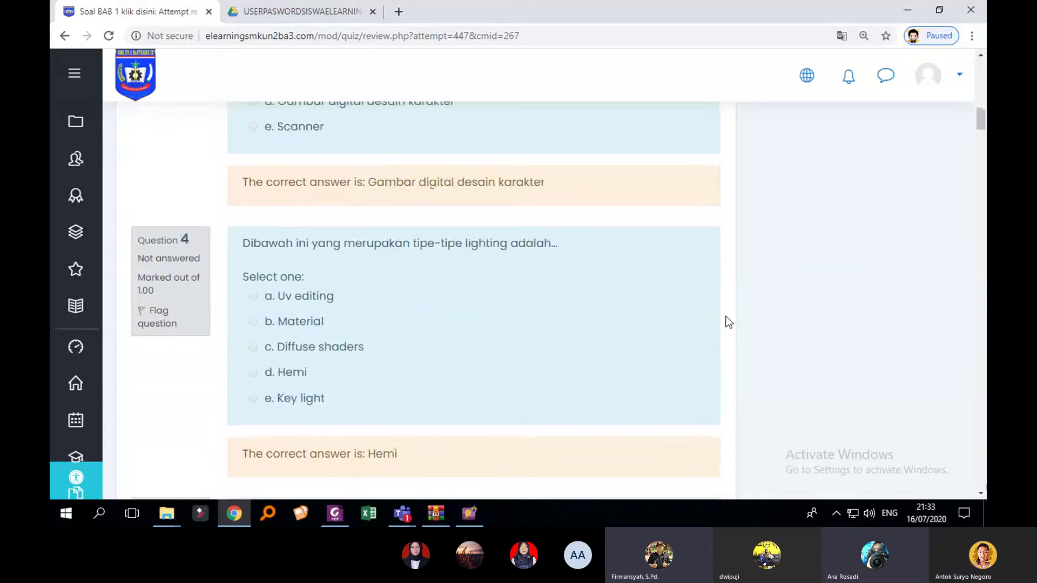
pyautogui.scroll(5, 727, 322)
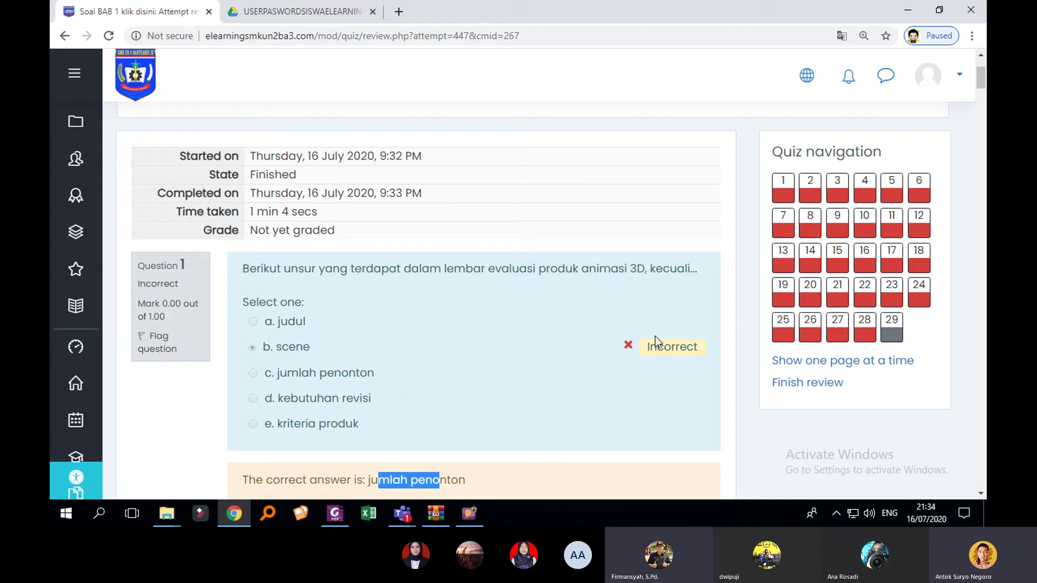
pyautogui.scroll(-1, 490, 377)
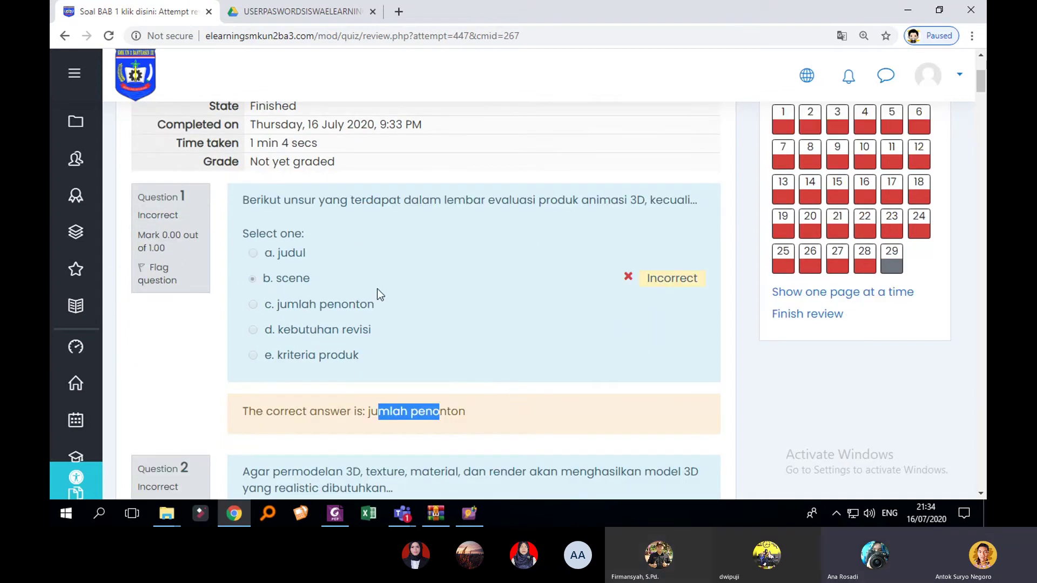
pyautogui.scroll(3, 377, 288)
pyautogui.scroll(-3, 391, 293)
pyautogui.scroll(-3, 659, 335)
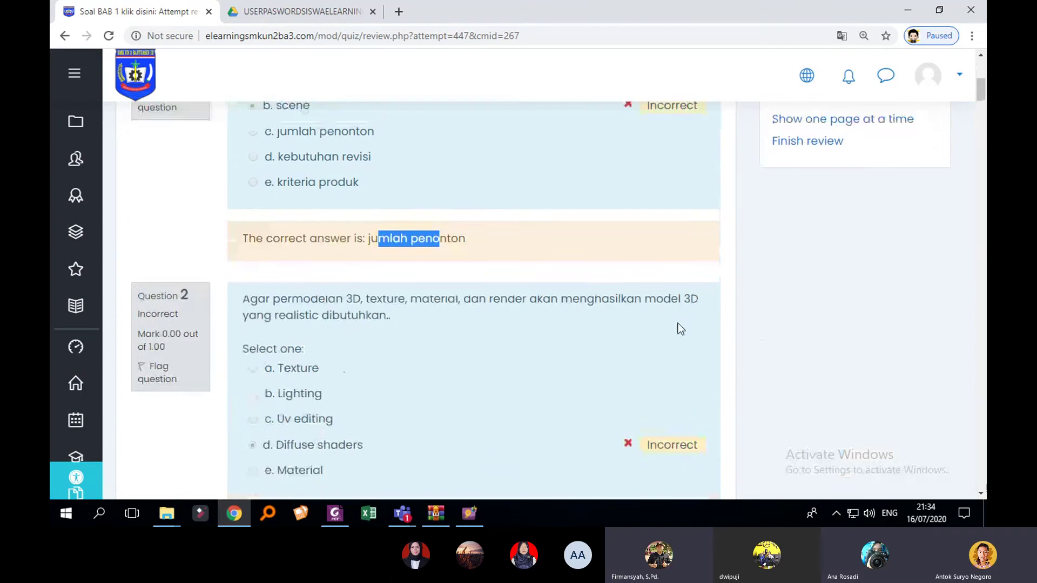
pyautogui.scroll(5, 486, 323)
pyautogui.scroll(-1, 335, 318)
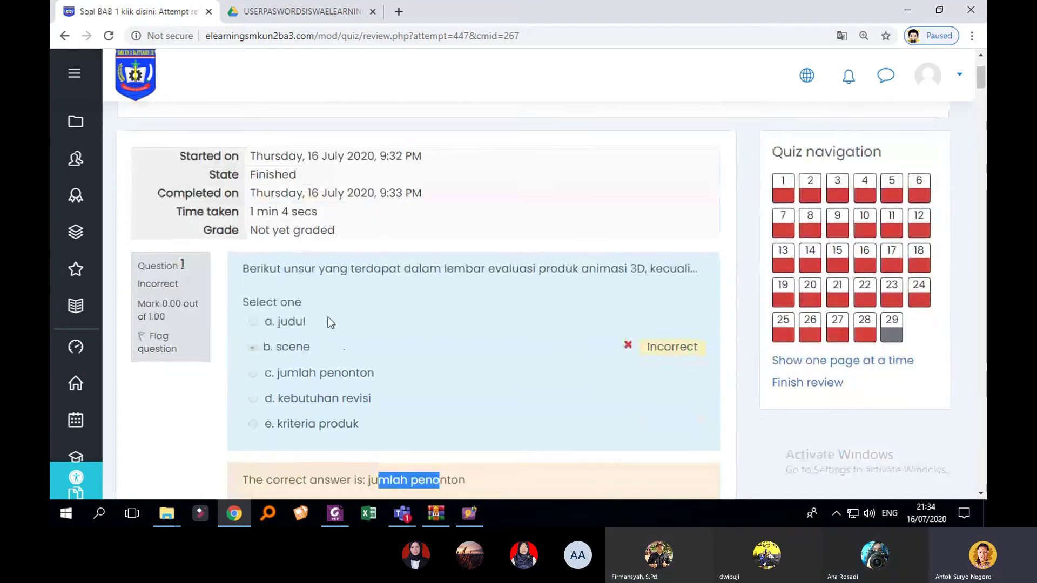
pyautogui.click(92, 319)
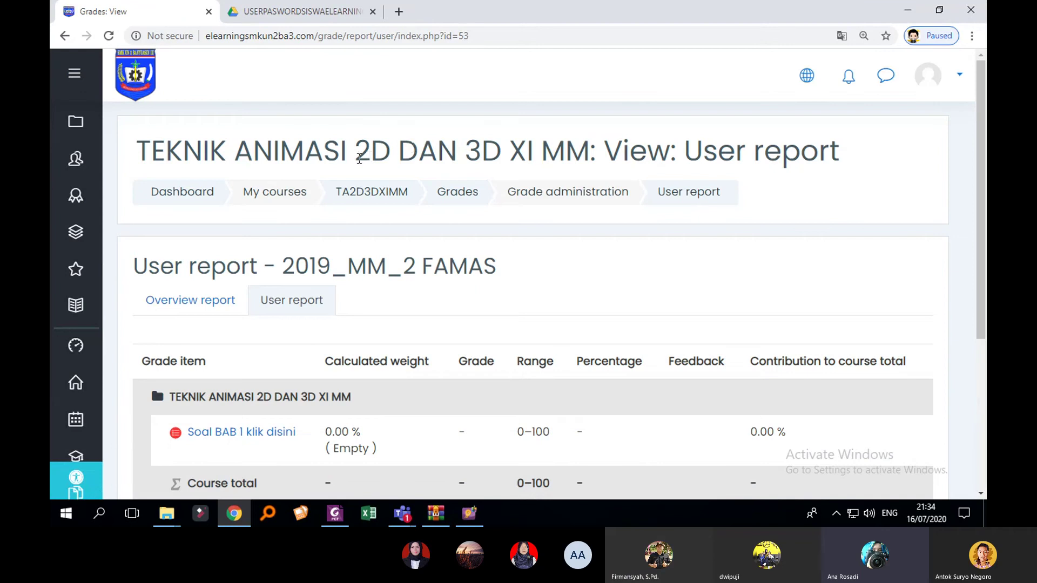
# Step: Check the ungraded Soal BAB 1 klik disini item in the User report, then return to Dashboard
pyautogui.scroll(-2, 452, 273)
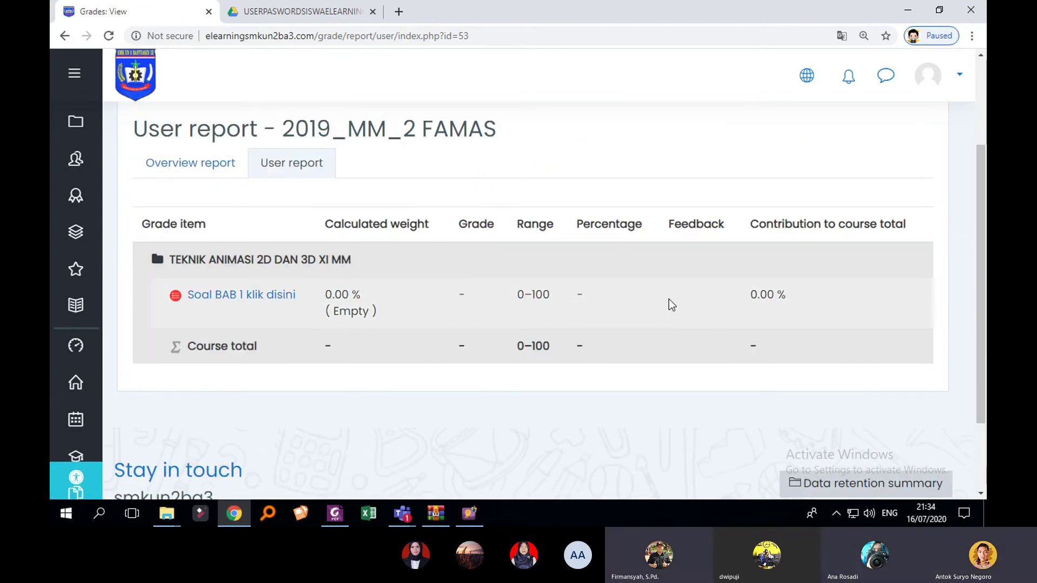
pyautogui.scroll(1, 469, 305)
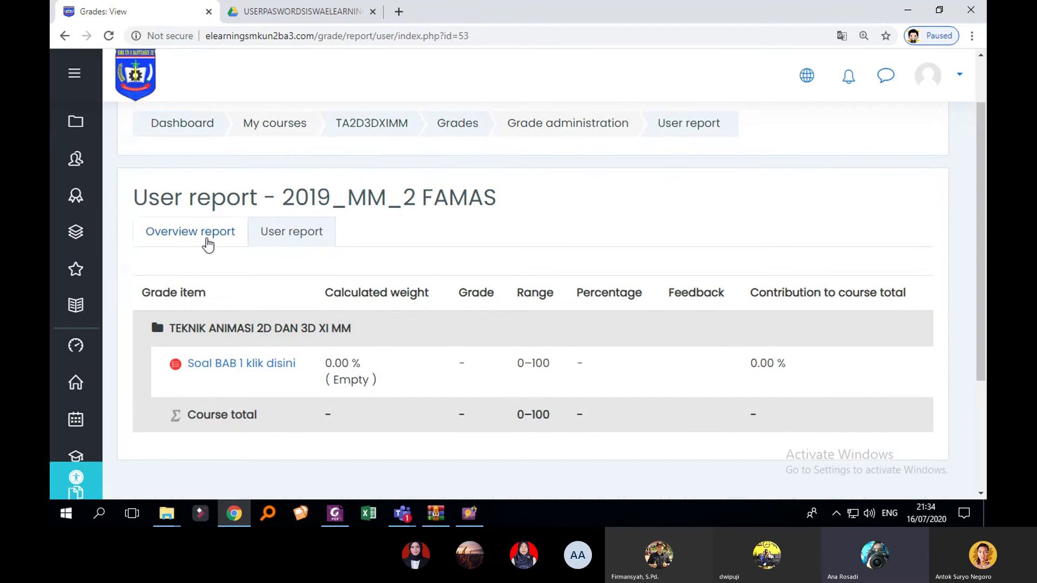
pyautogui.click(95, 312)
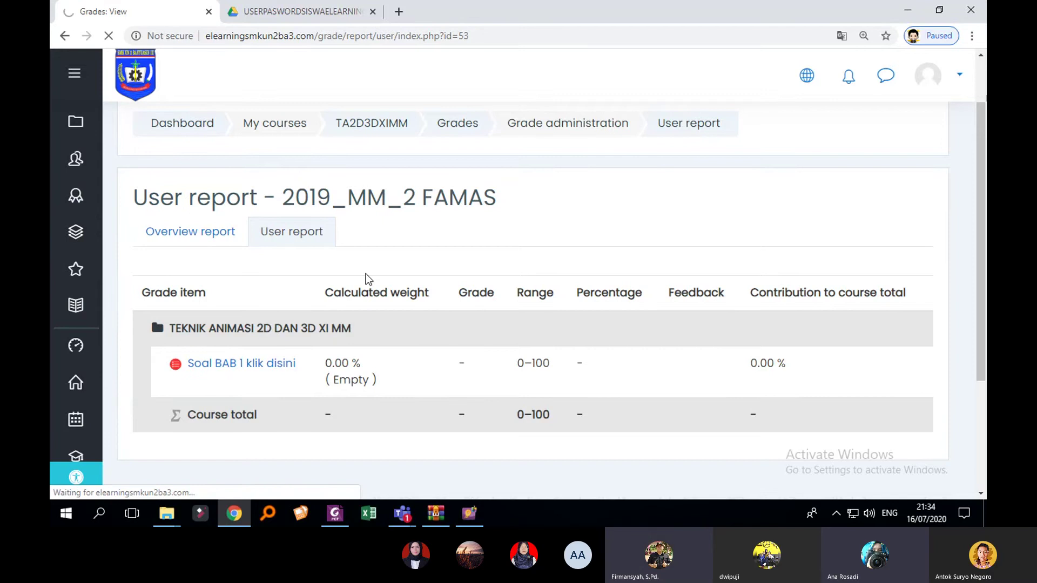
pyautogui.scroll(-3, 419, 250)
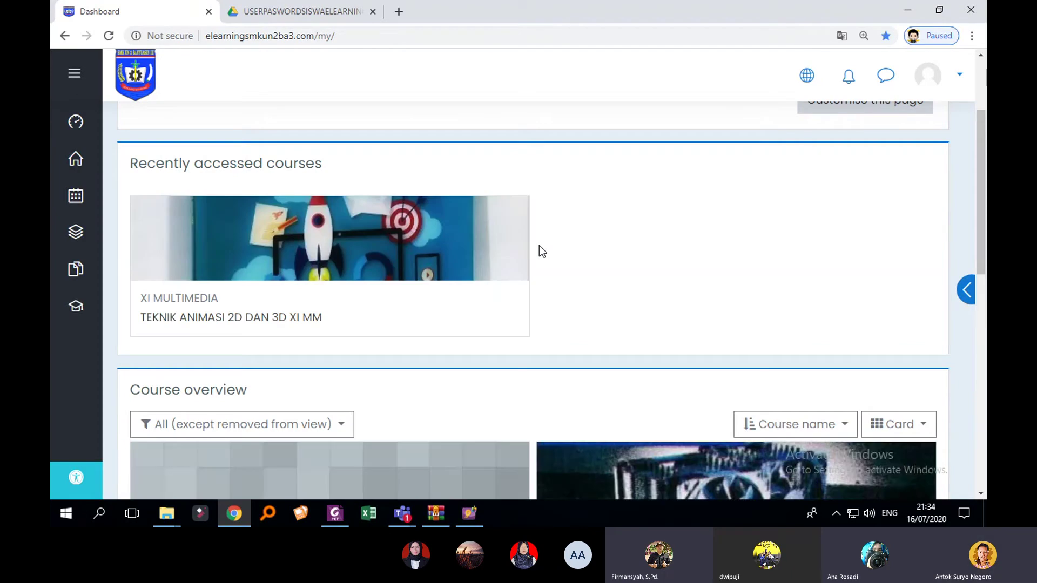
# Step: Open TEKNIK ANIMASI 2D DAN 3D XI MM from Recently accessed courses
pyautogui.click(302, 318)
pyautogui.scroll(-5, 723, 303)
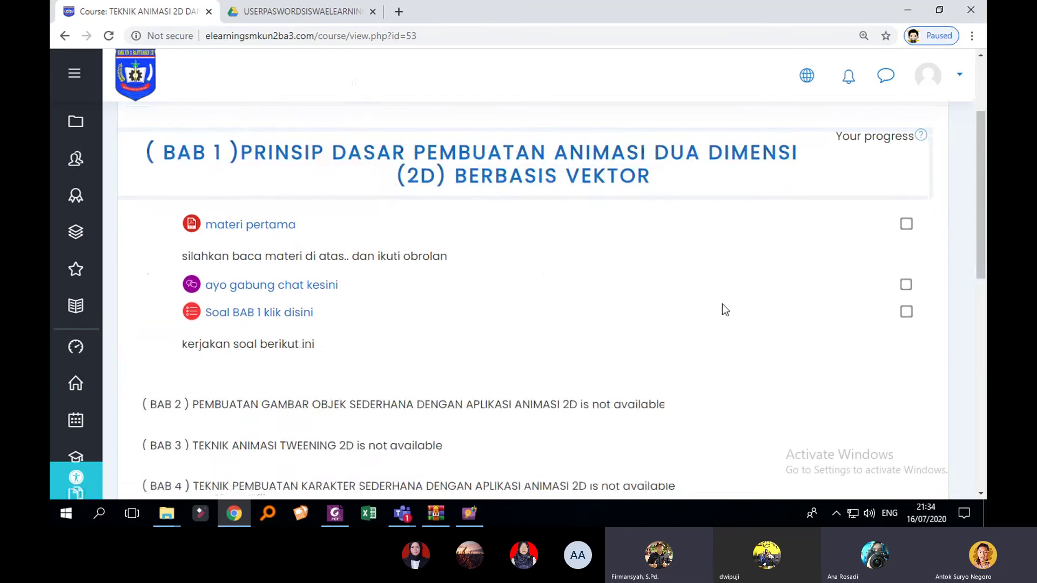
pyautogui.scroll(4, 724, 302)
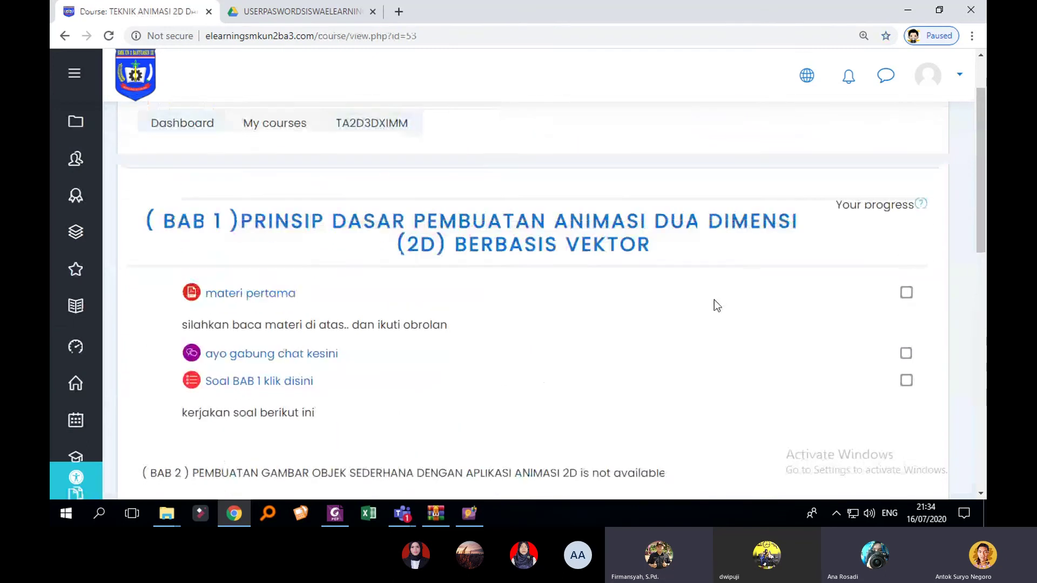
pyautogui.scroll(-3, 615, 363)
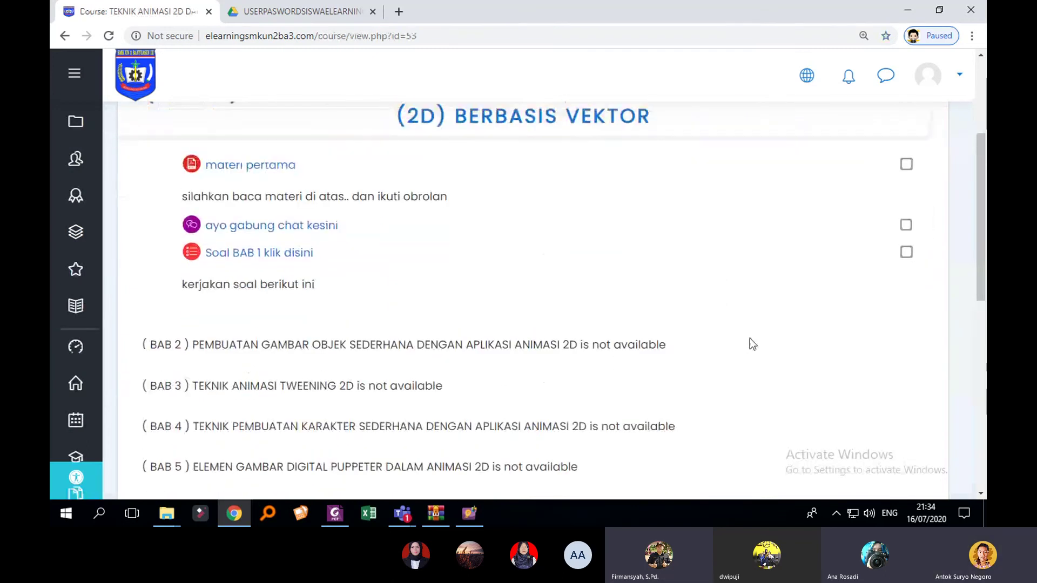
pyautogui.scroll(3, 756, 339)
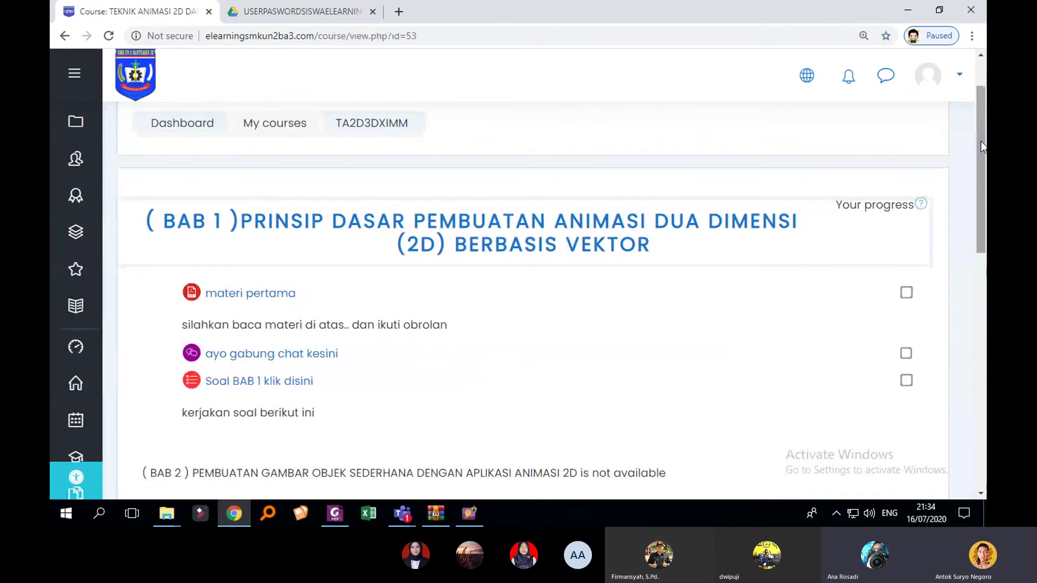
# Step: Log out of the student account from the avatar menu
pyautogui.click(960, 86)
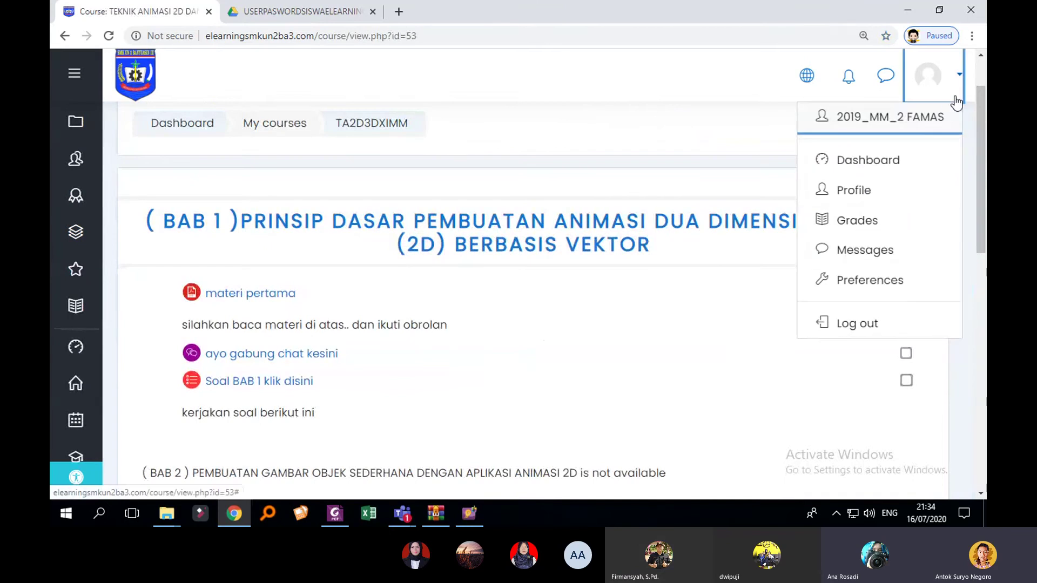
pyautogui.click(856, 324)
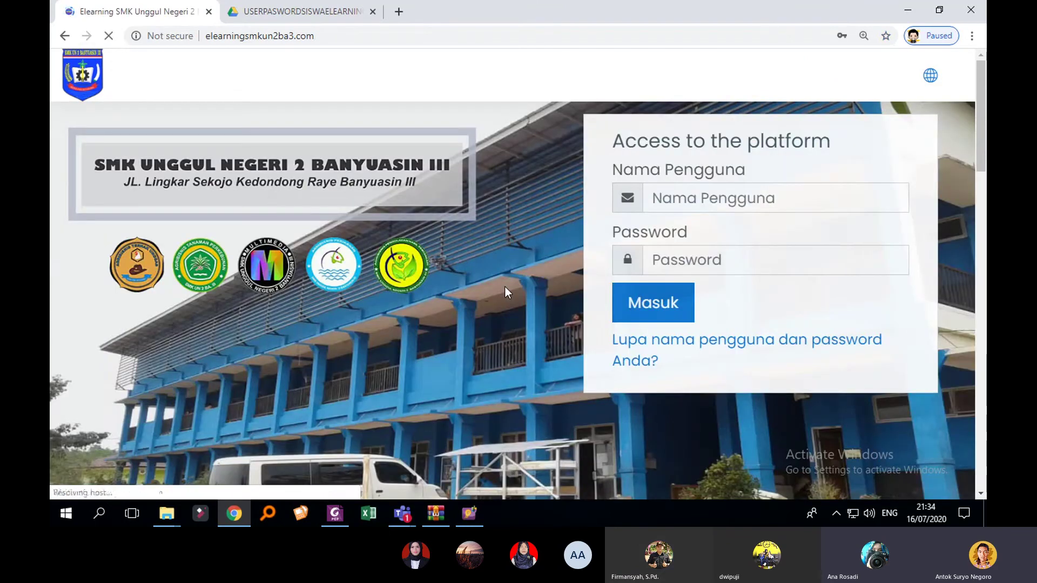
pyautogui.click(696, 208)
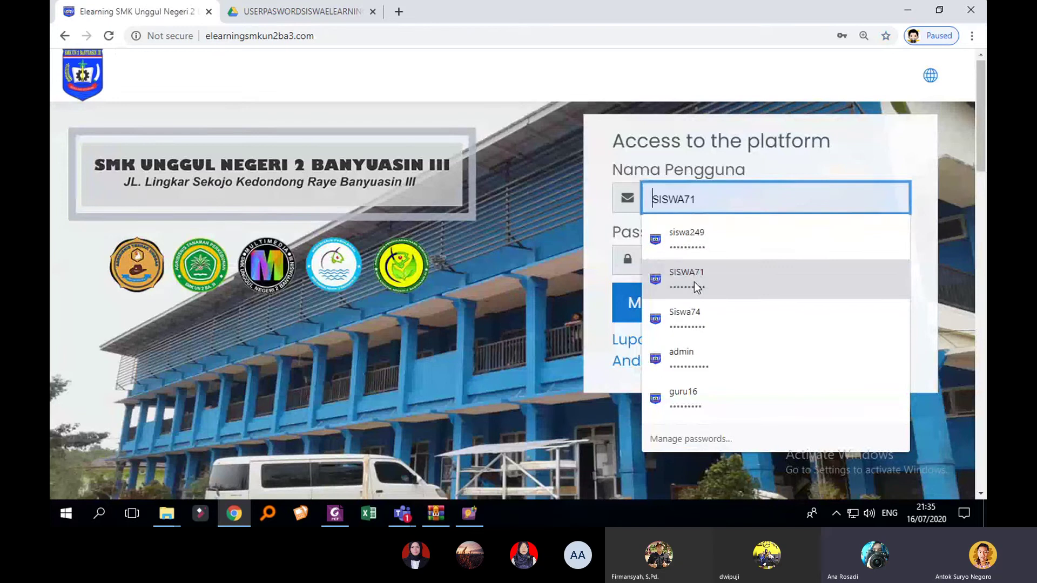
# Step: Sign in to Moodle with the saved teacher login and dismiss the translate offer
pyautogui.click(699, 391)
pyautogui.click(649, 309)
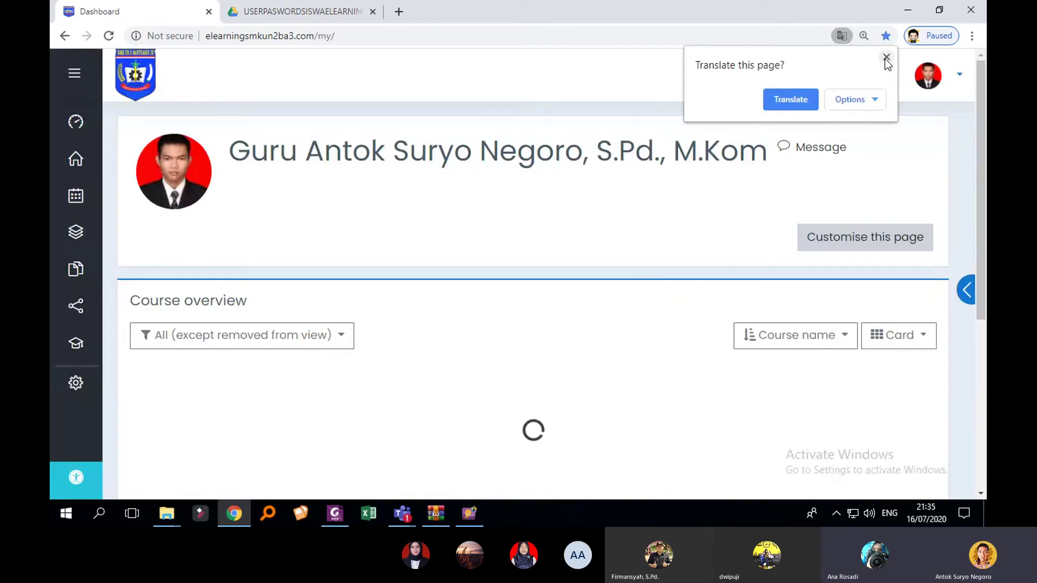
pyautogui.click(886, 57)
# Step: Open the TEKNIK ANIMASI 2D DAN 3D XI MM course and its Soal BAB 1 klik disini quiz
pyautogui.scroll(-2, 640, 260)
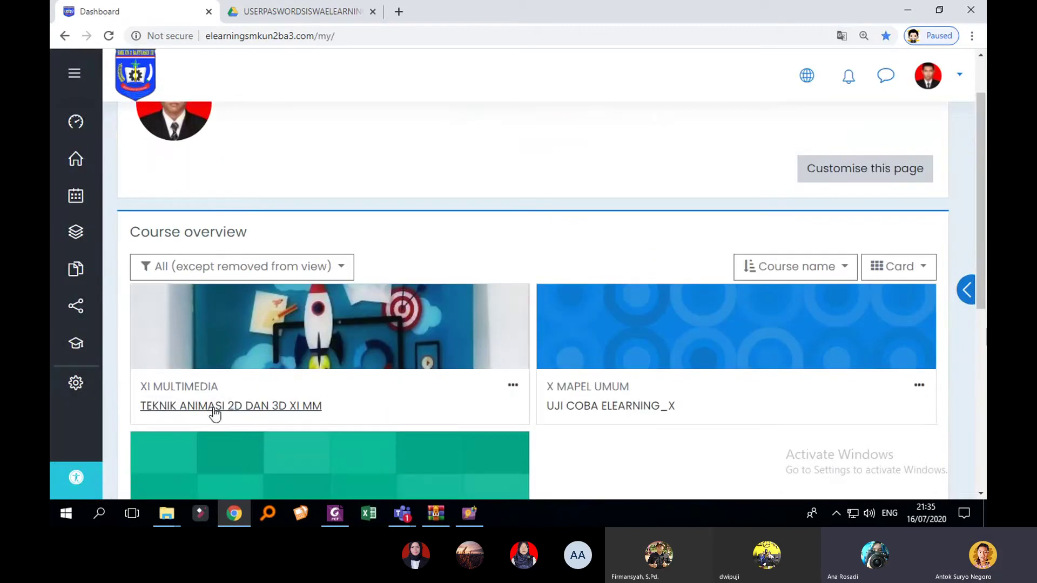
pyautogui.click(213, 408)
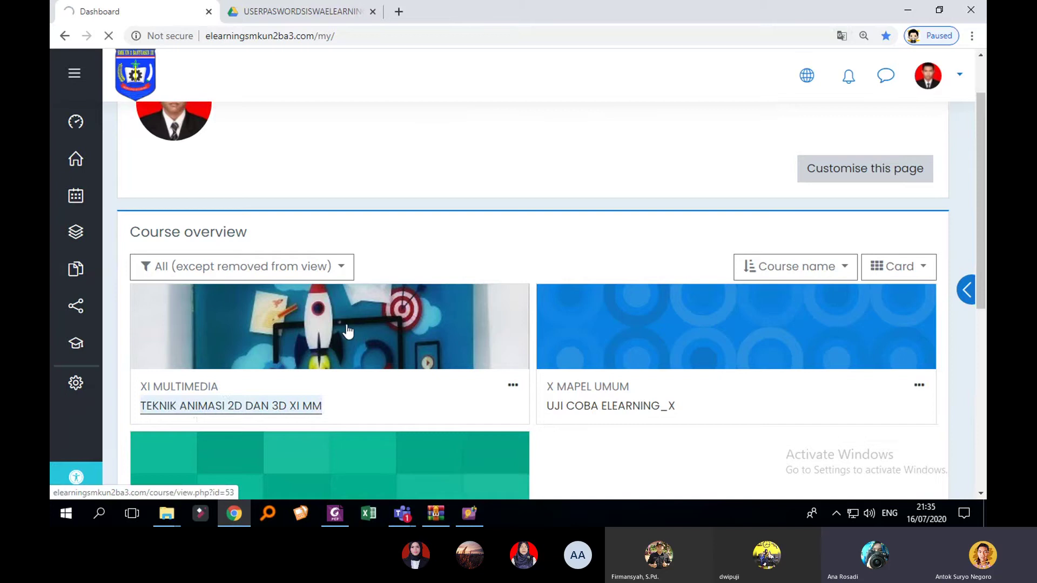
pyautogui.scroll(-3, 459, 268)
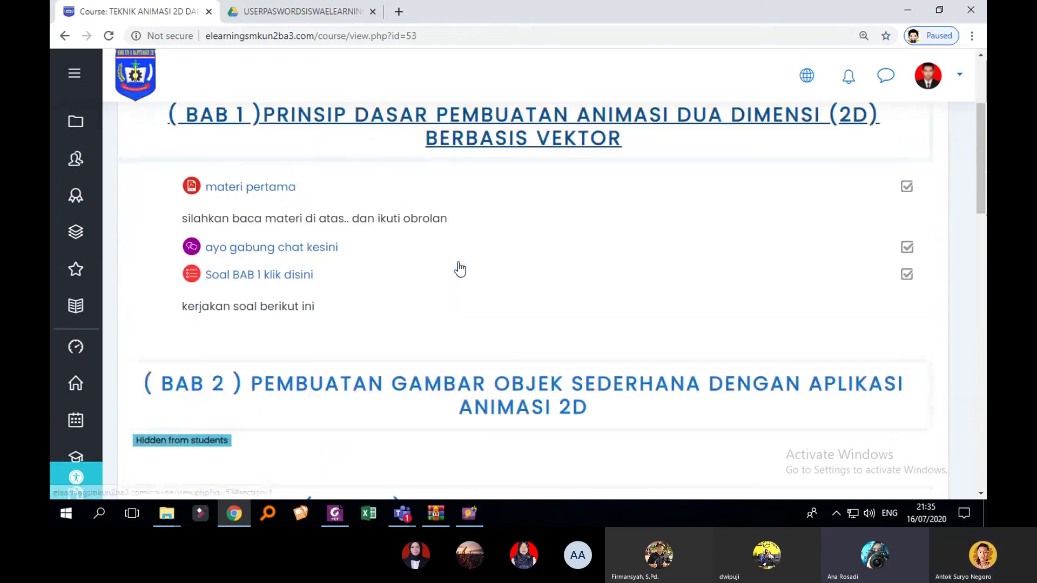
pyautogui.scroll(1, 346, 294)
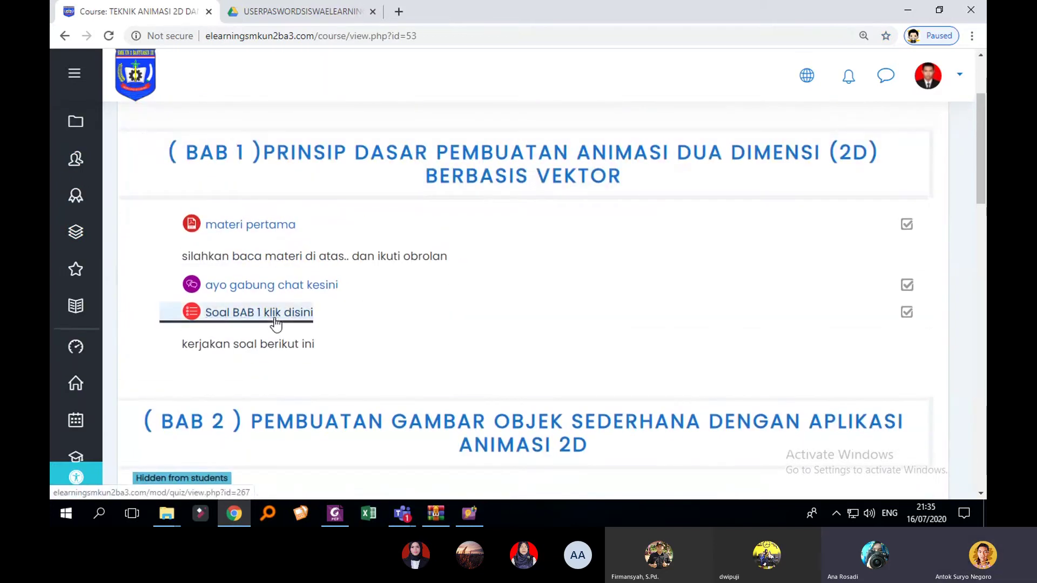
pyautogui.click(276, 323)
pyautogui.scroll(-3, 447, 311)
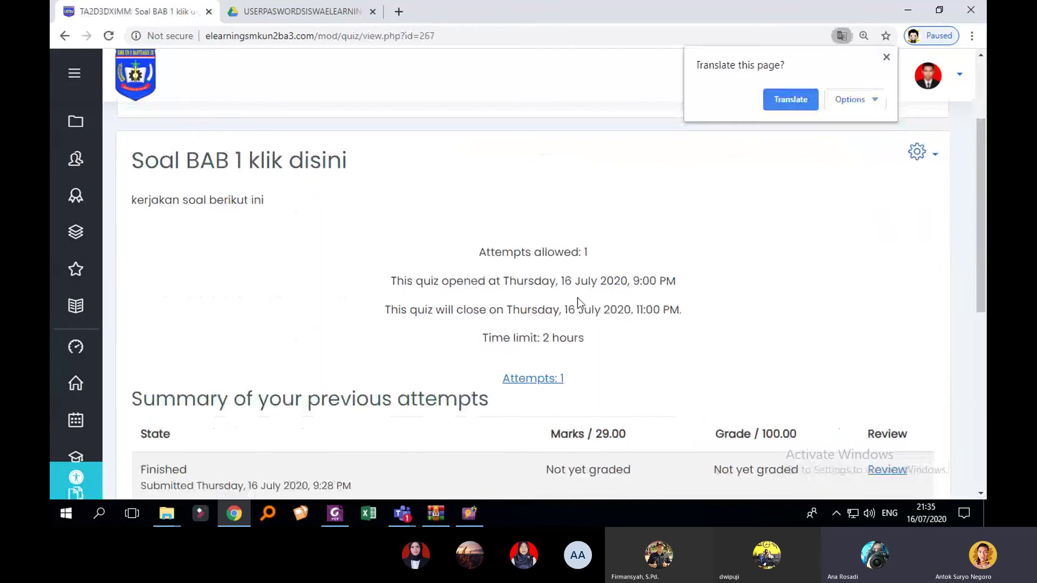
# Step: Translate the Soal BAB 1 quiz page into Indonesian from the right-click menu
pyautogui.click(886, 57)
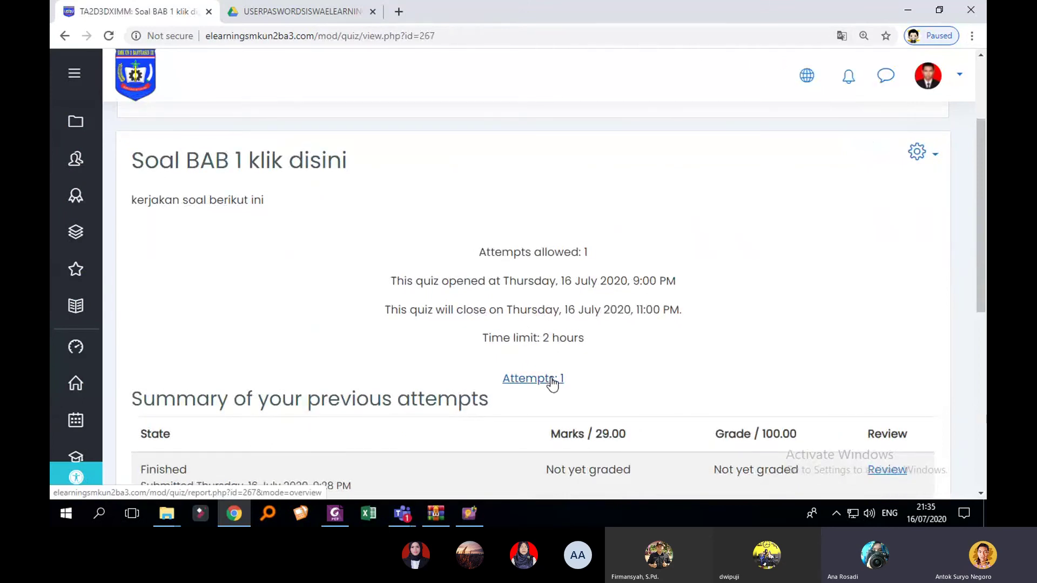
pyautogui.rightClick(745, 212)
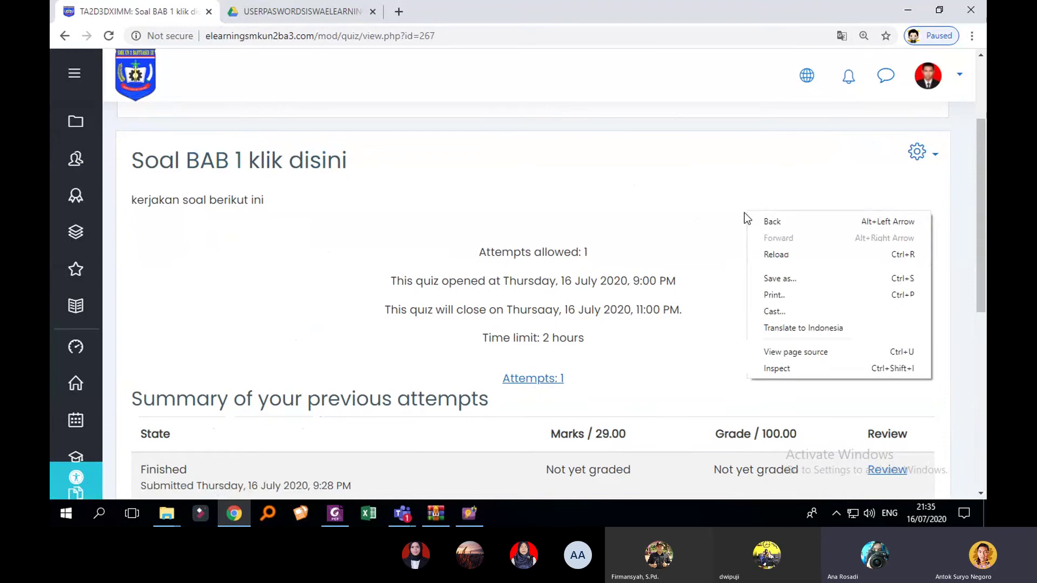
pyautogui.click(751, 327)
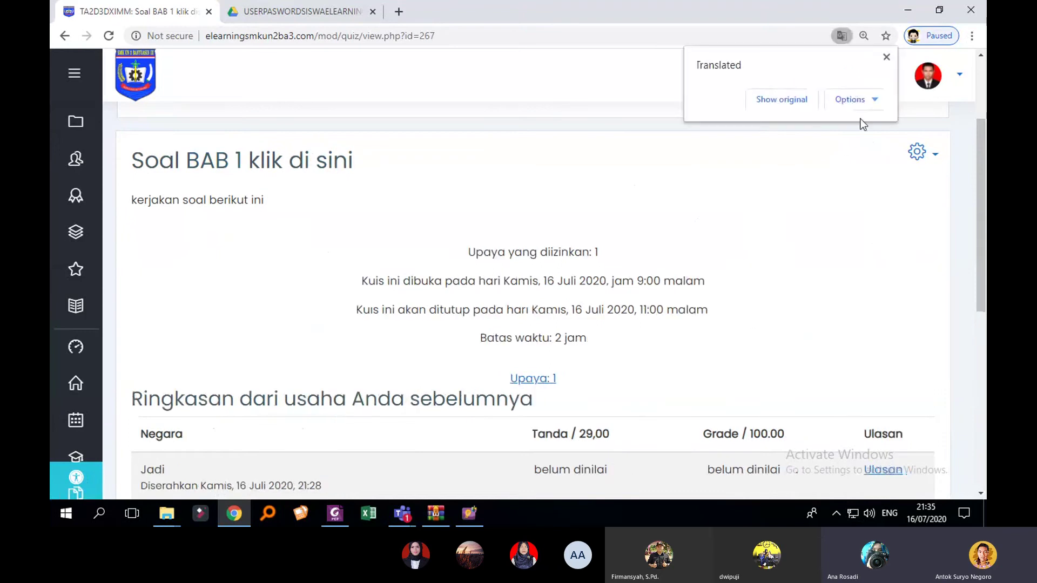
pyautogui.click(885, 57)
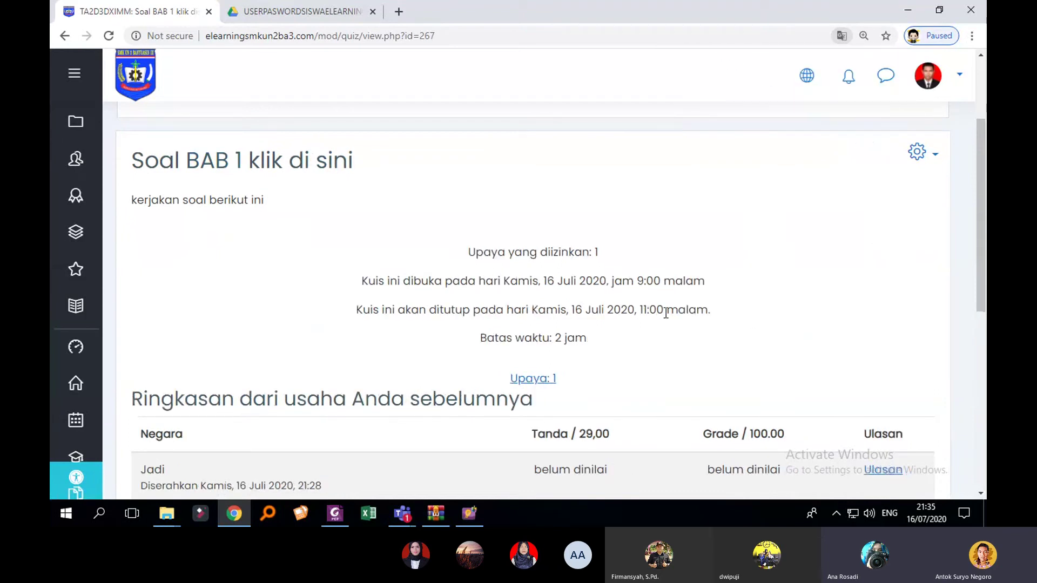
pyautogui.scroll(-2, 648, 320)
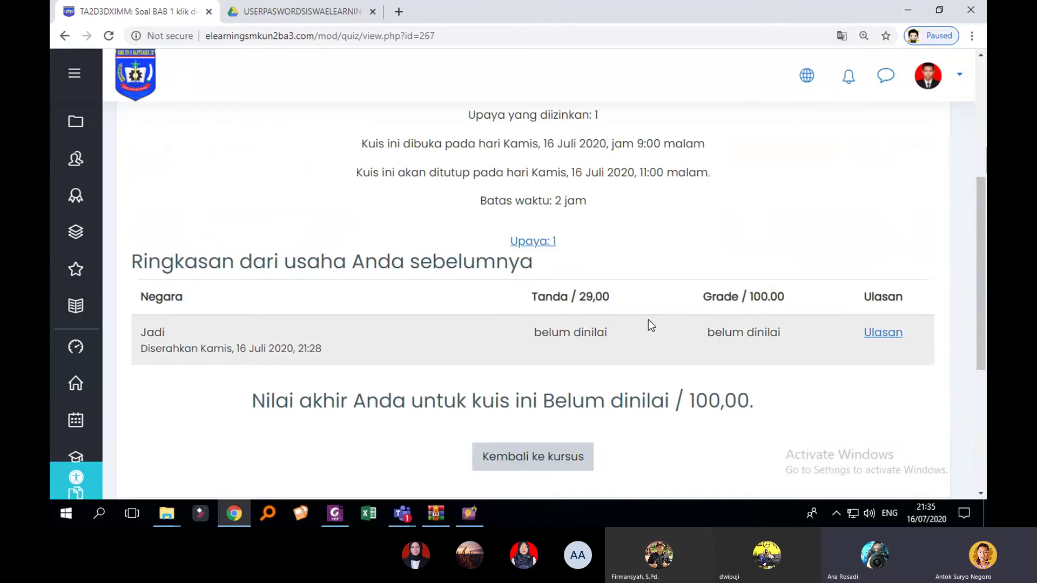
# Step: Open the quiz results report and tick the checkbox on the student's only attempt
pyautogui.click(533, 241)
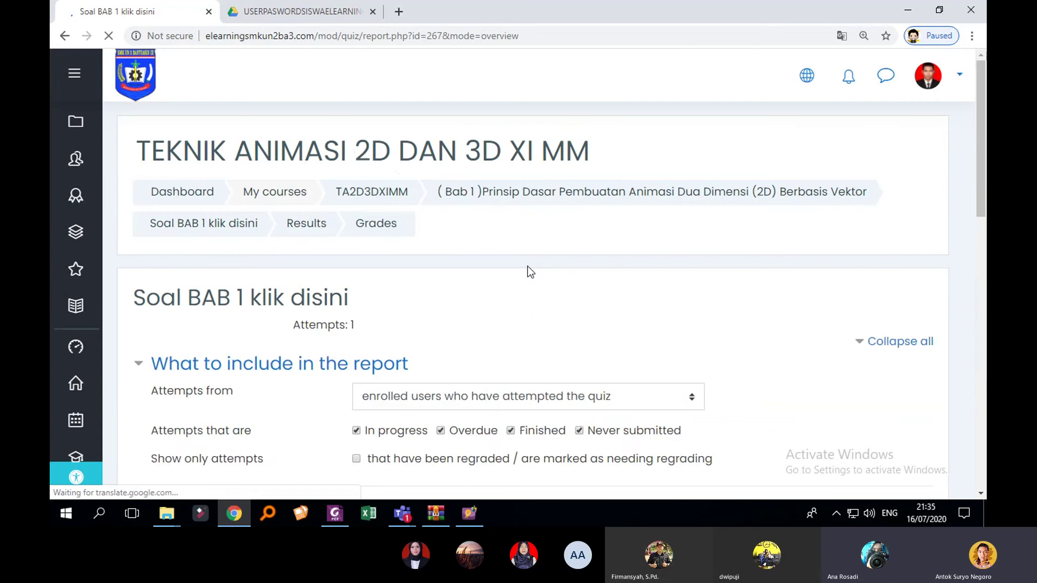
pyautogui.scroll(-5, 536, 272)
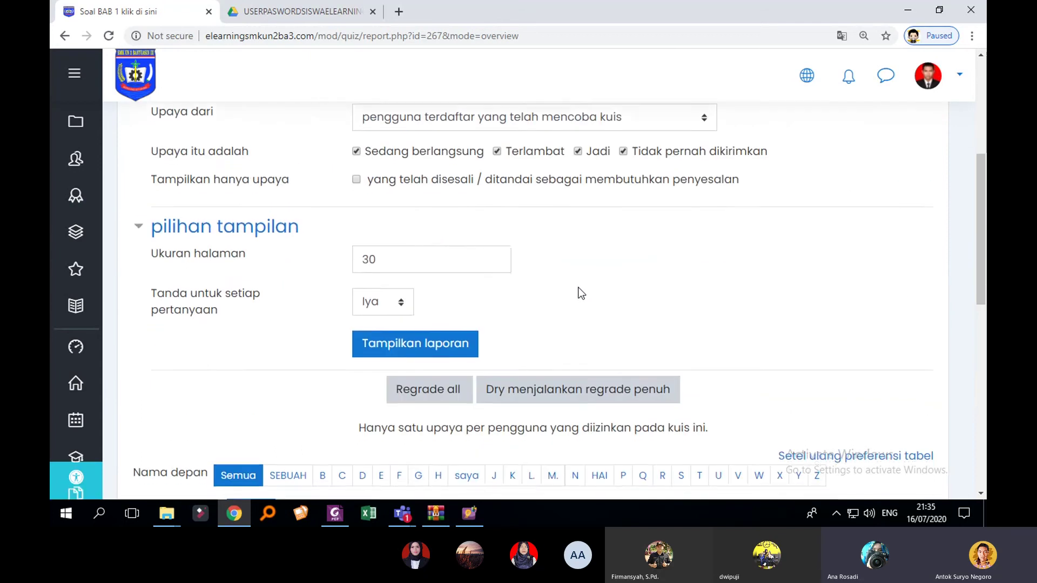
pyautogui.scroll(-8, 579, 292)
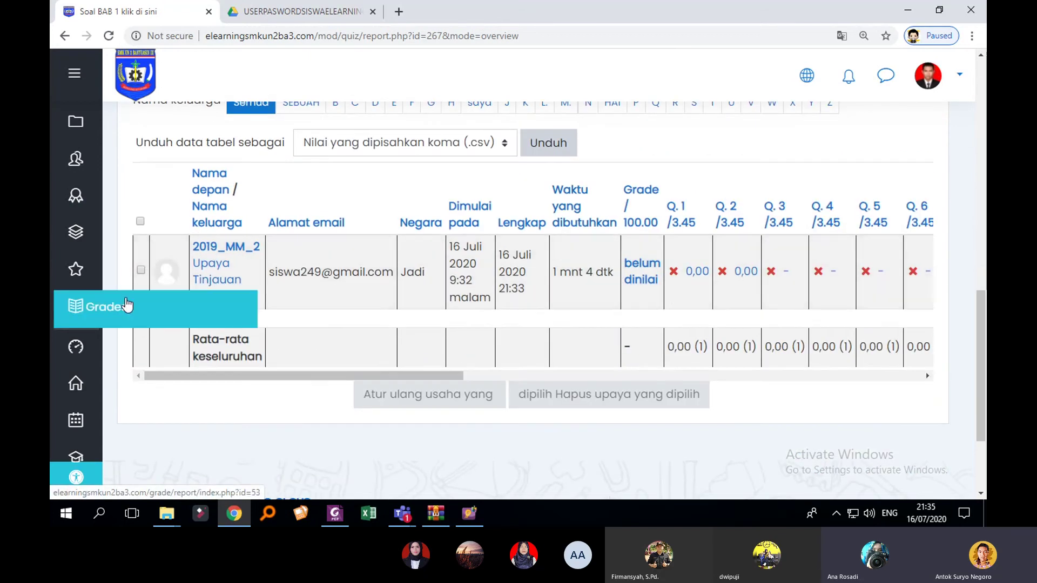
pyautogui.click(141, 271)
pyautogui.click(141, 271)
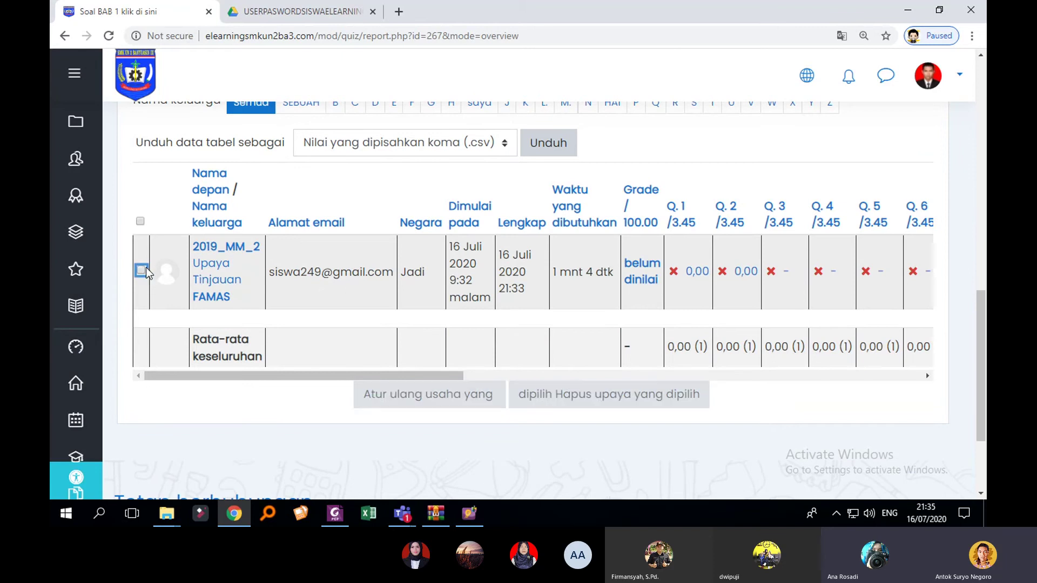
pyautogui.click(592, 278)
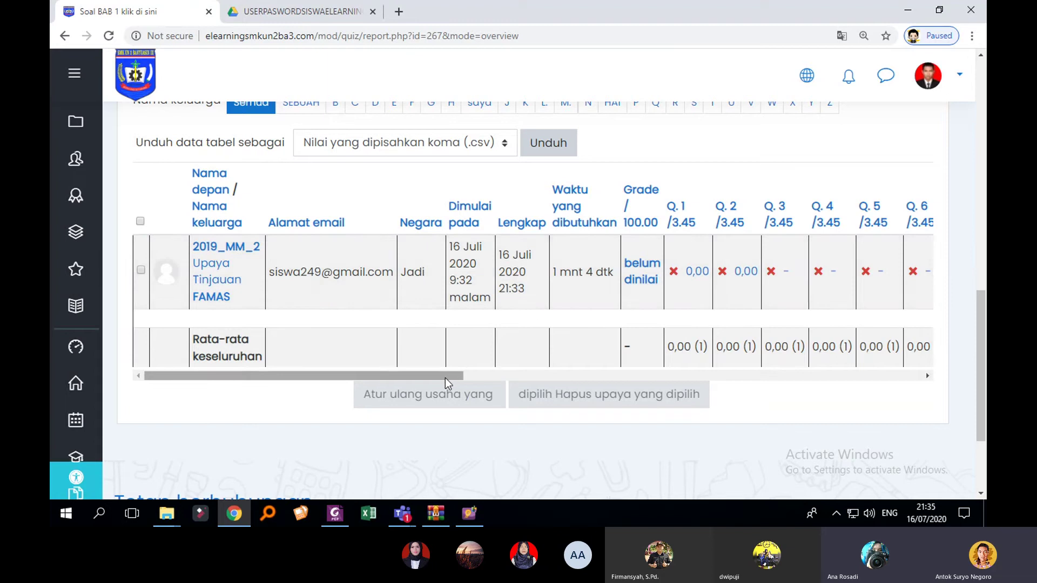
pyautogui.moveTo(444, 378); pyautogui.dragTo(255, 347)
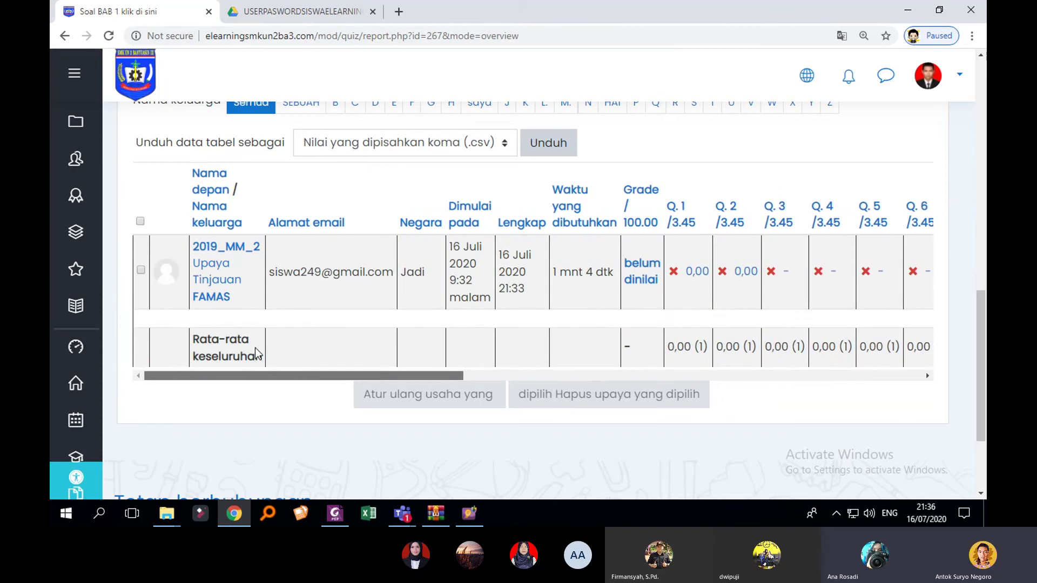
pyautogui.click(141, 270)
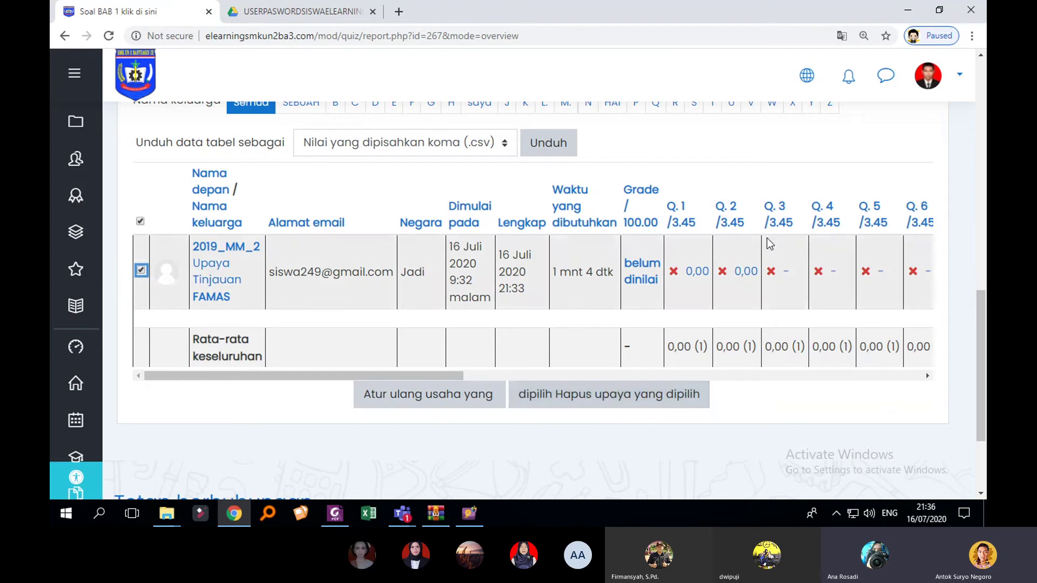
pyautogui.rightClick(824, 146)
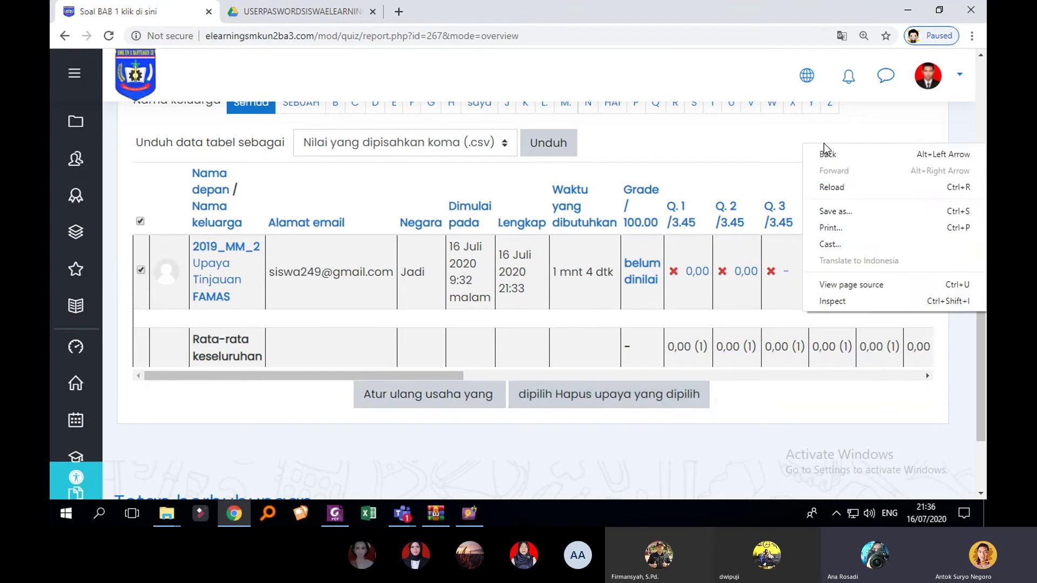
pyautogui.click(758, 177)
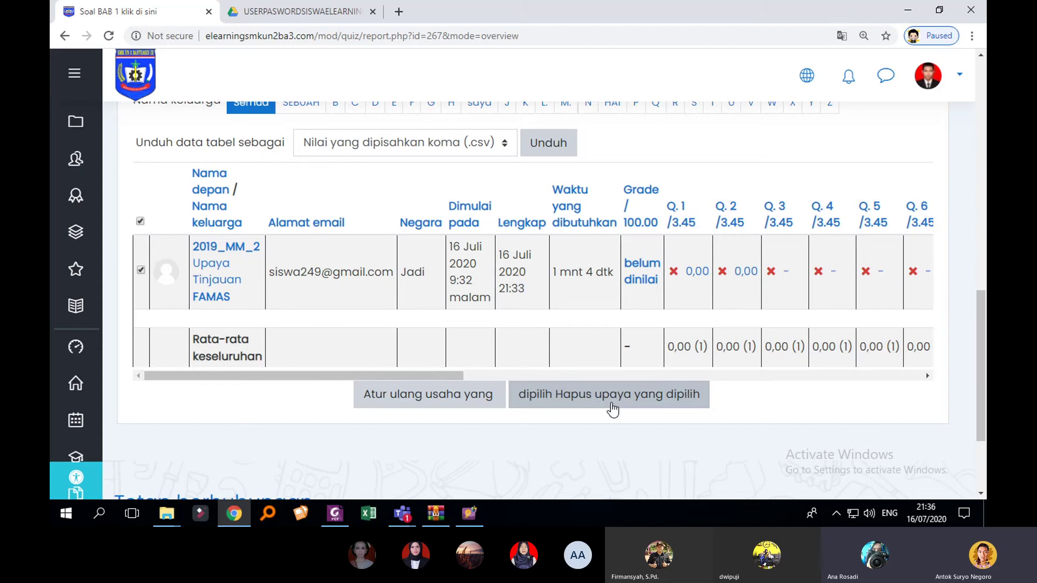
pyautogui.click(140, 270)
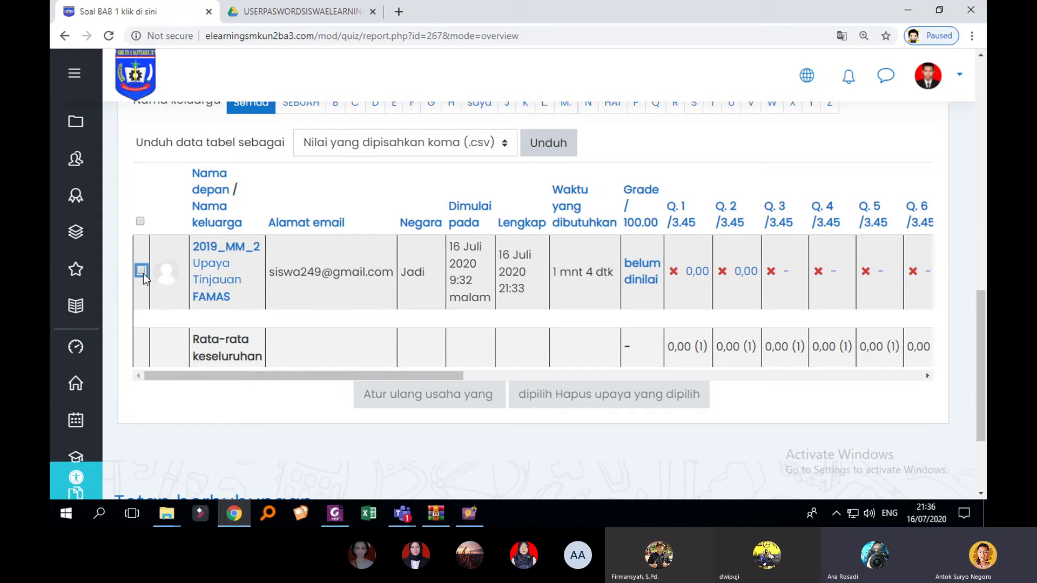
pyautogui.click(143, 273)
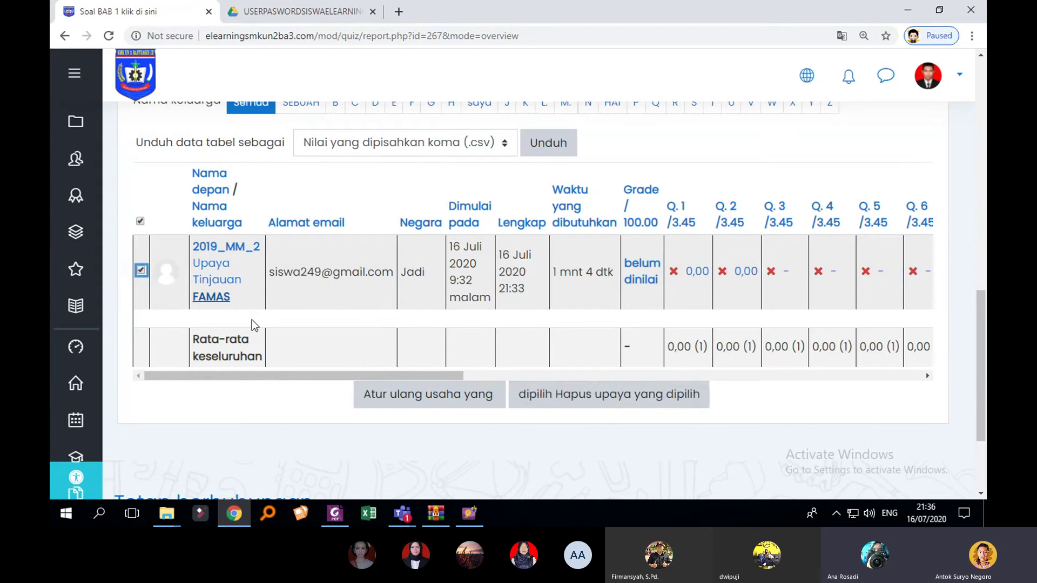
pyautogui.click(620, 402)
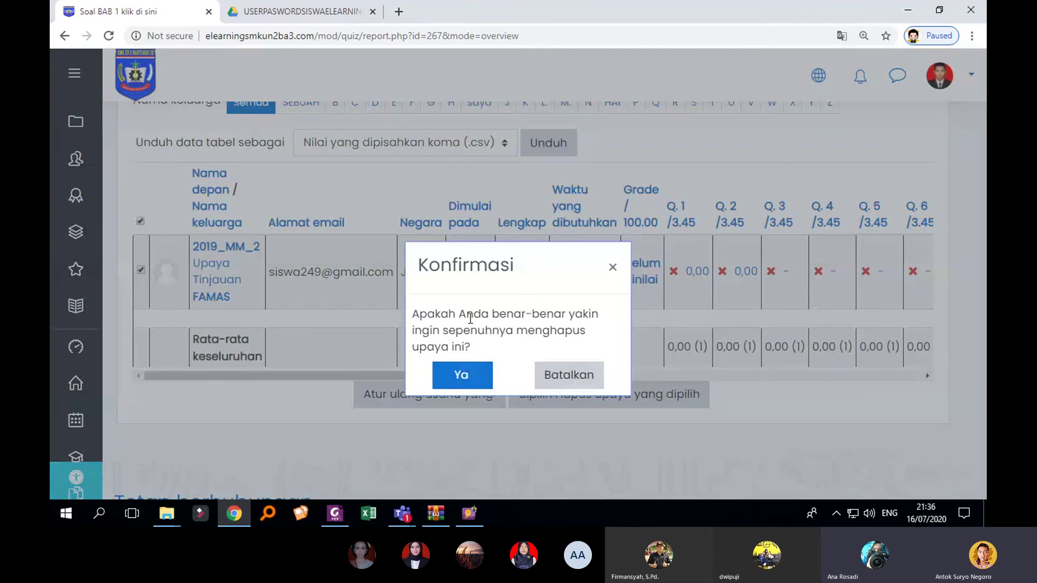
pyautogui.click(612, 268)
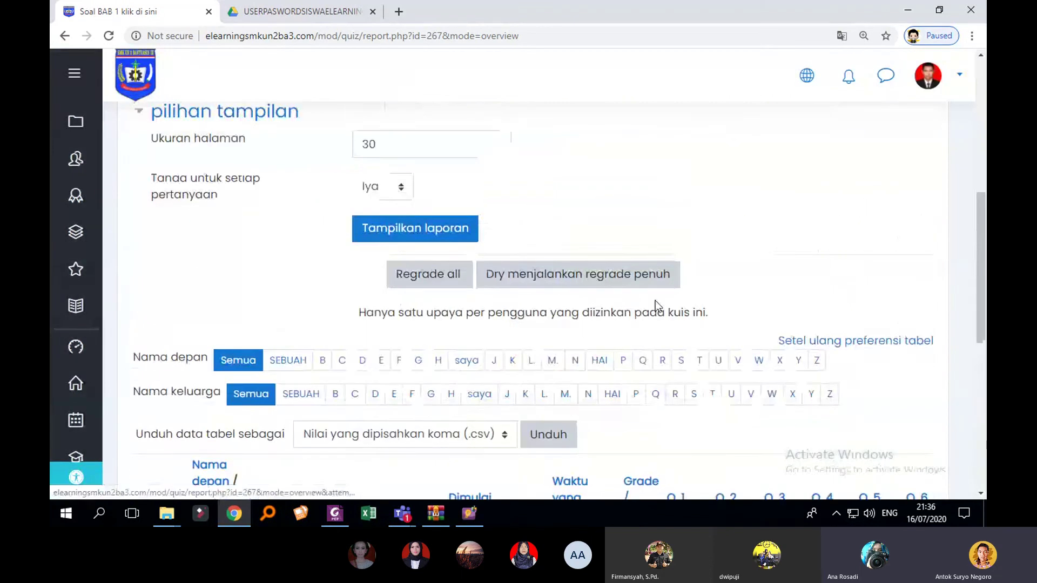
# Step: Open the 'Unduh data tabel sebagai' format dropdown for downloading the attempts table
pyautogui.scroll(3, 655, 300)
pyautogui.scroll(-2, 652, 306)
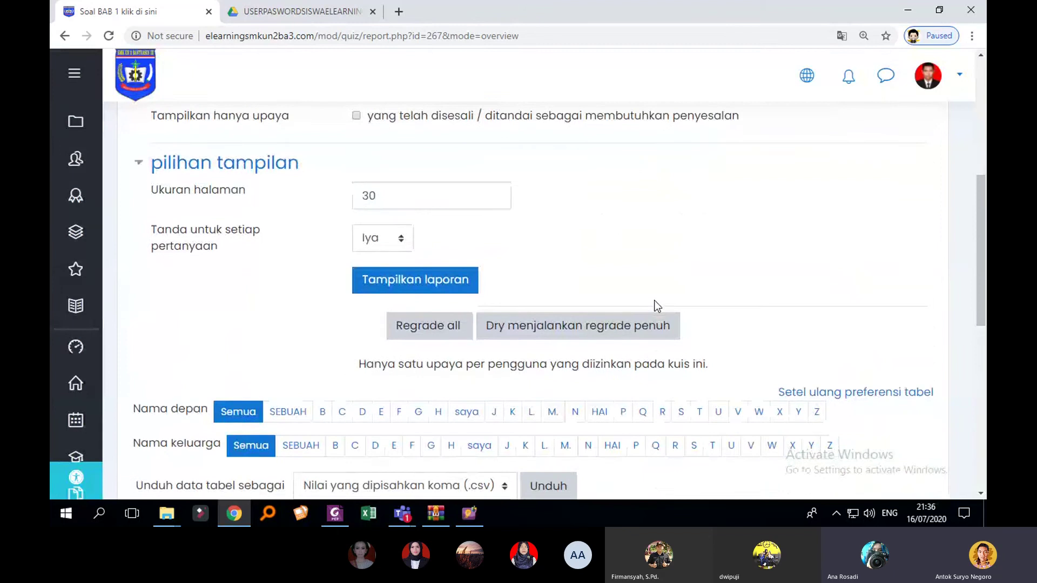
pyautogui.scroll(-4, 657, 304)
pyautogui.scroll(5, 664, 303)
pyautogui.scroll(1, 472, 261)
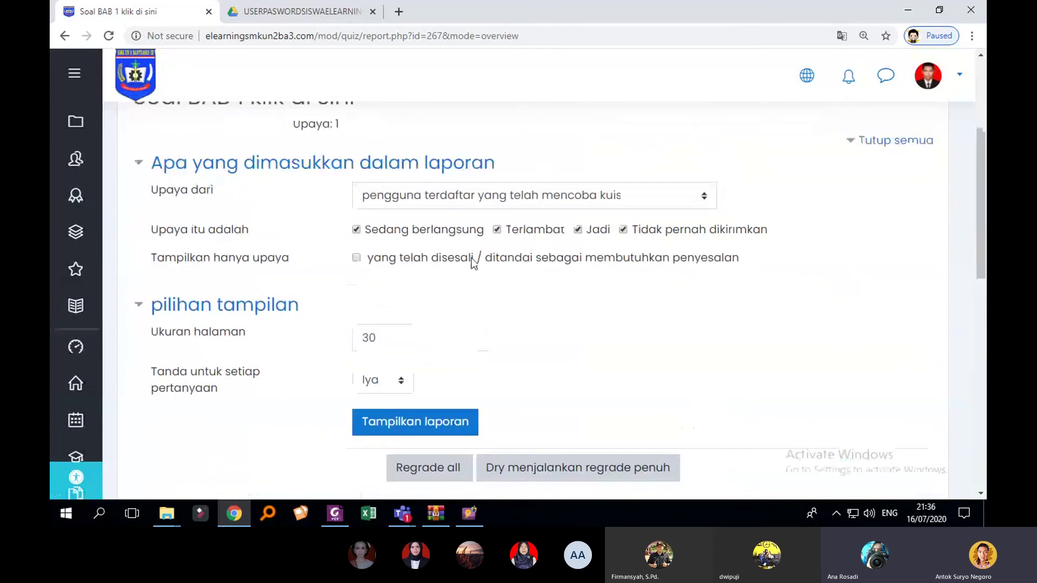
pyautogui.scroll(1, 473, 261)
pyautogui.scroll(-5, 377, 302)
pyautogui.scroll(2, 465, 341)
pyautogui.scroll(-2, 545, 333)
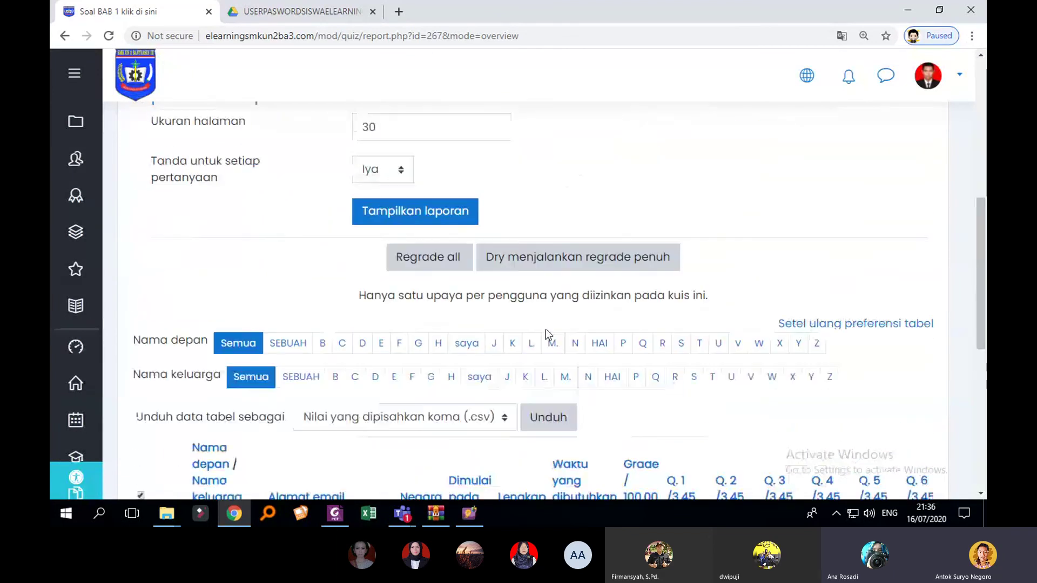
pyautogui.scroll(-3, 545, 334)
pyautogui.scroll(-4, 441, 281)
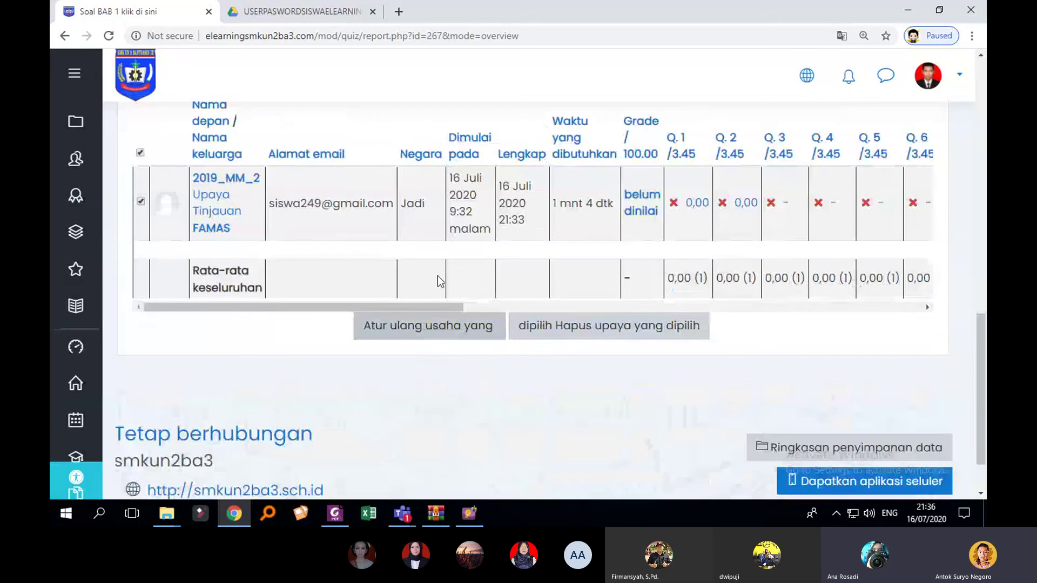
pyautogui.scroll(3, 378, 302)
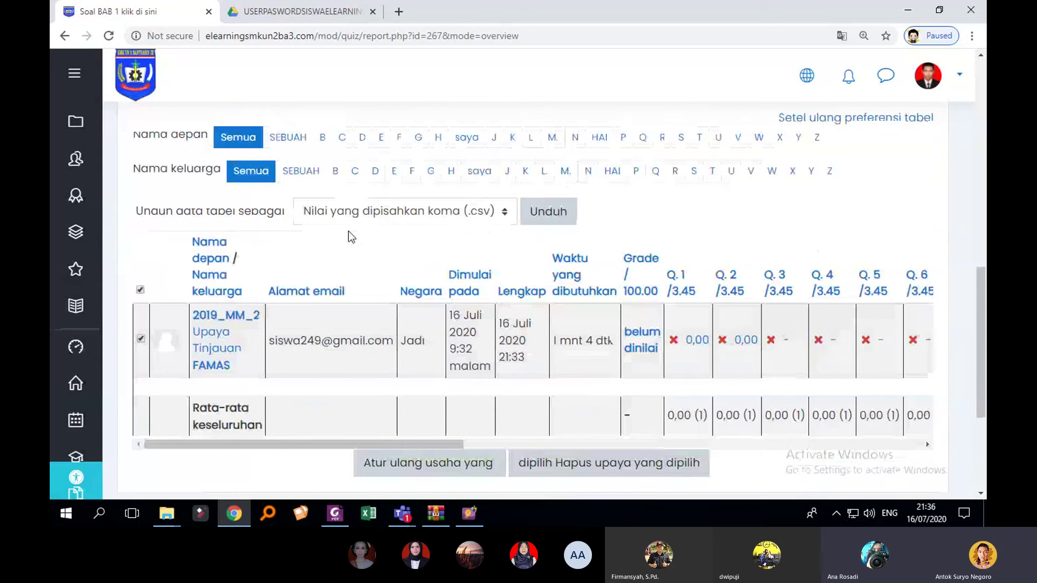
pyautogui.scroll(-3, 540, 292)
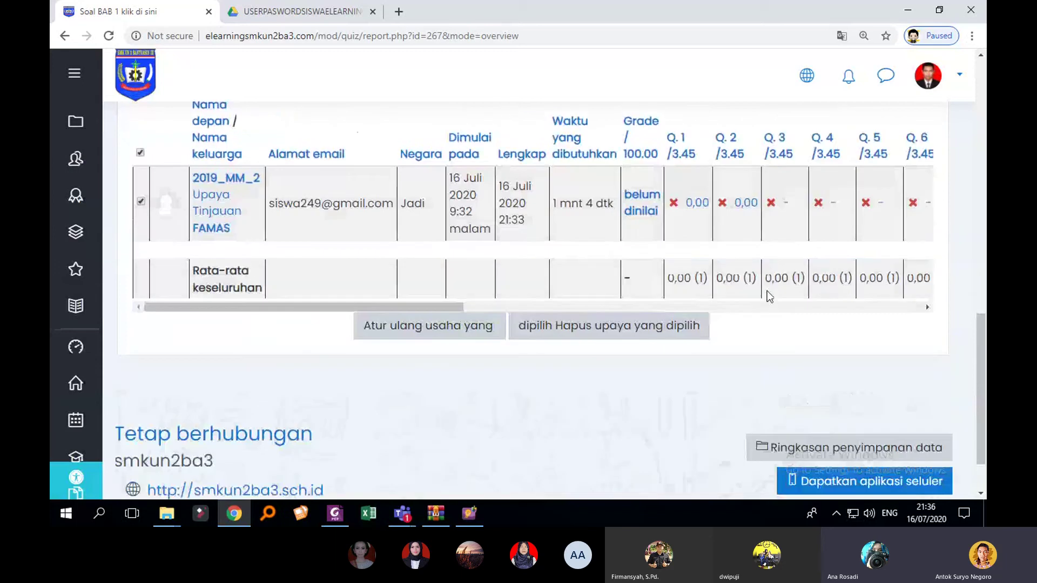
pyautogui.scroll(3, 769, 296)
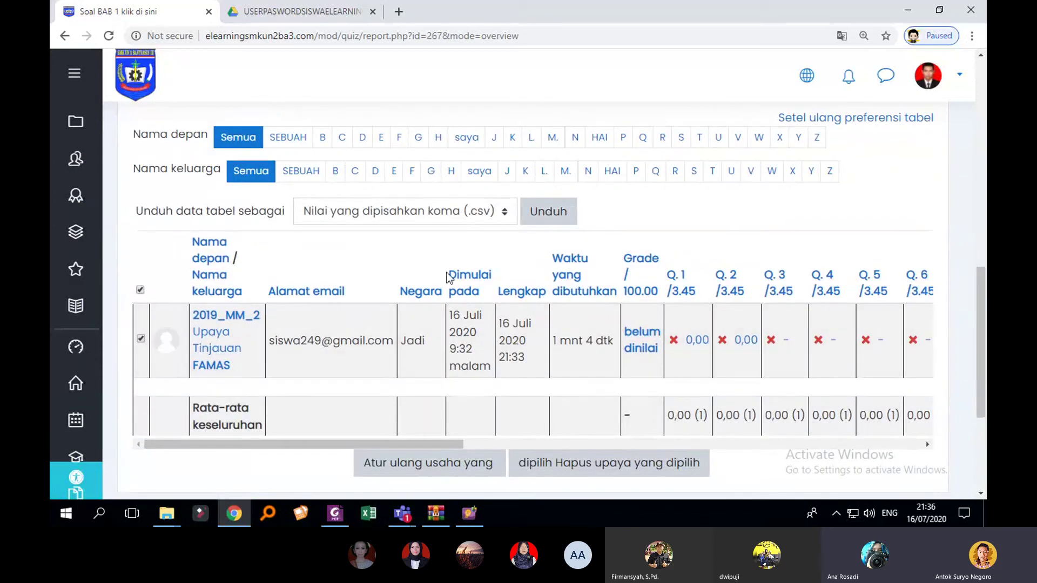
pyautogui.click(468, 212)
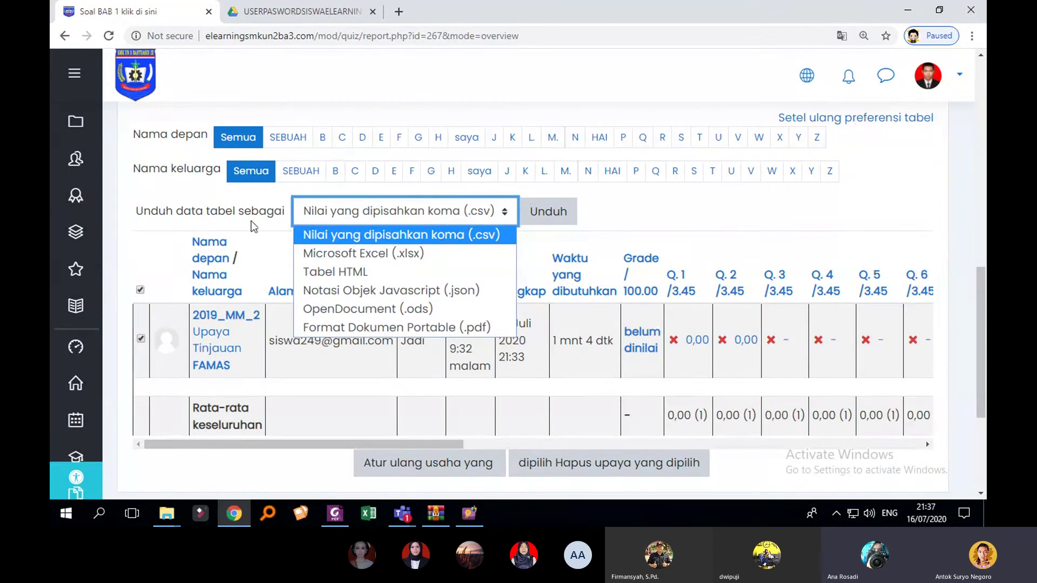
pyautogui.scroll(1, 253, 226)
pyautogui.scroll(4, 257, 305)
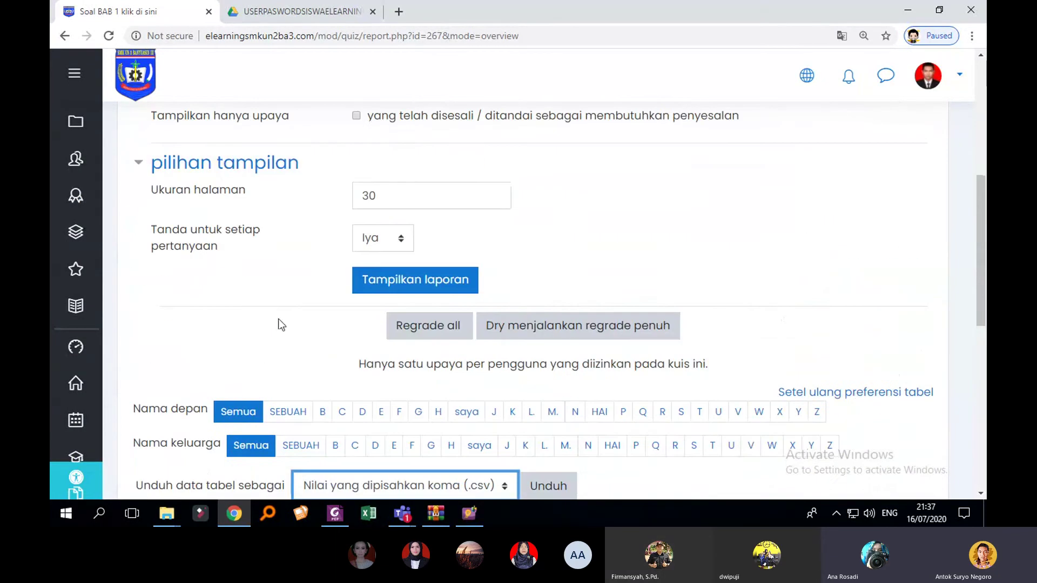
pyautogui.scroll(4, 419, 332)
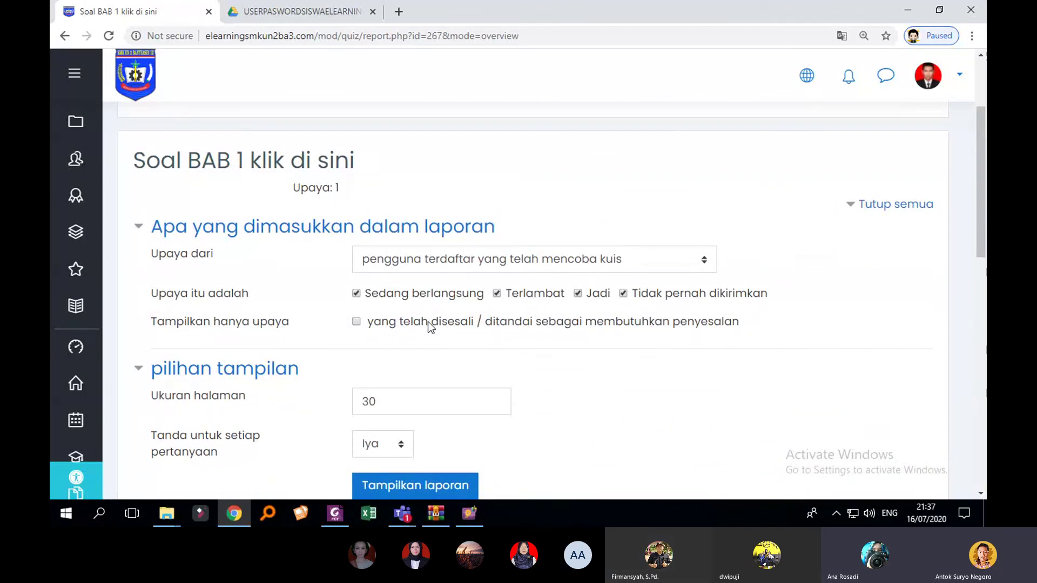
pyautogui.scroll(-8, 427, 321)
pyautogui.click(457, 280)
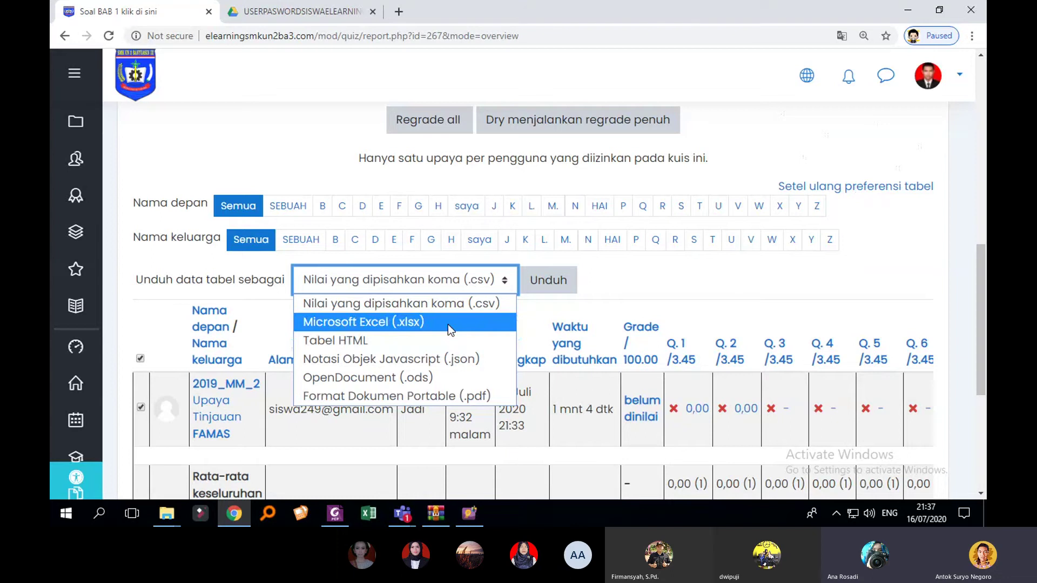
pyautogui.click(726, 205)
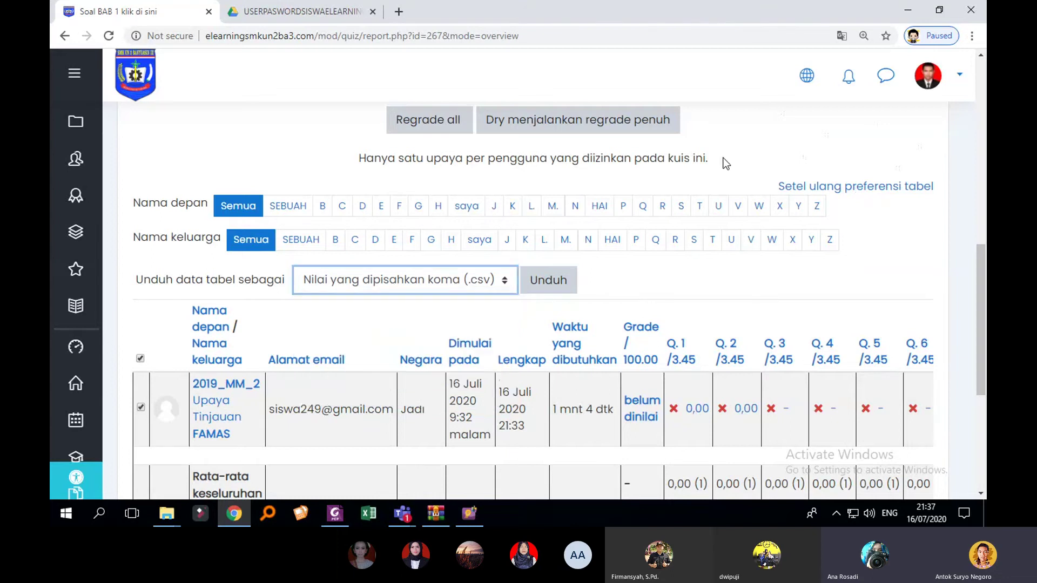
pyautogui.scroll(5, 727, 179)
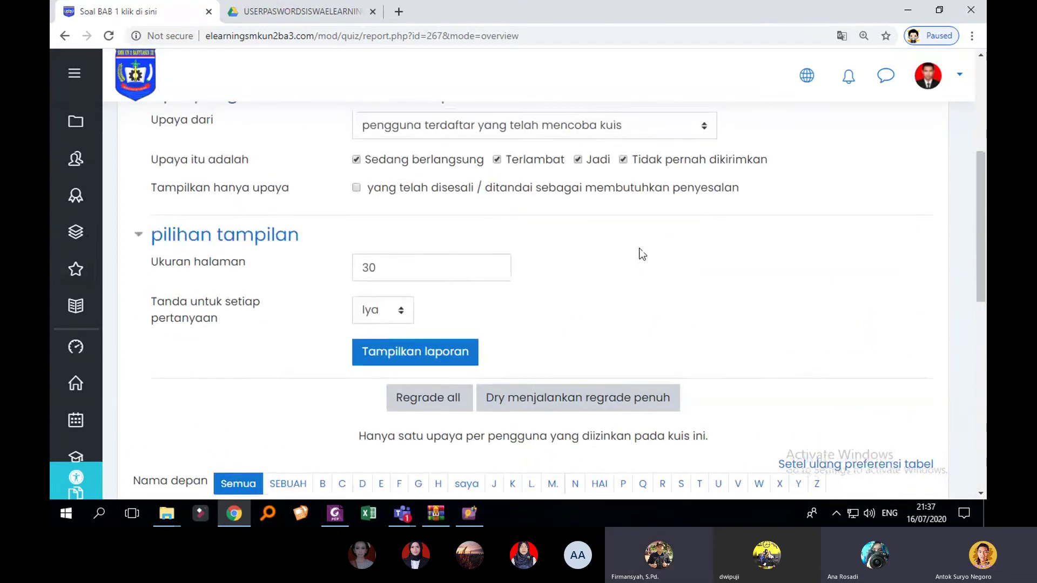
pyautogui.scroll(3, 640, 253)
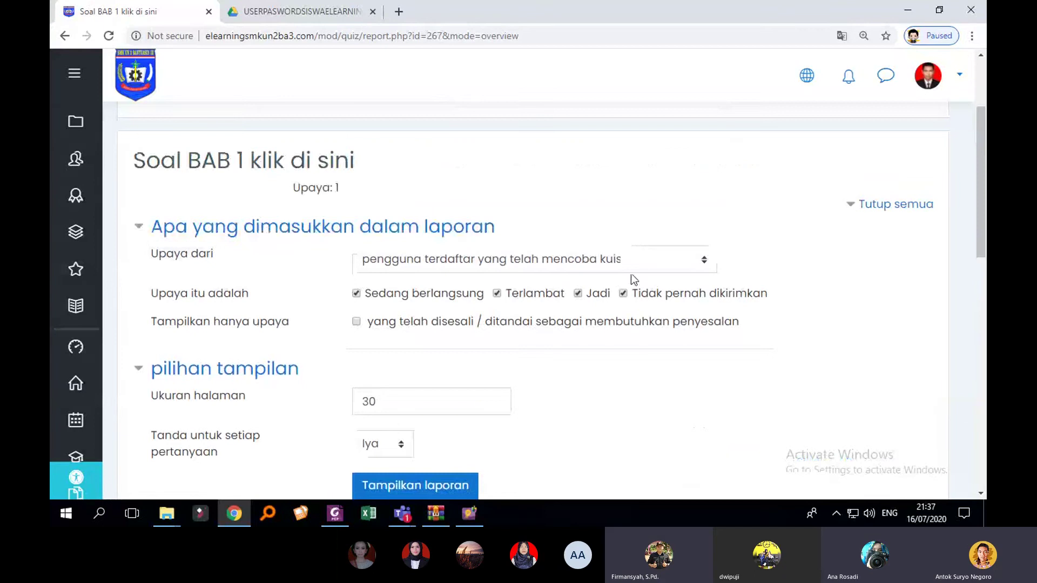
pyautogui.scroll(-2, 630, 267)
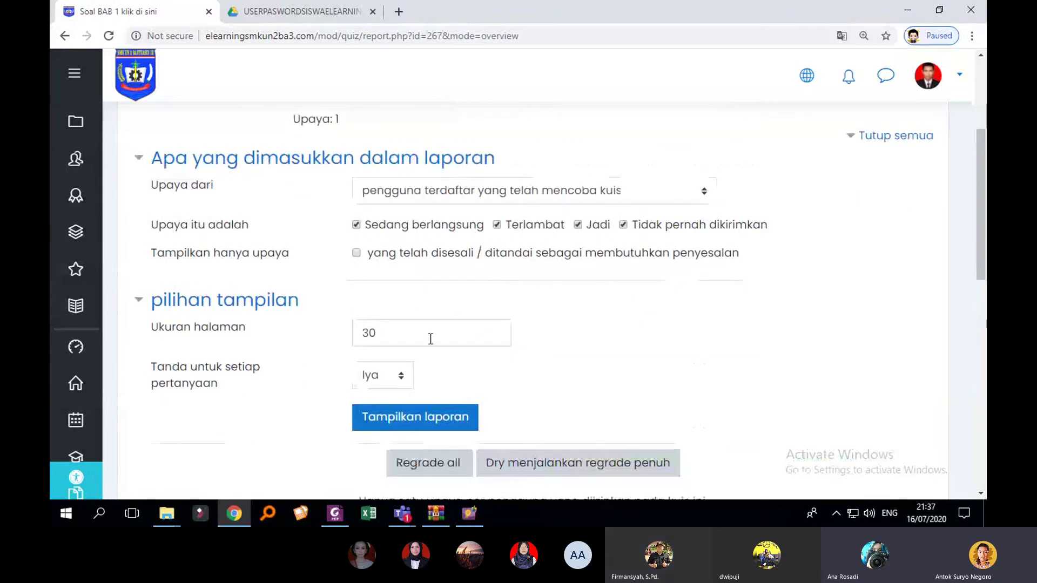
pyautogui.scroll(-2, 445, 333)
pyautogui.click(381, 309)
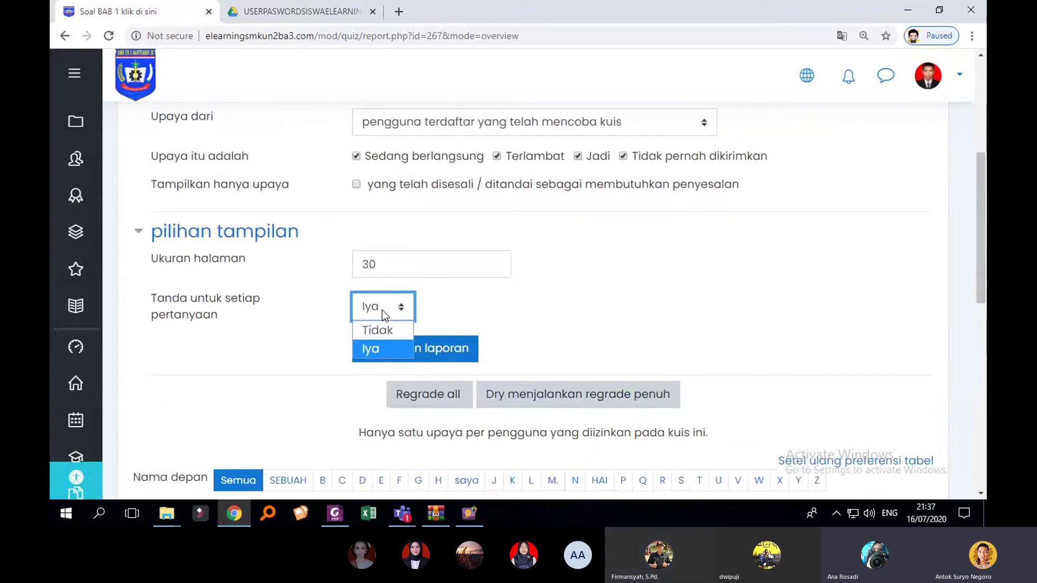
pyautogui.click(489, 287)
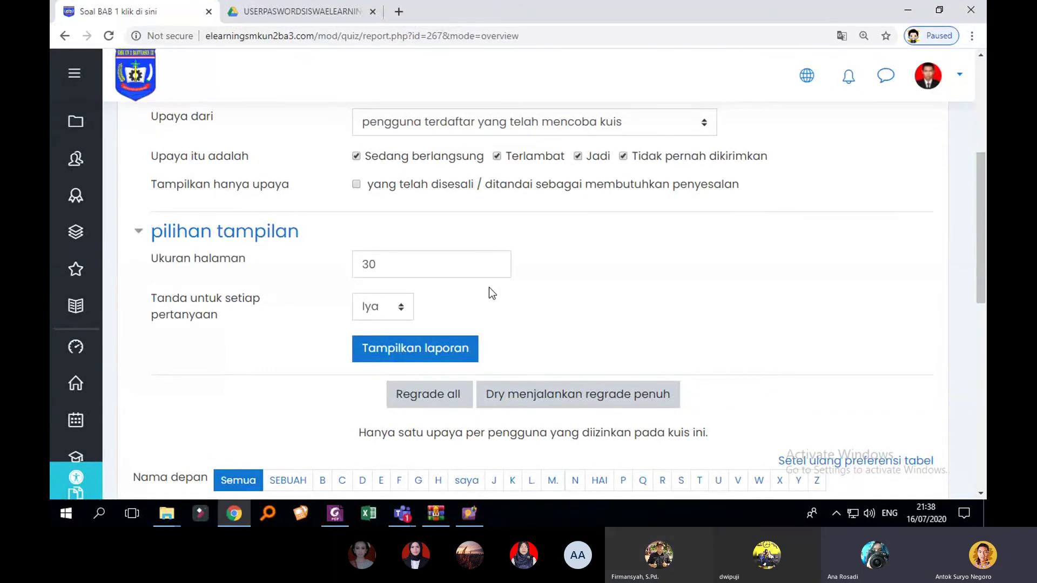
# Step: Go back from the quiz report to the '(Bab 1) Prinsip Dasar…' section of the course
pyautogui.scroll(4, 492, 294)
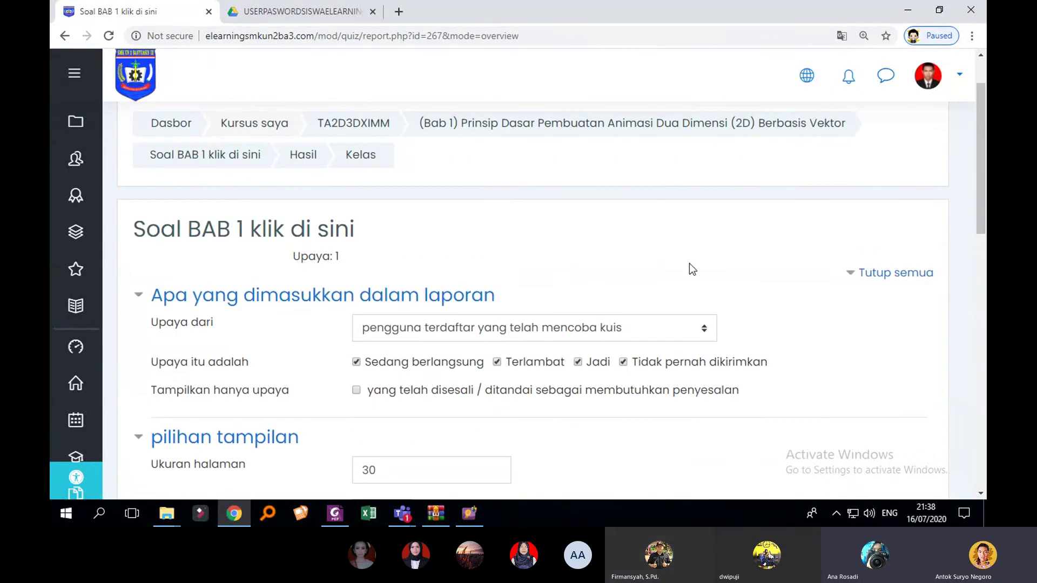
pyautogui.scroll(2, 489, 218)
pyautogui.click(549, 198)
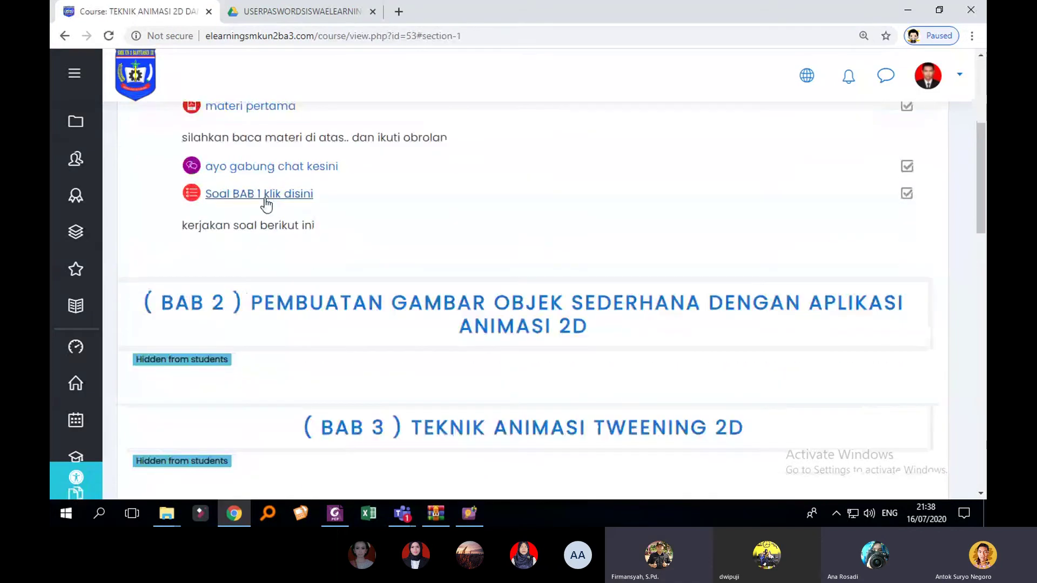
# Step: Open the Soal BAB 1 klik disini quiz's settings form and expand its Timing section
pyautogui.click(265, 204)
pyautogui.scroll(-4, 826, 227)
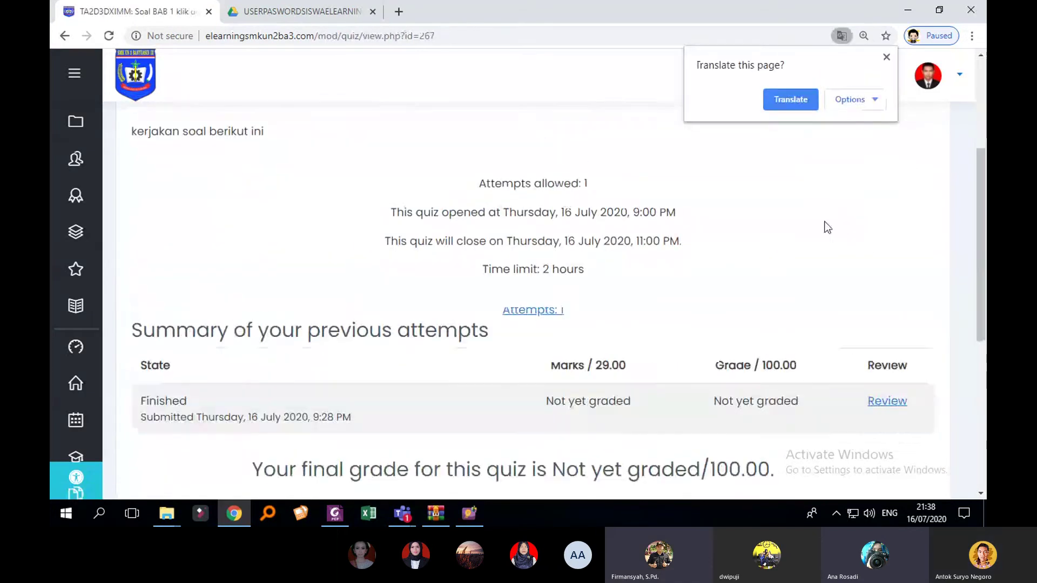
pyautogui.scroll(4, 826, 227)
pyautogui.click(917, 221)
pyautogui.click(813, 252)
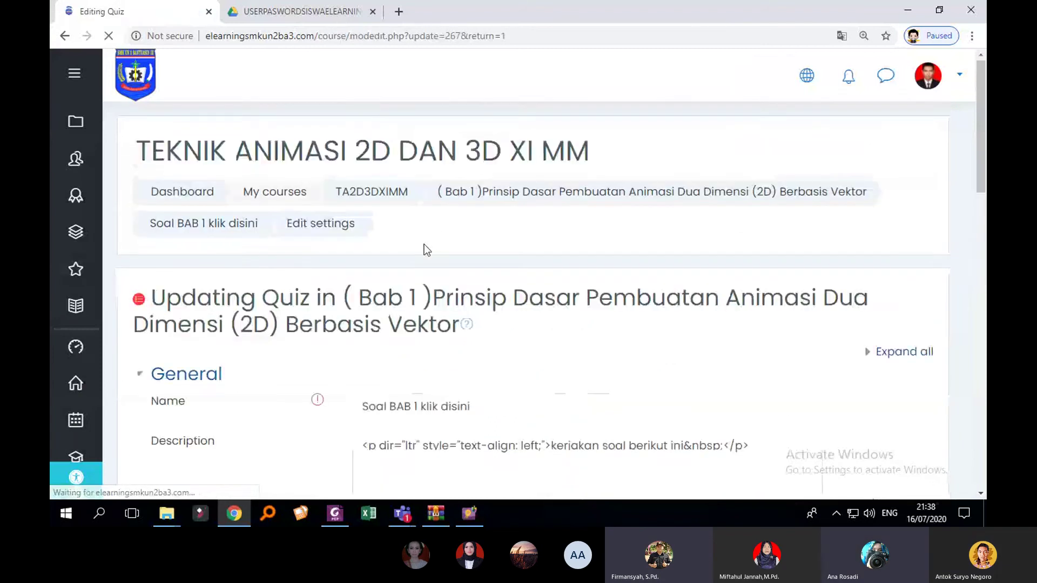
pyautogui.scroll(-2, 416, 259)
pyautogui.scroll(-3, 416, 278)
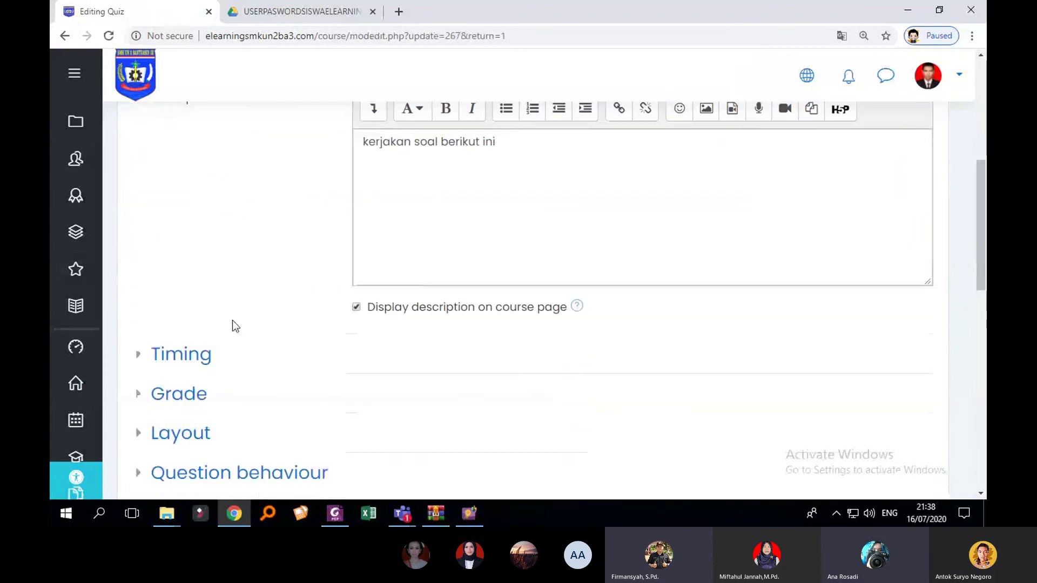
pyautogui.click(140, 358)
pyautogui.scroll(-3, 312, 301)
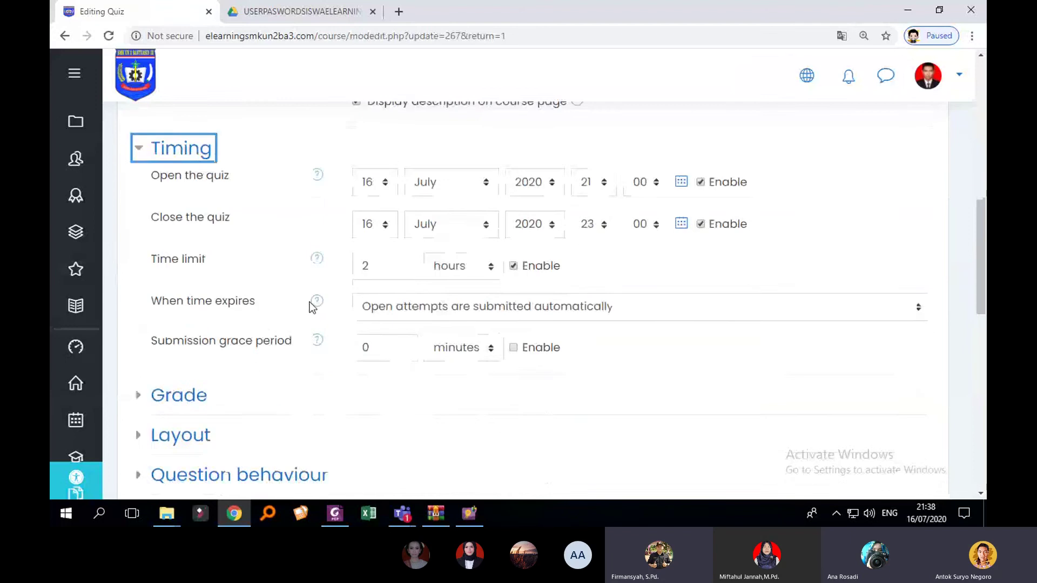
pyautogui.scroll(2, 767, 304)
# Step: Translate the quiz settings page into Indonesian and dismiss the translation notice
pyautogui.rightClick(796, 291)
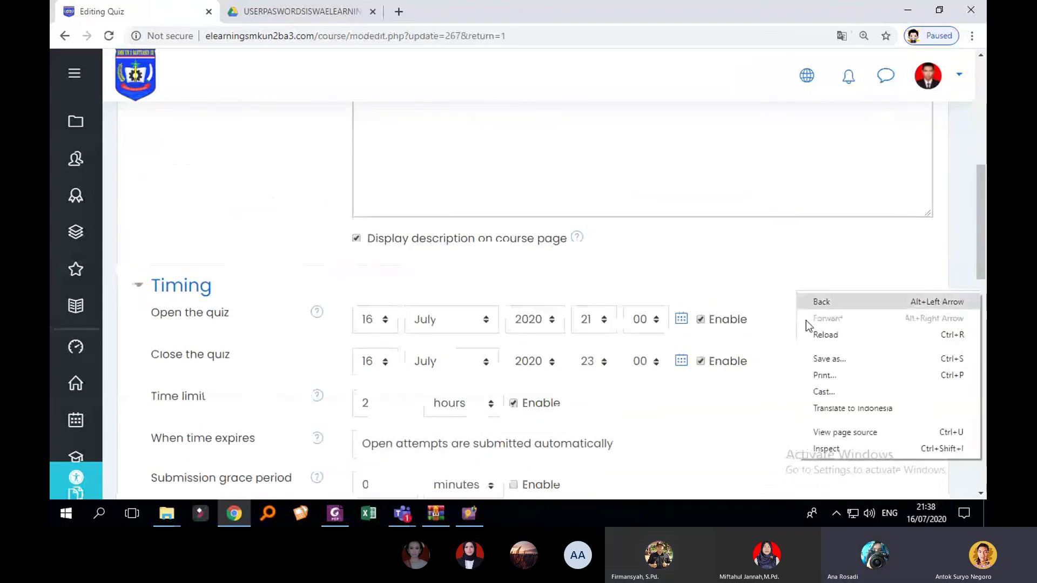
pyautogui.click(821, 405)
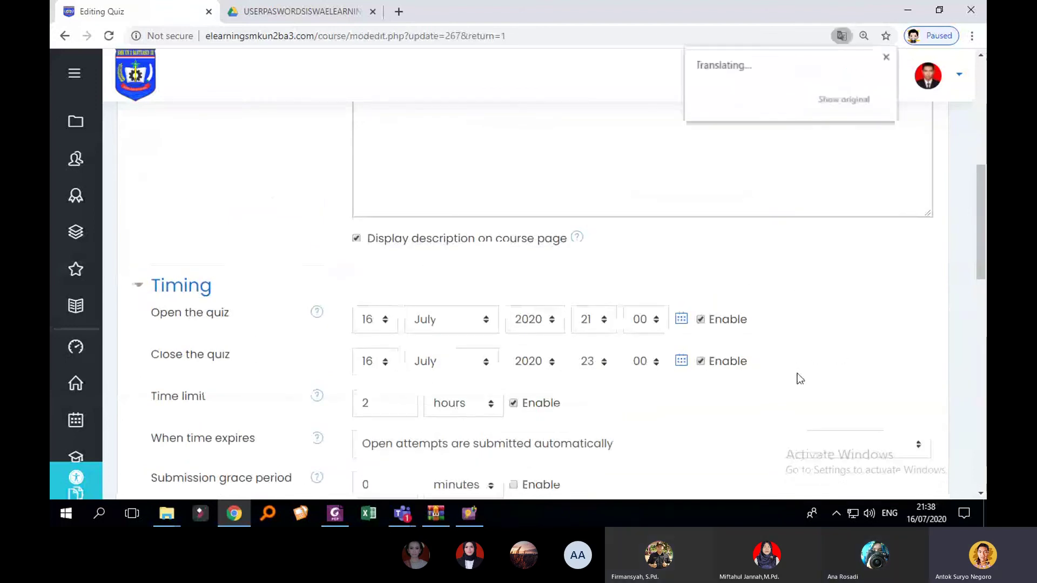
pyautogui.click(886, 57)
pyautogui.scroll(-4, 439, 257)
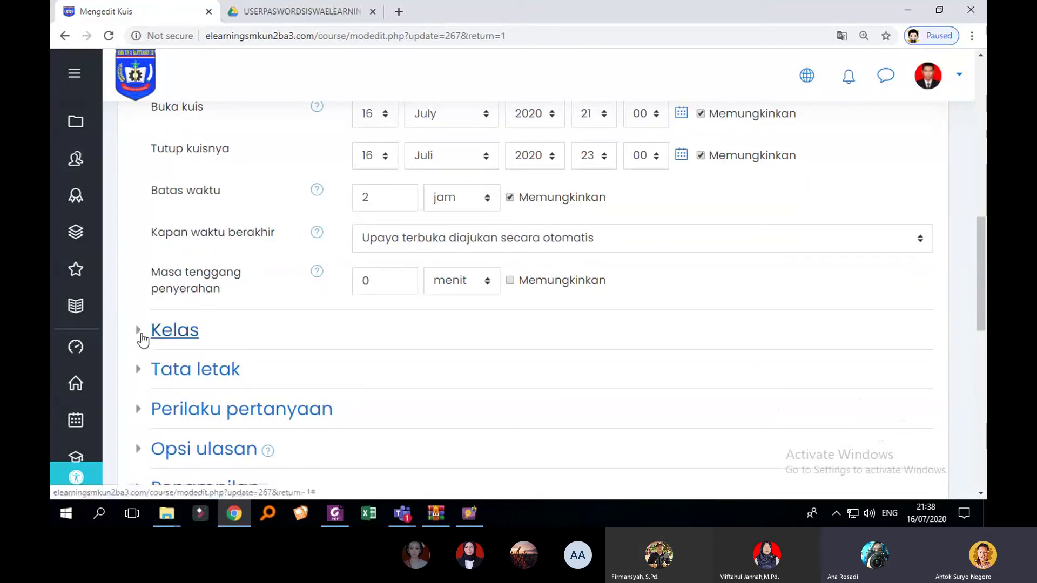
# Step: Expand the Kelas, Tata letak and Perilaku pertanyaan sections of the quiz settings
pyautogui.scroll(1, 348, 312)
pyautogui.click(146, 399)
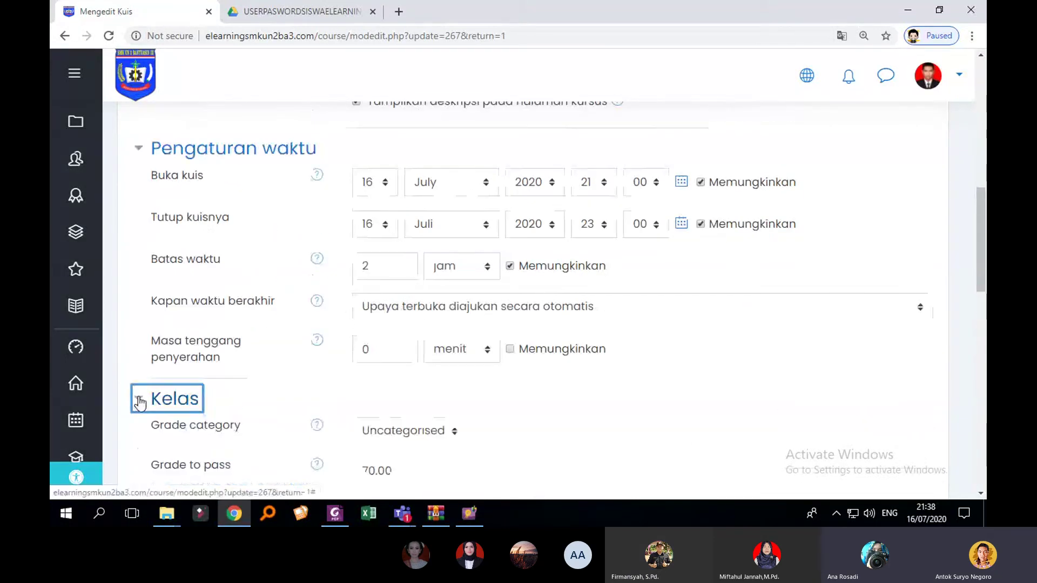
pyautogui.scroll(-2, 244, 359)
pyautogui.scroll(-1, 247, 357)
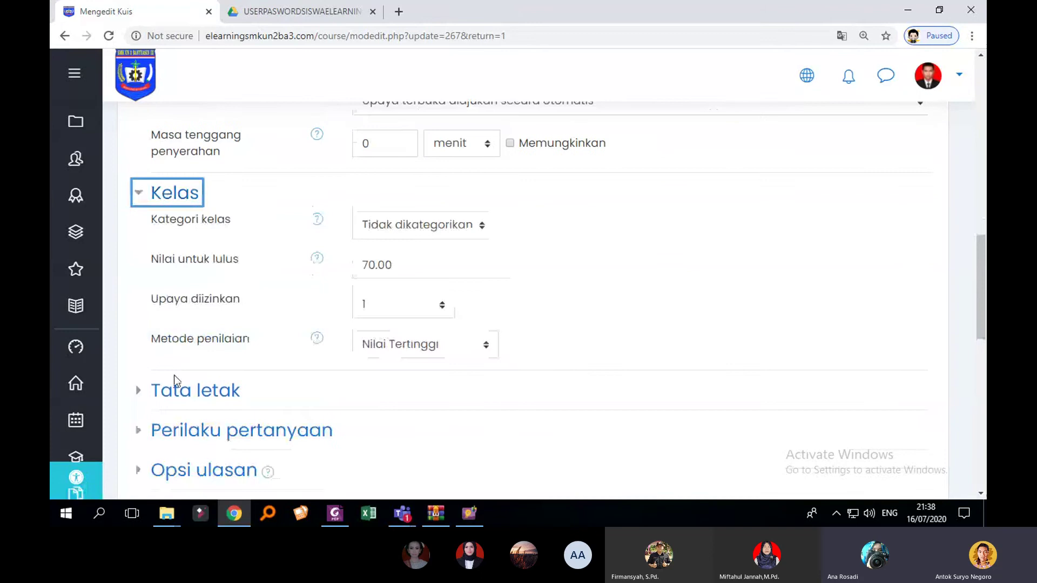
pyautogui.click(145, 390)
pyautogui.scroll(-1, 156, 393)
pyautogui.scroll(-1, 184, 378)
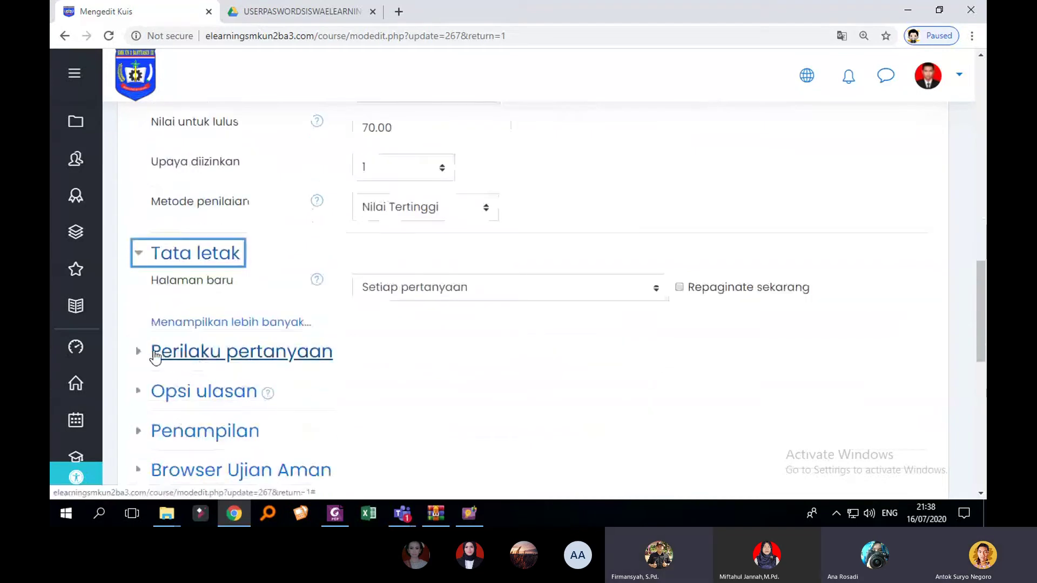
pyautogui.click(156, 356)
pyautogui.scroll(-2, 169, 359)
pyautogui.scroll(4, 185, 358)
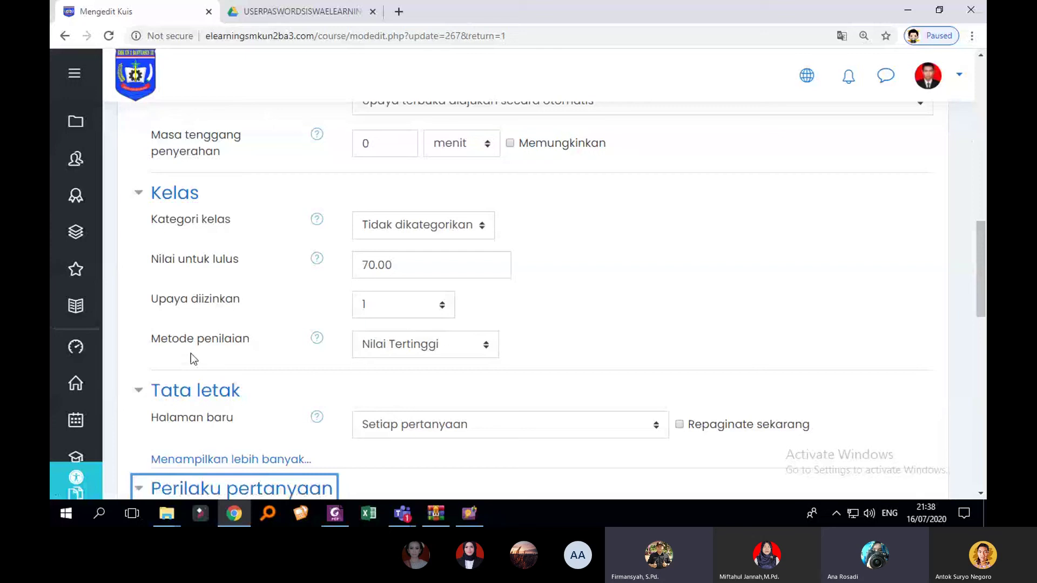
# Step: Set Upaya diizinkan to 2 and Metode penilaian to Usaha terakhir
pyautogui.click(427, 305)
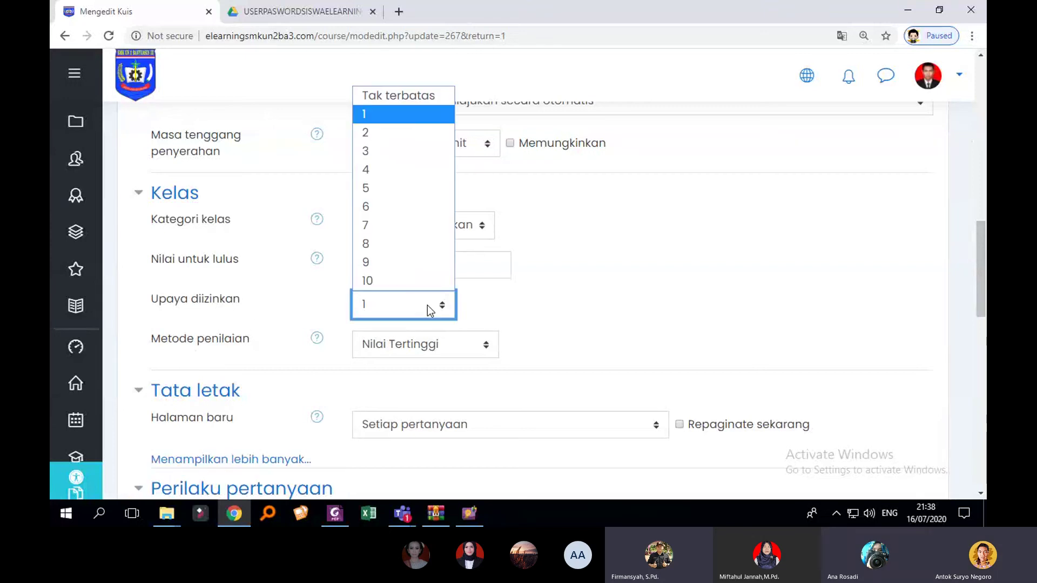
pyautogui.click(427, 305)
pyautogui.click(427, 306)
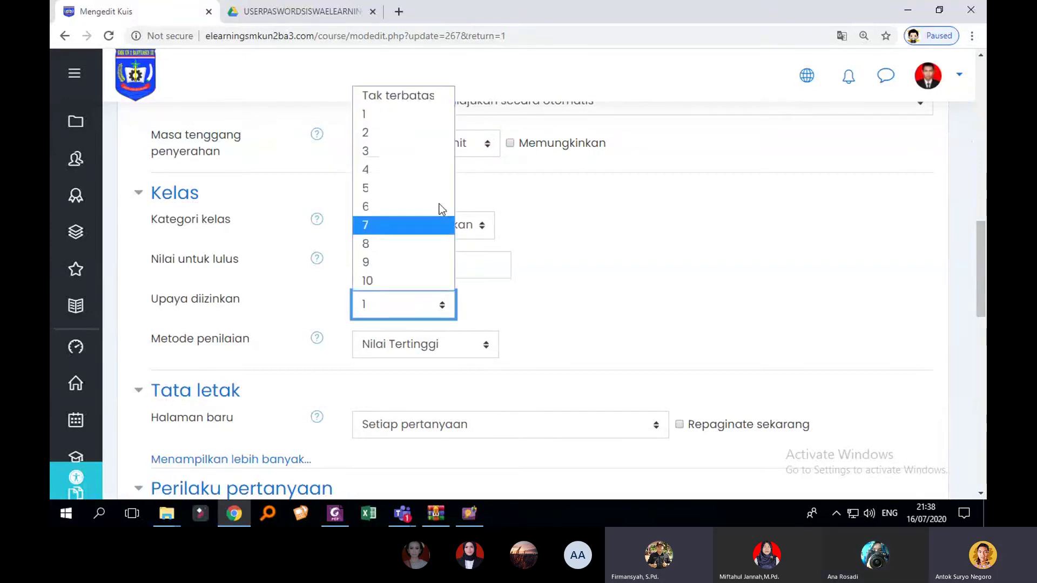
pyautogui.click(426, 140)
pyautogui.click(466, 349)
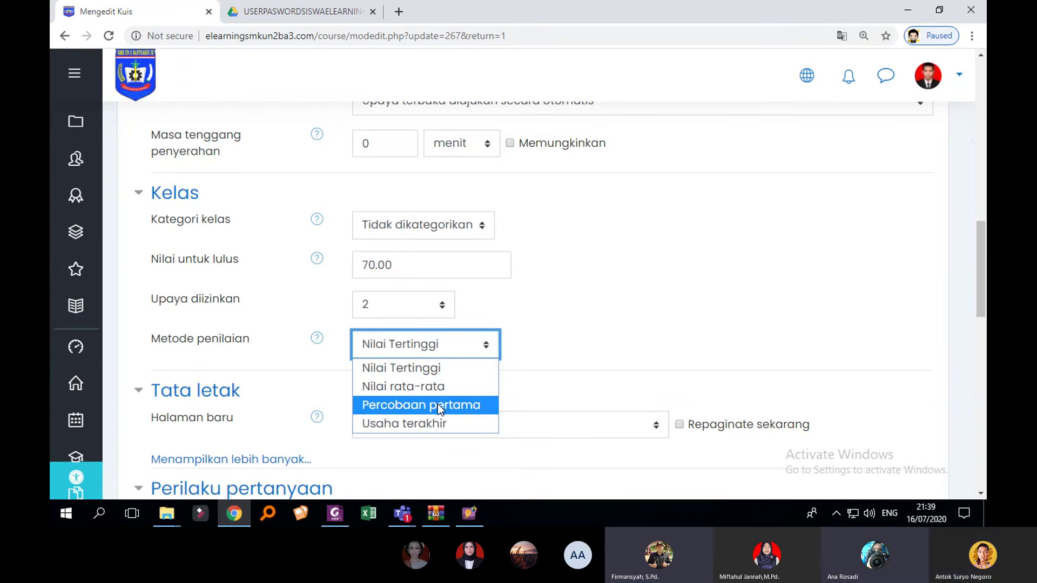
pyautogui.click(439, 371)
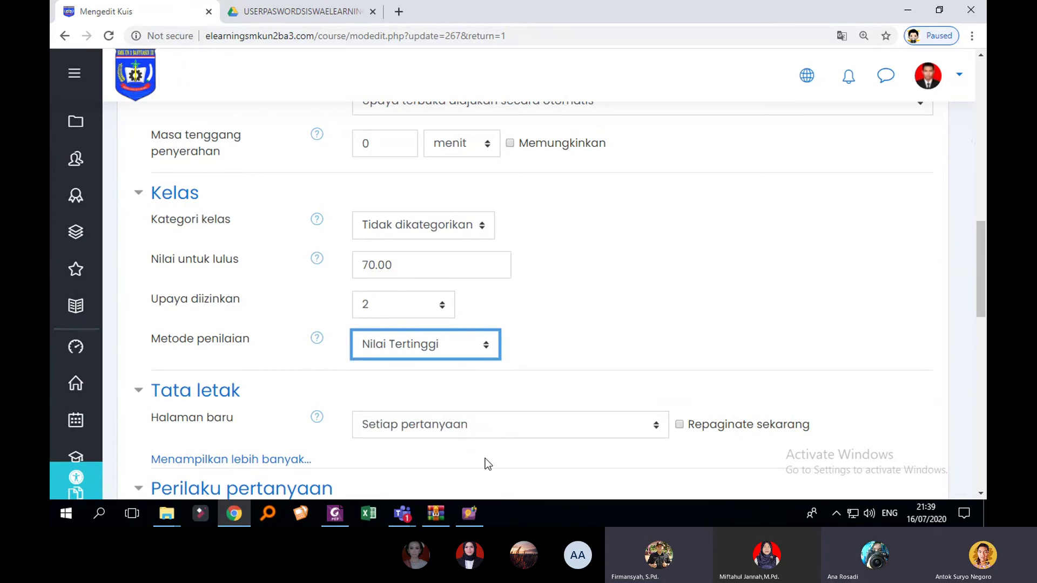
pyautogui.click(481, 345)
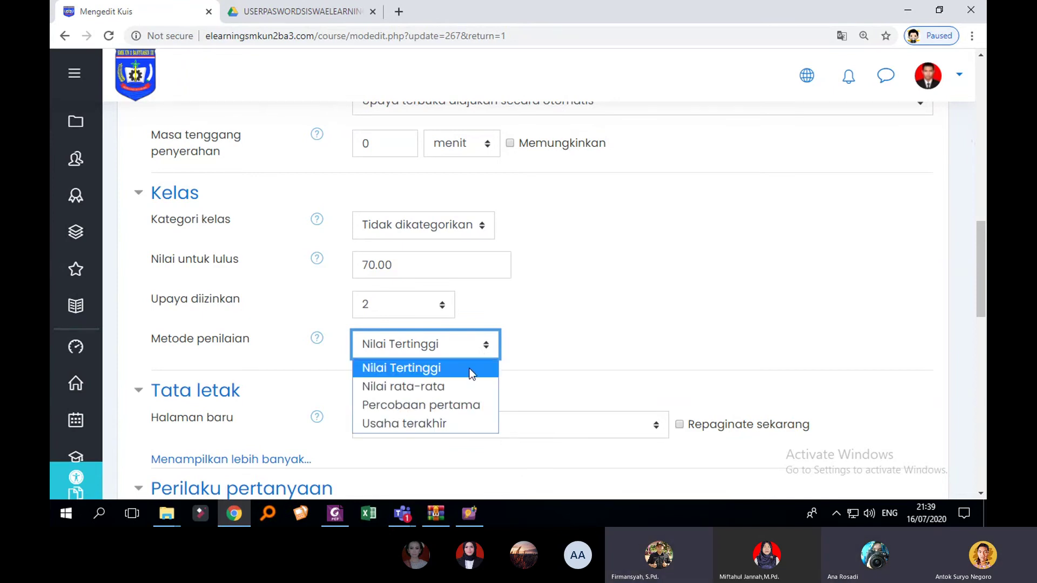
pyautogui.click(445, 426)
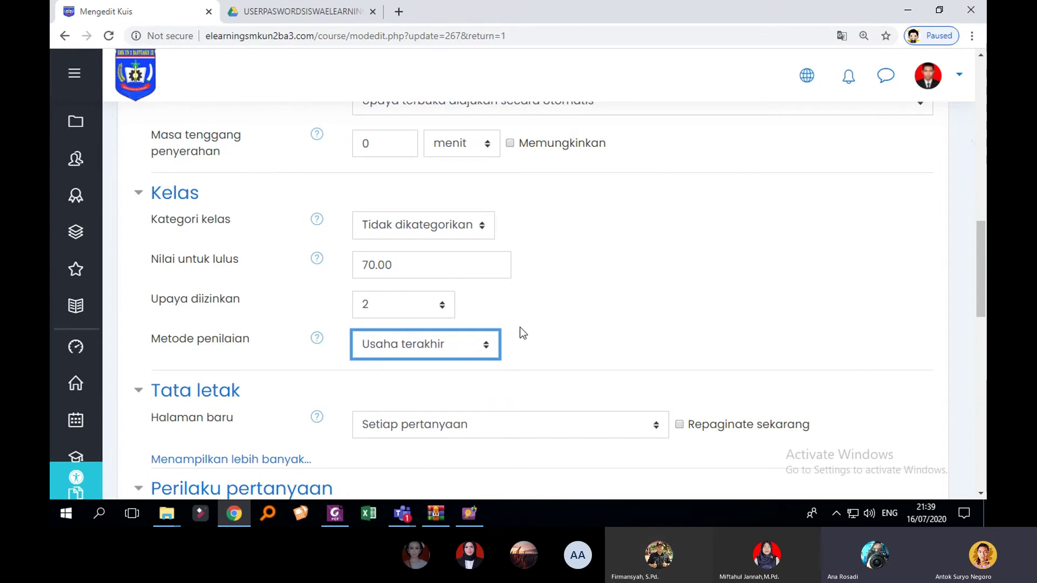
# Step: Switch the grading method from Usaha terakhir back to Nilai Tertinggi
pyautogui.click(435, 268)
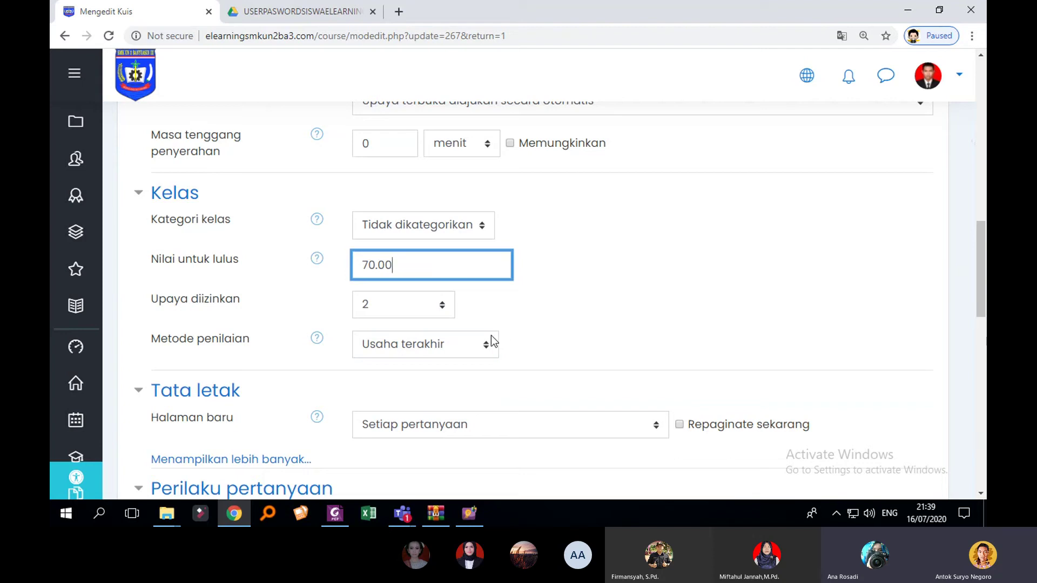
pyautogui.click(489, 343)
pyautogui.click(416, 424)
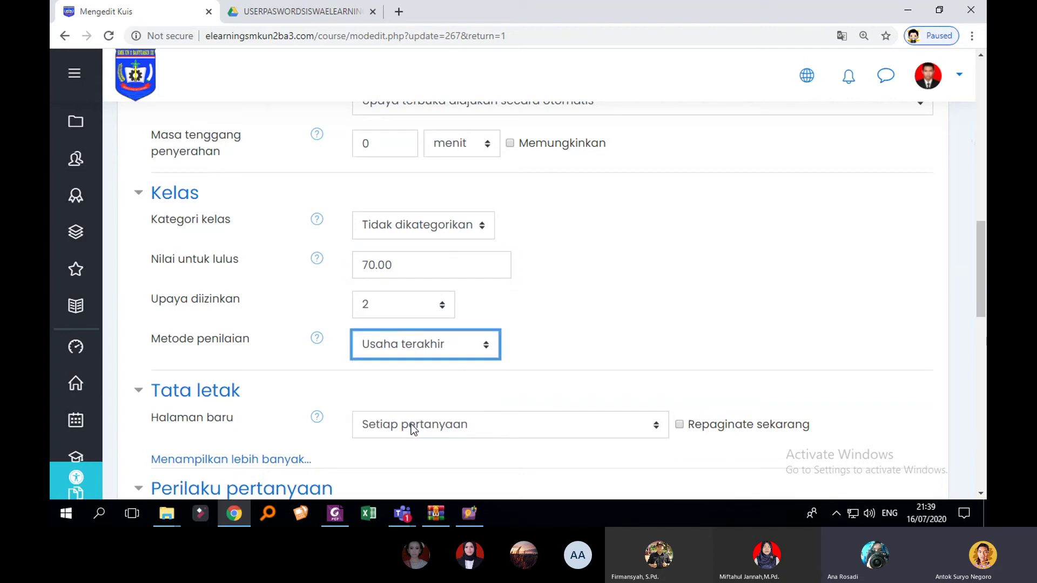
pyautogui.click(514, 311)
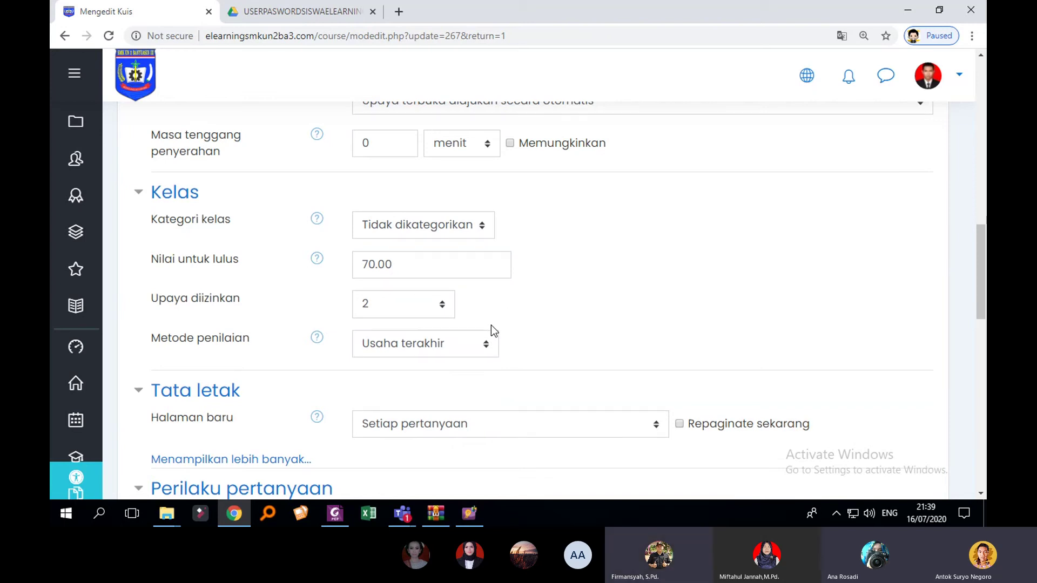
pyautogui.click(460, 351)
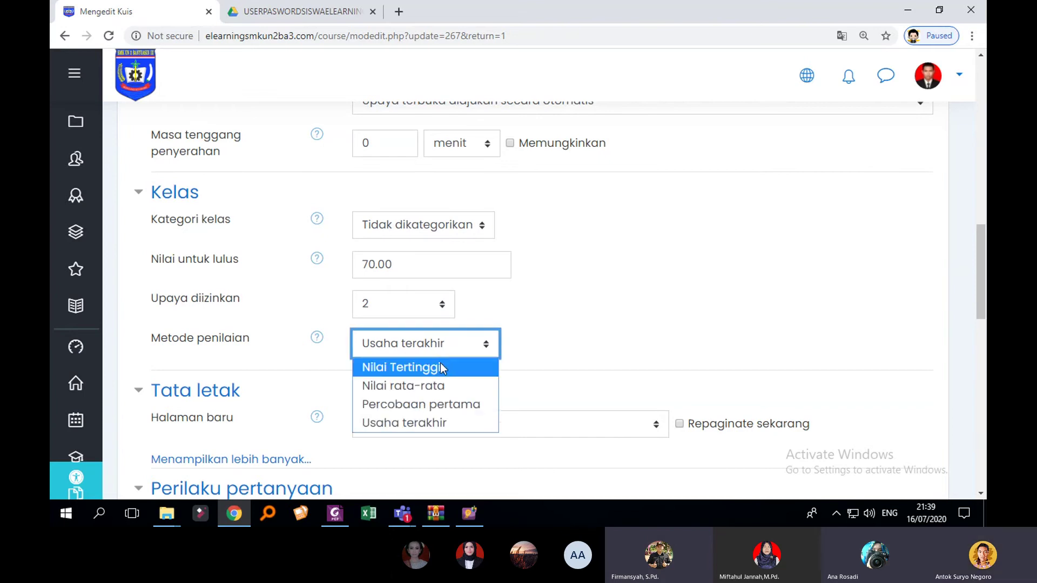
pyautogui.click(440, 362)
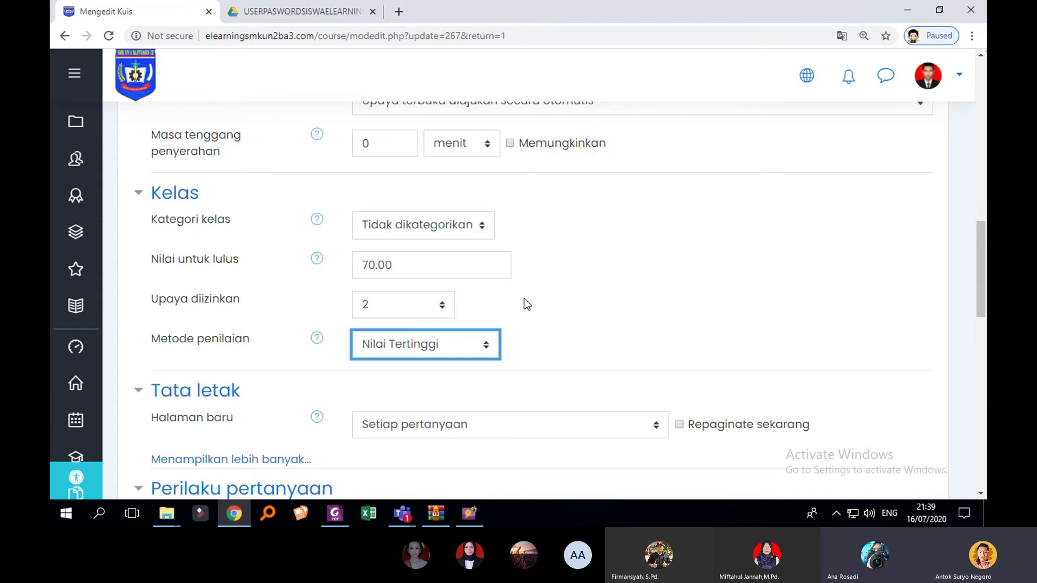
# Step: Set Upaya diizinkan to 1 and review the remaining settings sections
pyautogui.scroll(15, 524, 298)
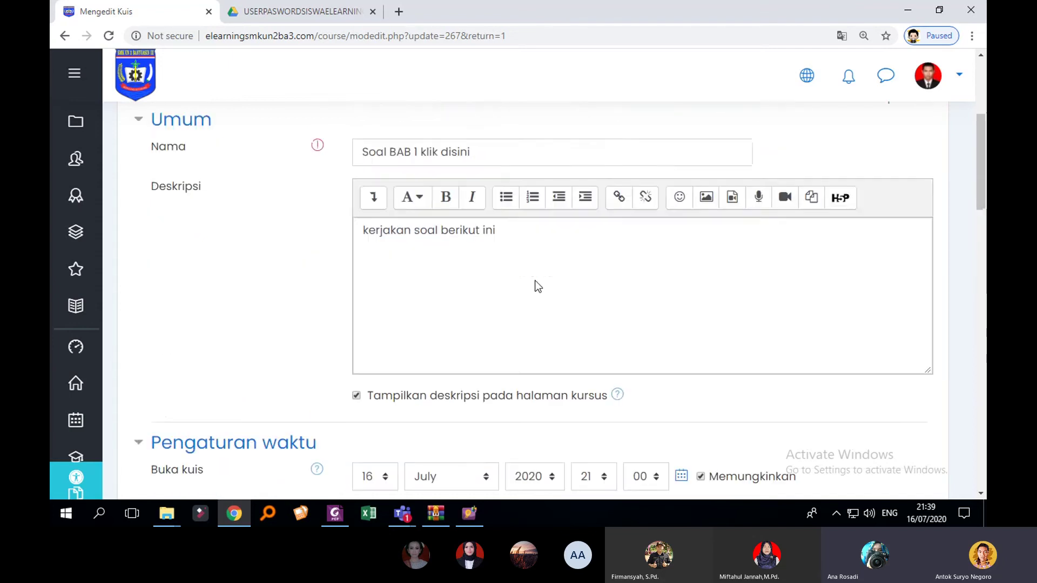
pyautogui.scroll(-8, 546, 268)
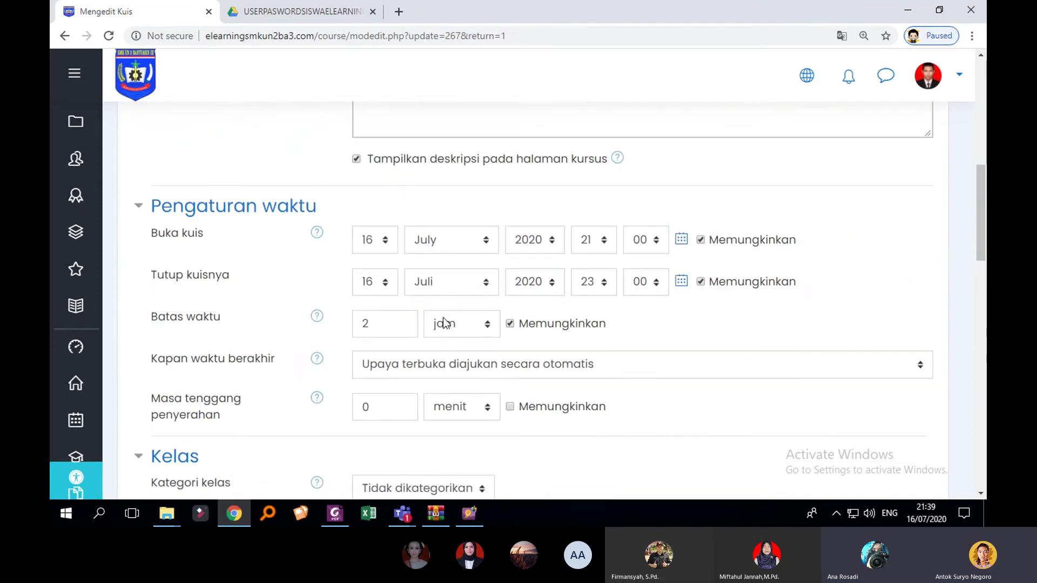
pyautogui.scroll(-4, 444, 323)
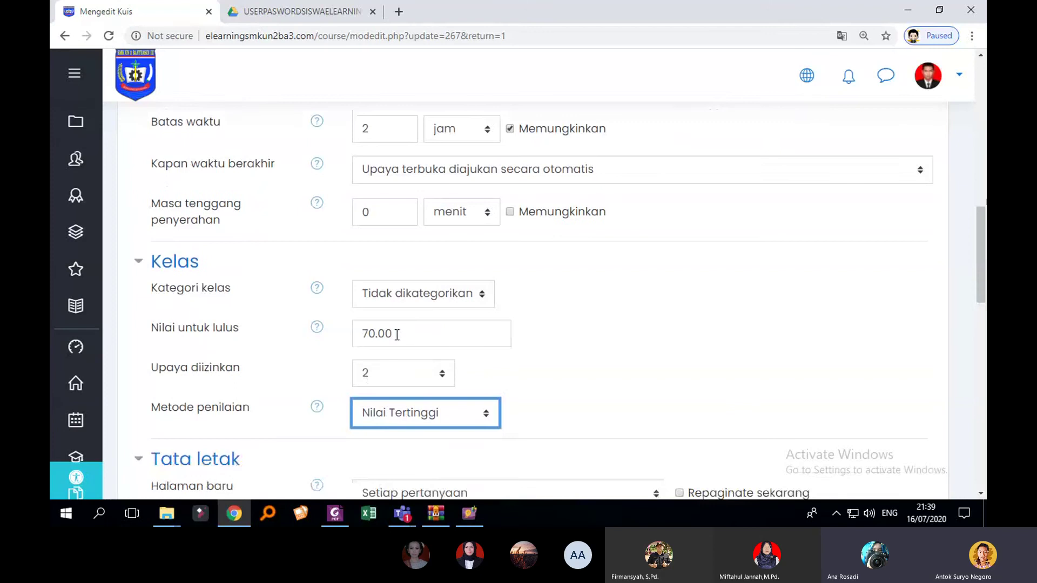
pyautogui.scroll(-1, 410, 332)
pyautogui.click(420, 306)
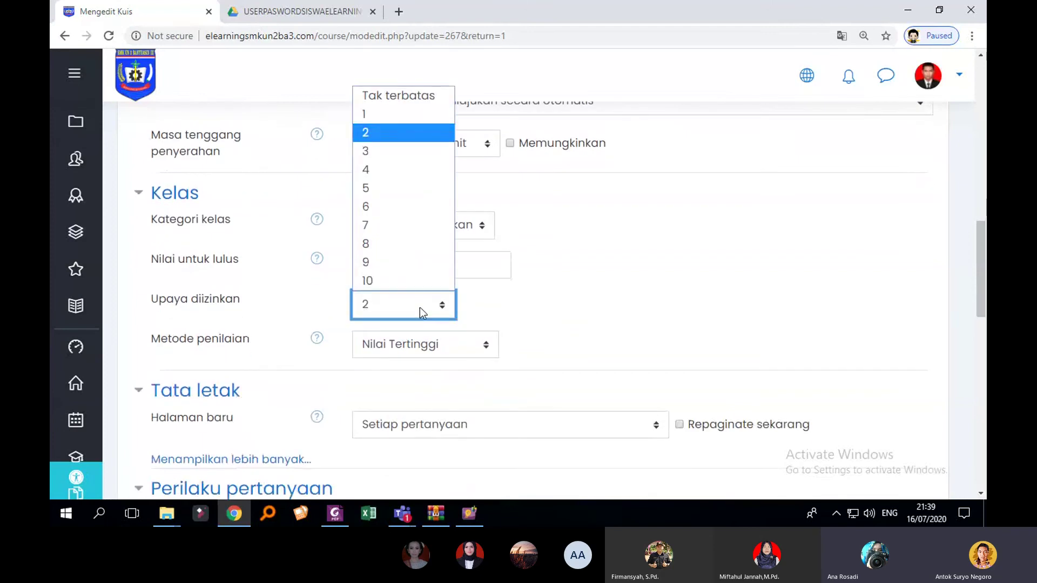
pyautogui.click(398, 114)
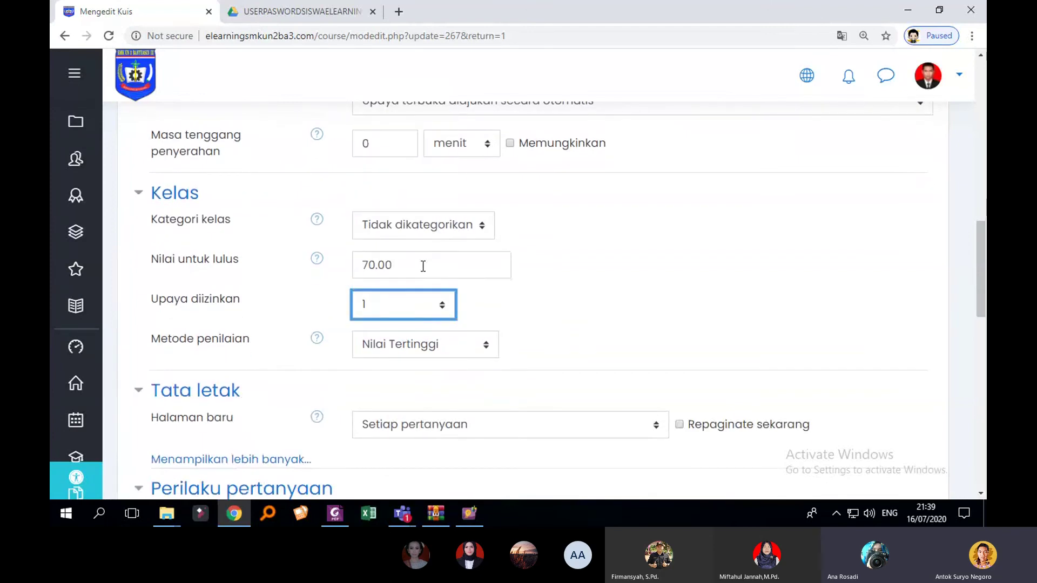
pyautogui.scroll(-1, 427, 266)
pyautogui.scroll(-1, 428, 264)
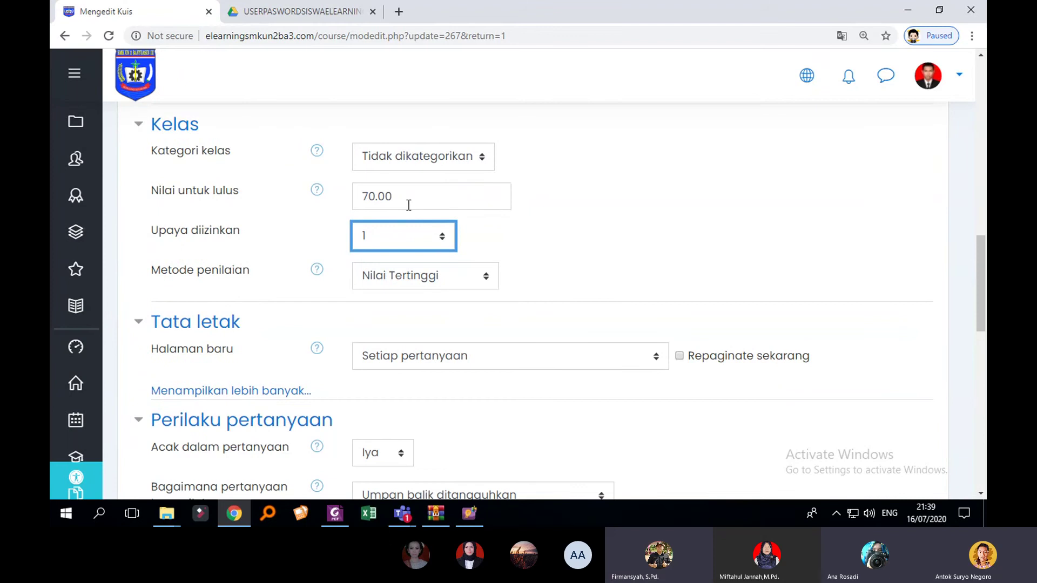
pyautogui.scroll(-7, 473, 239)
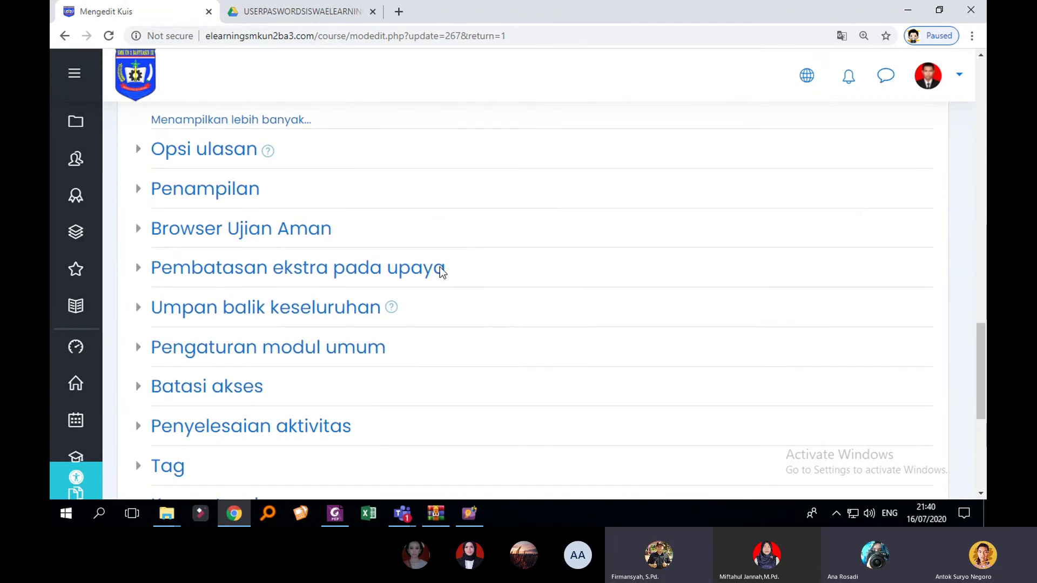
pyautogui.scroll(6, 433, 266)
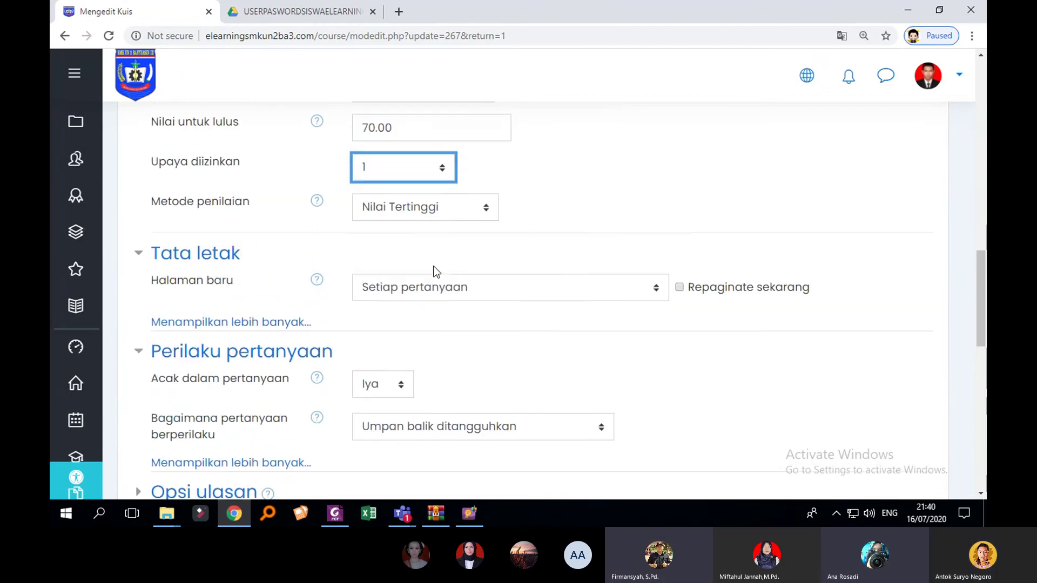
pyautogui.scroll(2, 437, 254)
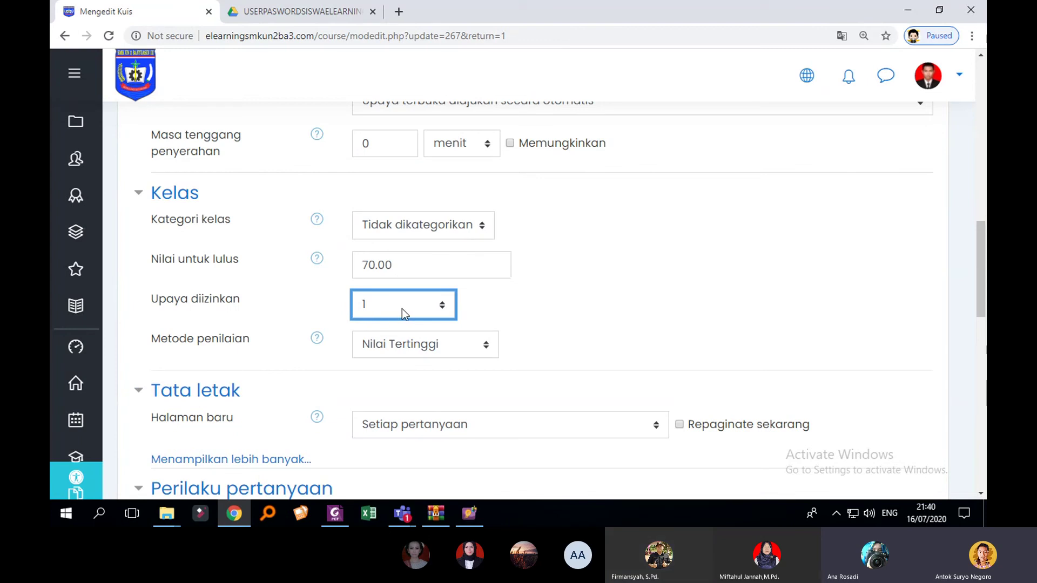
pyautogui.scroll(-10, 408, 306)
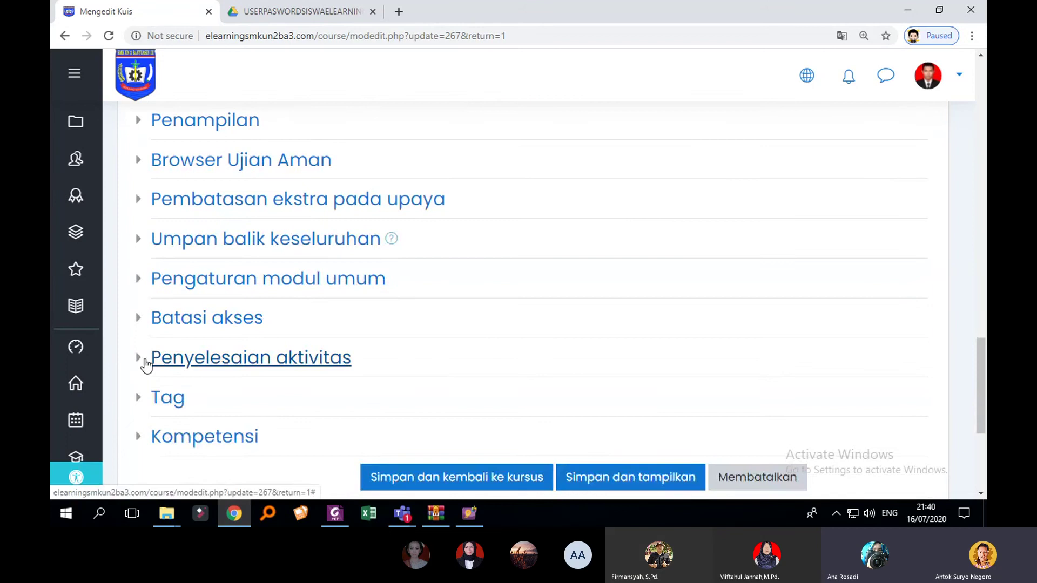
# Step: Expand Penyelesaian aktivitas and keep Pelacakan penyelesaian on manual marking by students
pyautogui.click(146, 361)
pyautogui.scroll(-2, 521, 316)
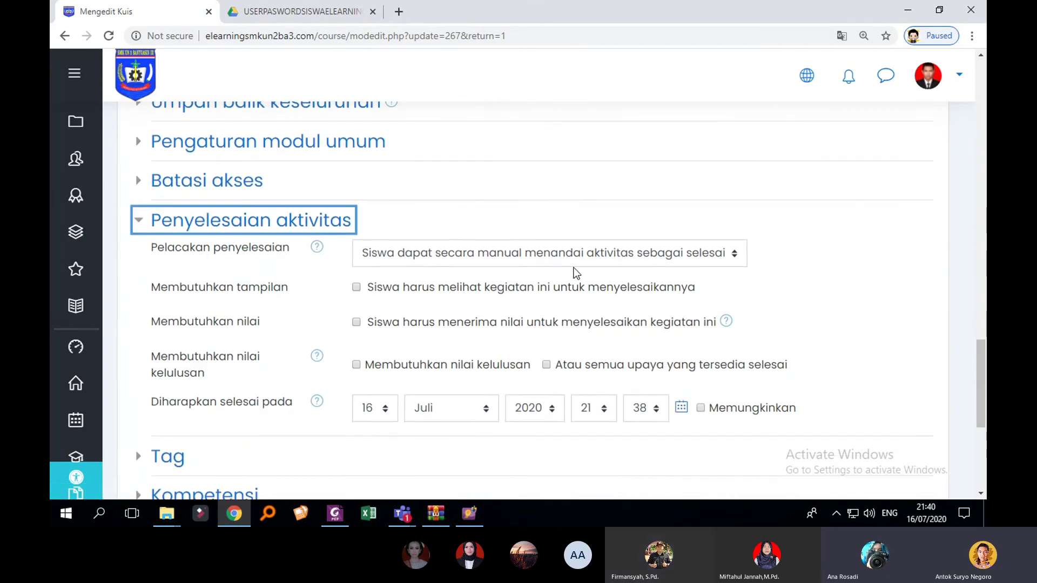
pyautogui.click(613, 257)
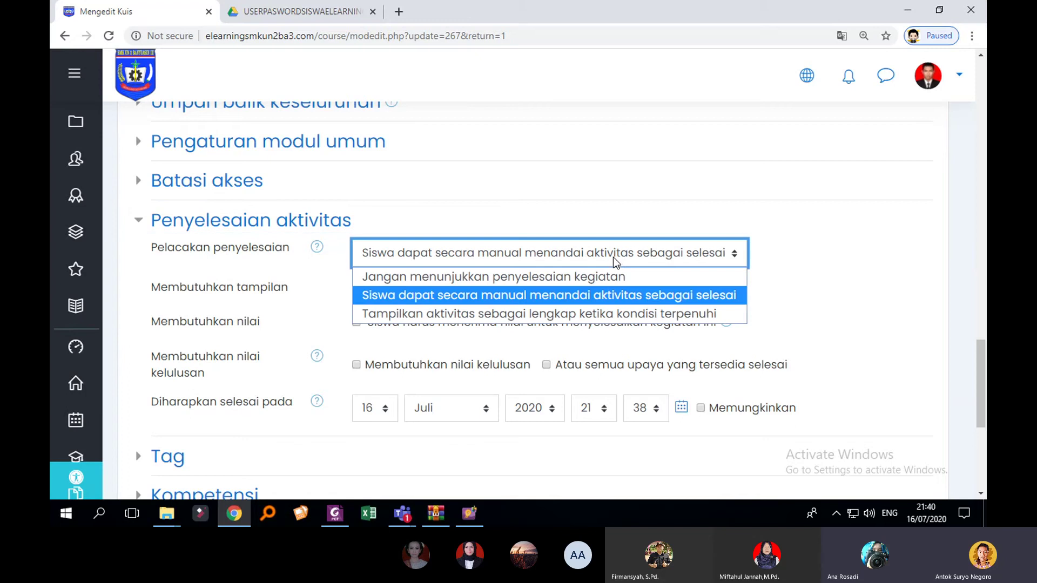
pyautogui.click(645, 242)
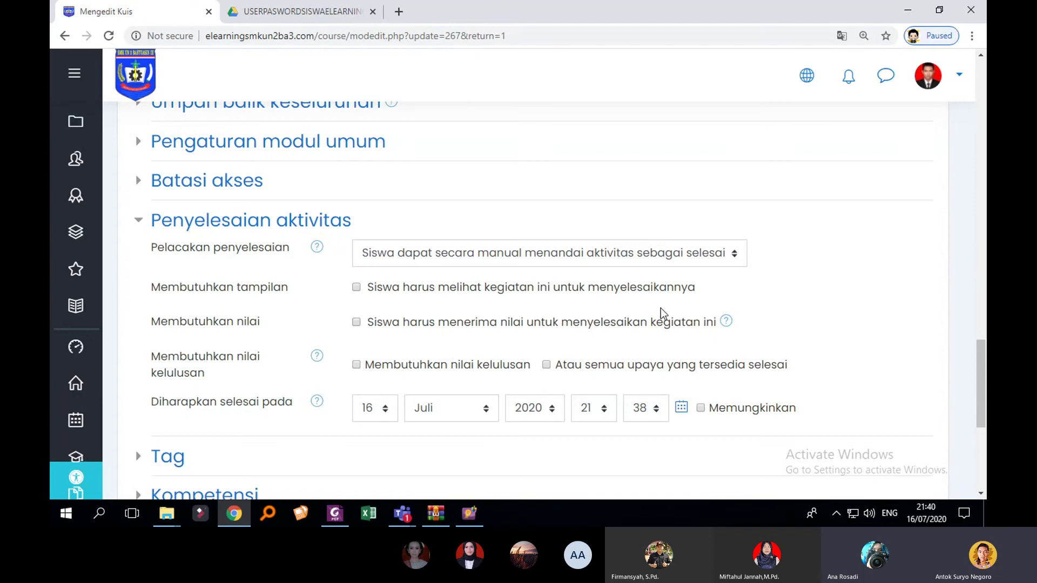
pyautogui.scroll(6, 662, 313)
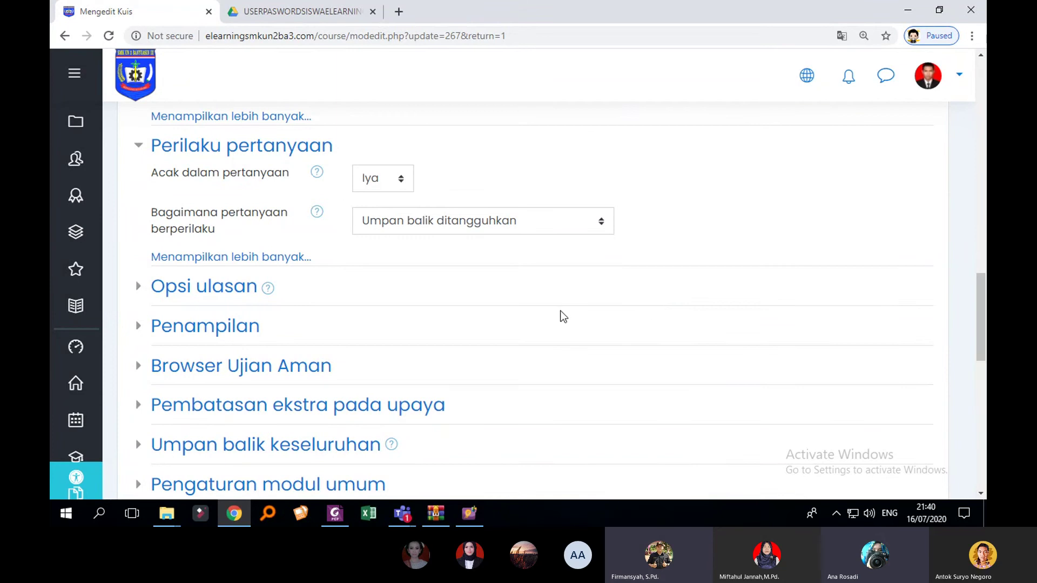
pyautogui.scroll(9, 561, 316)
pyautogui.scroll(5, 561, 316)
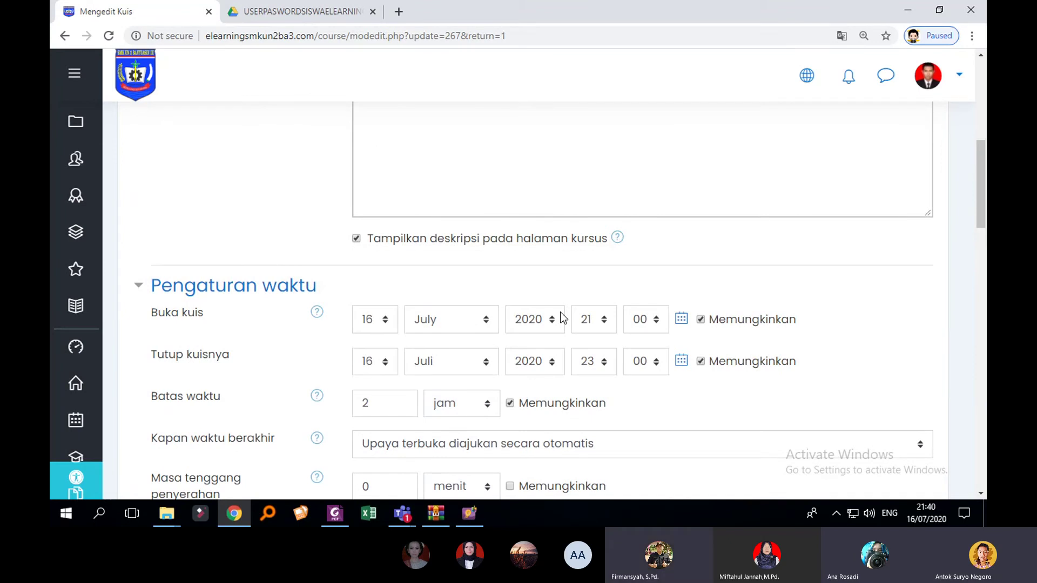
pyautogui.click(167, 513)
pyautogui.click(844, 289)
pyautogui.scroll(10, 853, 288)
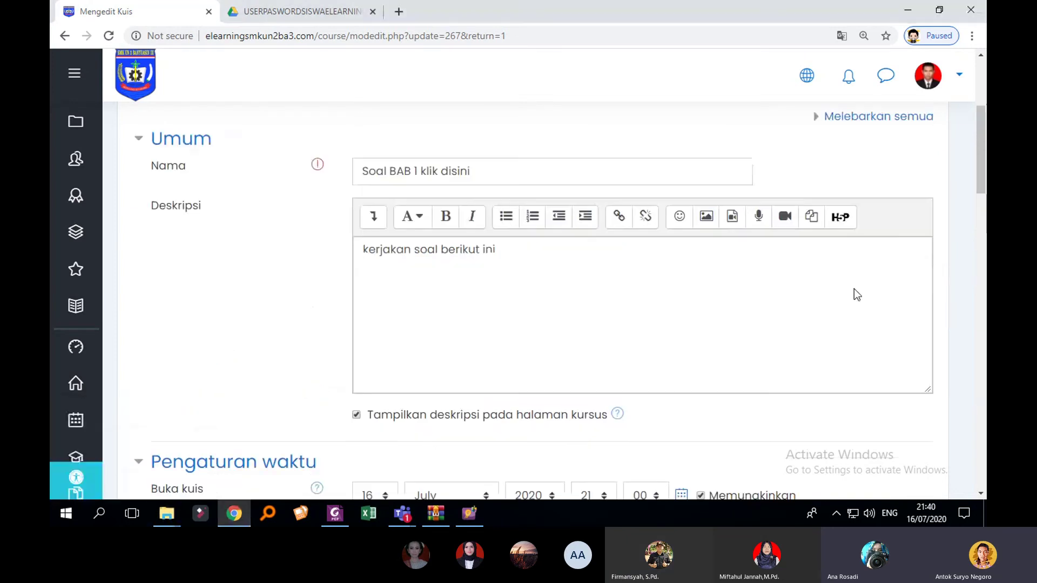
pyautogui.scroll(1, 855, 290)
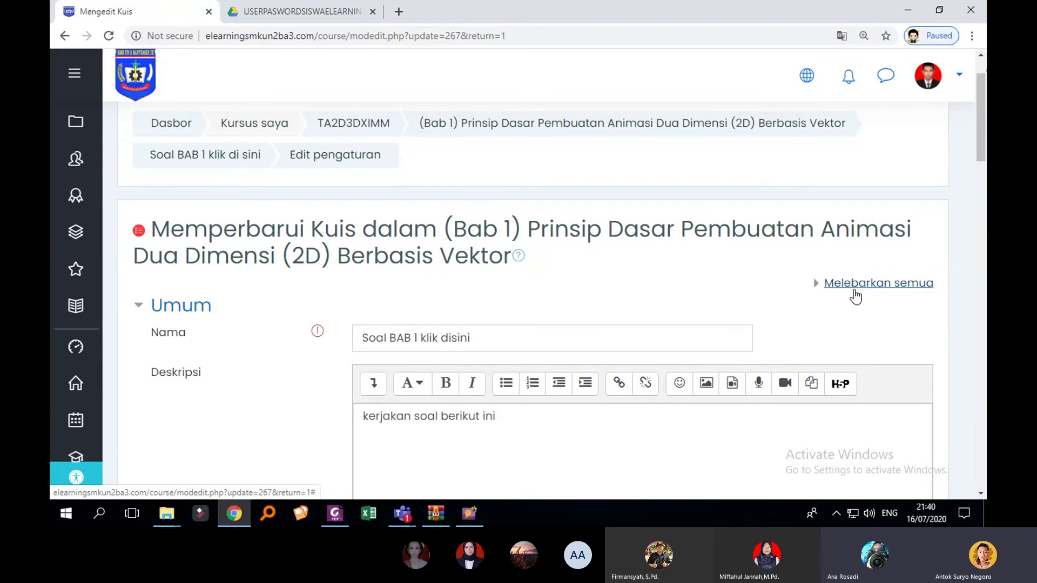
pyautogui.scroll(-10, 764, 298)
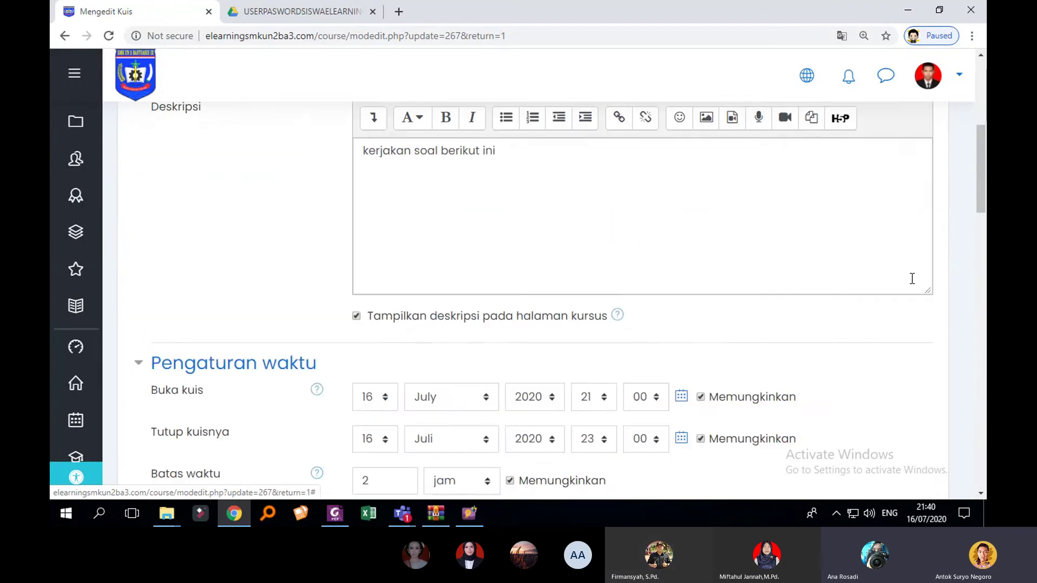
pyautogui.scroll(-4, 648, 312)
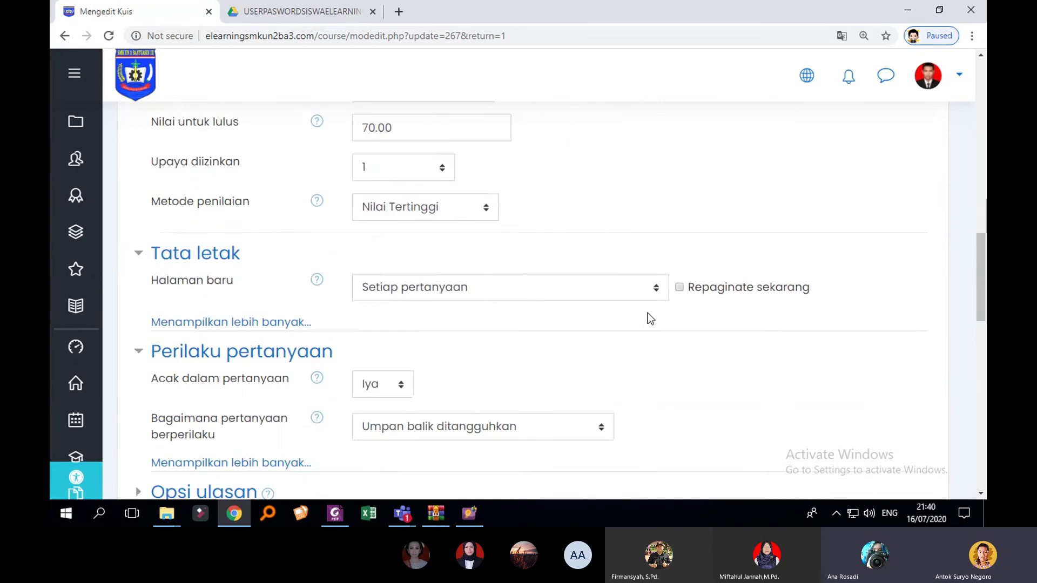
pyautogui.scroll(2, 647, 313)
pyautogui.scroll(12, 647, 313)
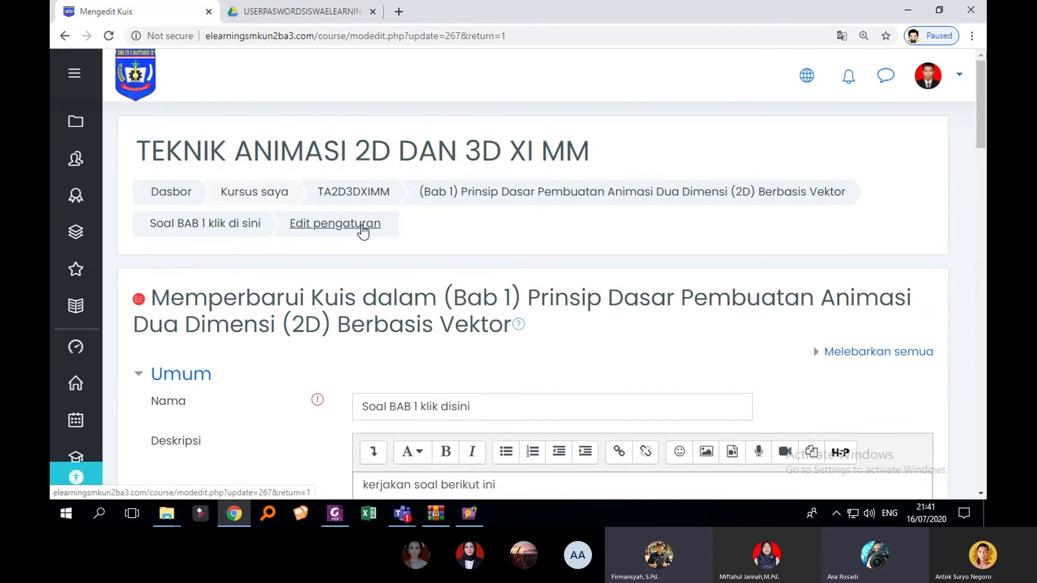
pyautogui.scroll(-6, 432, 243)
pyautogui.scroll(-3, 511, 262)
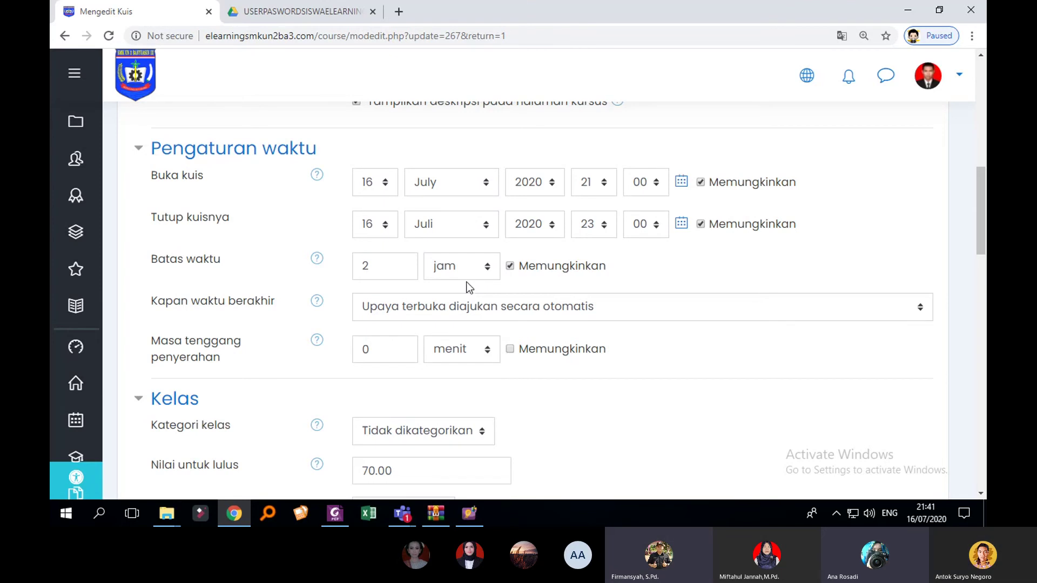
pyautogui.scroll(8, 467, 283)
pyautogui.scroll(3, 471, 270)
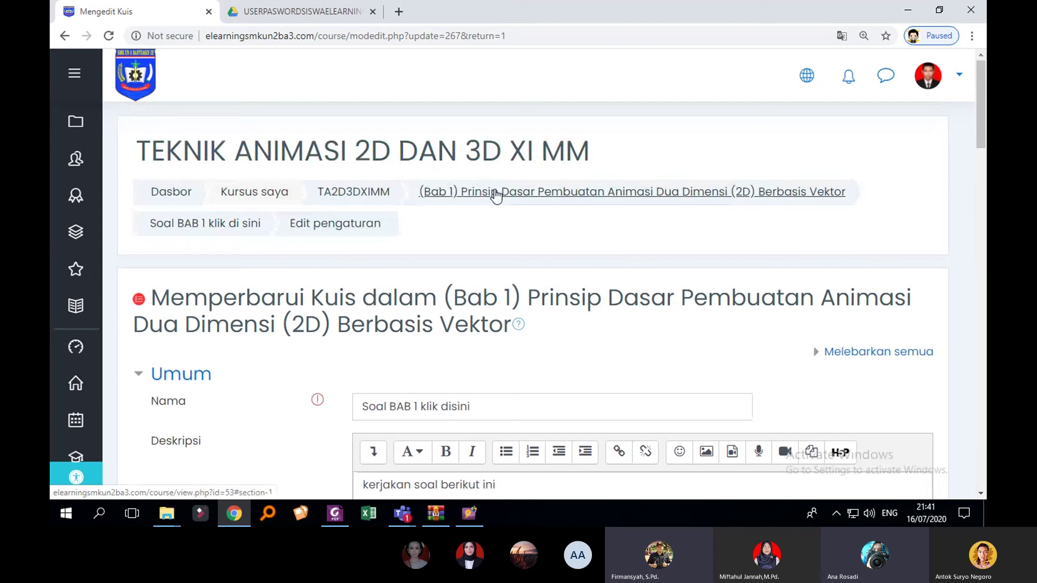
# Step: Leave the unsaved quiz settings and return to the TA2D3DXIMM course page
pyautogui.click(389, 198)
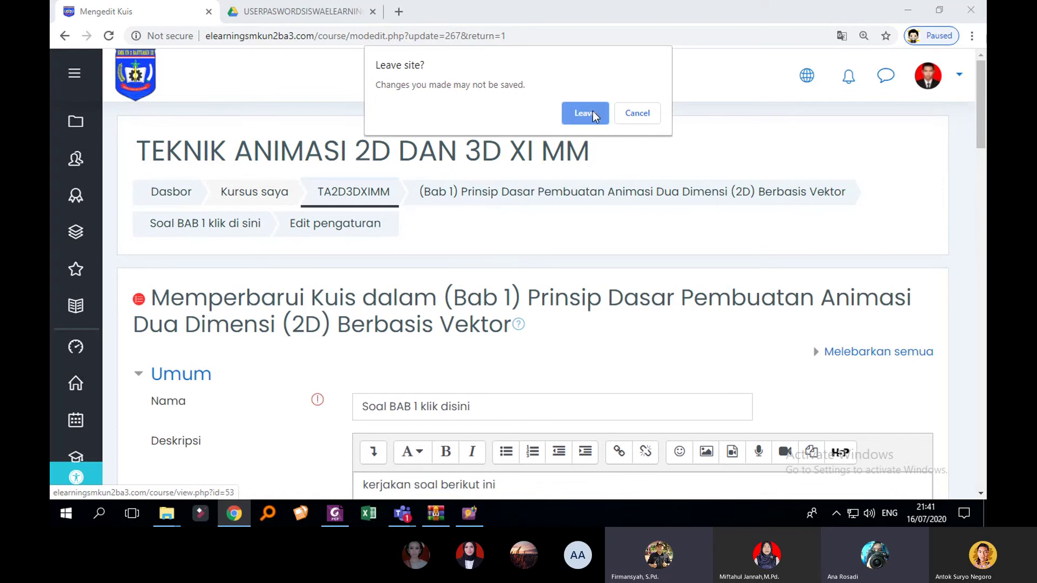
pyautogui.click(588, 111)
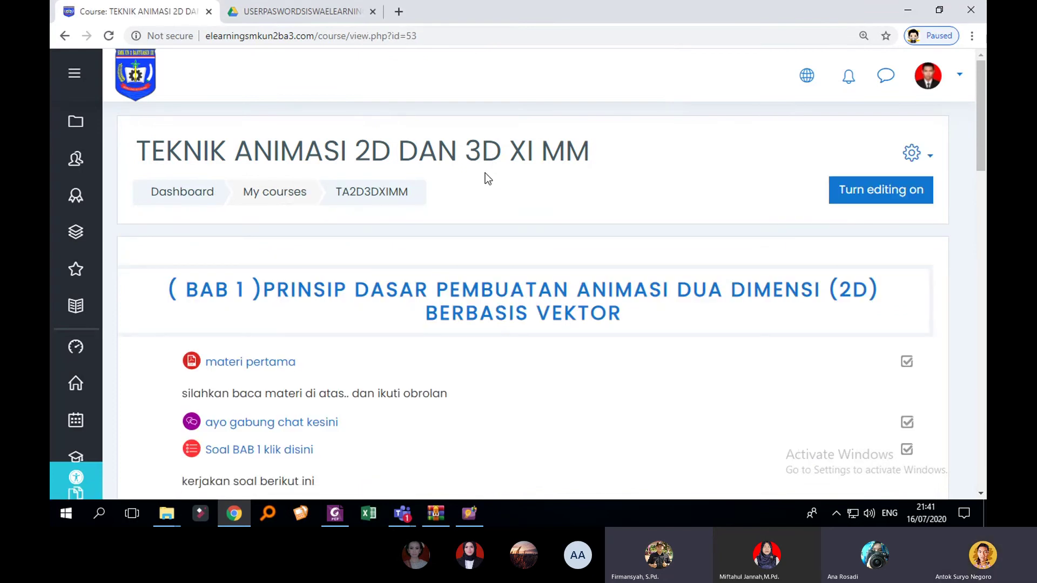
pyautogui.scroll(-4, 386, 282)
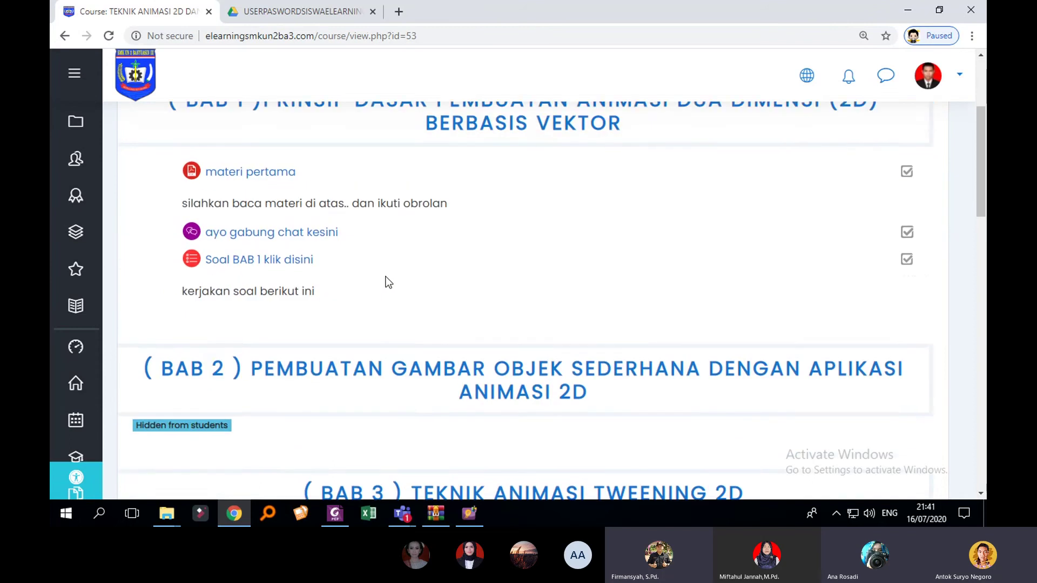
pyautogui.scroll(2, 388, 281)
pyautogui.scroll(-1, 384, 317)
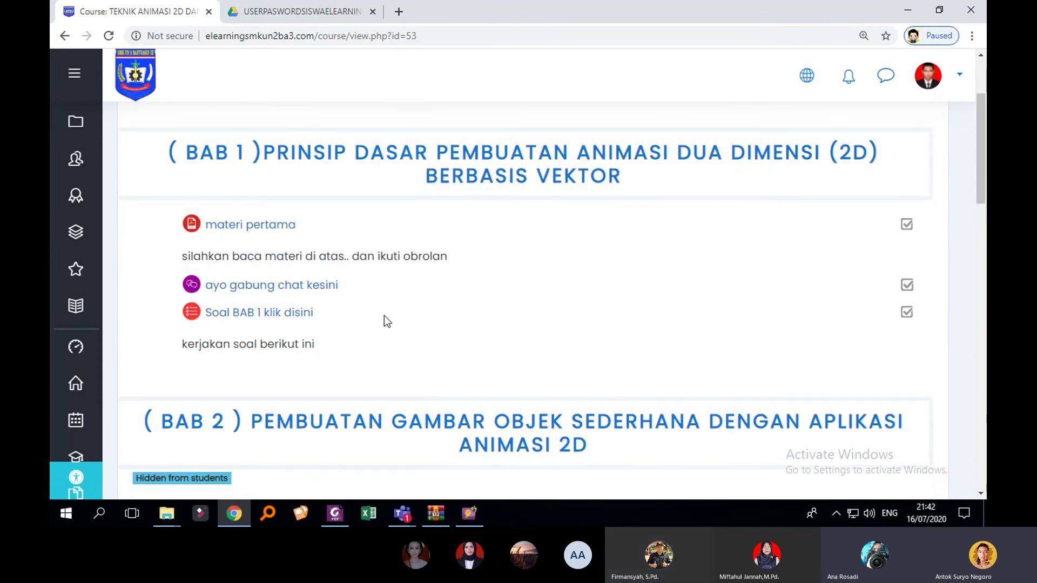
# Step: Open the Soal BAB 1 klik disini quiz page and its administration menu
pyautogui.click(299, 314)
pyautogui.scroll(-2, 682, 282)
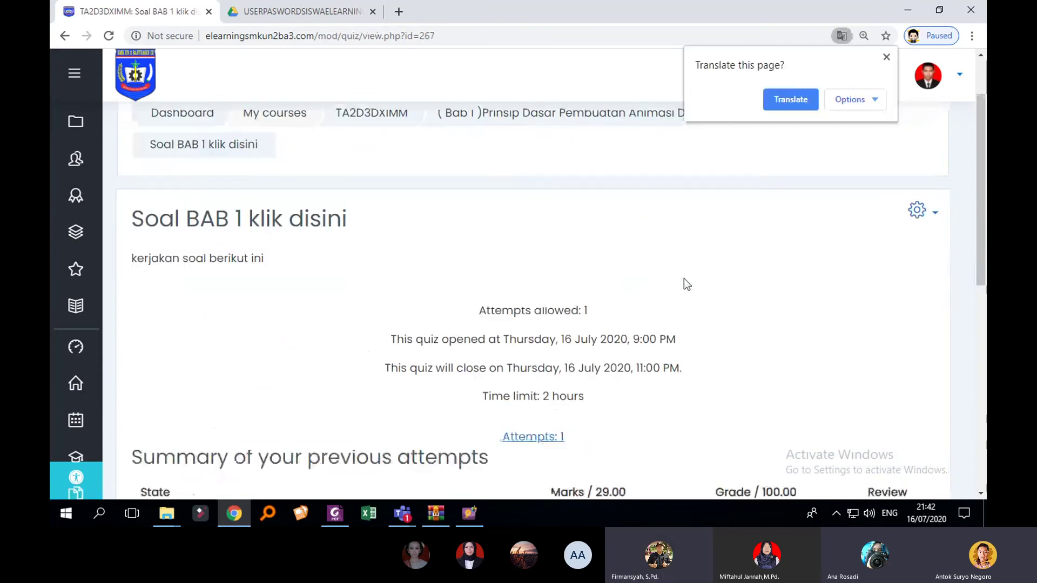
pyautogui.scroll(2, 721, 308)
pyautogui.scroll(-3, 666, 343)
pyautogui.scroll(-2, 648, 378)
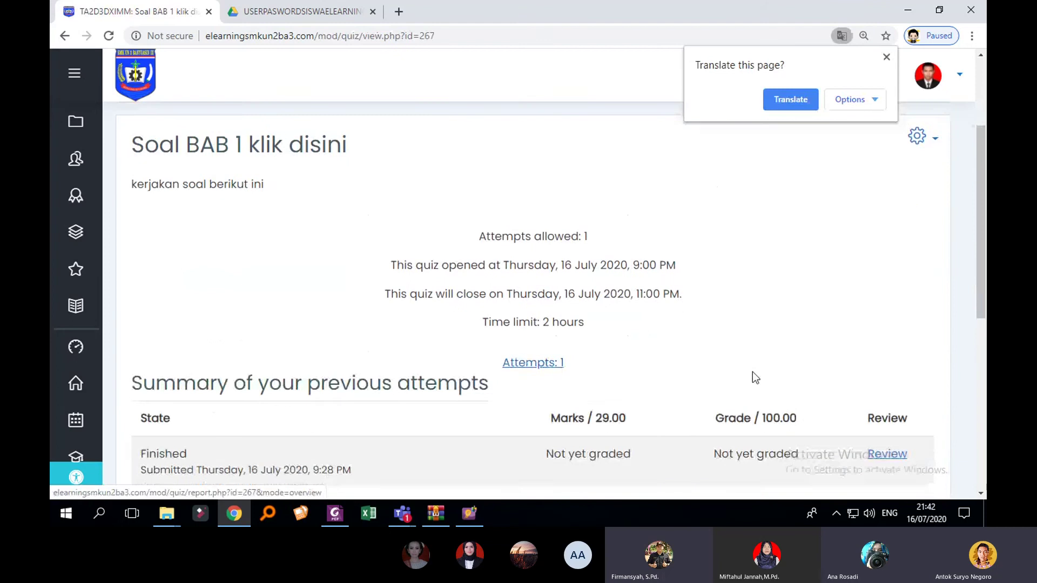
pyautogui.scroll(3, 864, 286)
pyautogui.click(918, 221)
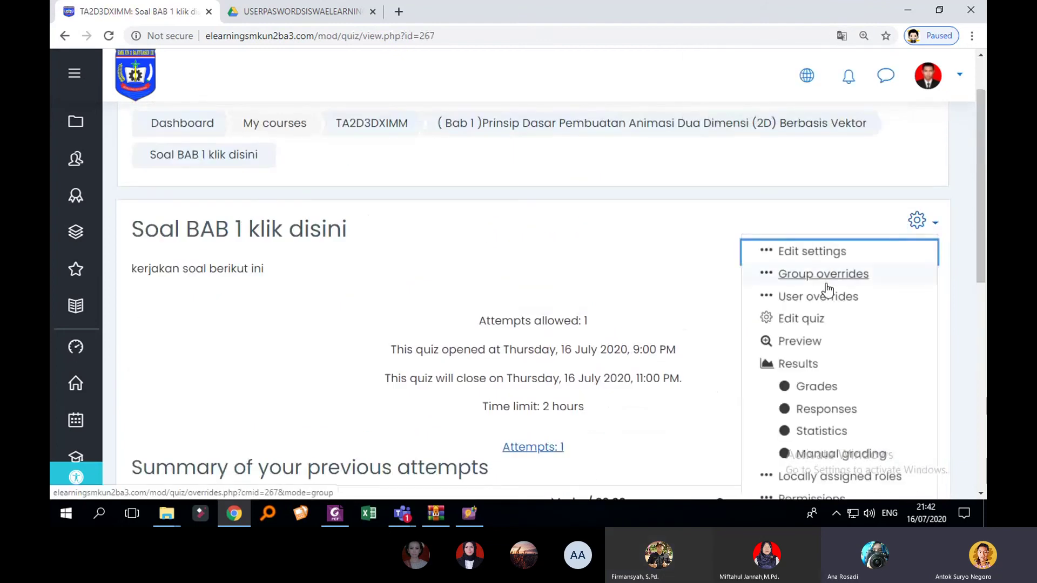
# Step: Open the Edit quiz page for Soal BAB 1 klik disini and review its 29 questions
pyautogui.click(807, 319)
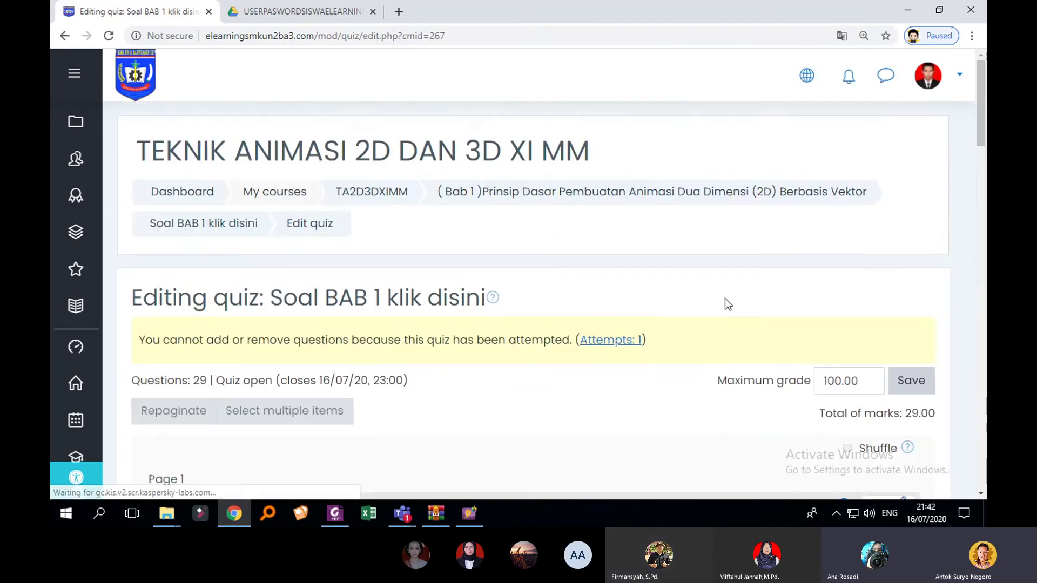
pyautogui.scroll(-2, 725, 298)
pyautogui.scroll(-1, 858, 308)
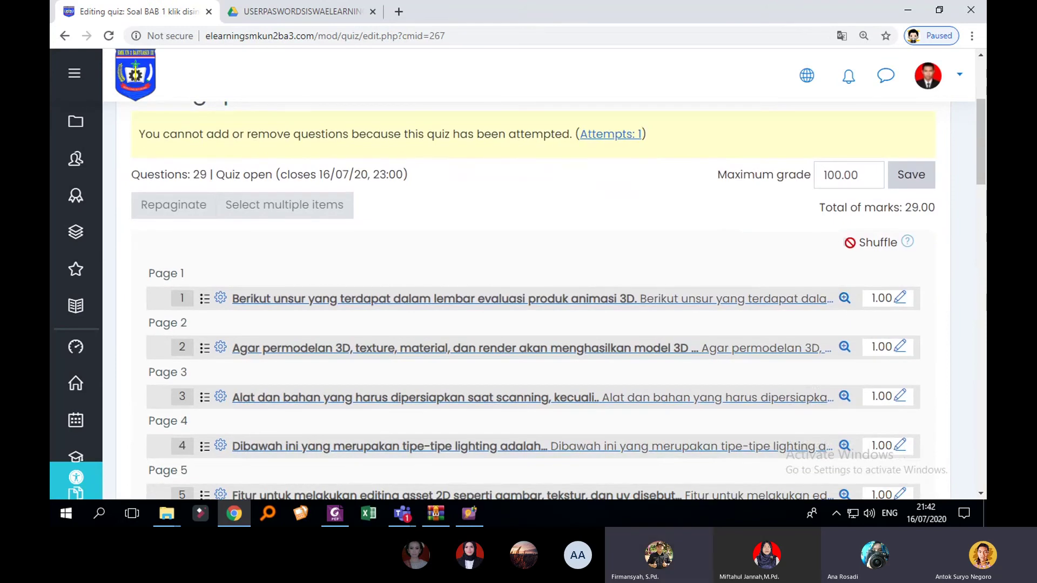
pyautogui.scroll(2, 848, 244)
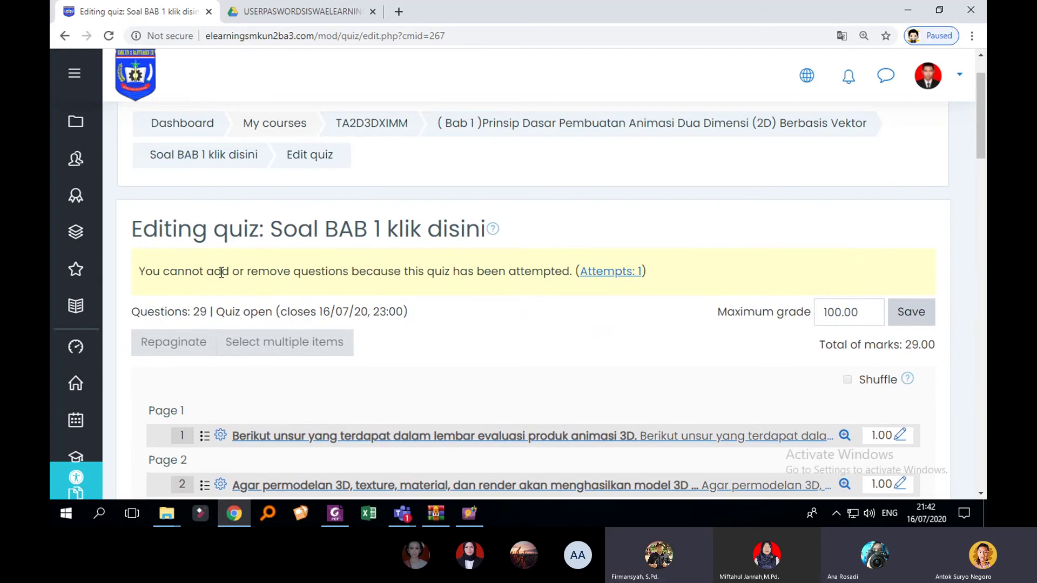
pyautogui.moveTo(222, 272); pyautogui.dragTo(508, 278)
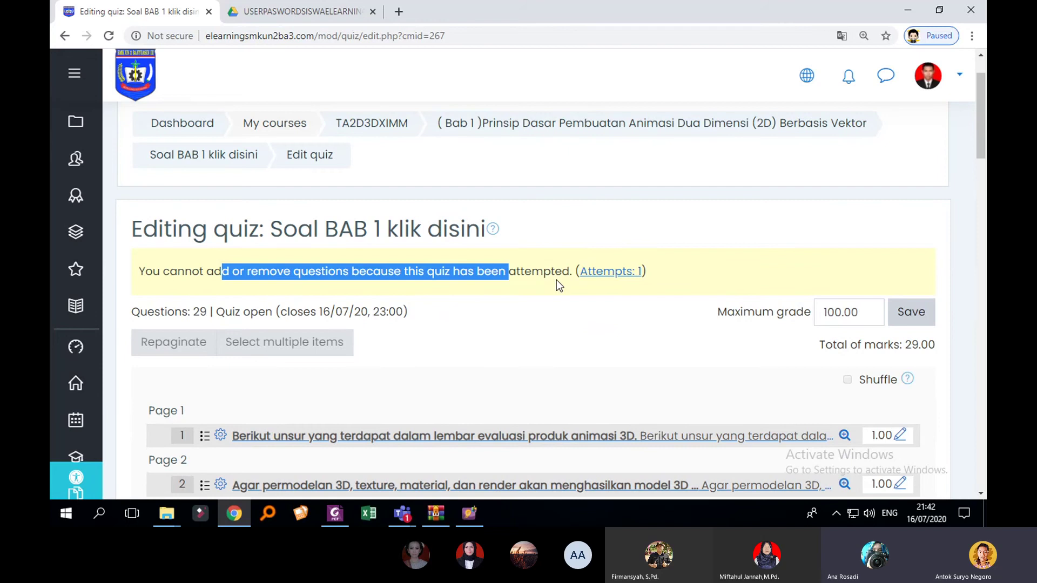
pyautogui.scroll(-1, 578, 282)
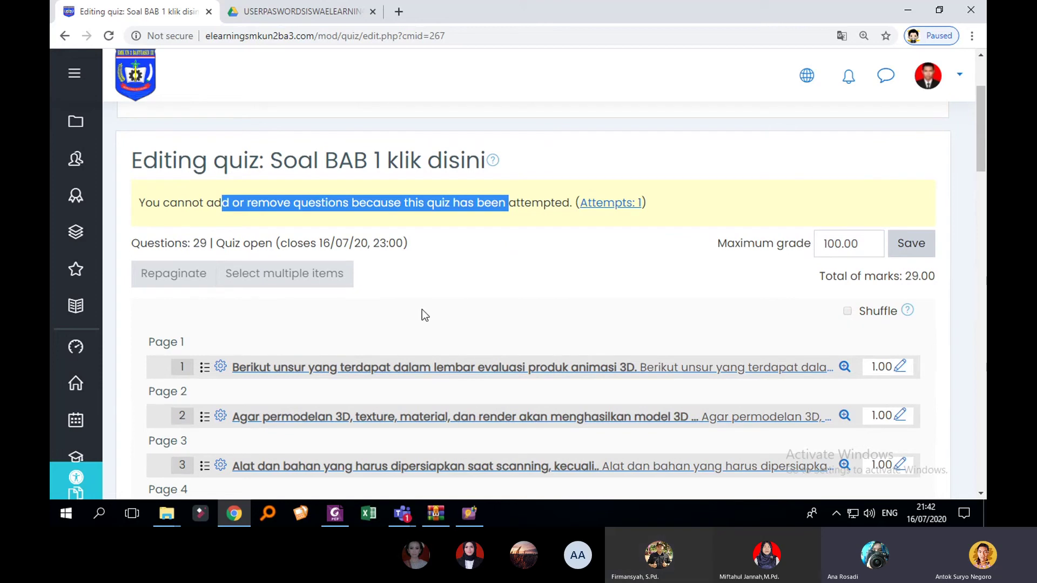
pyautogui.scroll(3, 259, 227)
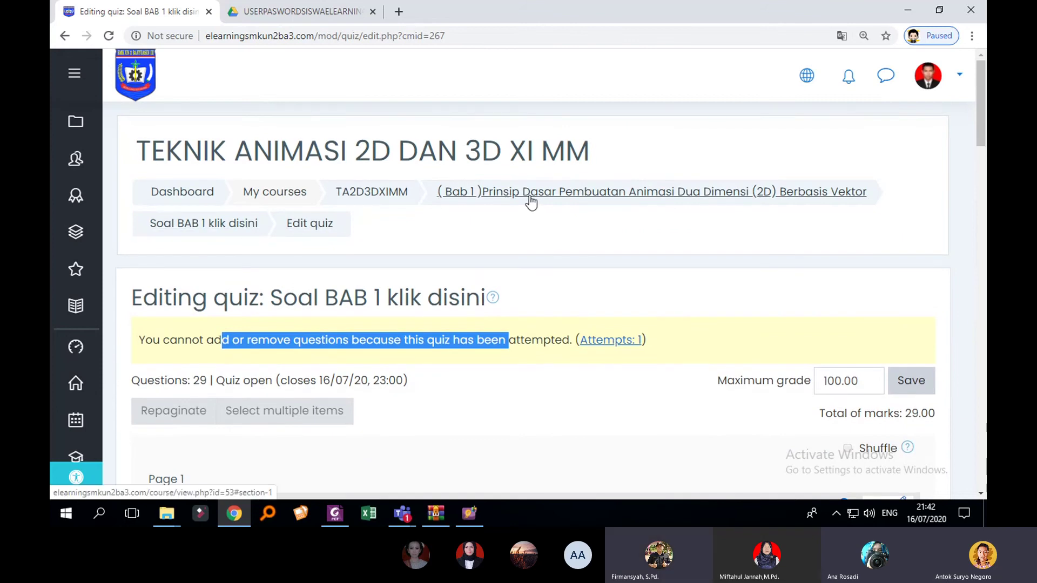
# Step: From the TA2D3DXIMM course page, open the quiz's 'Attempts: 1' results report
pyautogui.click(378, 193)
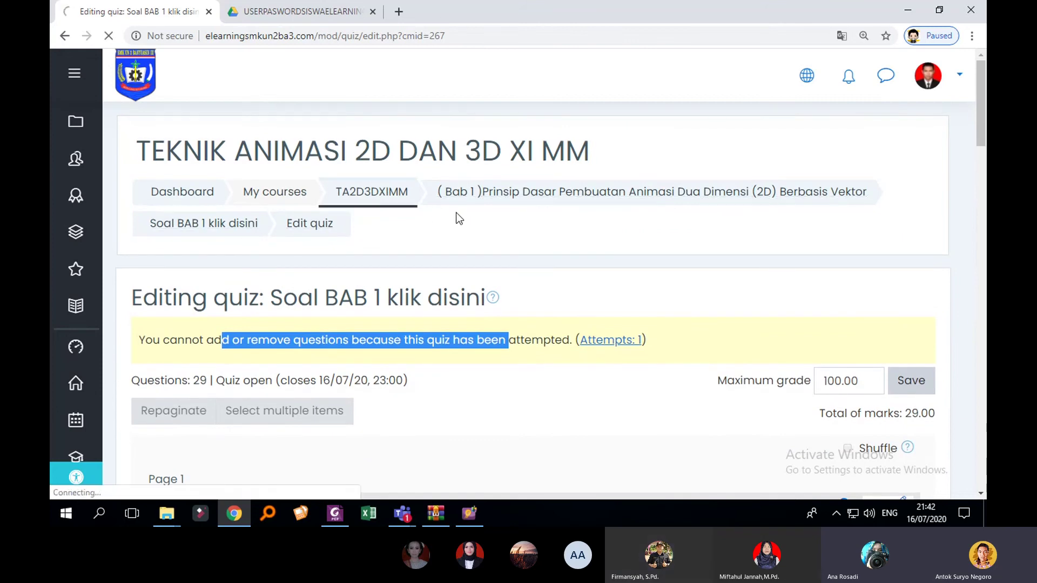
pyautogui.scroll(-3, 542, 182)
pyautogui.scroll(2, 518, 205)
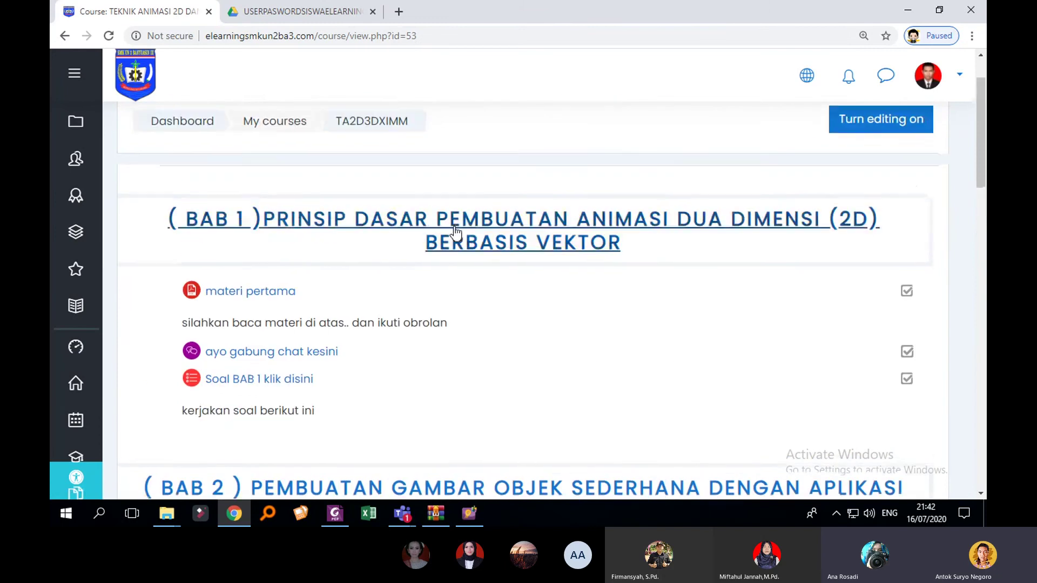
pyautogui.scroll(-1, 298, 359)
pyautogui.click(326, 319)
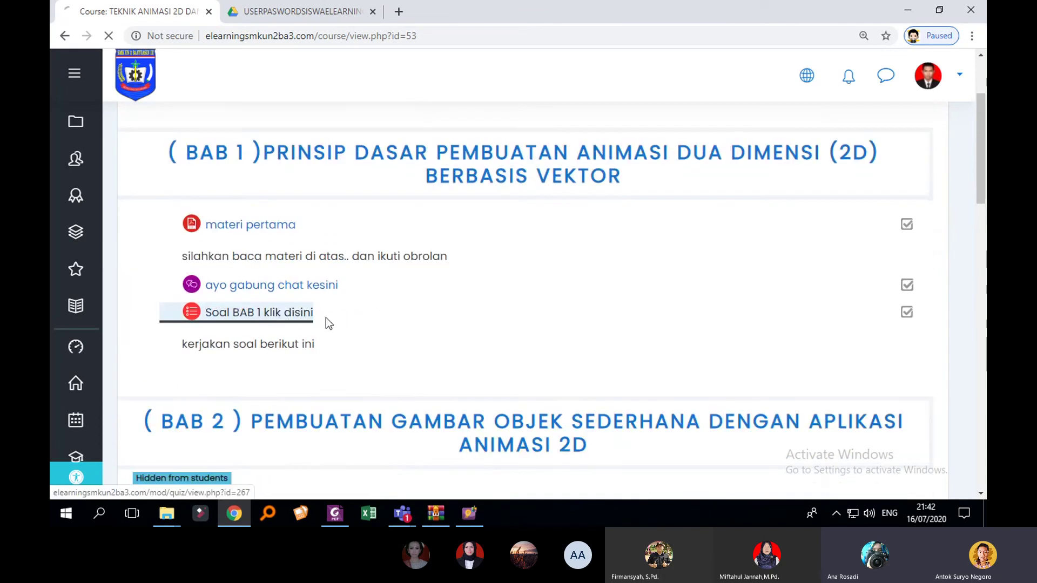
pyautogui.scroll(-2, 445, 289)
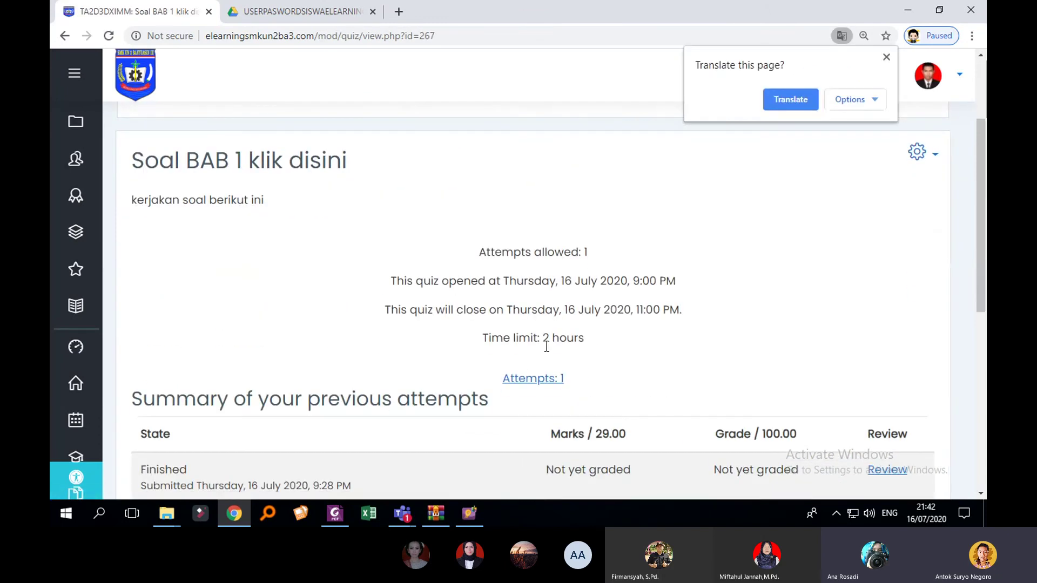
pyautogui.click(532, 378)
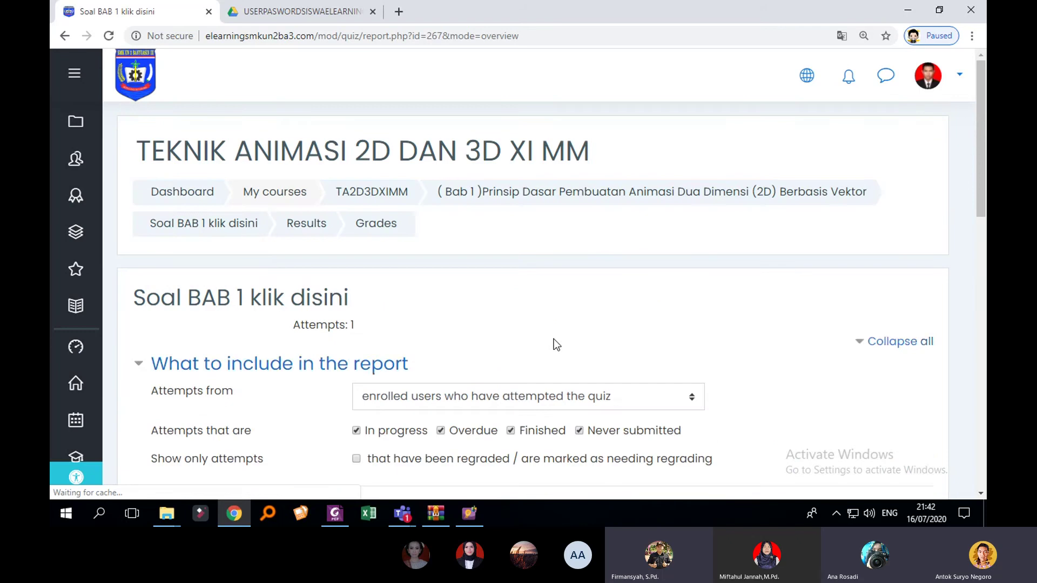
# Step: Review the single-attempt results report, then return to the TA2D3DXIMM course page
pyautogui.scroll(-5, 552, 339)
pyautogui.scroll(-3, 484, 319)
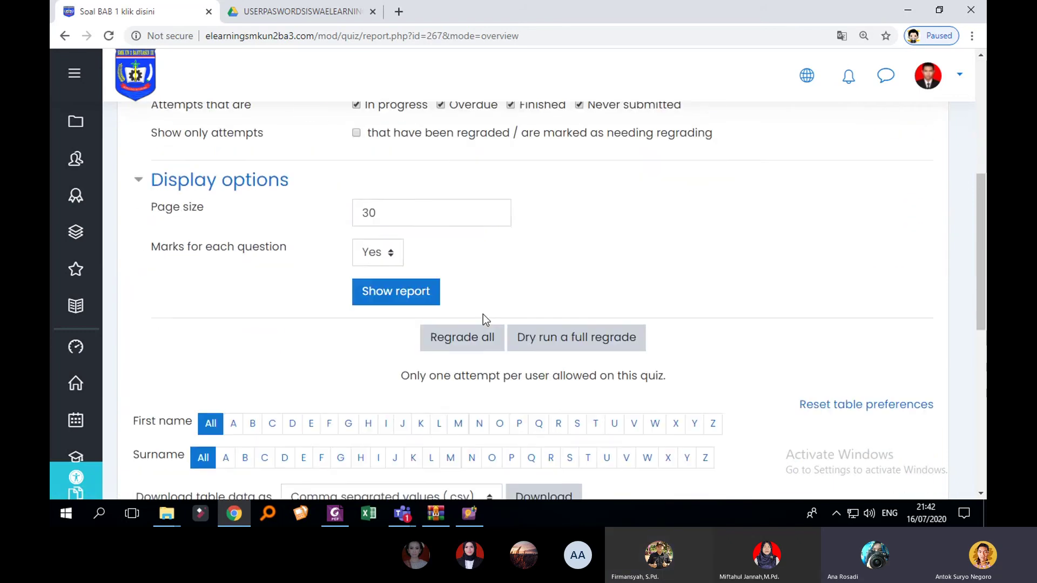
pyautogui.scroll(2, 412, 306)
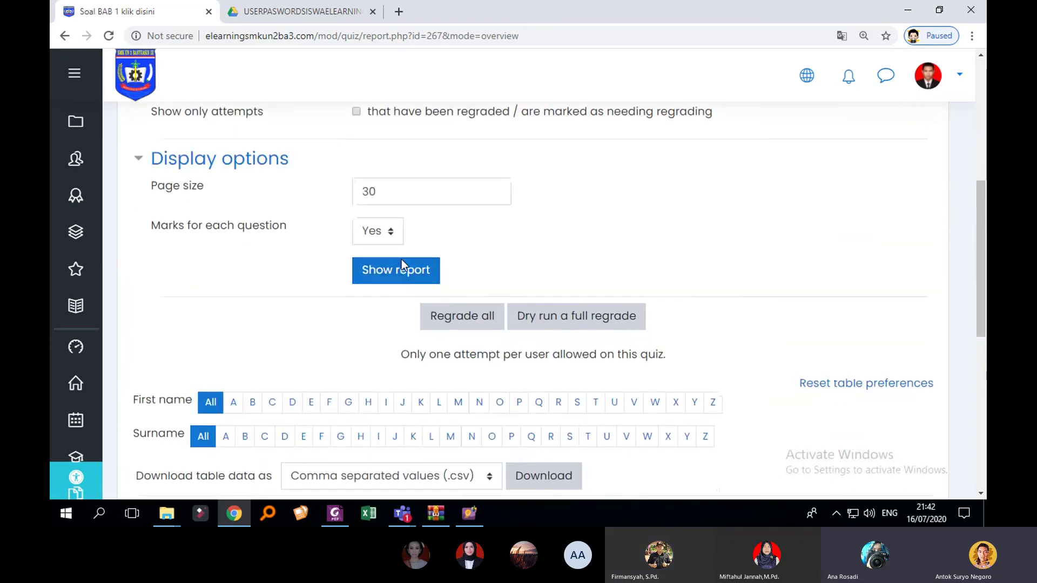
pyautogui.scroll(-3, 430, 271)
pyautogui.scroll(7, 505, 278)
pyautogui.scroll(3, 539, 283)
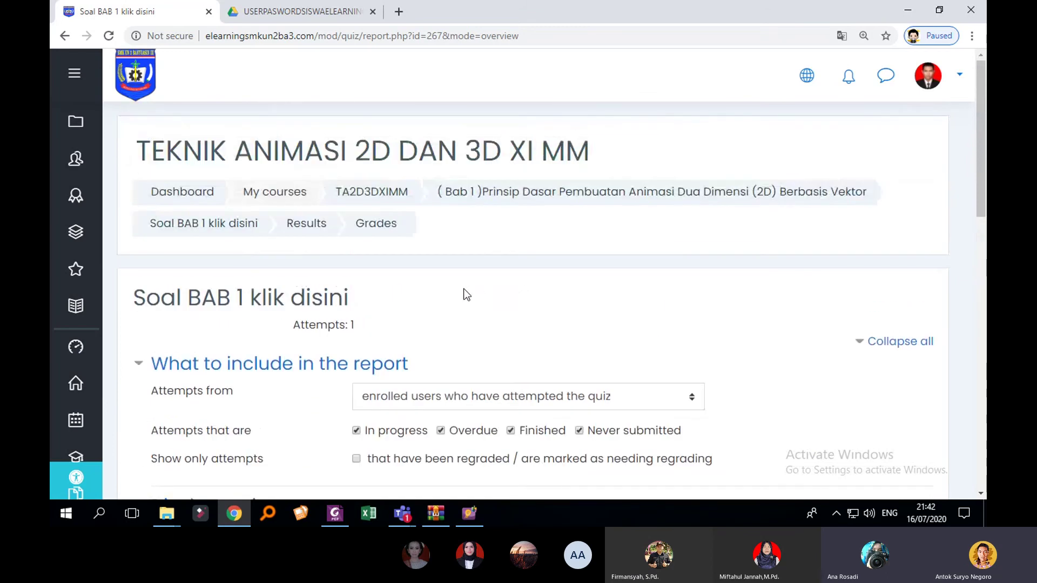
pyautogui.click(402, 200)
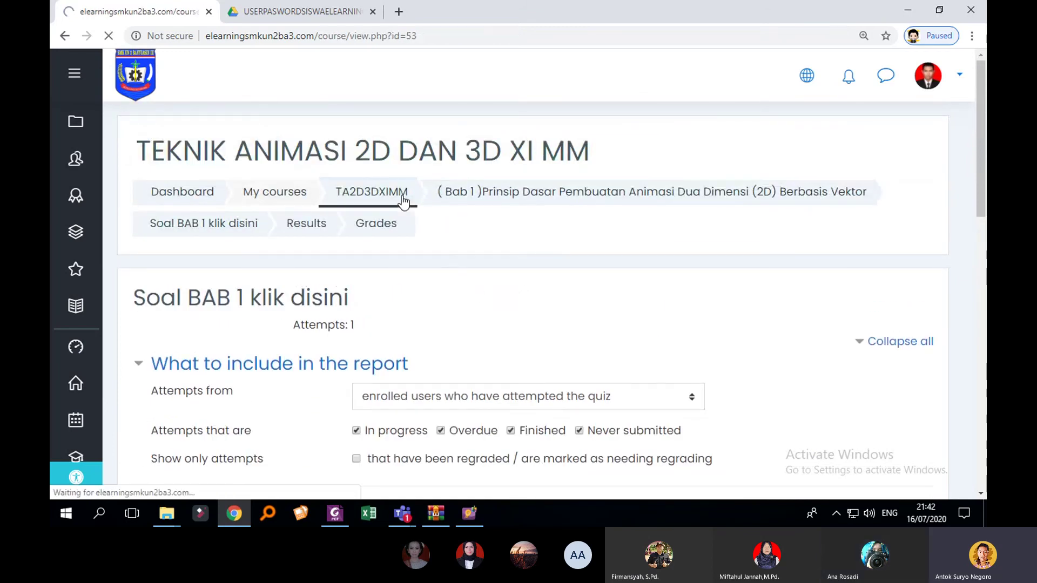
# Step: Reopen the Soal BAB 1 klik disini quiz from the course page
pyautogui.scroll(-3, 481, 272)
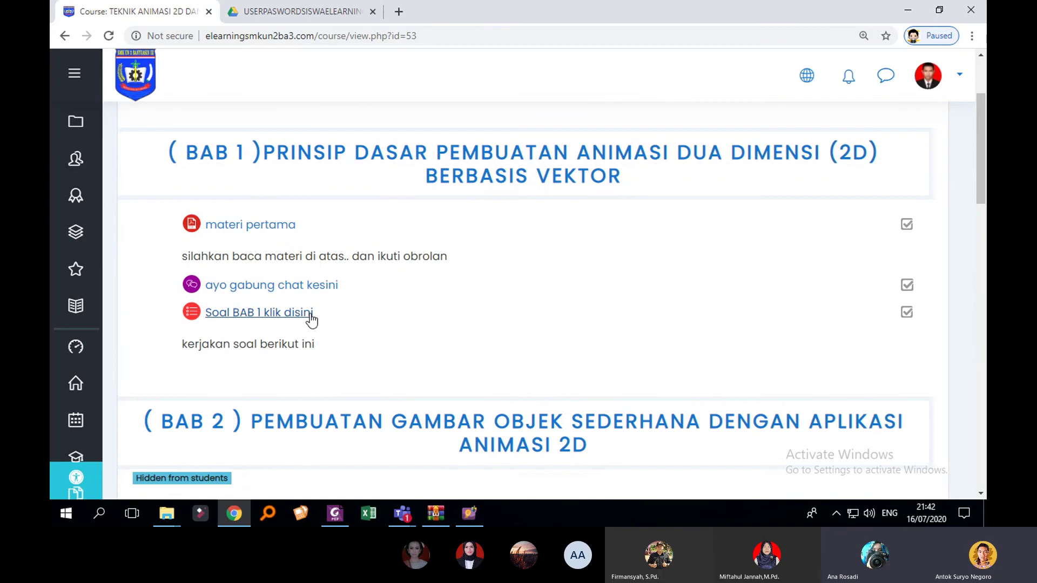
pyautogui.click(309, 319)
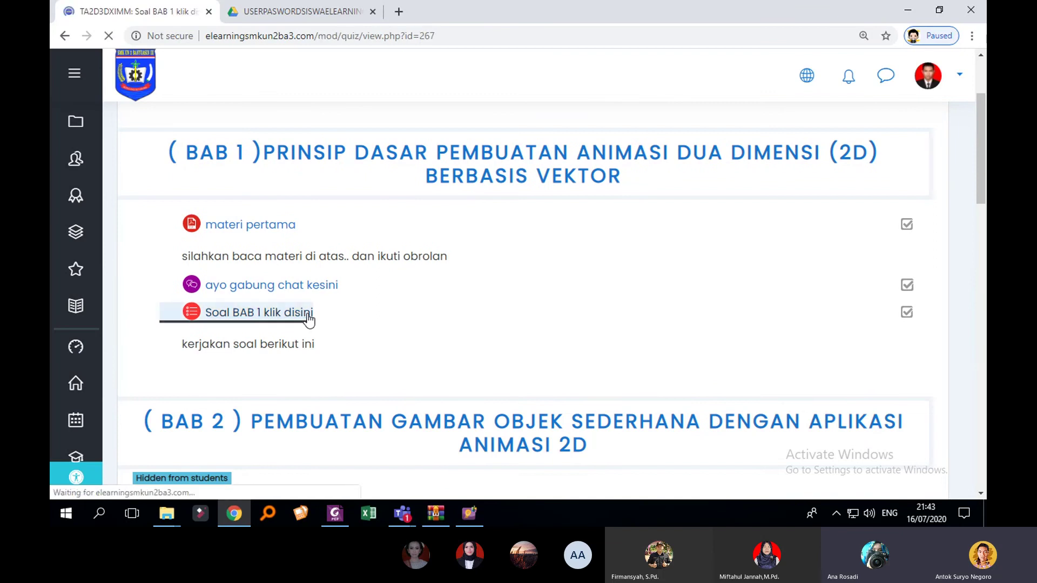
pyautogui.scroll(-4, 426, 313)
pyautogui.scroll(3, 484, 311)
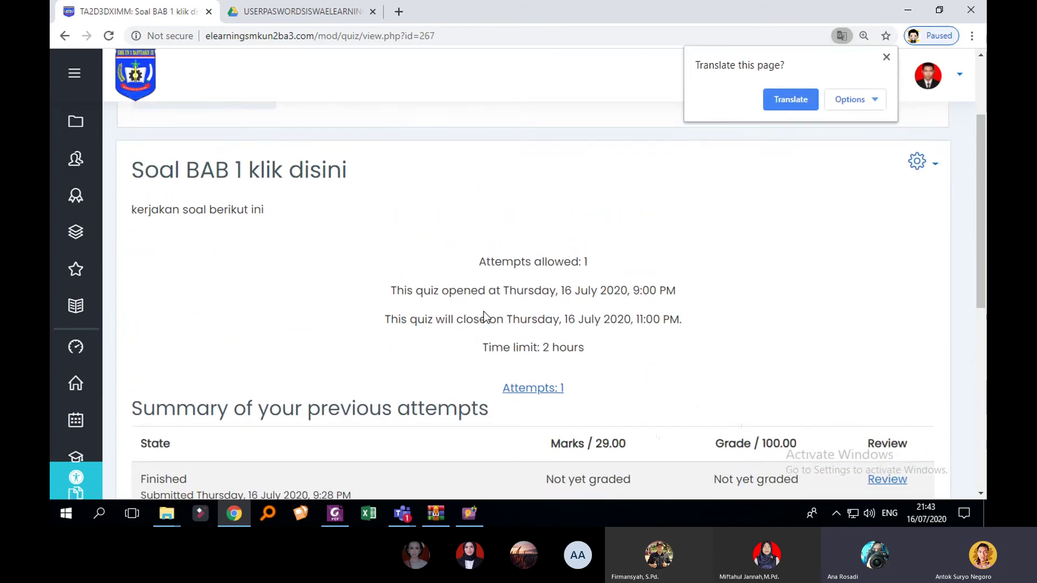
pyautogui.scroll(-2, 485, 312)
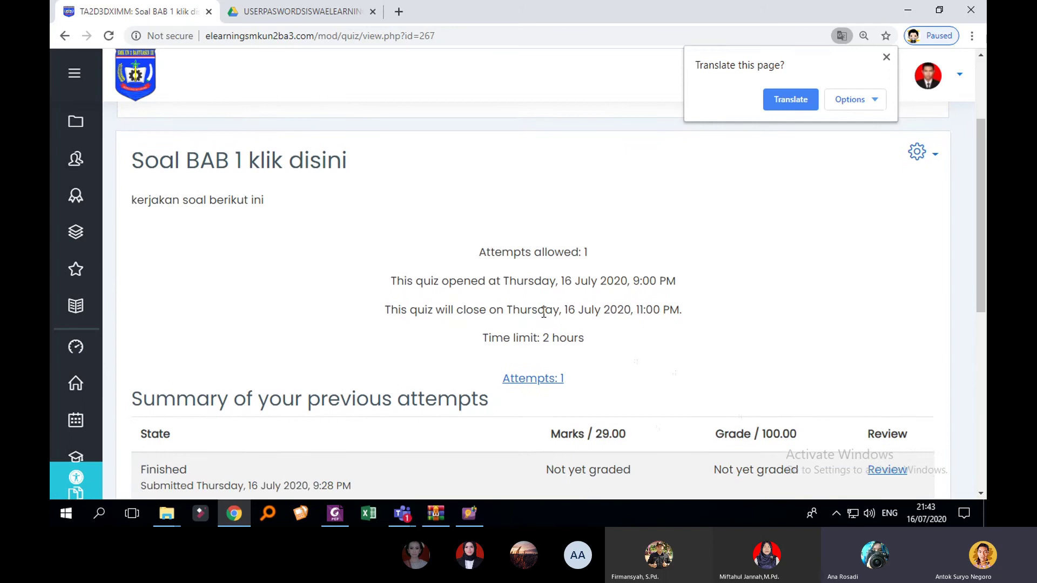
pyautogui.scroll(-4, 729, 318)
pyautogui.scroll(7, 919, 271)
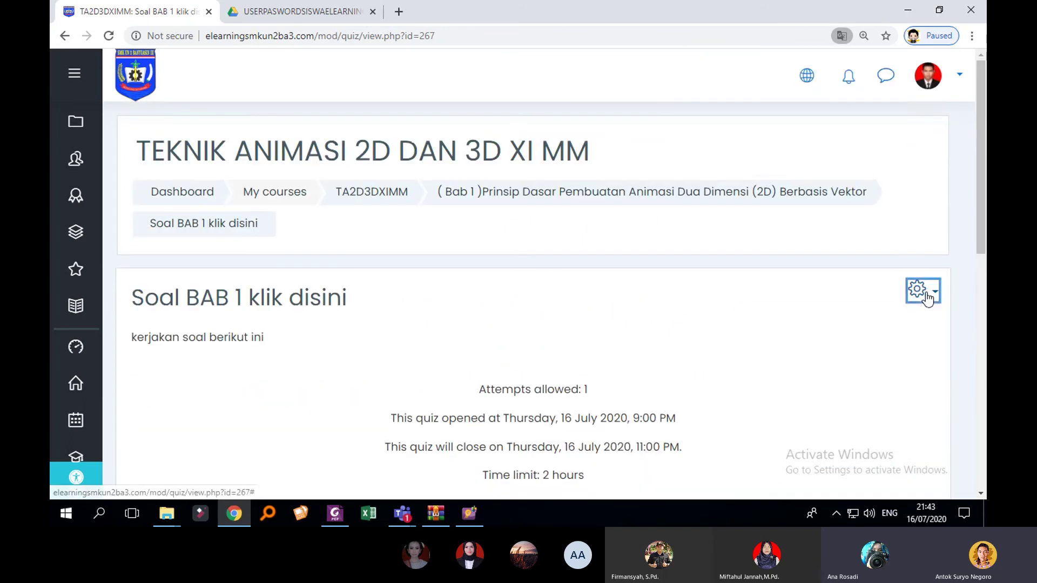
# Step: Open the quiz's administration menu and browse its results, responses and manual grading items
pyautogui.click(917, 287)
pyautogui.scroll(-1, 920, 307)
pyautogui.scroll(-3, 912, 309)
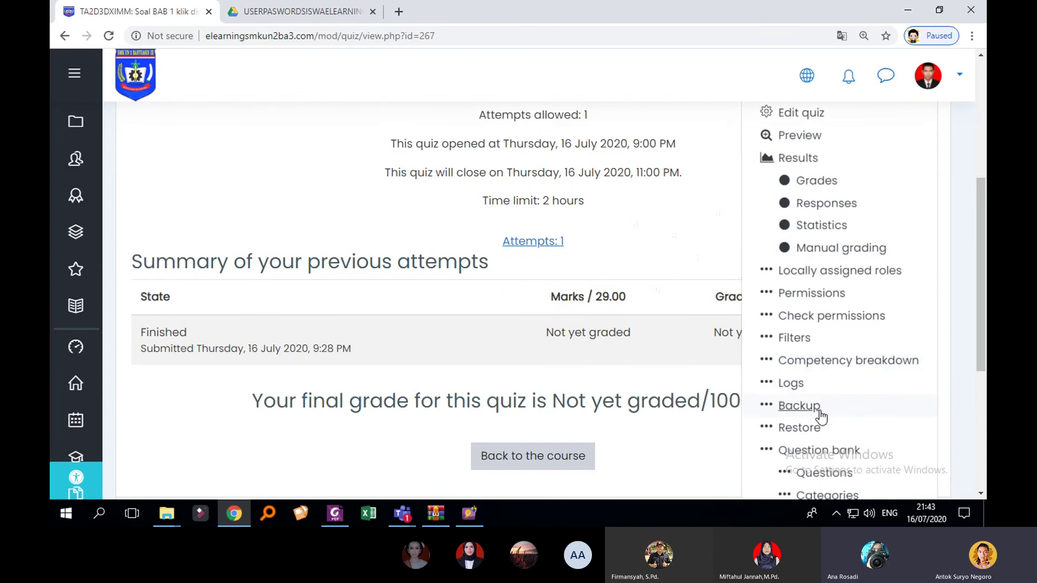
pyautogui.scroll(-2, 807, 421)
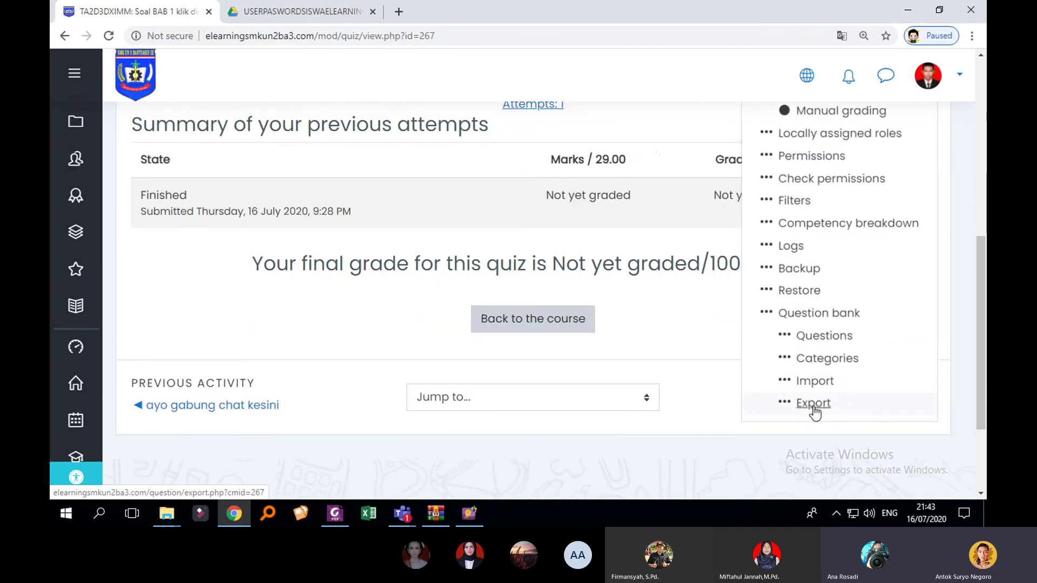
pyautogui.scroll(3, 817, 367)
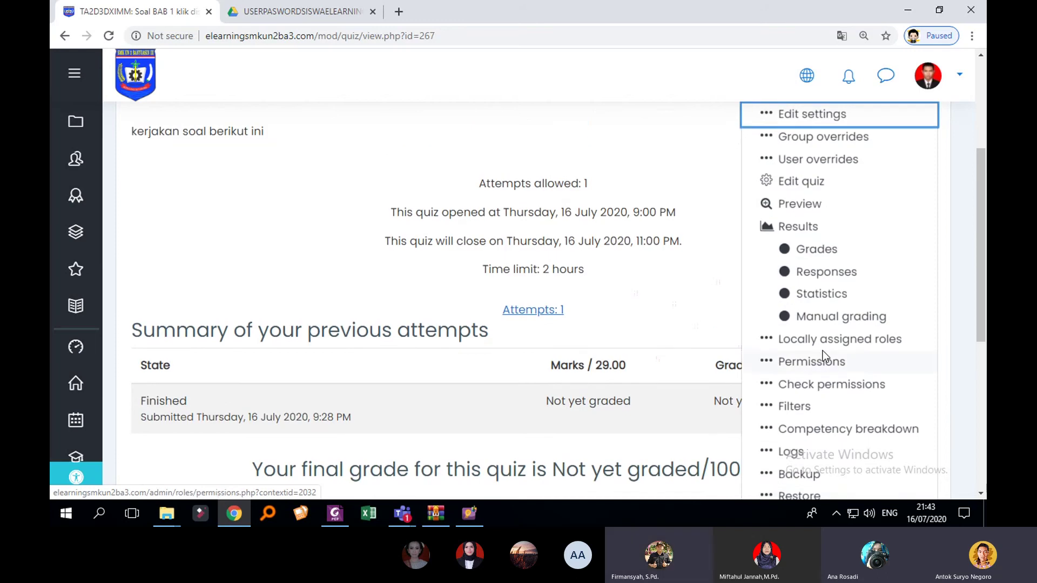
pyautogui.scroll(2, 823, 351)
pyautogui.scroll(-1, 825, 351)
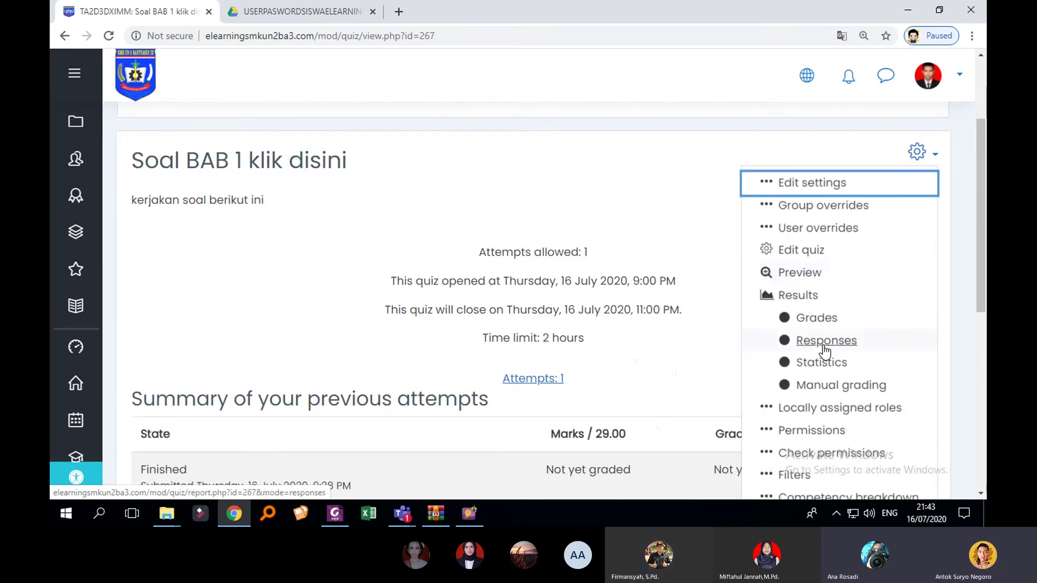
pyautogui.scroll(1, 823, 348)
pyautogui.scroll(-1, 621, 376)
# Step: Open the attempts report, translate it into Indonesian, and leave the attempt filter unchanged
pyautogui.click(537, 379)
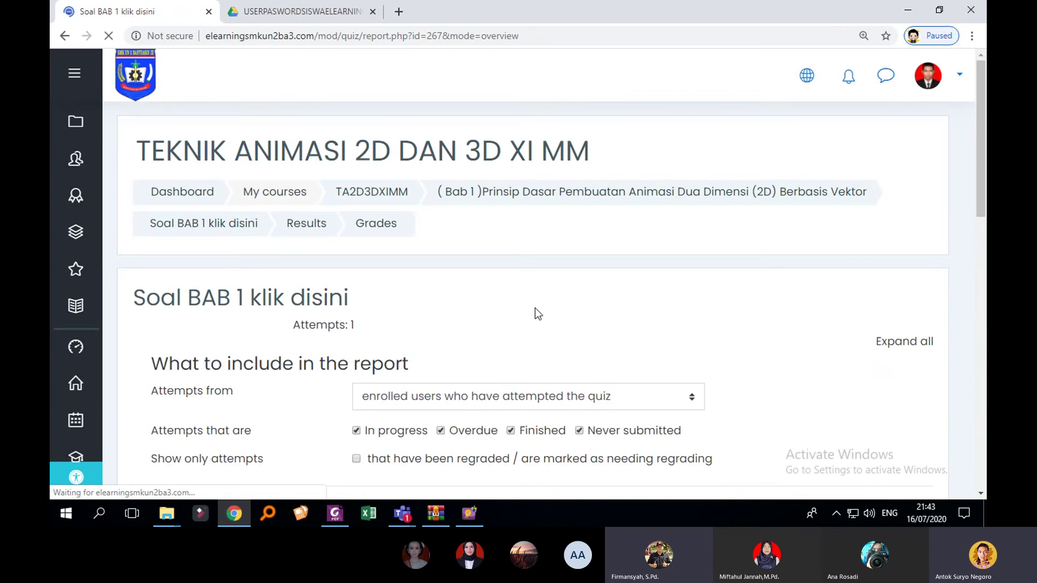
pyautogui.scroll(-2, 542, 297)
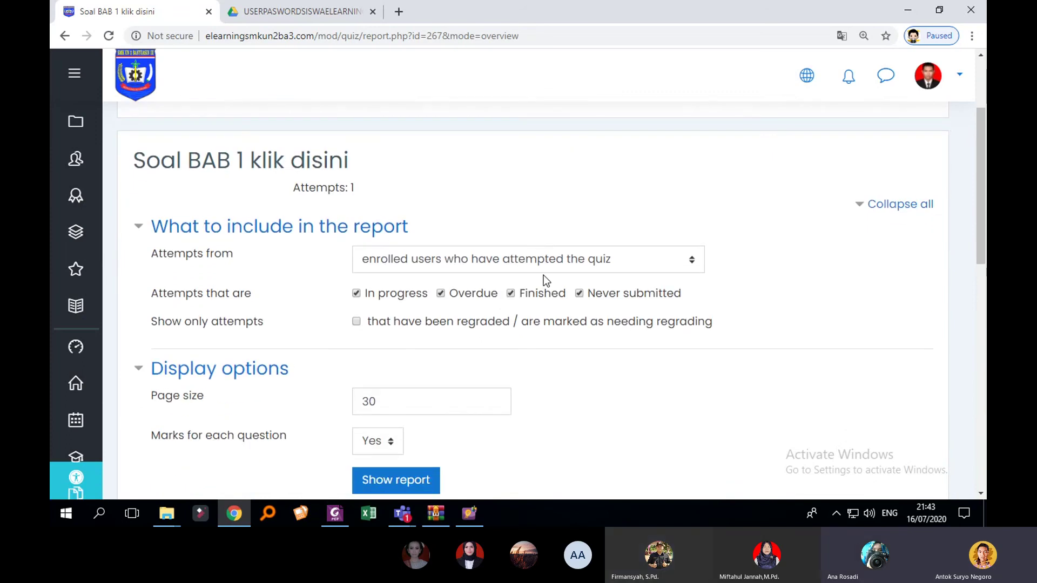
pyautogui.click(575, 260)
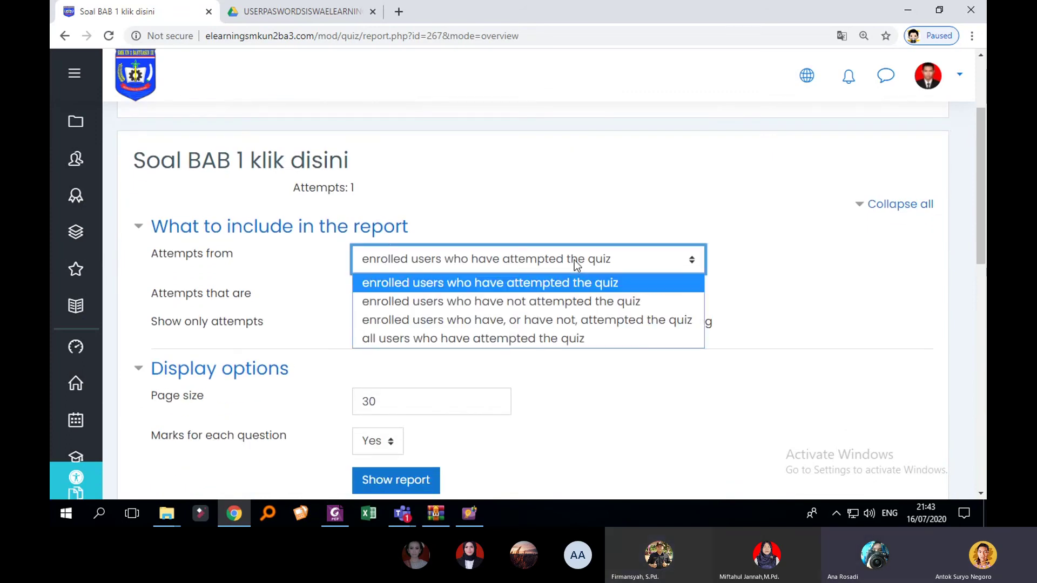
pyautogui.rightClick(730, 188)
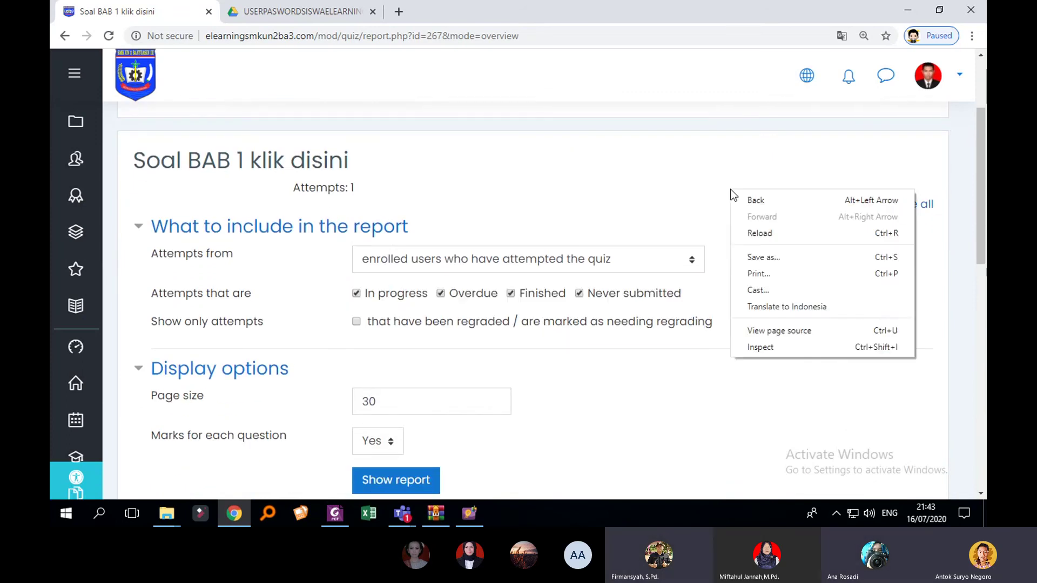
pyautogui.click(773, 305)
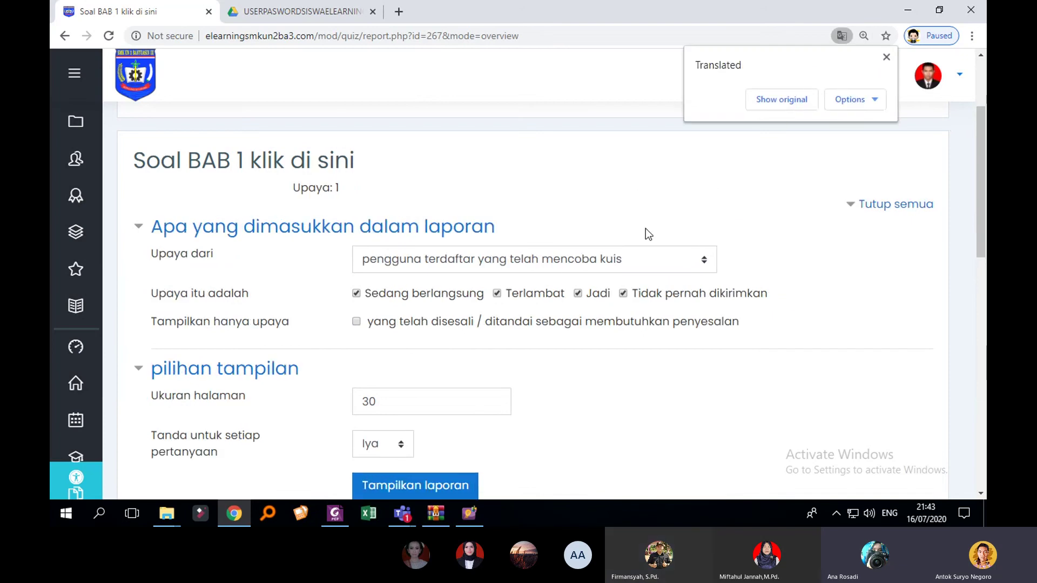
pyautogui.click(628, 258)
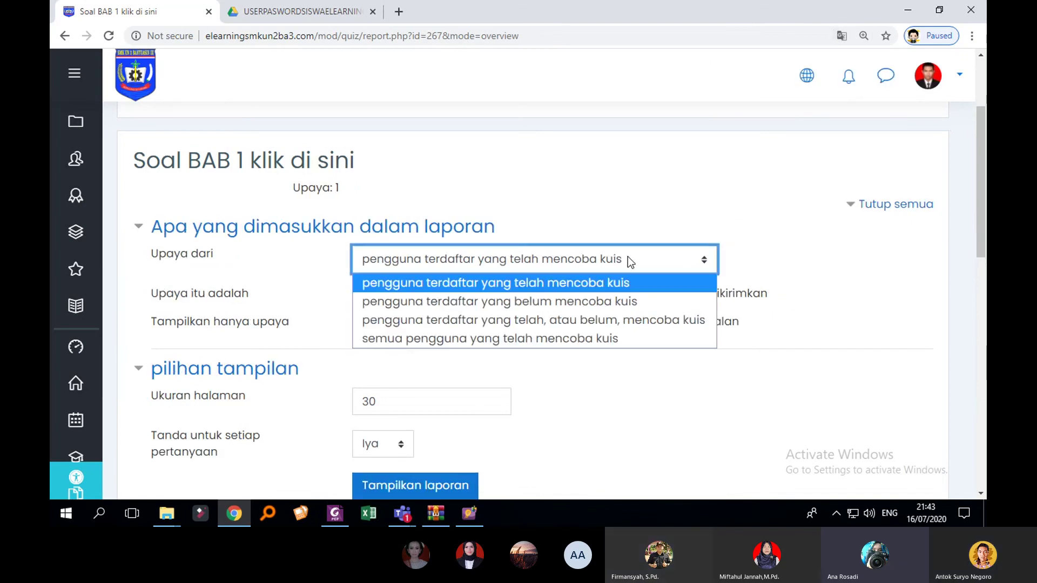
pyautogui.click(627, 257)
# Step: Keep 'Tanda untuk setiap pertanyaan' set to Iya in the report display options
pyautogui.scroll(-1, 656, 188)
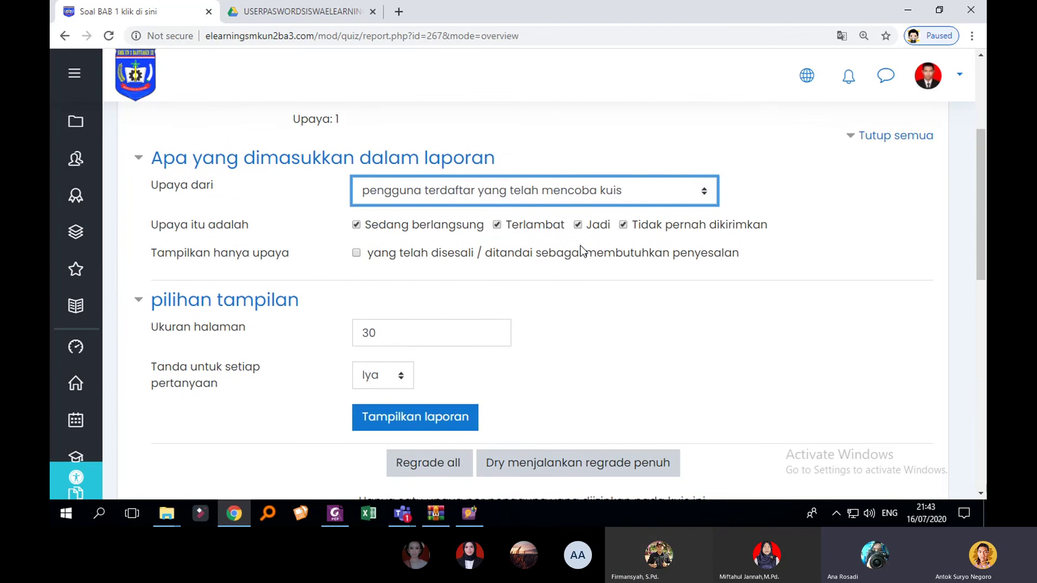
pyautogui.scroll(-2, 580, 245)
pyautogui.scroll(2, 259, 175)
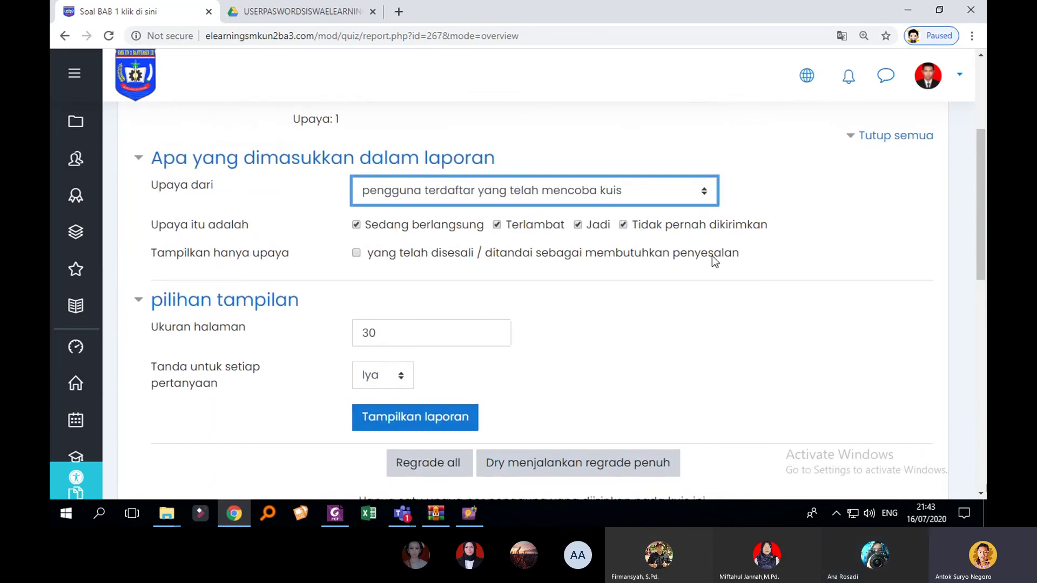
pyautogui.scroll(-1, 675, 262)
pyautogui.click(393, 308)
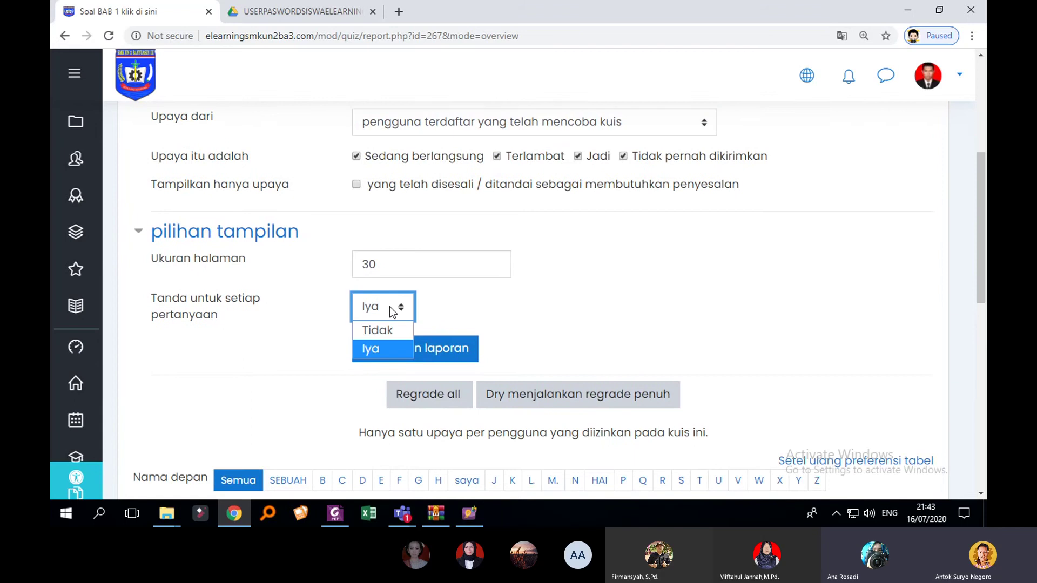
pyautogui.scroll(-4, 458, 306)
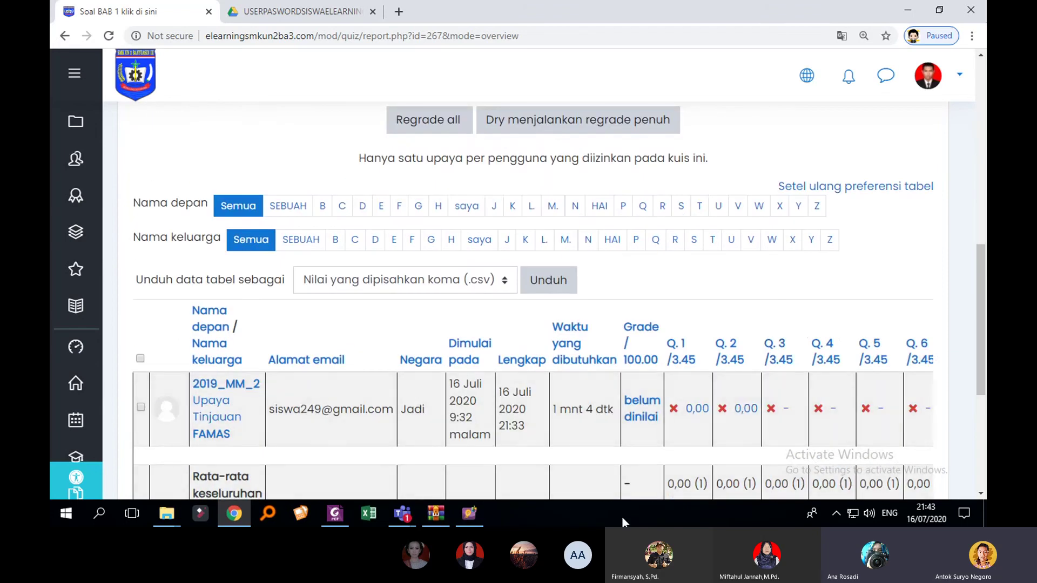
pyautogui.scroll(3, 664, 412)
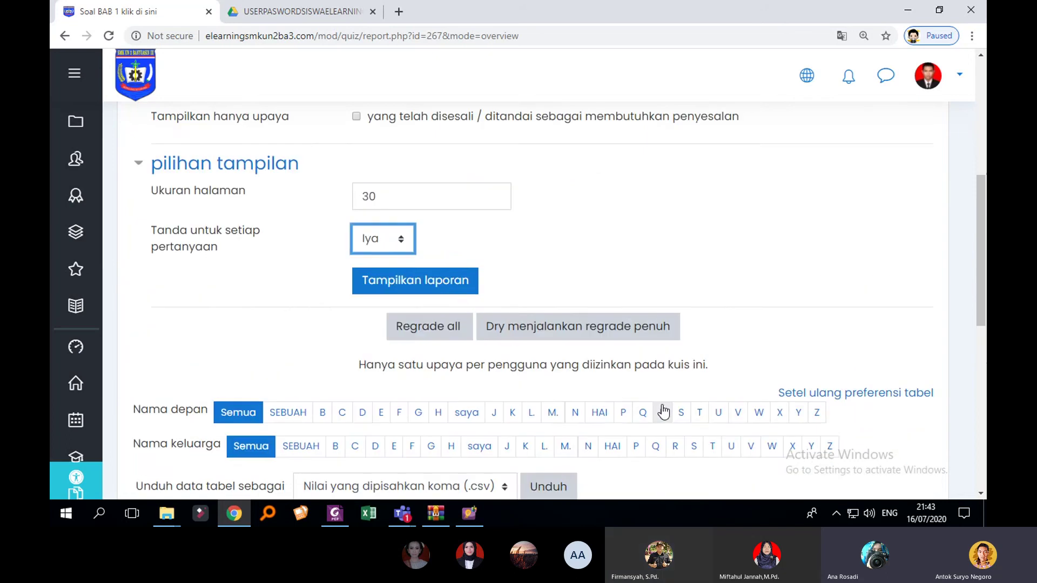
pyautogui.scroll(1, 663, 412)
pyautogui.click(381, 309)
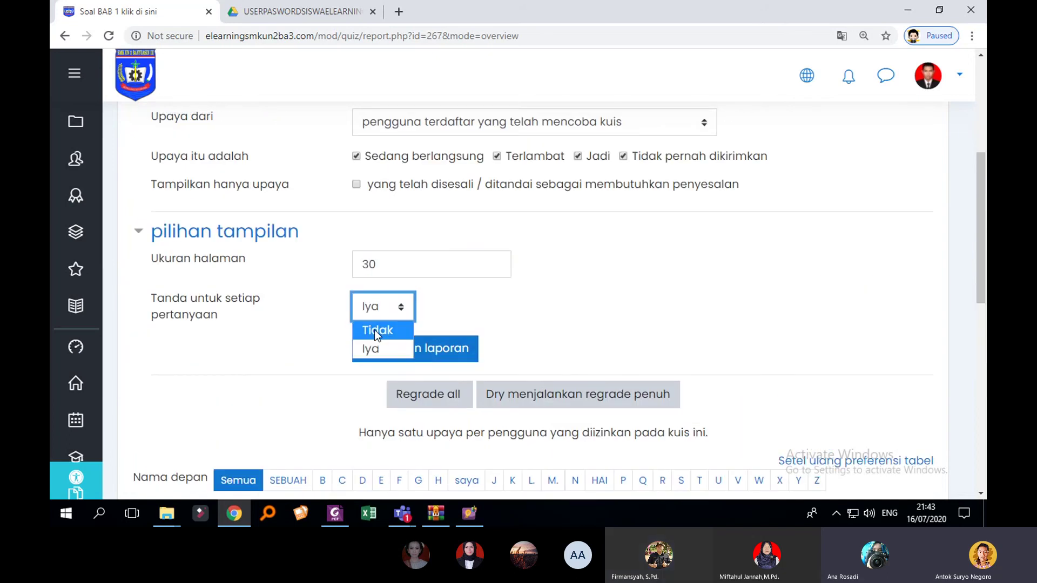
pyautogui.scroll(-3, 548, 337)
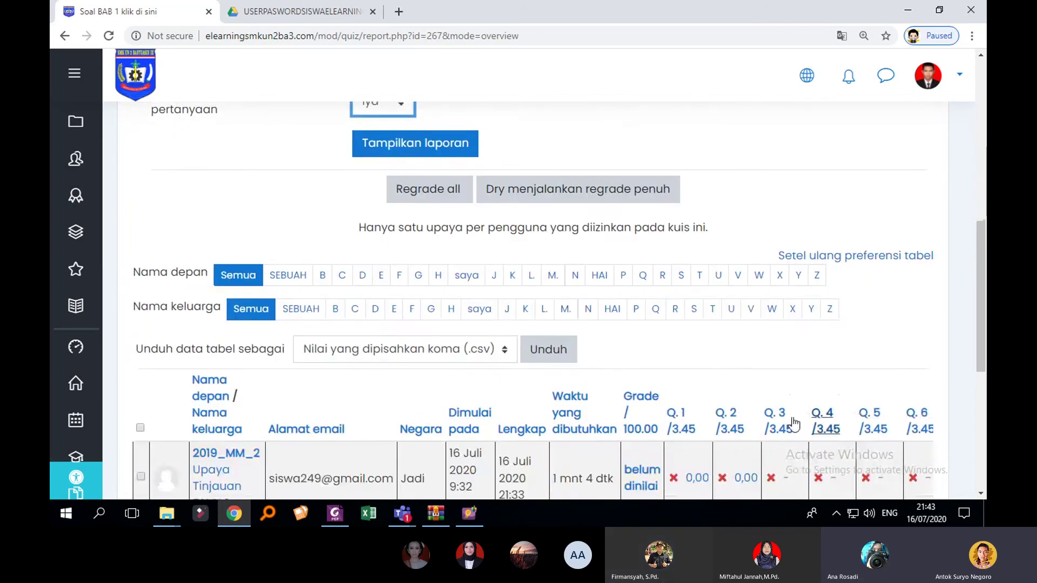
pyautogui.scroll(2, 548, 337)
pyautogui.click(439, 235)
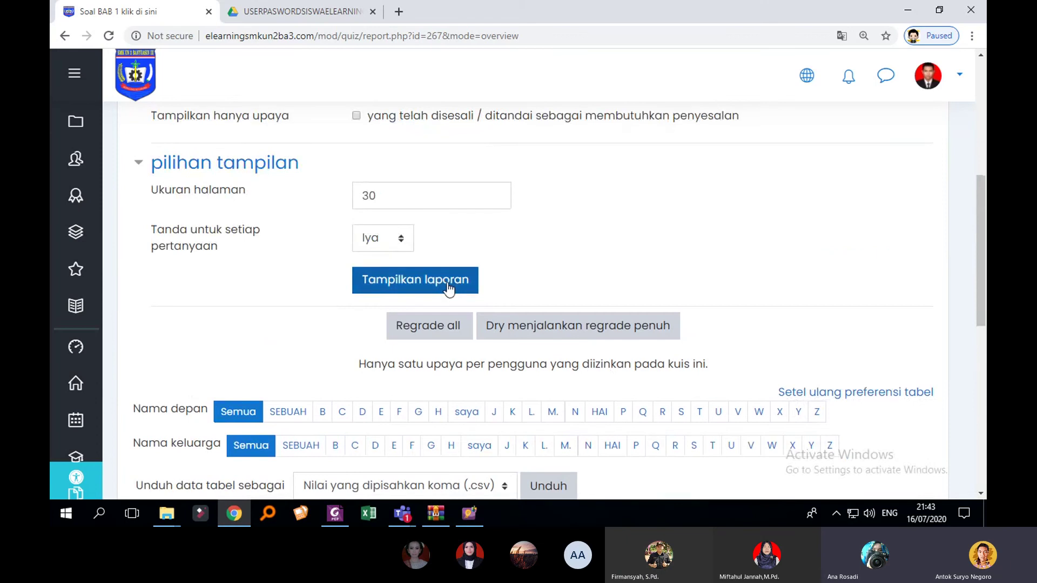
# Step: Refresh the report with Tampilkan laporan using those display options
pyautogui.scroll(-1, 454, 285)
pyautogui.scroll(2, 462, 280)
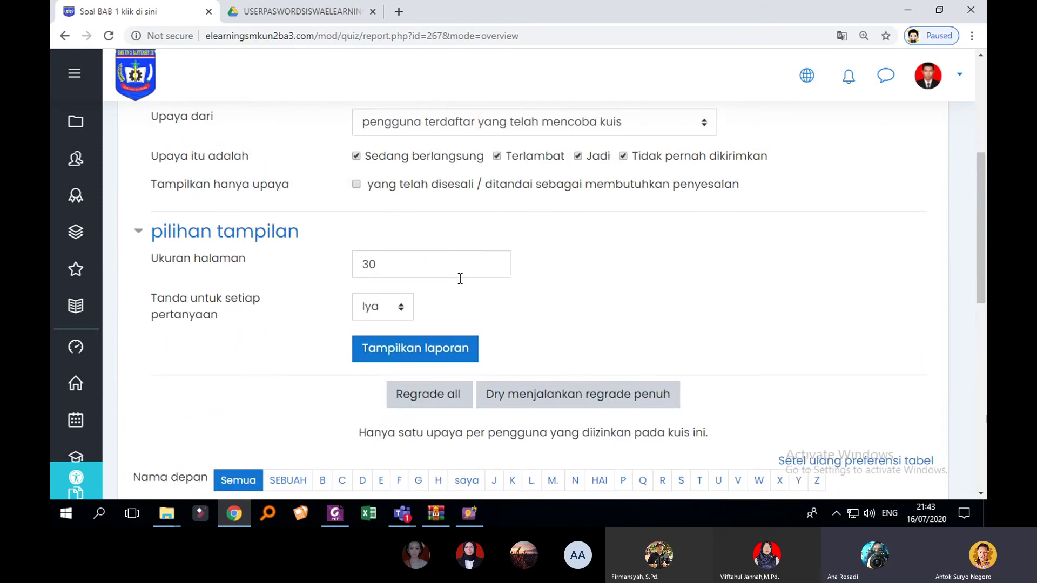
pyautogui.scroll(2, 460, 278)
pyautogui.scroll(-6, 460, 280)
pyautogui.scroll(2, 442, 264)
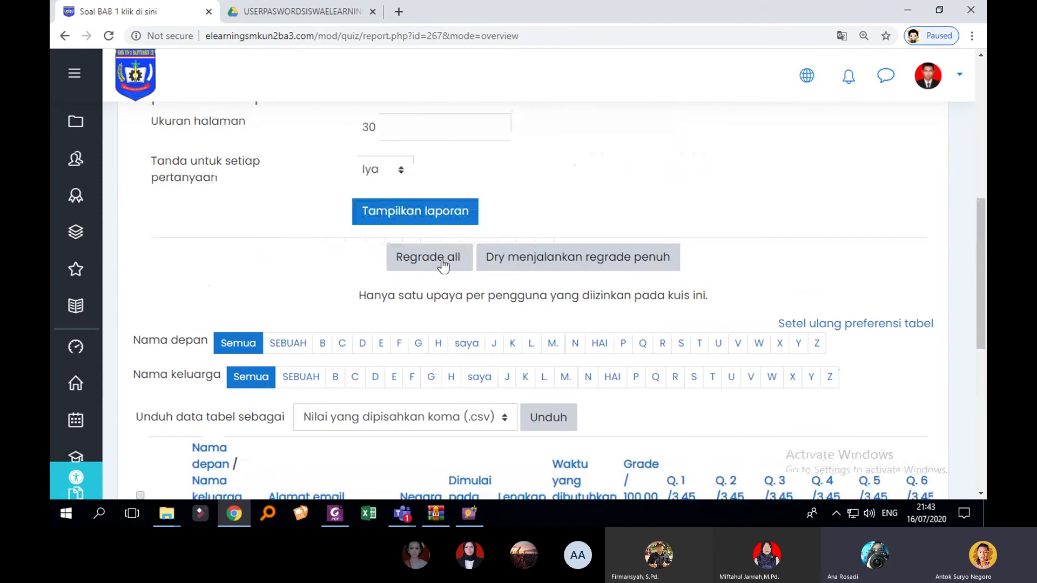
pyautogui.click(433, 216)
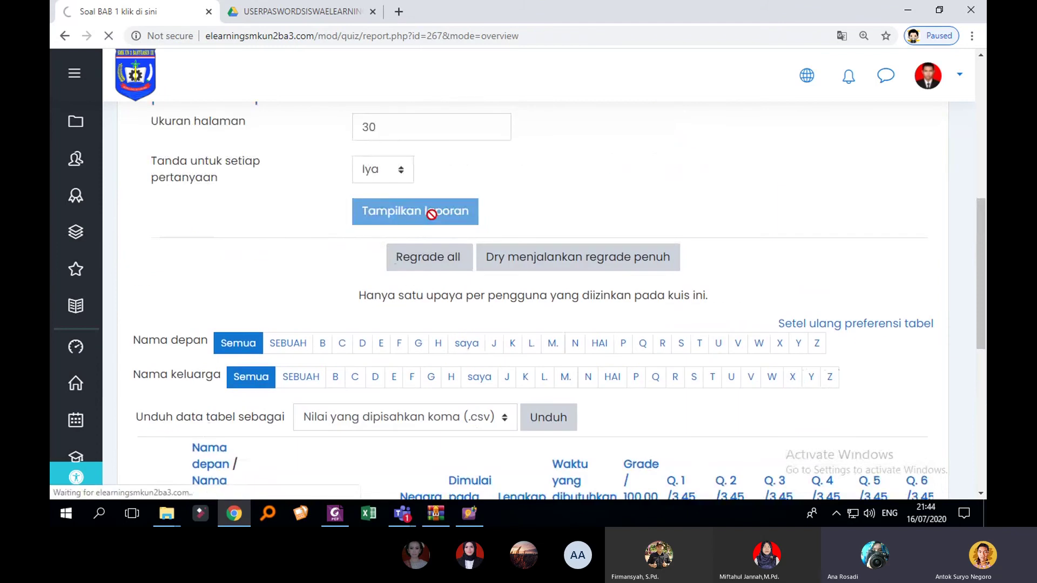
# Step: Export the Soal BAB 1 klik disini attempts table as Microsoft Excel (.xlsx) and open the downloaded file
pyautogui.scroll(-3, 543, 264)
pyautogui.scroll(-5, 502, 316)
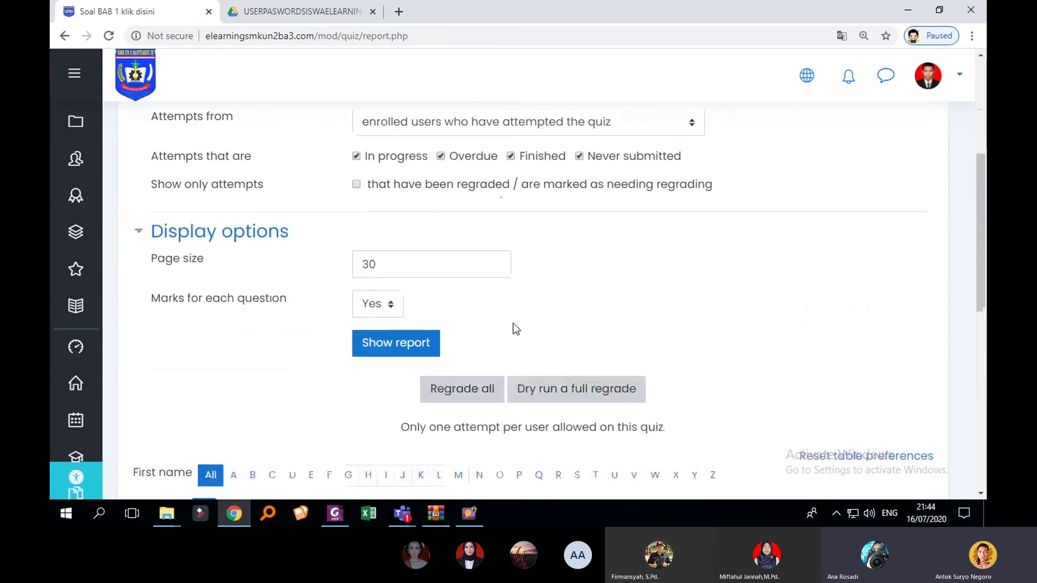
pyautogui.scroll(-4, 509, 321)
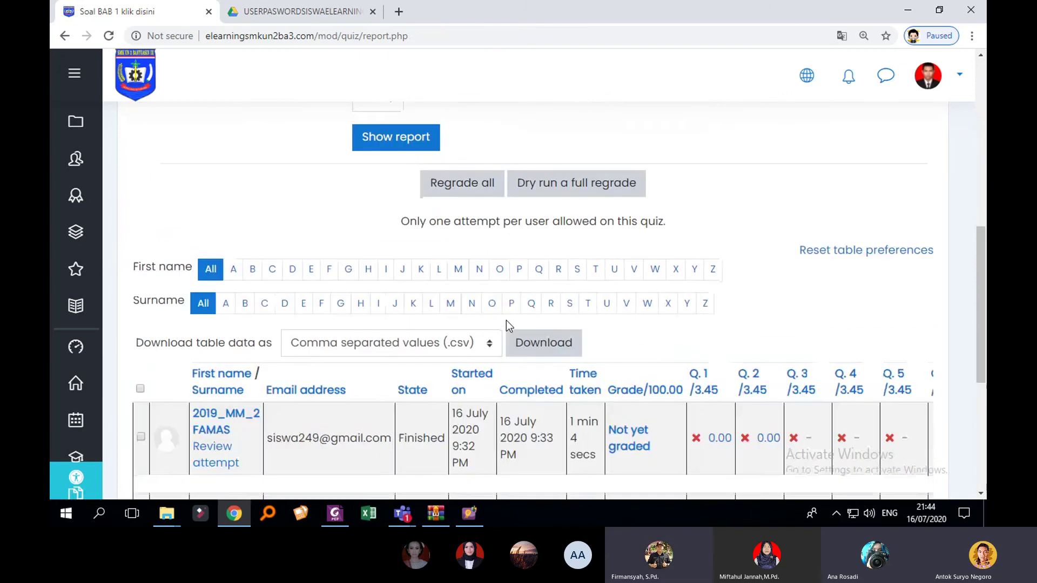
pyautogui.scroll(-1, 508, 323)
pyautogui.scroll(4, 508, 324)
pyautogui.scroll(-3, 513, 332)
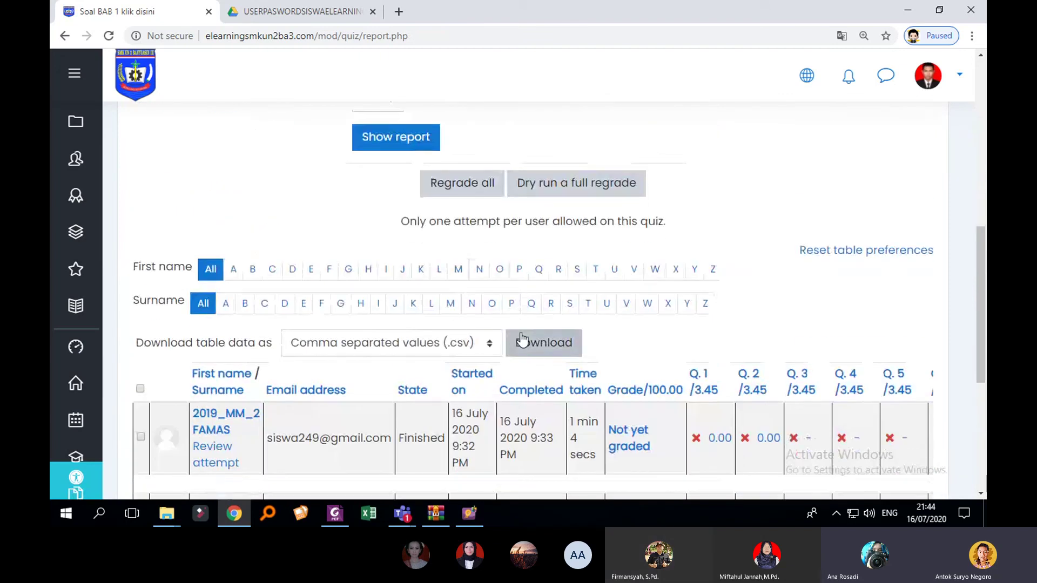
pyautogui.scroll(-3, 522, 339)
pyautogui.scroll(5, 522, 339)
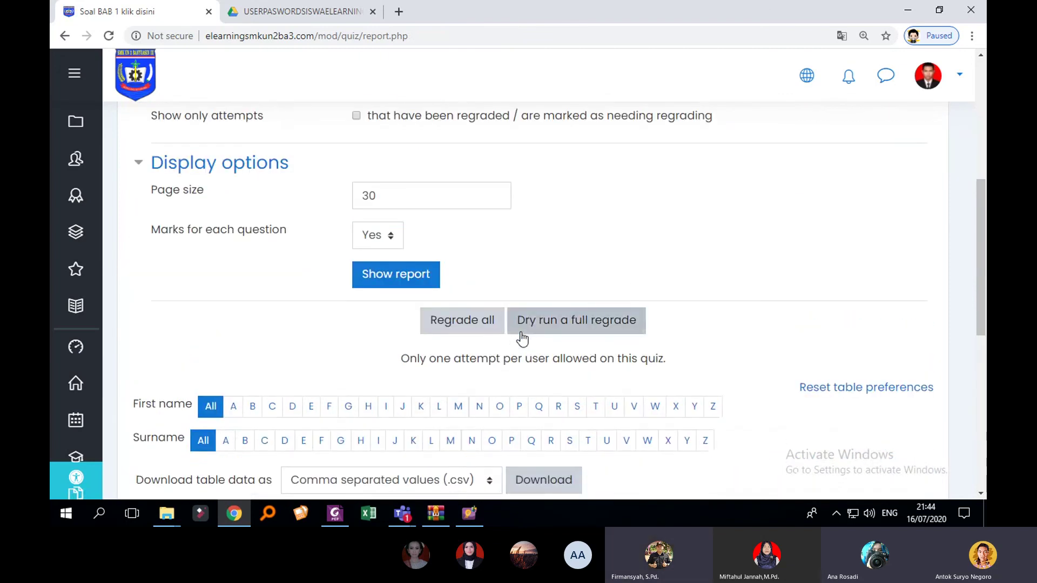
pyautogui.scroll(1, 521, 339)
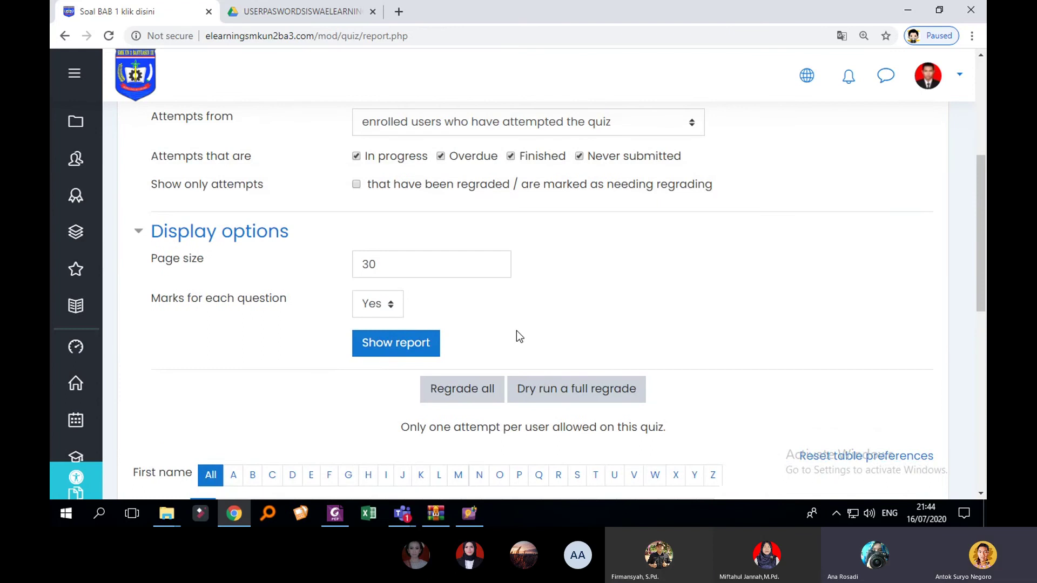
pyautogui.scroll(1, 475, 308)
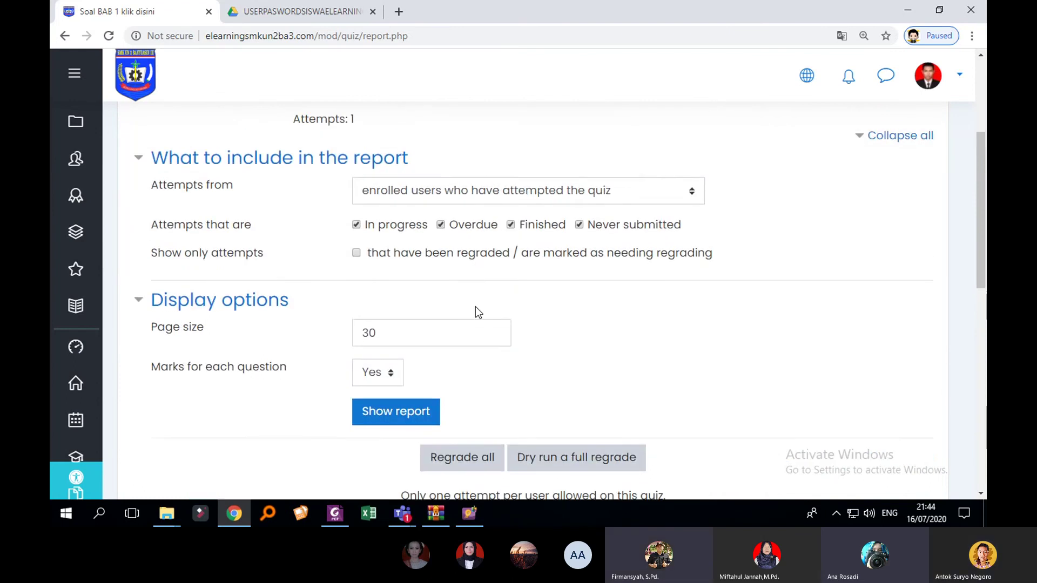
pyautogui.scroll(-3, 476, 308)
pyautogui.scroll(-5, 475, 307)
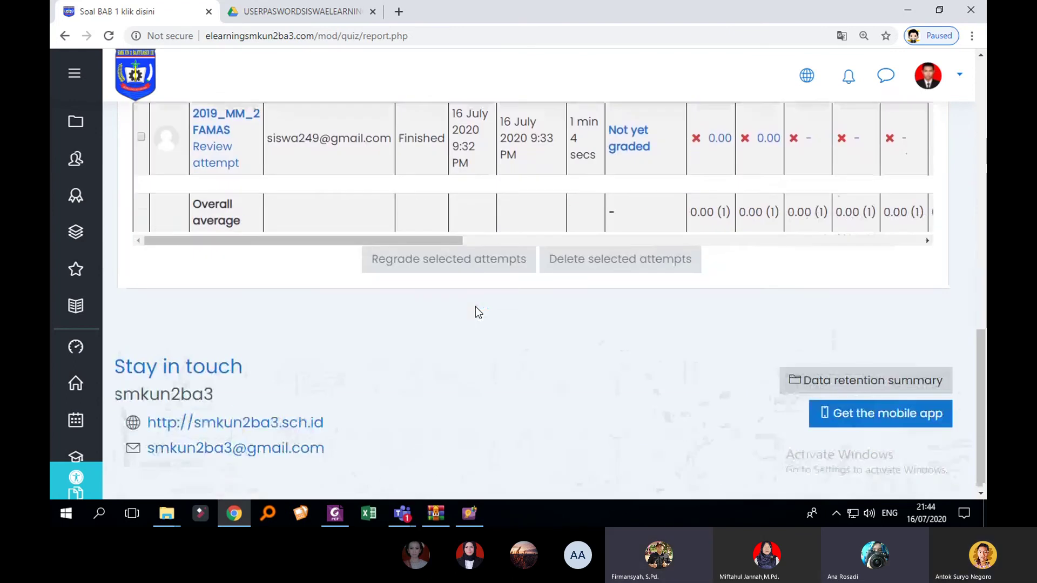
pyautogui.scroll(4, 475, 307)
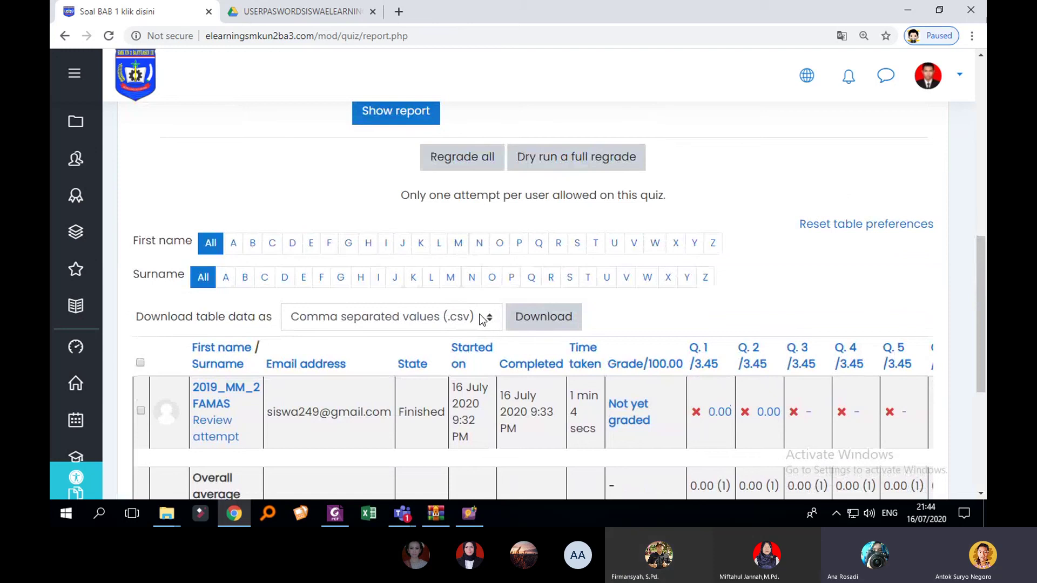
pyautogui.click(482, 319)
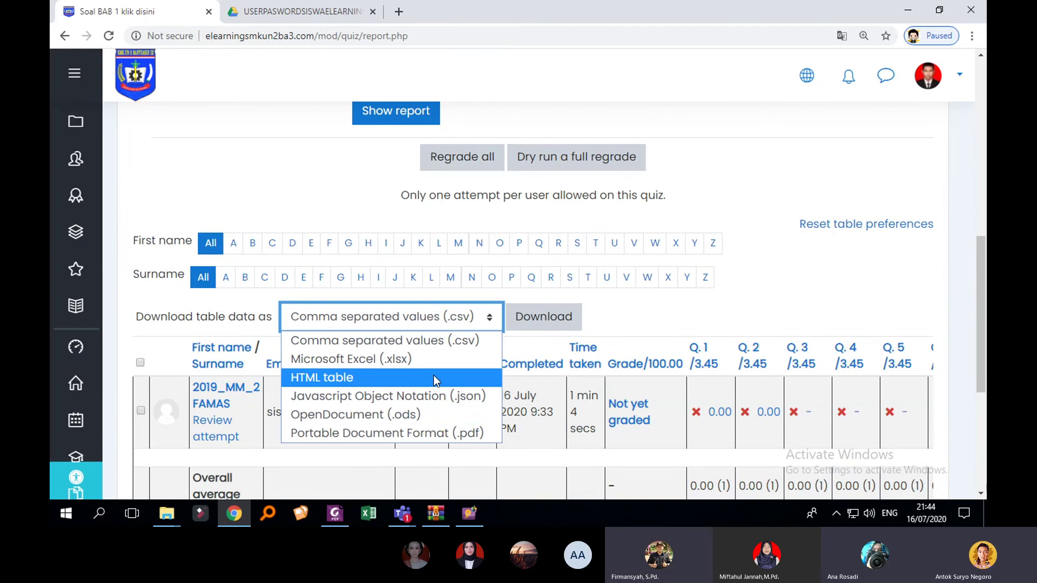
pyautogui.click(438, 361)
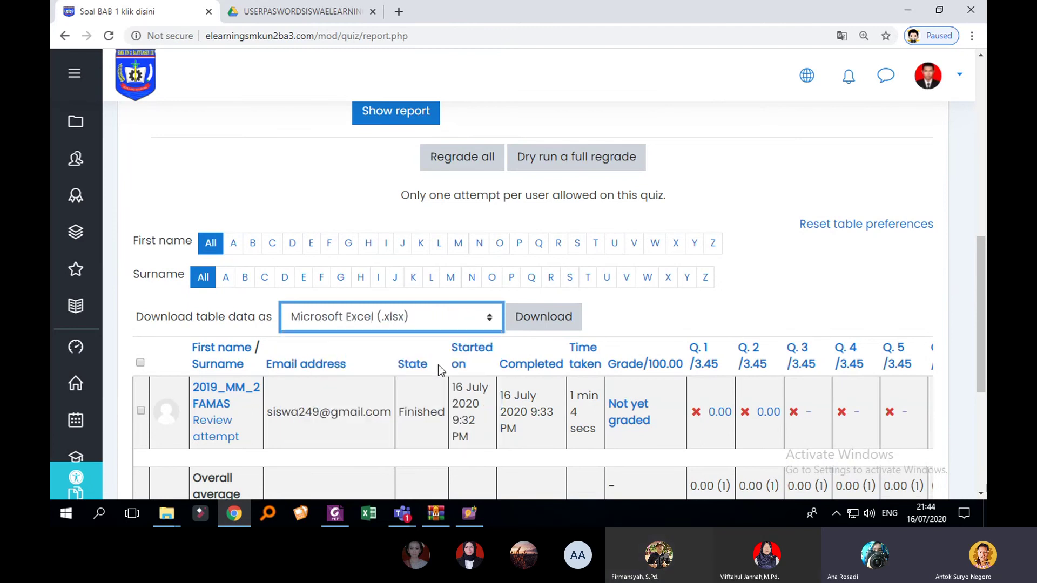
pyautogui.click(555, 324)
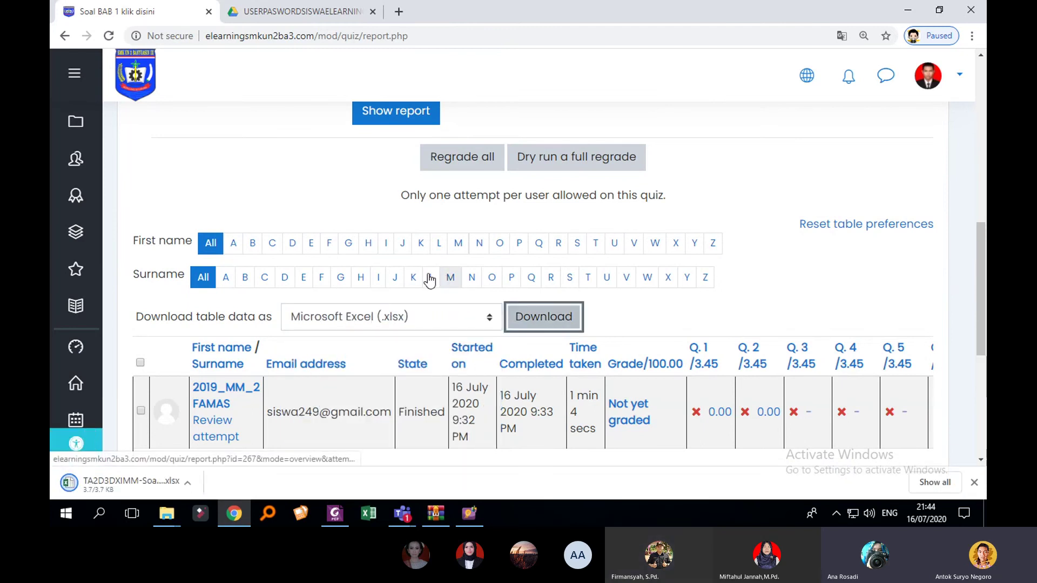
pyautogui.click(158, 484)
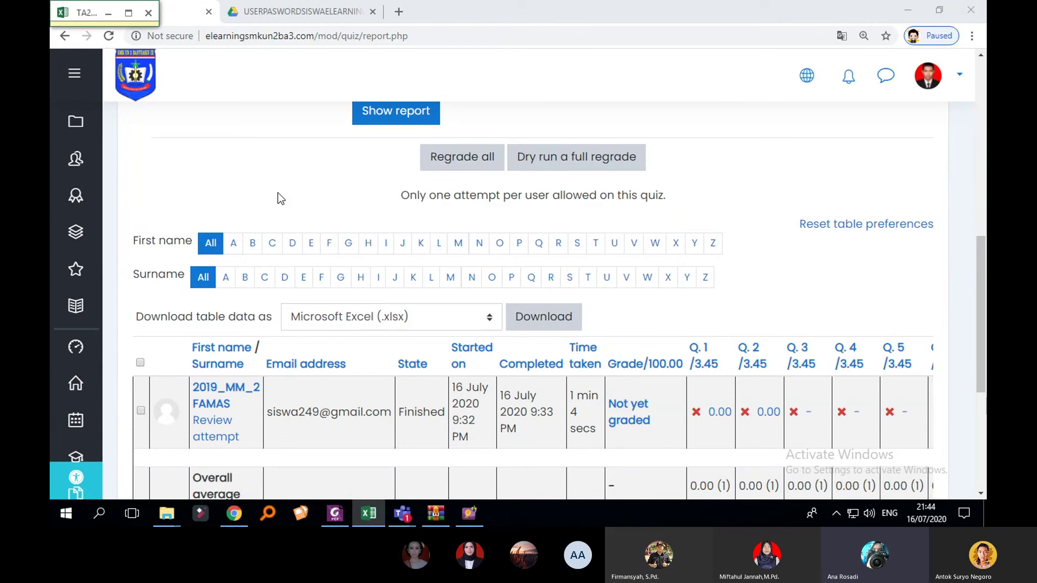
# Step: Maximize Excel, enable editing, and widen columns E and F so the start and completion dates fit
pyautogui.click(128, 13)
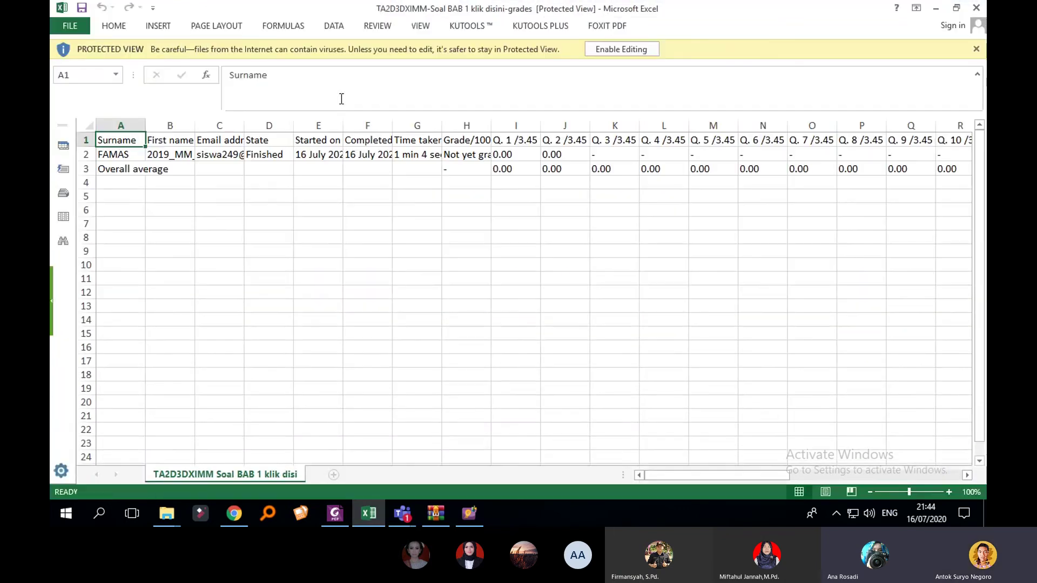
pyautogui.click(621, 49)
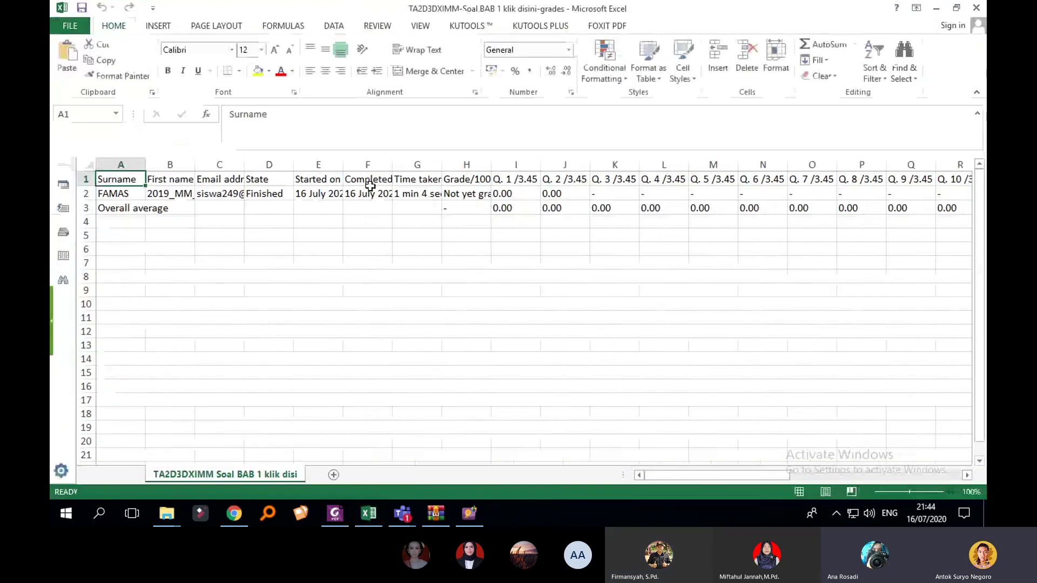
pyautogui.moveTo(342, 160); pyautogui.dragTo(368, 166)
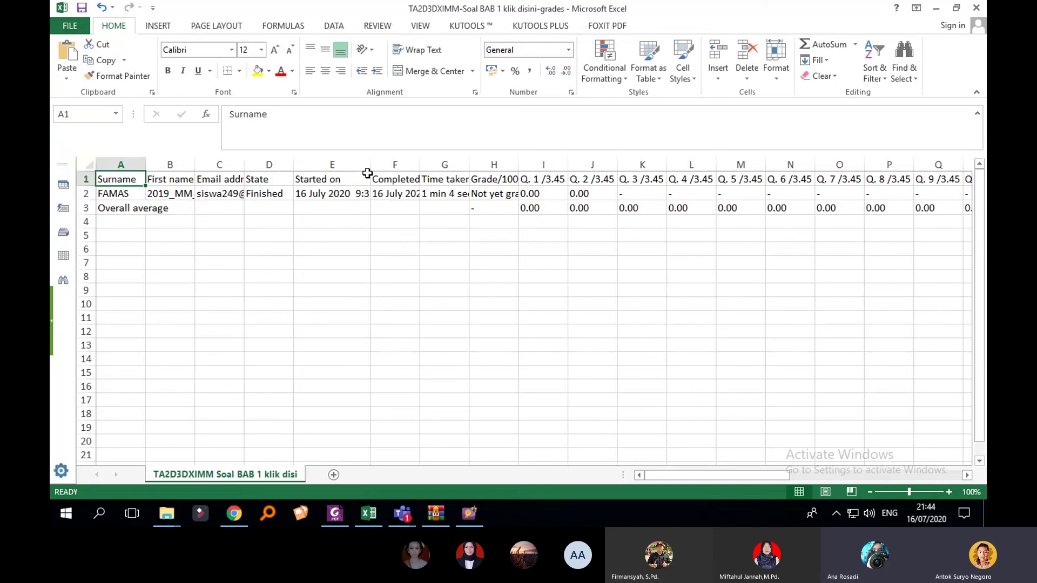
pyautogui.moveTo(420, 162); pyautogui.dragTo(526, 165)
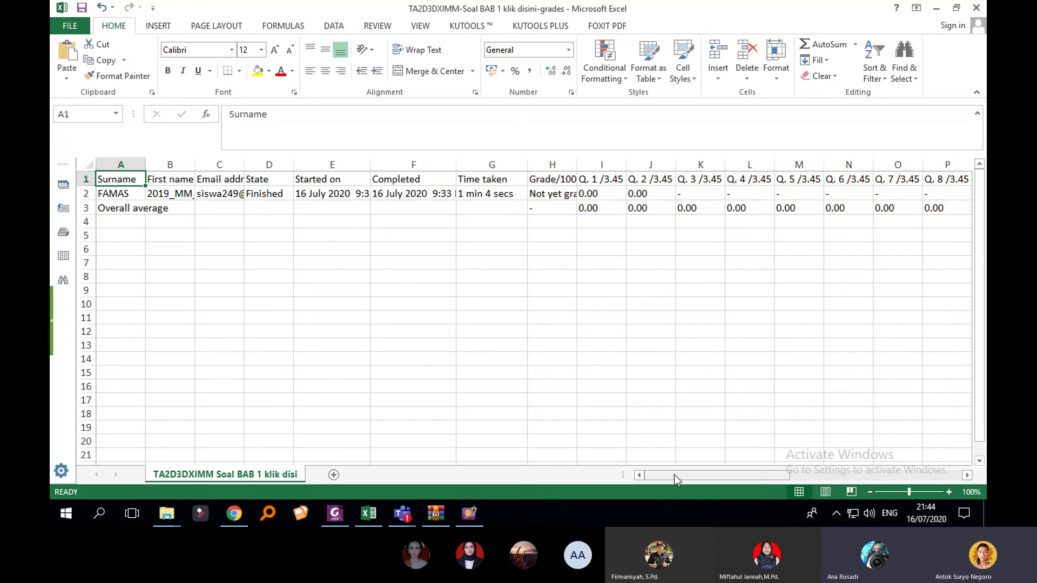
# Step: Scroll across the grades sheet to review it, then minimize Excel
pyautogui.moveTo(675, 477); pyautogui.dragTo(942, 473)
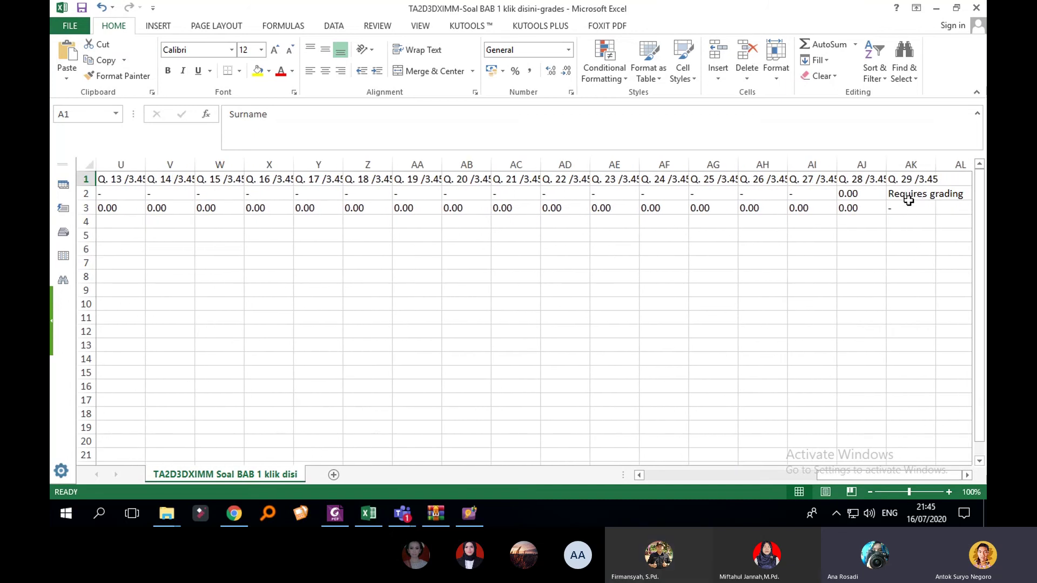
pyautogui.moveTo(891, 475); pyautogui.dragTo(655, 475)
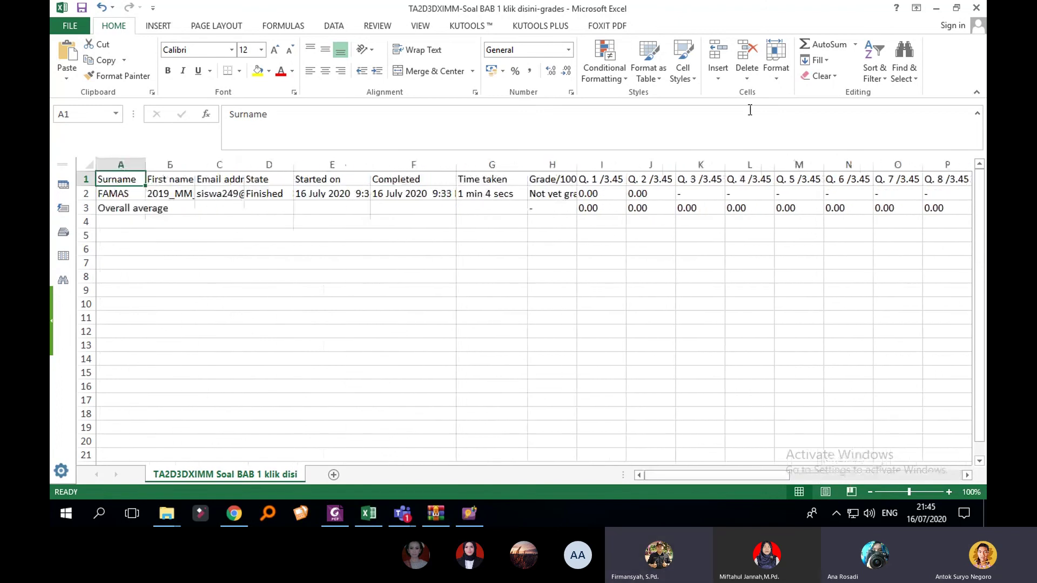
pyautogui.click(936, 9)
# Step: Open the course grader report and scroll through it, confirming the Soal BAB 1 klik disini column is empty
pyautogui.scroll(-1, 542, 348)
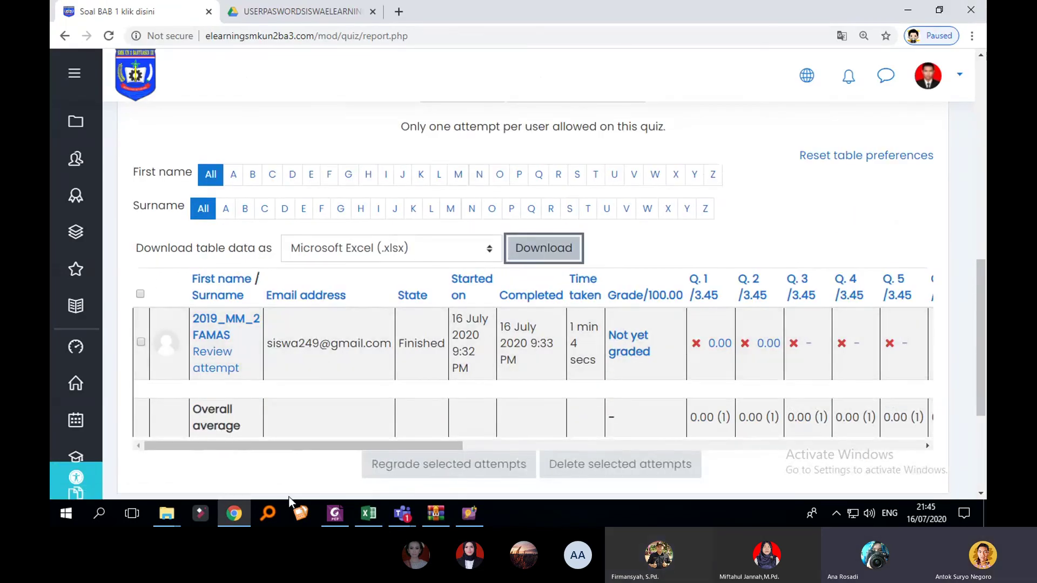
pyautogui.click(88, 318)
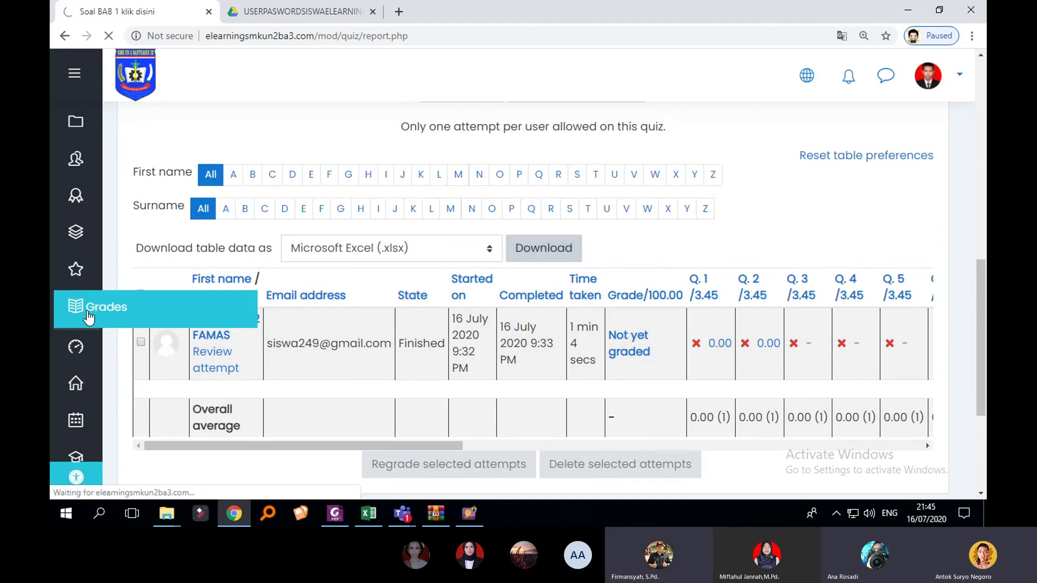
pyautogui.scroll(-6, 502, 350)
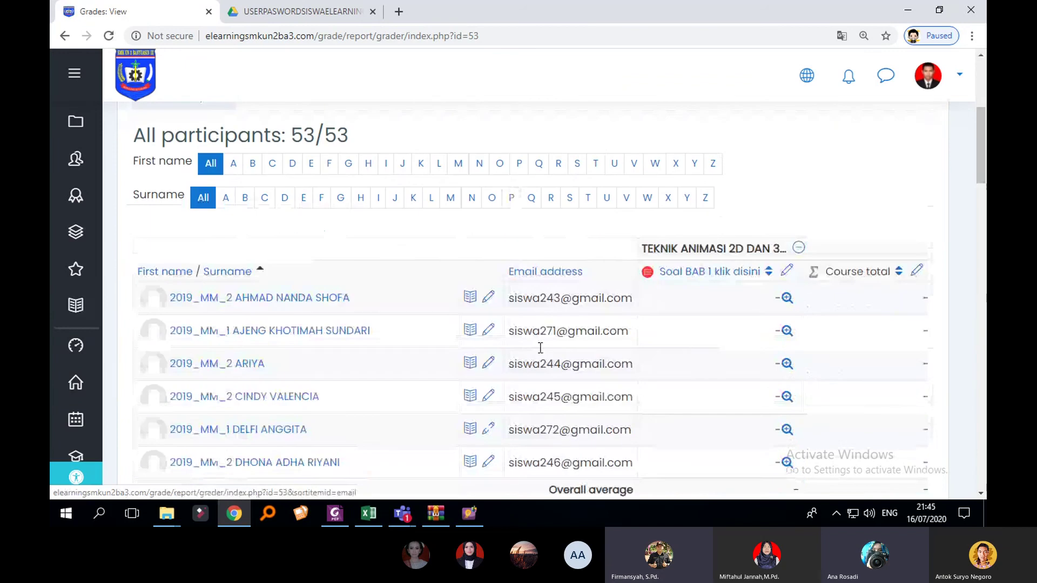
pyautogui.scroll(-1, 554, 490)
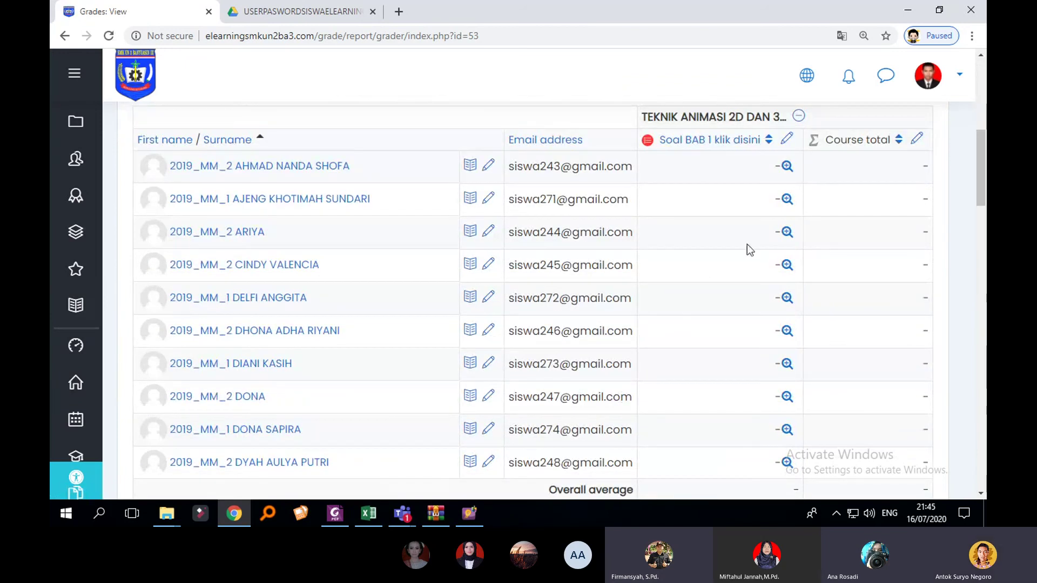
pyautogui.scroll(1, 747, 244)
pyautogui.scroll(-10, 795, 306)
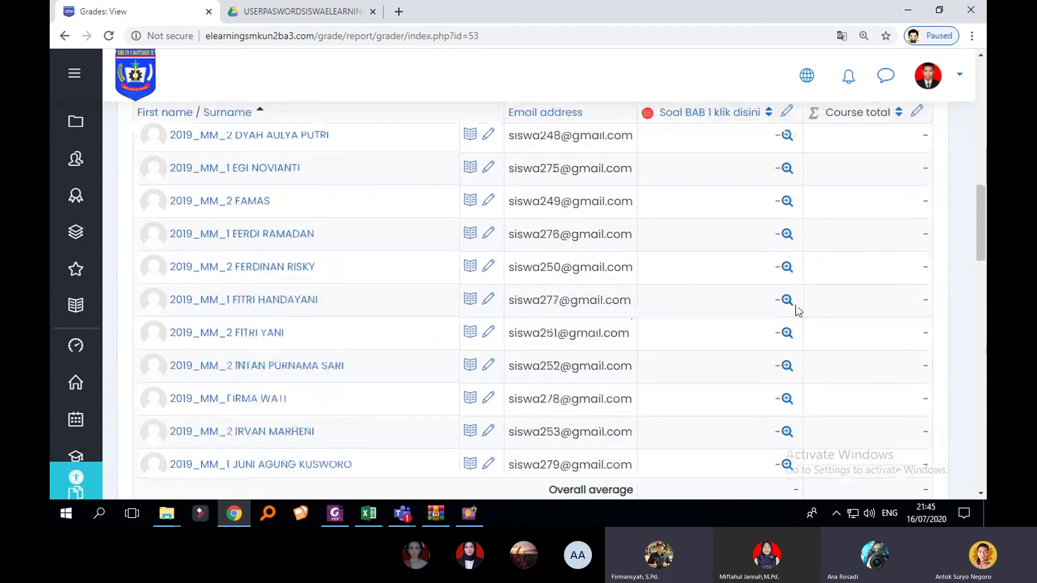
pyautogui.scroll(-10, 801, 310)
pyautogui.scroll(-7, 800, 310)
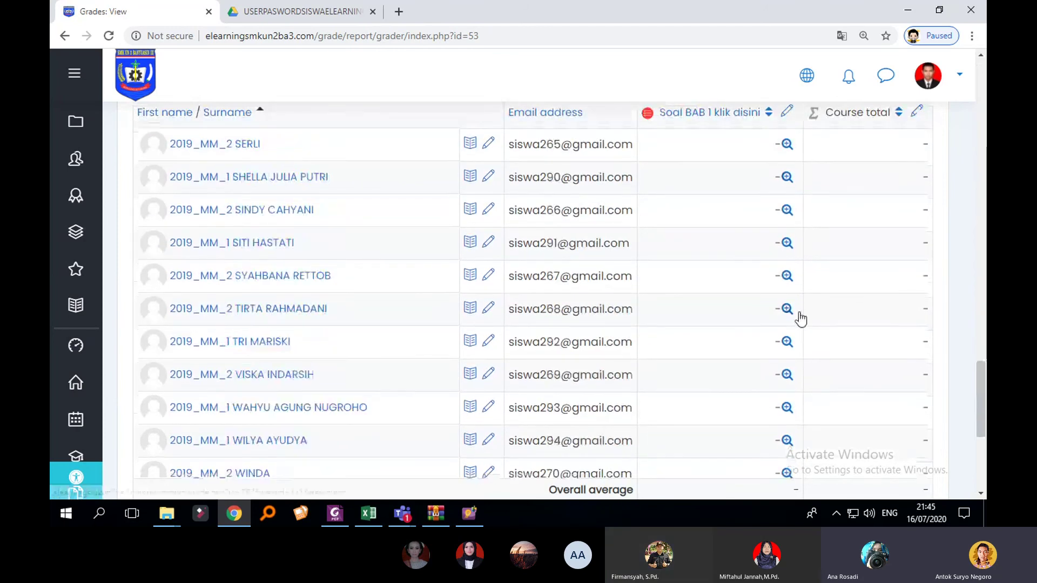
pyautogui.scroll(3, 894, 332)
pyautogui.scroll(15, 894, 332)
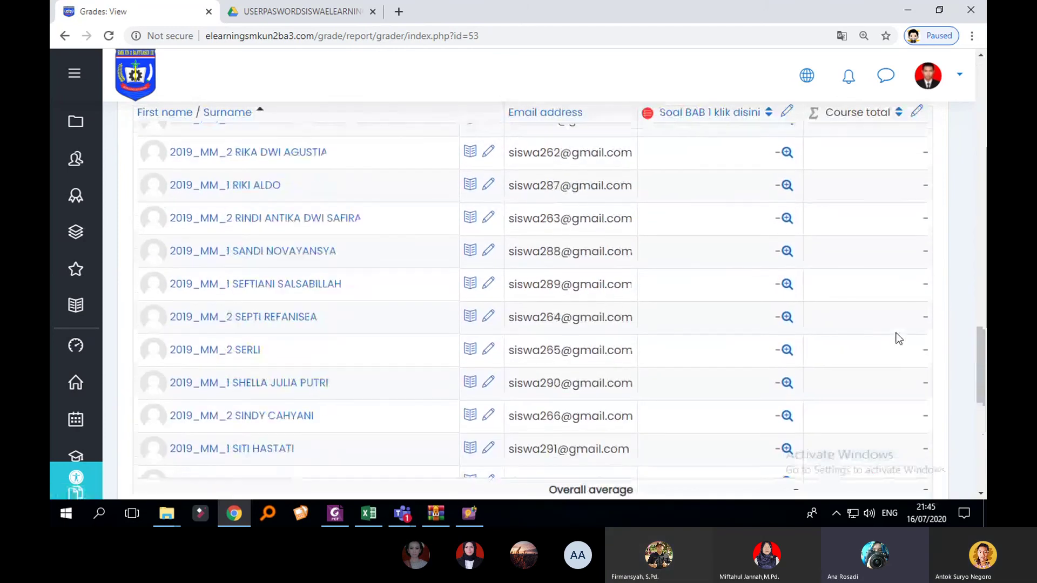
pyautogui.scroll(4, 743, 228)
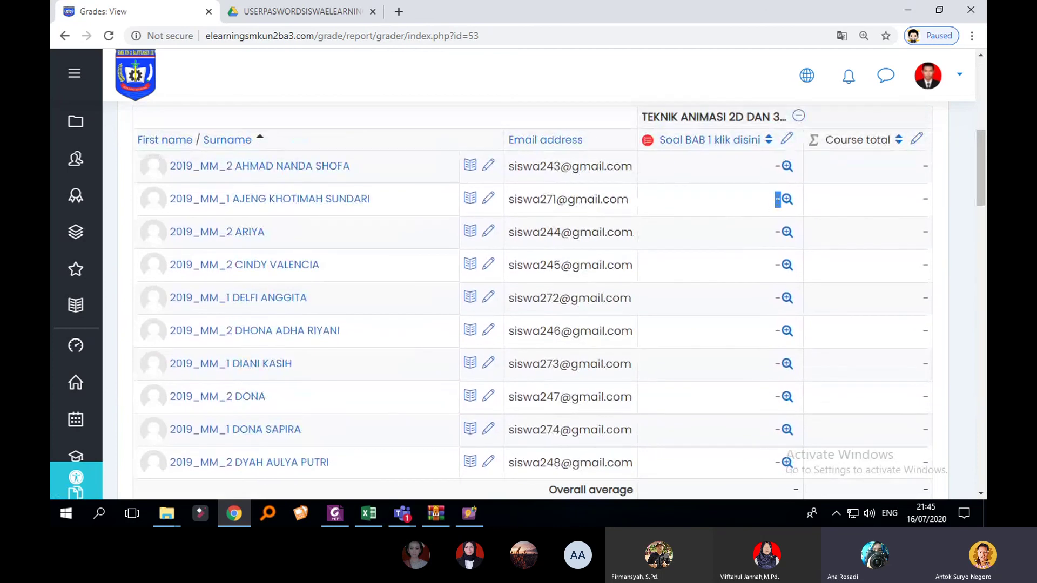
# Step: Open the single view for the Soal BAB 1 klik disini grade item and look through it
pyautogui.click(787, 140)
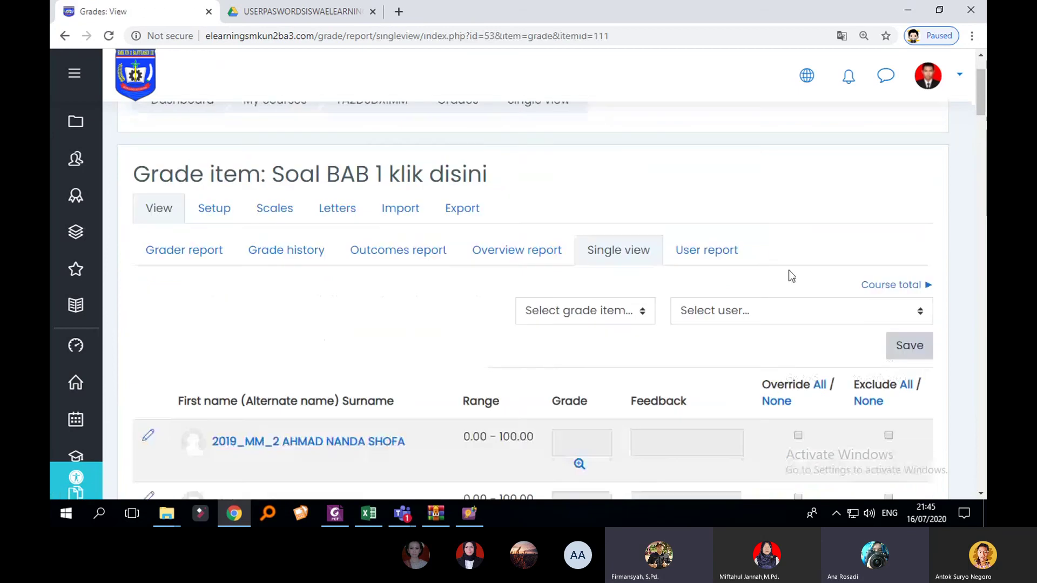
pyautogui.scroll(-5, 789, 273)
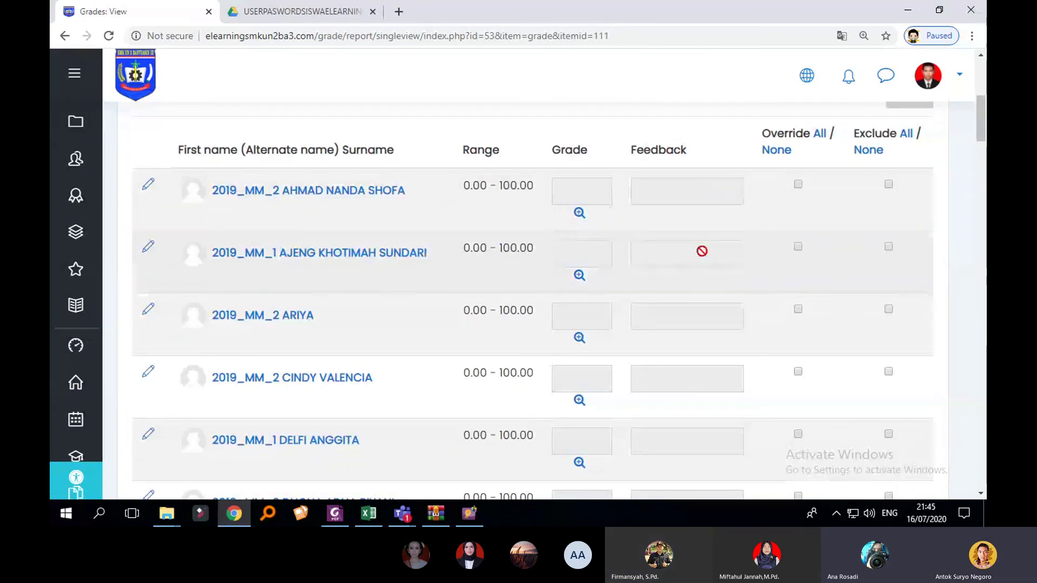
pyautogui.scroll(-5, 796, 270)
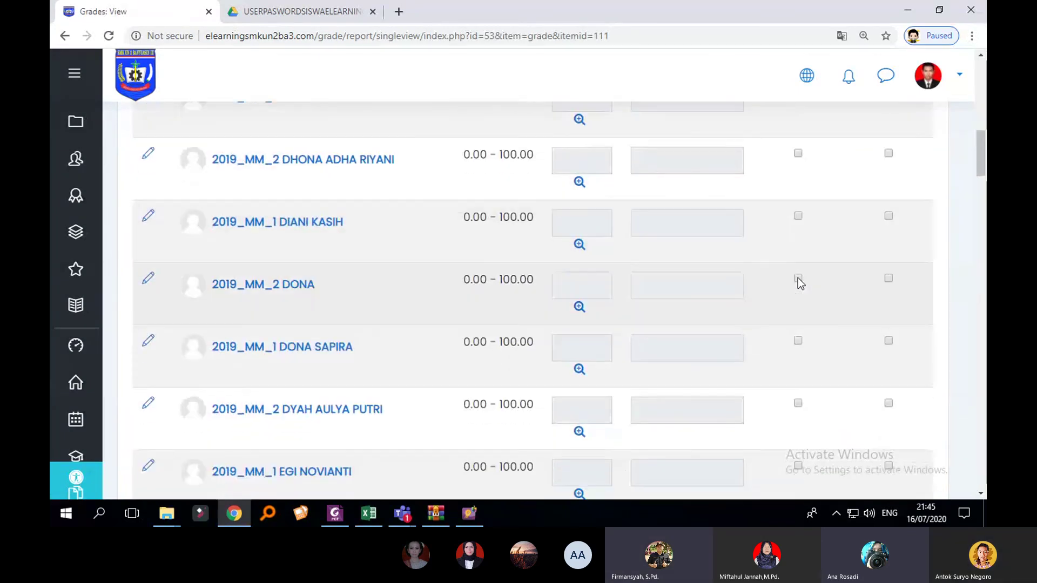
pyautogui.scroll(-3, 798, 281)
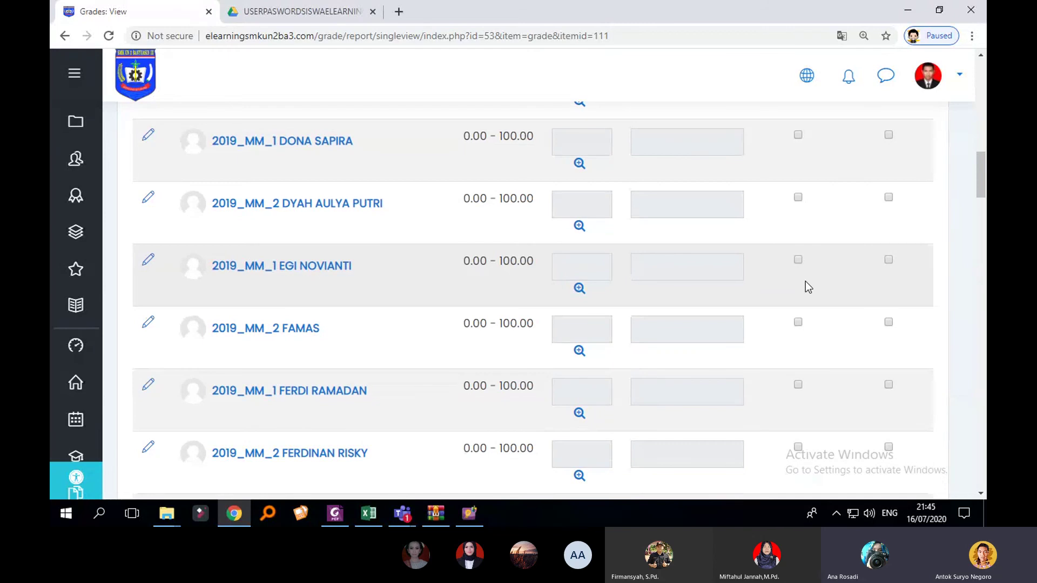
pyautogui.scroll(8, 805, 281)
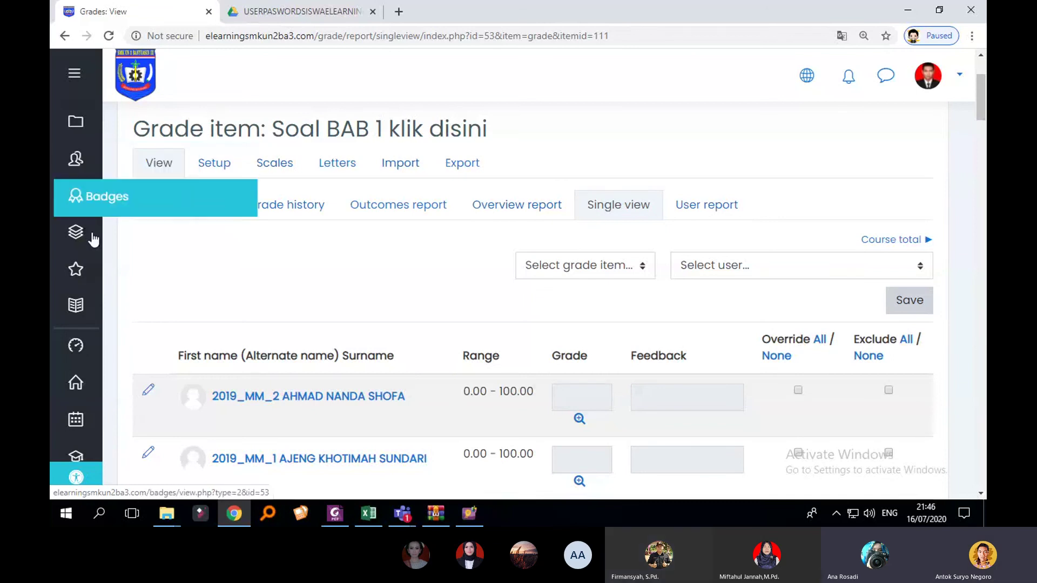
# Step: Go from the Dashboard into TEKNIK ANIMASI 2D DAN 3D XI MM and open Soal BAB 1 klik disini
pyautogui.click(81, 344)
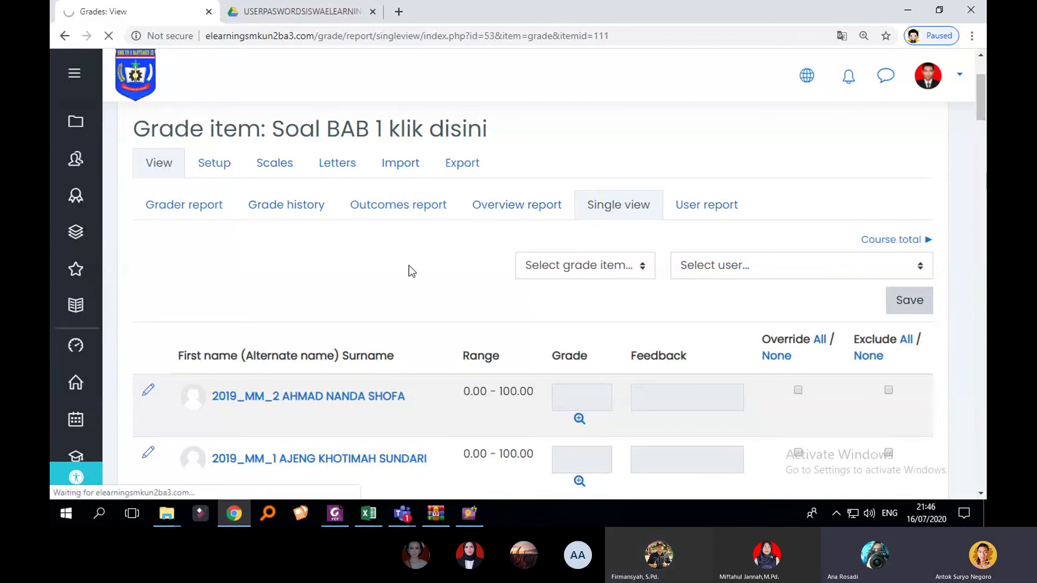
pyautogui.scroll(-3, 648, 286)
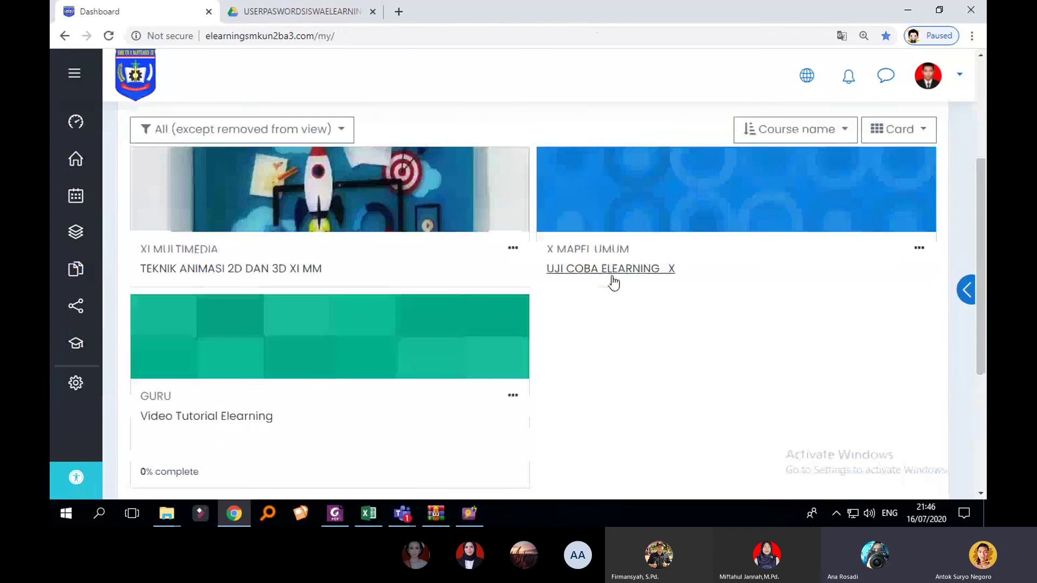
pyautogui.click(302, 270)
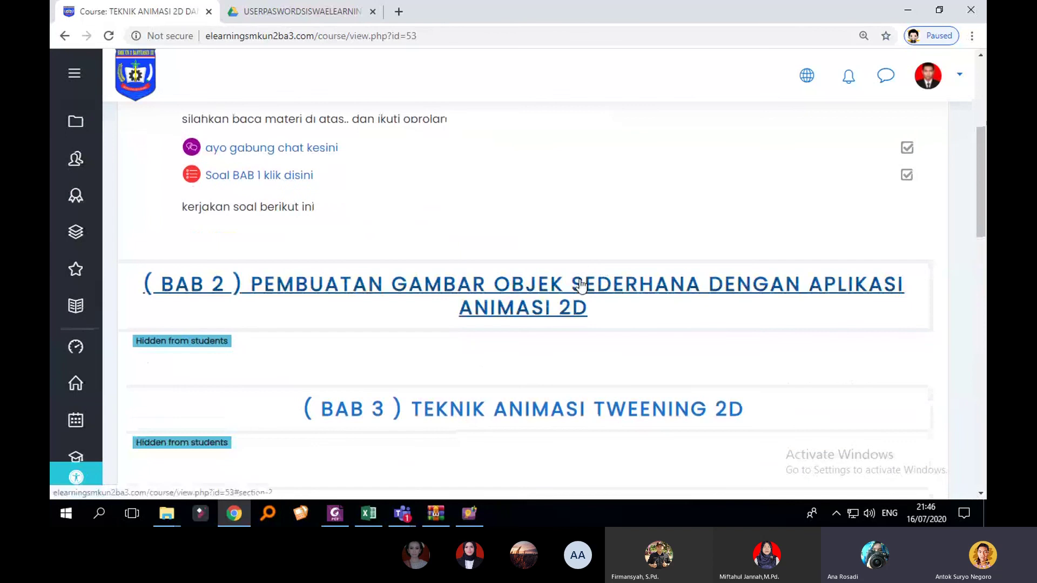
pyautogui.scroll(1, 486, 270)
pyautogui.click(307, 245)
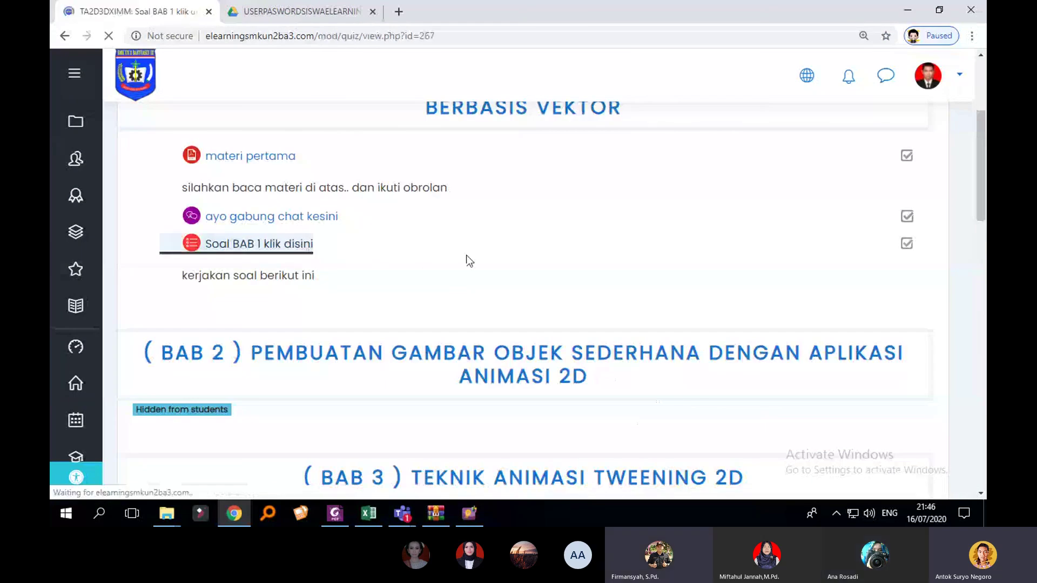
# Step: Open the review of the submitted attempt and scroll down to the Question 29 essay answer
pyautogui.scroll(-2, 561, 302)
pyautogui.scroll(-1, 550, 376)
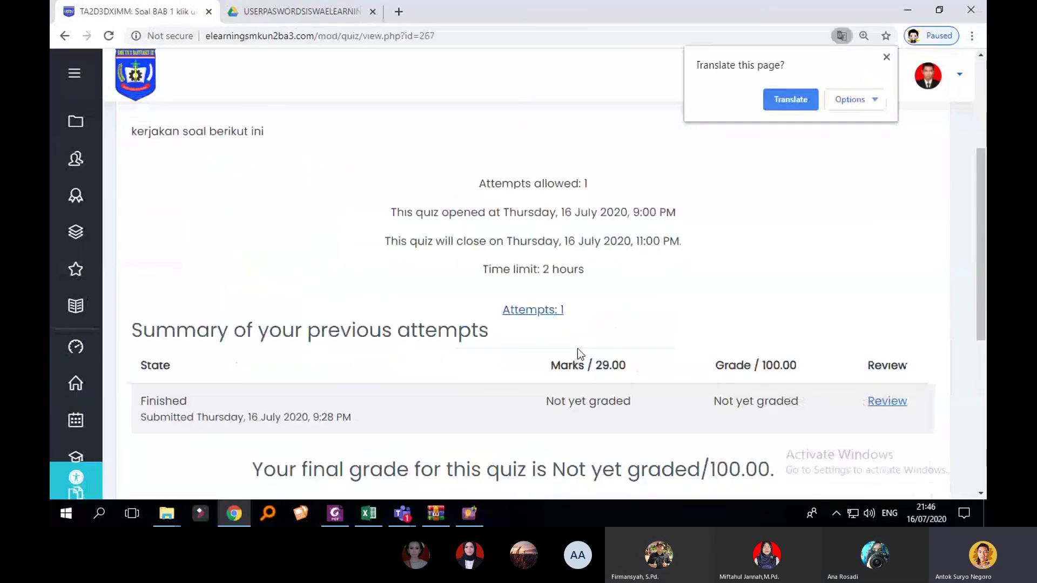
pyautogui.scroll(-1, 842, 395)
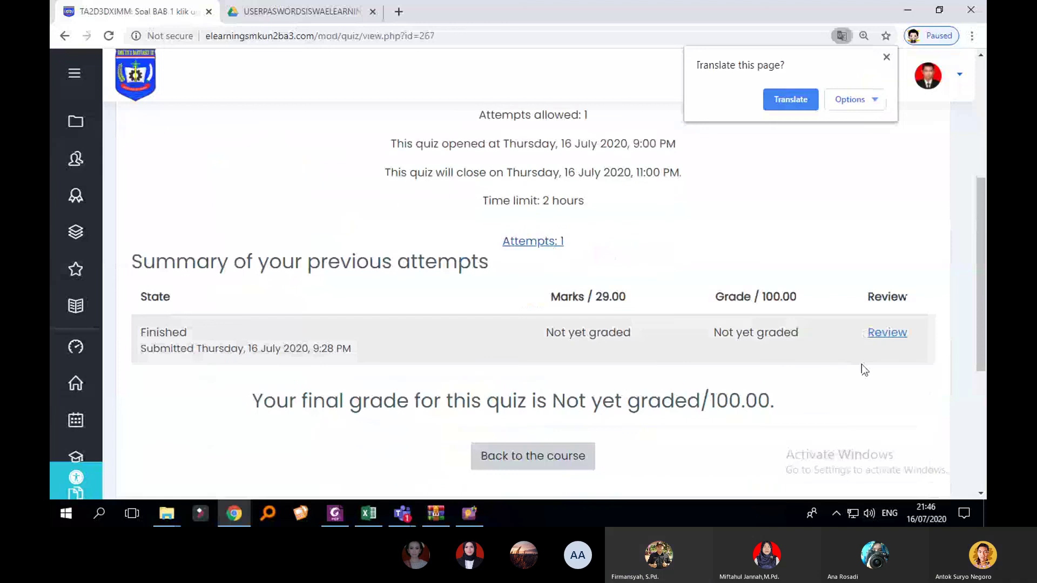
pyautogui.click(887, 333)
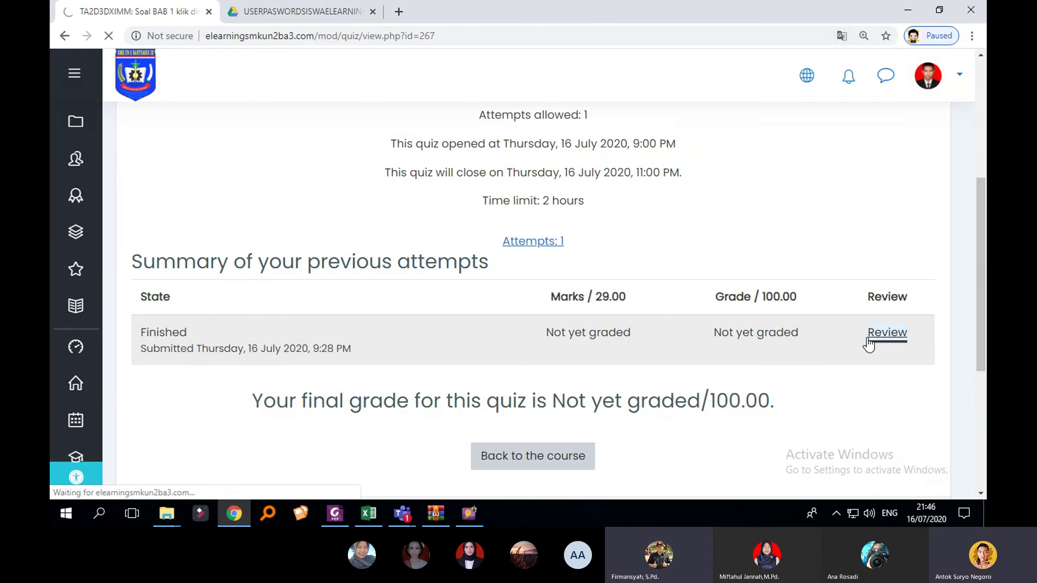
pyautogui.scroll(-15, 734, 312)
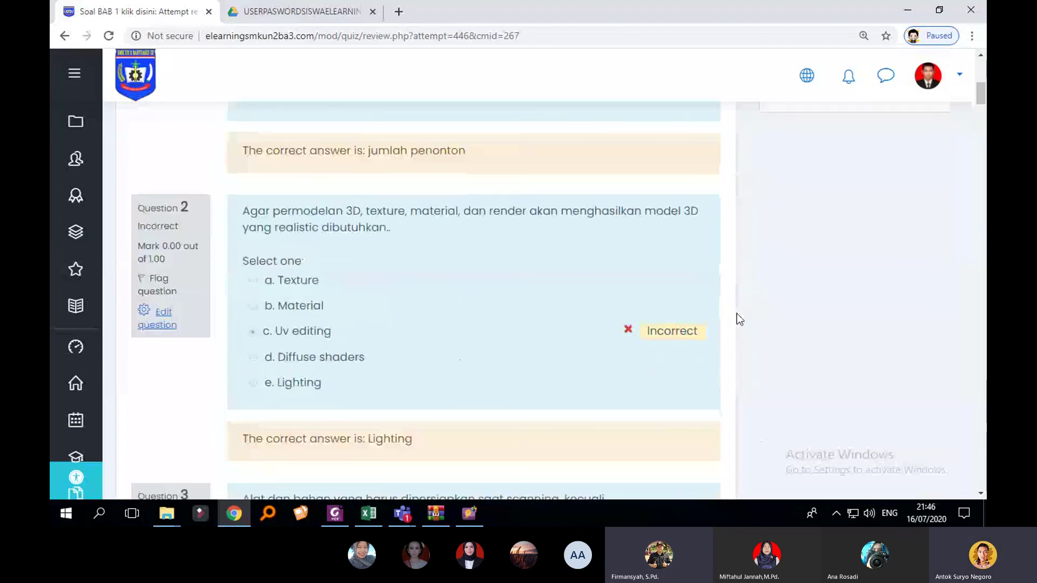
pyautogui.moveTo(983, 129); pyautogui.dragTo(981, 473)
pyautogui.scroll(4, 556, 267)
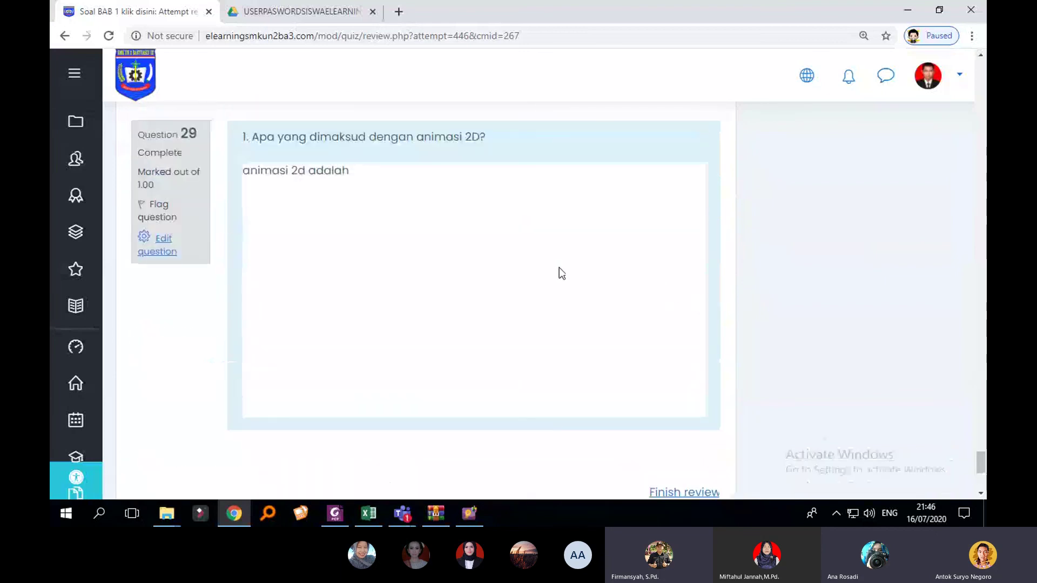
pyautogui.scroll(-4, 558, 270)
pyautogui.scroll(5, 574, 280)
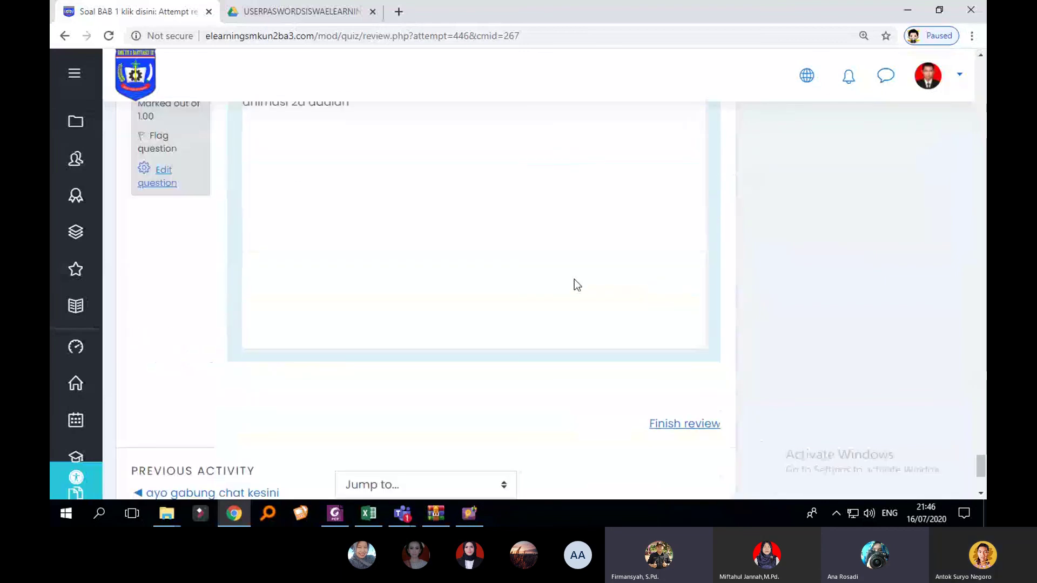
pyautogui.scroll(-5, 575, 279)
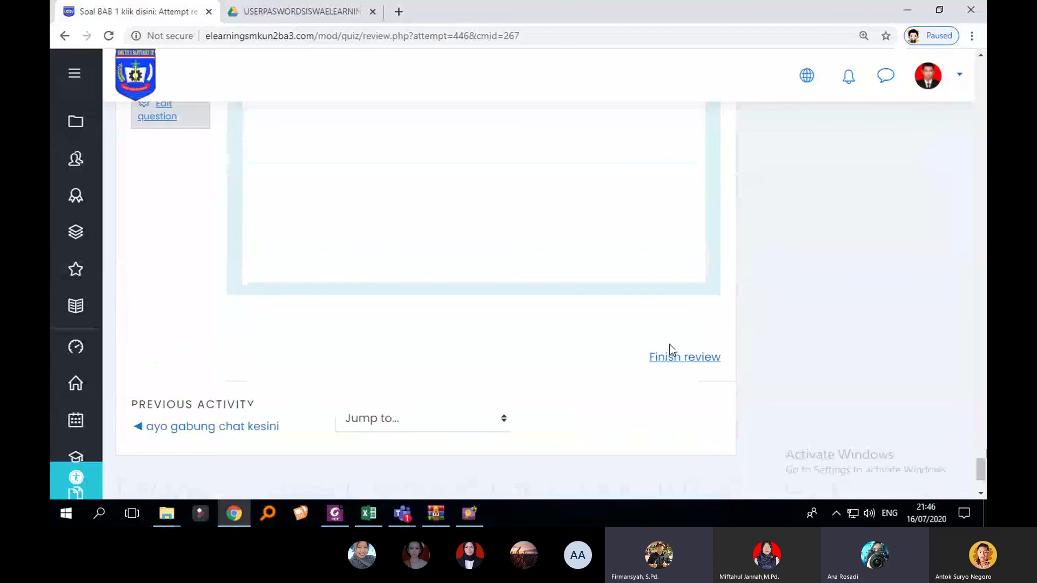
# Step: Finish the review and return to the quiz summary page
pyautogui.click(683, 354)
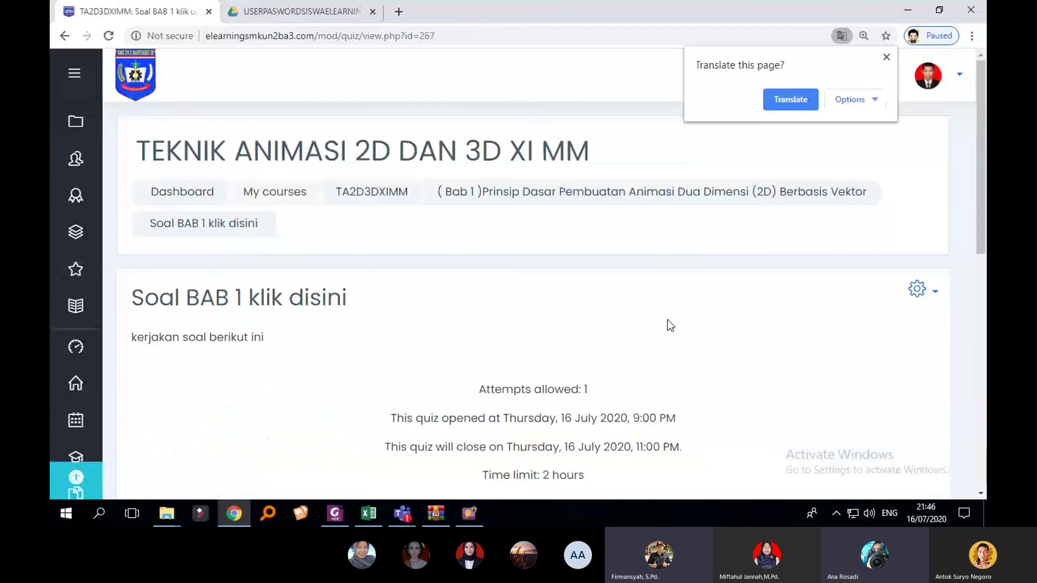
pyautogui.scroll(-2, 670, 325)
pyautogui.scroll(1, 723, 322)
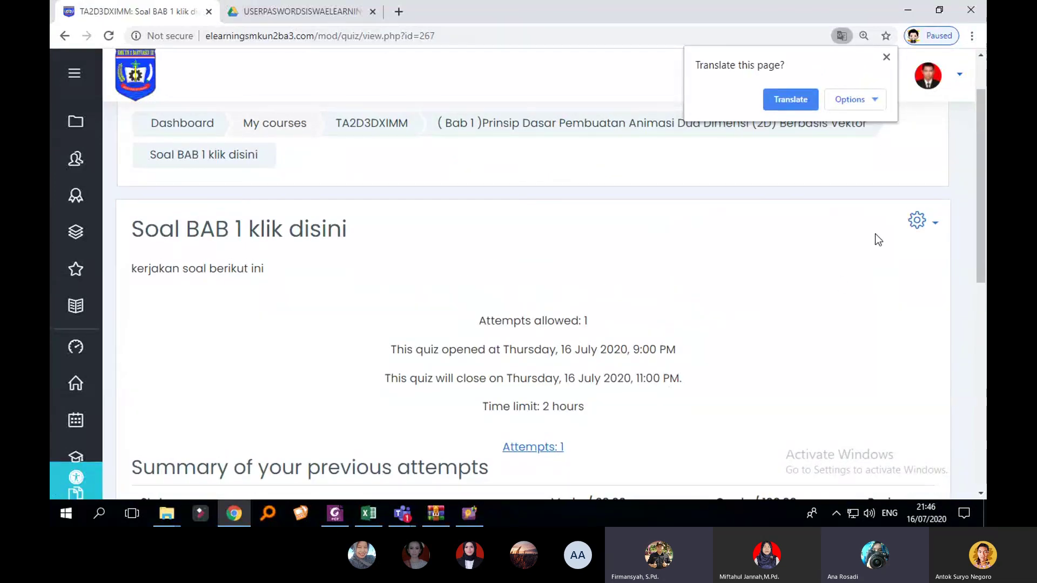
pyautogui.scroll(-1, 874, 234)
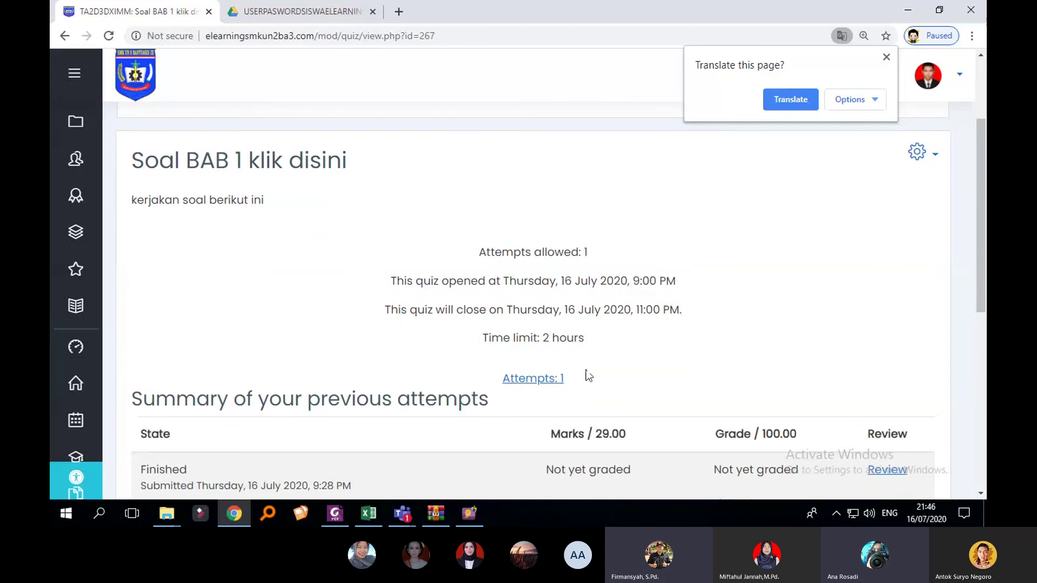
# Step: Open the Attempts: 1 report and scroll the table right to the Q.29 column marked Requires grading
pyautogui.click(547, 378)
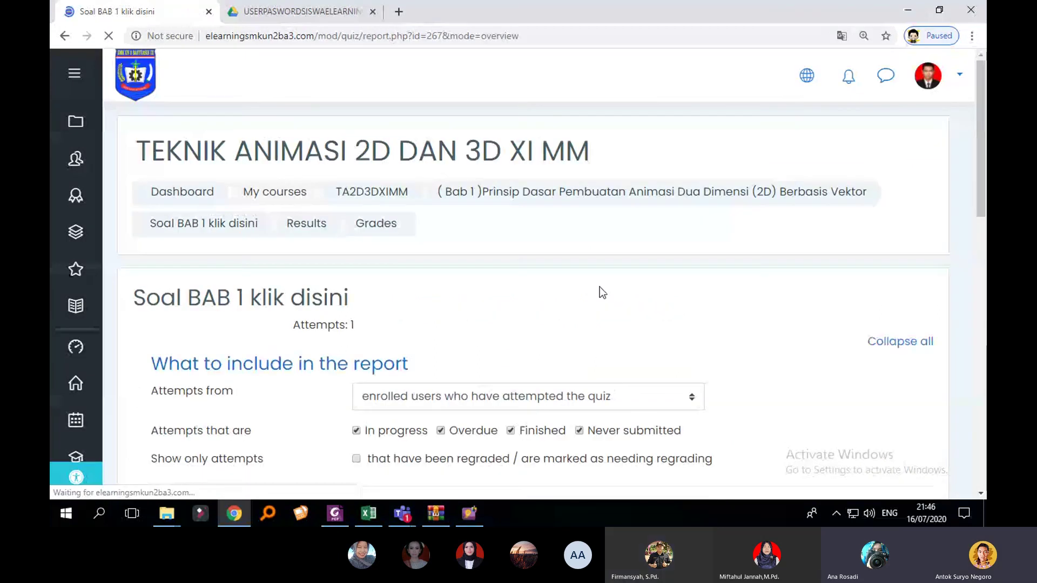
pyautogui.scroll(-5, 599, 287)
pyautogui.scroll(-7, 642, 301)
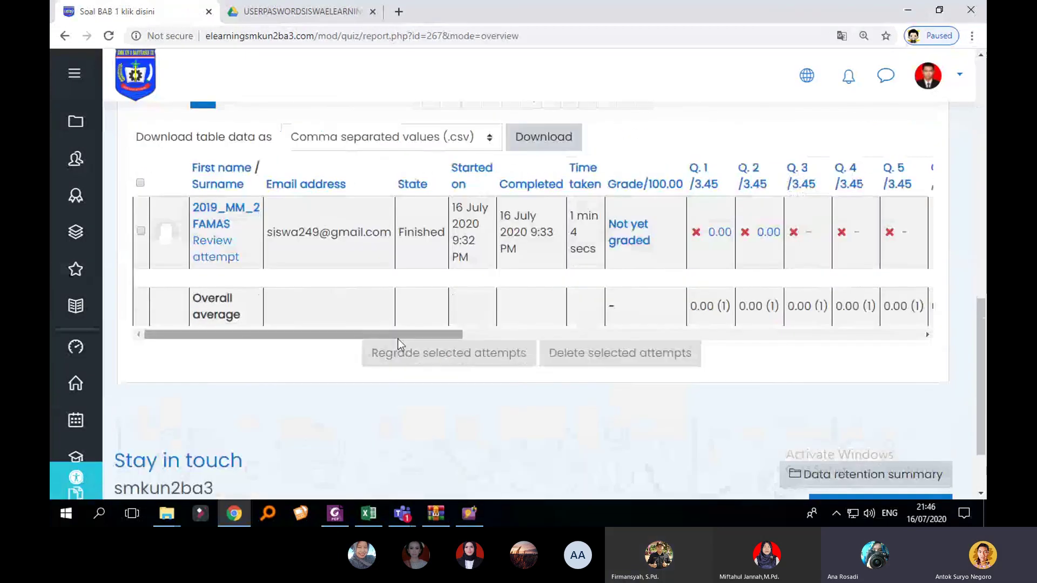
pyautogui.moveTo(398, 339); pyautogui.dragTo(905, 338)
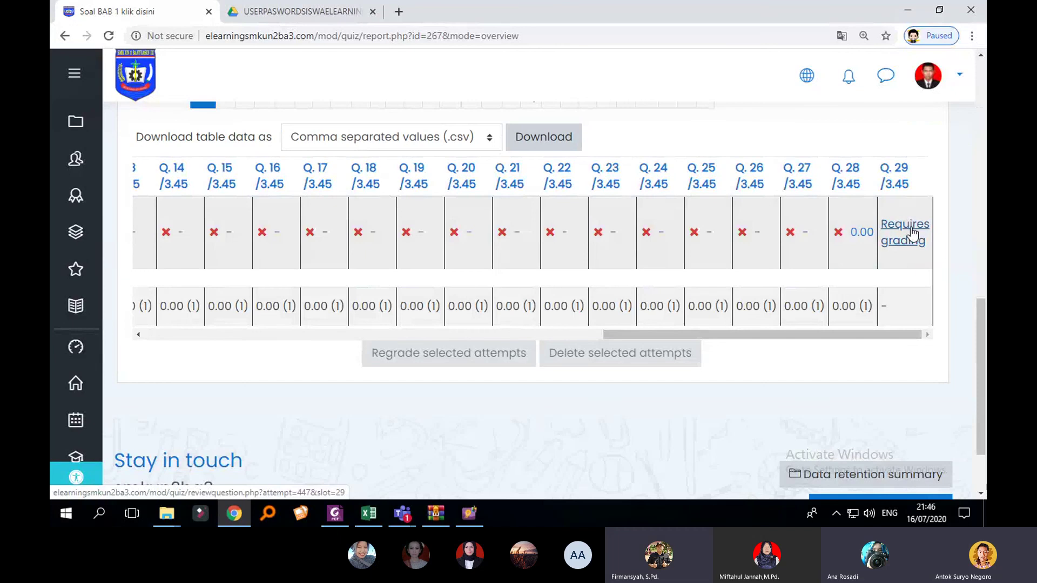
pyautogui.moveTo(851, 334); pyautogui.dragTo(875, 335)
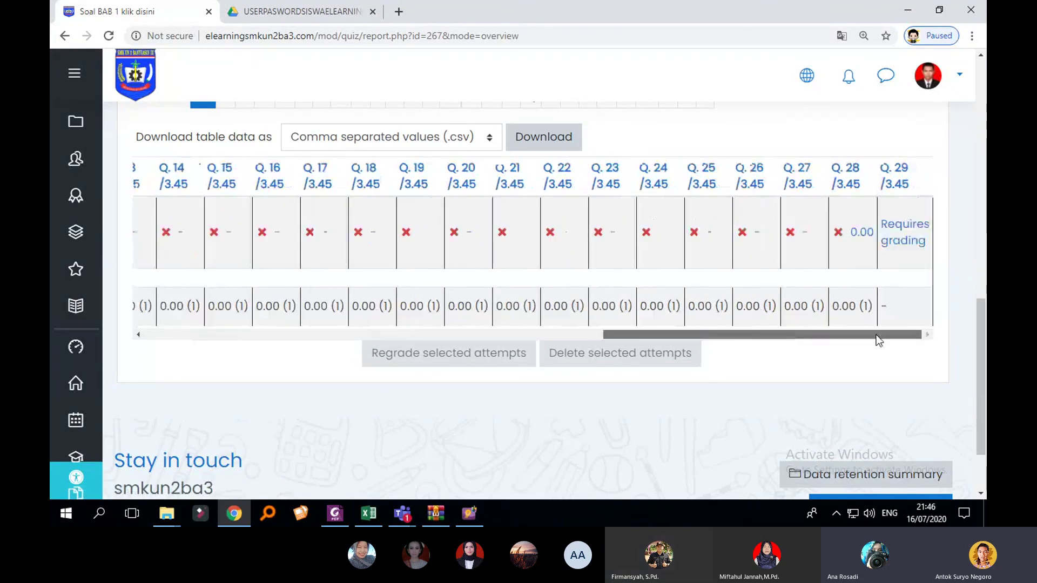
# Step: Open the Q.29 essay answer in its review popup, dismiss the translation prompt, and read the answer
pyautogui.click(907, 237)
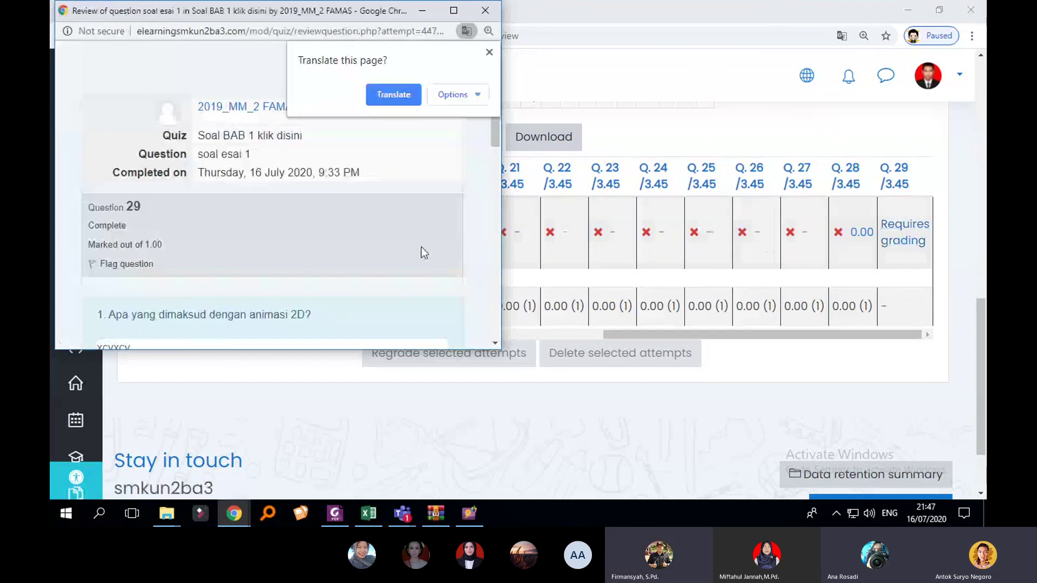
pyautogui.click(490, 52)
pyautogui.scroll(-1, 393, 174)
pyautogui.scroll(-1, 393, 175)
pyautogui.scroll(2, 338, 220)
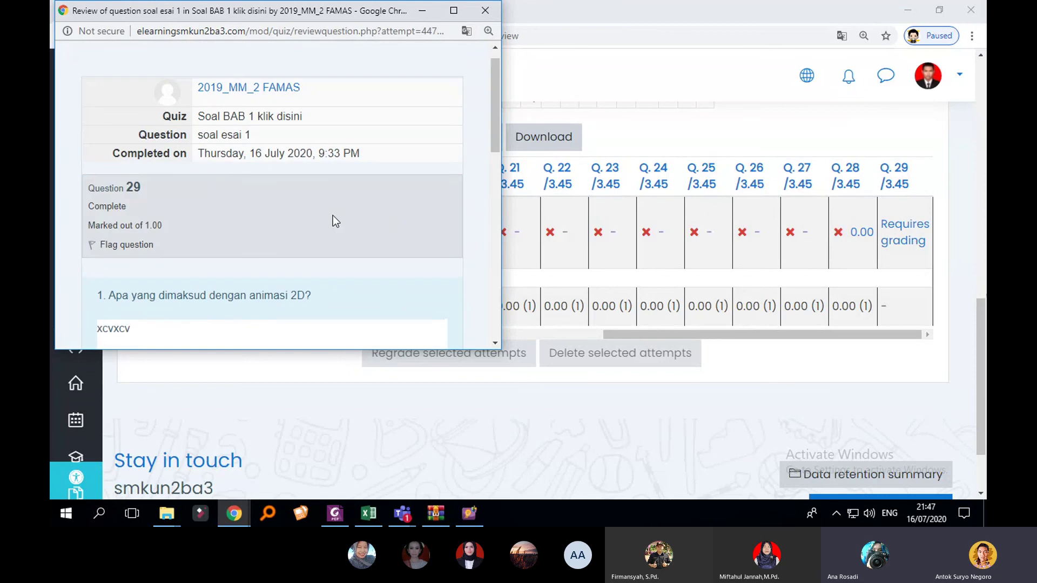
pyautogui.scroll(-5, 338, 206)
pyautogui.scroll(-3, 342, 212)
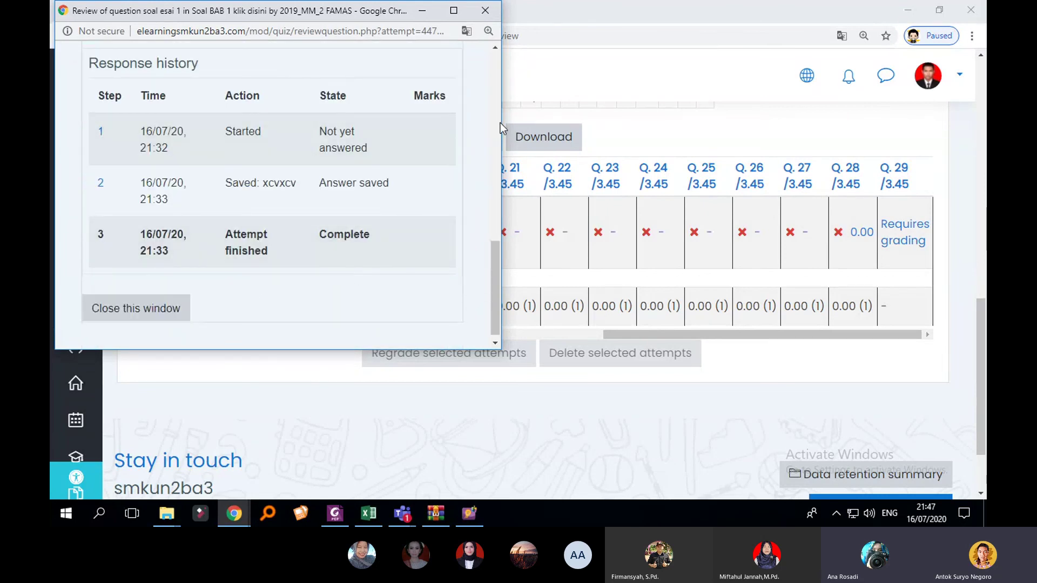
# Step: Widen the review window and open the 'Make comment or override mark' grading form
pyautogui.moveTo(501, 128); pyautogui.dragTo(621, 129)
pyautogui.scroll(8, 507, 179)
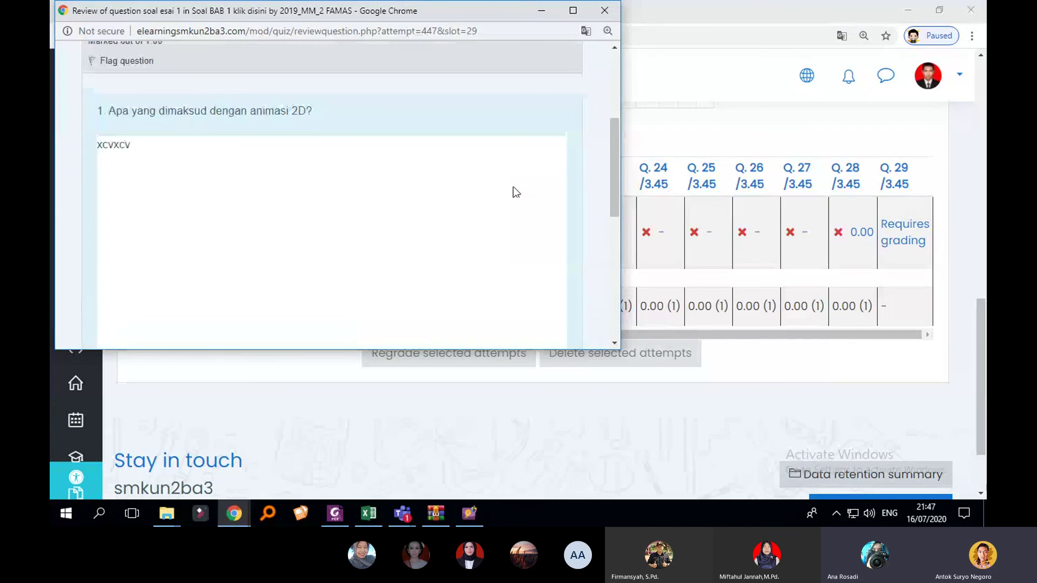
pyautogui.scroll(-7, 514, 192)
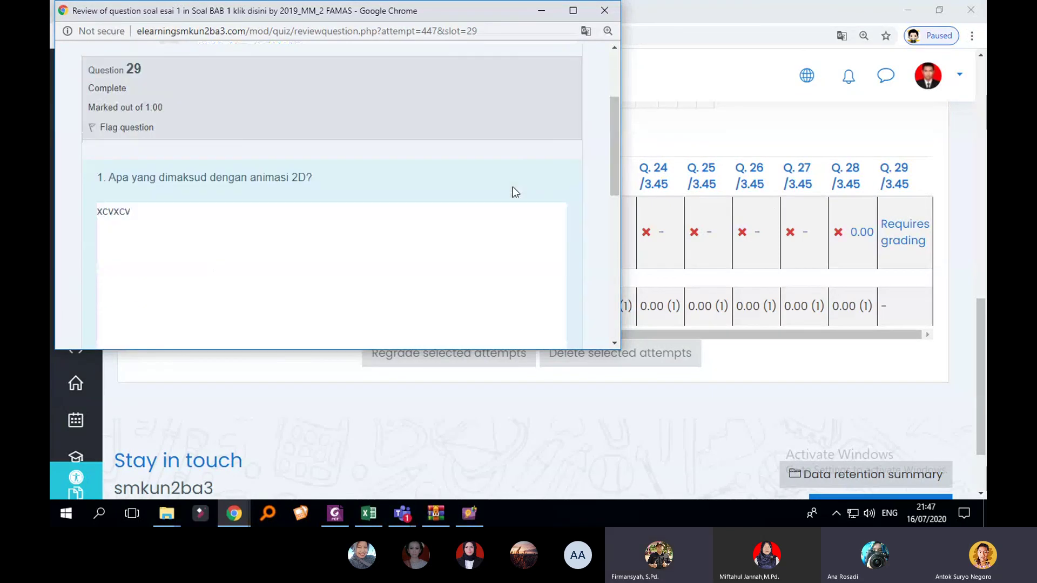
pyautogui.scroll(-3, 498, 194)
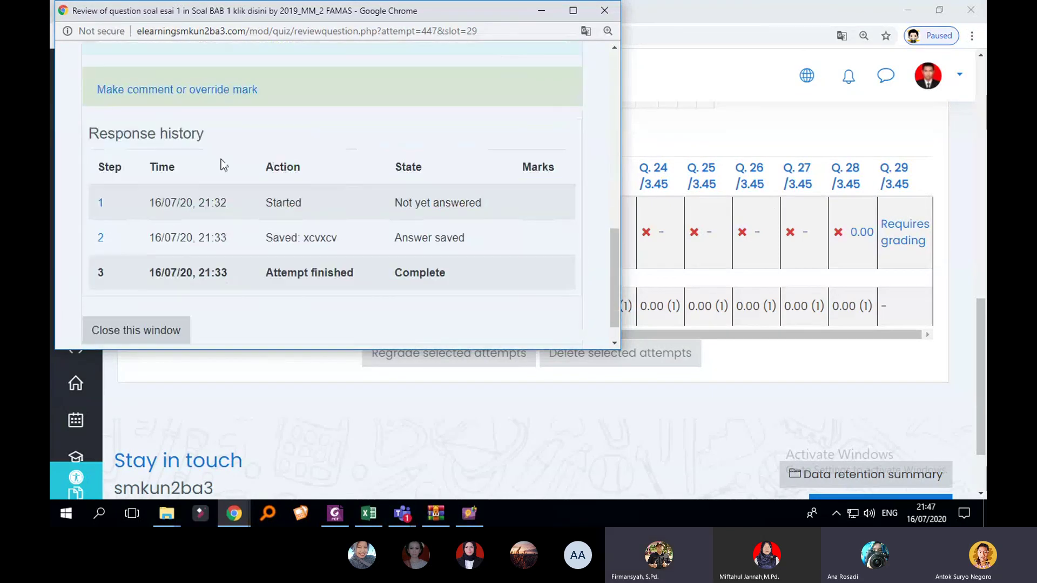
pyautogui.click(150, 92)
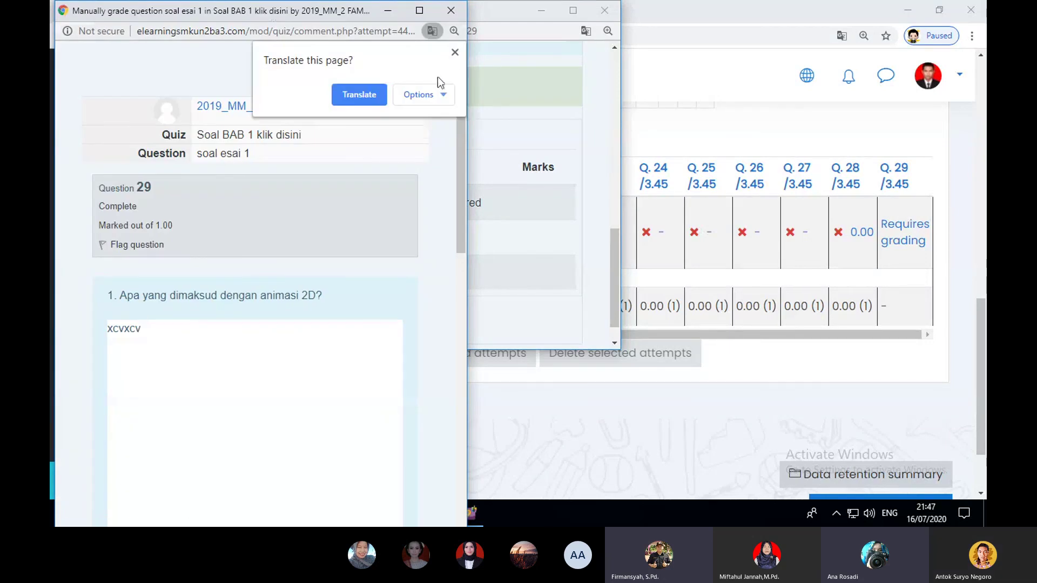
# Step: Grade the essay with the comment 'bagus' and a mark of 1, and save it
pyautogui.click(455, 52)
pyautogui.moveTo(459, 164); pyautogui.dragTo(432, 363)
pyautogui.click(235, 284)
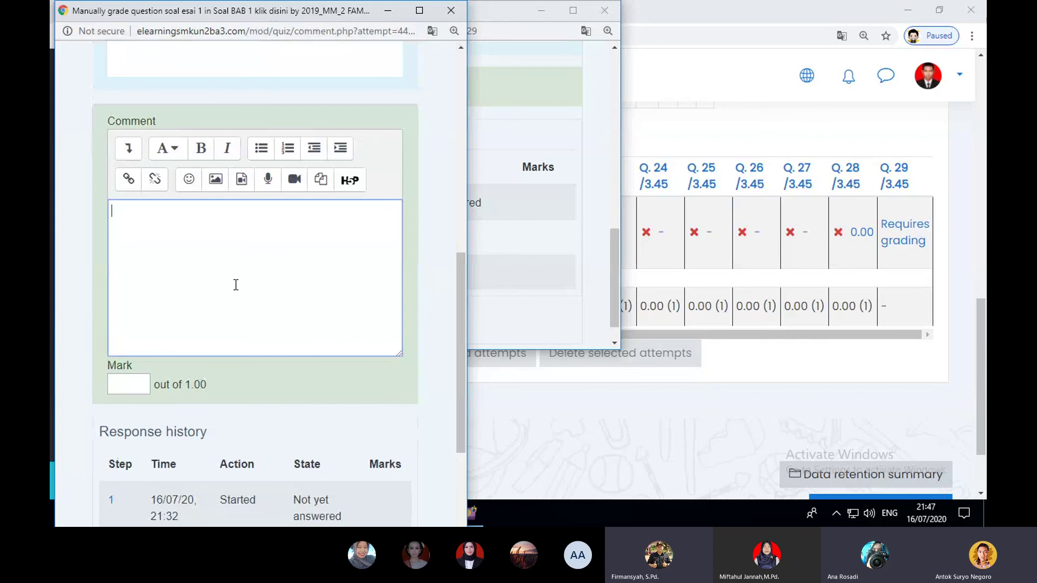
pyautogui.write('bagus')
pyautogui.click(138, 381)
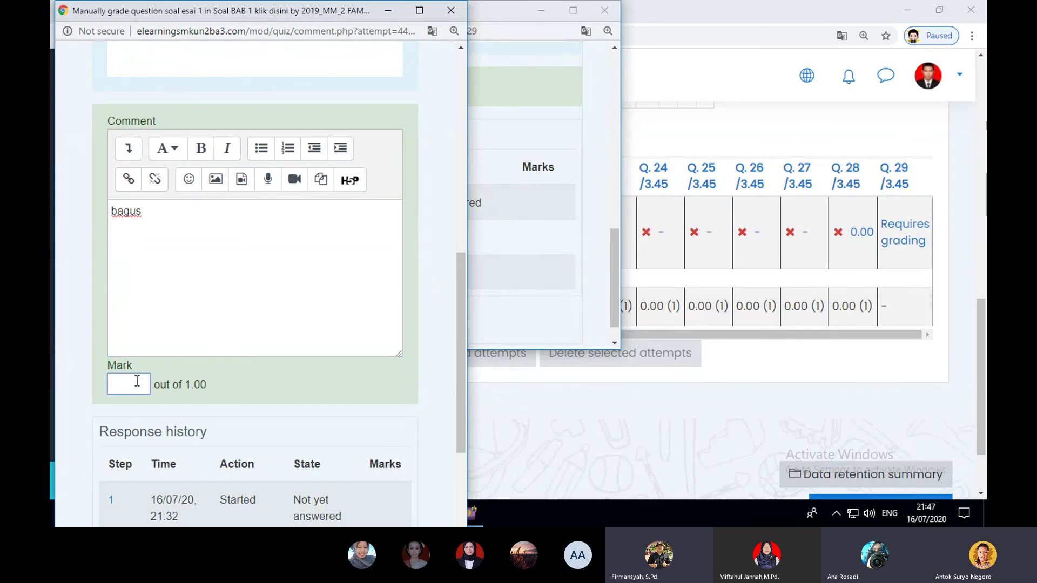
pyautogui.write('1')
pyautogui.scroll(-2, 241, 367)
pyautogui.scroll(-1, 241, 367)
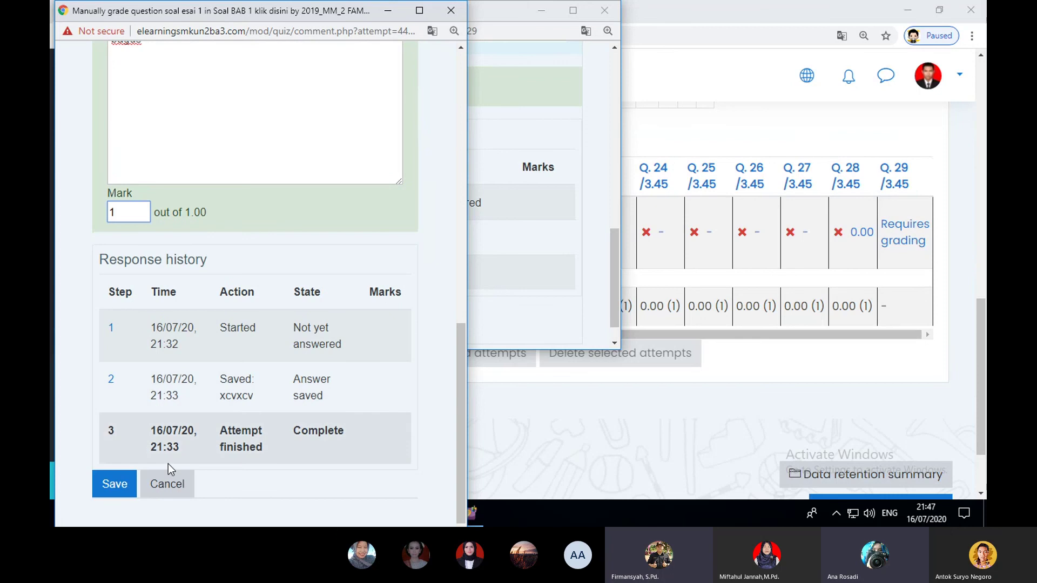
pyautogui.click(123, 484)
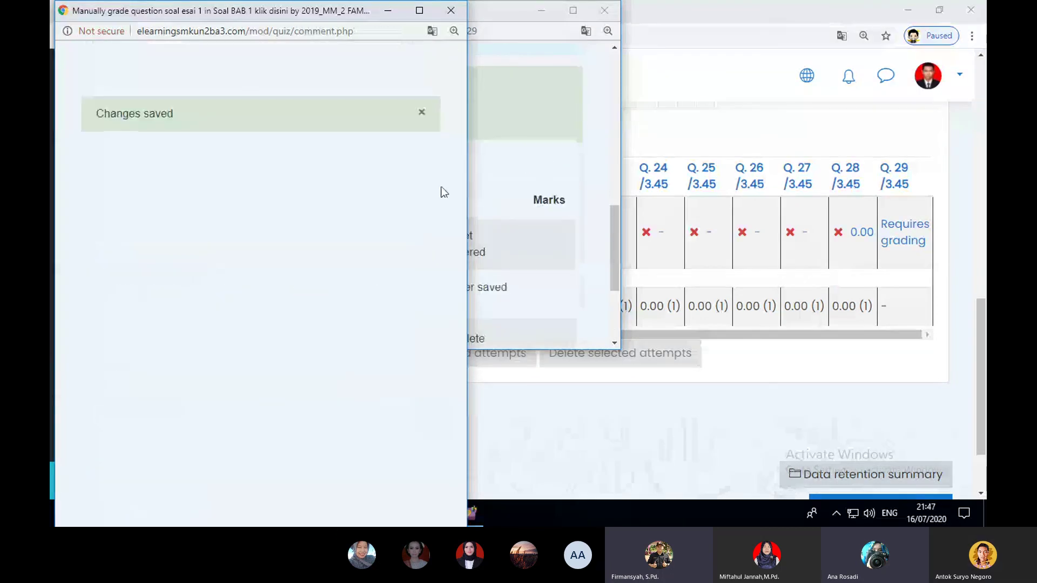
# Step: Close the grading and answer review windows to get back to the quiz report
pyautogui.click(452, 13)
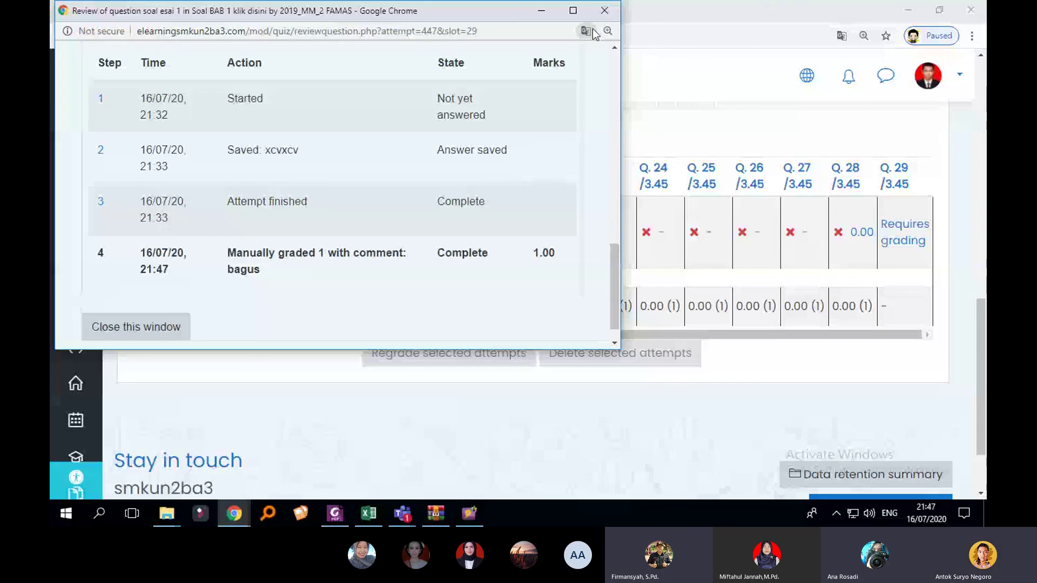
pyautogui.click(129, 328)
pyautogui.moveTo(666, 333); pyautogui.dragTo(200, 318)
# Step: Reload the results report, confirm the attempt now shows 3.45 with Q.29 graded, then switch to Teams
pyautogui.click(109, 36)
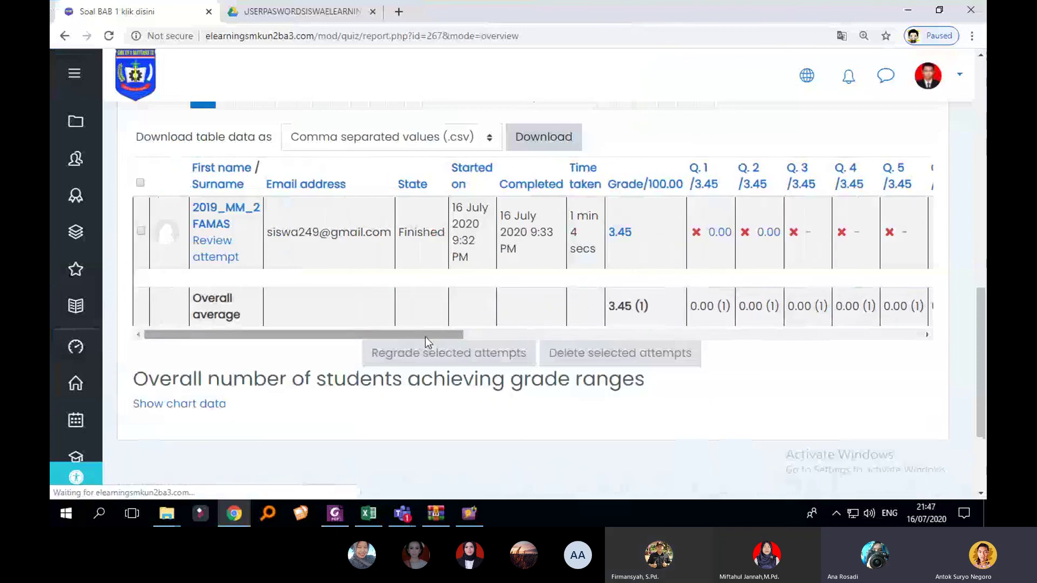
pyautogui.moveTo(425, 336); pyautogui.dragTo(868, 220)
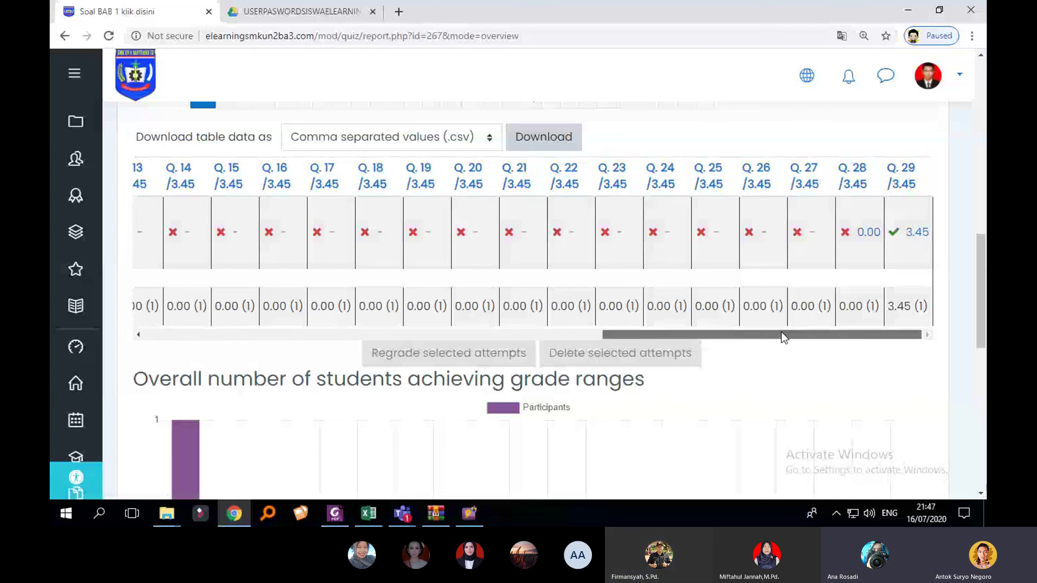
pyautogui.moveTo(782, 335); pyautogui.dragTo(302, 335)
pyautogui.scroll(4, 305, 306)
pyautogui.scroll(5, 305, 307)
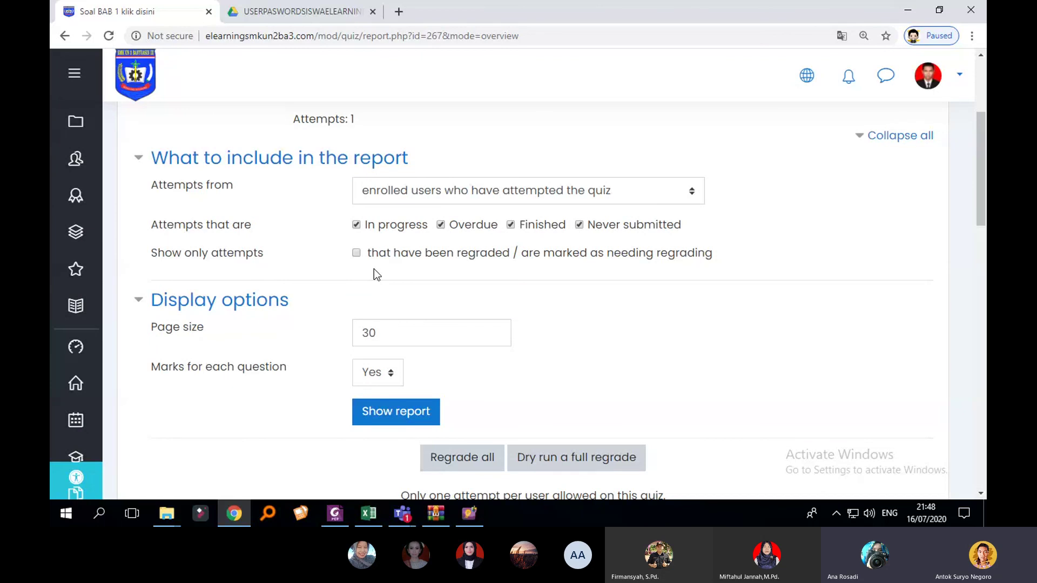
pyautogui.scroll(2, 755, 264)
pyautogui.scroll(-3, 750, 273)
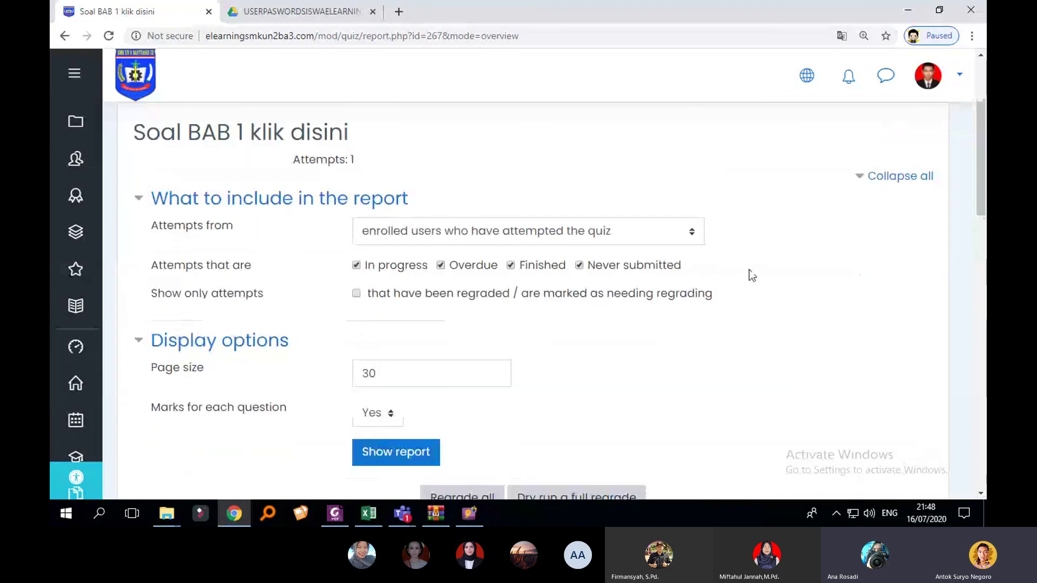
pyautogui.scroll(-3, 749, 272)
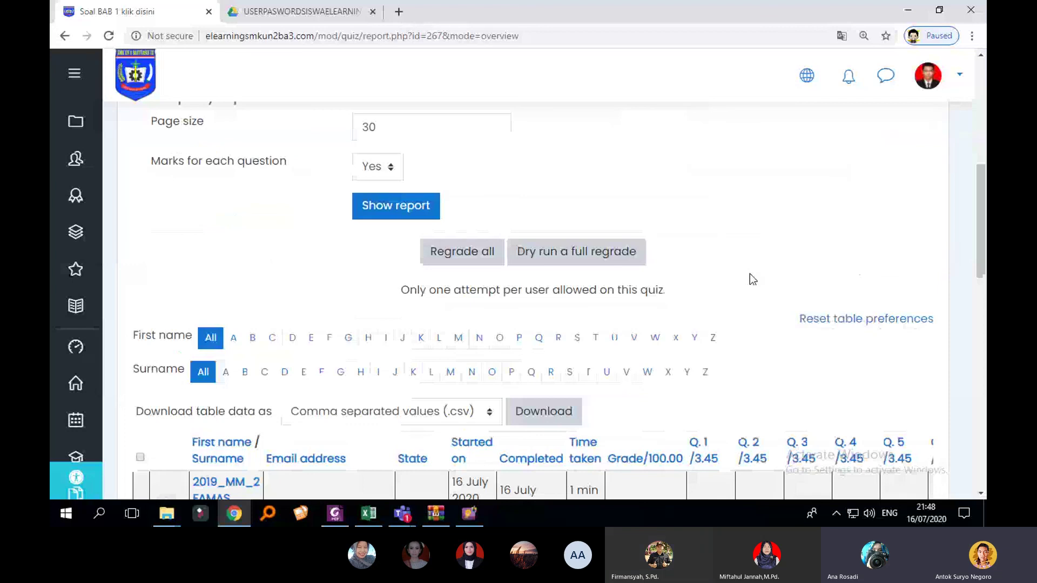
pyautogui.scroll(5, 749, 273)
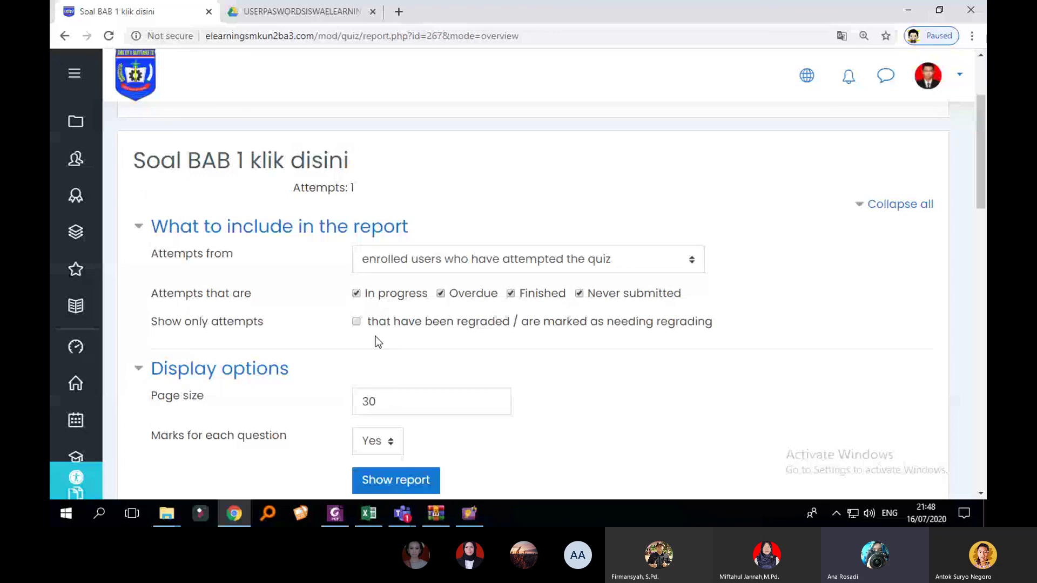
pyautogui.click(402, 513)
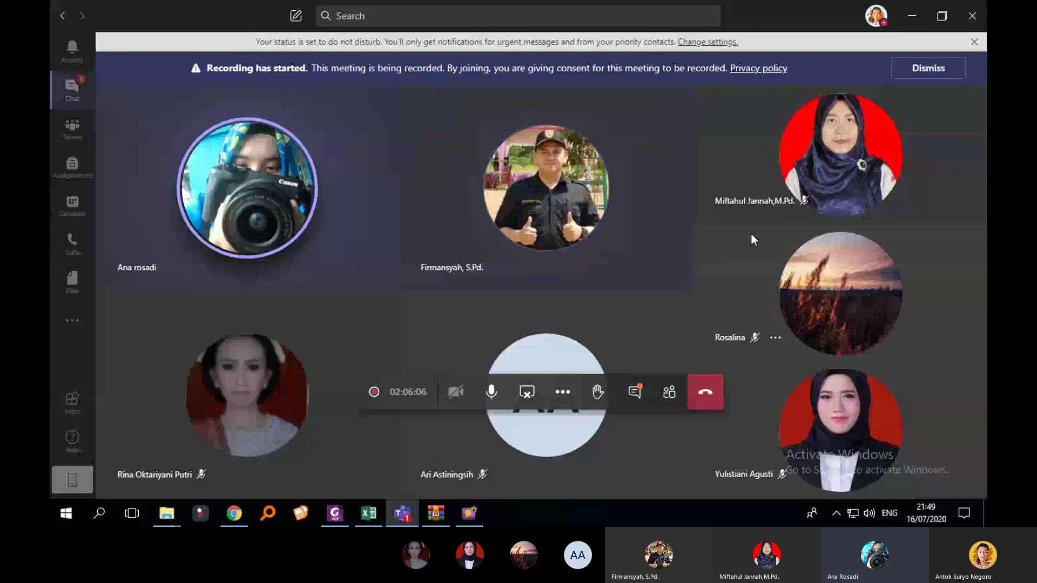
# Step: Show the participant list, then choose Stop recording from the '...' More actions menu
pyautogui.click(669, 393)
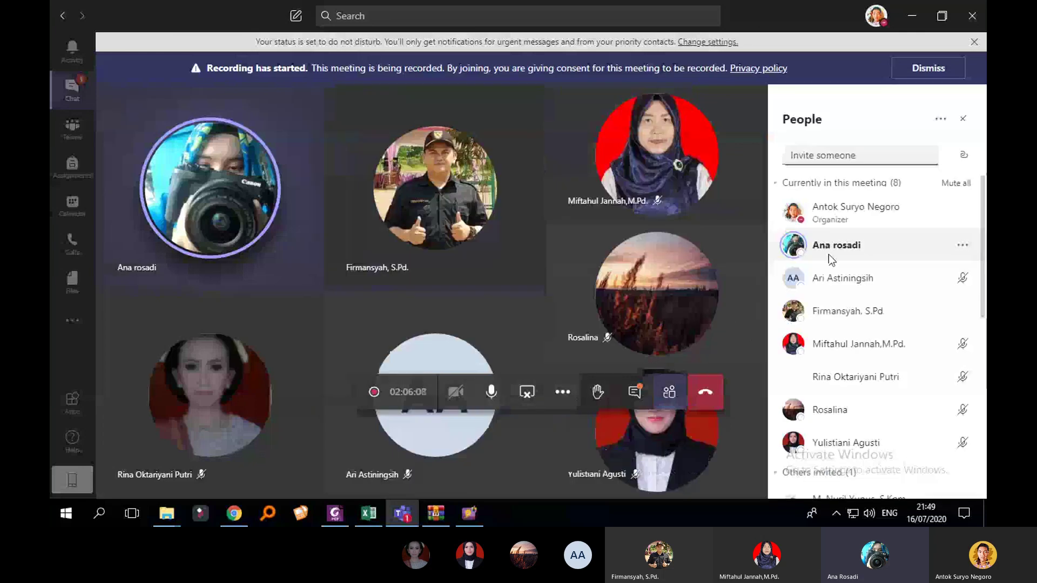
pyautogui.scroll(-1, 828, 254)
pyautogui.scroll(1, 880, 268)
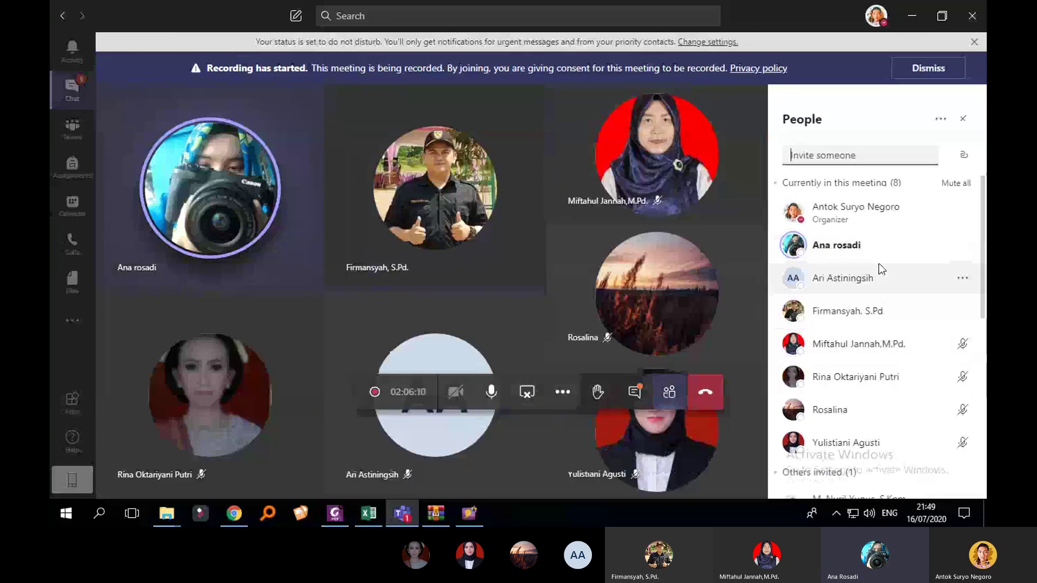
pyautogui.scroll(-1, 879, 263)
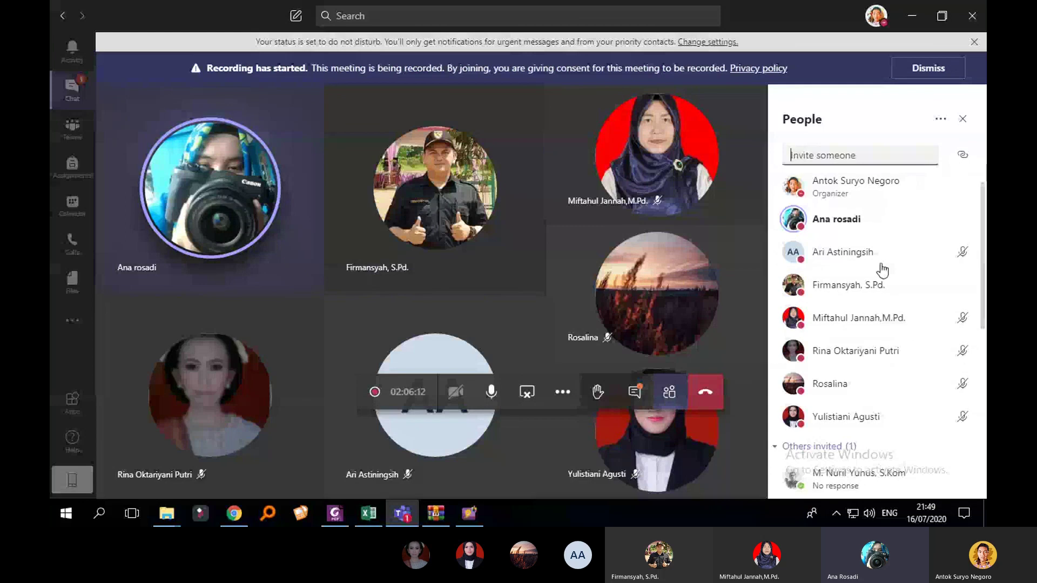
pyautogui.scroll(1, 882, 270)
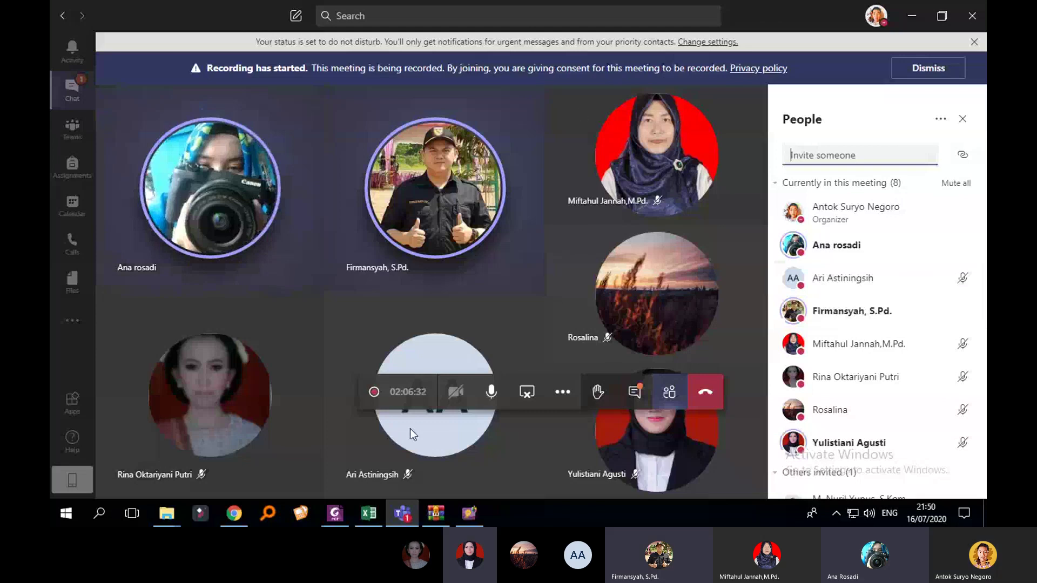
pyautogui.click(565, 397)
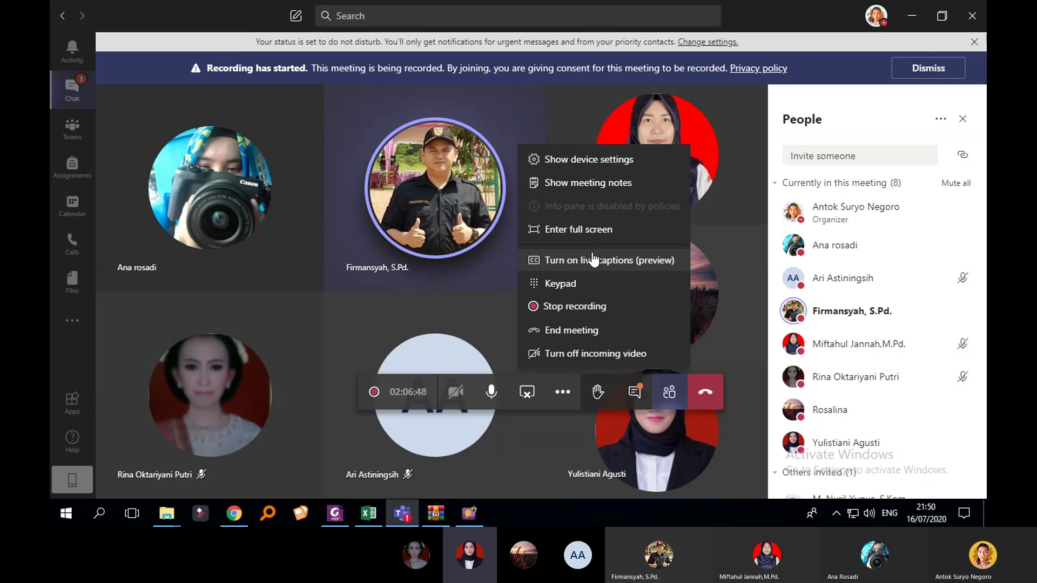
pyautogui.click(595, 314)
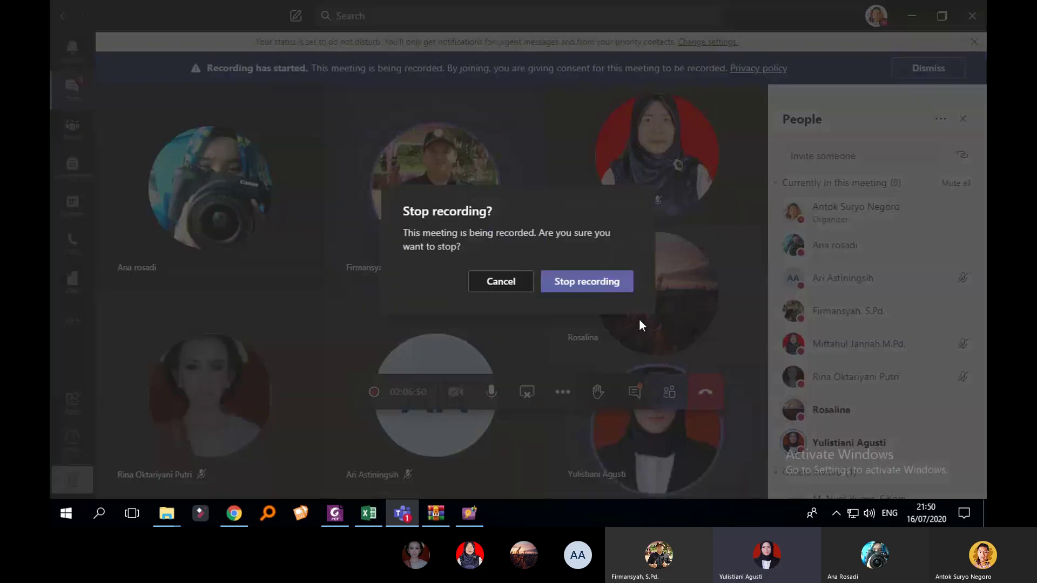